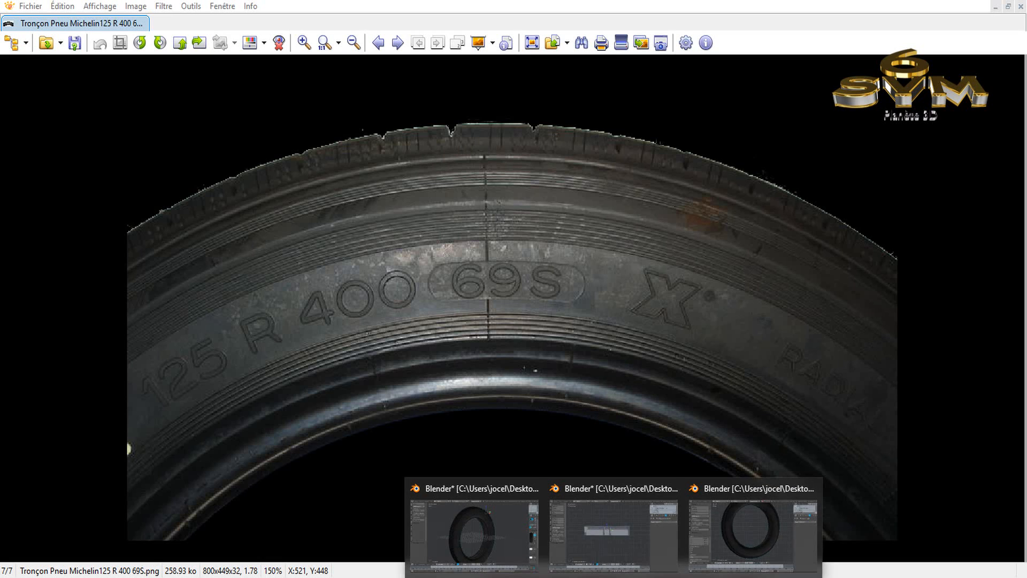
# - Switch to the Blender window with the Cercle tyre model and examine its tread and sidewall
pyautogui.moveTo(613, 577)
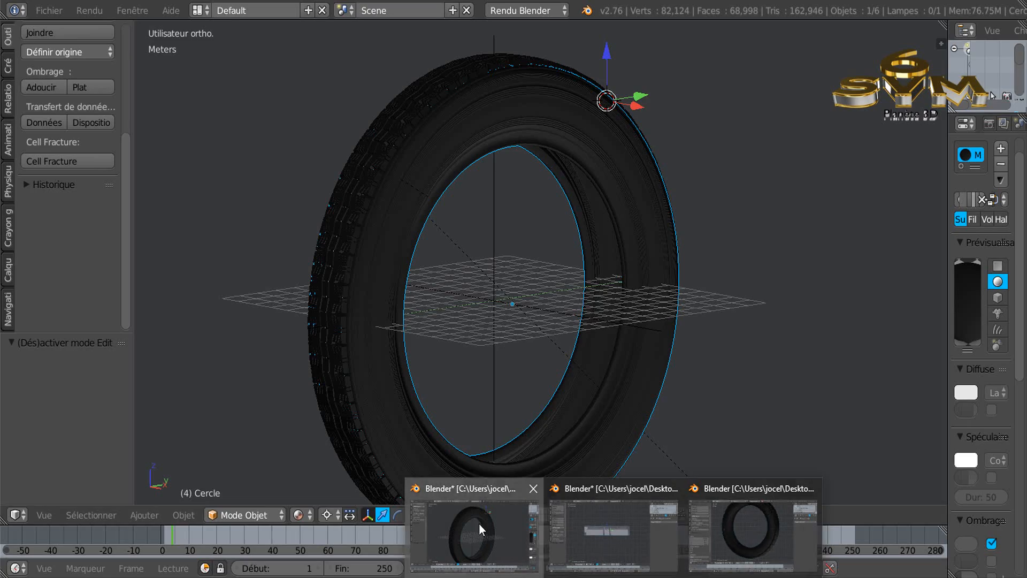
pyautogui.click(479, 522)
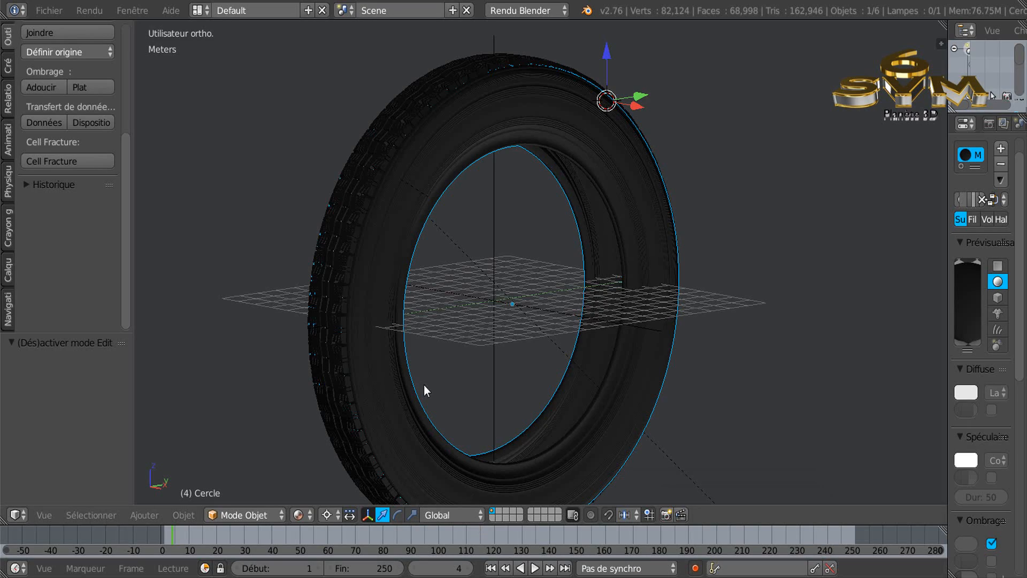
pyautogui.scroll(3, 450, 88)
pyautogui.scroll(2, 493, 121)
pyautogui.scroll(-2, 495, 123)
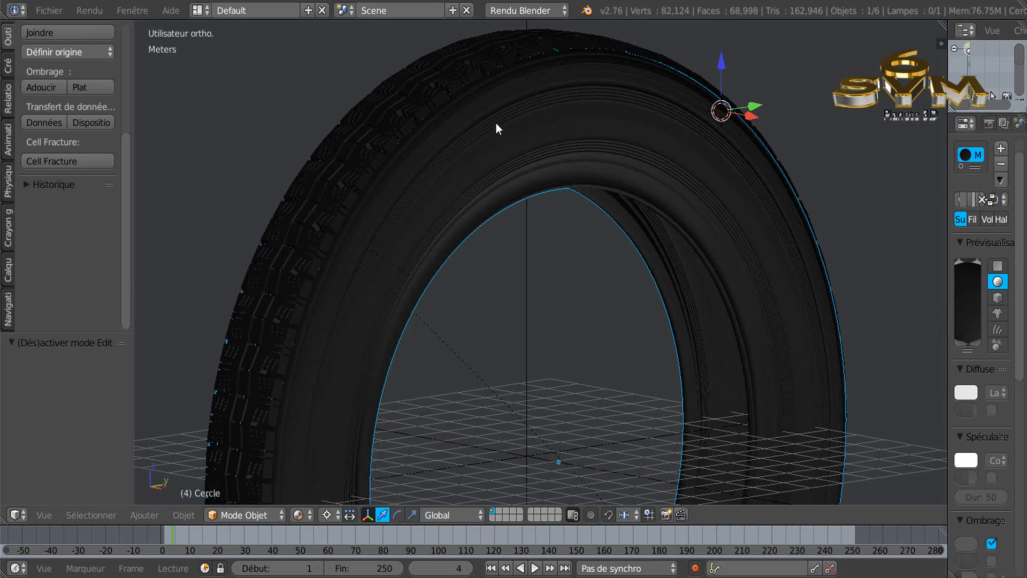
pyautogui.moveTo(527, 158); pyautogui.dragTo(540, 216, button='middle')
pyautogui.scroll(-2, 502, 145)
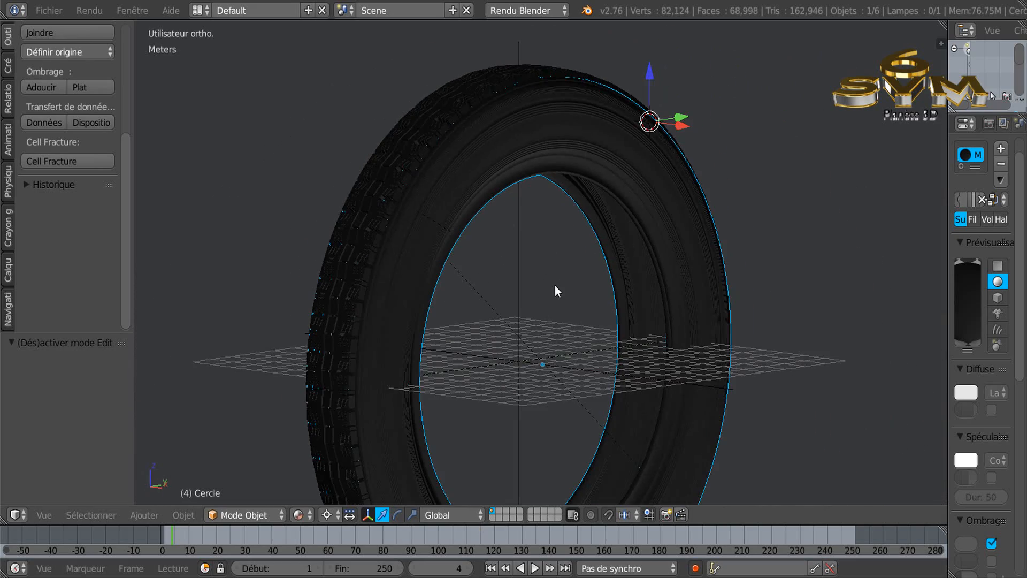
pyautogui.scroll(-1, 555, 290)
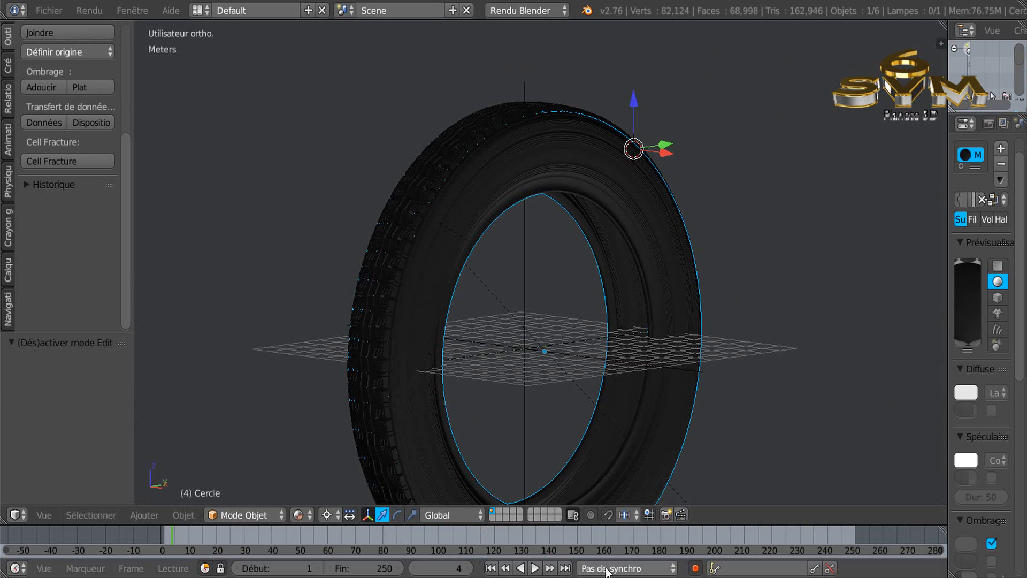
# - Switch to the Blender window with the pneu 2cv svm6 tyre and examine it while stopping and replaying its rotation animation
pyautogui.moveTo(615, 570)
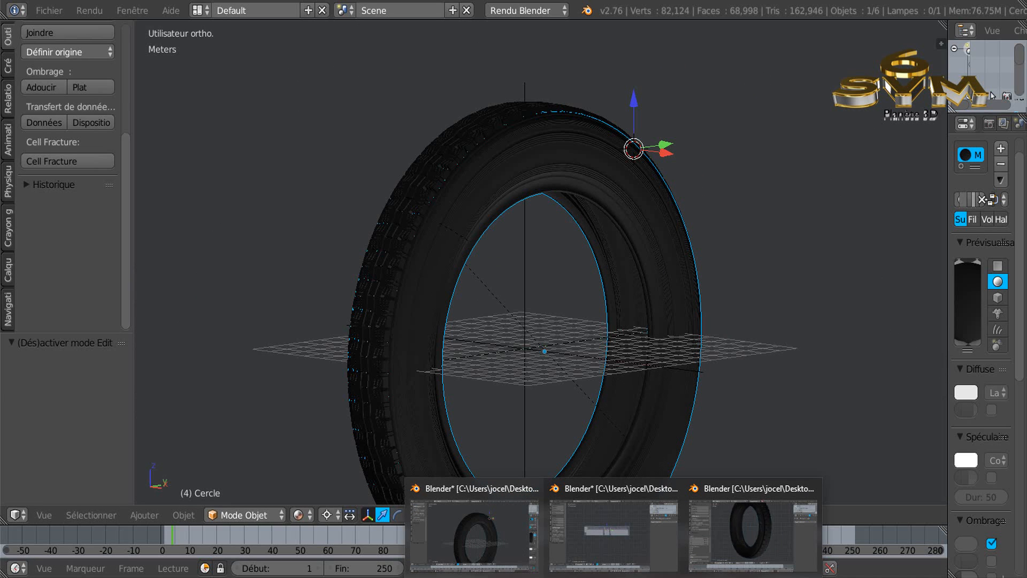
pyautogui.click(736, 530)
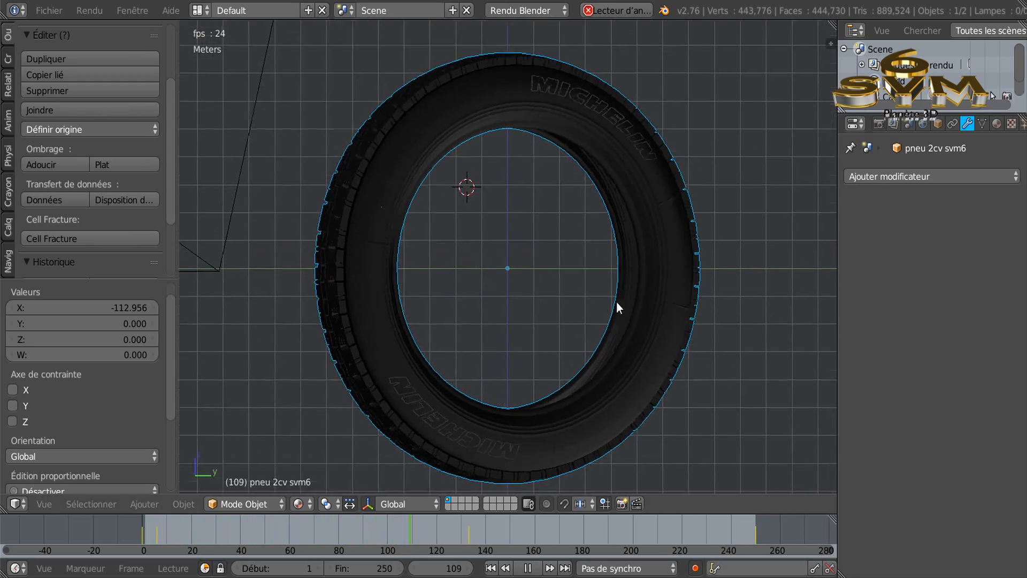
pyautogui.scroll(4, 488, 182)
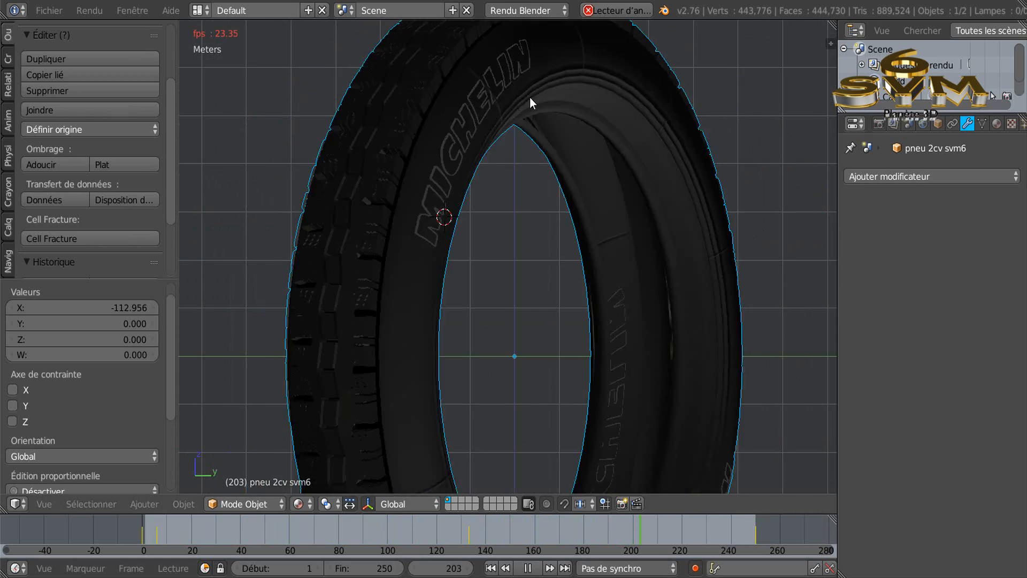
pyautogui.scroll(-2, 551, 99)
pyautogui.scroll(-1, 550, 95)
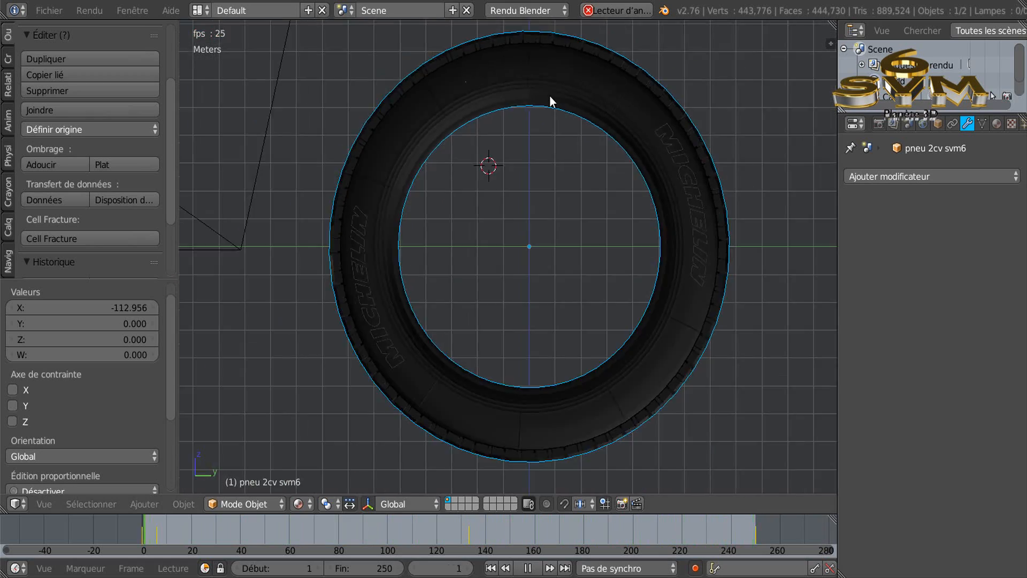
pyautogui.moveTo(595, 152); pyautogui.dragTo(564, 171, button='middle')
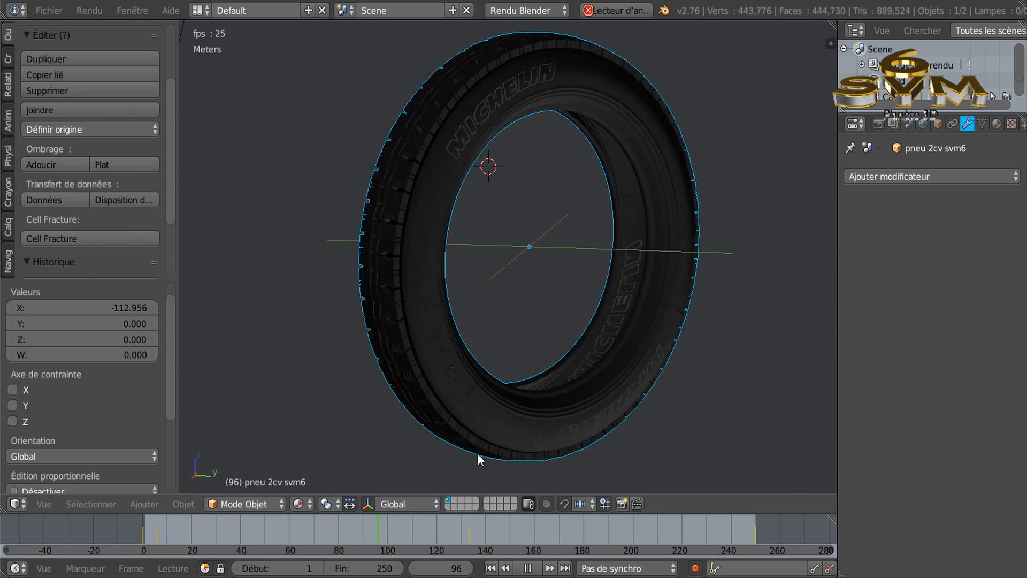
pyautogui.click(527, 567)
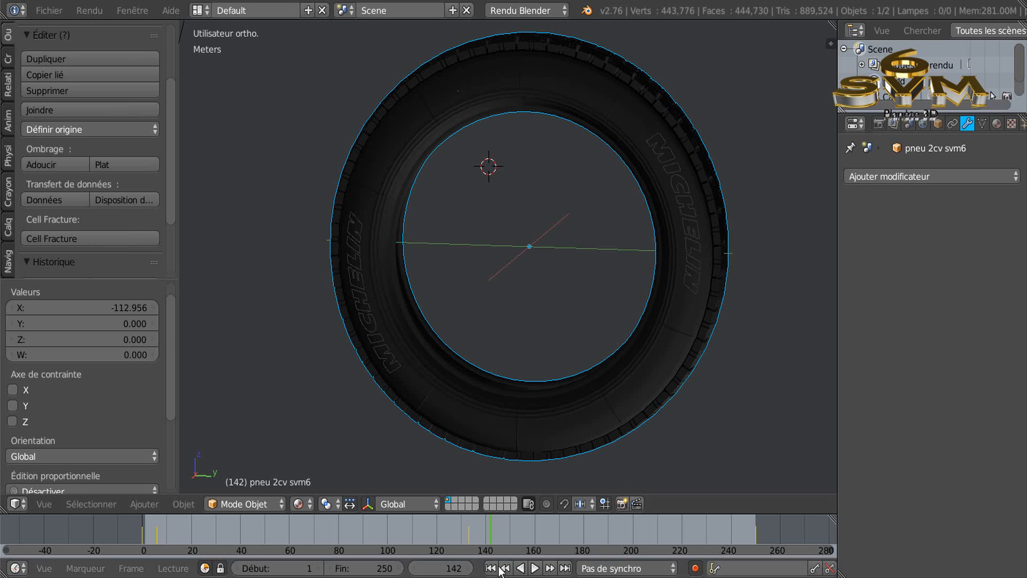
pyautogui.click(534, 568)
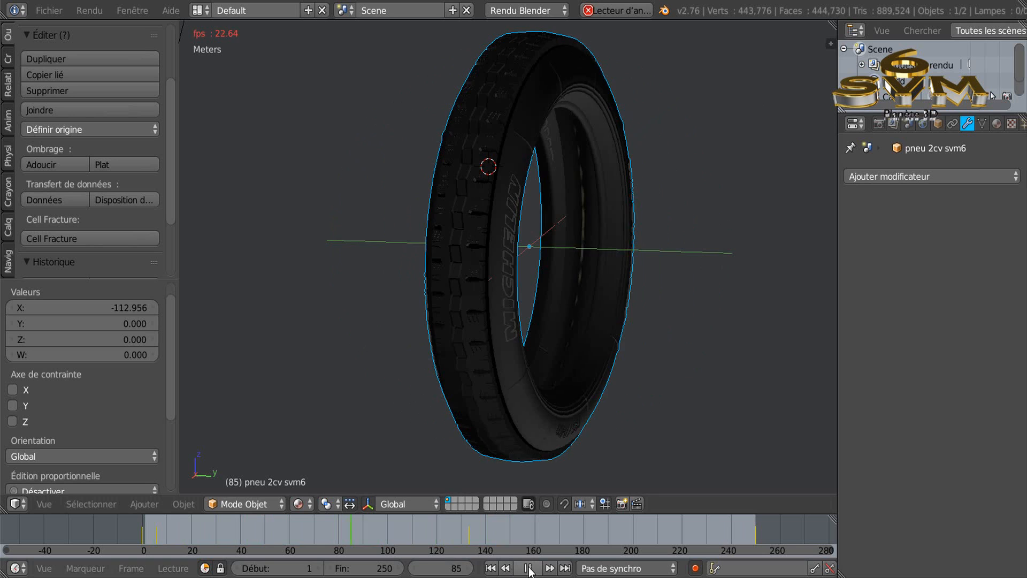
pyautogui.click(529, 567)
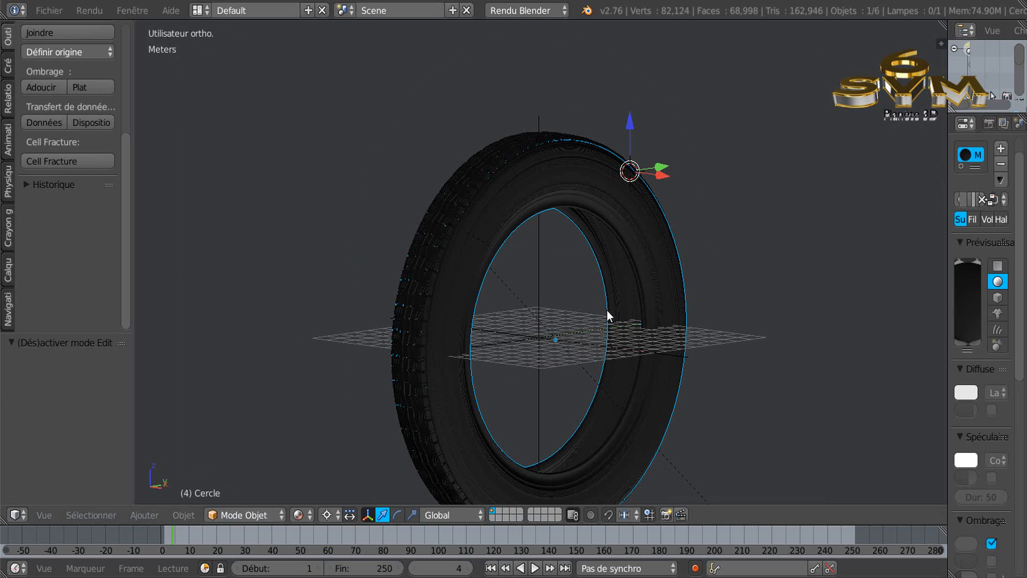
# - Look at the Cercle tyre and the tread section window, then quit the Cercle Blender window without saving its changes
pyautogui.keyDown('shift'); pyautogui.moveTo(602, 334); pyautogui.dragTo(593, 283, button='middle'); pyautogui.keyUp('shift')
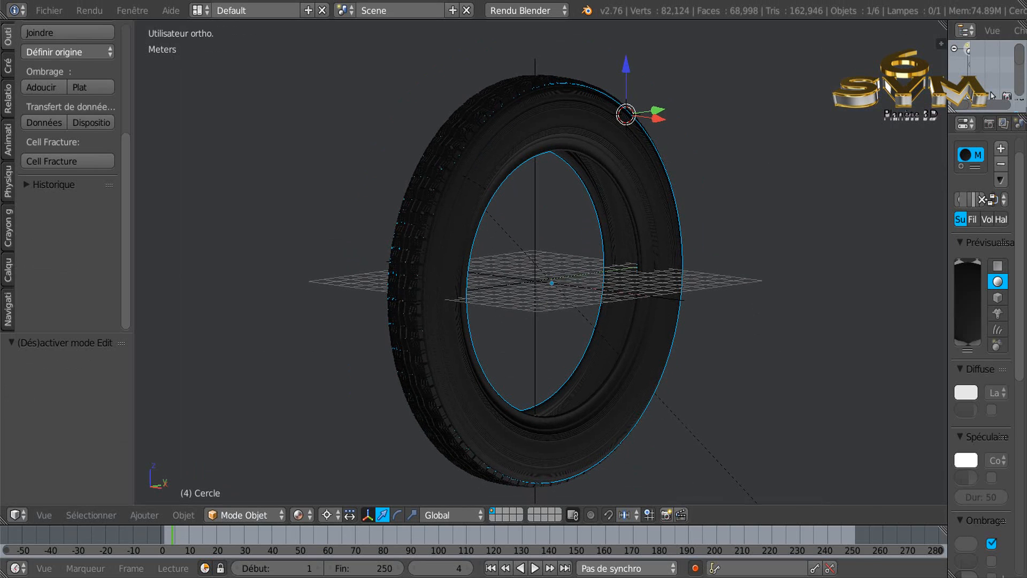
pyautogui.moveTo(614, 576)
pyautogui.click(657, 543)
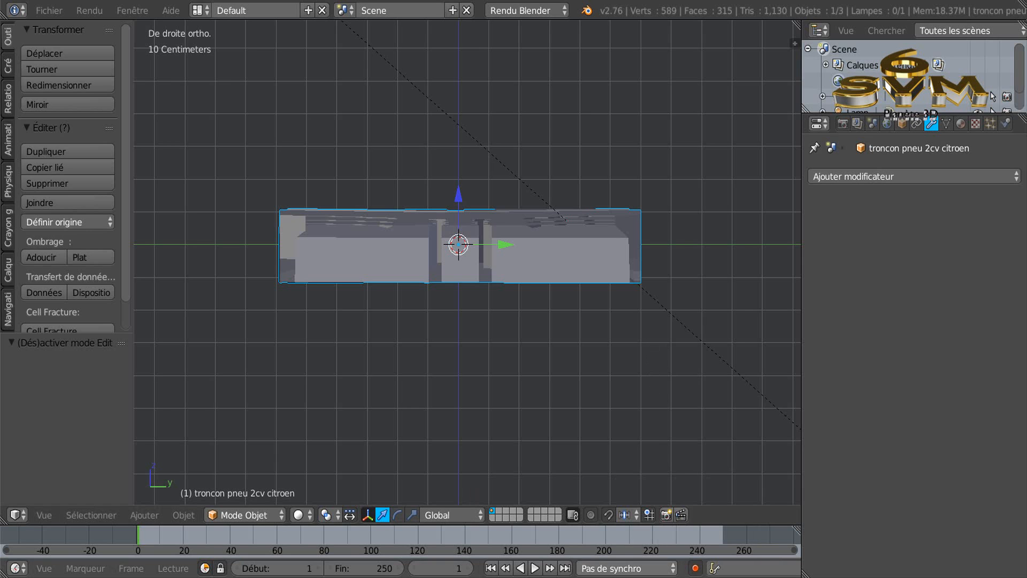
pyautogui.moveTo(613, 577)
pyautogui.click(551, 534)
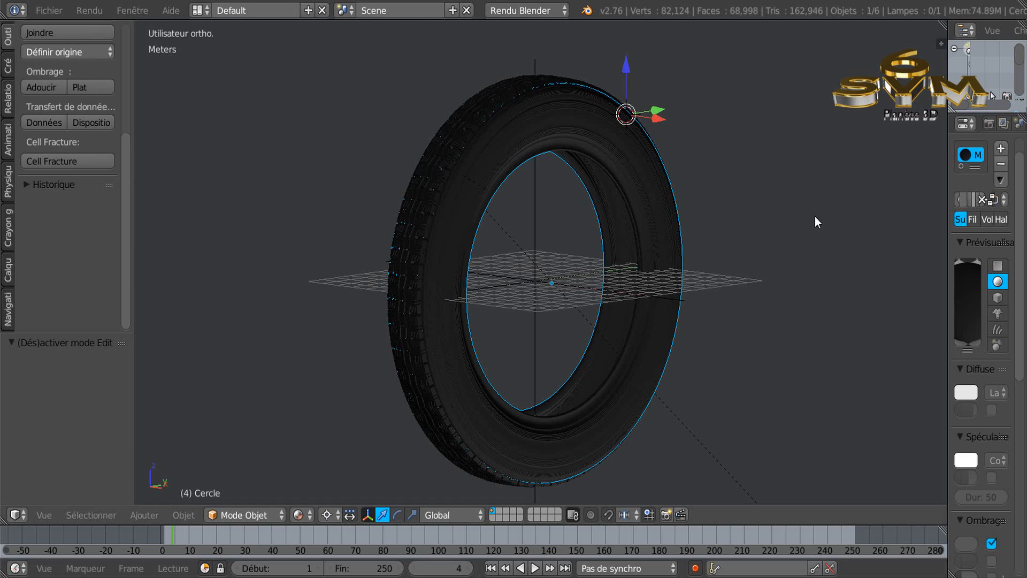
pyautogui.click(1005, 0)
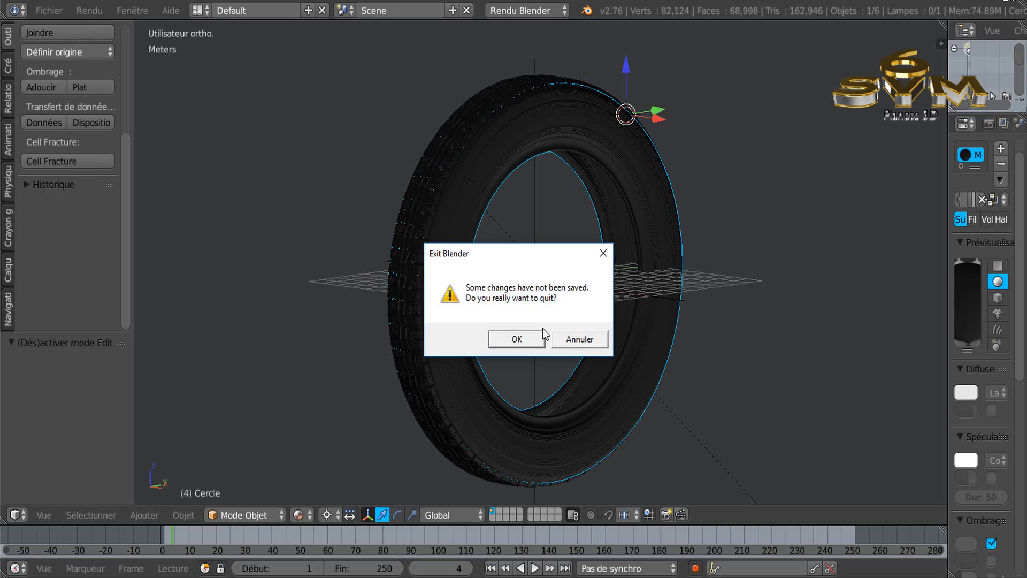
pyautogui.click(517, 338)
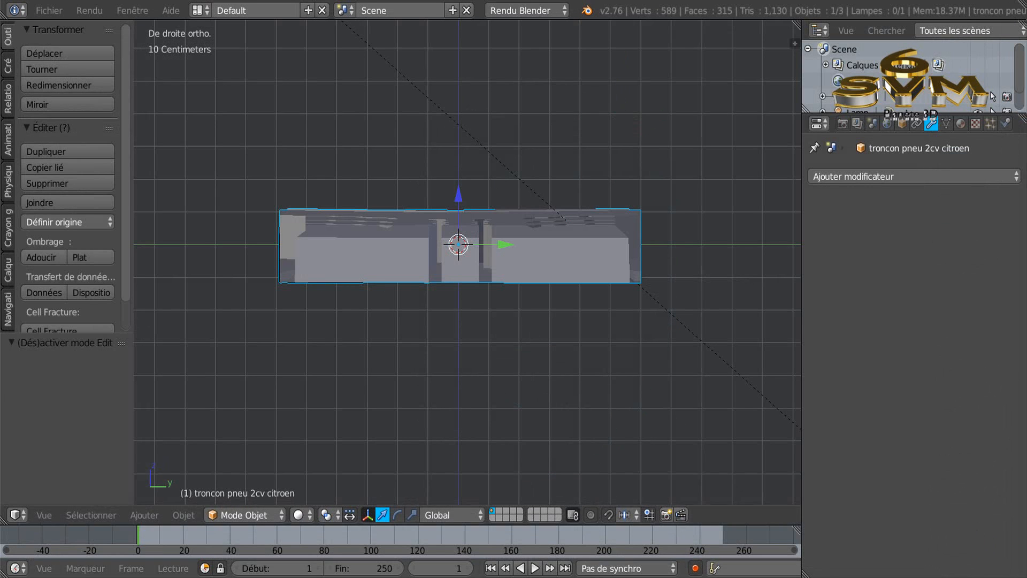
# - Widen the 3D view of the troncon pneu 2cv citroen file and examine the tread section from above
pyautogui.moveTo(614, 577)
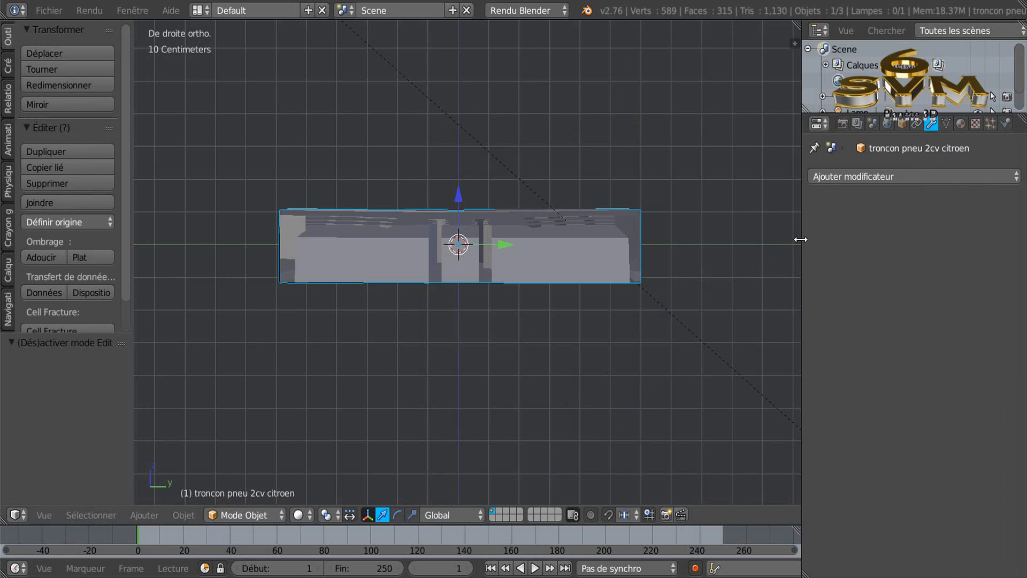
pyautogui.moveTo(800, 239); pyautogui.dragTo(827, 237)
pyautogui.scroll(-2, 614, 344)
pyautogui.moveTo(558, 354); pyautogui.dragTo(660, 367, button='middle')
pyautogui.moveTo(524, 358); pyautogui.dragTo(427, 388, button='middle')
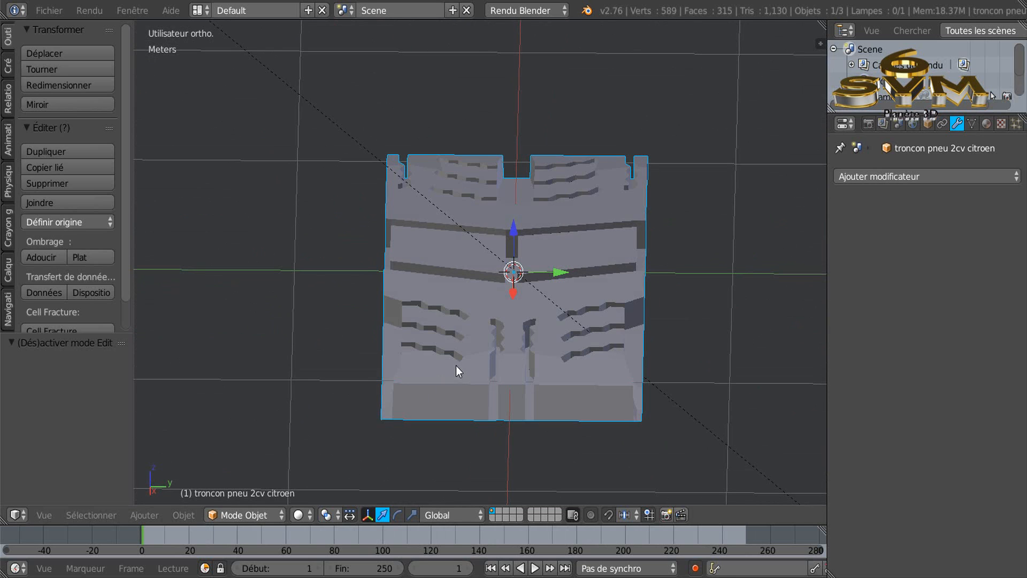
# - Enter Edit Mode on the tread section and check a corner vertex for duplicates by test-moving it and cancelling
pyautogui.press('Tab')
pyautogui.moveTo(447, 291); pyautogui.dragTo(466, 385, button='middle')
pyautogui.scroll(3, 415, 232)
pyautogui.moveTo(477, 321); pyautogui.dragTo(501, 298, button='middle')
pyautogui.scroll(6, 408, 259)
pyautogui.press('g')
pyautogui.press('Escape')
pyautogui.press('g')
pyautogui.rightClick(413, 229)
pyautogui.scroll(-1, 412, 235)
pyautogui.moveTo(457, 238); pyautogui.dragTo(455, 248, button='middle')
pyautogui.scroll(5, 433, 192)
pyautogui.scroll(-2, 433, 192)
pyautogui.moveTo(435, 208); pyautogui.dragTo(567, 194, button='middle')
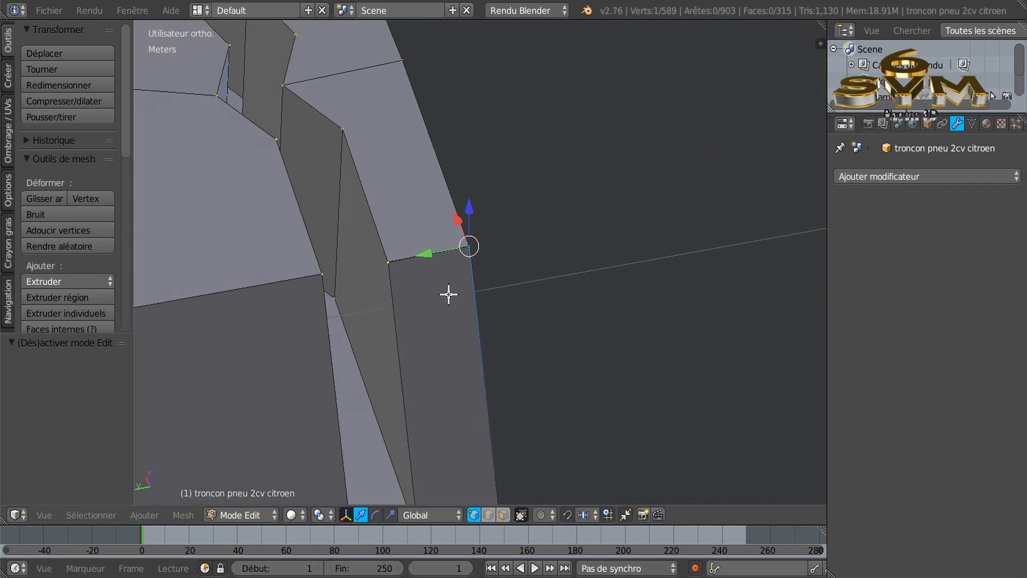
# - Show the tread section in wireframe and add the overlapping vertices beside the corner to the selection with circle select
pyautogui.press('z')
pyautogui.press('c')
pyautogui.click(389, 261)
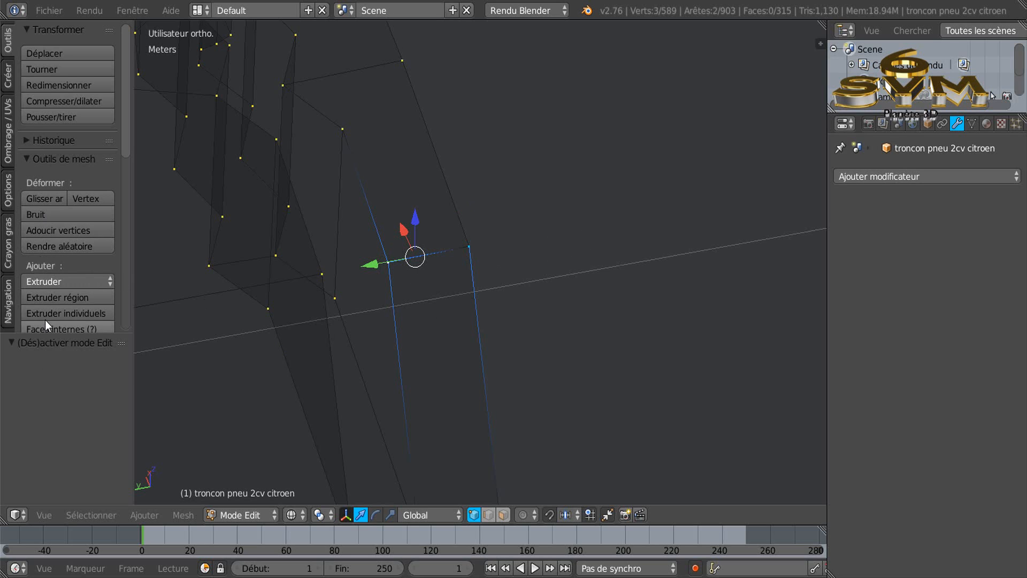
# - Try to merge the selected corner vertex and its neighbouring overlapping vertices at their centre, and undo the merge
pyautogui.scroll(-8, 45, 316)
pyautogui.scroll(-6, 44, 309)
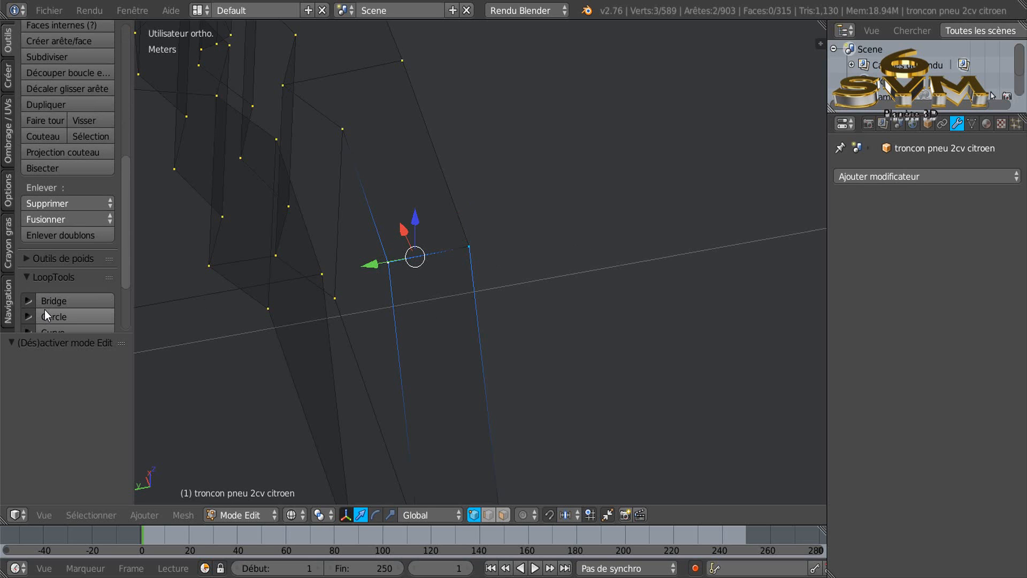
pyautogui.click(54, 218)
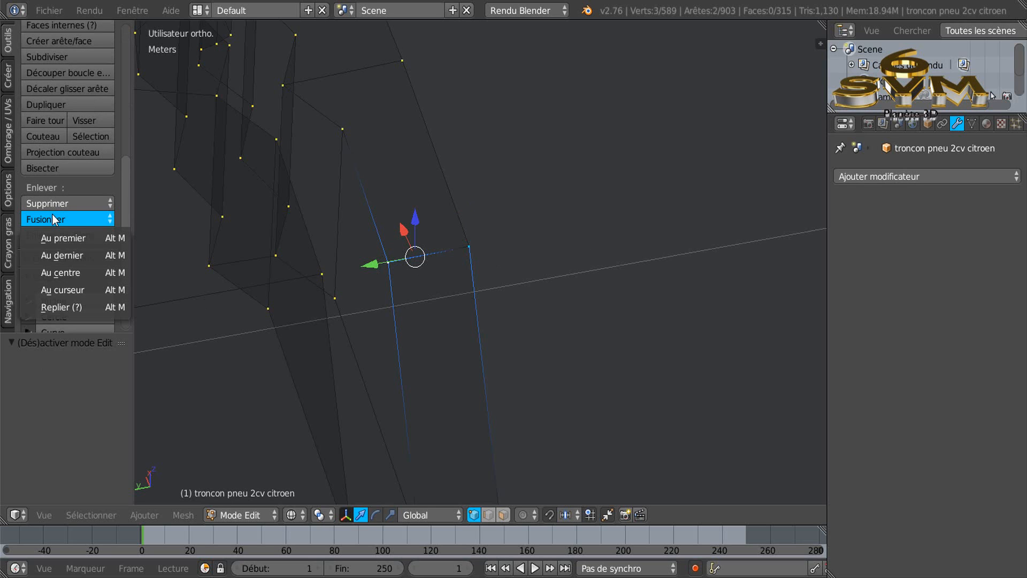
pyautogui.click(61, 272)
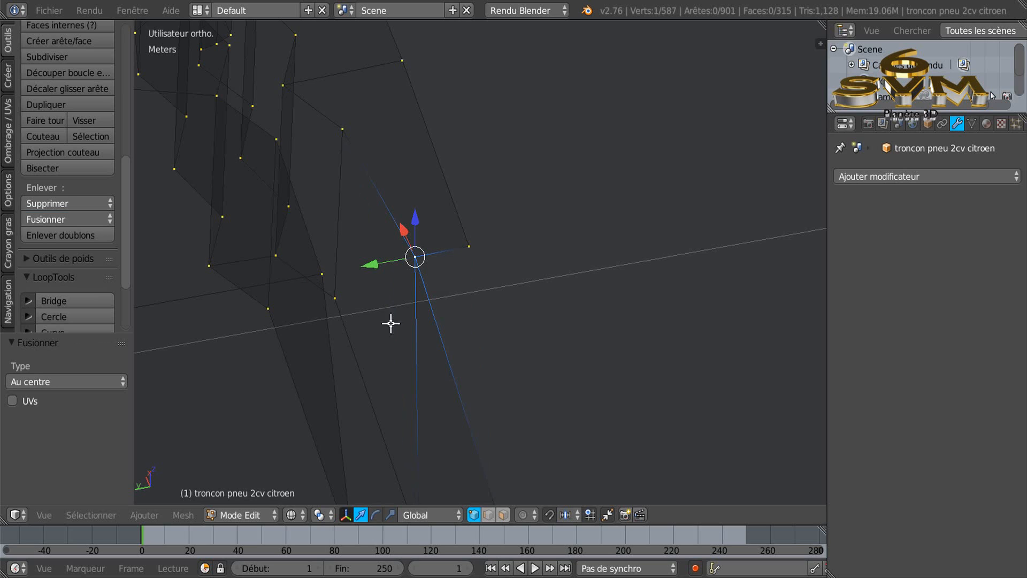
pyautogui.hotkey('ctrl', 'z')
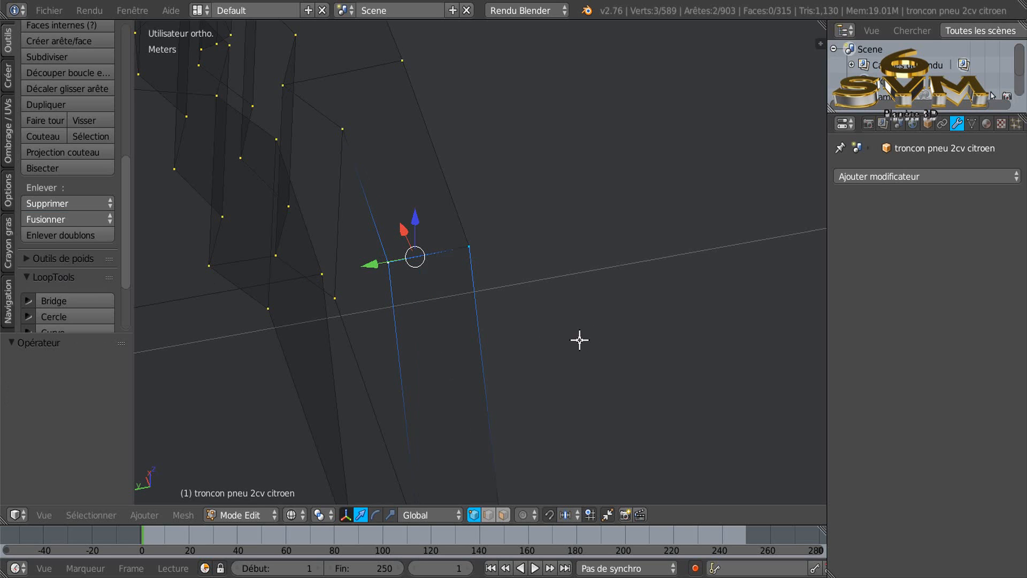
# - Deselect the outer corner vertex and merge the two overlapping vertices beside it at their centre
pyautogui.press('c')
pyautogui.middleClick(472, 262)
pyautogui.rightClick(596, 262)
pyautogui.click(52, 221)
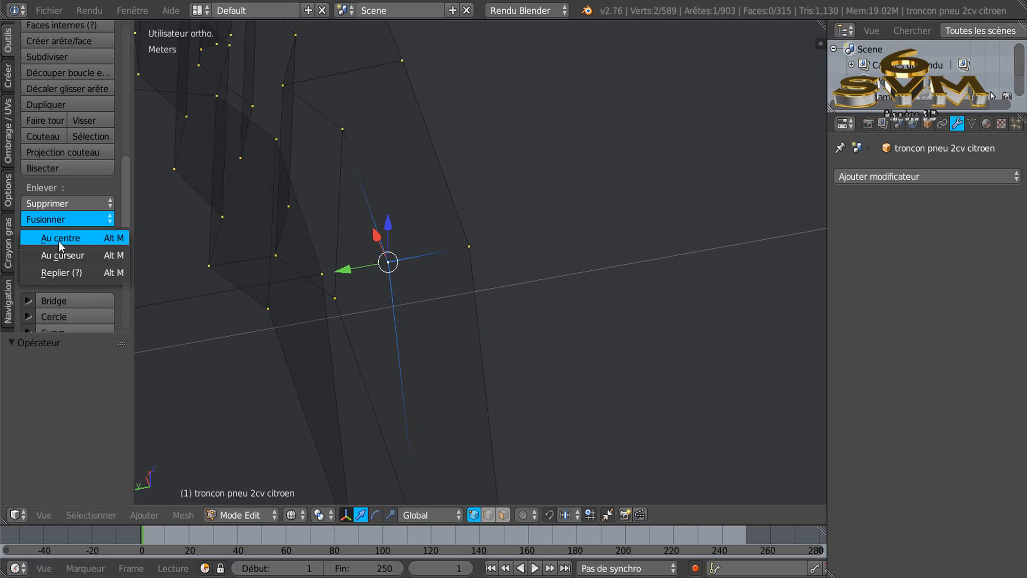
pyautogui.click(60, 238)
# - Merge the overlapping vertices at the outer corner of the tread section at their centre
pyautogui.press('a')
pyautogui.rightClick(470, 246)
pyautogui.click(63, 219)
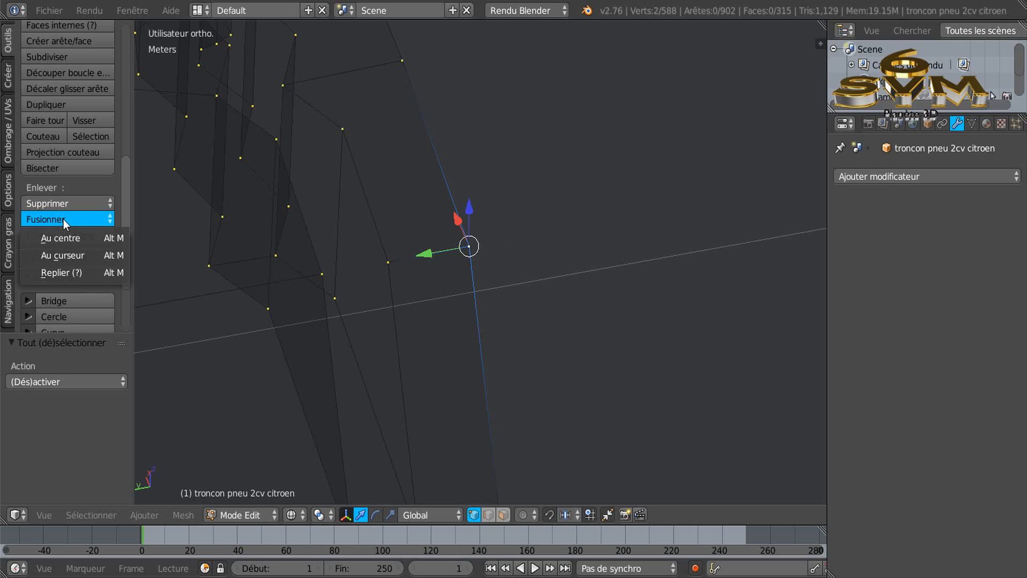
pyautogui.click(71, 237)
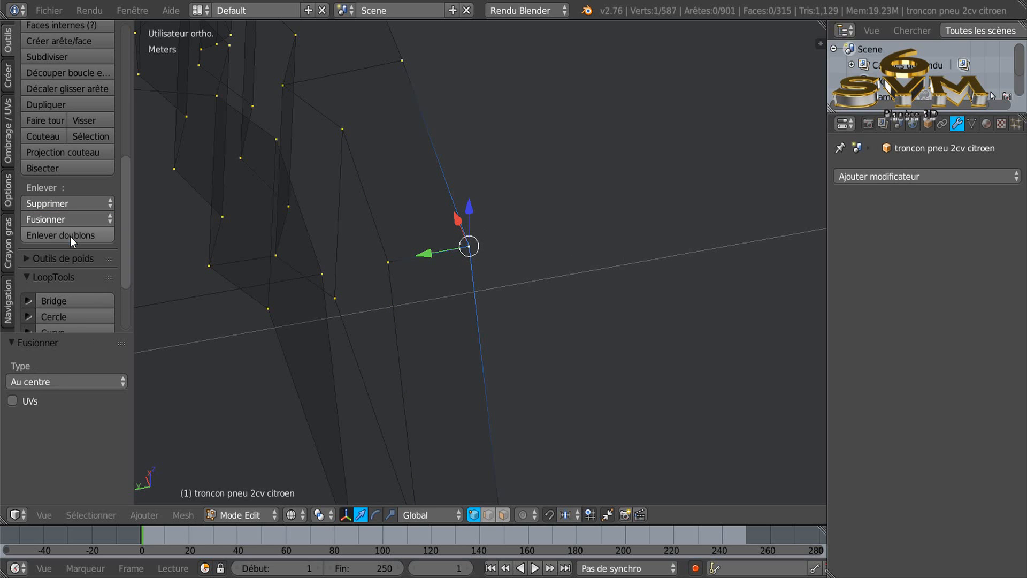
# - Check both merged vertices for remaining duplicates by test-moving each one and cancelling the move
pyautogui.press('g')
pyautogui.rightClick(502, 274)
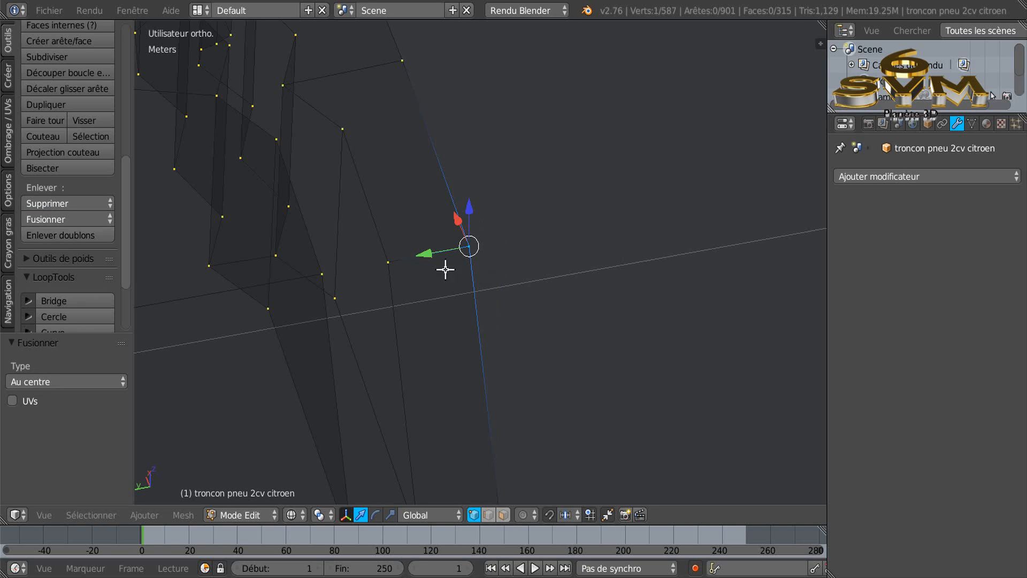
pyautogui.rightClick(391, 275)
pyautogui.press('g')
pyautogui.rightClick(376, 318)
# - Deselect everything and circle-select all the vertices along the lower edge of the tread section in front view
pyautogui.scroll(-1, 376, 319)
pyautogui.scroll(-4, 504, 300)
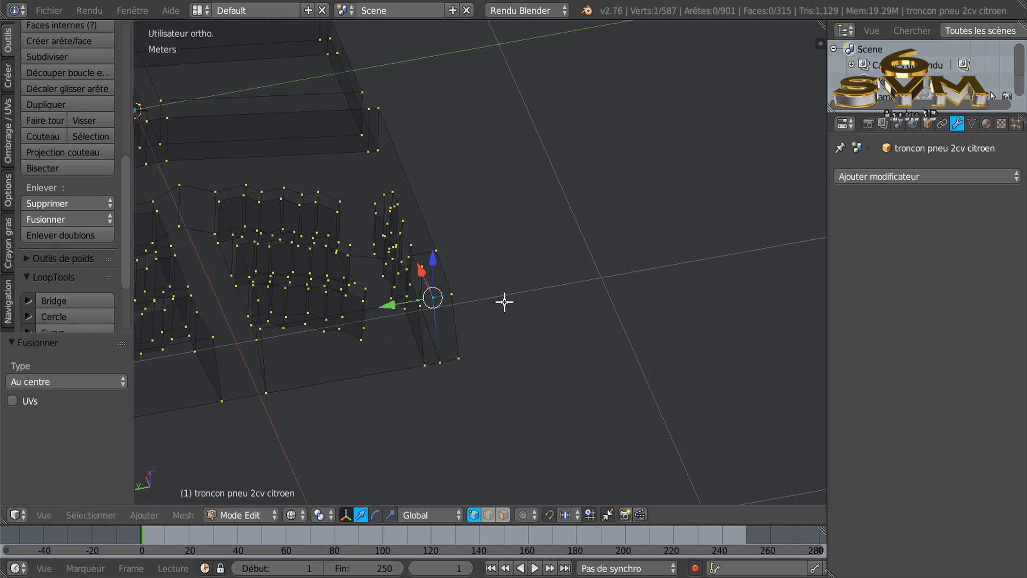
pyautogui.press('a')
pyautogui.moveTo(562, 305); pyautogui.dragTo(404, 309, button='middle')
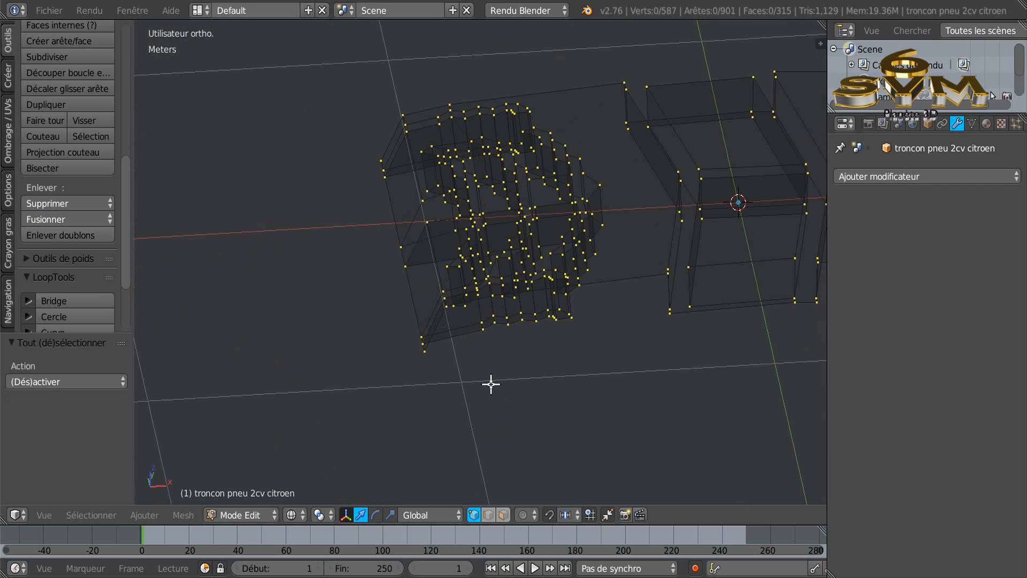
pyautogui.press('KP_3')
pyautogui.press('KP_1')
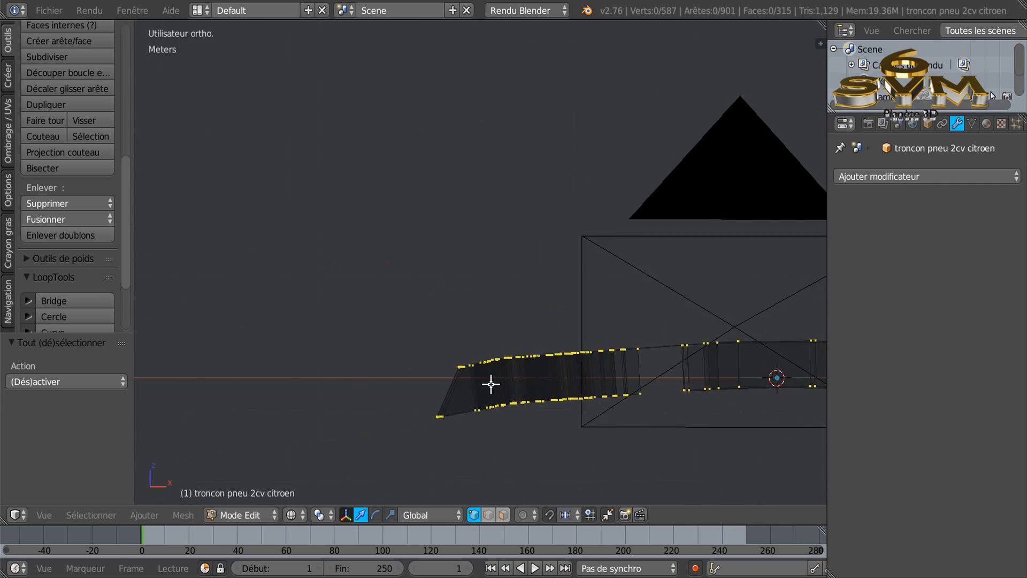
pyautogui.keyDown('shift'); pyautogui.moveTo(522, 295); pyautogui.dragTo(246, 157, button='middle'); pyautogui.keyUp('shift')
pyautogui.keyDown('shift'); pyautogui.moveTo(382, 254); pyautogui.dragTo(404, 260, button='middle'); pyautogui.keyUp('shift')
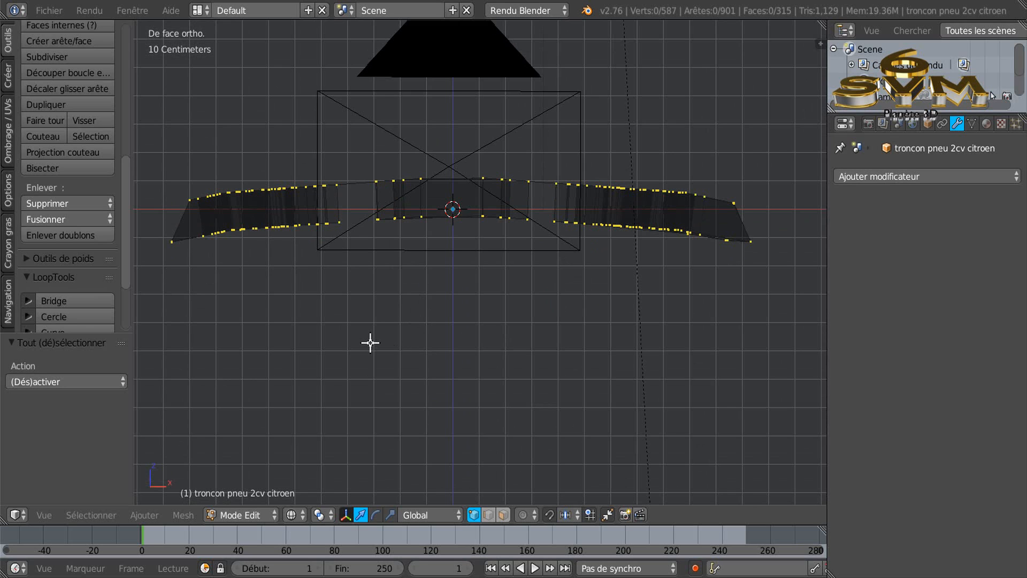
pyautogui.press('c')
pyautogui.moveTo(172, 245)
pyautogui.mouseDown()
pyautogui.moveTo(374, 219)
pyautogui.moveTo(676, 229)
pyautogui.moveTo(740, 246)
pyautogui.mouseUp()
pyautogui.press('Escape')
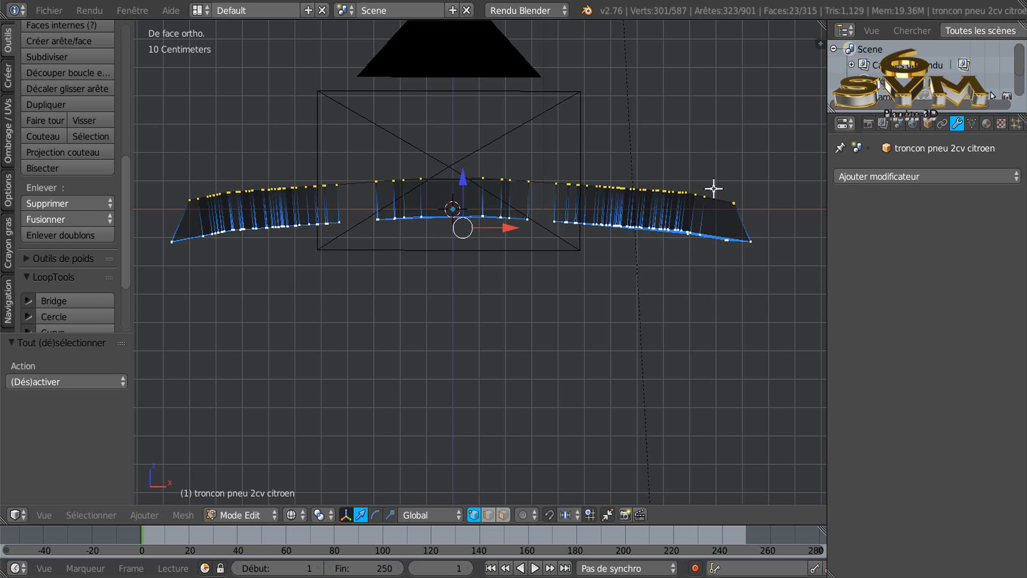
# - Lower the selected bottom-edge vertices about 6.1 cm along Z and widen them along X by a factor of about 1.03
pyautogui.press('g')
pyautogui.press('z')
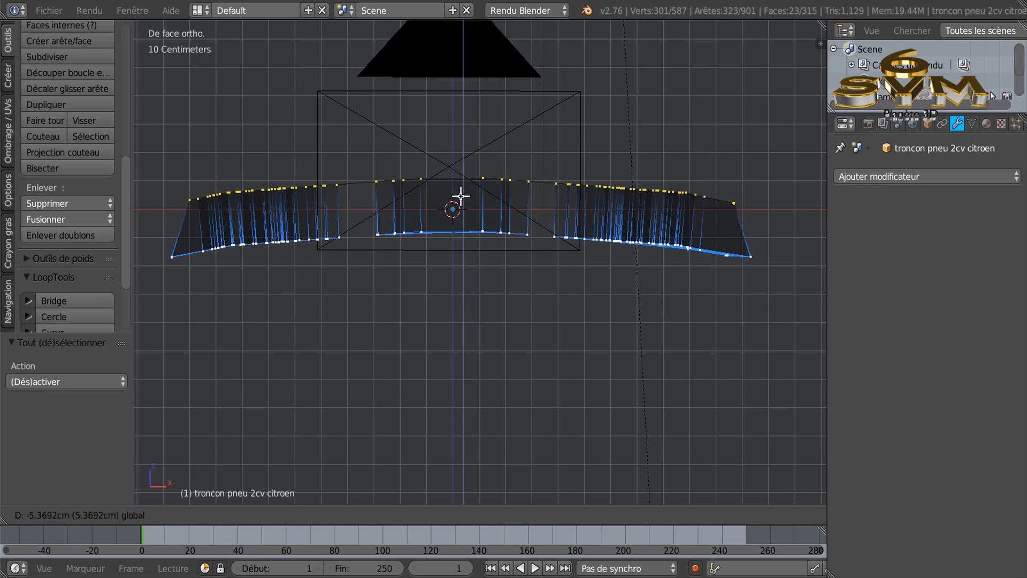
pyautogui.click(458, 197)
pyautogui.click(389, 514)
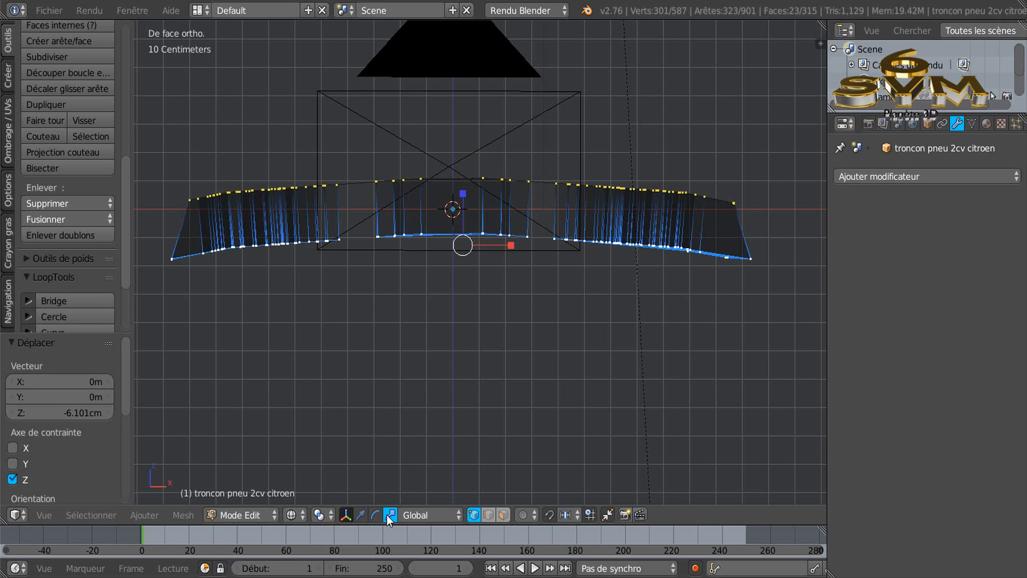
pyautogui.moveTo(510, 244); pyautogui.dragTo(526, 245)
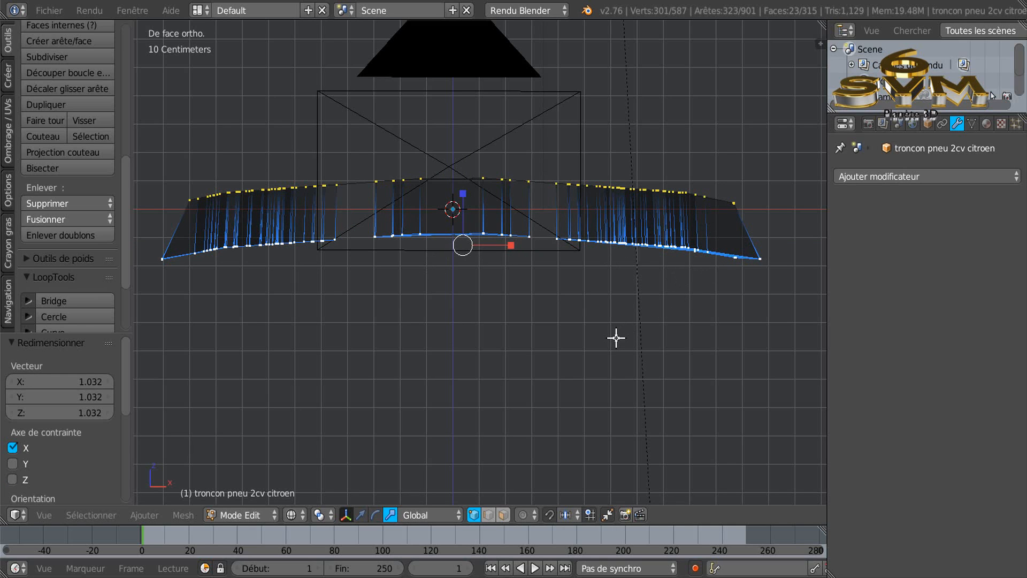
# - Show the tread section shaded in right view, deselect all its vertices and return to Object mode
pyautogui.press('z')
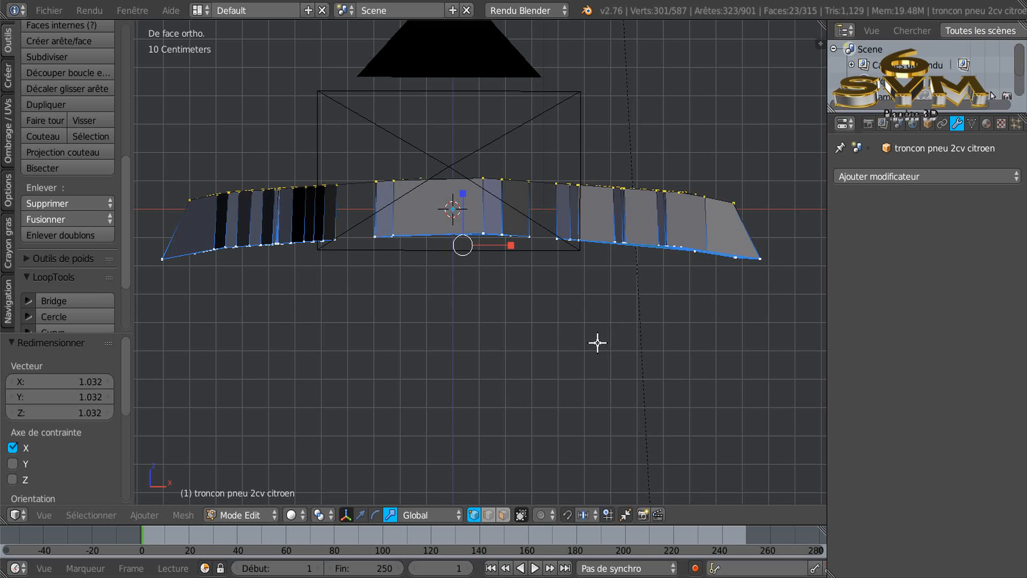
pyautogui.moveTo(597, 343); pyautogui.dragTo(455, 350, button='middle')
pyautogui.press('KP_3')
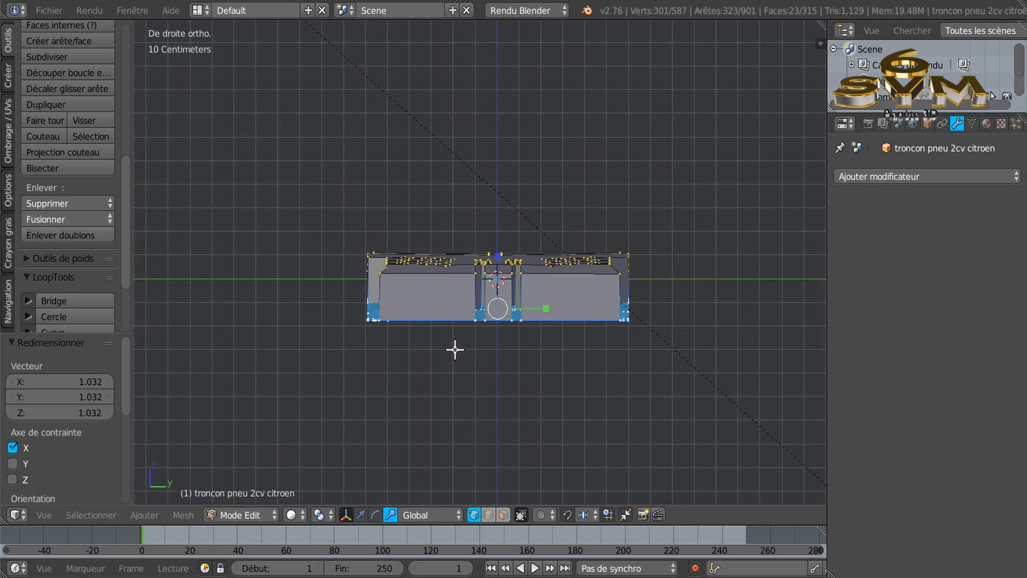
pyautogui.scroll(-1, 455, 349)
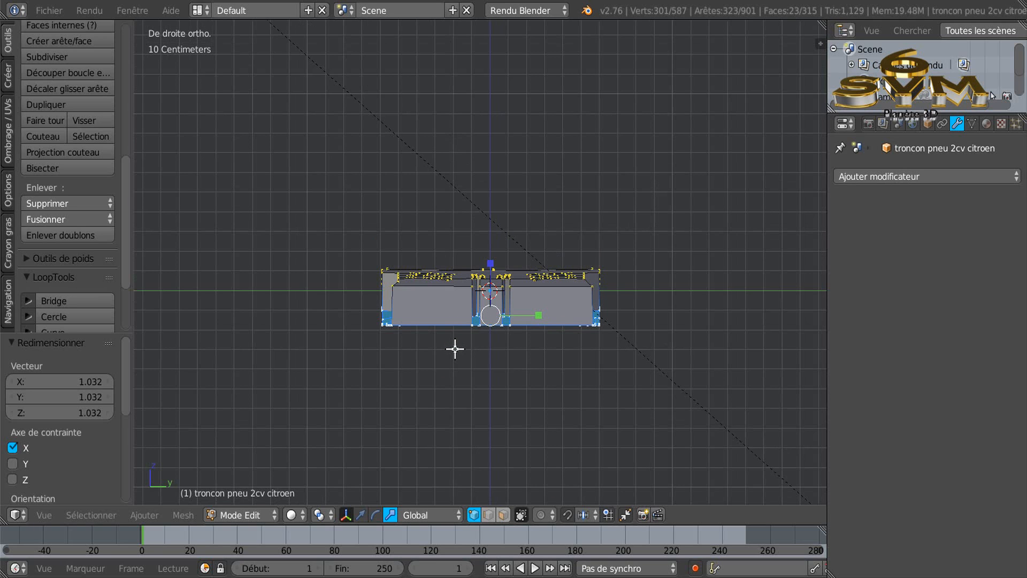
pyautogui.press('a')
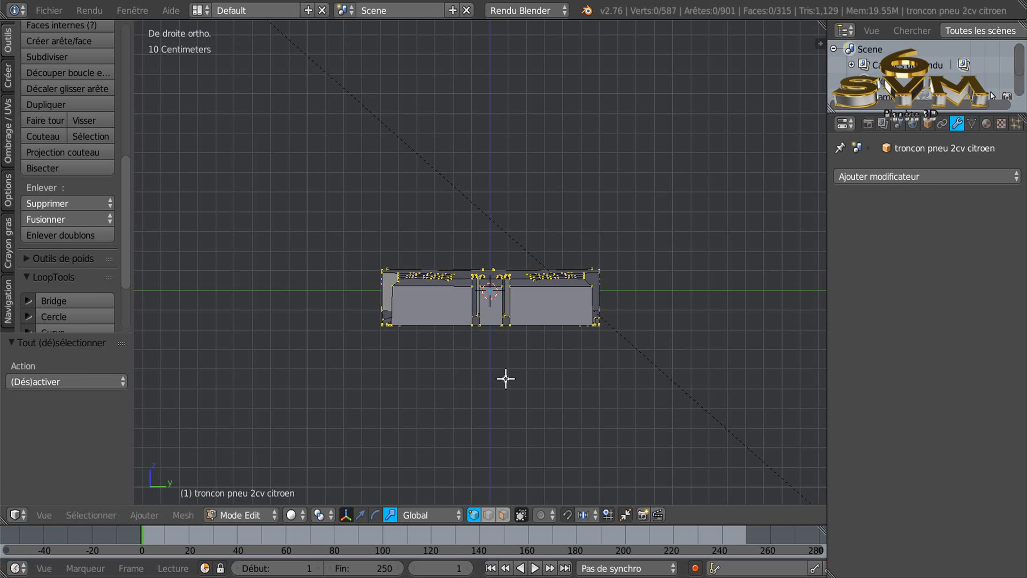
pyautogui.press('Tab')
# - Add a mesh circle at the 3D cursor and rotate it 90° about the Y axis
pyautogui.keyDown('shift'); pyautogui.moveTo(488, 331); pyautogui.dragTo(469, 264, button='middle'); pyautogui.keyUp('shift')
pyautogui.click(8, 66)
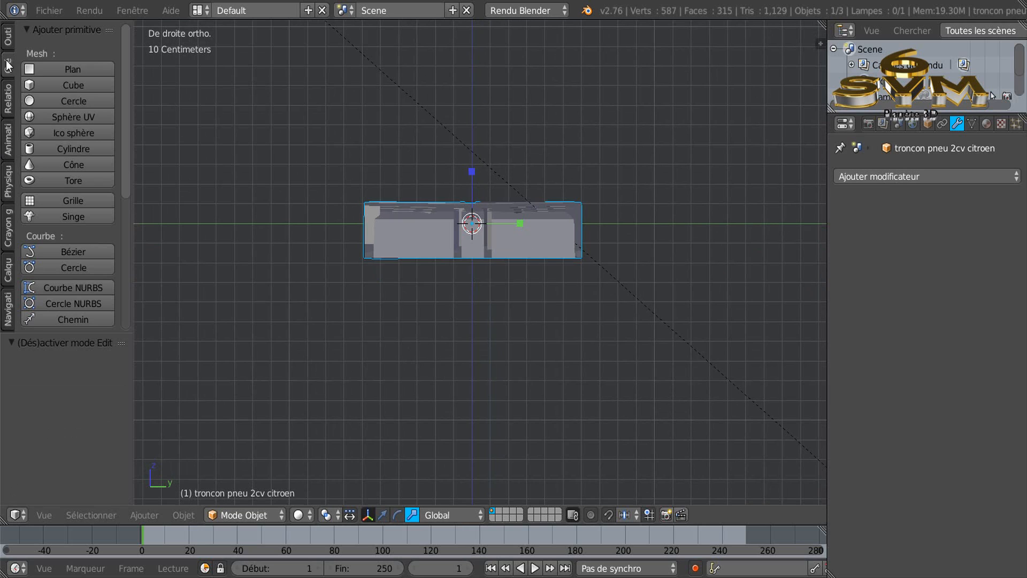
pyautogui.click(56, 101)
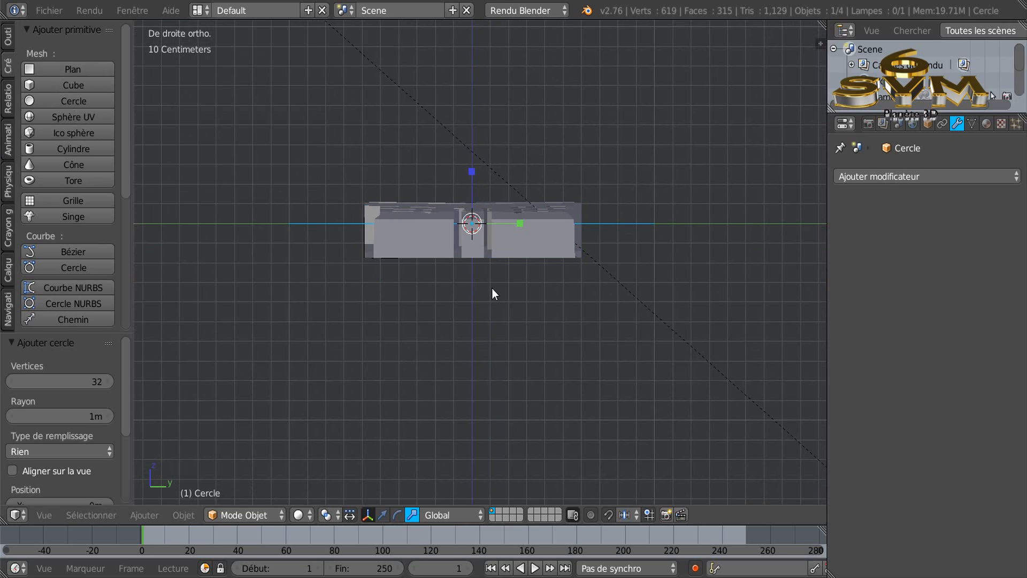
pyautogui.press('r')
pyautogui.click(613, 360)
pyautogui.click(95, 381)
pyautogui.write('9')
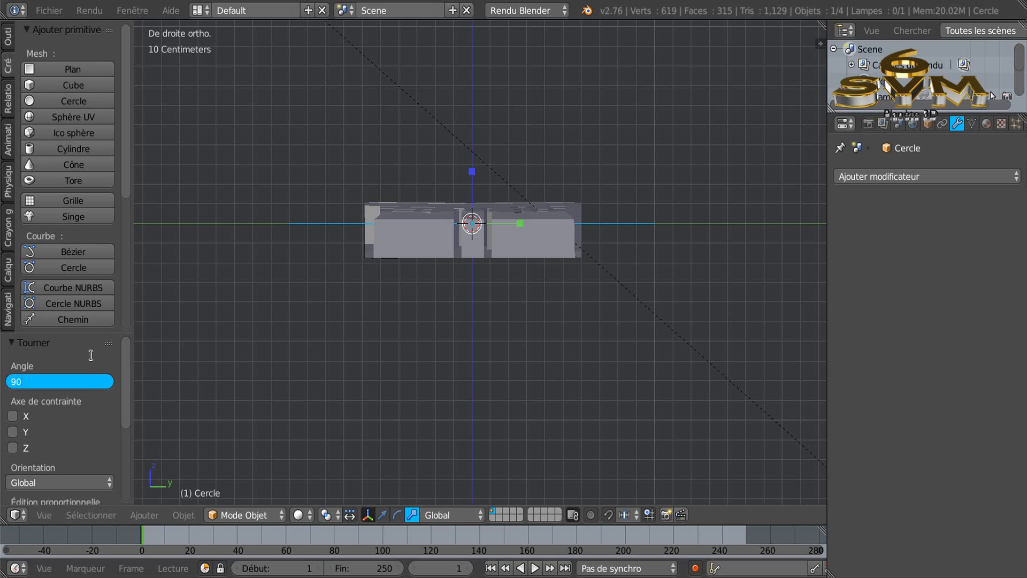
pyautogui.write('0')
pyautogui.press('Return')
pyautogui.click(12, 432)
# - Scale the circle up uniformly by a factor of about 7.17
pyautogui.scroll(-5, 386, 342)
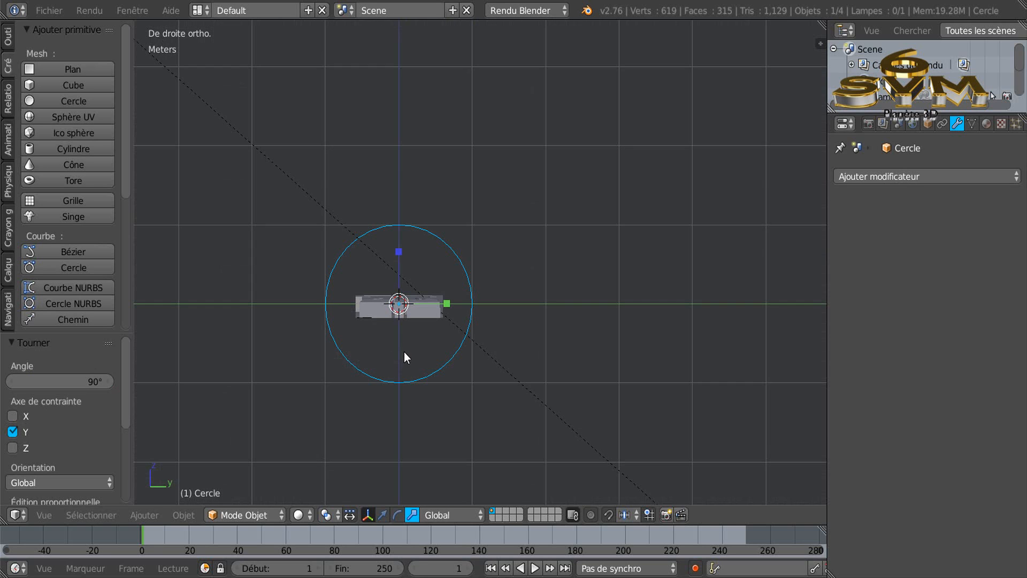
pyautogui.scroll(-1, 404, 352)
pyautogui.keyDown('shift'); pyautogui.moveTo(432, 368); pyautogui.dragTo(498, 330, button='middle'); pyautogui.keyUp('shift')
pyautogui.press('s')
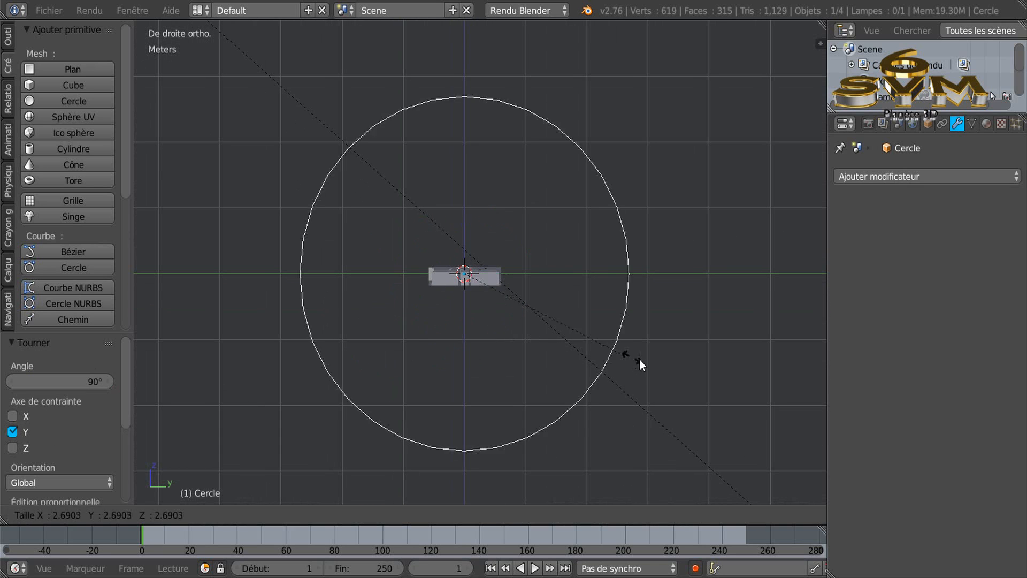
pyautogui.click(211, 483)
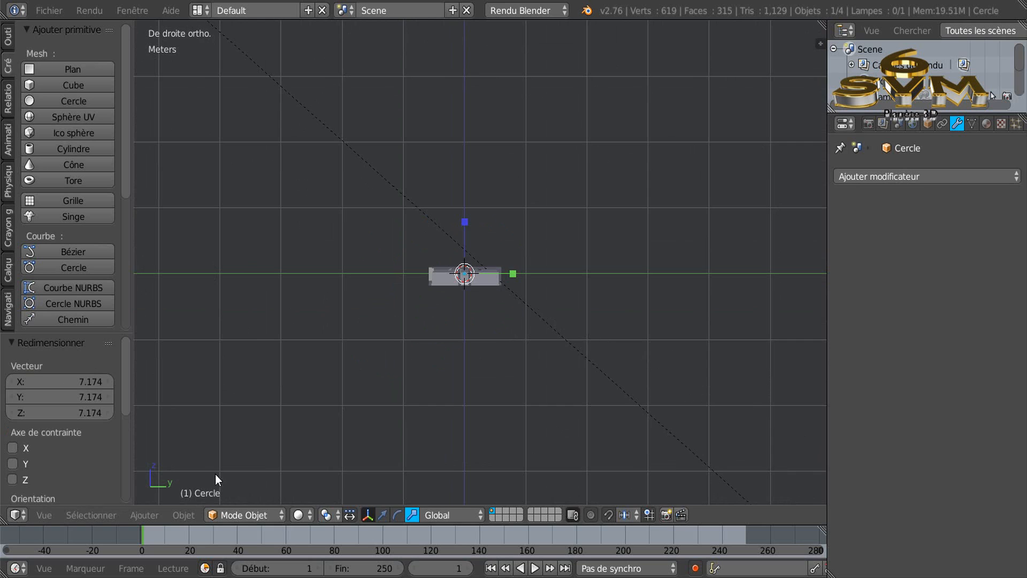
pyautogui.scroll(-4, 395, 387)
# - Add an Array modifier to the tread section with a fixed count of 50
pyautogui.rightClick(428, 344)
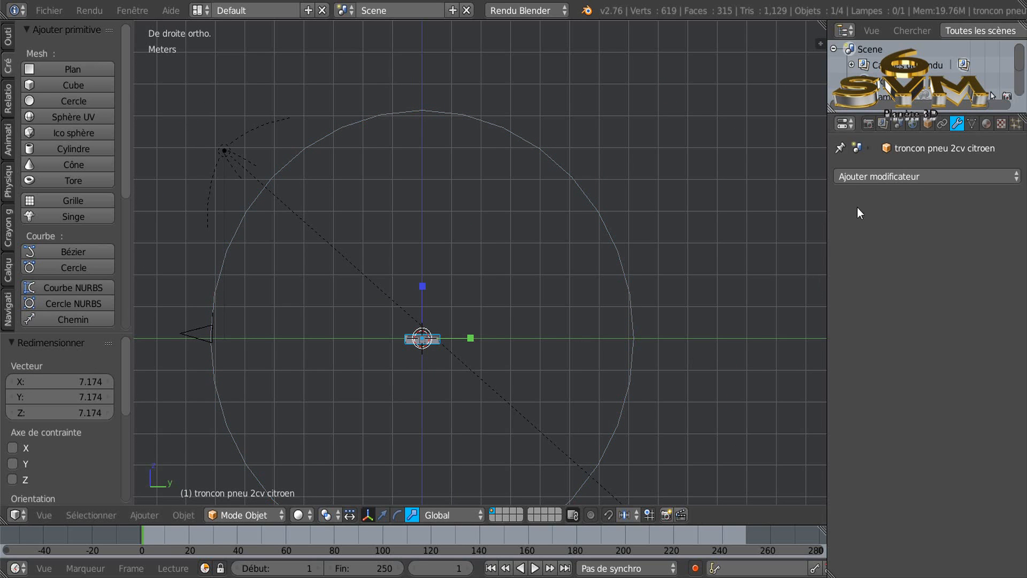
pyautogui.click(911, 176)
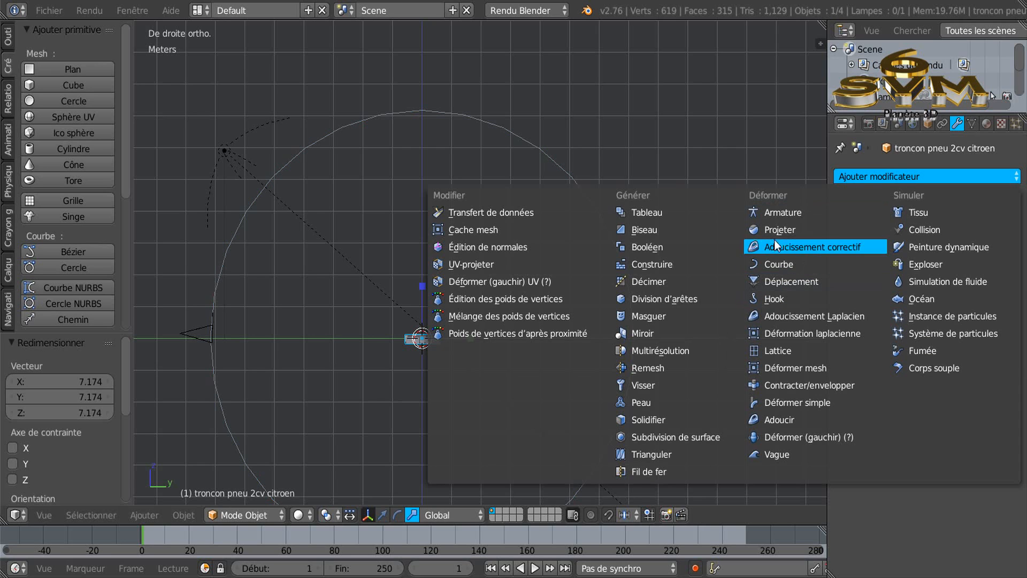
pyautogui.click(652, 212)
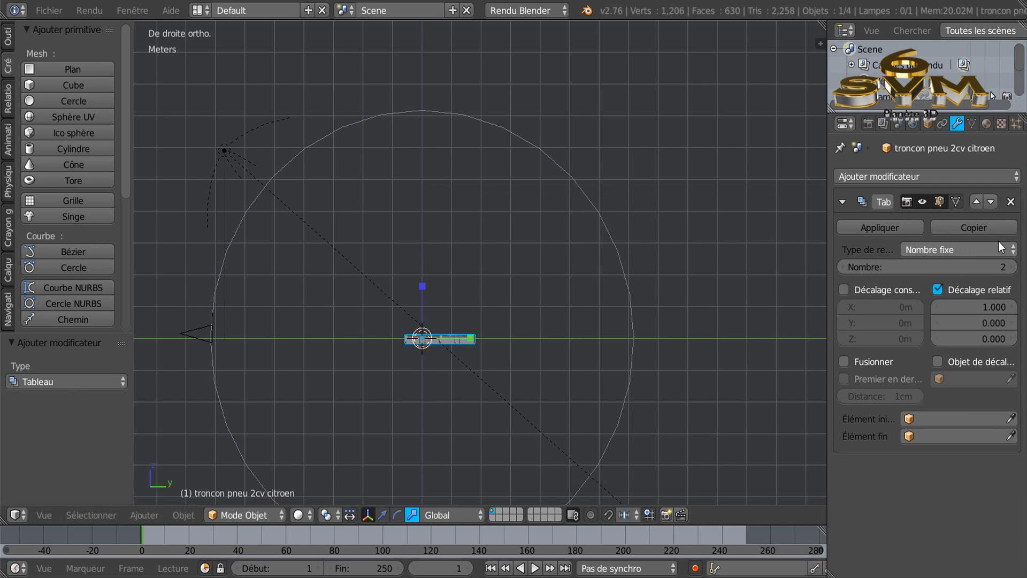
pyautogui.click(964, 263)
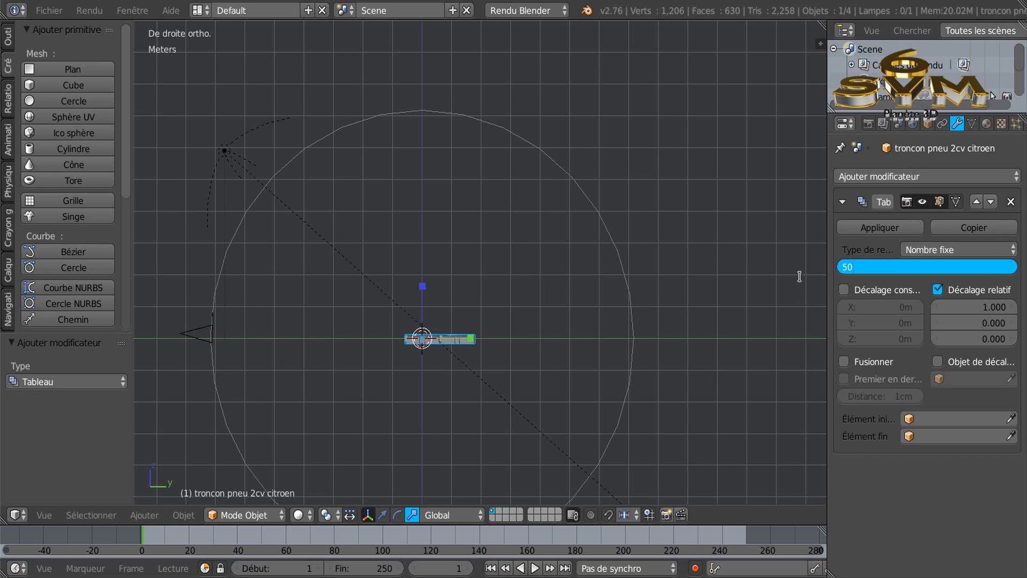
pyautogui.press('Return')
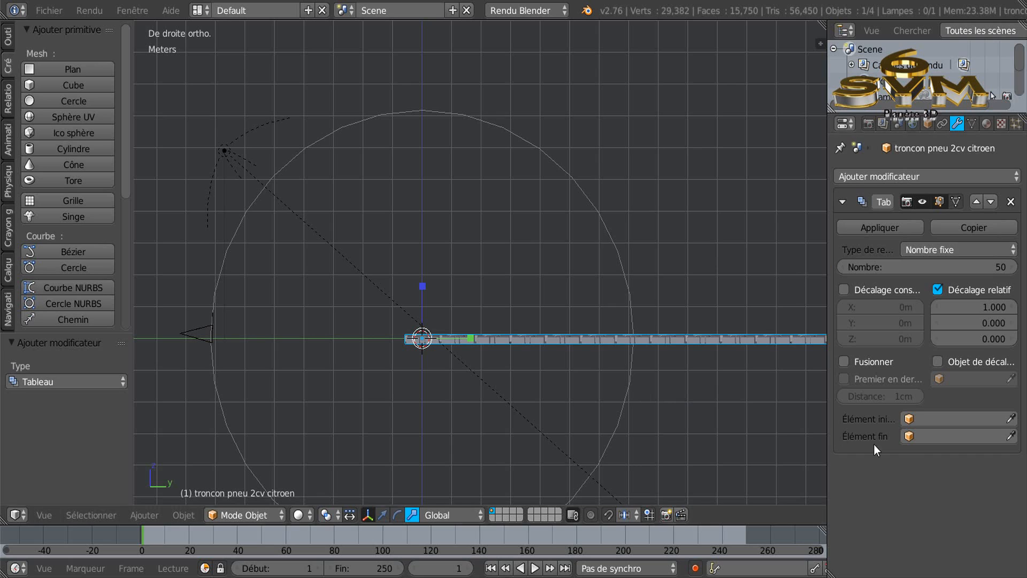
# - Set the Array modifier's merge distance to 3 cm and enable merging
pyautogui.click(908, 397)
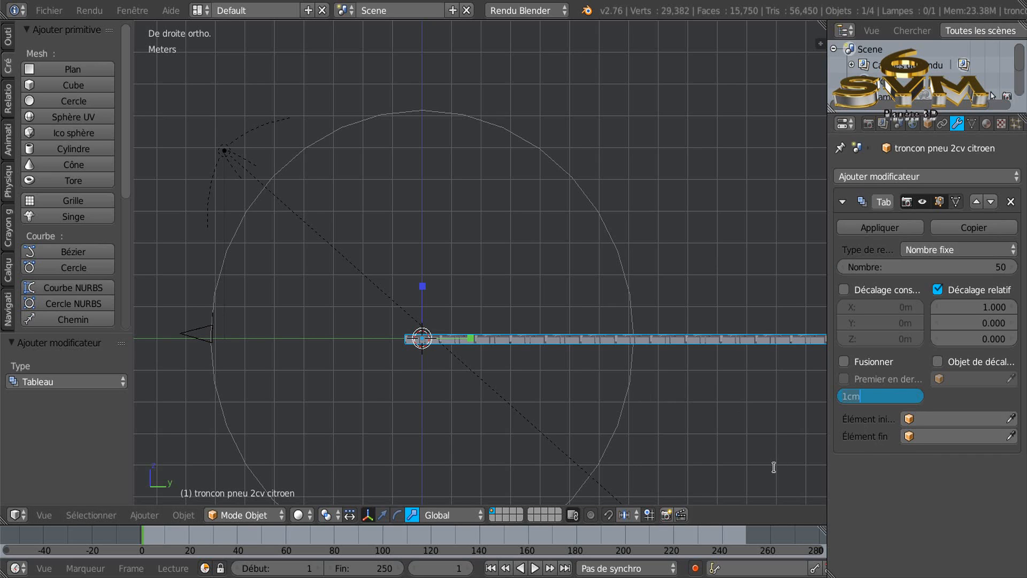
pyautogui.write('3')
pyautogui.press('Return')
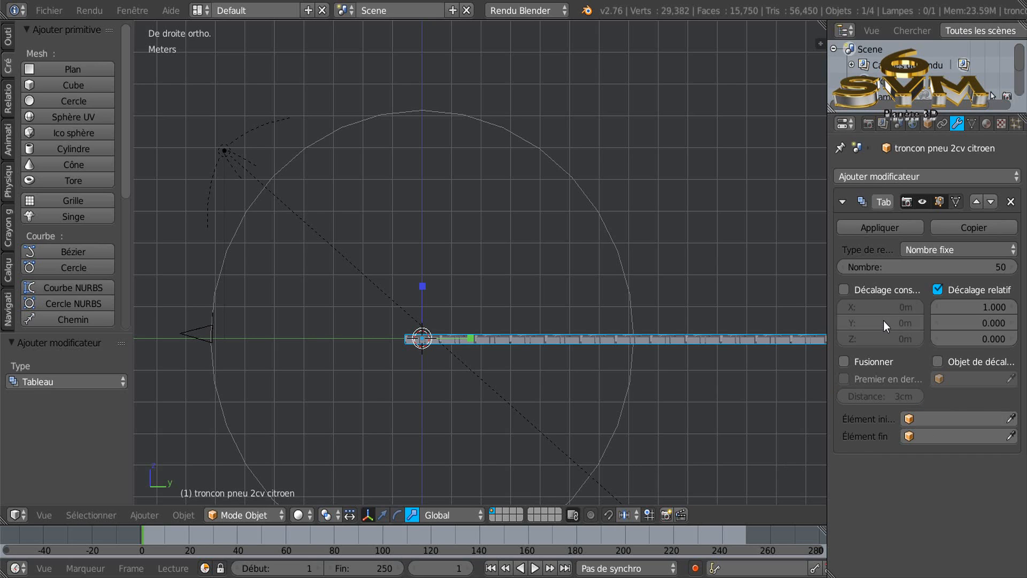
pyautogui.click(844, 361)
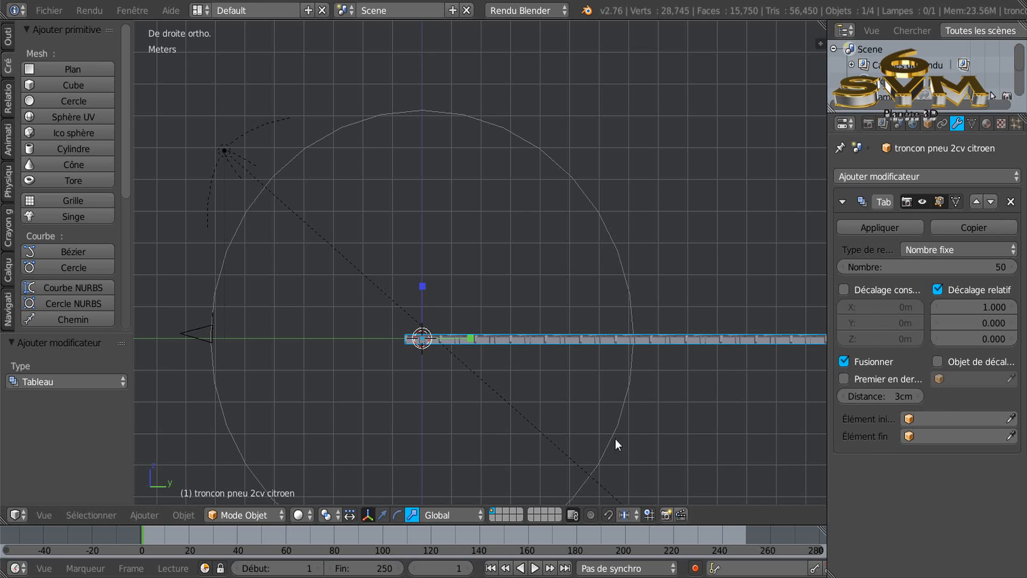
# - Add a Curve modifier to the tread section with -Y as its deformation axis
pyautogui.keyDown('shift'); pyautogui.moveTo(622, 426); pyautogui.dragTo(550, 395, button='middle'); pyautogui.keyUp('shift')
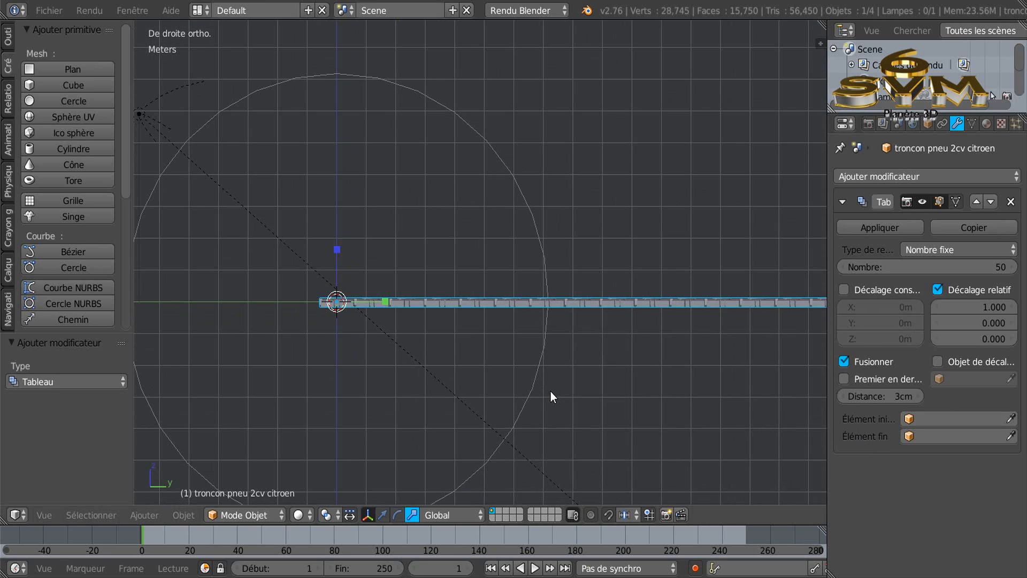
pyautogui.click(920, 175)
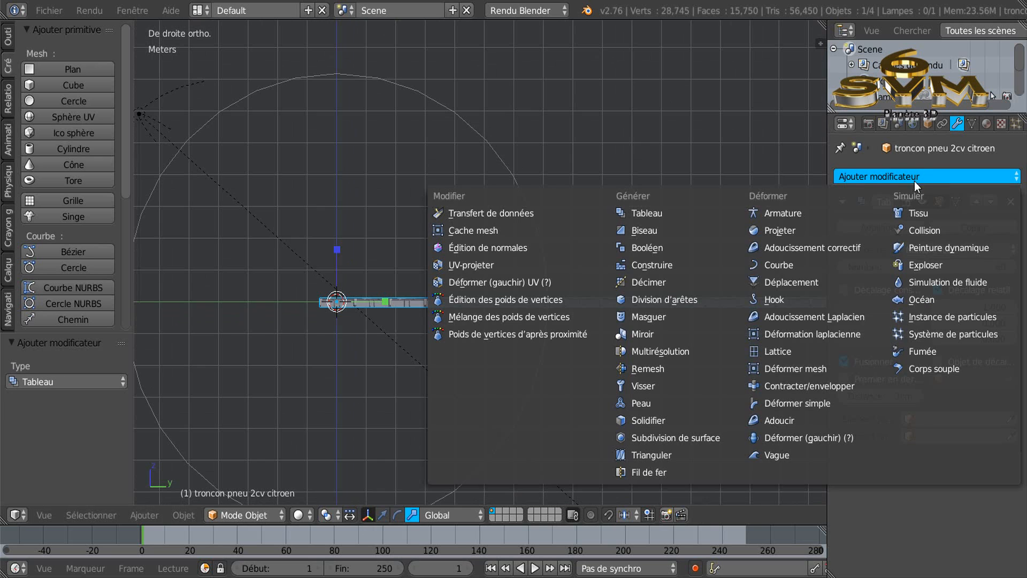
pyautogui.click(795, 267)
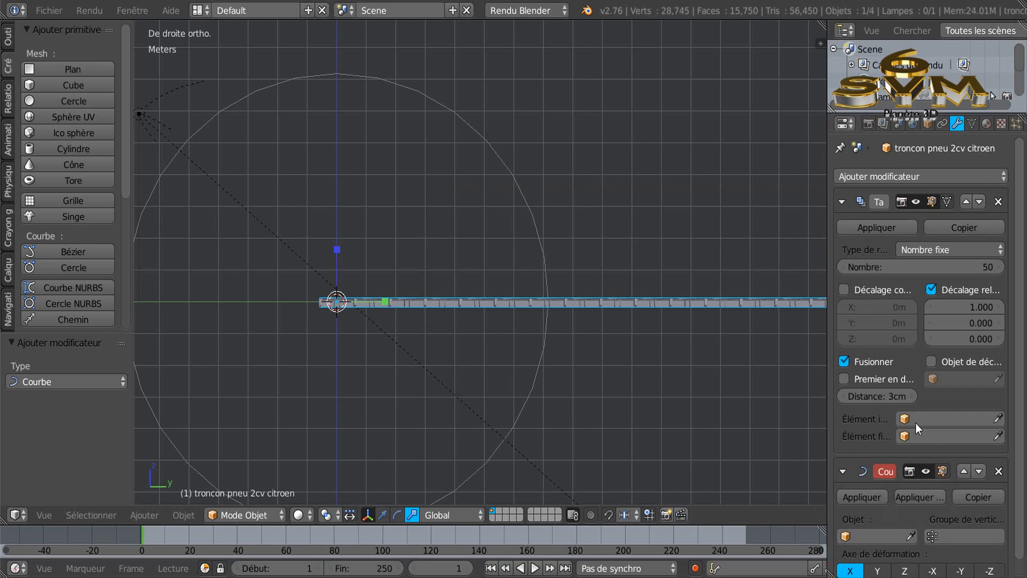
pyautogui.scroll(-1, 928, 481)
pyautogui.click(960, 554)
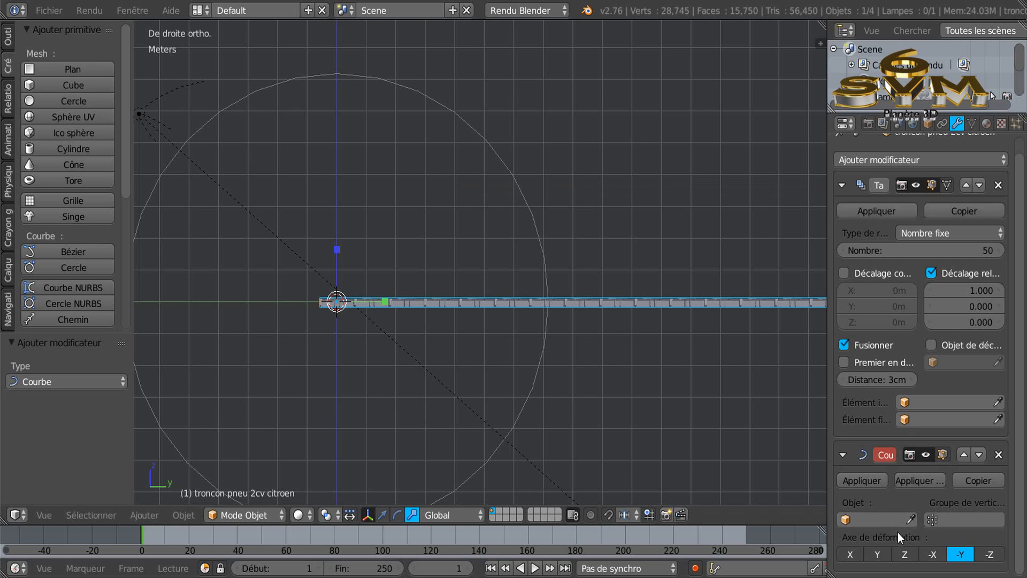
pyautogui.click(878, 518)
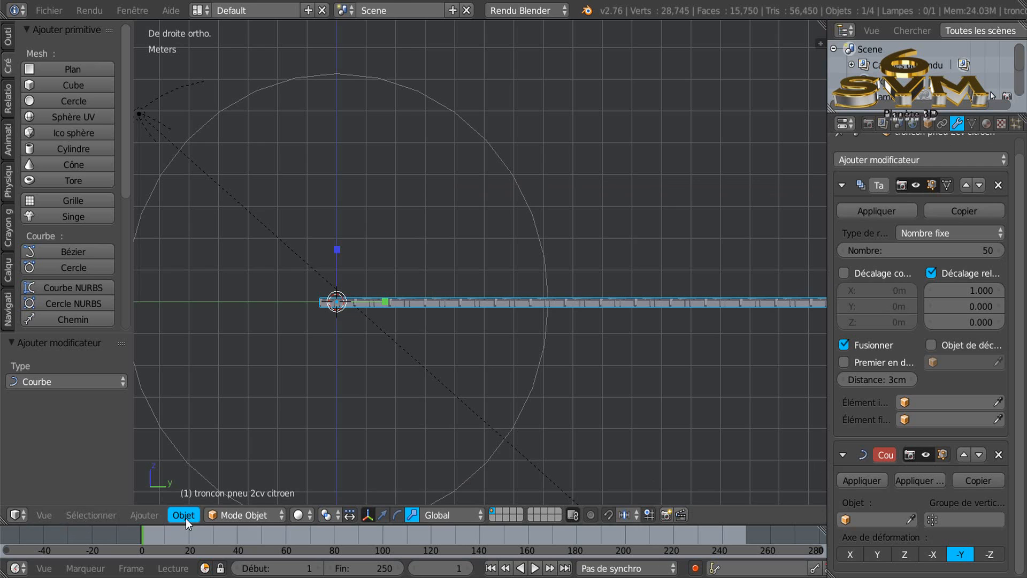
# - Add a plain axes empty at the 3D cursor and enlarge it to a scale of about 12.59
pyautogui.click(153, 515)
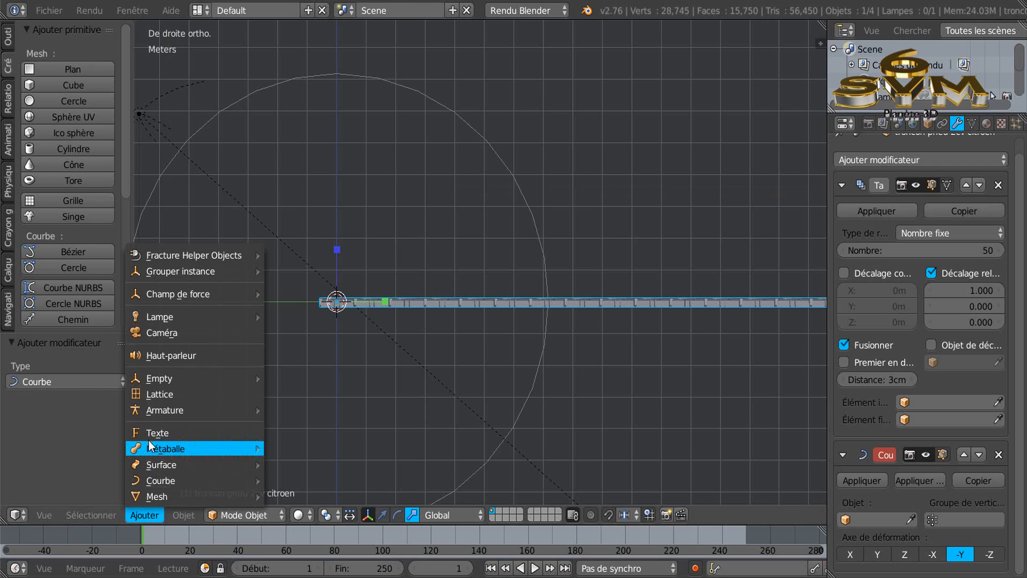
pyautogui.moveTo(165, 378)
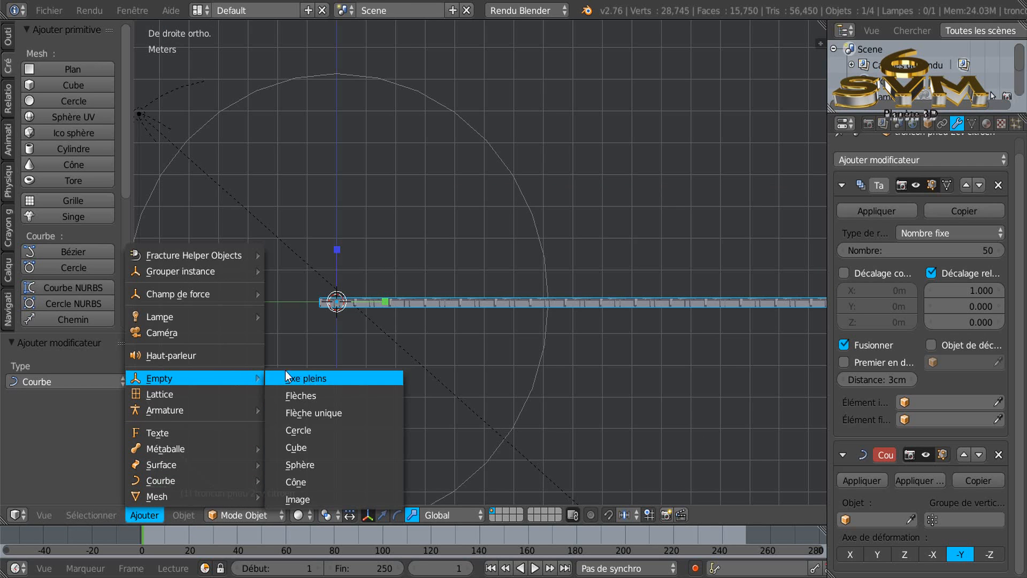
pyautogui.click(307, 377)
pyautogui.scroll(-2, 388, 367)
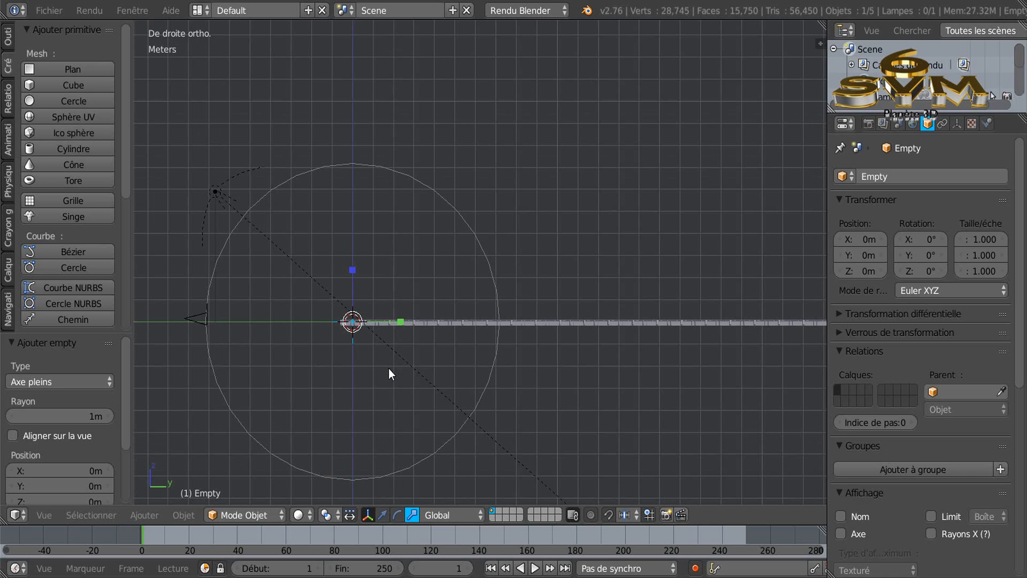
pyautogui.press('s')
pyautogui.click(739, 138)
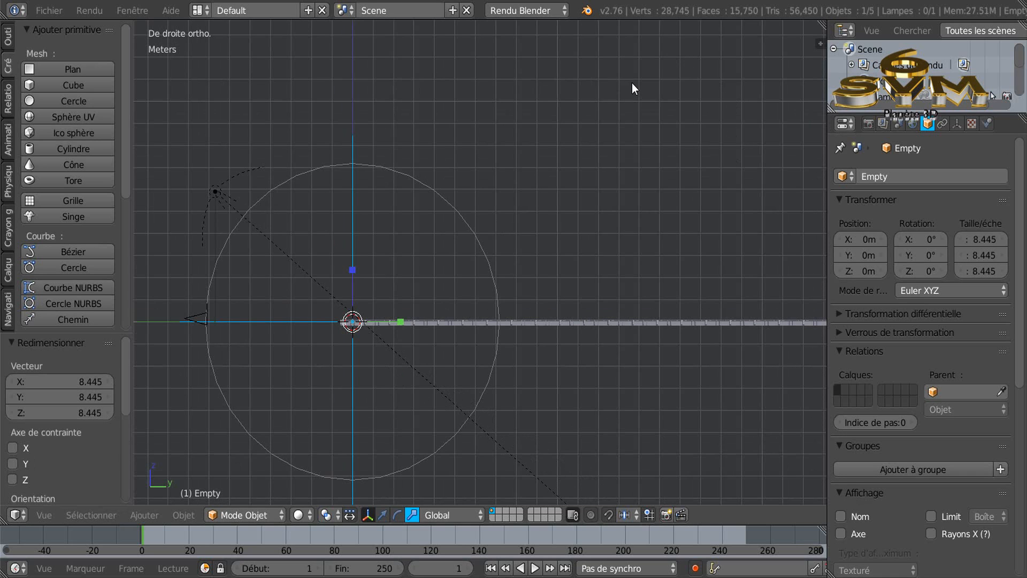
pyautogui.press('s')
pyautogui.click(679, 340)
# - Try to pick a target object for the tread section's Curve modifier, keeping -Y as its deformation axis
pyautogui.rightClick(594, 320)
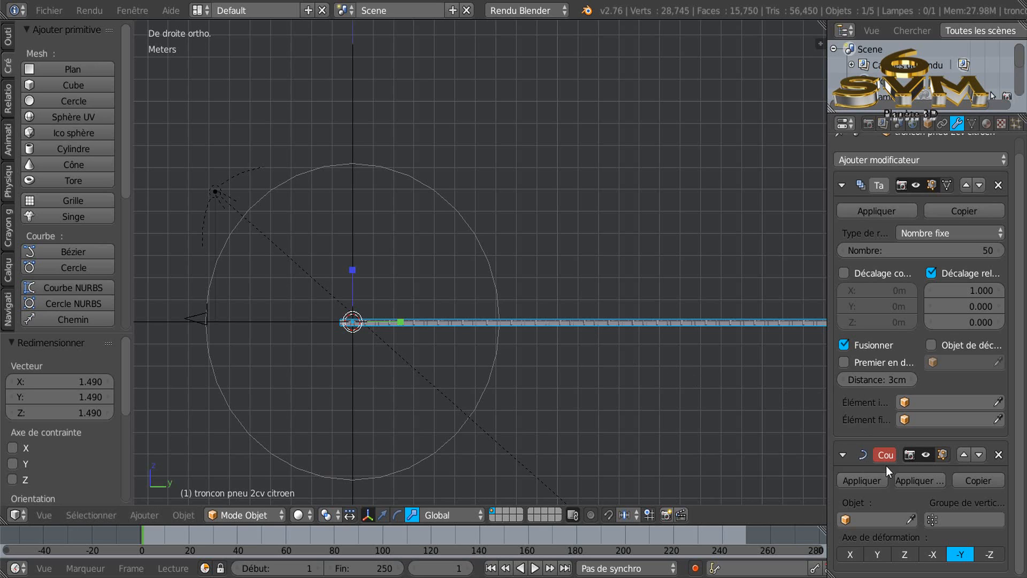
pyautogui.click(877, 519)
pyautogui.click(870, 515)
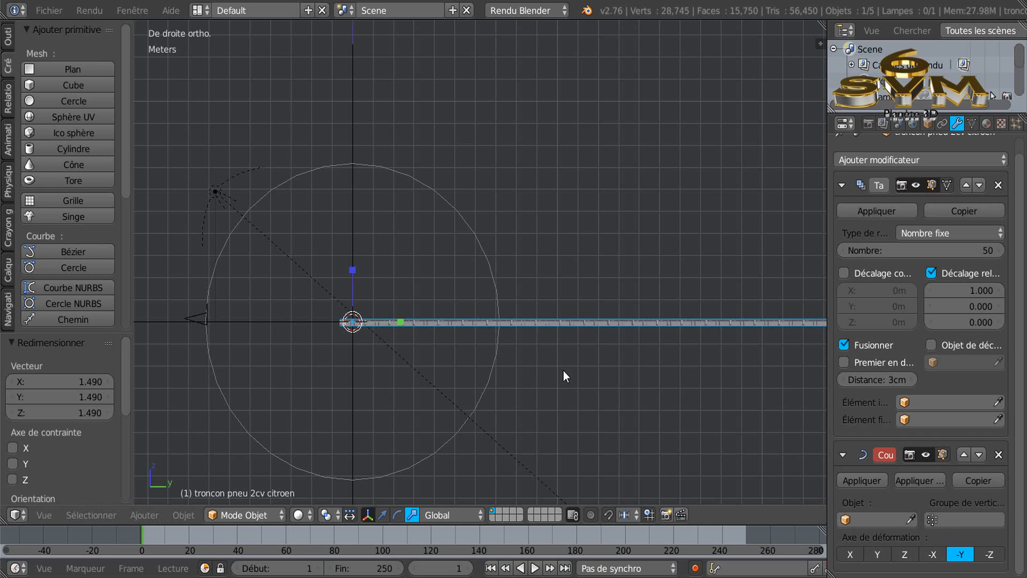
pyautogui.rightClick(466, 323)
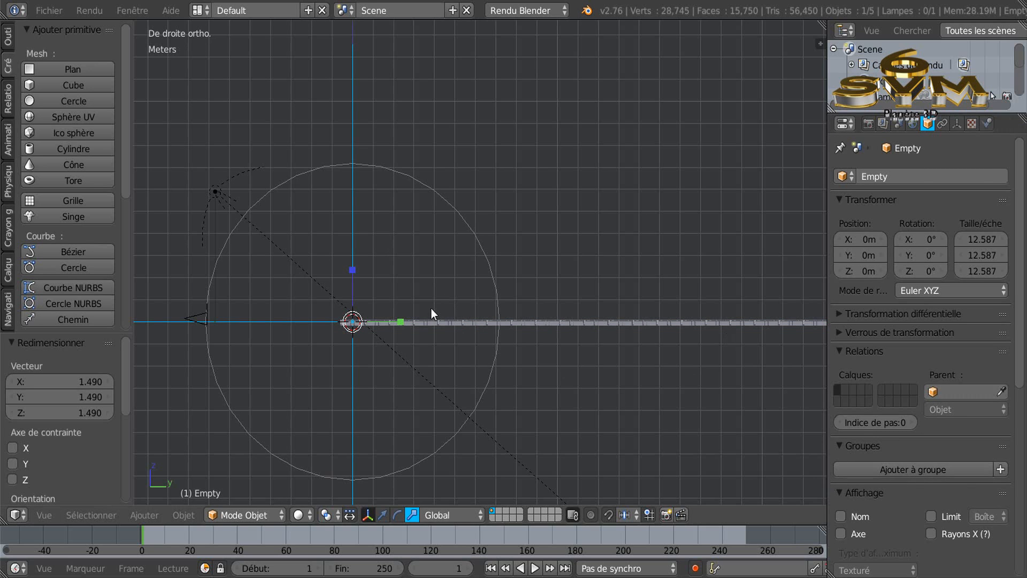
pyautogui.rightClick(557, 324)
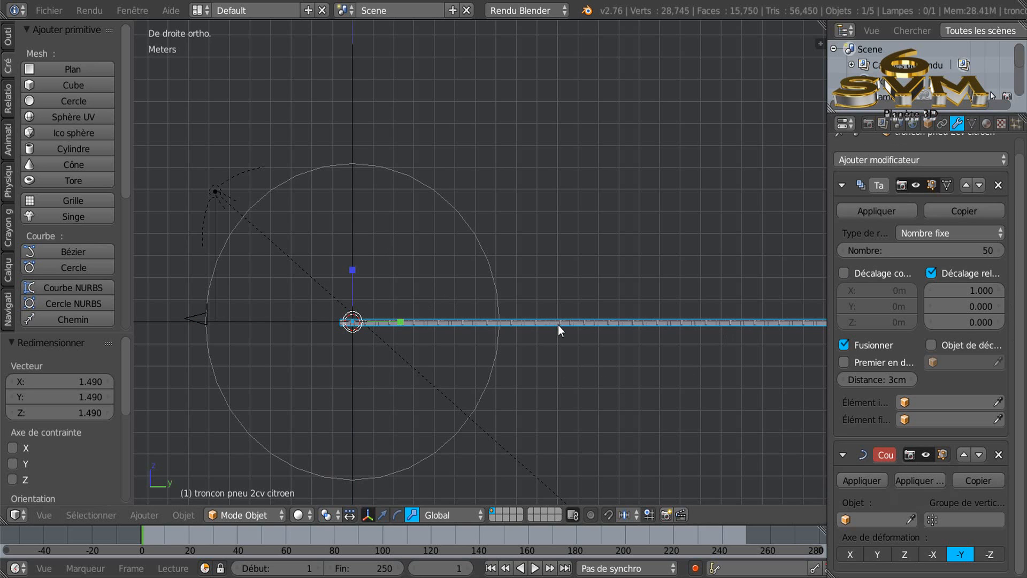
pyautogui.click(882, 519)
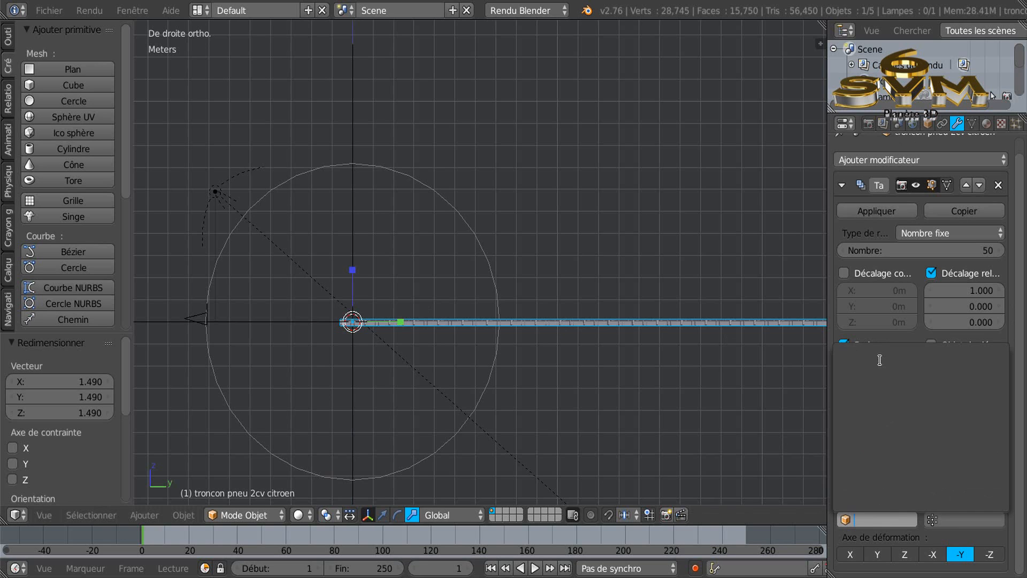
pyautogui.click(963, 552)
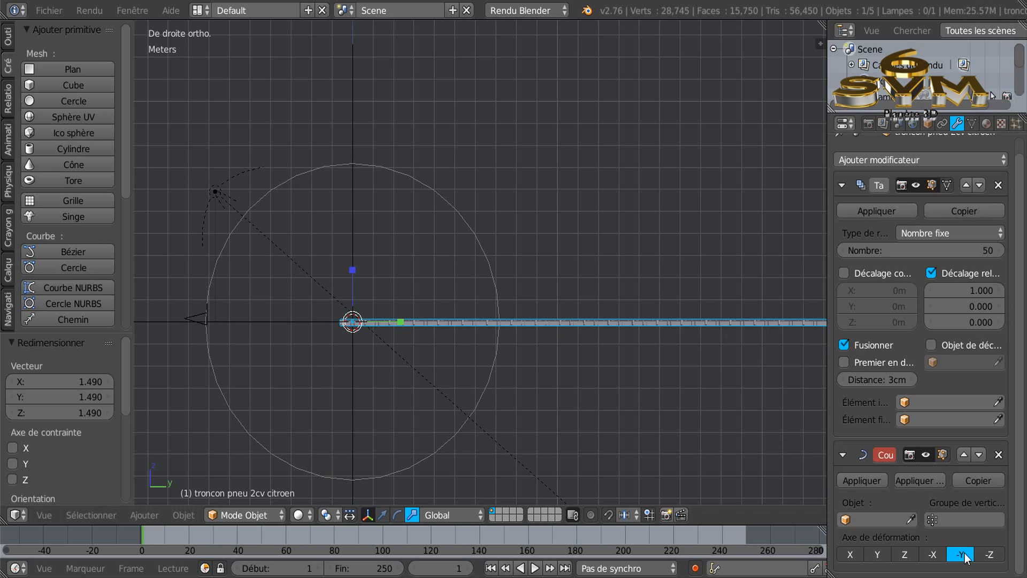
# - Replace the tread section's Curve modifier with a fresh one and open its list of target objects
pyautogui.click(998, 454)
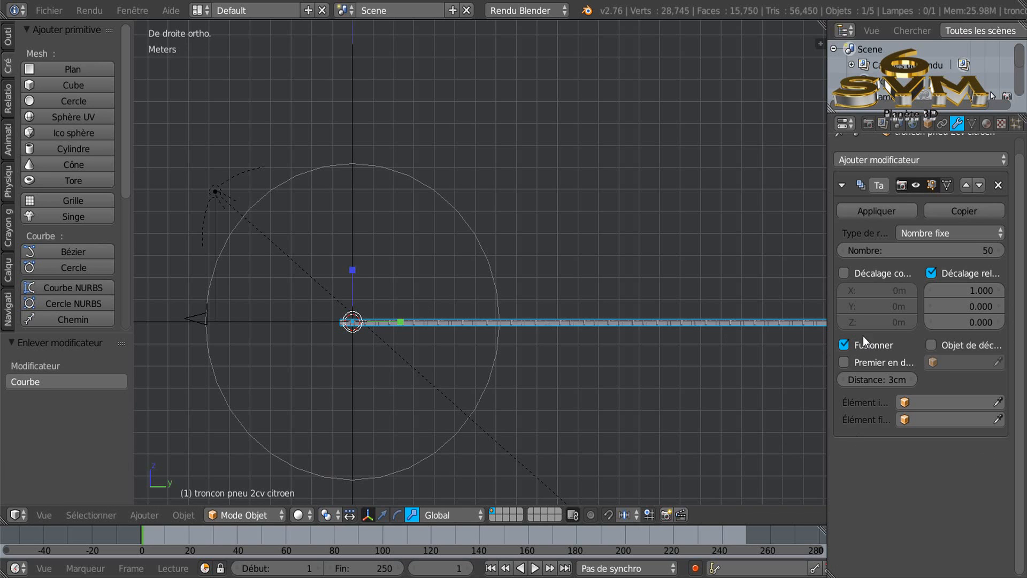
pyautogui.click(900, 161)
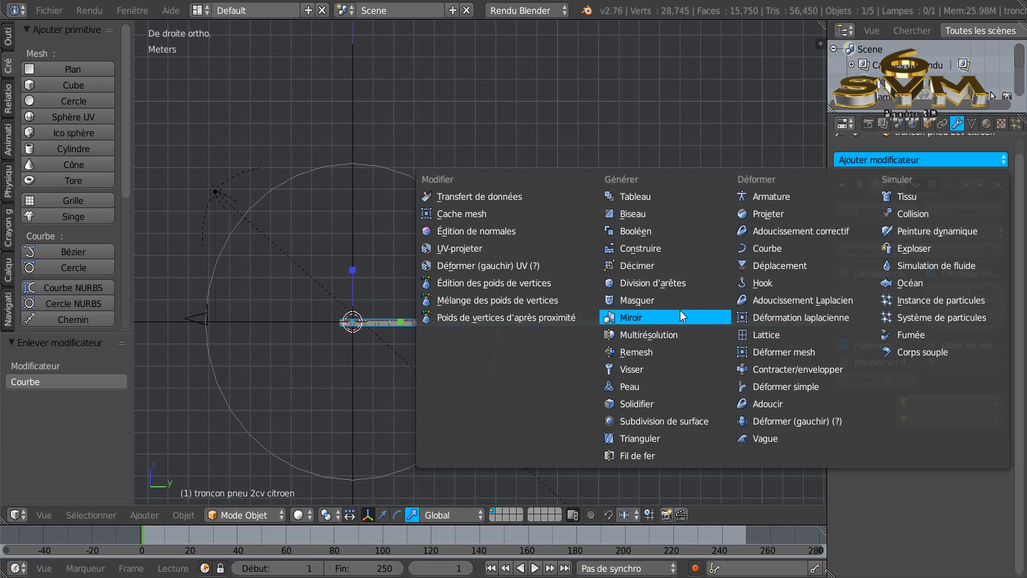
pyautogui.click(758, 252)
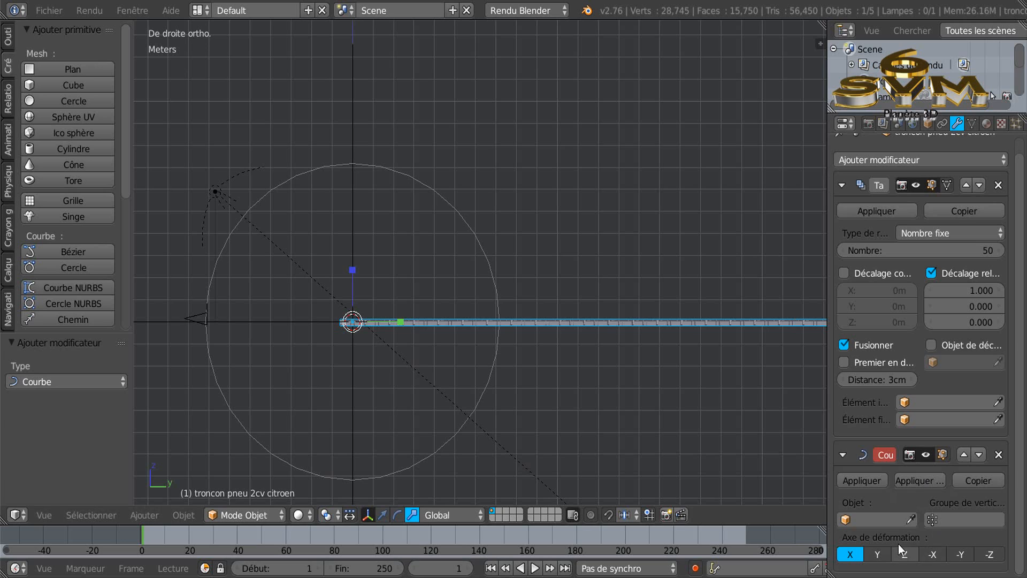
pyautogui.click(885, 519)
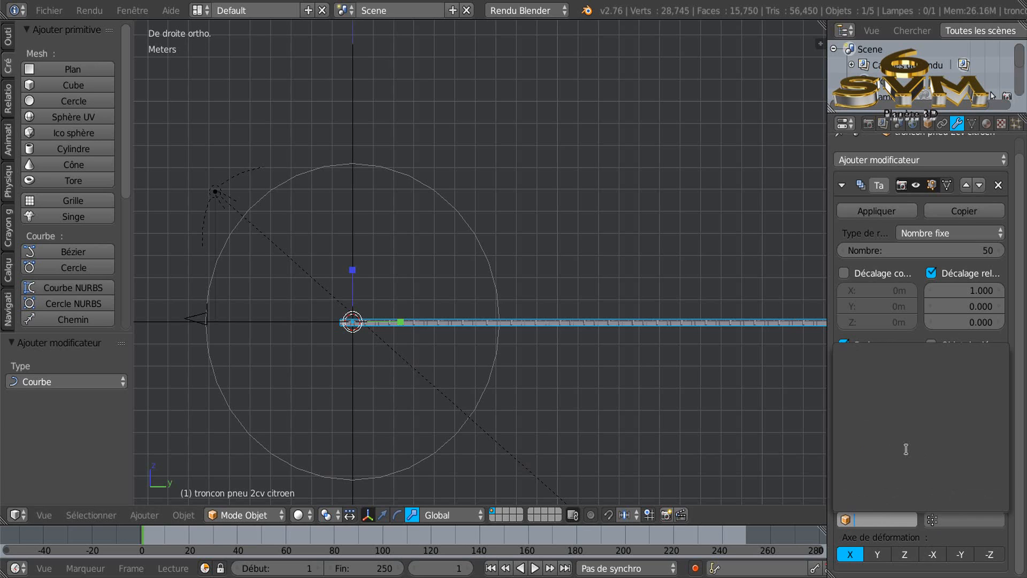
# - Convert the large circle around the 3D cursor with the mesh-from-curve option
pyautogui.rightClick(486, 381)
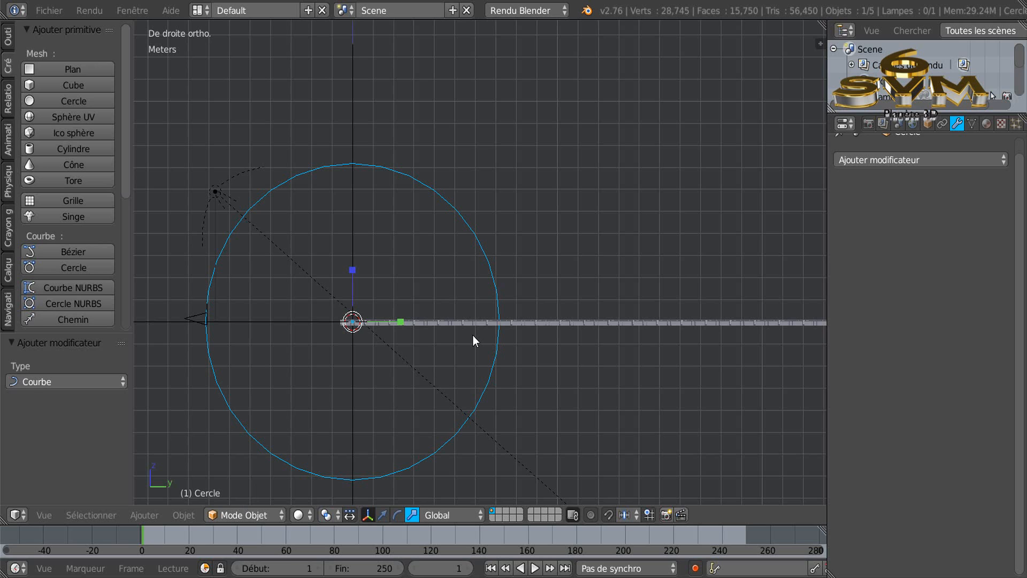
pyautogui.hotkey('alt', 'c')
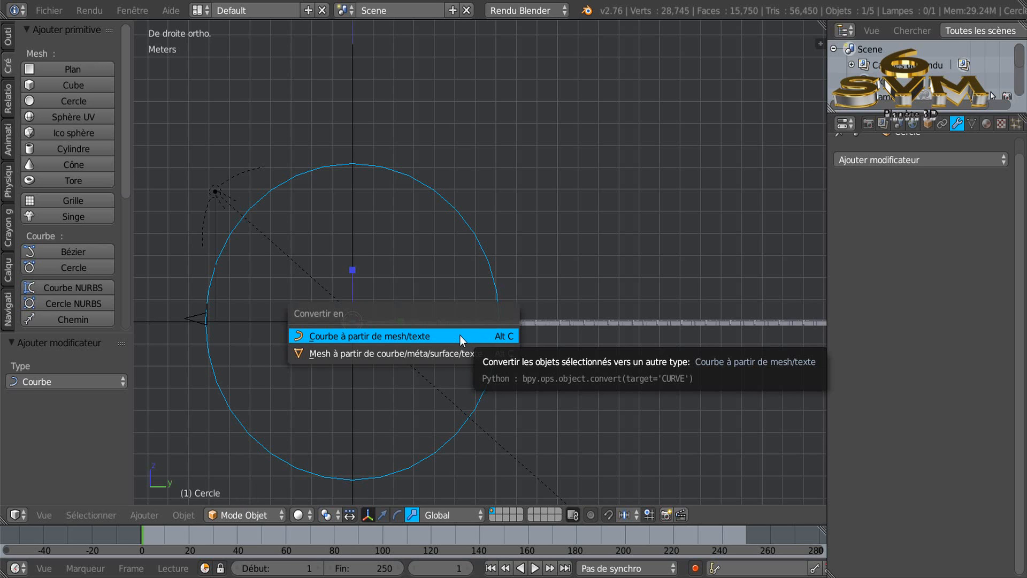
pyautogui.click(386, 351)
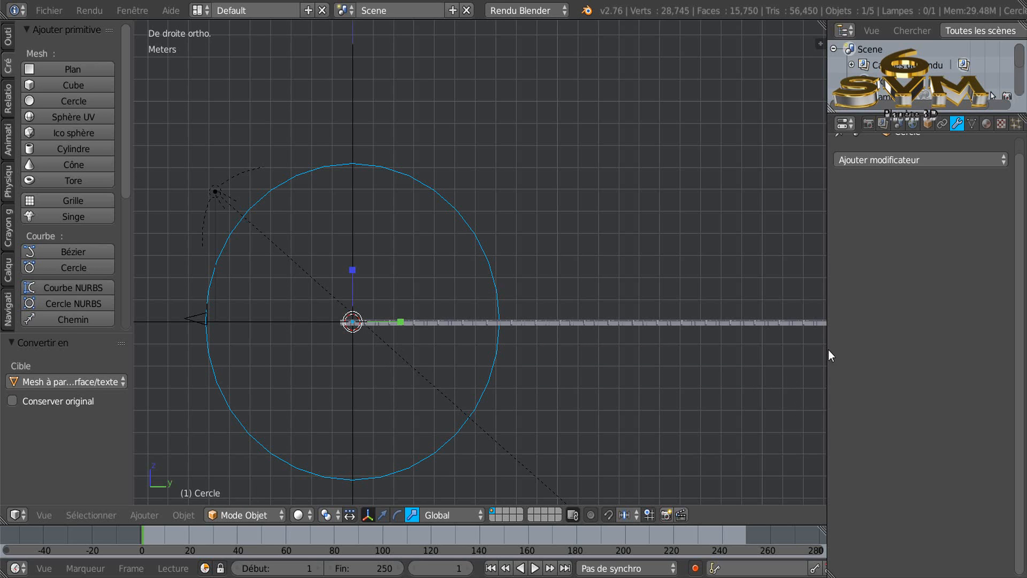
# - Try again to choose the Curve modifier's target on the tread section and set its deformation axis to -Y
pyautogui.rightClick(592, 323)
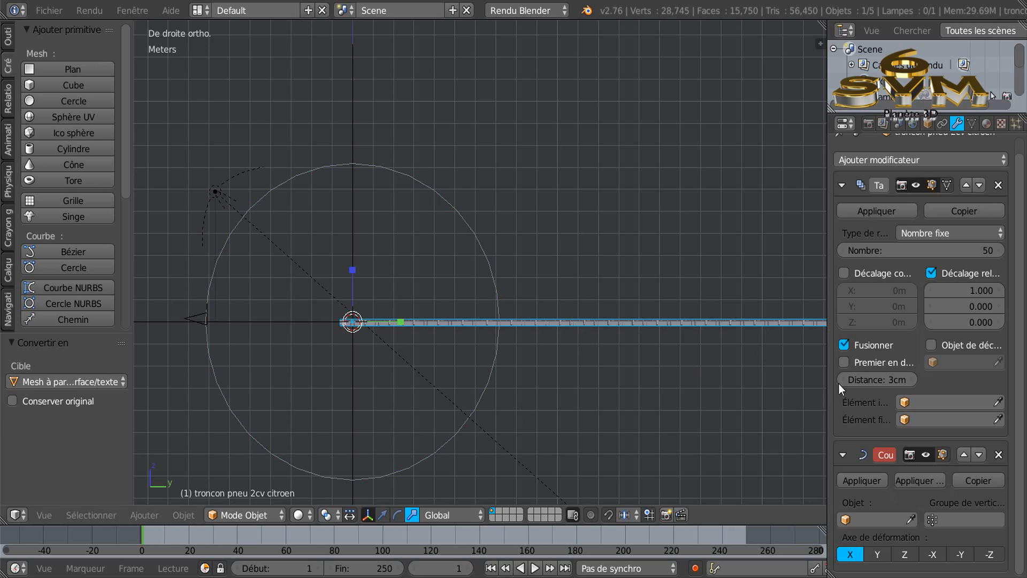
pyautogui.click(888, 520)
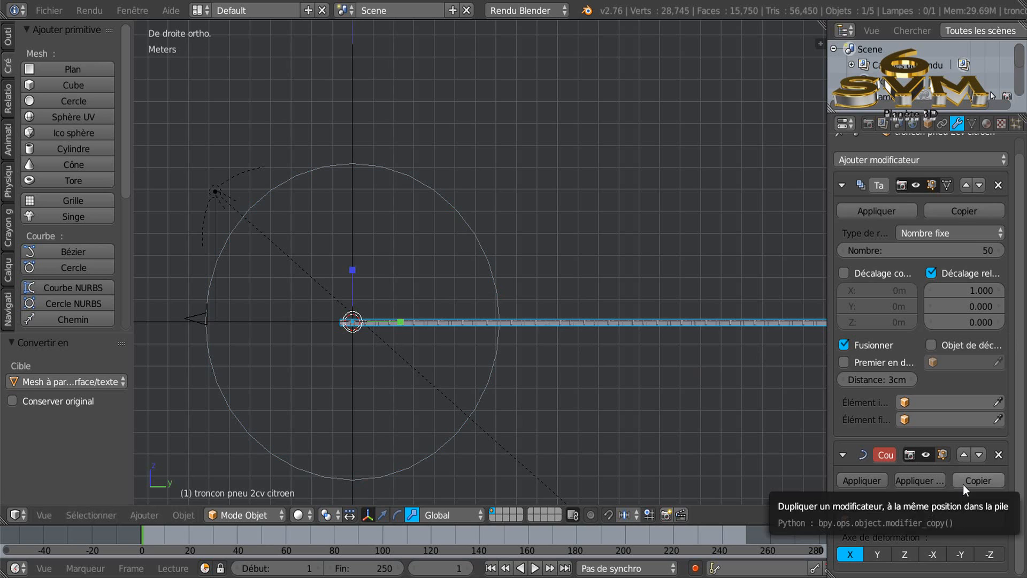
pyautogui.click(961, 553)
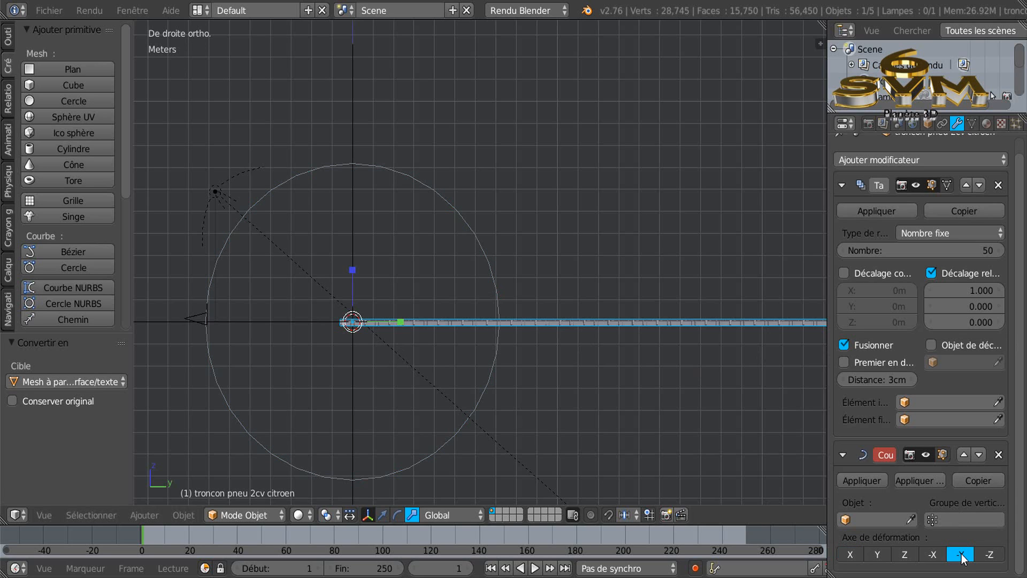
# - Remove and re-add the tread section's Curve modifier, check its available target objects, and reselect the circle
pyautogui.click(998, 453)
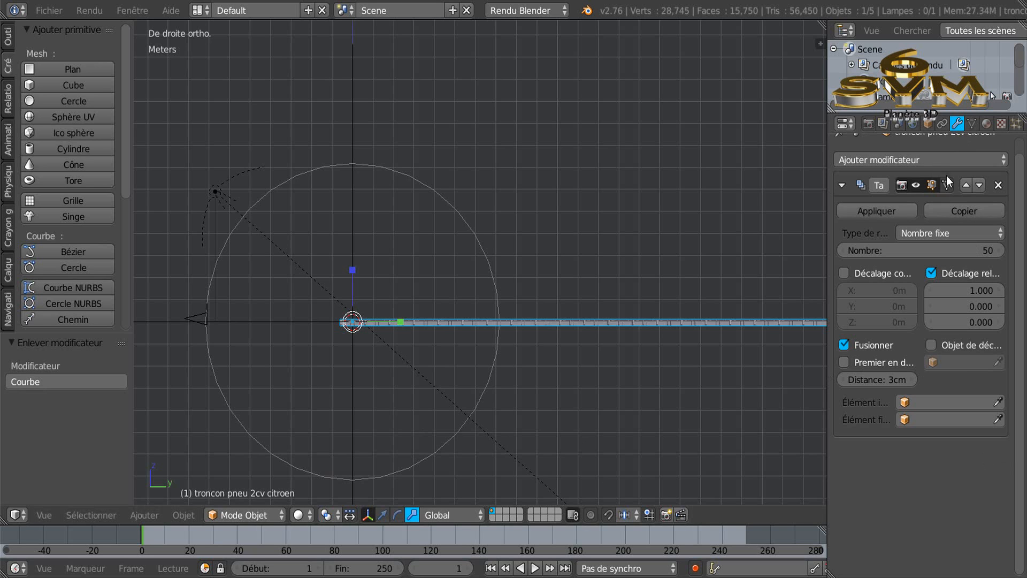
pyautogui.click(927, 162)
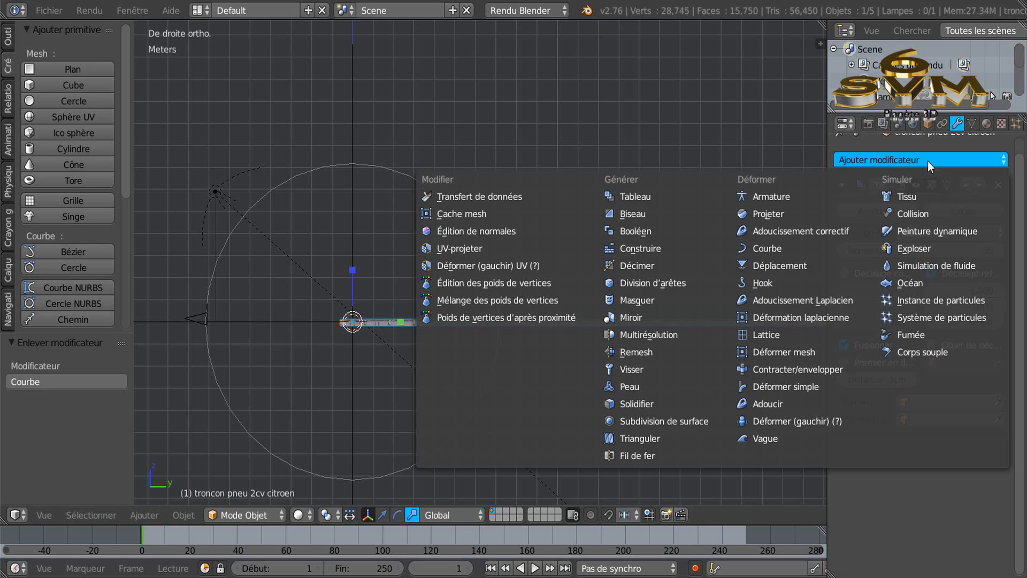
pyautogui.click(759, 248)
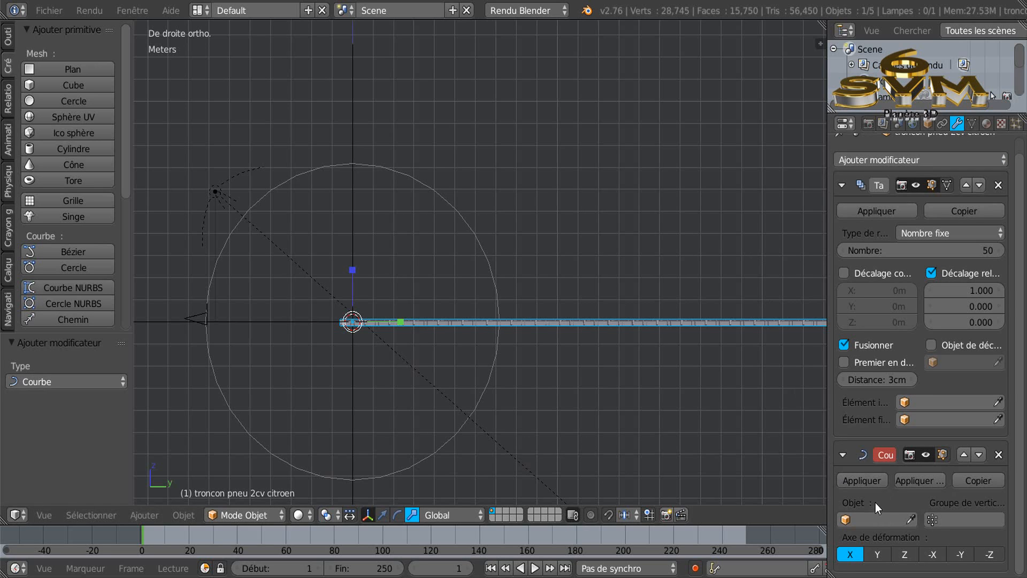
pyautogui.click(878, 517)
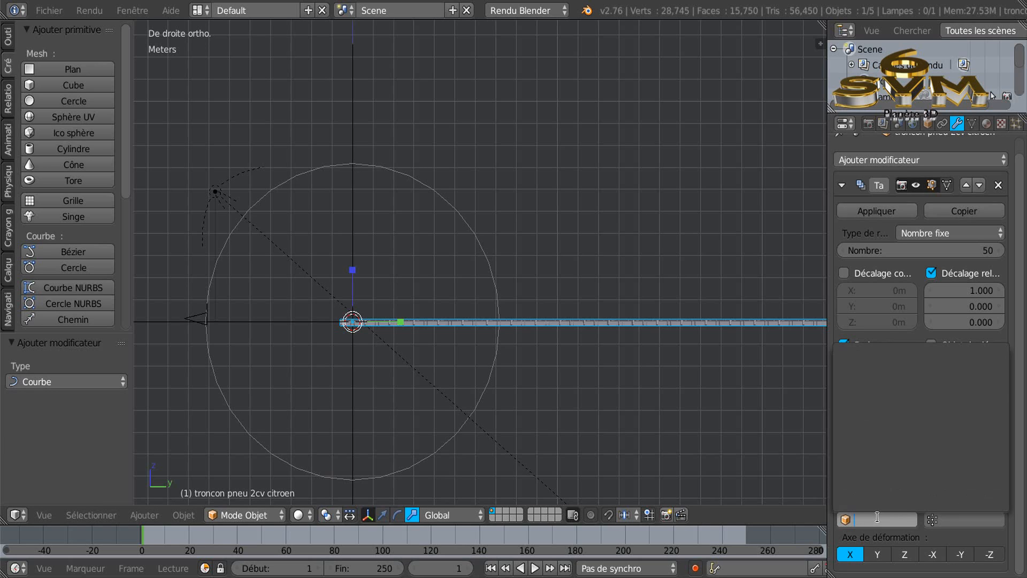
pyautogui.rightClick(488, 383)
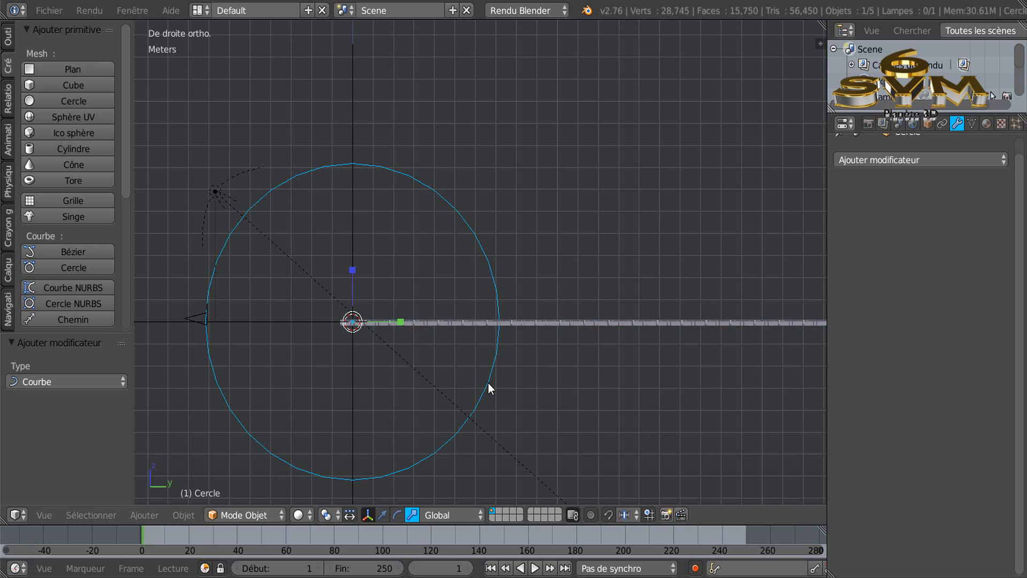
# - Remove the Curve modifier from the tread section and delete the large mesh circle
pyautogui.rightClick(561, 325)
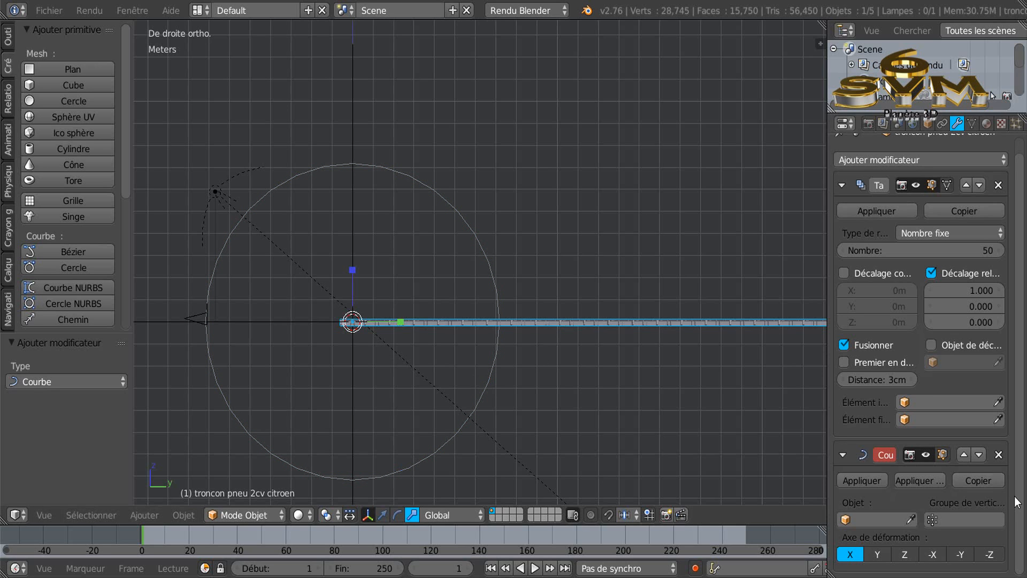
pyautogui.click(998, 454)
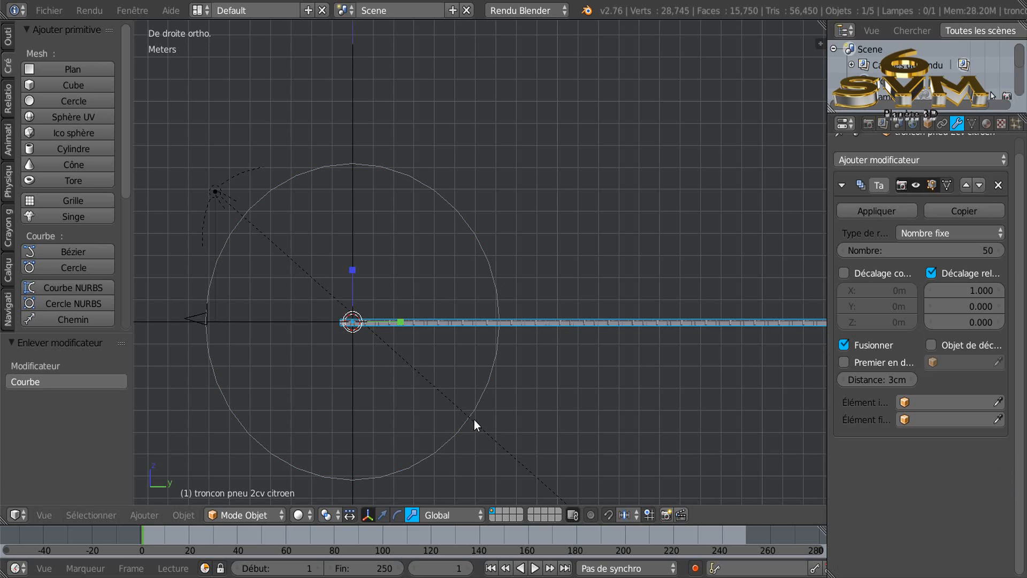
pyautogui.rightClick(492, 375)
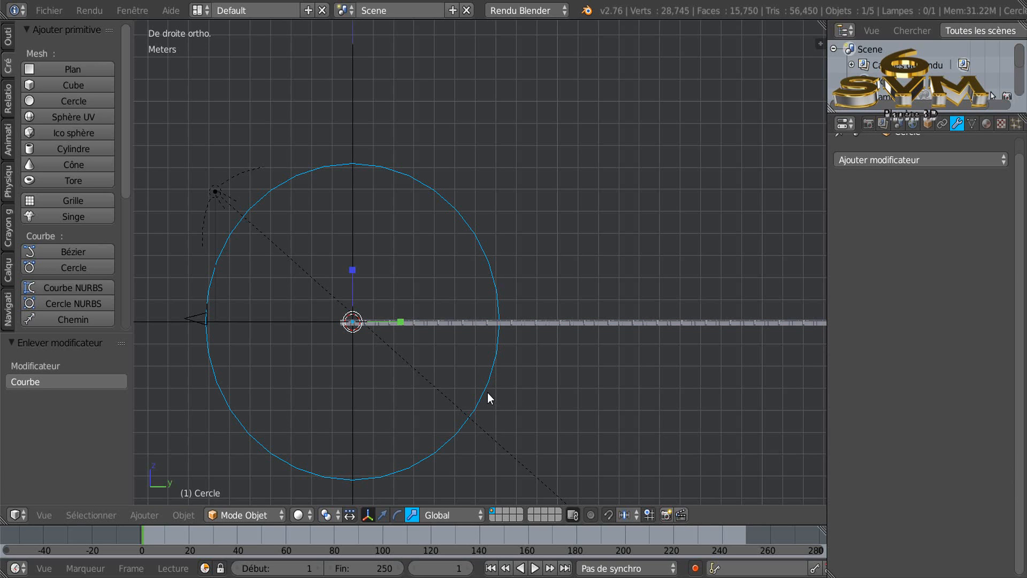
pyautogui.press('x')
pyautogui.click(487, 394)
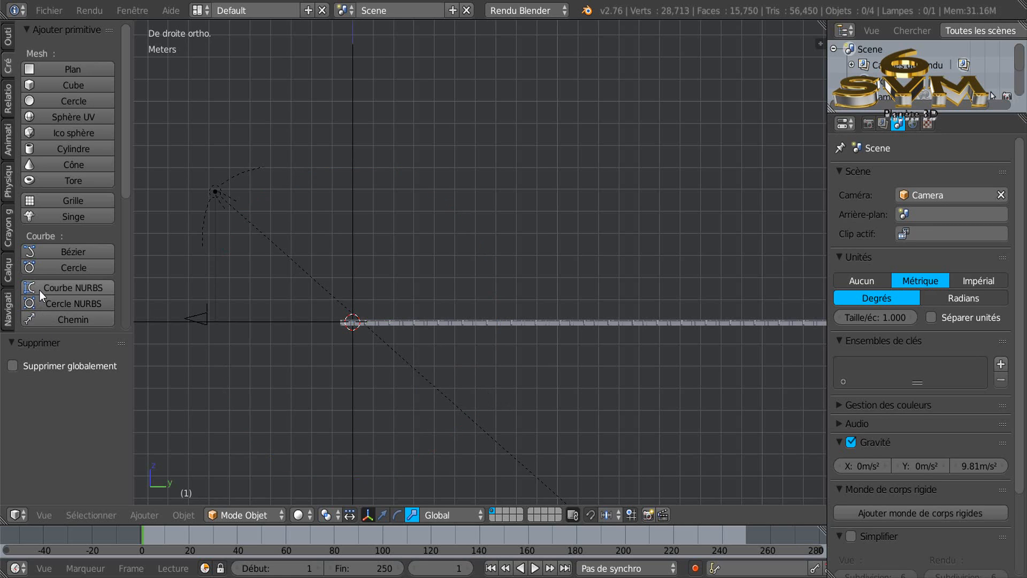
# - Add a Bézier circle at the 3D cursor, rotated 90° about the Y axis and scaled up by about 12.37
pyautogui.click(47, 268)
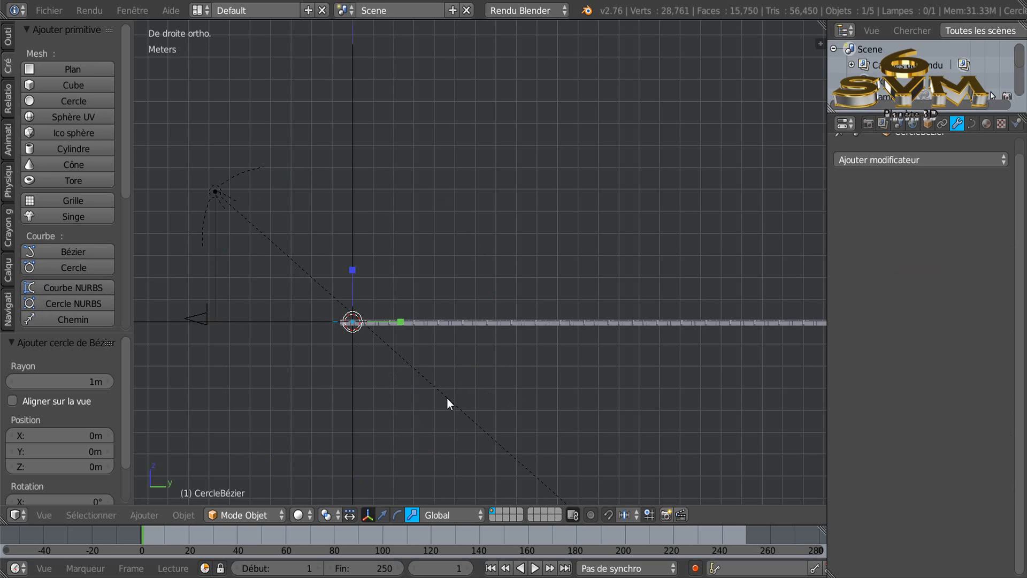
pyautogui.press('r')
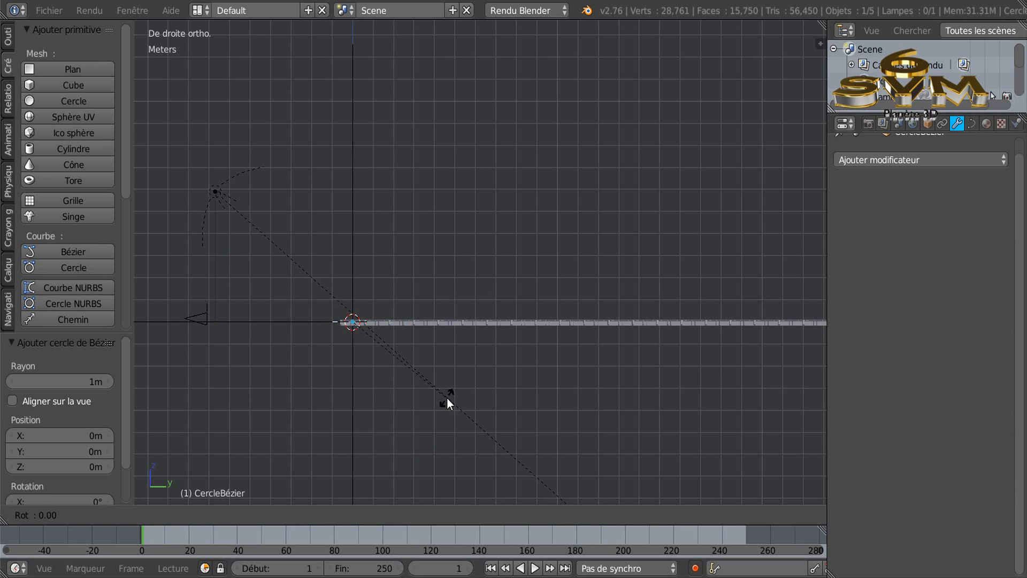
pyautogui.click(447, 397)
pyautogui.click(94, 381)
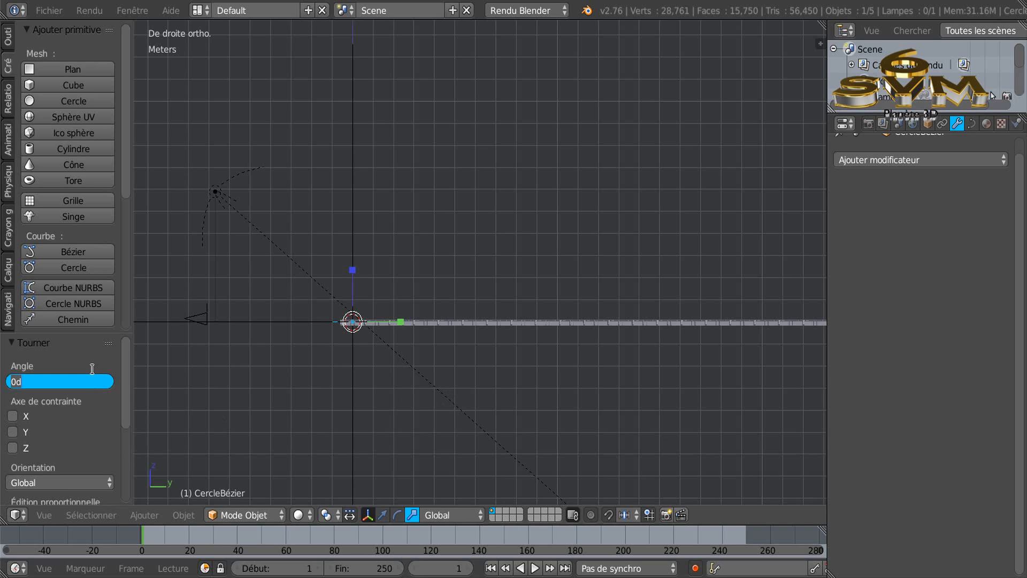
pyautogui.write('90')
pyautogui.press('Return')
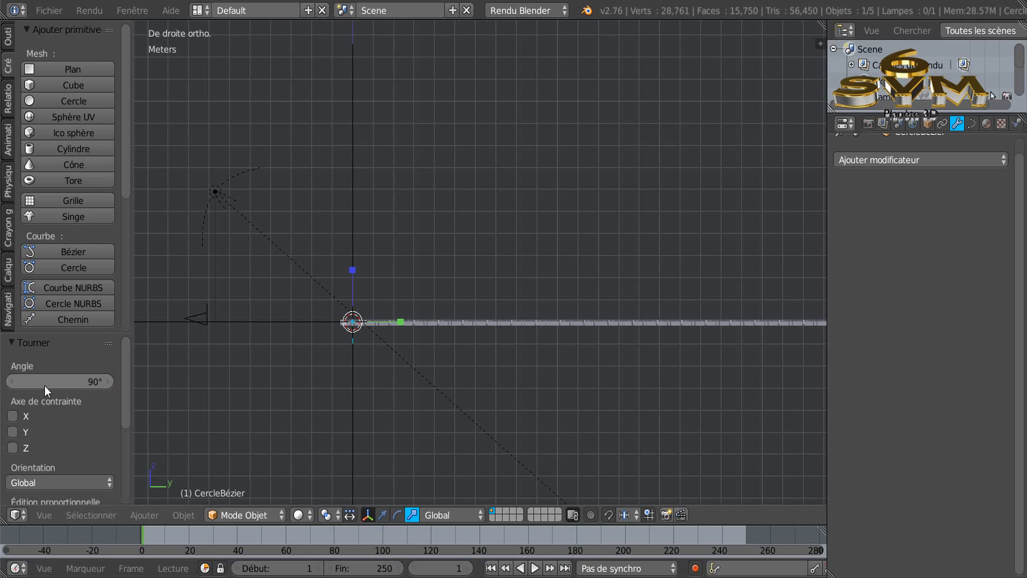
pyautogui.click(13, 431)
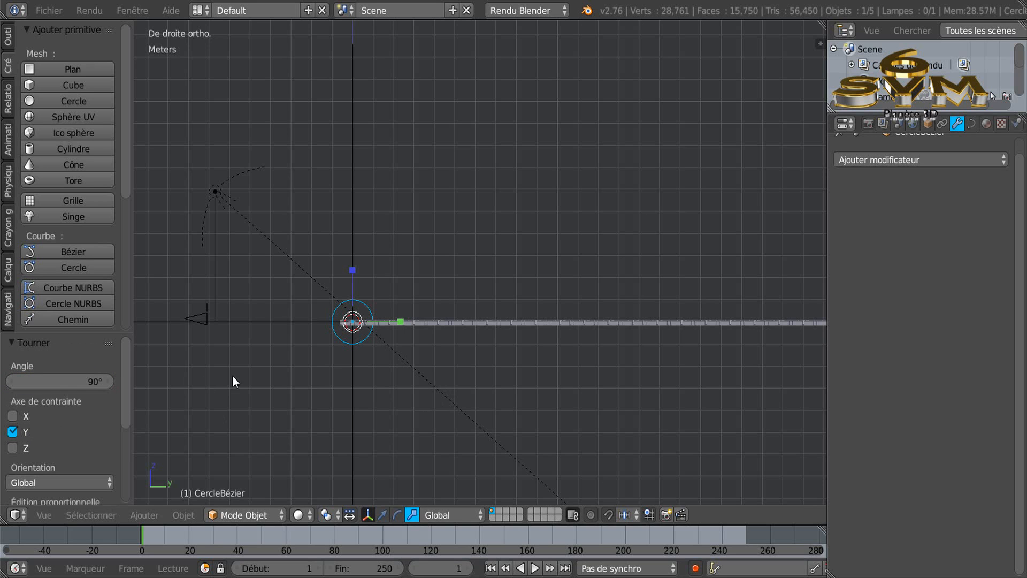
pyautogui.press('s')
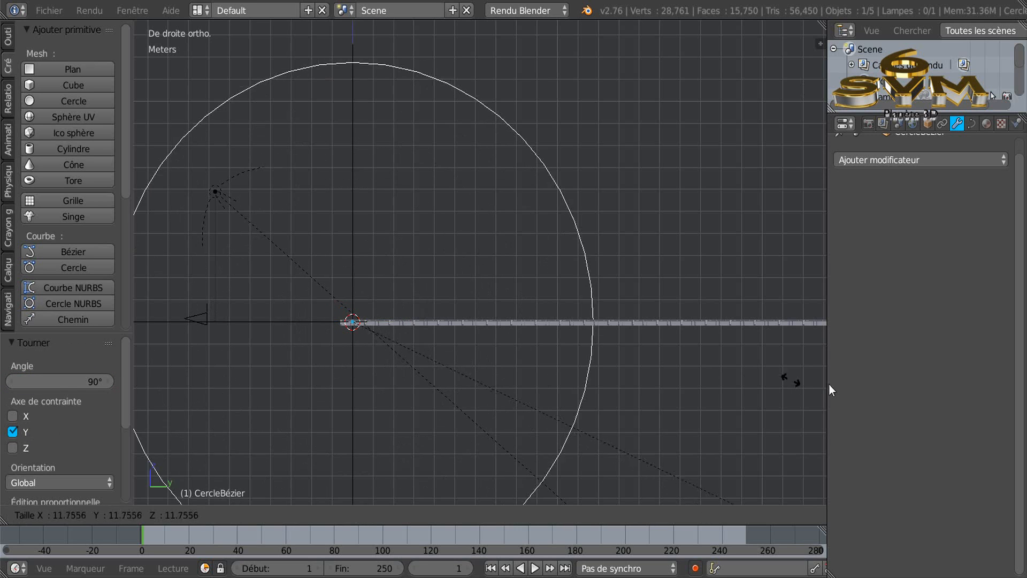
pyautogui.click(165, 391)
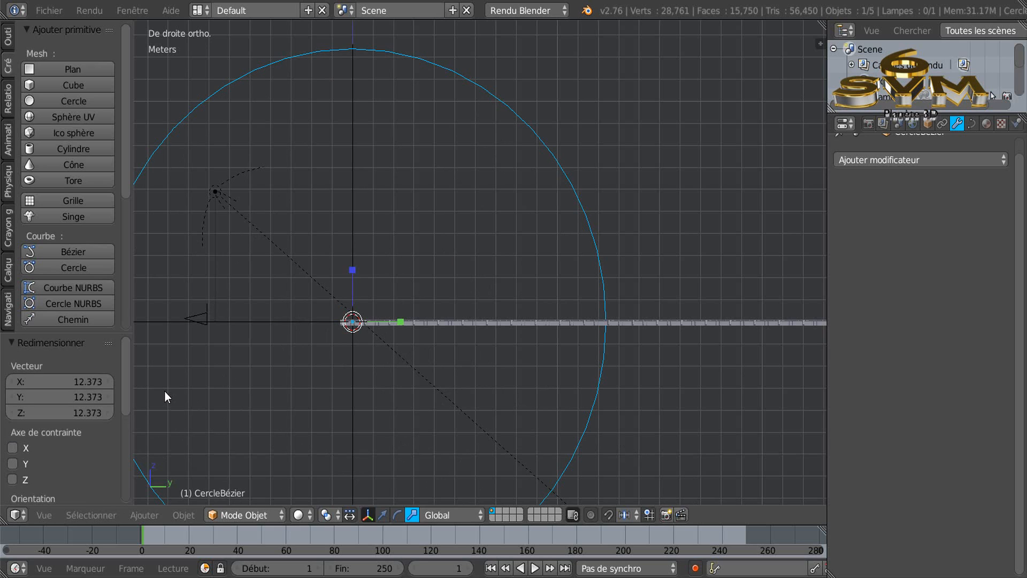
# - Add a new Curve modifier to the tread section below its Array modifier
pyautogui.rightClick(746, 323)
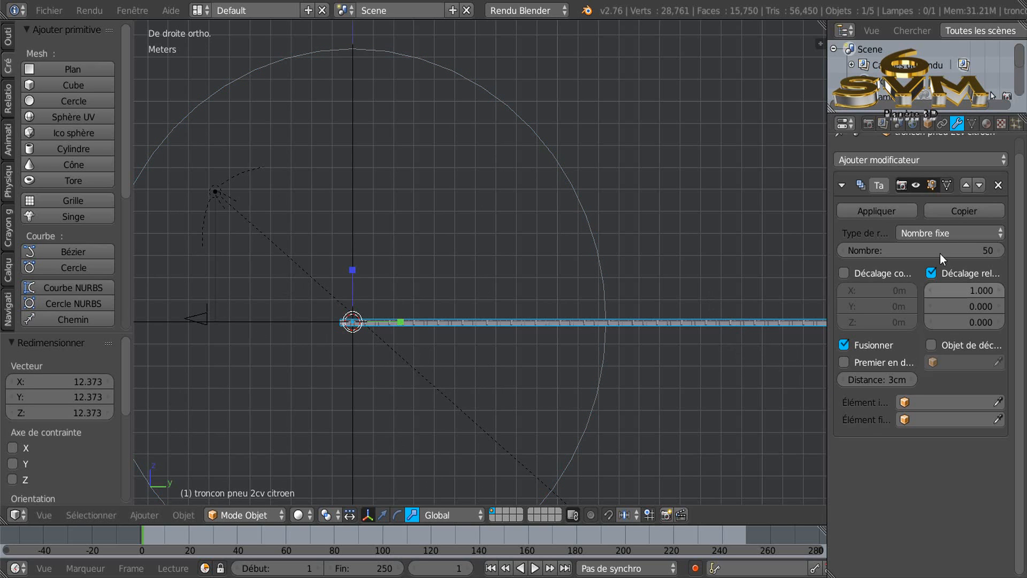
pyautogui.click(956, 162)
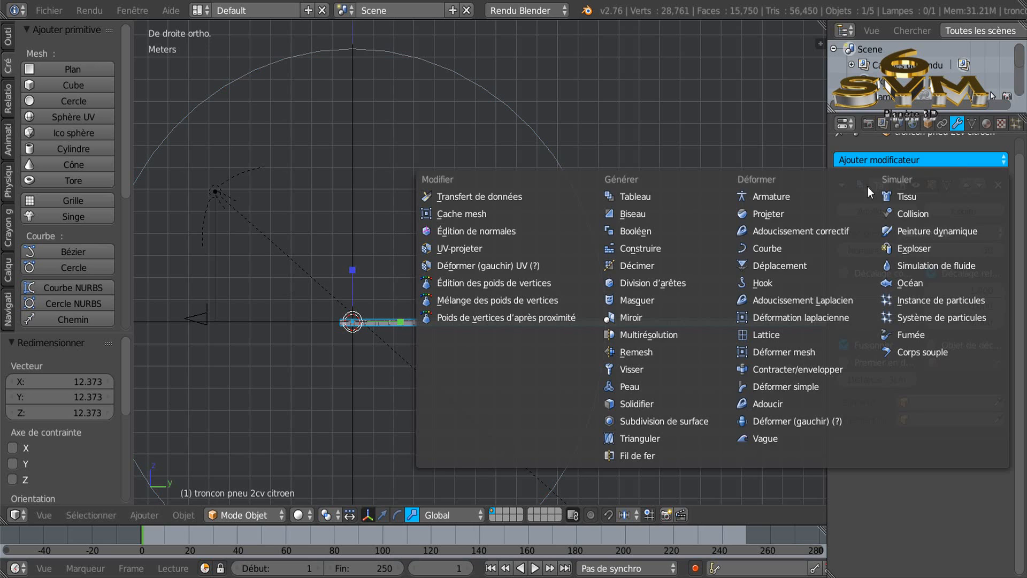
pyautogui.click(782, 245)
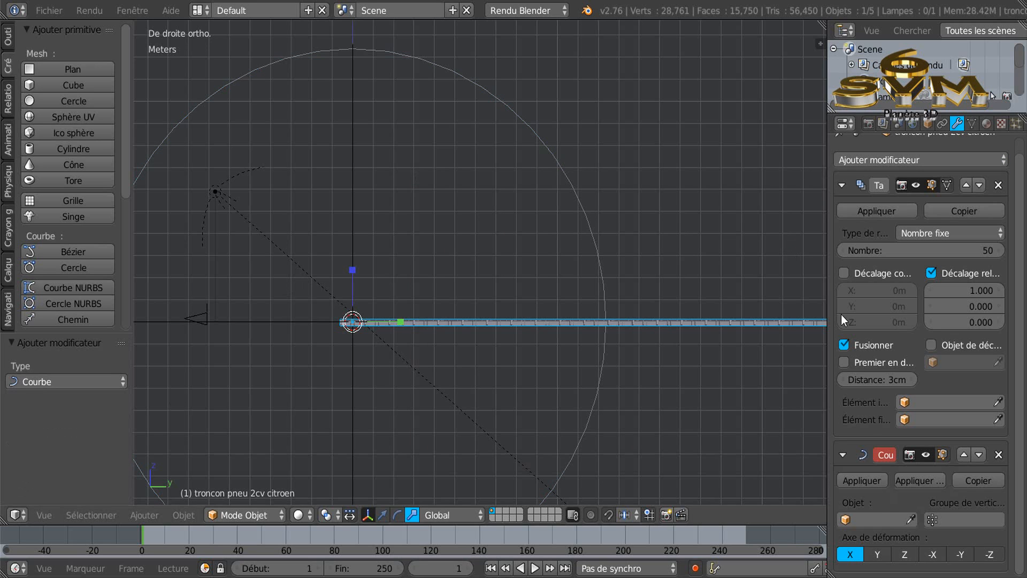
# - Set the Curve modifier's object to CercleBézier and its deformation axis to -Y
pyautogui.click(885, 517)
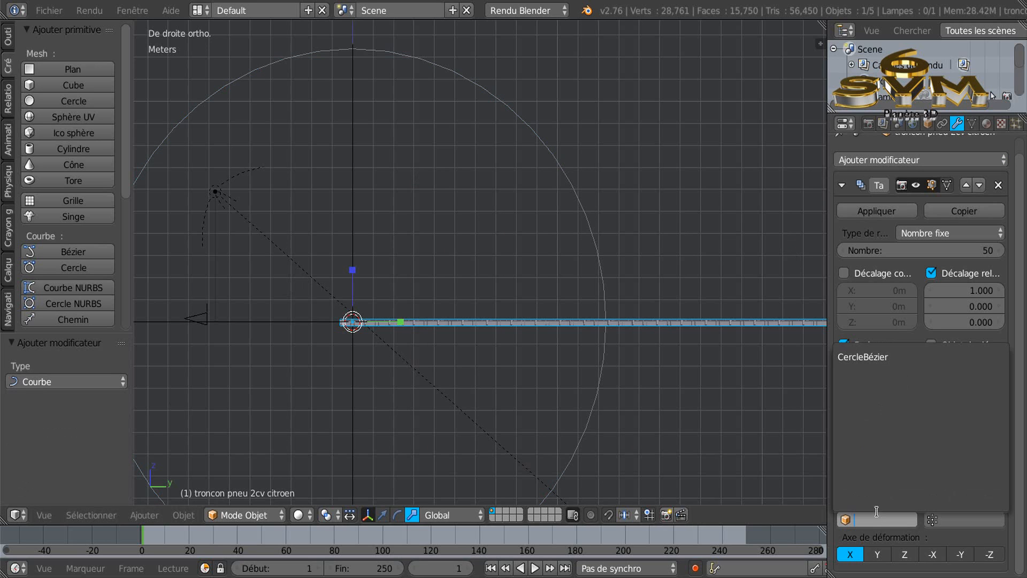
pyautogui.click(864, 356)
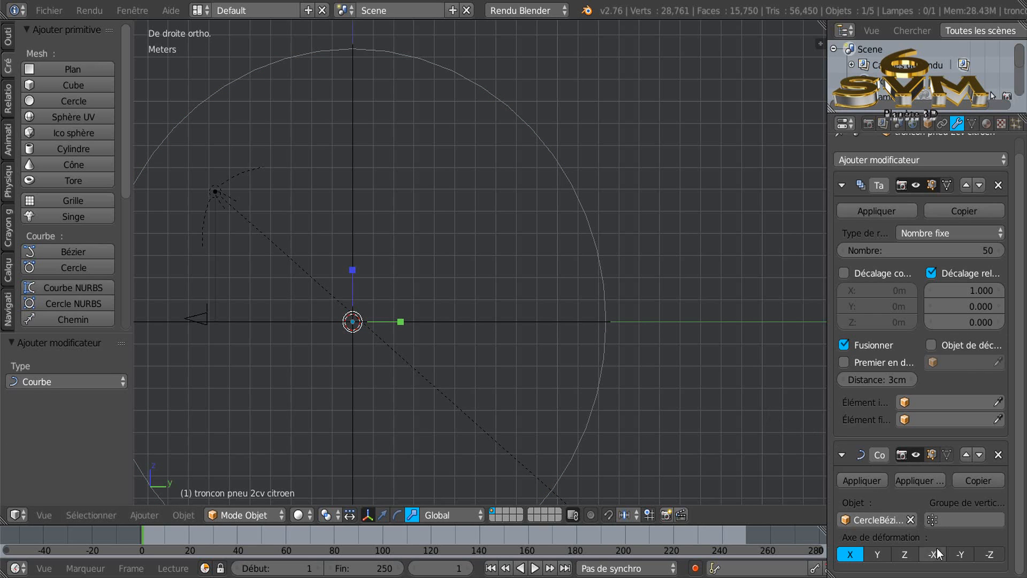
pyautogui.click(959, 553)
pyautogui.scroll(-4, 692, 394)
pyautogui.scroll(4, 689, 374)
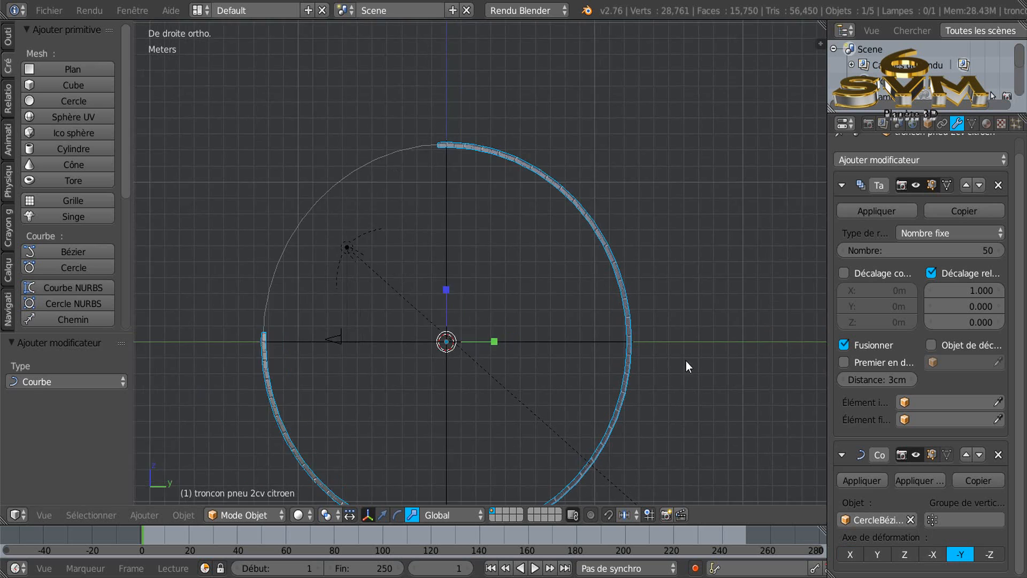
pyautogui.keyDown('shift'); pyautogui.moveTo(640, 380); pyautogui.dragTo(743, 367, button='middle'); pyautogui.keyUp('shift')
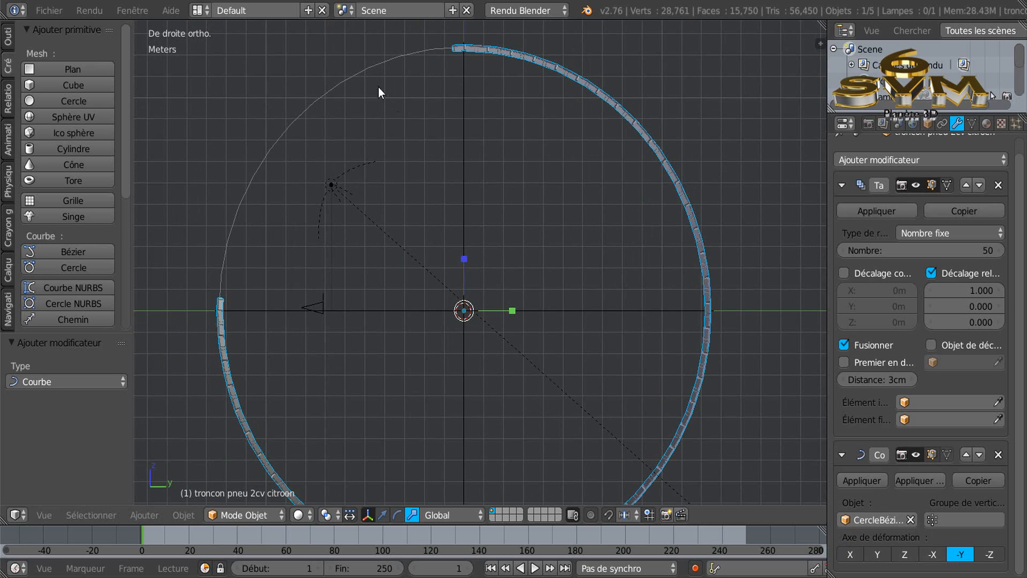
# - Select the Bézier circle and scale it down by about 0.772 to nearly close the tread ring
pyautogui.rightClick(362, 76)
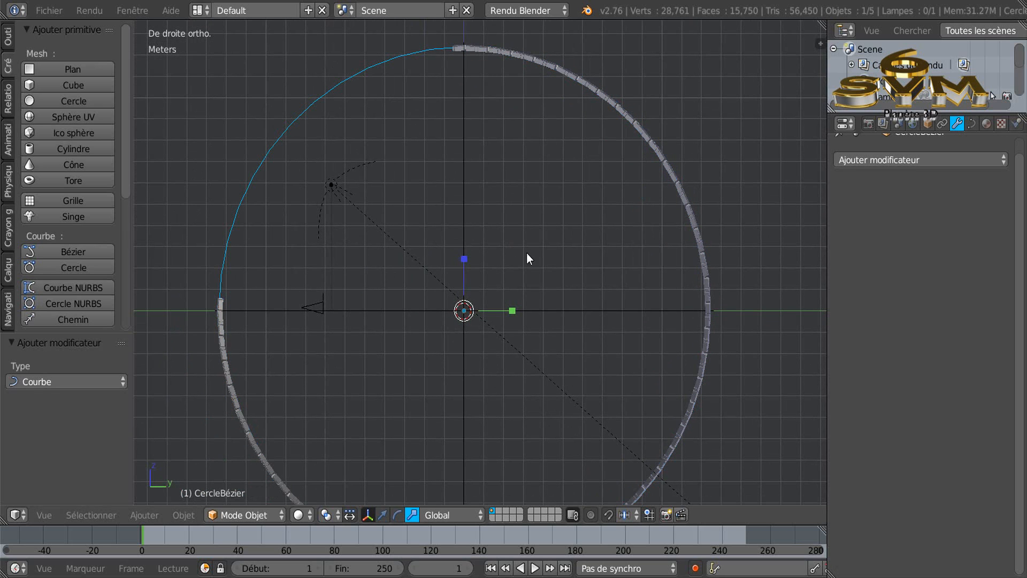
pyautogui.press('s')
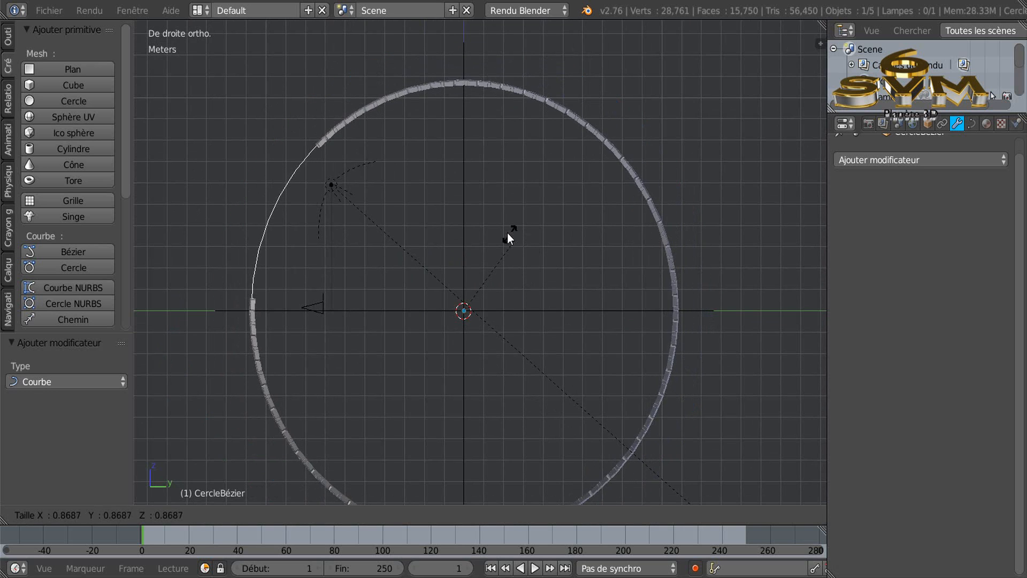
pyautogui.click(485, 233)
# - Scale the Bézier circle down further by about 0.991 and 0.9999 until the tread's two ends meet
pyautogui.scroll(10, 275, 260)
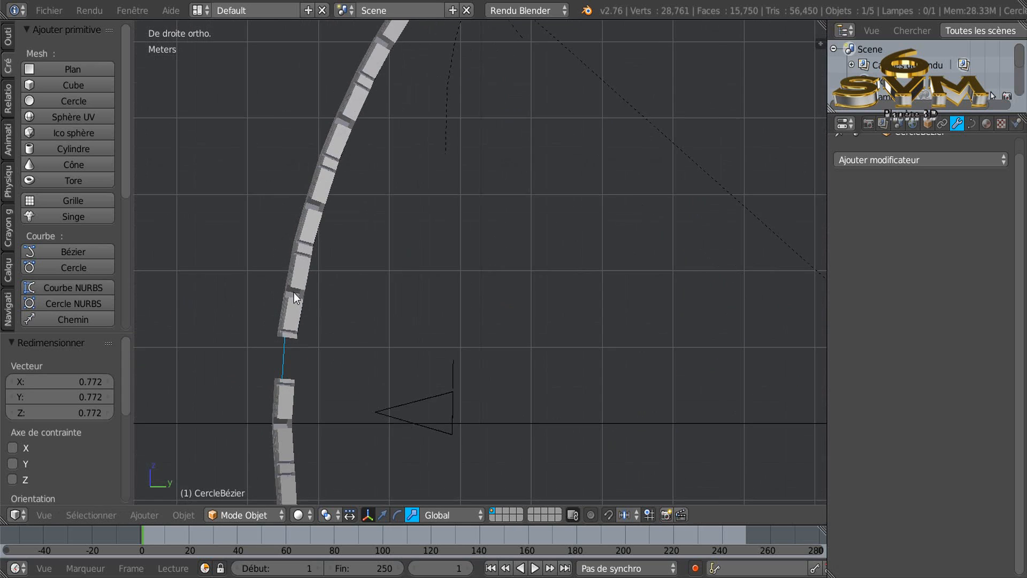
pyautogui.keyDown('shift'); pyautogui.moveTo(500, 253); pyautogui.dragTo(583, 186, button='middle'); pyautogui.keyUp('shift')
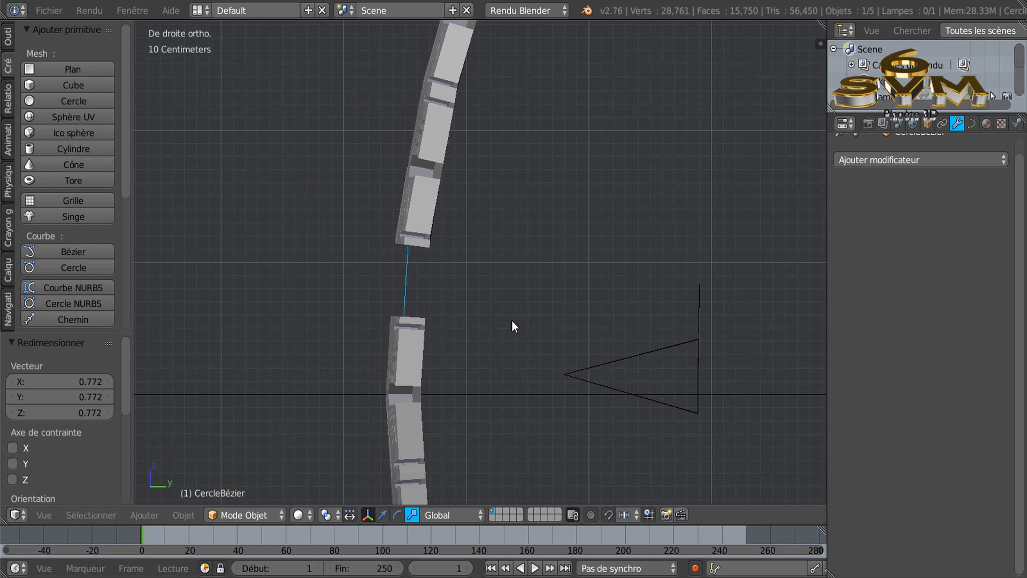
pyautogui.press('s')
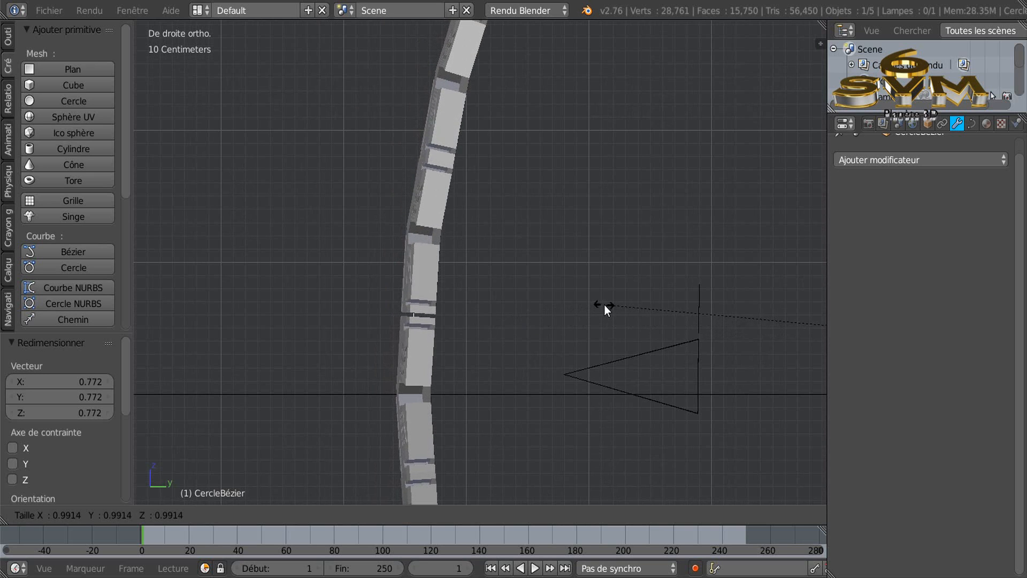
pyautogui.click(608, 304)
pyautogui.scroll(8, 449, 325)
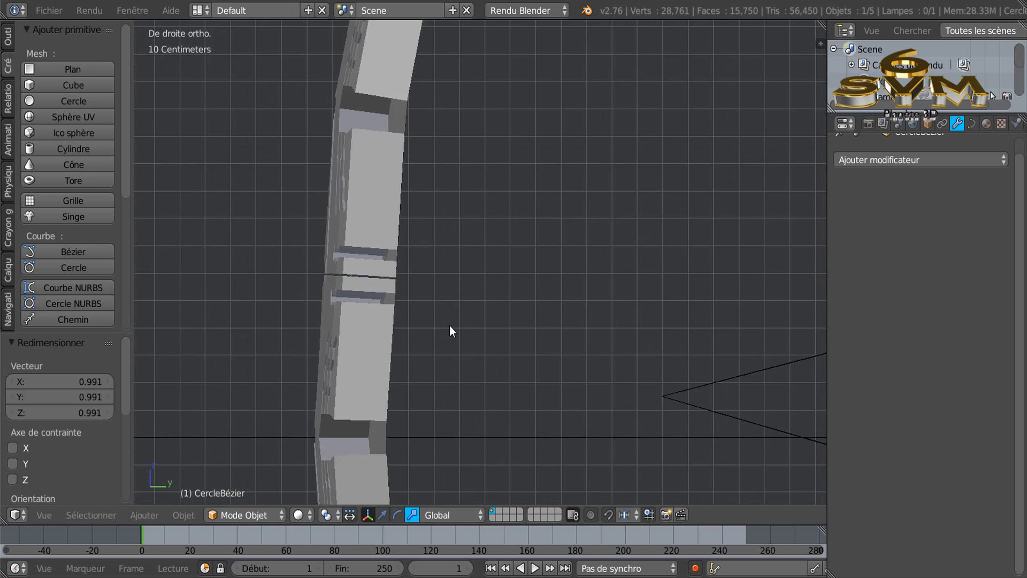
pyautogui.scroll(3, 549, 285)
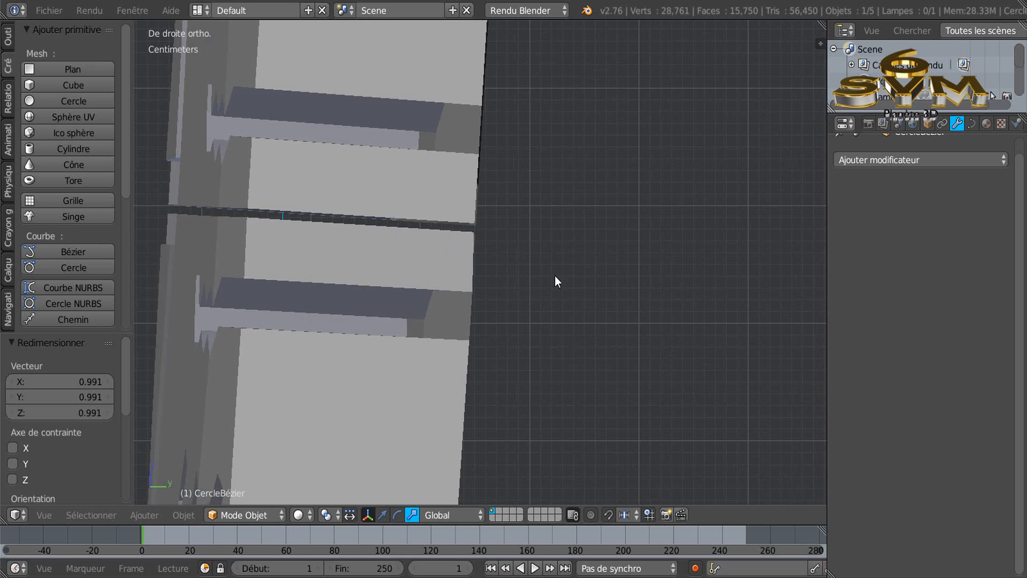
pyautogui.press('s')
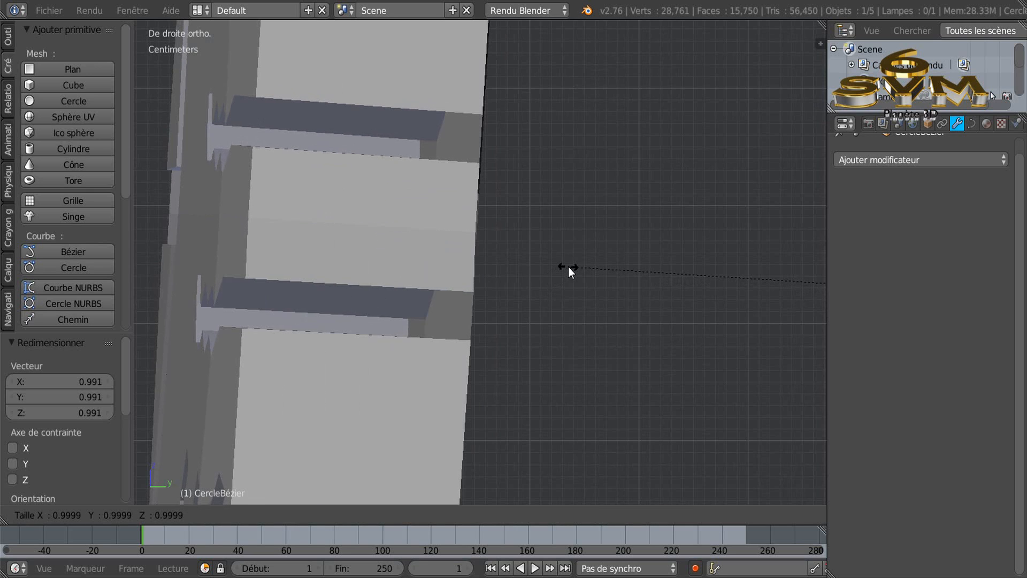
pyautogui.press('Escape')
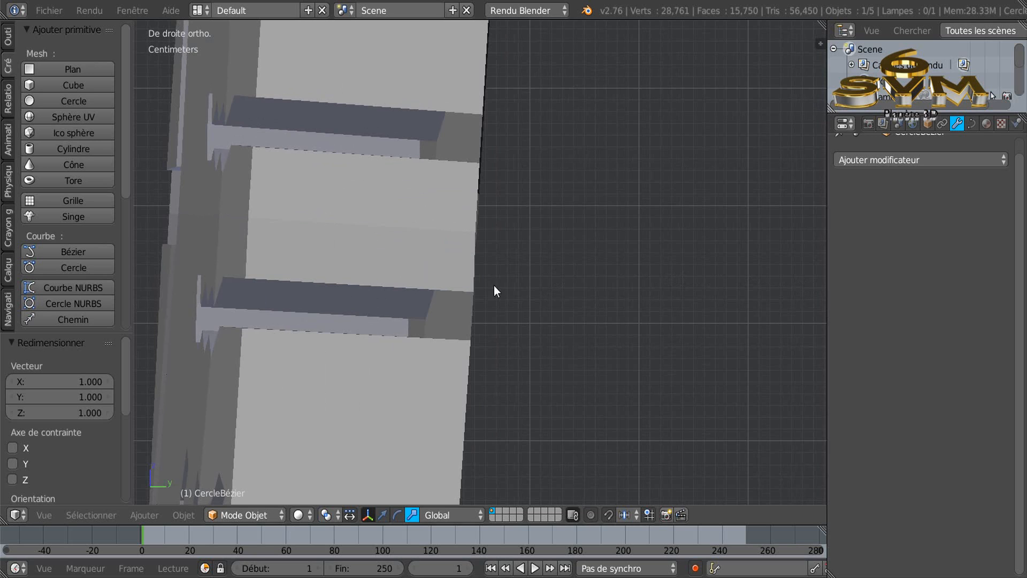
# - Widen the properties editor and reselect the tread section to show its modifier stack
pyautogui.scroll(-3, 541, 270)
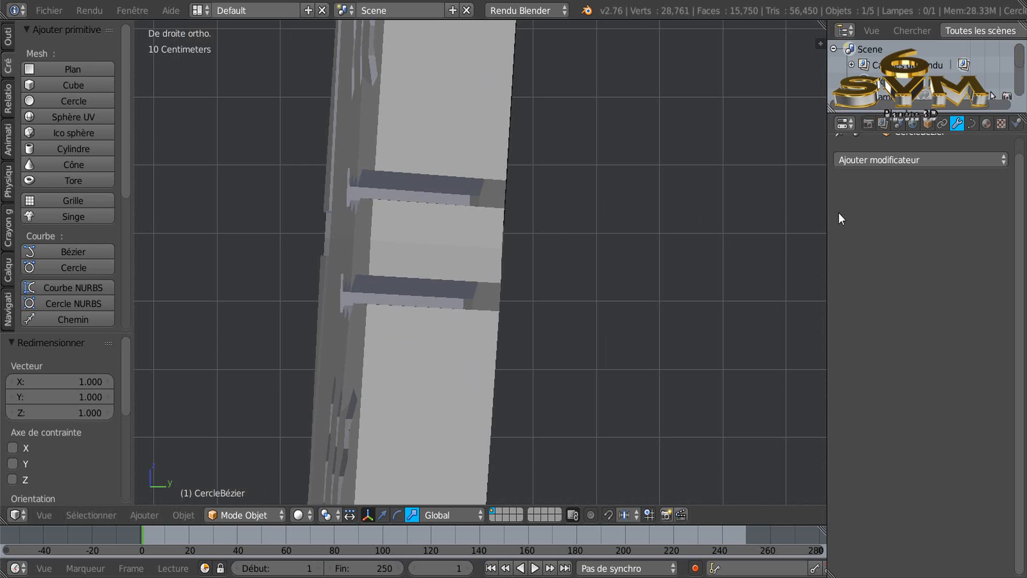
pyautogui.moveTo(826, 218); pyautogui.dragTo(786, 231)
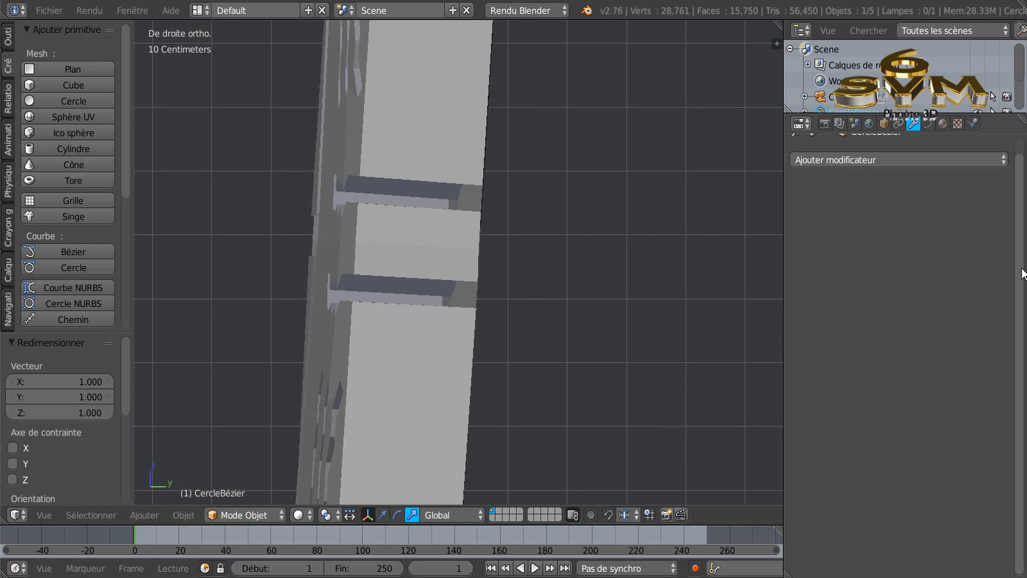
pyautogui.moveTo(1021, 267); pyautogui.dragTo(1024, 225)
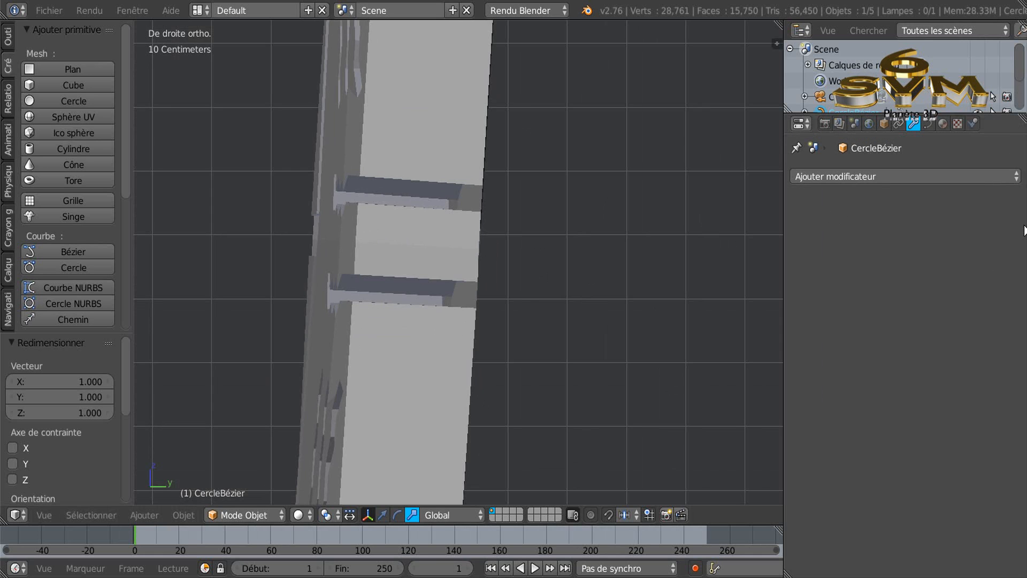
pyautogui.rightClick(458, 129)
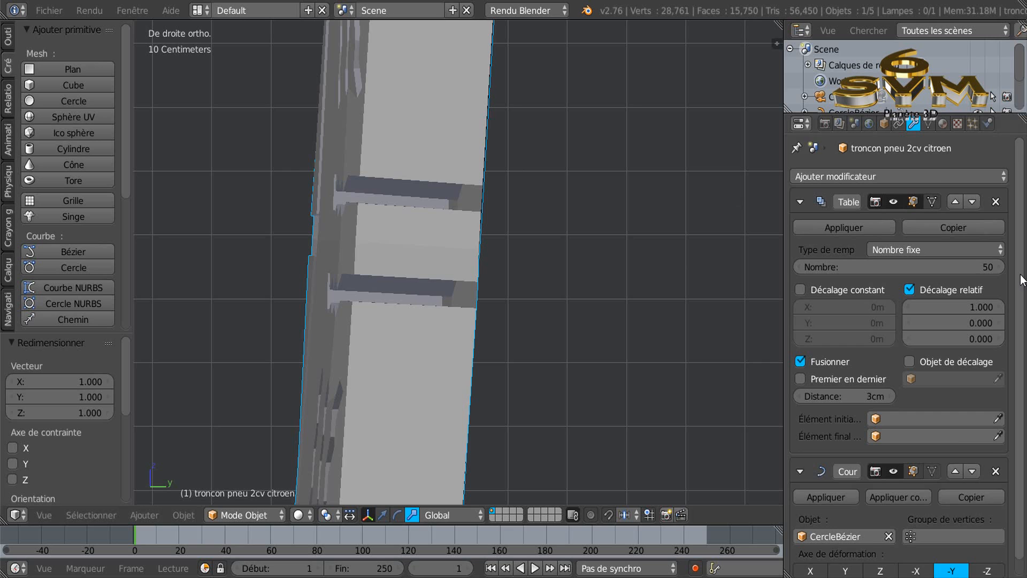
pyautogui.scroll(-1, 1022, 280)
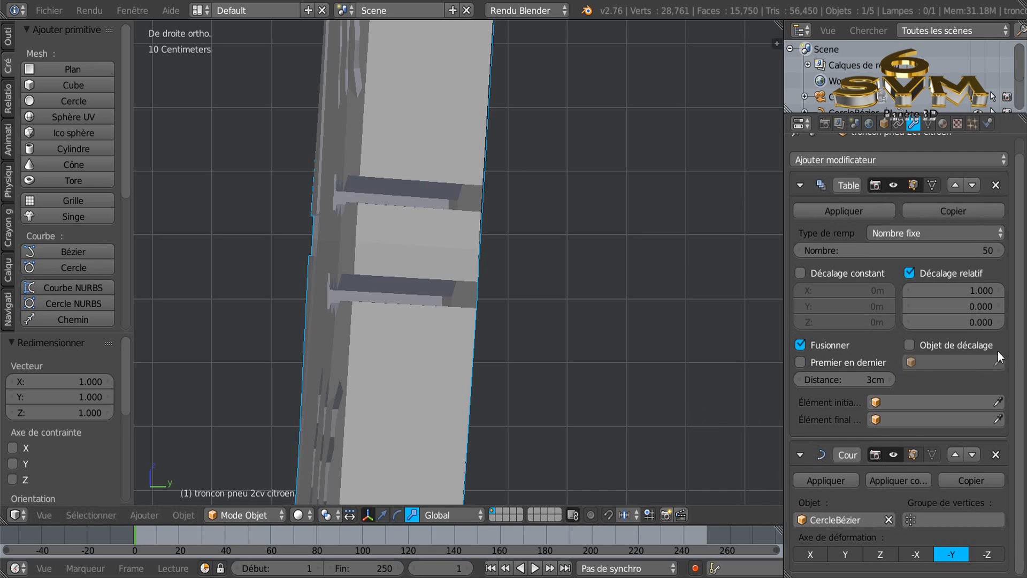
pyautogui.scroll(1, 1022, 321)
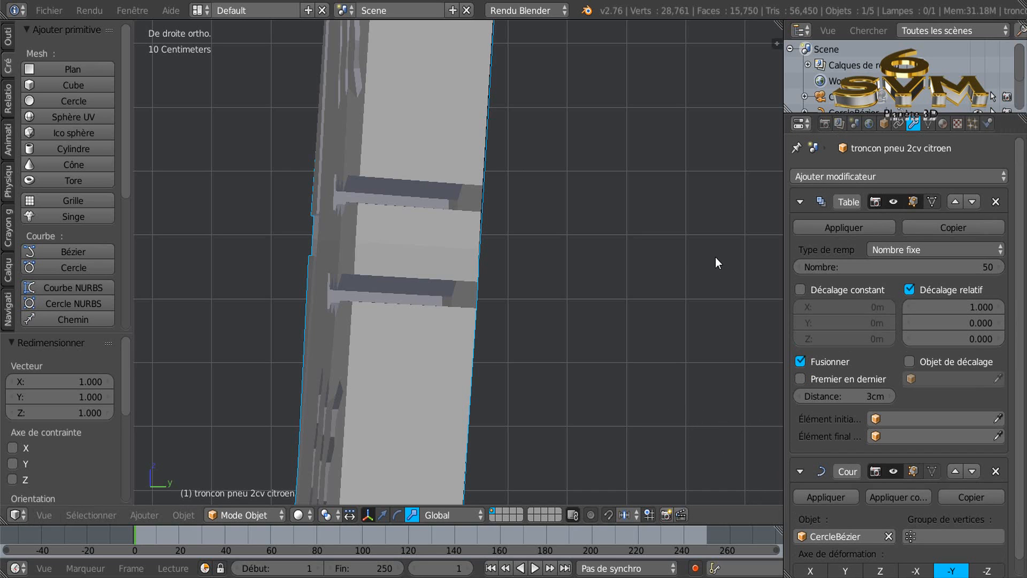
# - Apply the tread section's Array modifier, followed by its Curve modifier
pyautogui.scroll(-3, 600, 264)
pyautogui.scroll(-2, 600, 265)
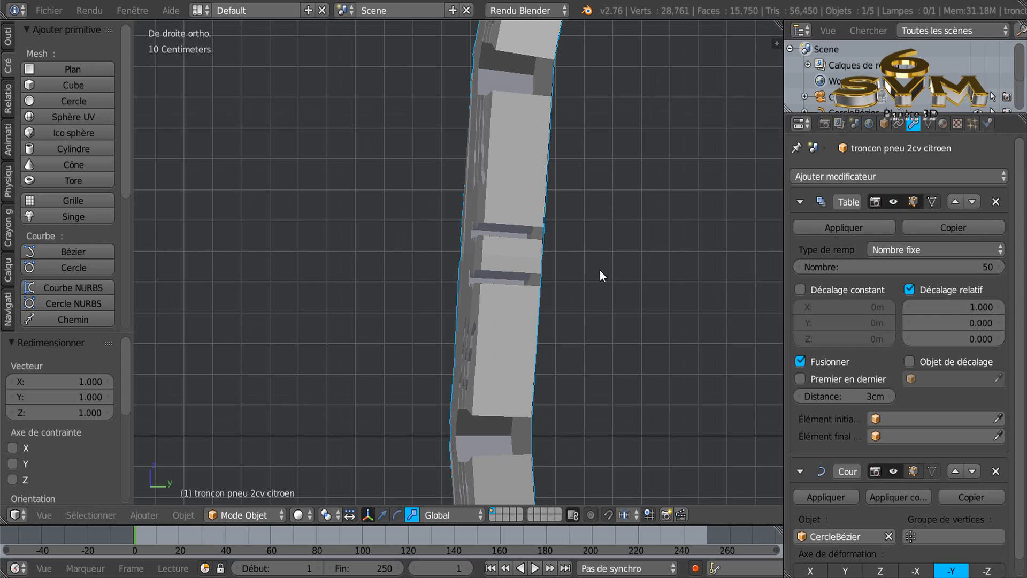
pyautogui.keyDown('shift'); pyautogui.moveTo(612, 271); pyautogui.dragTo(510, 304, button='middle'); pyautogui.keyUp('shift')
pyautogui.scroll(-2, 480, 296)
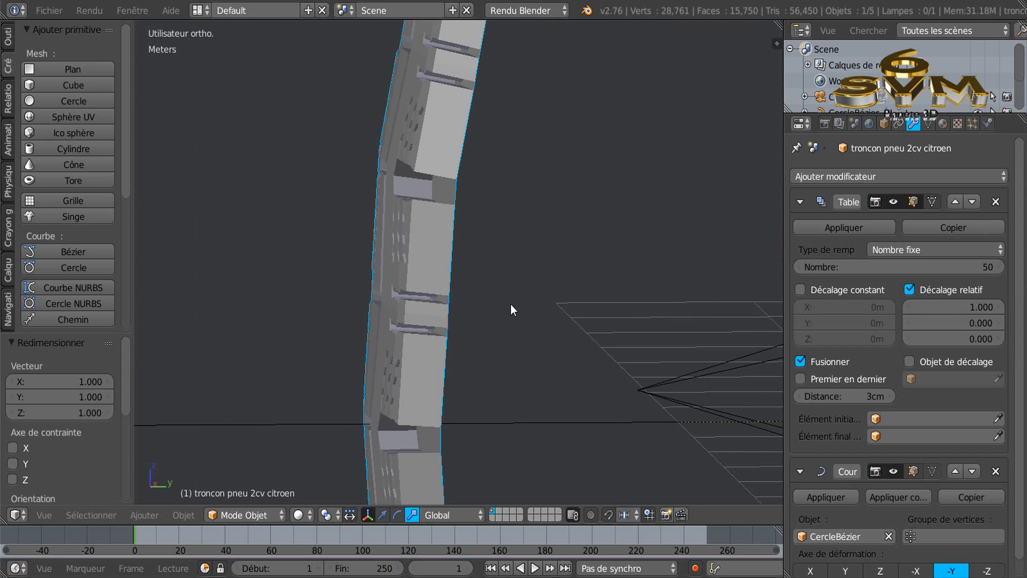
pyautogui.scroll(1, 445, 277)
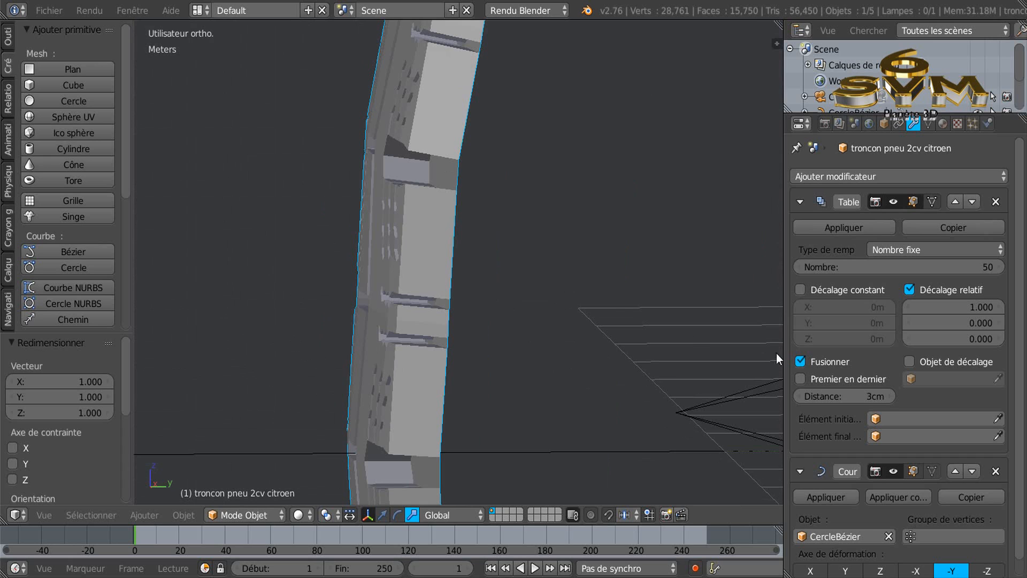
pyautogui.click(849, 229)
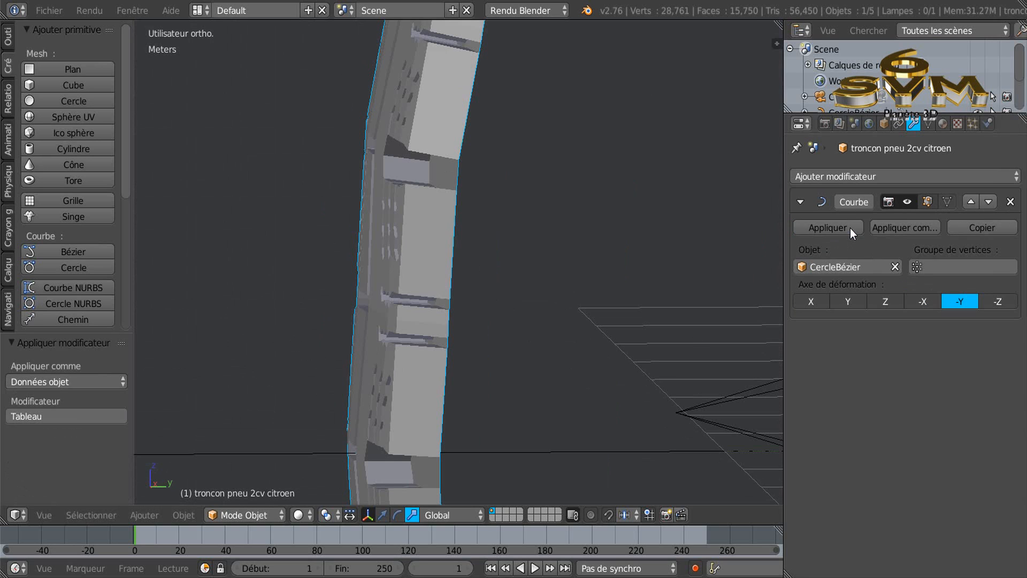
pyautogui.click(828, 229)
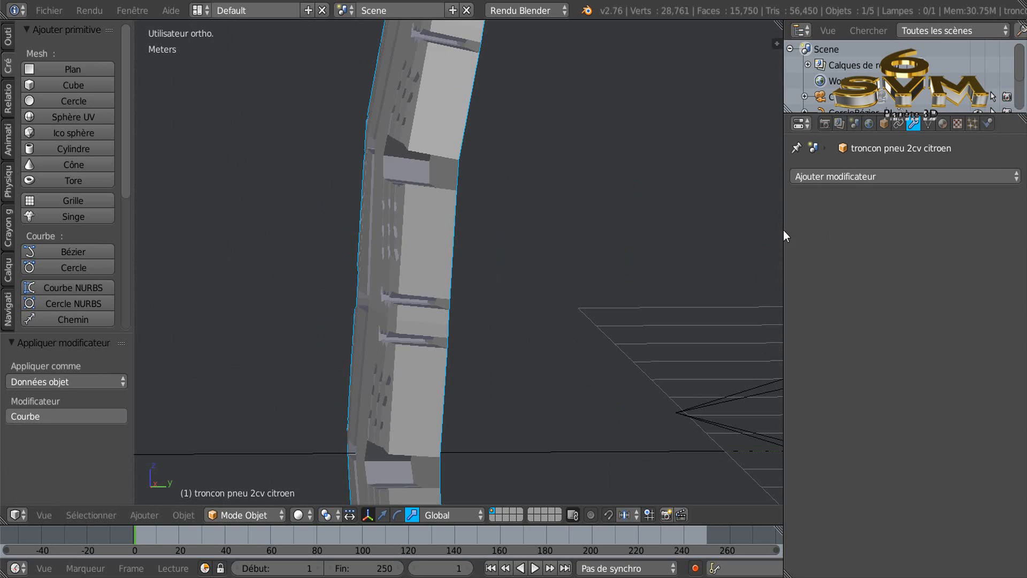
# - Enter Edit Mode on the tyre mesh and test-move two seam vertices to check that the joined ends are merged
pyautogui.press('Tab')
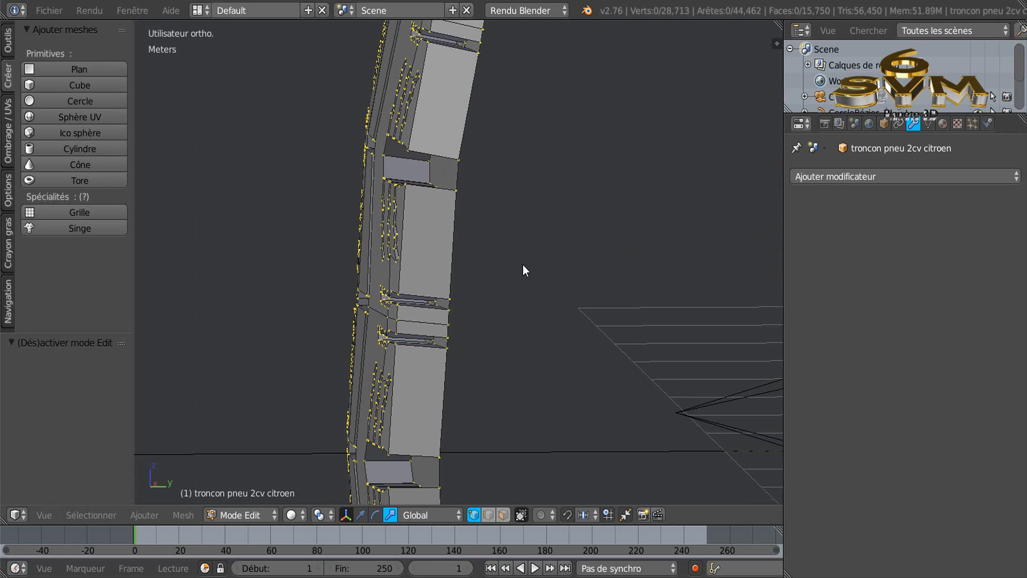
pyautogui.scroll(2, 424, 305)
pyautogui.scroll(4, 515, 332)
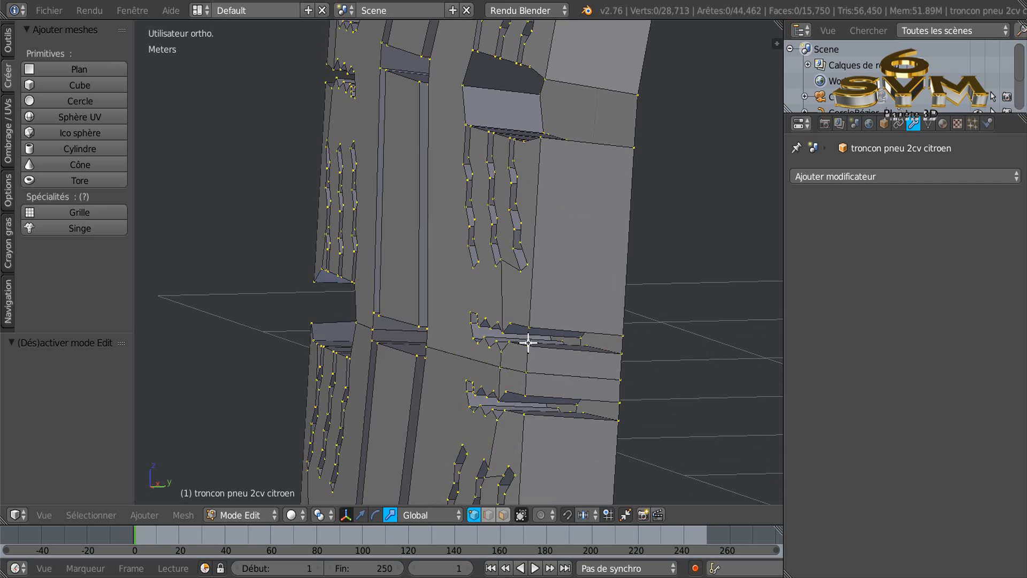
pyautogui.scroll(4, 527, 339)
pyautogui.rightClick(546, 265)
pyautogui.press('g')
pyautogui.rightClick(563, 255)
pyautogui.rightClick(674, 266)
pyautogui.press('g')
pyautogui.rightClick(673, 268)
pyautogui.scroll(2, 614, 294)
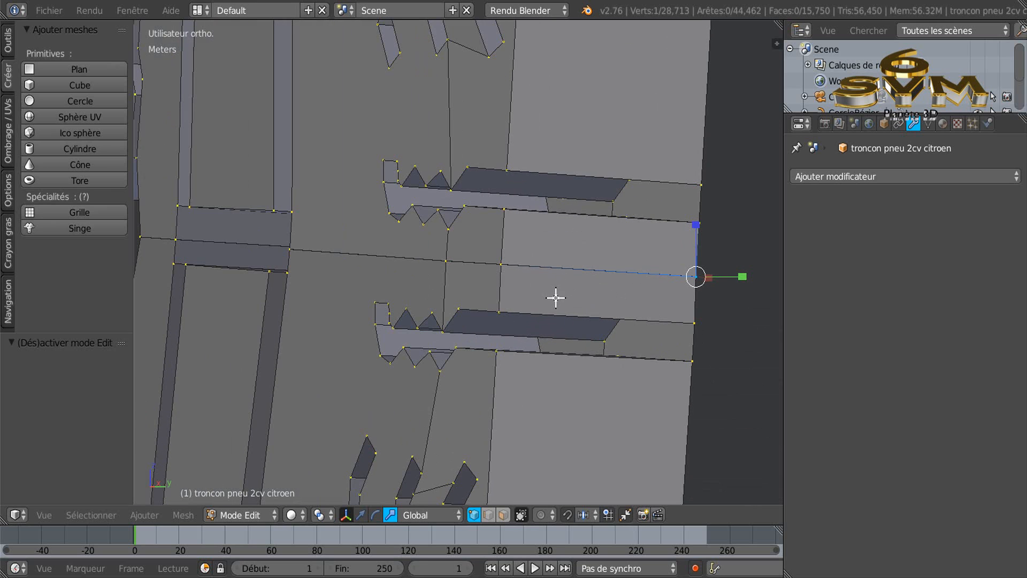
# - Switch to edge selection and select the edge loop running along the tyre's seam
pyautogui.keyDown('alt'); pyautogui.rightClick(467, 256); pyautogui.keyUp('alt')
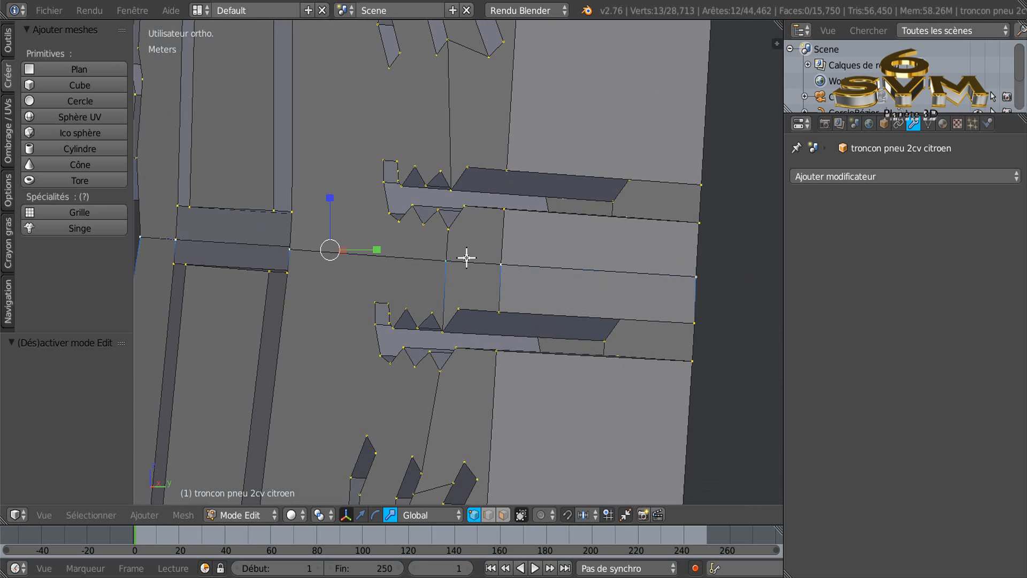
pyautogui.scroll(-1, 458, 319)
pyautogui.click(486, 517)
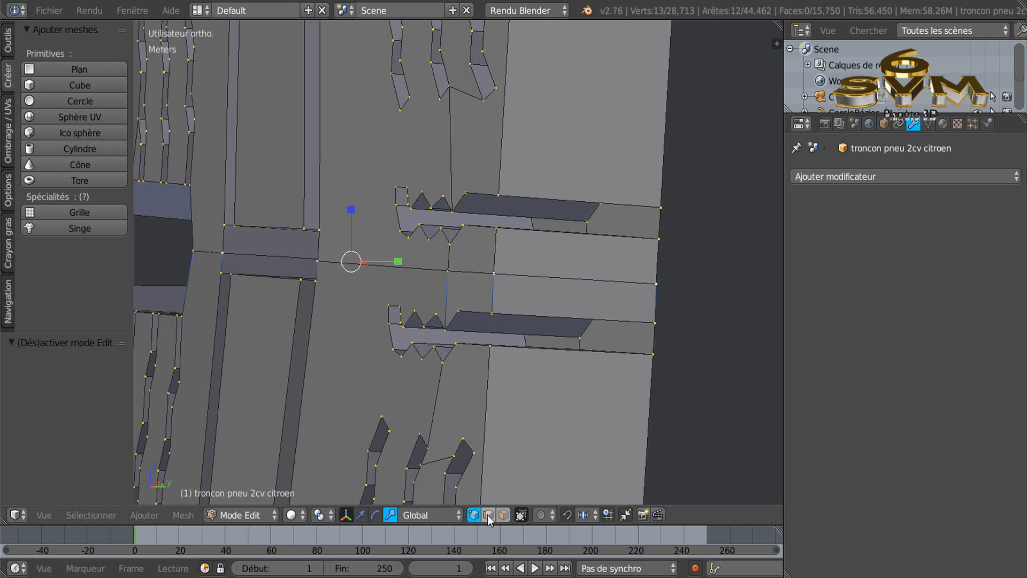
pyautogui.keyDown('alt'); pyautogui.rightClick(472, 263); pyautogui.keyUp('alt')
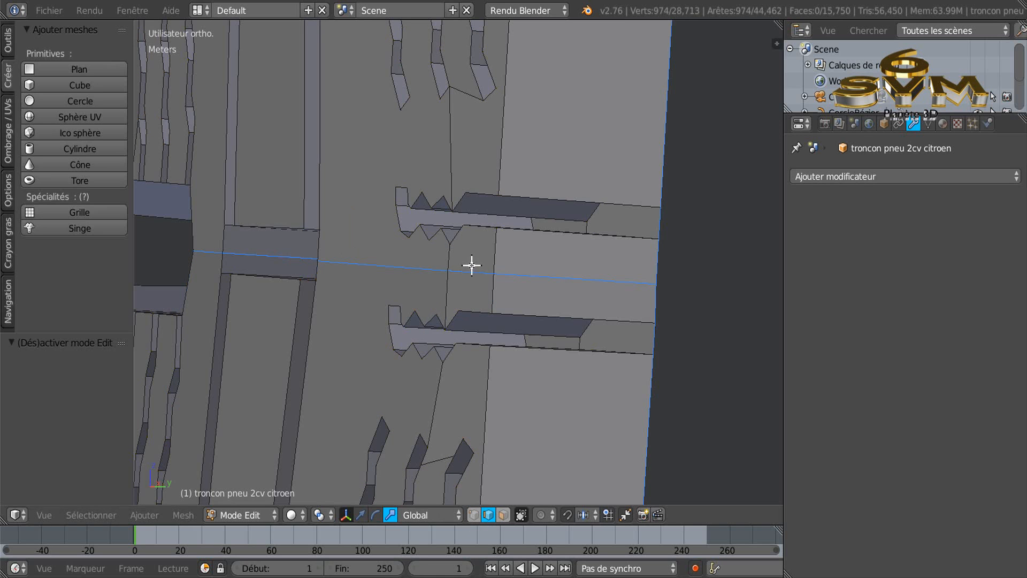
# - Examine the selected seam edge loop across the full tread width, in solid and wireframe display
pyautogui.scroll(-4, 427, 326)
pyautogui.moveTo(432, 341); pyautogui.dragTo(467, 339, button='middle')
pyautogui.scroll(-4, 466, 340)
pyautogui.keyDown('shift'); pyautogui.moveTo(636, 362); pyautogui.dragTo(392, 332, button='middle'); pyautogui.keyUp('shift')
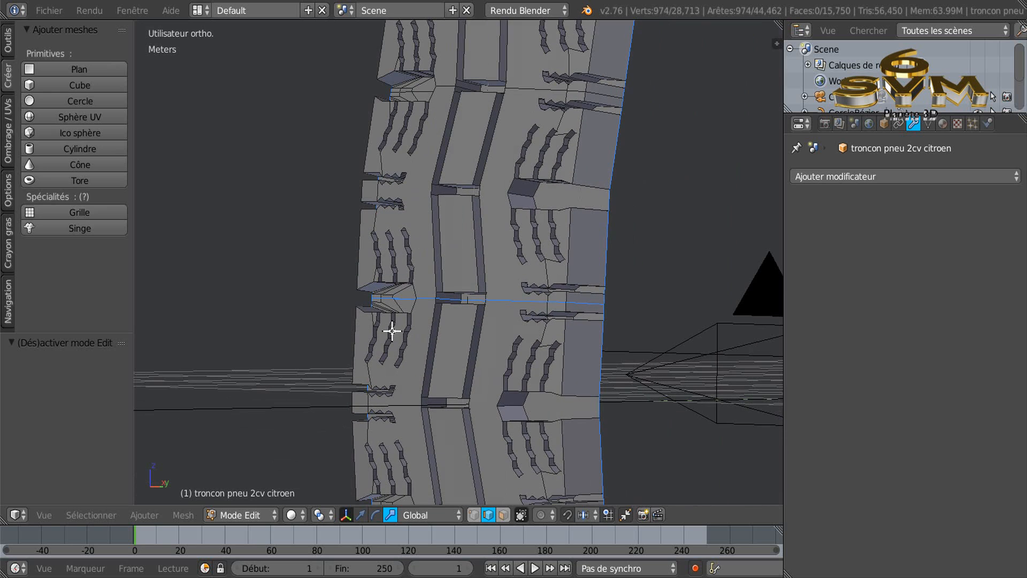
pyautogui.scroll(3, 544, 362)
pyautogui.scroll(2, 609, 344)
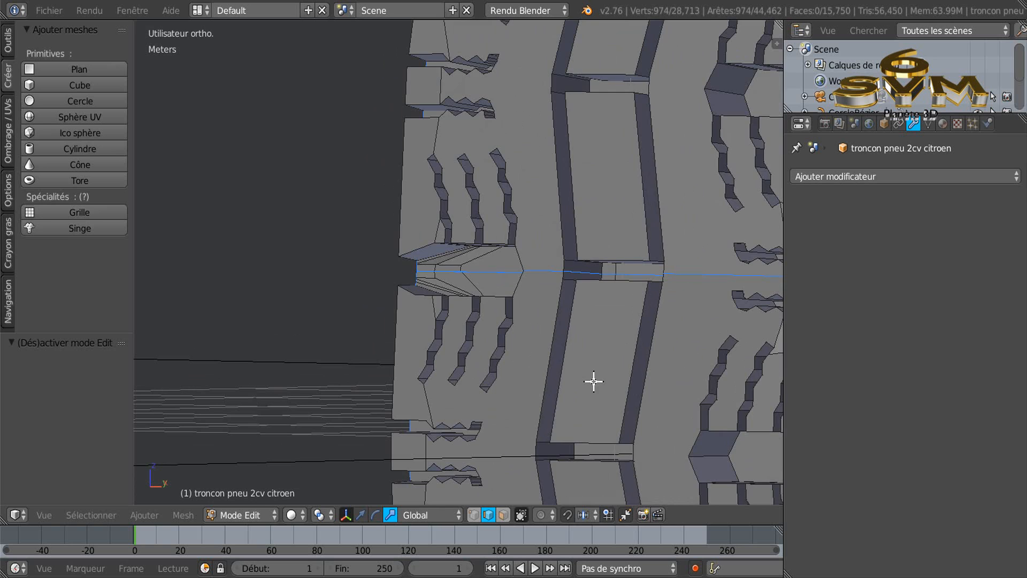
pyautogui.press('z')
pyautogui.scroll(-3, 593, 381)
pyautogui.keyDown('shift'); pyautogui.moveTo(623, 395); pyautogui.dragTo(497, 353, button='middle'); pyautogui.keyUp('shift')
pyautogui.scroll(5, 498, 352)
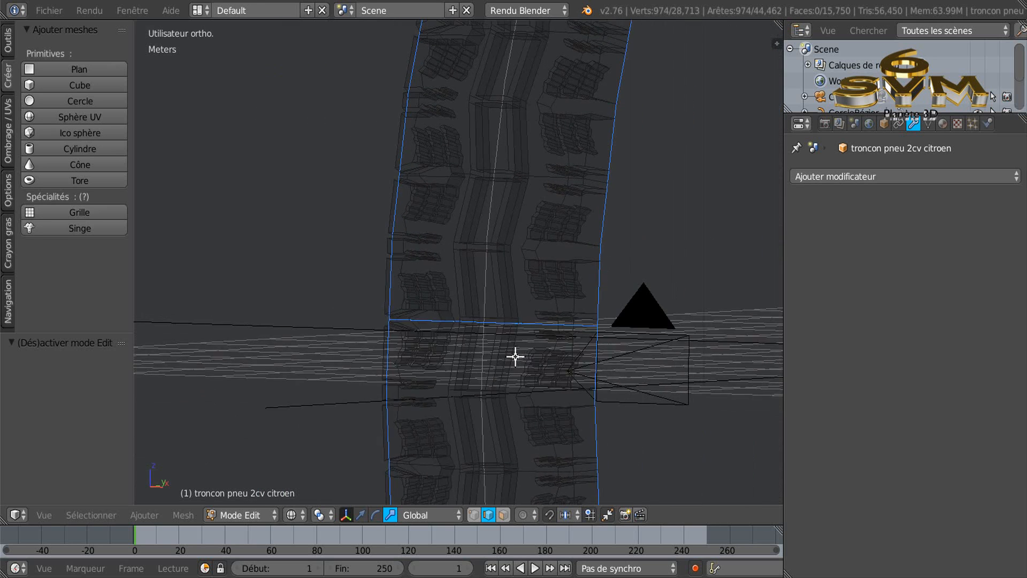
pyautogui.scroll(2, 541, 353)
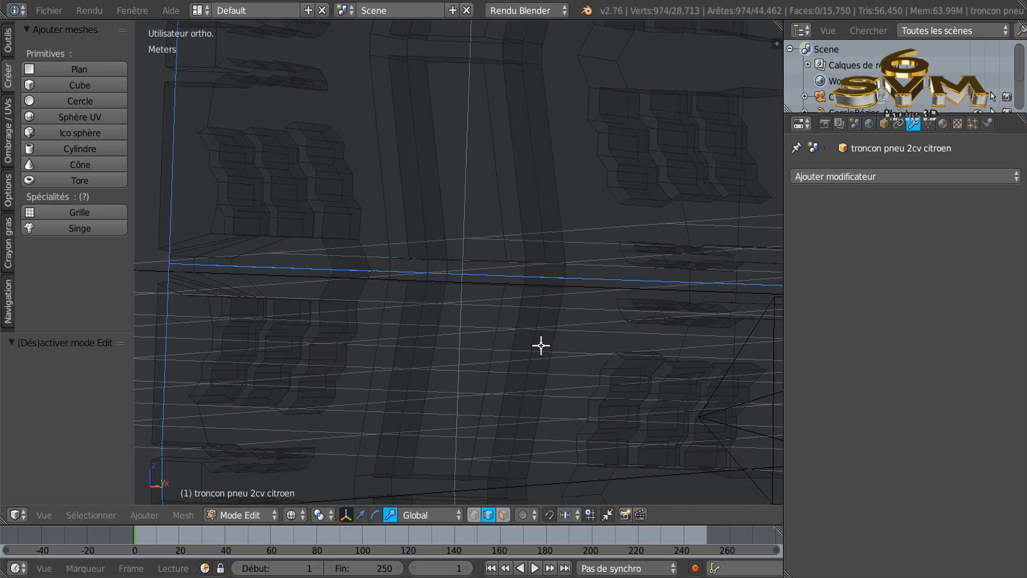
pyautogui.scroll(1, 541, 332)
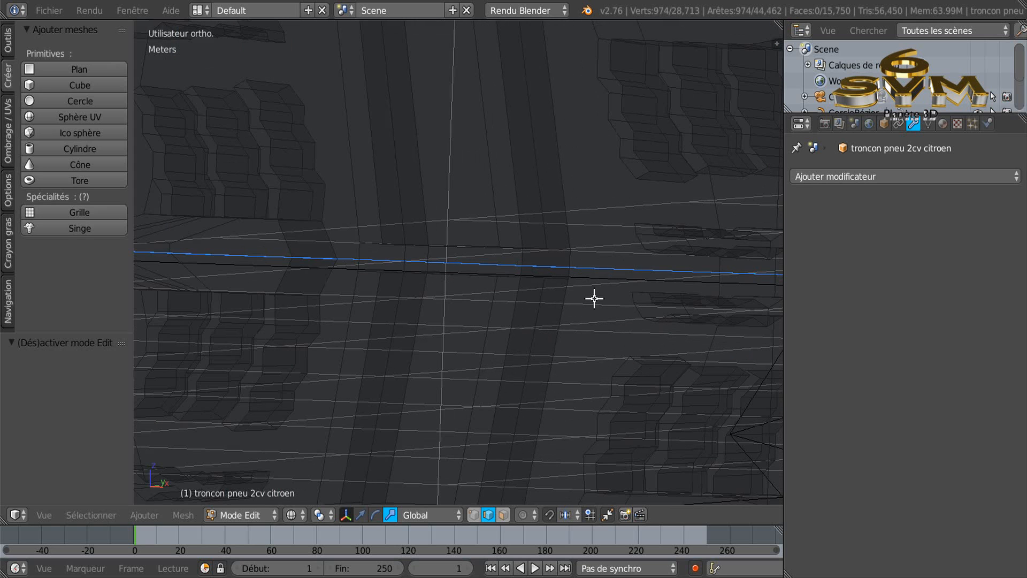
# - Switch to vertex selection, clear the current selection, and select the vertex loop along the tyre's seam
pyautogui.click(474, 515)
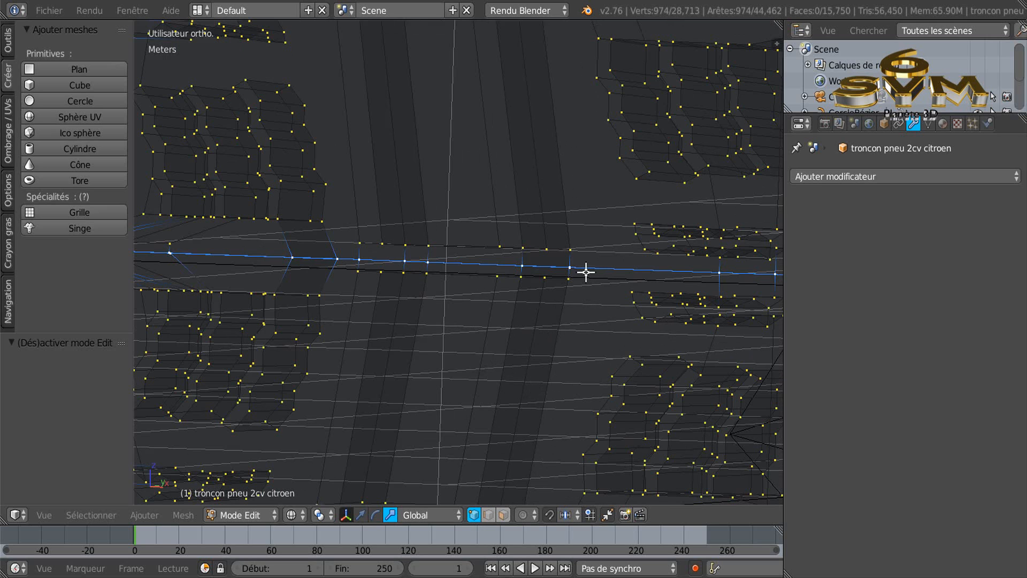
pyautogui.press('a')
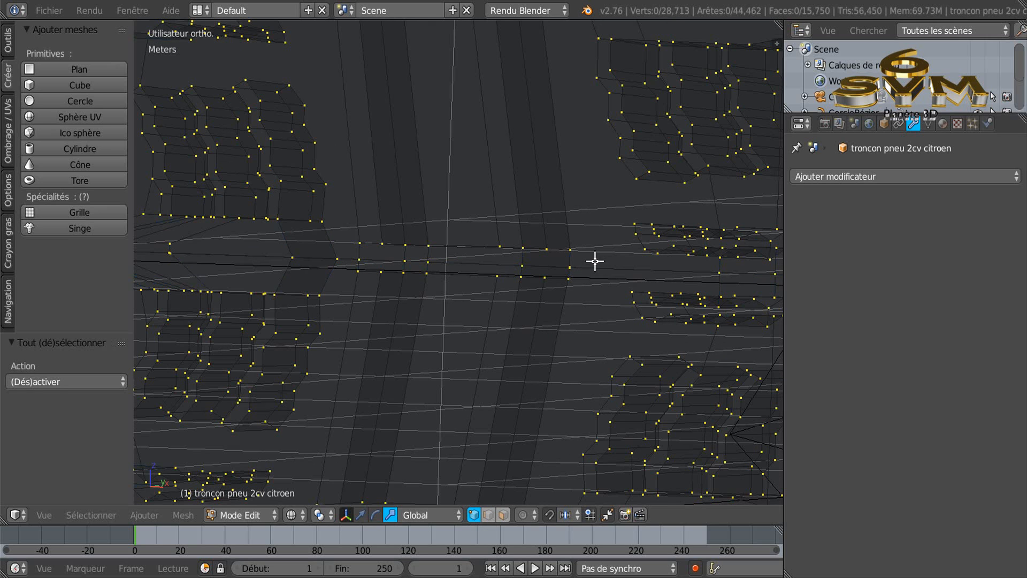
pyautogui.keyDown('alt'); pyautogui.rightClick(592, 264); pyautogui.keyUp('alt')
# - Switch to edge selection, examine the seam loop around the tread blocks, and enable automatic vertex merging
pyautogui.moveTo(591, 268); pyautogui.dragTo(672, 344, button='middle')
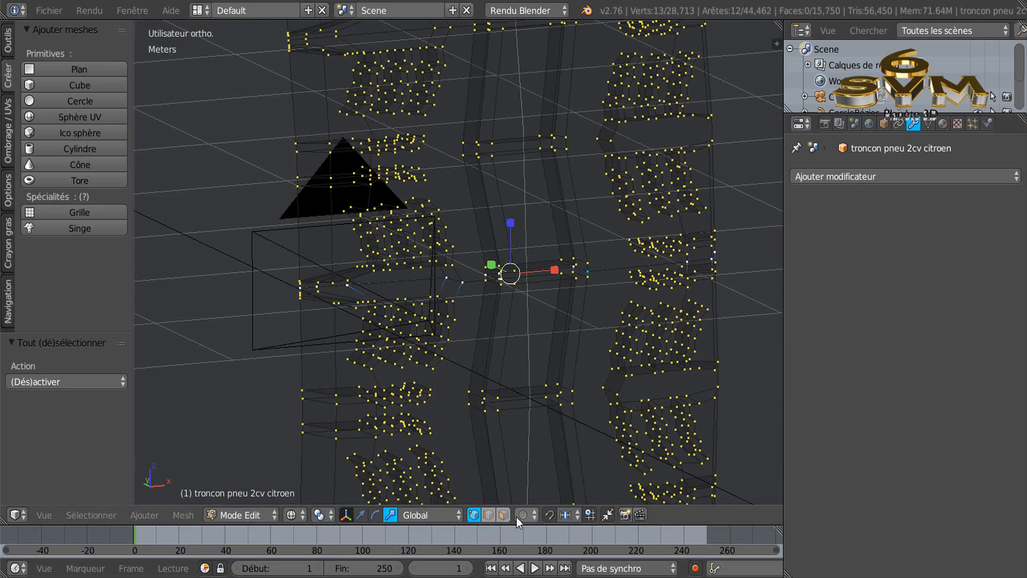
pyautogui.click(489, 515)
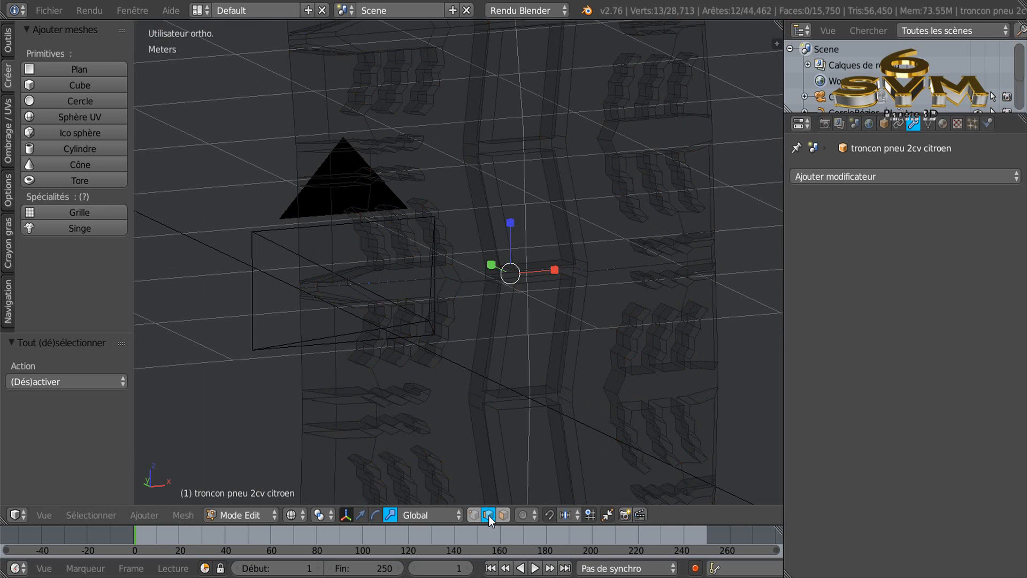
pyautogui.scroll(2, 588, 276)
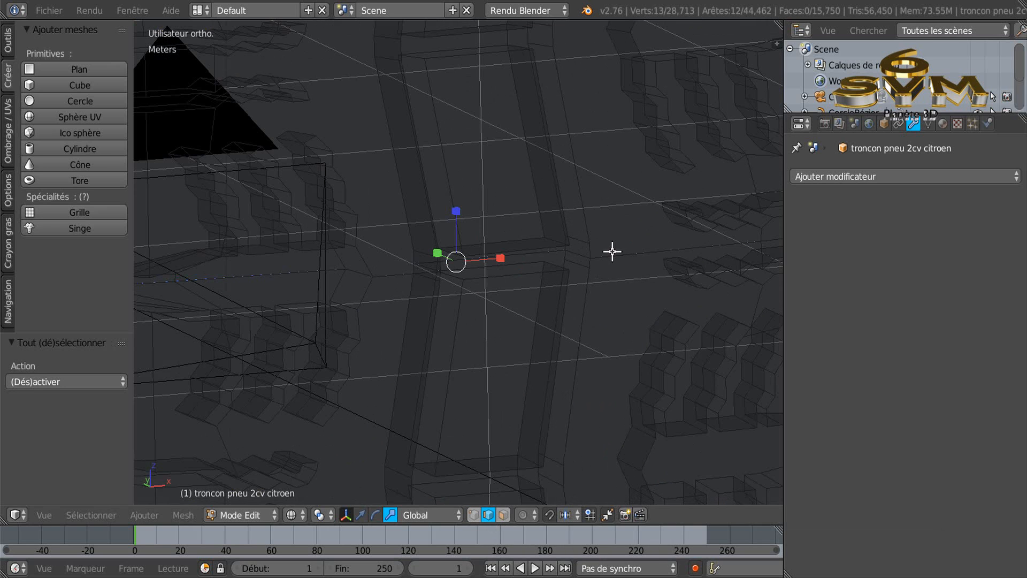
pyautogui.scroll(5, 612, 251)
pyautogui.scroll(-6, 610, 260)
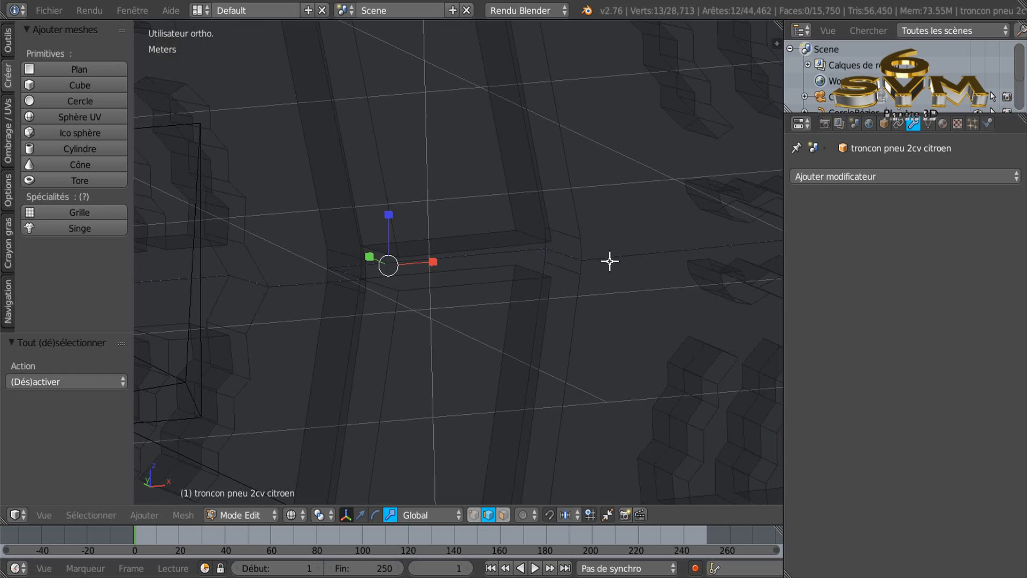
pyautogui.moveTo(596, 316); pyautogui.dragTo(470, 323, button='middle')
pyautogui.scroll(3, 645, 348)
pyautogui.scroll(6, 645, 349)
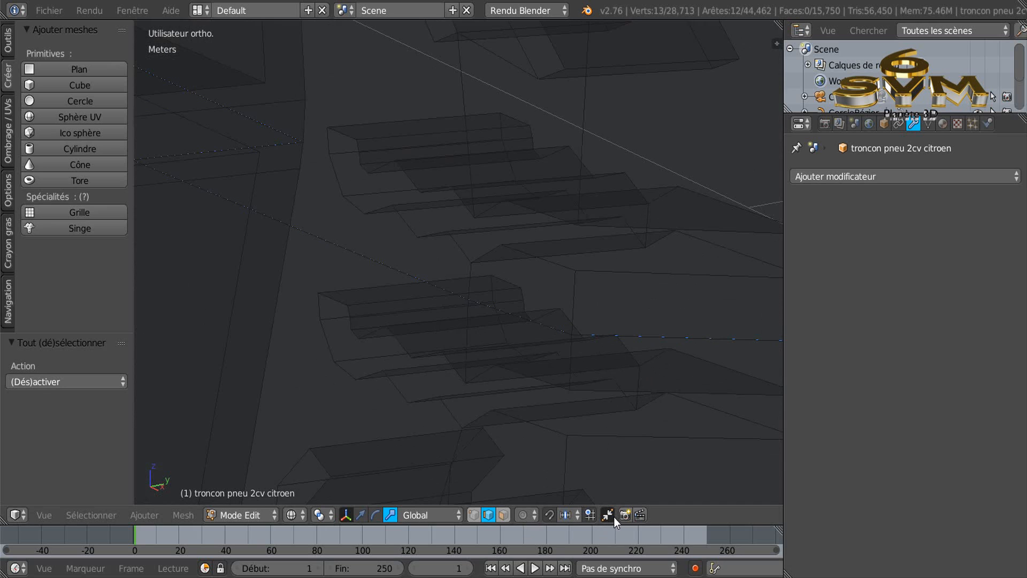
pyautogui.scroll(-2, 542, 483)
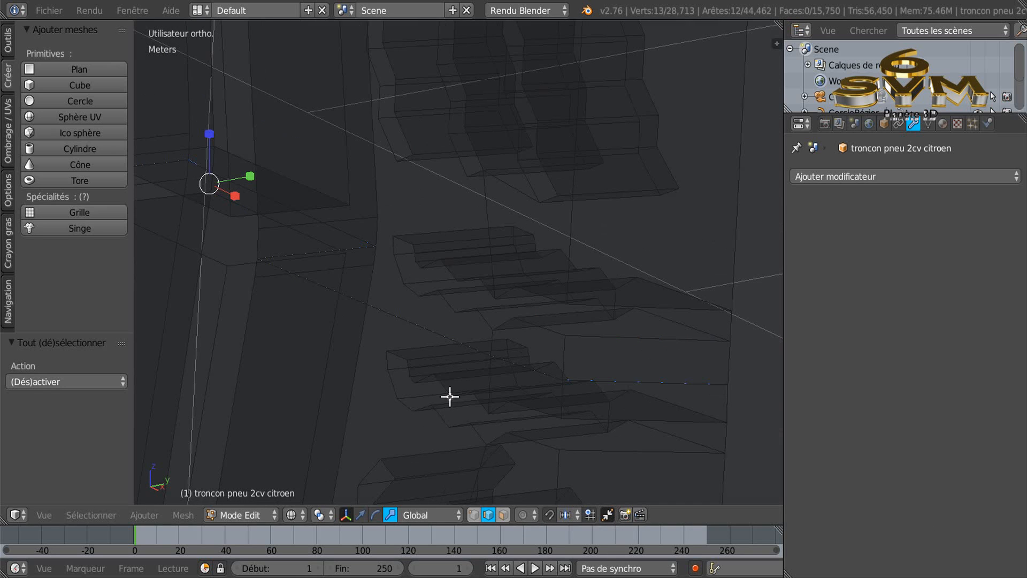
# - Activate the translate manipulator, show solid shading, and move the selected seam loop about 0.31 mm down along Z
pyautogui.click(362, 515)
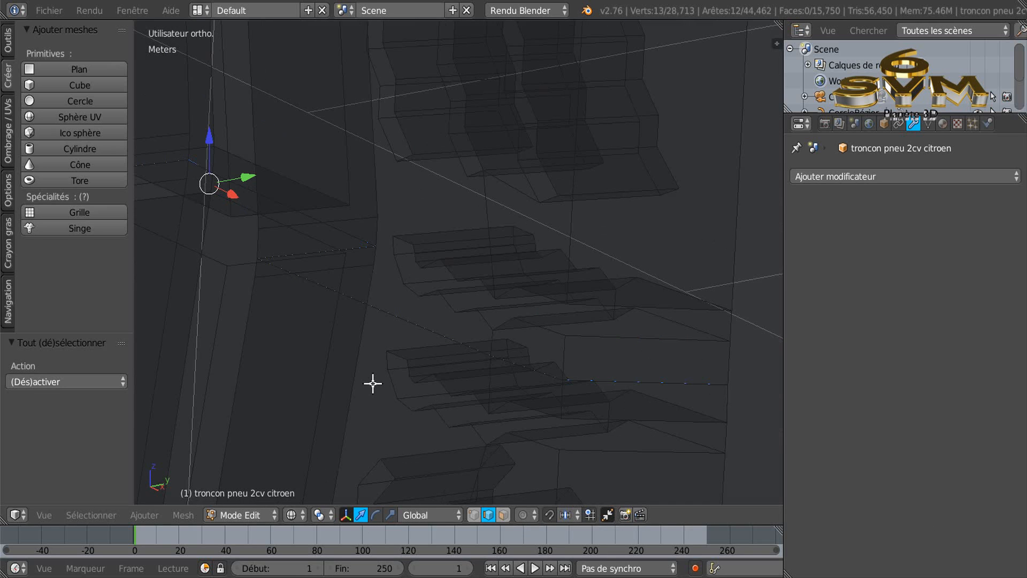
pyautogui.press('z')
pyautogui.scroll(-1, 372, 382)
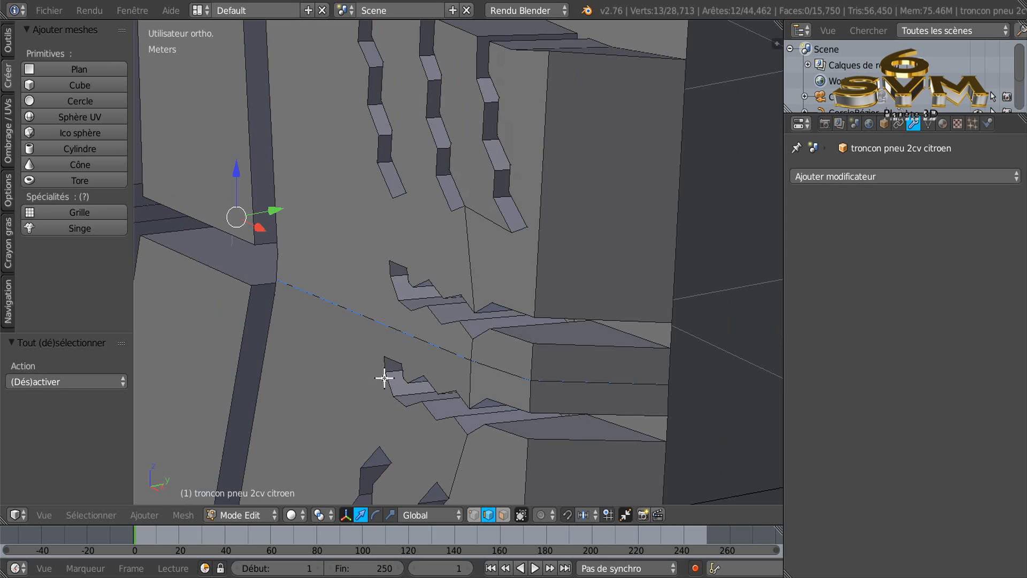
pyautogui.scroll(8, 436, 371)
pyautogui.scroll(-5, 466, 248)
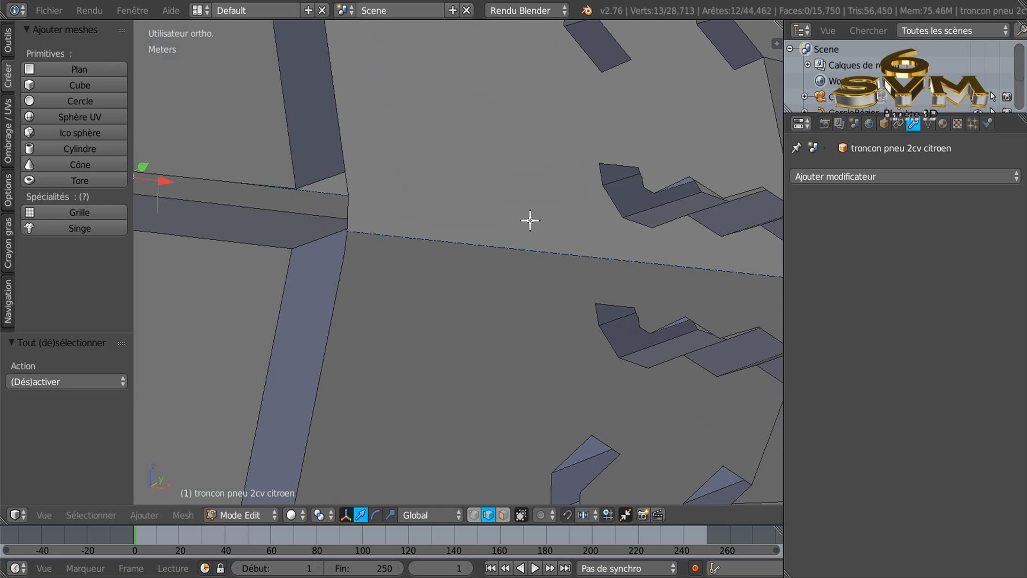
pyautogui.keyDown('shift'); pyautogui.moveTo(488, 309); pyautogui.dragTo(664, 340, button='middle'); pyautogui.keyUp('shift')
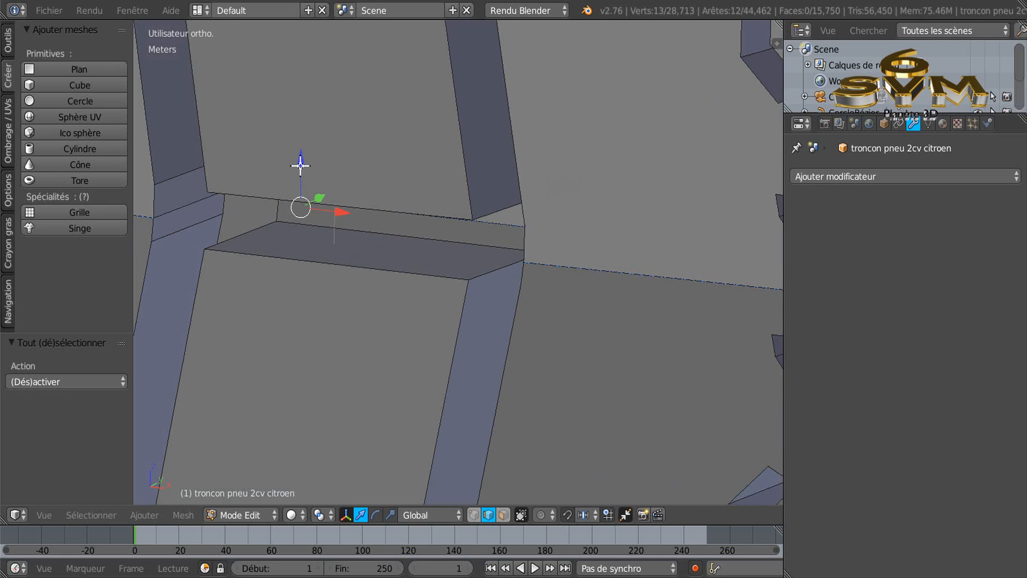
pyautogui.moveTo(300, 165); pyautogui.dragTo(300, 165)
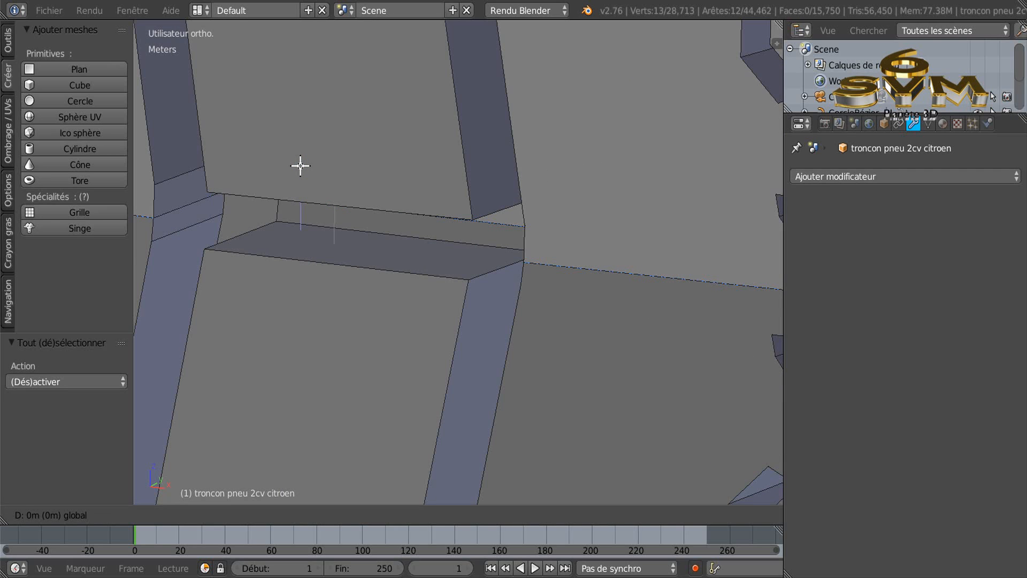
pyautogui.moveTo(300, 168); pyautogui.dragTo(300, 168)
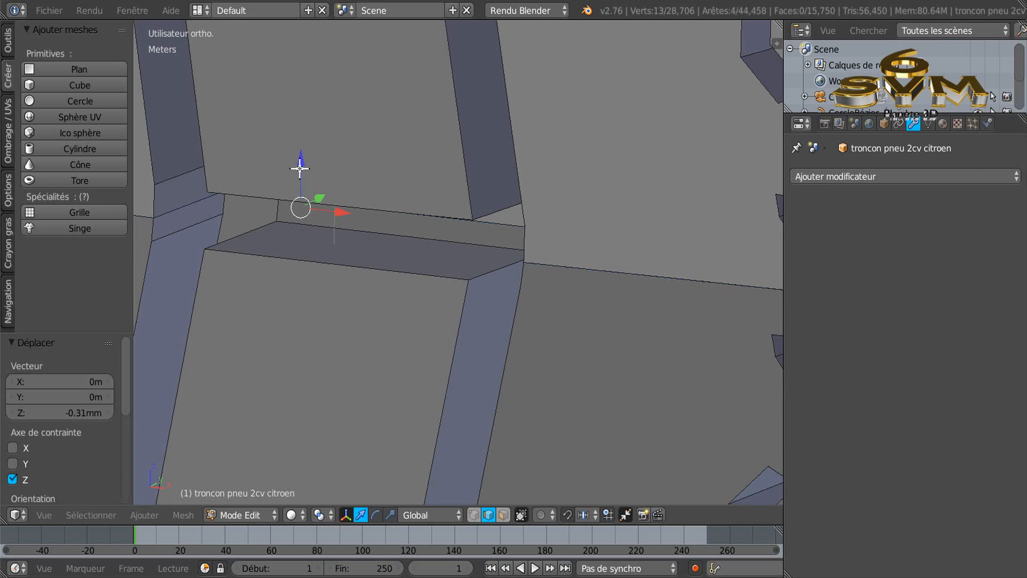
# - Check the central tread groove at the seam and move the seam loop about 0.551 mm further down along Z
pyautogui.scroll(4, 518, 273)
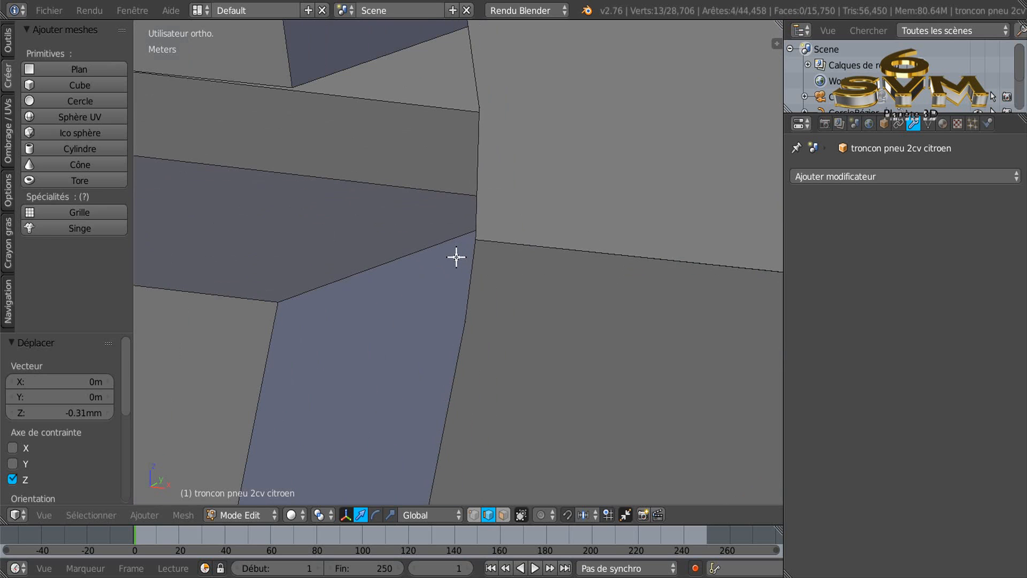
pyautogui.scroll(-4, 495, 163)
pyautogui.keyDown('shift'); pyautogui.moveTo(410, 186); pyautogui.dragTo(572, 240, button='middle'); pyautogui.keyUp('shift')
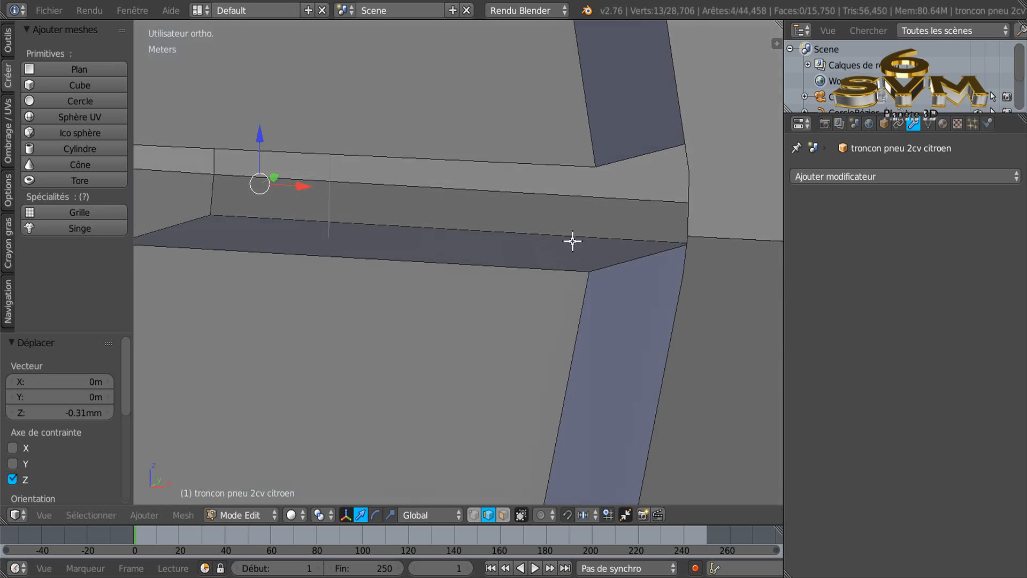
pyautogui.scroll(2, 343, 190)
pyautogui.keyDown('shift'); pyautogui.moveTo(420, 221); pyautogui.dragTo(626, 262, button='middle'); pyautogui.keyUp('shift')
pyautogui.moveTo(425, 171); pyautogui.dragTo(430, 177)
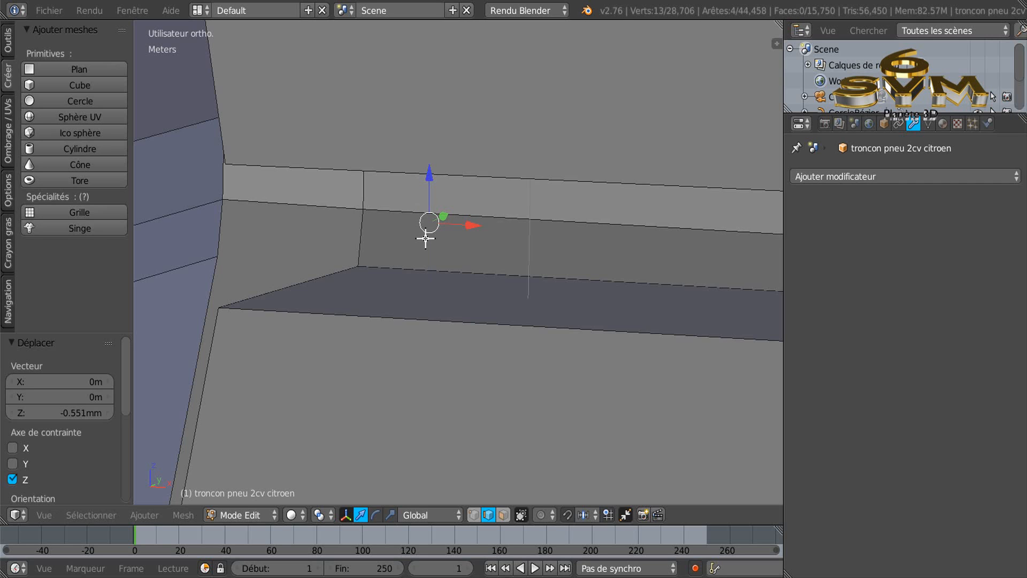
# - Return to vertex selection and lower the seam loop by about 0.245 mm along Z
pyautogui.click(474, 515)
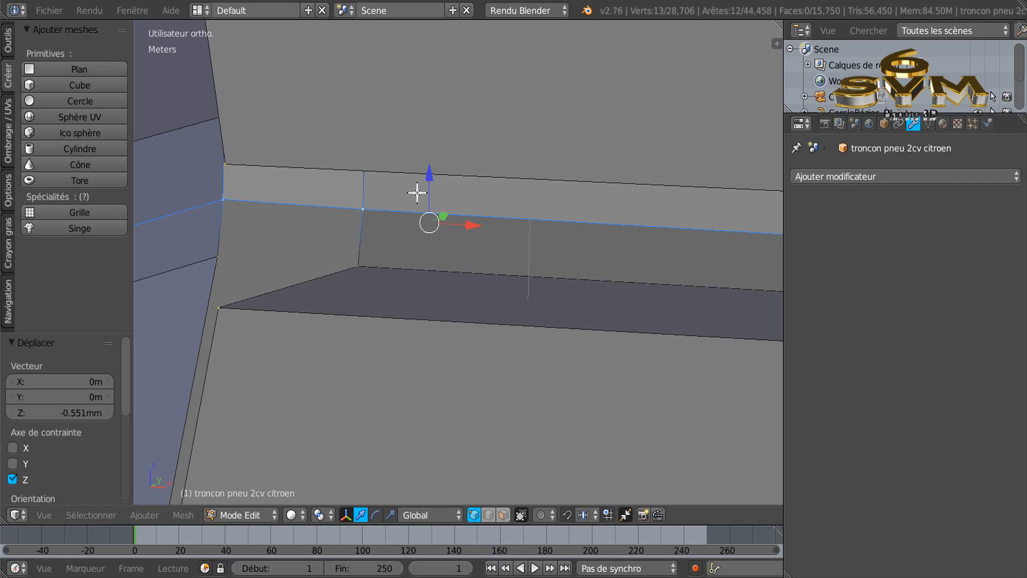
pyautogui.moveTo(431, 174); pyautogui.dragTo(440, 179)
pyautogui.scroll(-4, 497, 298)
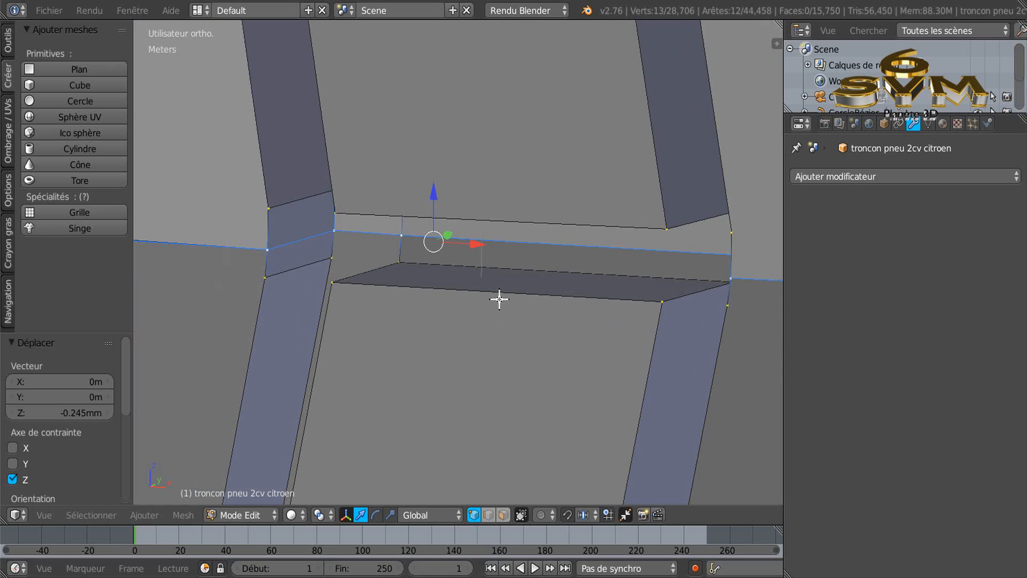
# - Set the pivot point to the 3D cursor beside the seam and raise the seam loop about 1.213 mm along Z
pyautogui.scroll(1, 473, 303)
pyautogui.keyDown('shift'); pyautogui.moveTo(472, 304); pyautogui.dragTo(304, 260, button='middle'); pyautogui.keyUp('shift')
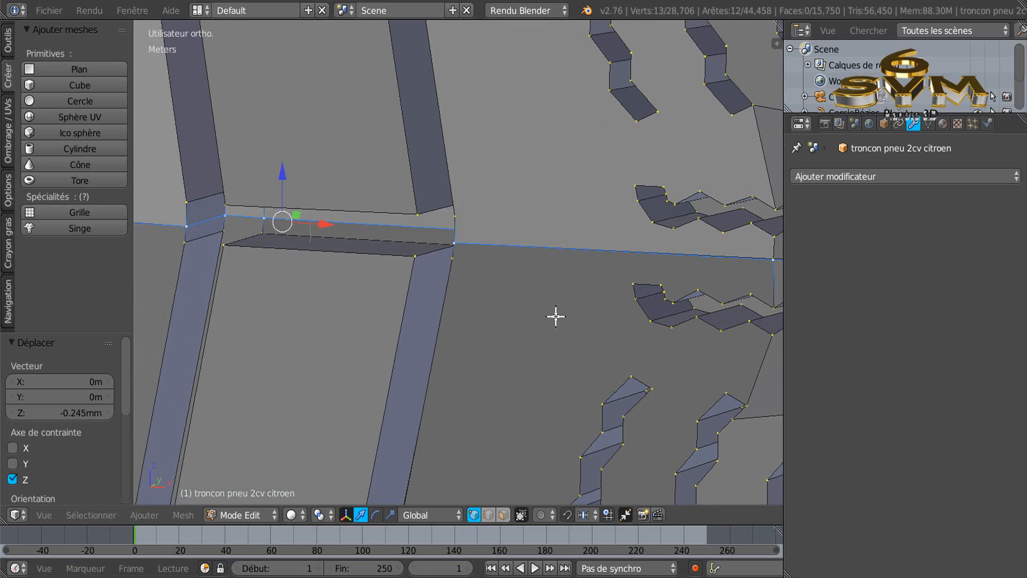
pyautogui.keyDown('shift'); pyautogui.moveTo(648, 312); pyautogui.dragTo(497, 318, button='middle'); pyautogui.keyUp('shift')
pyautogui.scroll(4, 615, 294)
pyautogui.scroll(2, 630, 264)
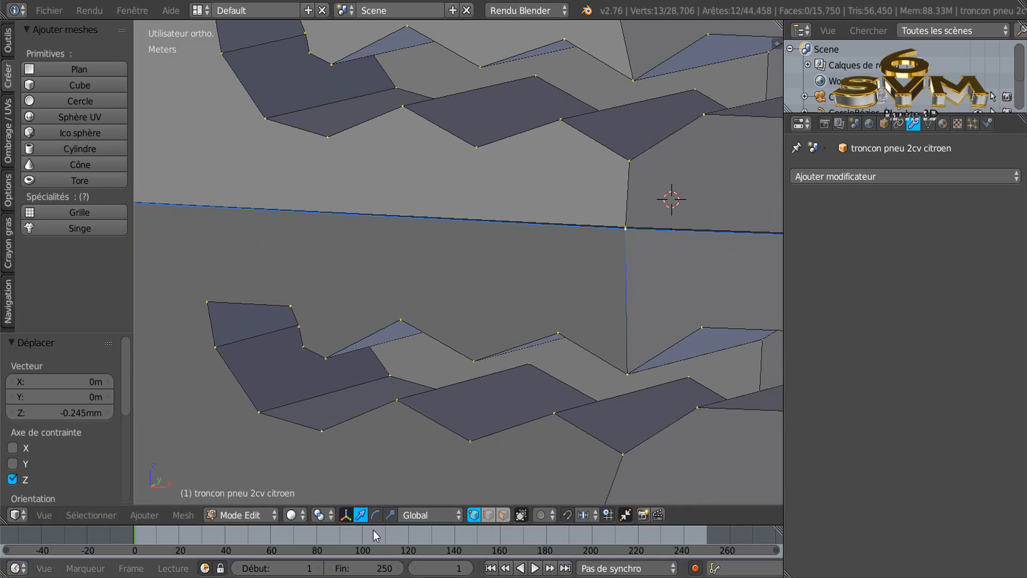
pyautogui.click(322, 517)
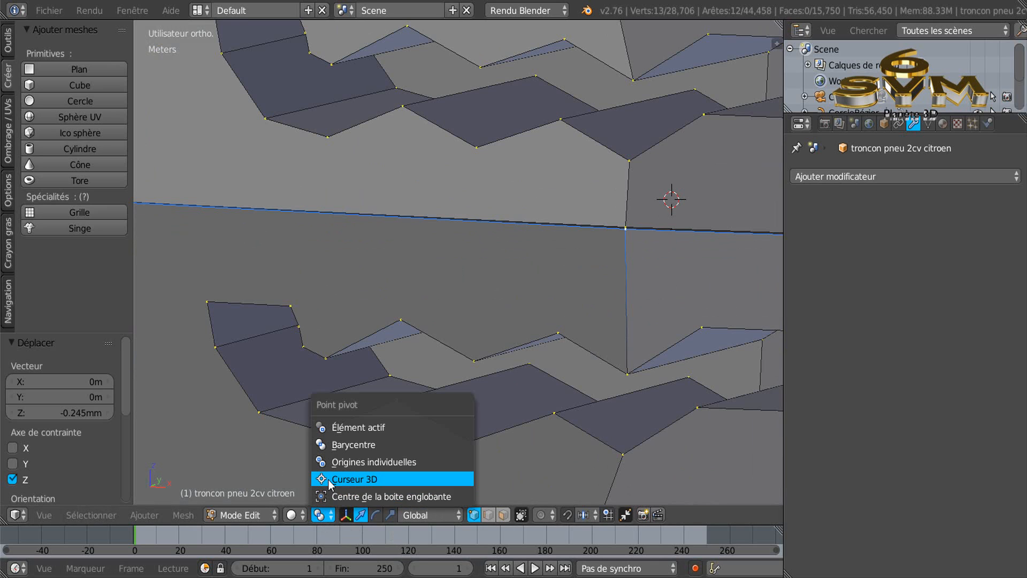
pyautogui.click(325, 479)
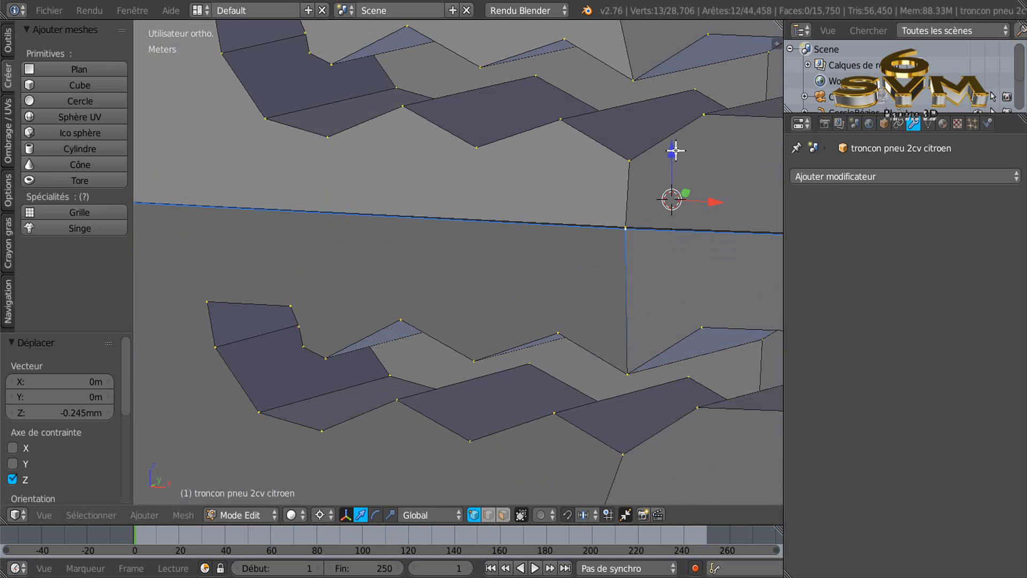
pyautogui.moveTo(674, 151); pyautogui.dragTo(686, 128)
# - Examine the seam loop across the full tread width for vertices that are still separate
pyautogui.scroll(-4, 623, 284)
pyautogui.keyDown('shift'); pyautogui.moveTo(654, 283); pyautogui.dragTo(385, 311, button='middle'); pyautogui.keyUp('shift')
pyautogui.scroll(3, 603, 300)
pyautogui.scroll(-3, 613, 304)
pyautogui.keyDown('shift'); pyautogui.moveTo(321, 321); pyautogui.dragTo(617, 321, button='middle'); pyautogui.keyUp('shift')
pyautogui.keyDown('shift'); pyautogui.moveTo(214, 284); pyautogui.dragTo(489, 322, button='middle'); pyautogui.keyUp('shift')
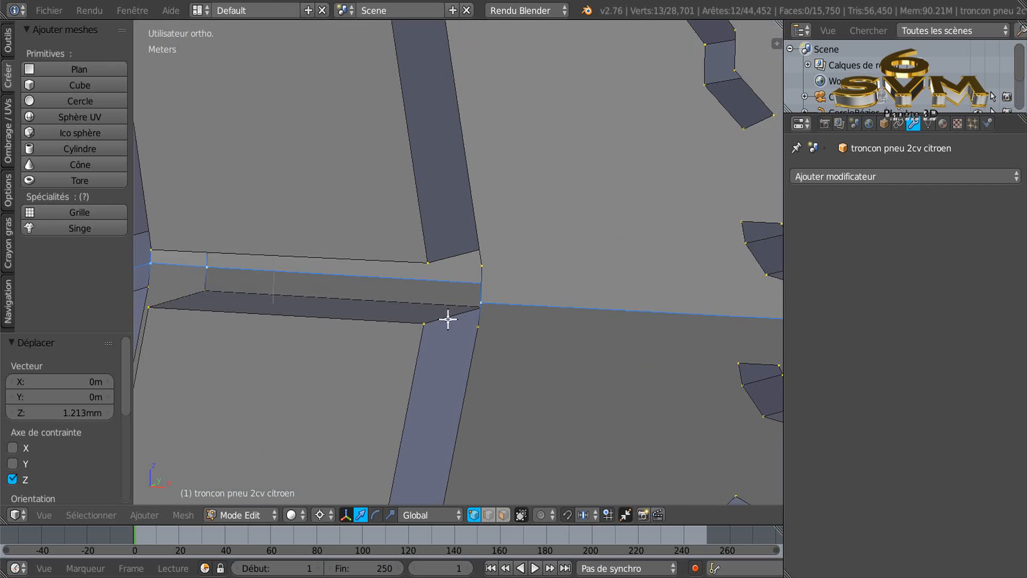
pyautogui.keyDown('shift'); pyautogui.moveTo(176, 308); pyautogui.dragTo(442, 345, button='middle'); pyautogui.keyUp('shift')
pyautogui.keyDown('shift'); pyautogui.moveTo(360, 350); pyautogui.dragTo(658, 356, button='middle'); pyautogui.keyUp('shift')
pyautogui.keyDown('shift'); pyautogui.moveTo(406, 355); pyautogui.dragTo(695, 356, button='middle'); pyautogui.keyUp('shift')
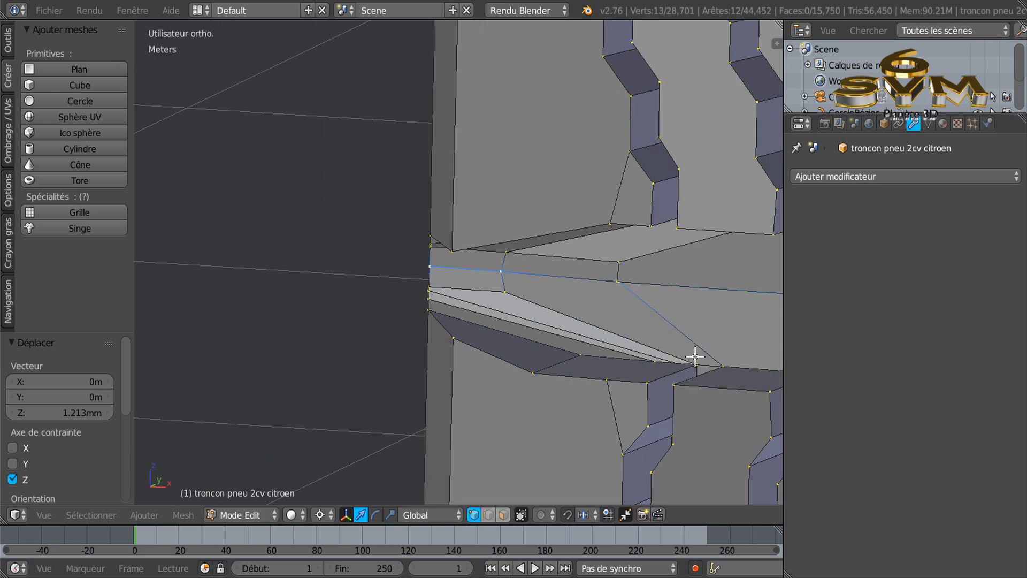
pyautogui.scroll(6, 659, 320)
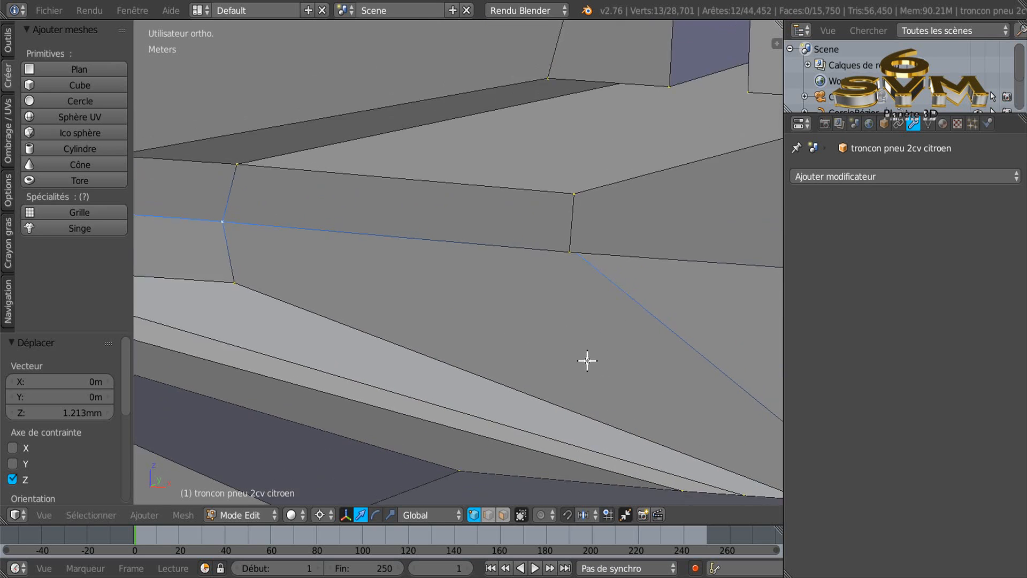
pyautogui.scroll(-3, 578, 385)
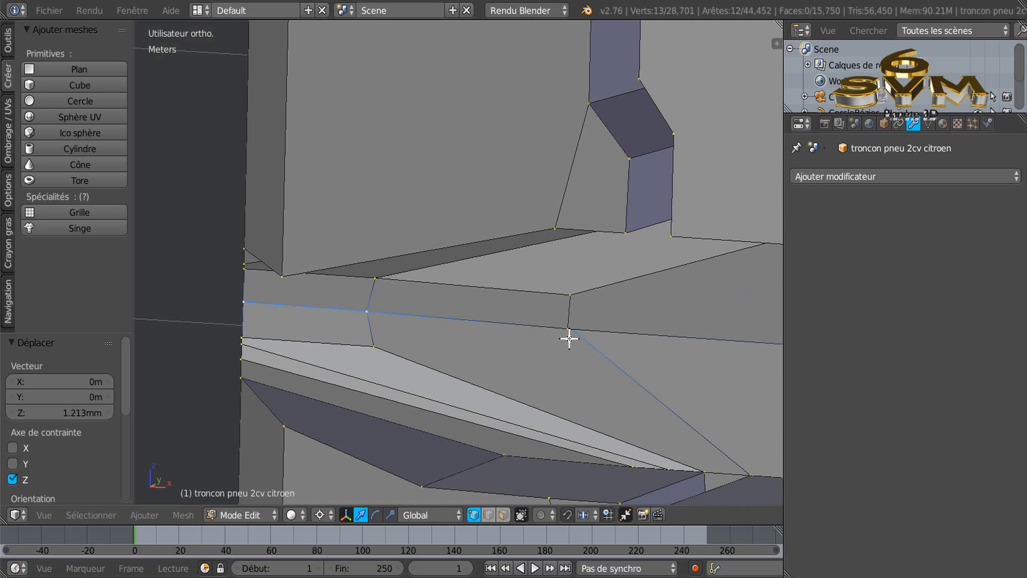
# - In wireframe display, select the two nearly coincident seam vertices near the tread's edge and merge them at their centre
pyautogui.press('z')
pyautogui.scroll(5, 568, 349)
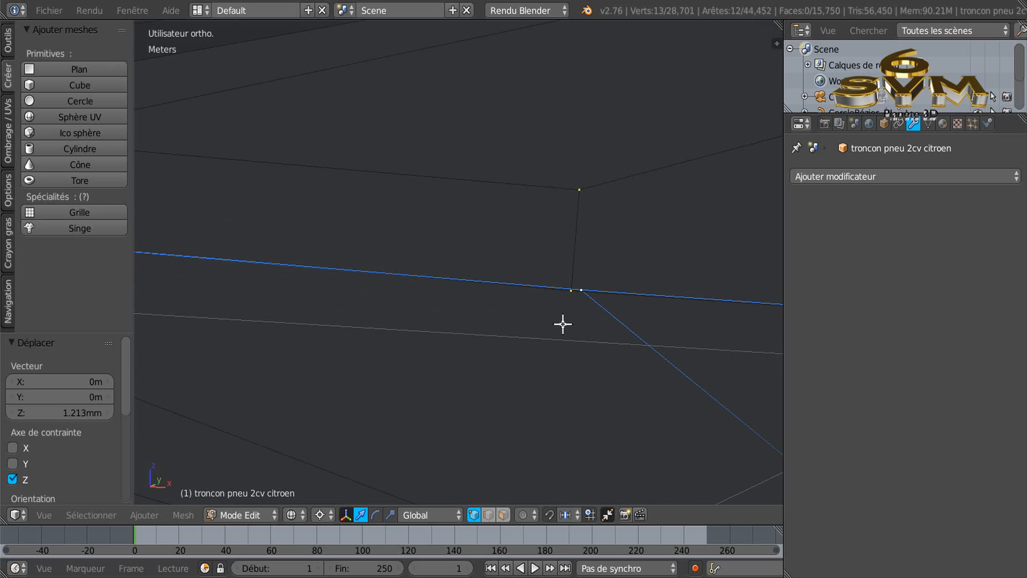
pyautogui.rightClick(567, 297)
pyautogui.keyDown('shift'); pyautogui.rightClick(583, 287); pyautogui.keyUp('shift')
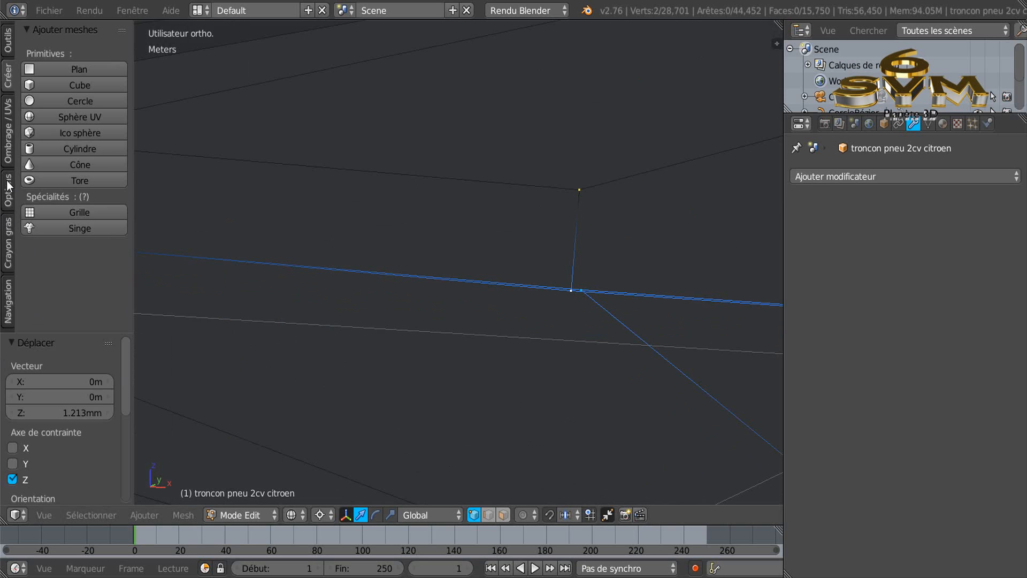
pyautogui.click(7, 40)
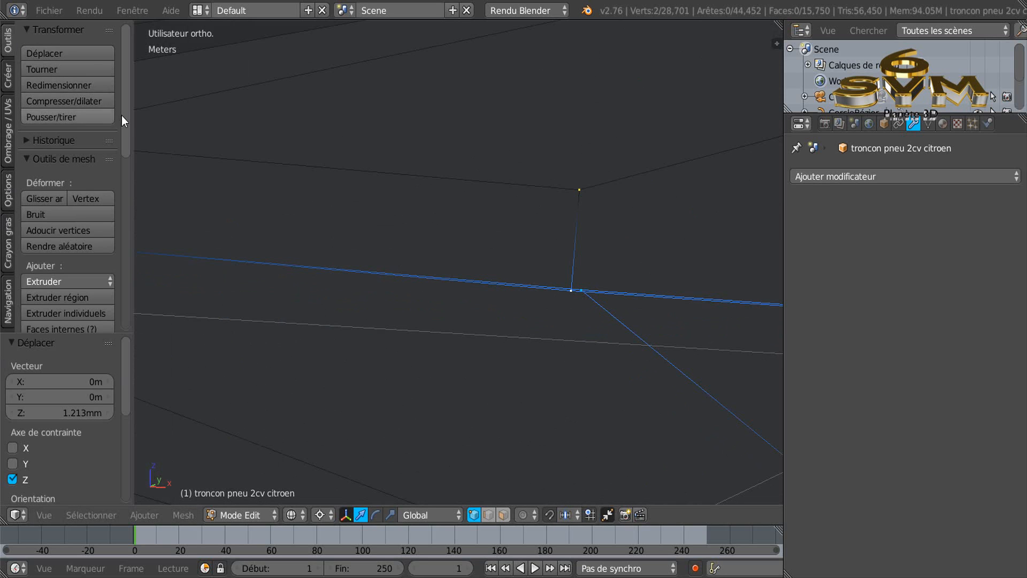
pyautogui.moveTo(127, 120); pyautogui.dragTo(115, 249)
pyautogui.click(60, 194)
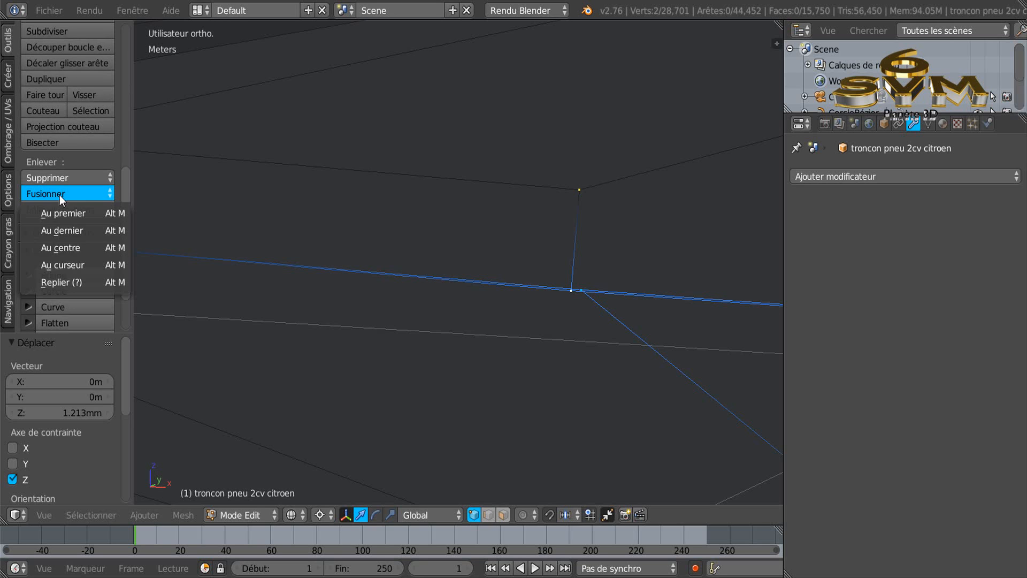
pyautogui.click(65, 248)
# - Select the seam loop, follow it to the opposite shoulder and test the vertices there for remaining duplicates
pyautogui.scroll(-2, 293, 302)
pyautogui.scroll(-2, 308, 313)
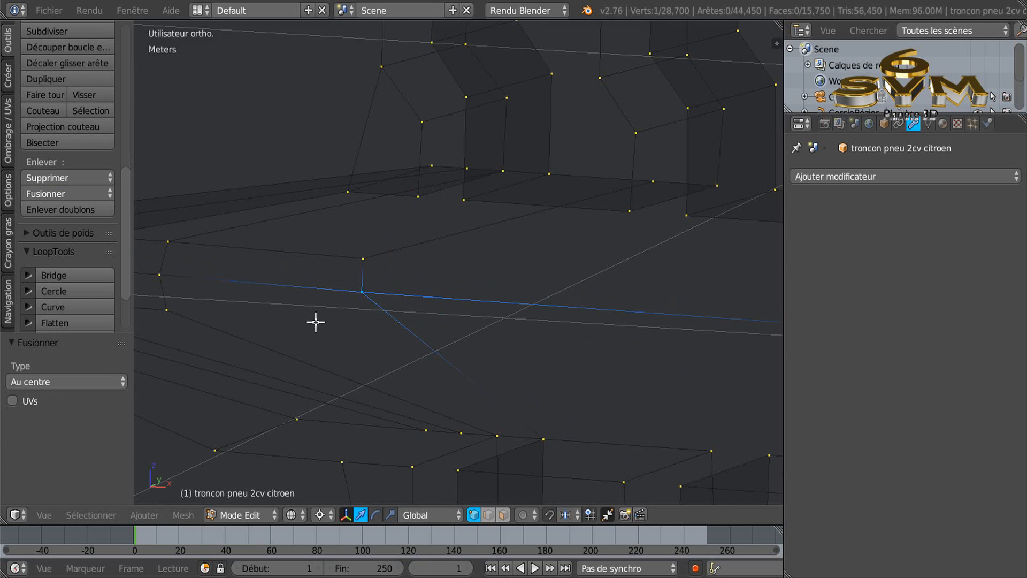
pyautogui.keyDown('alt'); pyautogui.rightClick(309, 295); pyautogui.keyUp('alt')
pyautogui.scroll(-3, 314, 310)
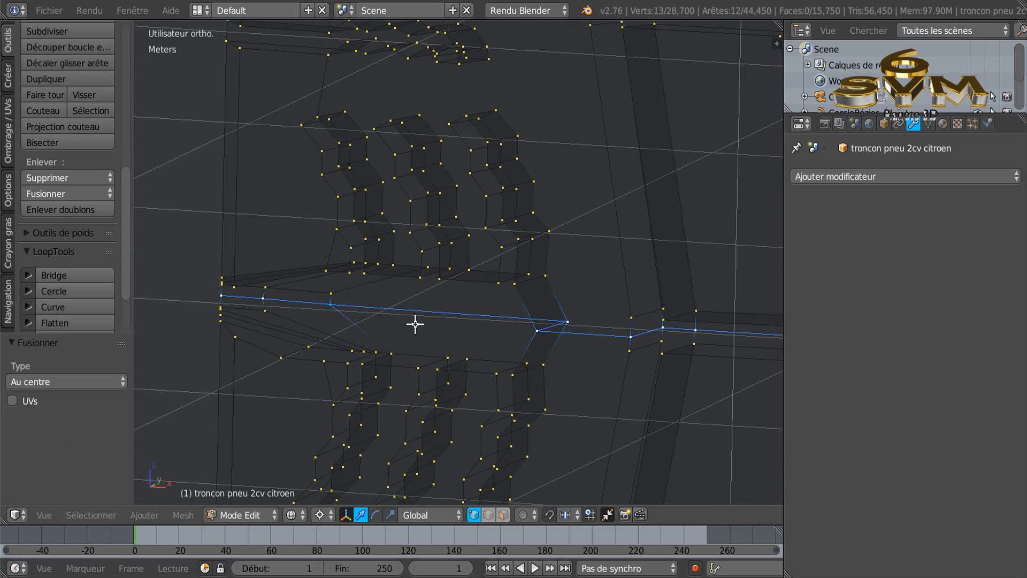
pyautogui.scroll(-1, 567, 350)
pyautogui.keyDown('shift'); pyautogui.moveTo(637, 364); pyautogui.dragTo(323, 325, button='middle'); pyautogui.keyUp('shift')
pyautogui.scroll(2, 538, 323)
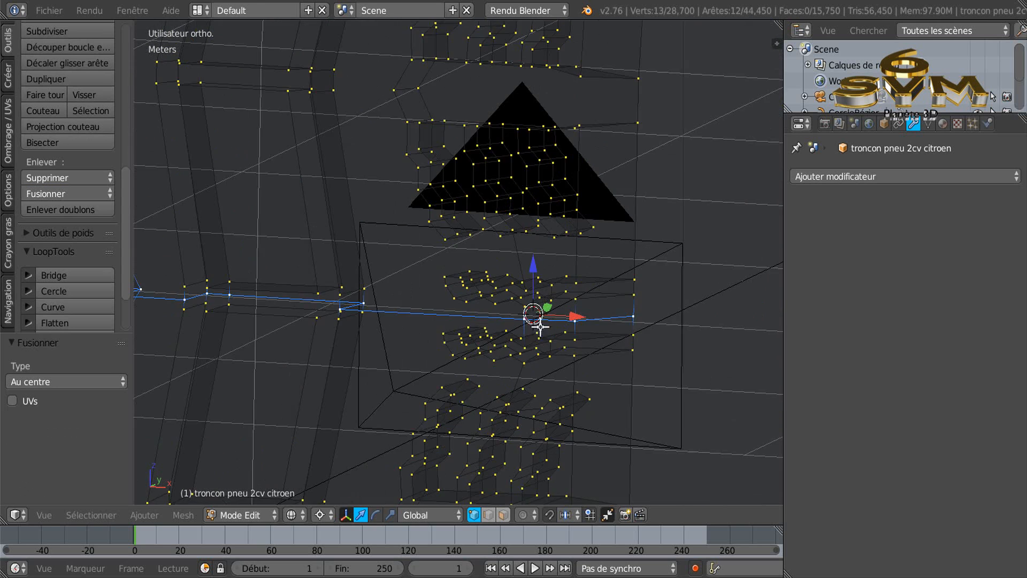
pyautogui.scroll(4, 620, 342)
pyautogui.scroll(3, 659, 284)
pyautogui.rightClick(645, 282)
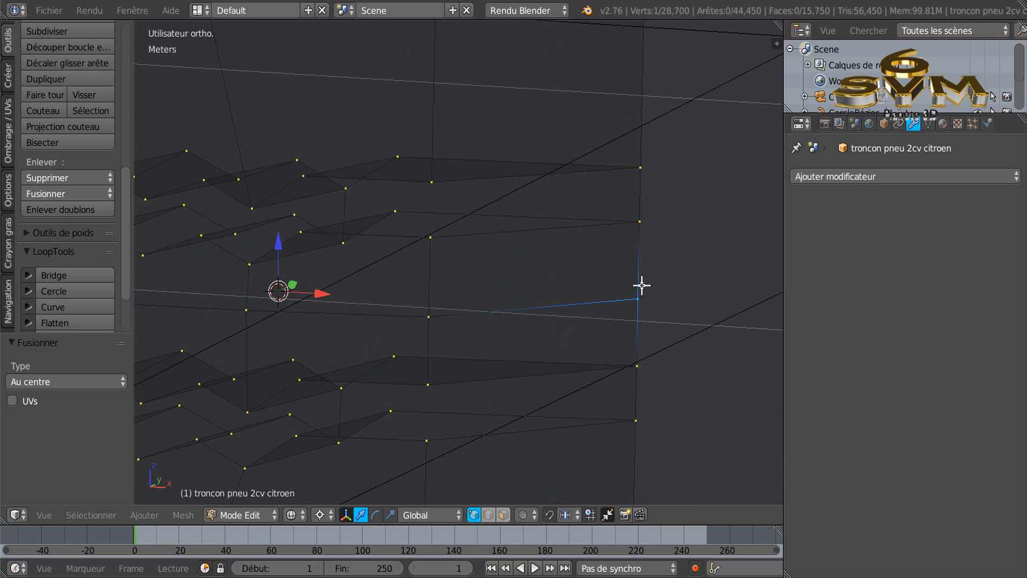
pyautogui.rightClick(422, 308)
pyautogui.moveTo(232, 311); pyautogui.dragTo(246, 291, button='right')
pyautogui.rightClick(245, 290)
pyautogui.scroll(-3, 218, 326)
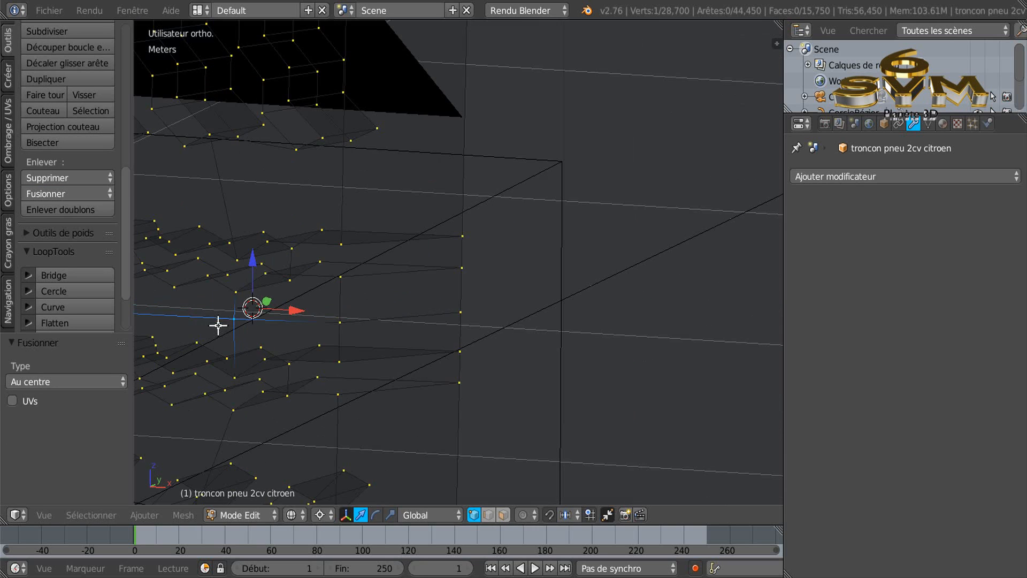
# - Check the seam vertices between the sipes and the near side of the central groove for hidden duplicates
pyautogui.keyDown('shift'); pyautogui.moveTo(218, 326); pyautogui.dragTo(543, 317, button='middle'); pyautogui.keyUp('shift')
pyautogui.keyDown('shift'); pyautogui.moveTo(332, 313); pyautogui.dragTo(471, 336, button='middle'); pyautogui.keyUp('shift')
pyautogui.scroll(3, 386, 325)
pyautogui.scroll(-2, 386, 326)
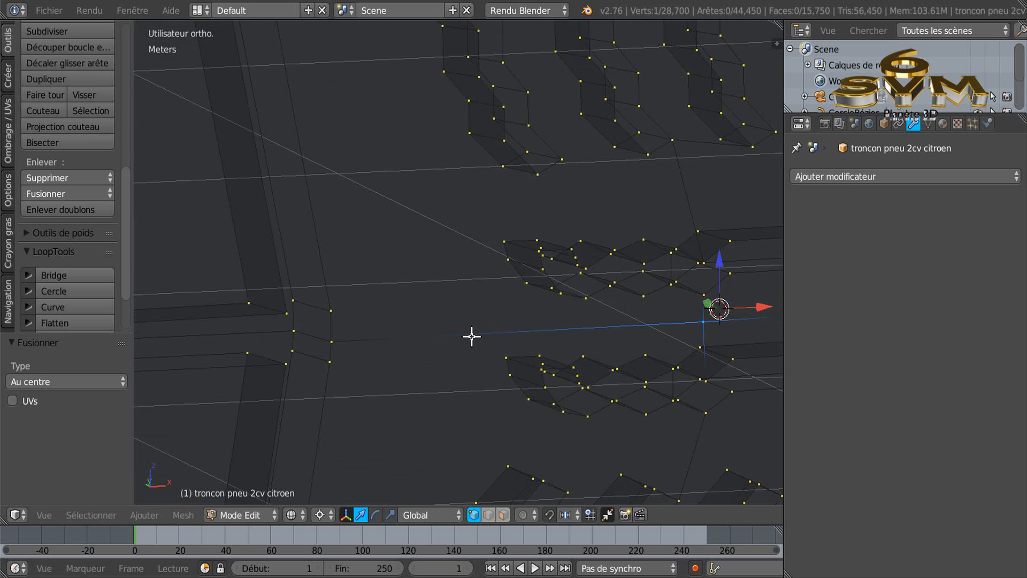
pyautogui.scroll(2, 365, 353)
pyautogui.moveTo(325, 334); pyautogui.dragTo(358, 296, button='right')
pyautogui.rightClick(358, 296)
pyautogui.rightClick(265, 314)
pyautogui.scroll(-3, 229, 348)
pyautogui.scroll(3, 462, 323)
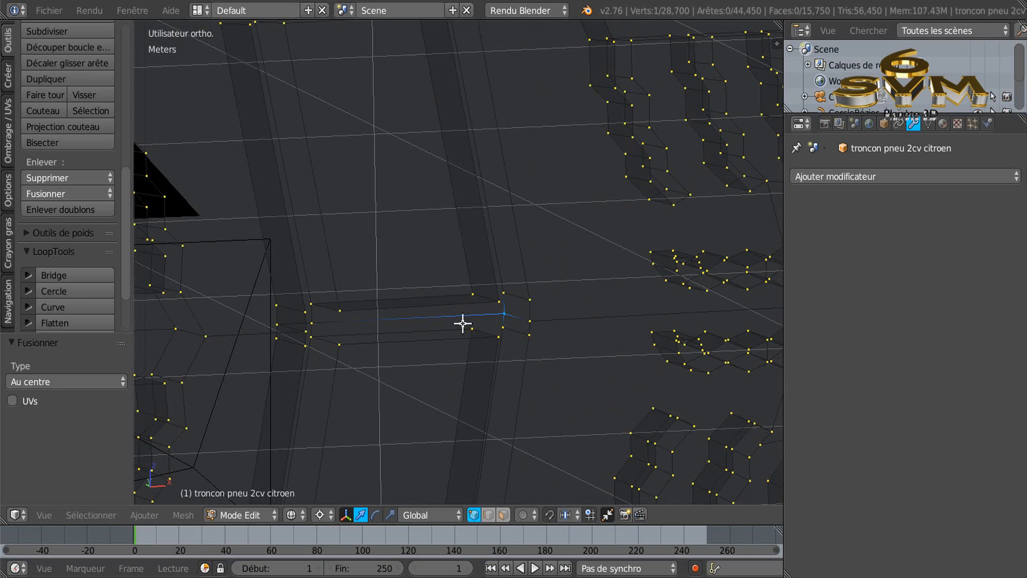
# - Check the remaining seam vertices from the far side of the central groove out to the tread's edge for duplicates
pyautogui.rightClick(311, 324)
pyautogui.moveTo(289, 338); pyautogui.dragTo(346, 332, button='middle')
pyautogui.scroll(3, 295, 326)
pyautogui.scroll(3, 296, 326)
pyautogui.rightClick(266, 302)
pyautogui.moveTo(447, 332); pyautogui.dragTo(495, 363, button='middle')
pyautogui.rightClick(301, 352)
pyautogui.scroll(3, 349, 347)
pyautogui.moveTo(364, 318); pyautogui.dragTo(358, 340, button='right')
pyautogui.rightClick(355, 329)
pyautogui.moveTo(298, 298); pyautogui.dragTo(308, 286, button='middle')
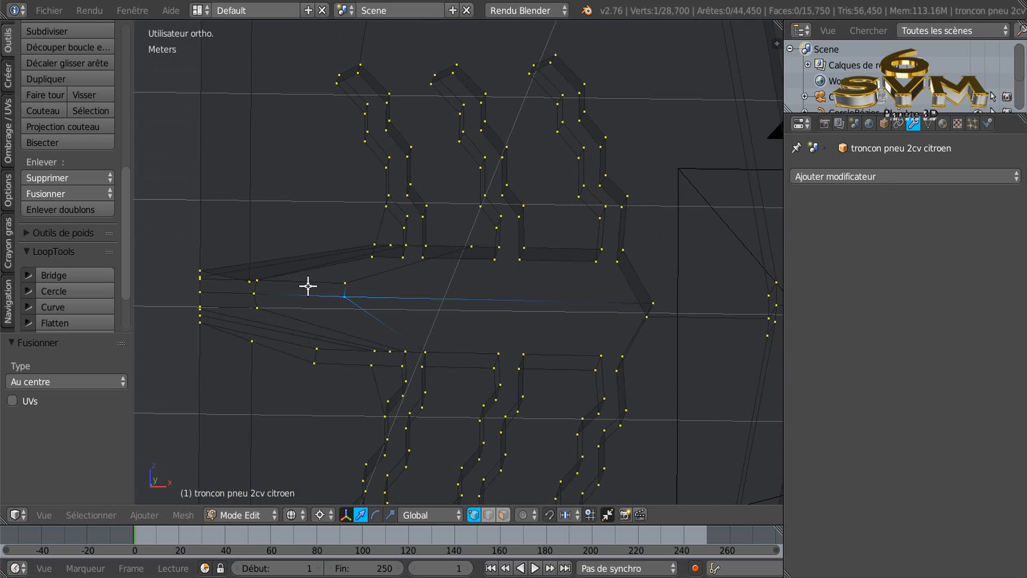
pyautogui.moveTo(260, 291); pyautogui.dragTo(284, 294, button='right')
pyautogui.rightClick(286, 295)
pyautogui.moveTo(196, 296); pyautogui.dragTo(183, 297, button='right')
pyautogui.rightClick(180, 300)
# - Select the whole seam loop again and inspect the surrounding tread in solid display
pyautogui.keyDown('alt'); pyautogui.rightClick(307, 293); pyautogui.keyUp('alt')
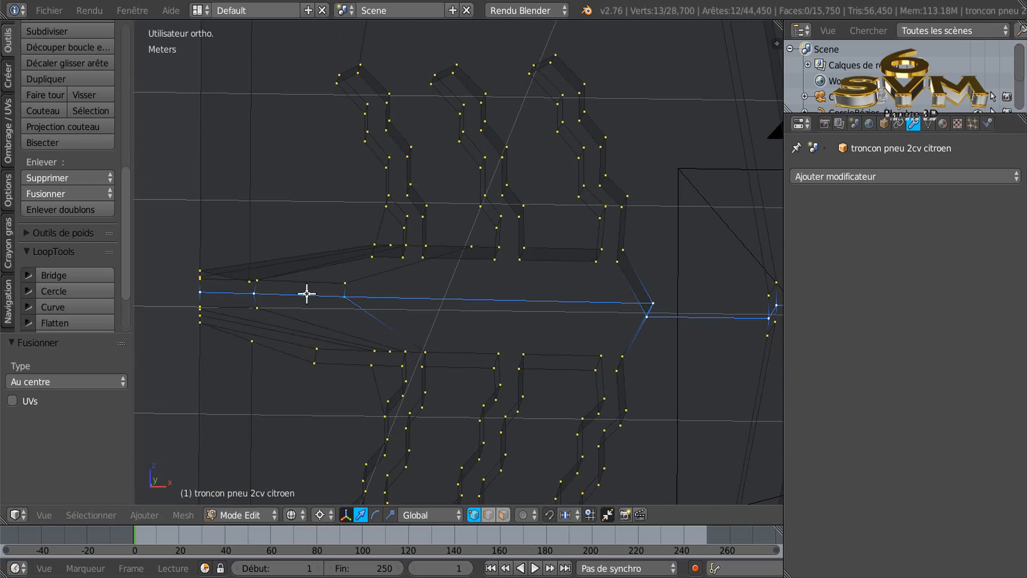
pyautogui.scroll(-8, 300, 325)
pyautogui.scroll(-3, 441, 334)
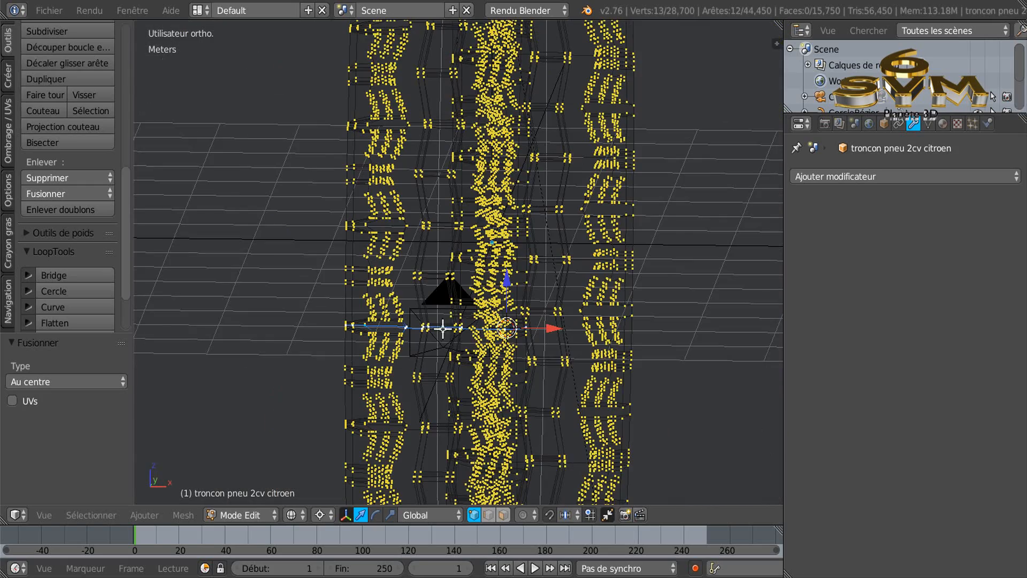
pyautogui.moveTo(508, 270); pyautogui.dragTo(559, 295, button='middle')
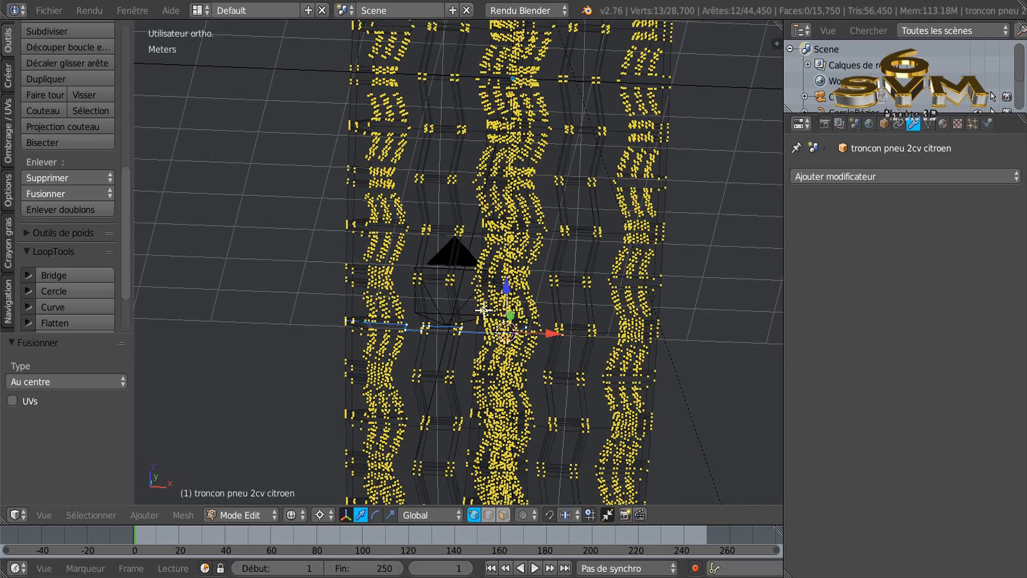
pyautogui.press('z')
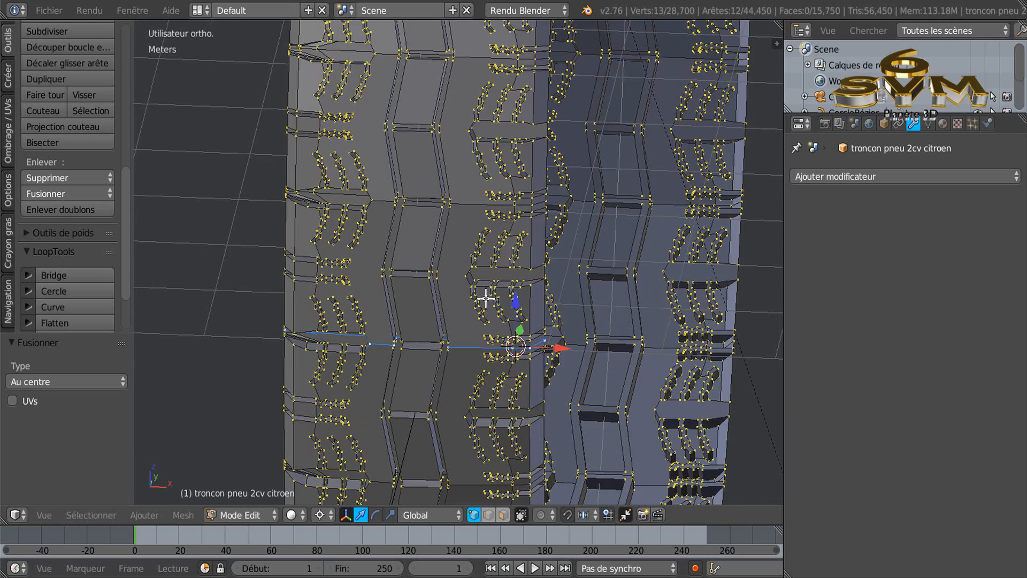
pyautogui.moveTo(495, 291); pyautogui.dragTo(563, 441, button='middle')
pyautogui.moveTo(515, 328); pyautogui.dragTo(513, 307, button='middle')
pyautogui.scroll(3, 534, 258)
pyautogui.scroll(4, 533, 257)
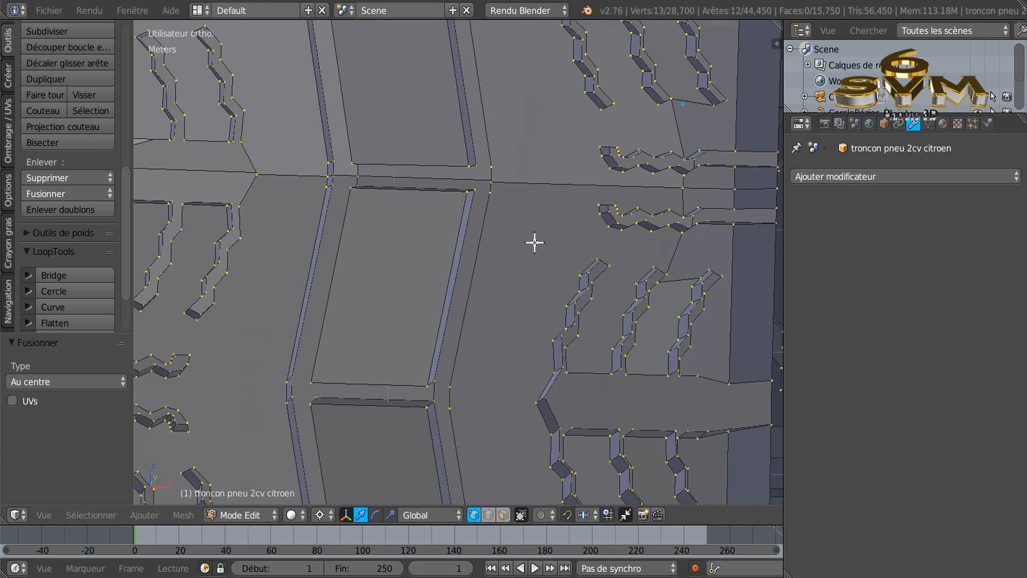
# - Select successive cross-tread loops farther along the tyre and check that each runs continuously from edge to edge
pyautogui.keyDown('alt'); pyautogui.rightClick(543, 183); pyautogui.keyUp('alt')
pyautogui.scroll(-3, 539, 216)
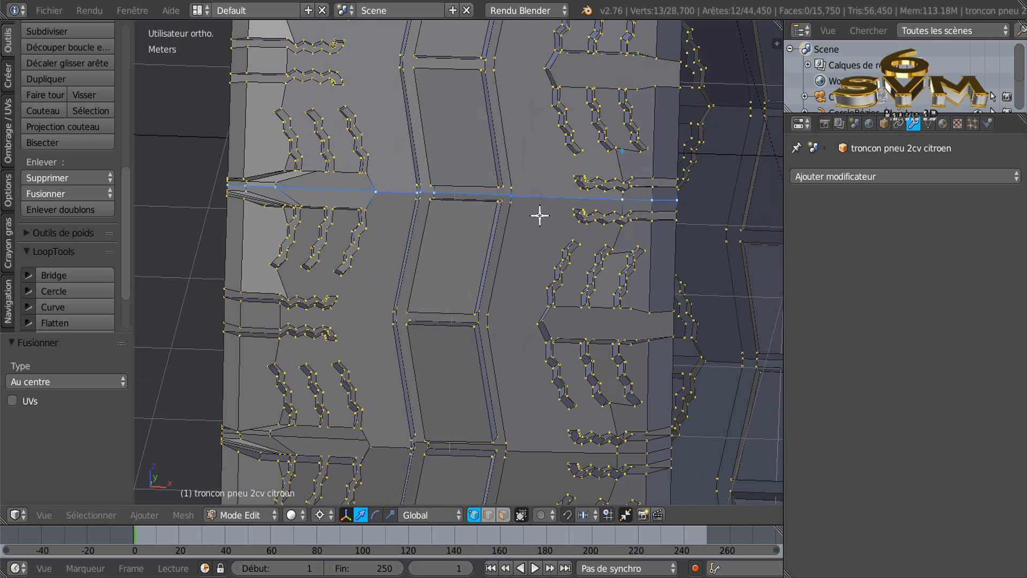
pyautogui.keyDown('shift'); pyautogui.moveTo(562, 145); pyautogui.dragTo(555, 396, button='middle'); pyautogui.keyUp('shift')
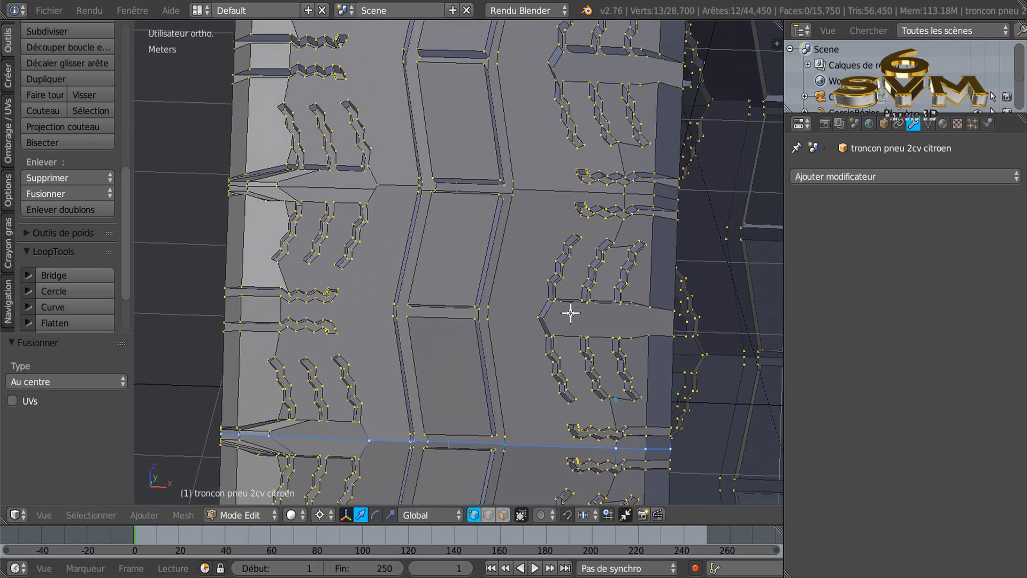
pyautogui.keyDown('alt'); pyautogui.rightClick(548, 197); pyautogui.keyUp('alt')
pyautogui.keyDown('alt'); pyautogui.scroll(-1, 546, 212); pyautogui.keyUp('alt')
pyautogui.scroll(-3, 546, 213)
pyautogui.keyDown('shift'); pyautogui.moveTo(557, 144); pyautogui.dragTo(543, 319, button='middle'); pyautogui.keyUp('shift')
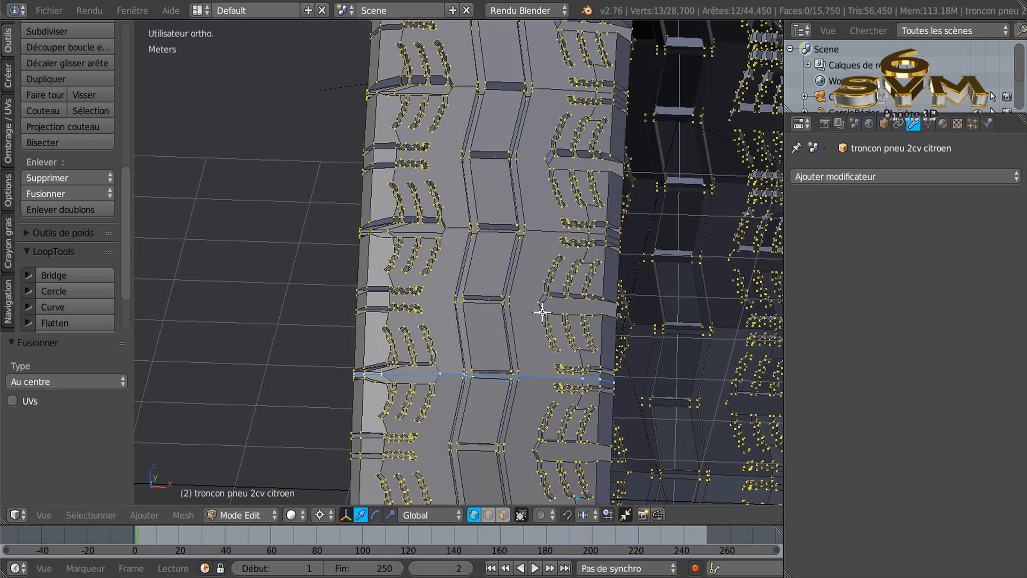
pyautogui.keyDown('alt'); pyautogui.rightClick(535, 235); pyautogui.keyUp('alt')
pyautogui.moveTo(544, 221); pyautogui.dragTo(545, 200, button='right')
pyautogui.rightClick(545, 199)
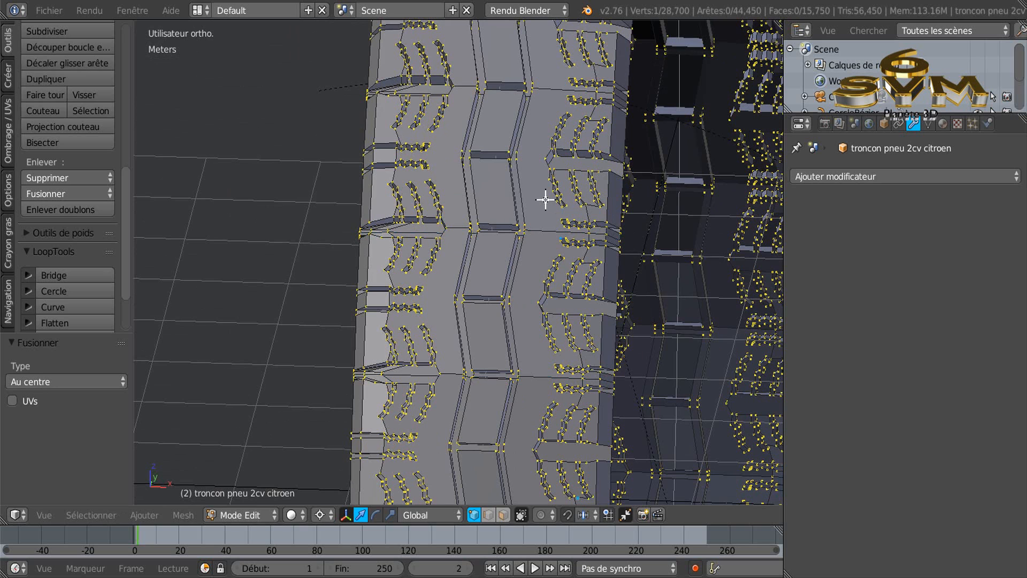
# - Test the vertices at the groove corner and tread edge of a neighbouring section junction for duplicates
pyautogui.scroll(1, 547, 212)
pyautogui.scroll(5, 548, 212)
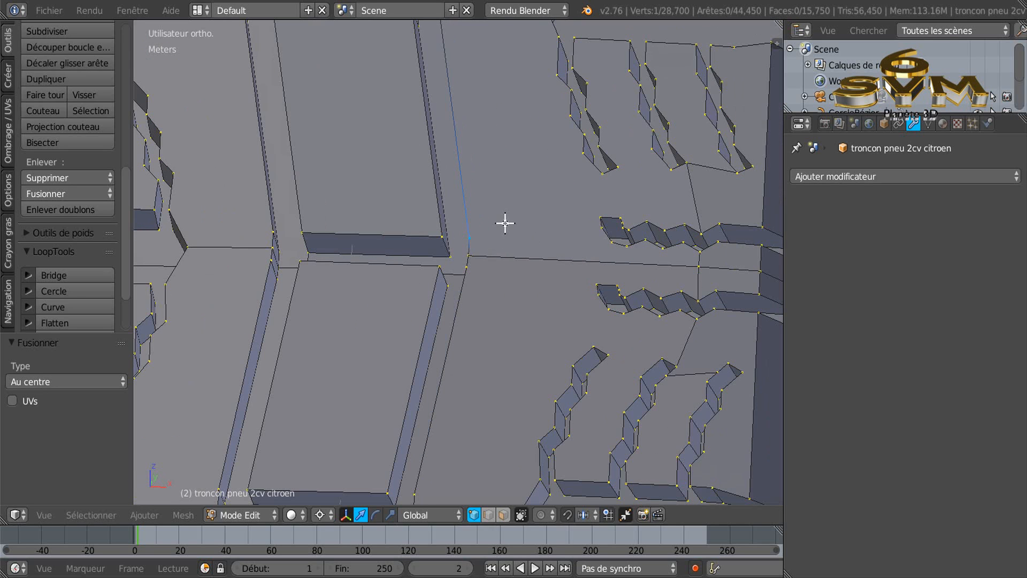
pyautogui.moveTo(495, 264); pyautogui.dragTo(571, 284, button='middle')
pyautogui.moveTo(474, 269); pyautogui.dragTo(506, 280, button='right')
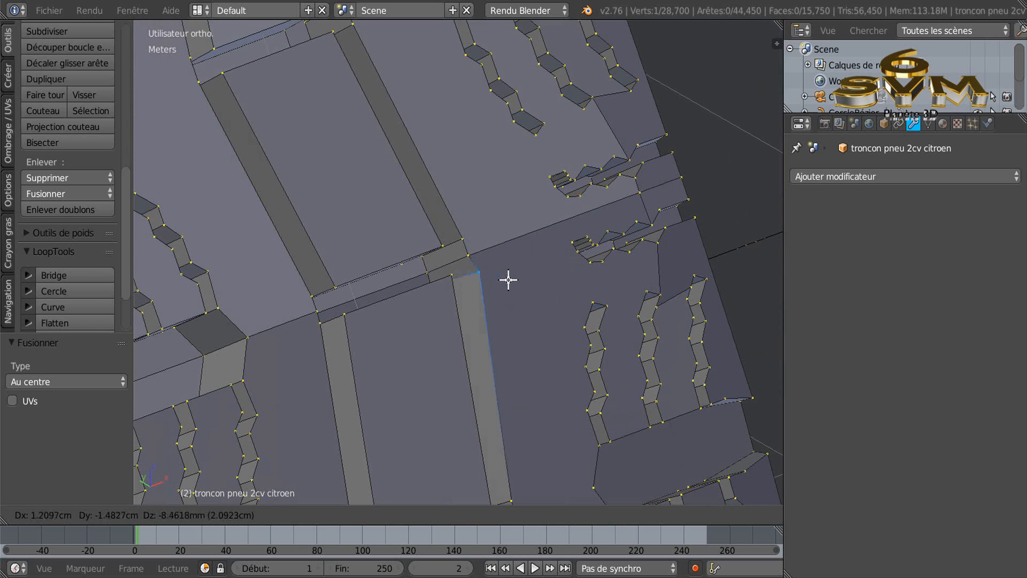
pyautogui.rightClick(508, 277)
pyautogui.moveTo(474, 239)
pyautogui.mouseDown(button='right')
pyautogui.moveTo(491, 220)
pyautogui.moveTo(506, 262)
pyautogui.moveTo(489, 196)
pyautogui.moveTo(472, 282)
pyautogui.moveTo(500, 263)
pyautogui.moveTo(499, 230)
pyautogui.moveTo(473, 254)
pyautogui.mouseUp(button='right')
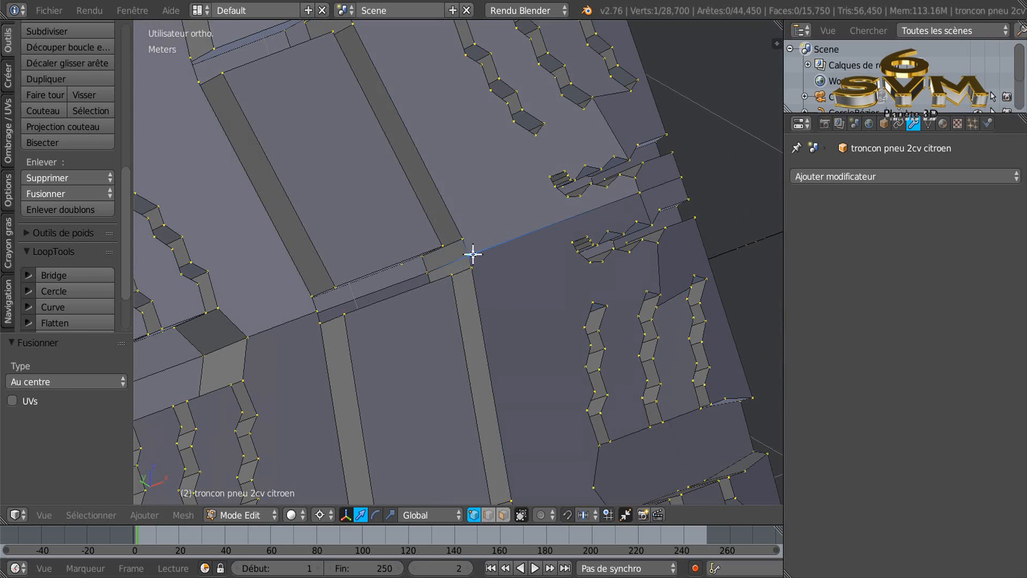
pyautogui.rightClick(406, 286)
pyautogui.rightClick(680, 185)
# - Switch to edge selection and check the junction edges on both sides of the central groove for continuity
pyautogui.moveTo(595, 262); pyautogui.dragTo(497, 321, button='middle')
pyautogui.click(488, 514)
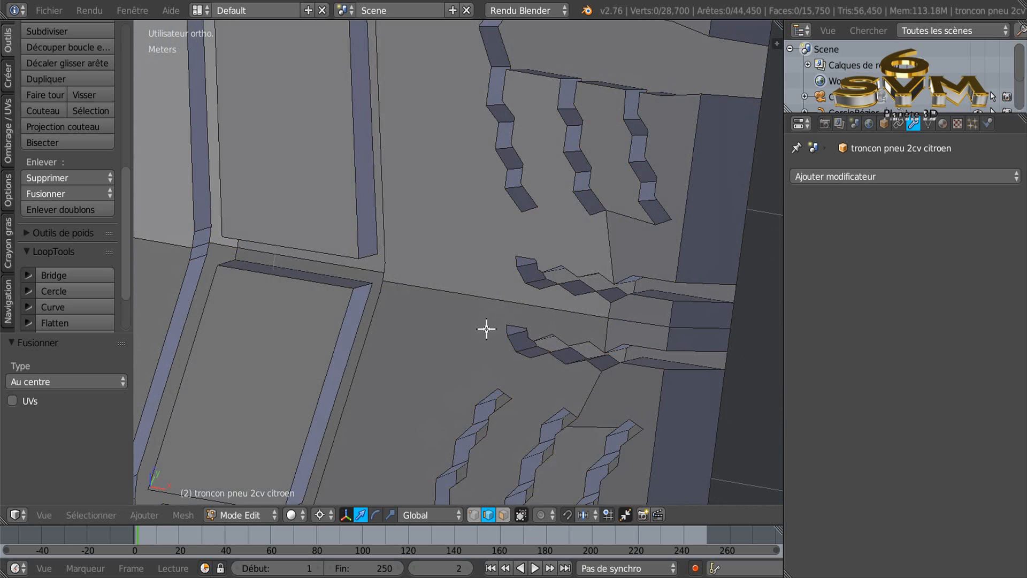
pyautogui.rightClick(479, 304)
pyautogui.press('g')
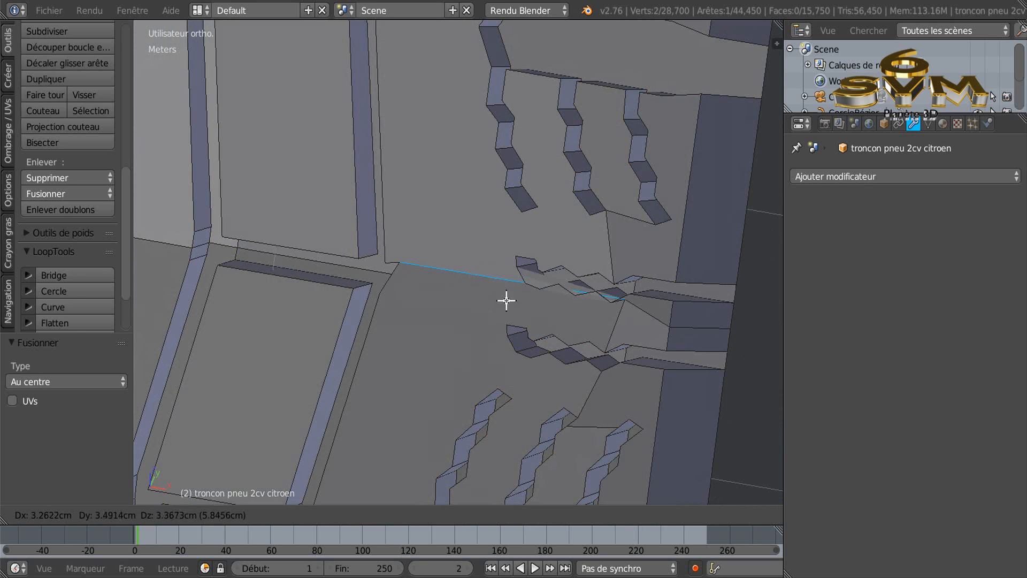
pyautogui.rightClick(531, 300)
pyautogui.moveTo(416, 341); pyautogui.dragTo(493, 342, button='middle')
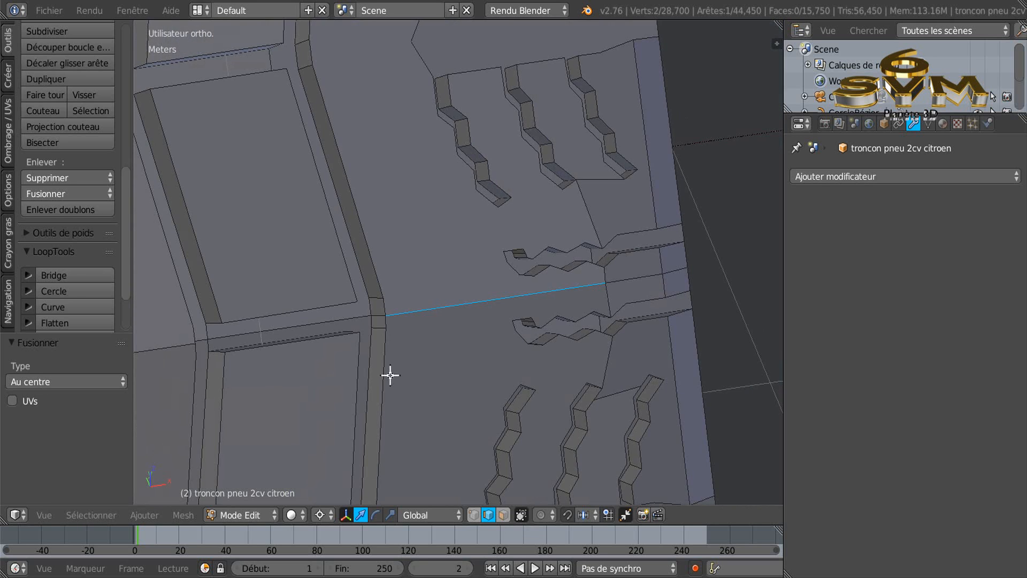
pyautogui.keyDown('shift'); pyautogui.moveTo(389, 374); pyautogui.dragTo(649, 295, button='middle'); pyautogui.keyUp('shift')
pyautogui.rightClick(463, 254)
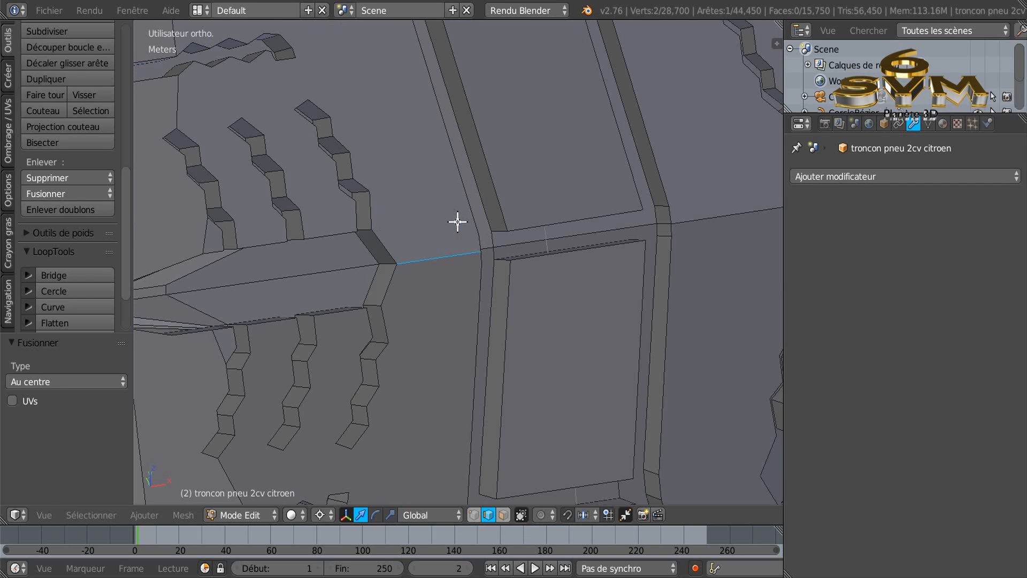
# - Return to Object mode and set the viewport shading to Material
pyautogui.scroll(-5, 449, 264)
pyautogui.moveTo(619, 292); pyautogui.dragTo(613, 323, button='middle')
pyautogui.scroll(-4, 468, 362)
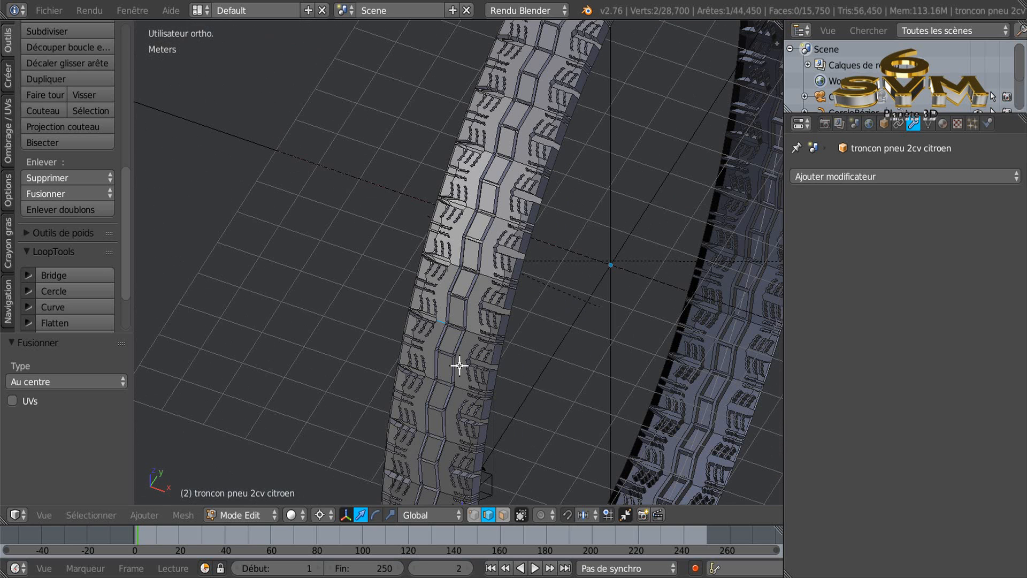
pyautogui.moveTo(450, 369); pyautogui.dragTo(463, 367, button='middle')
pyautogui.press('z')
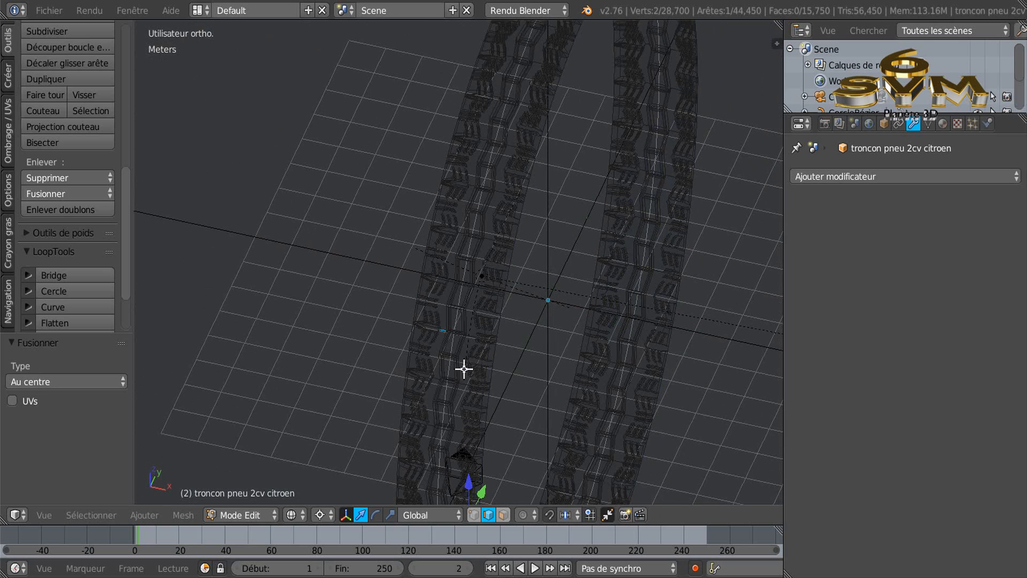
pyautogui.press('Tab')
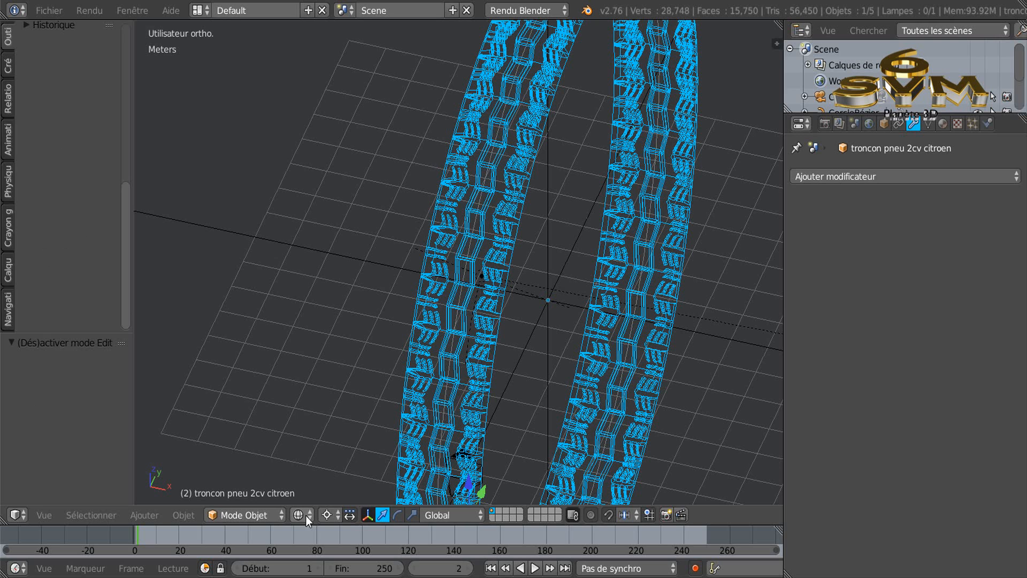
pyautogui.press('z')
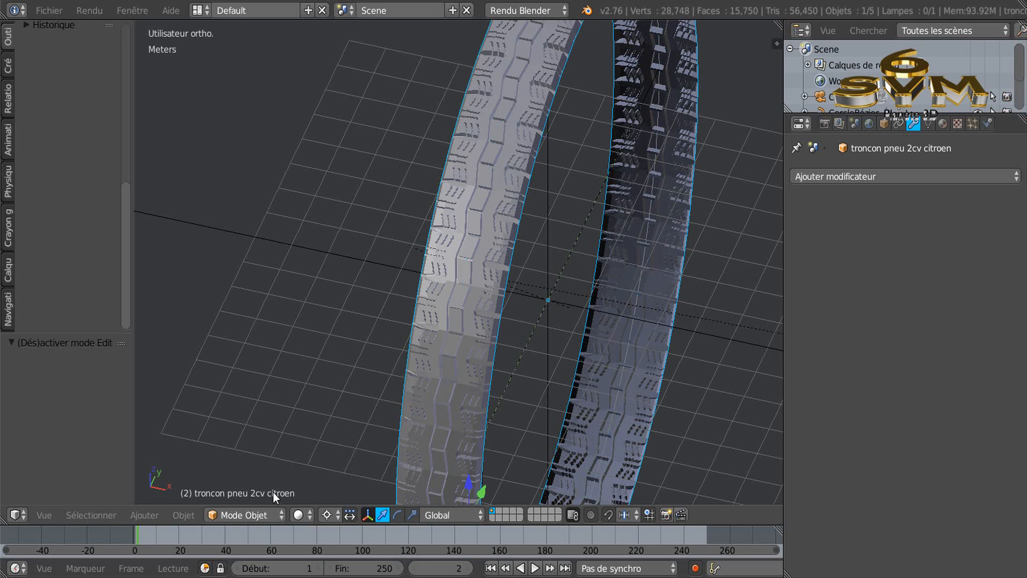
pyautogui.click(301, 514)
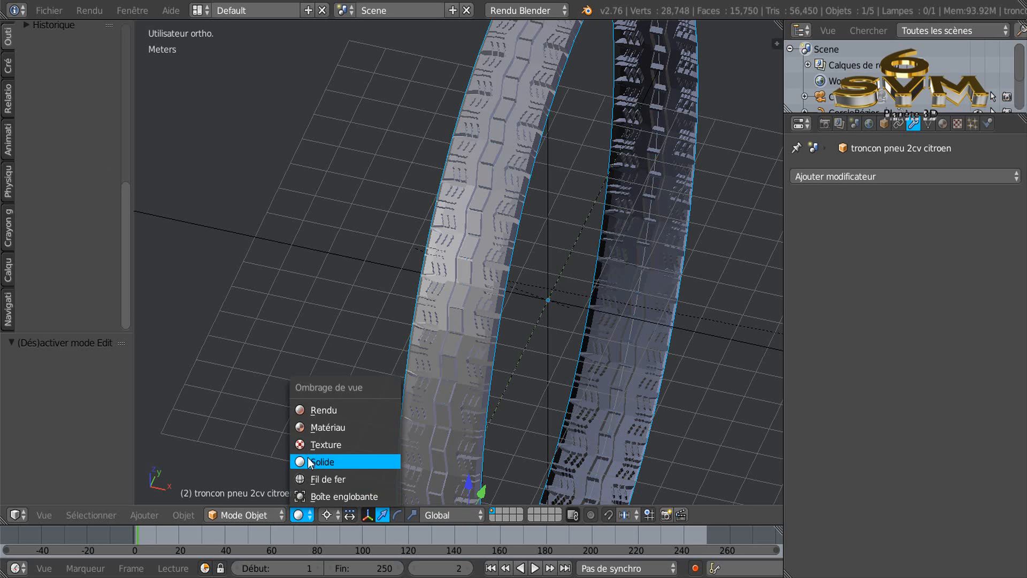
pyautogui.click(316, 428)
pyautogui.click(903, 179)
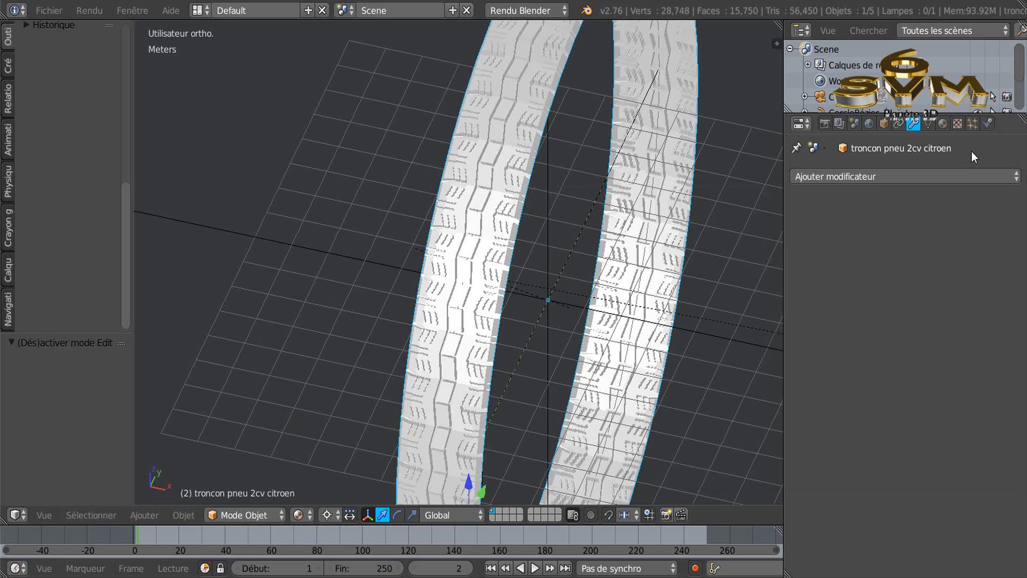
# - Create a new material for the tyre tread and make it shadeless
pyautogui.click(942, 123)
pyautogui.click(896, 227)
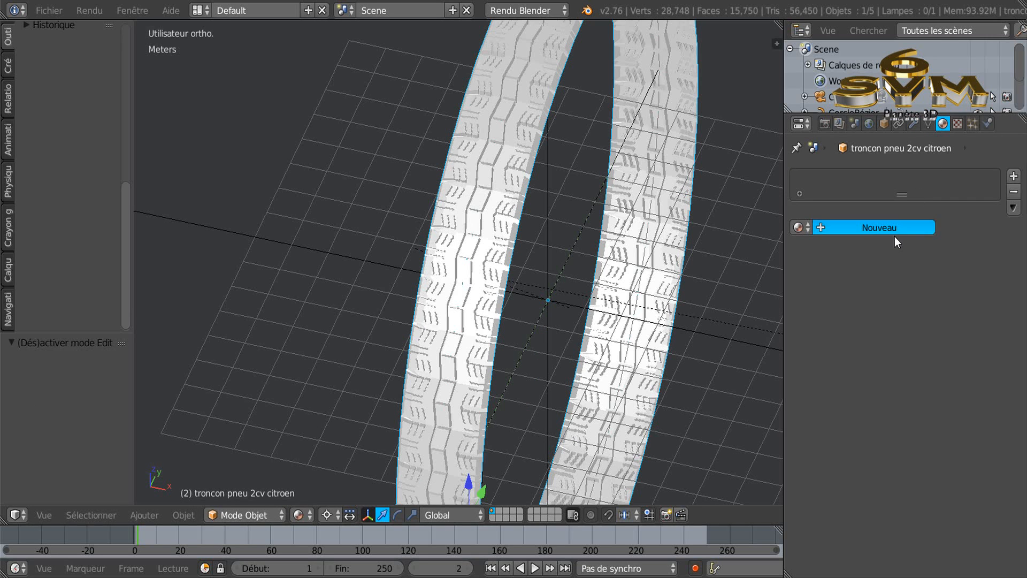
pyautogui.scroll(-5, 904, 321)
pyautogui.click(911, 431)
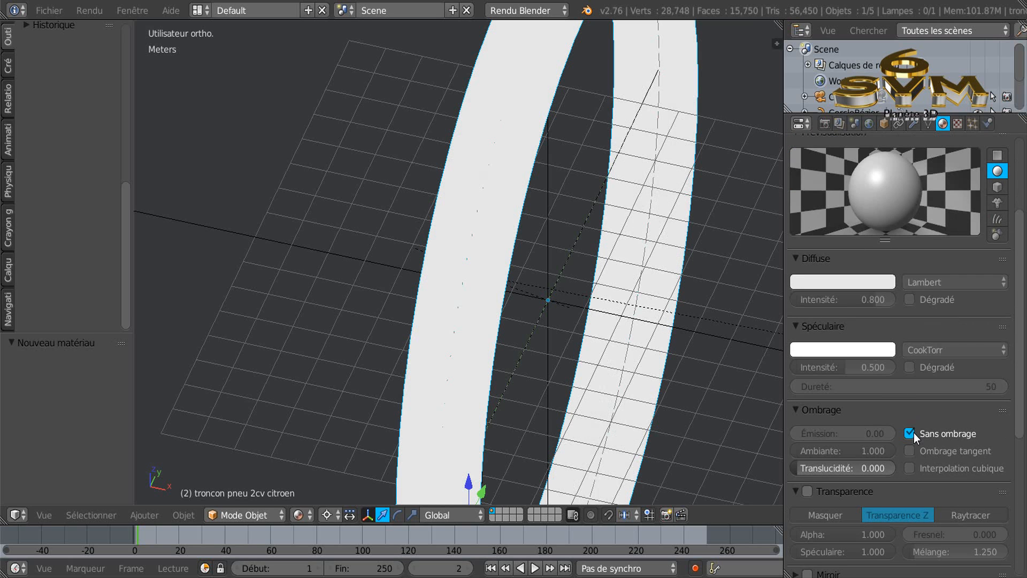
# - Add a new texture to the material and load the "Texture Bande" image ending in "15 2CV SVM6.png" from the Documents folder
pyautogui.click(953, 123)
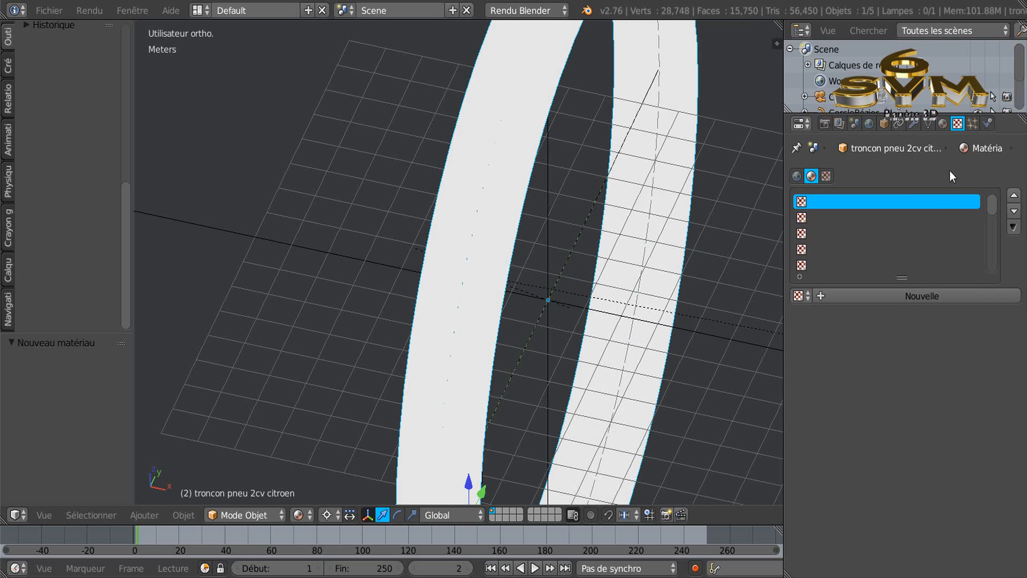
pyautogui.click(921, 294)
pyautogui.click(942, 405)
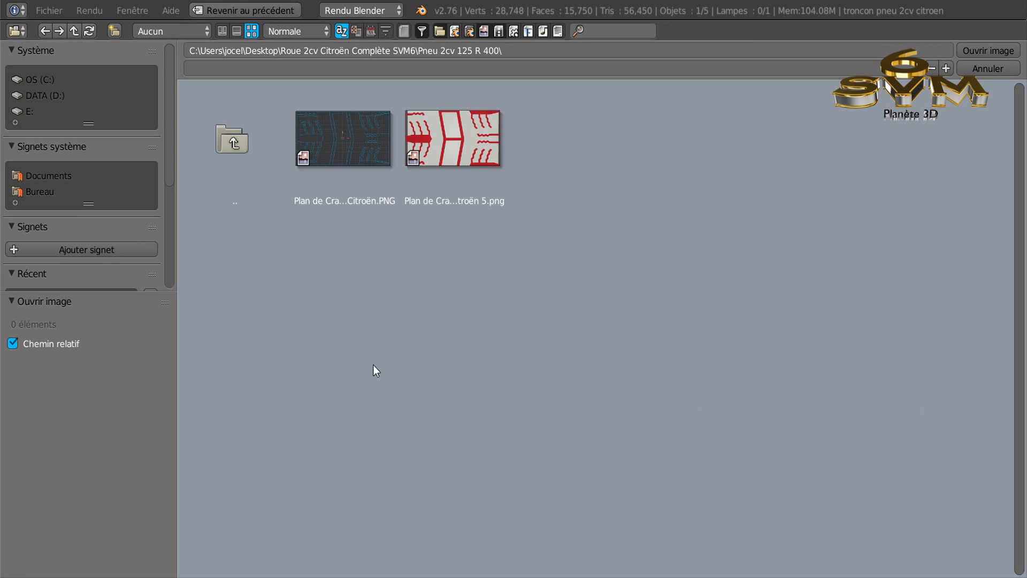
pyautogui.scroll(-5, 38, 173)
pyautogui.click(56, 192)
pyautogui.click(298, 163)
pyautogui.click(978, 51)
# - Set the tread texture's mapping coordinates to Normale
pyautogui.scroll(-10, 955, 324)
pyautogui.click(948, 409)
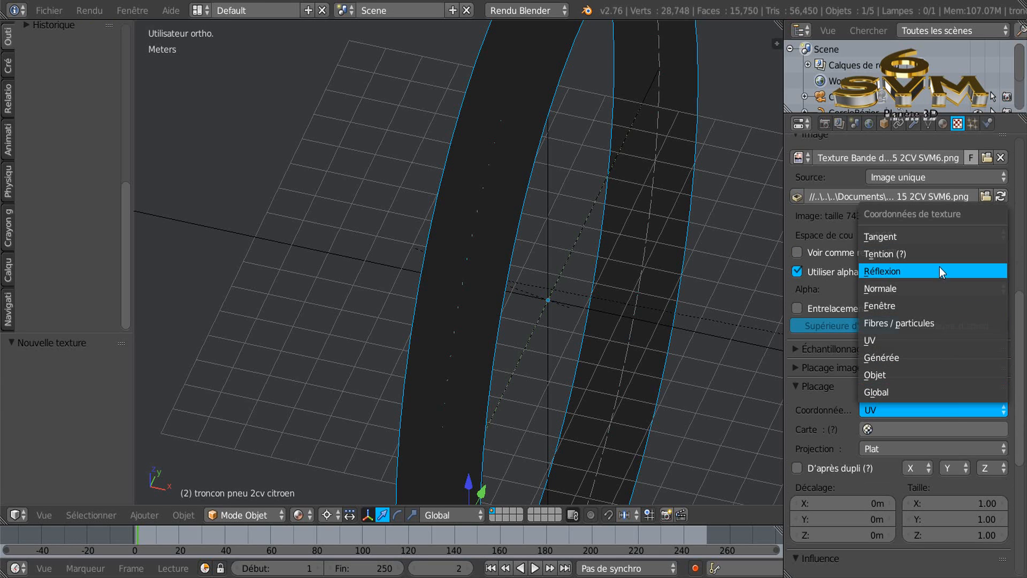
pyautogui.click(939, 288)
pyautogui.scroll(2, 1019, 294)
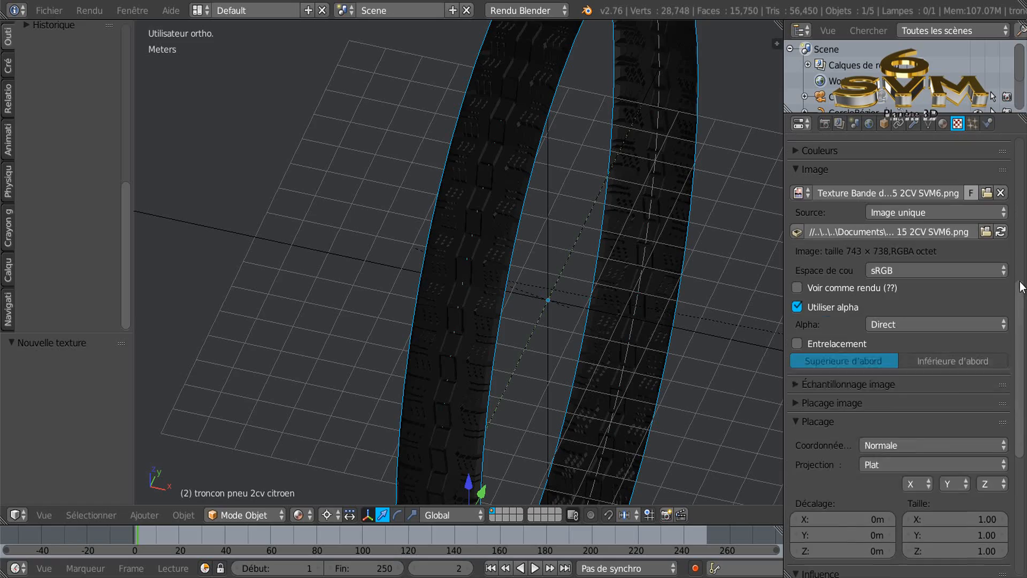
pyautogui.scroll(1, 1018, 286)
# - Select the Bézier circle running along the inside of the tyre tread and delete it
pyautogui.moveTo(595, 281); pyautogui.dragTo(318, 252, button='middle')
pyautogui.moveTo(526, 345); pyautogui.dragTo(571, 311, button='middle')
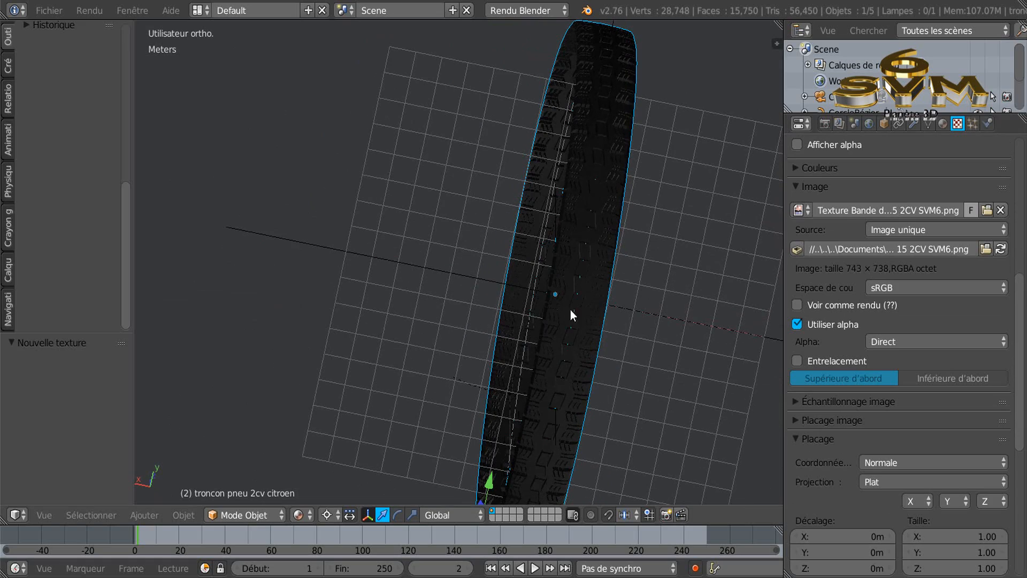
pyautogui.moveTo(575, 397); pyautogui.dragTo(535, 377, button='middle')
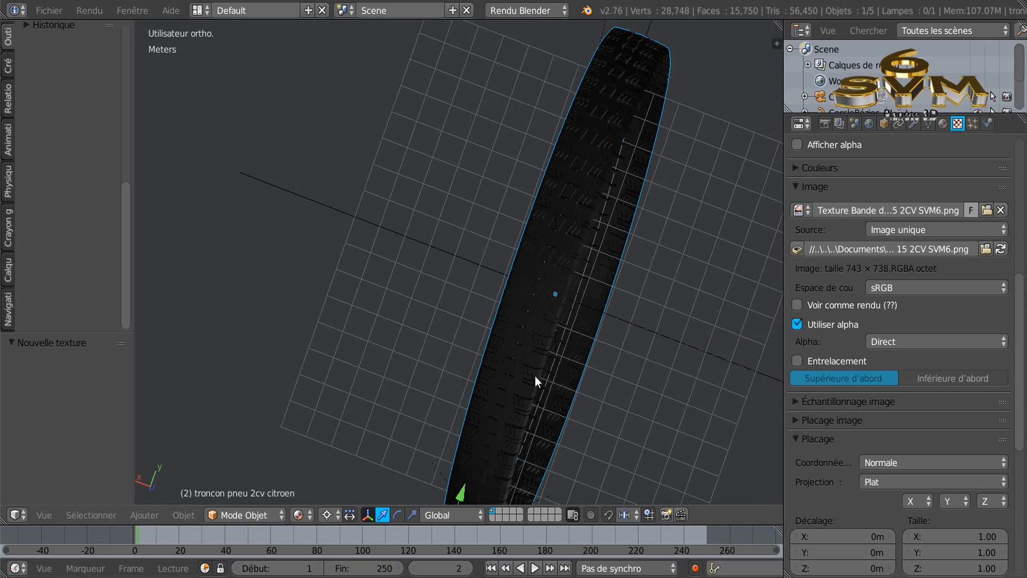
pyautogui.moveTo(488, 425); pyautogui.dragTo(576, 342, button='middle')
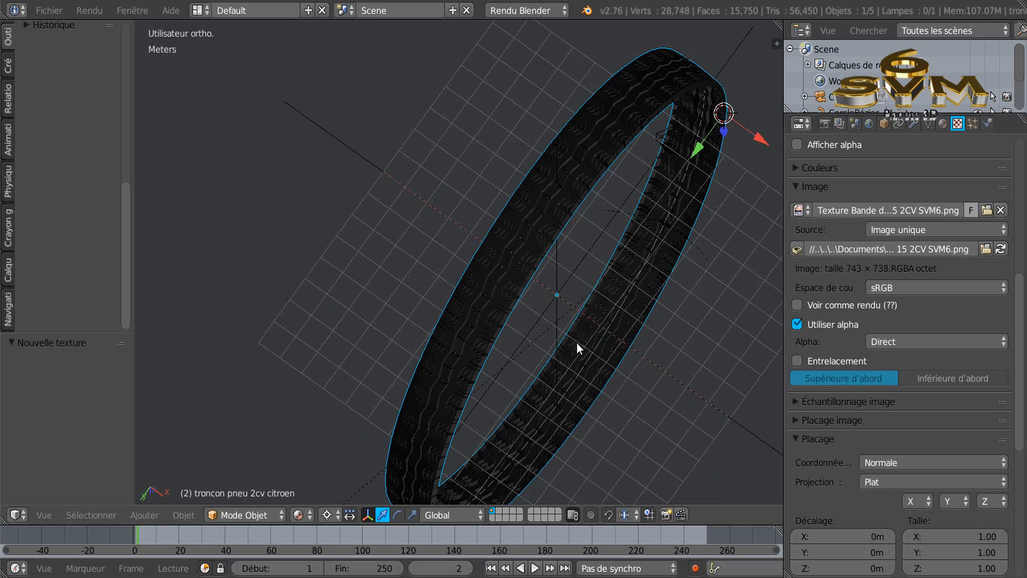
pyautogui.scroll(5, 467, 315)
pyautogui.moveTo(520, 301); pyautogui.dragTo(251, 322, button='middle')
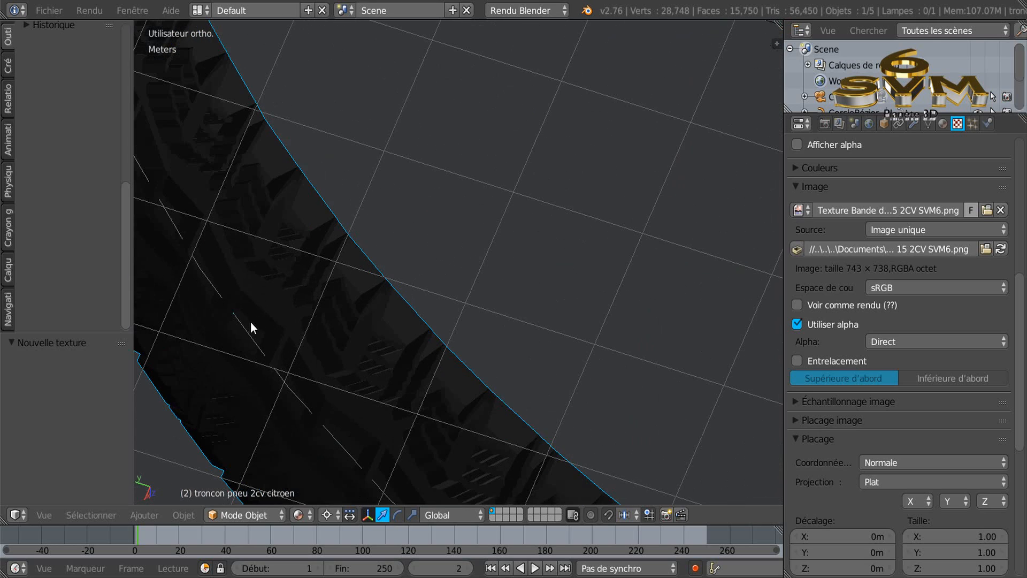
pyautogui.rightClick(248, 326)
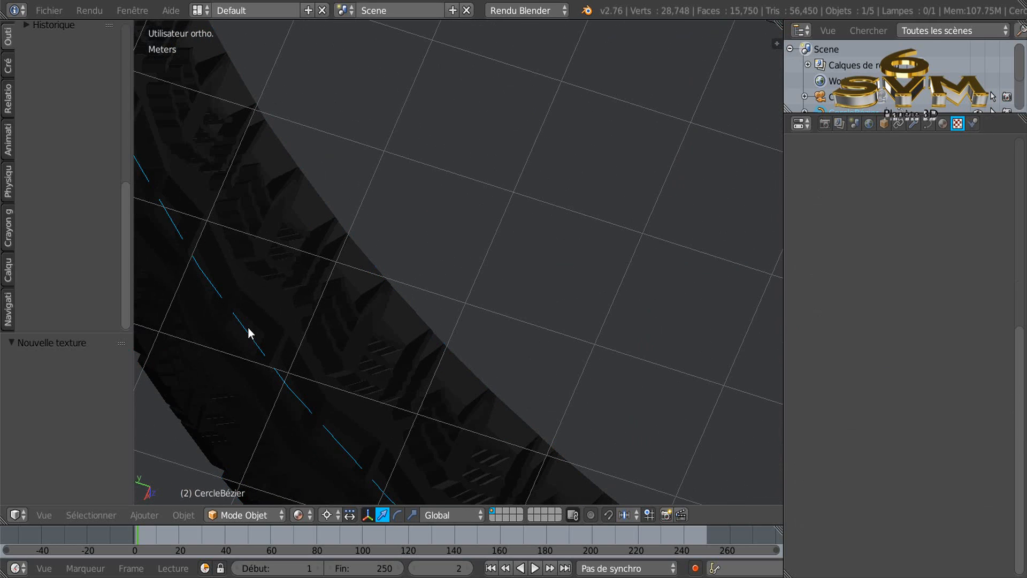
pyautogui.press('x')
pyautogui.click(566, 238)
pyautogui.scroll(-8, 530, 270)
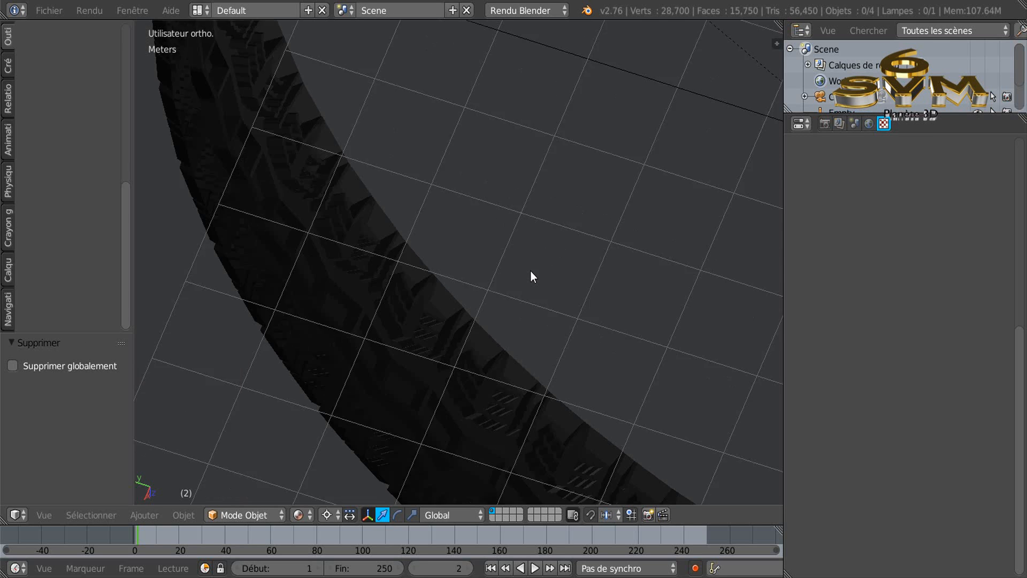
# - Switch to the right orthographic view of the whole tyre and set the pivot point to Origines individuelles
pyautogui.moveTo(489, 291); pyautogui.dragTo(587, 207, button='middle')
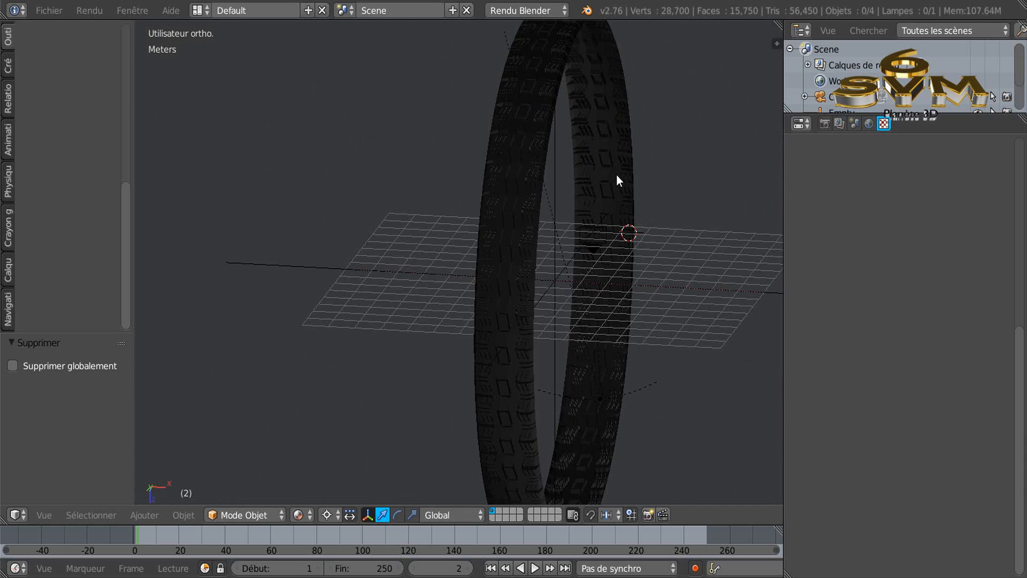
pyautogui.moveTo(616, 179); pyautogui.dragTo(554, 201, button='middle')
pyautogui.press('KP_1')
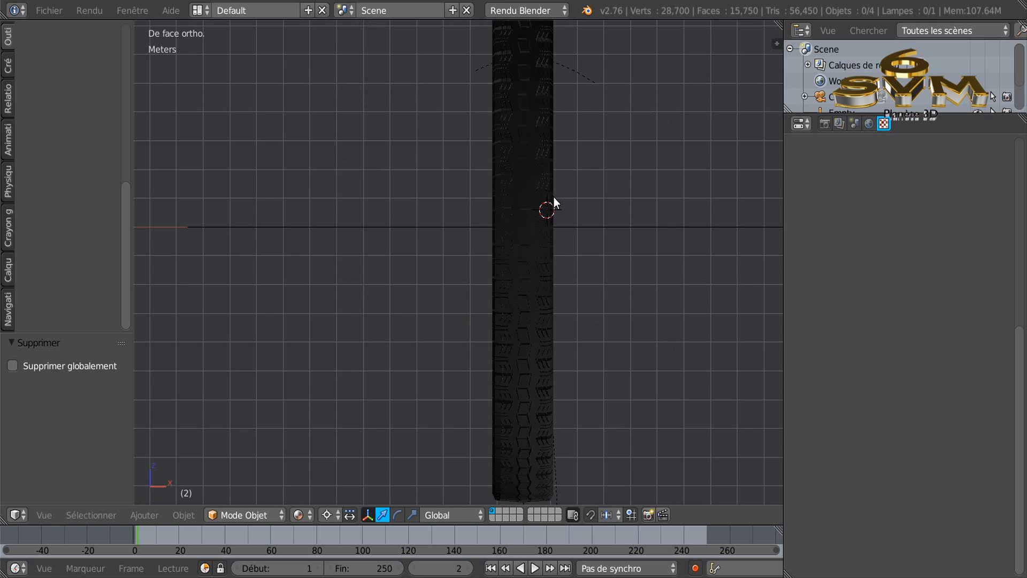
pyautogui.press('KP_3')
pyautogui.scroll(-4, 557, 202)
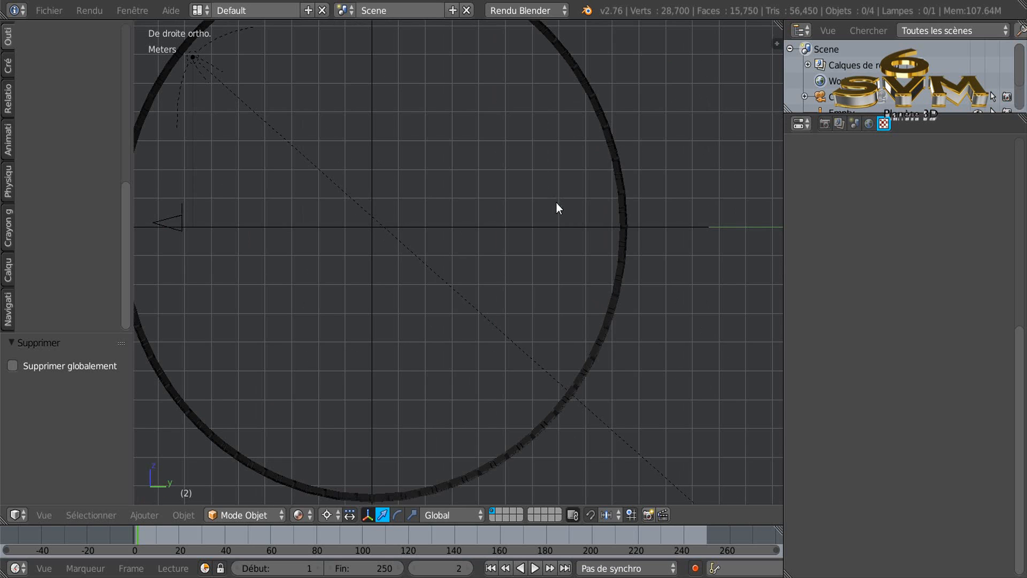
pyautogui.keyDown('shift'); pyautogui.moveTo(580, 231); pyautogui.dragTo(601, 284, button='middle'); pyautogui.keyUp('shift')
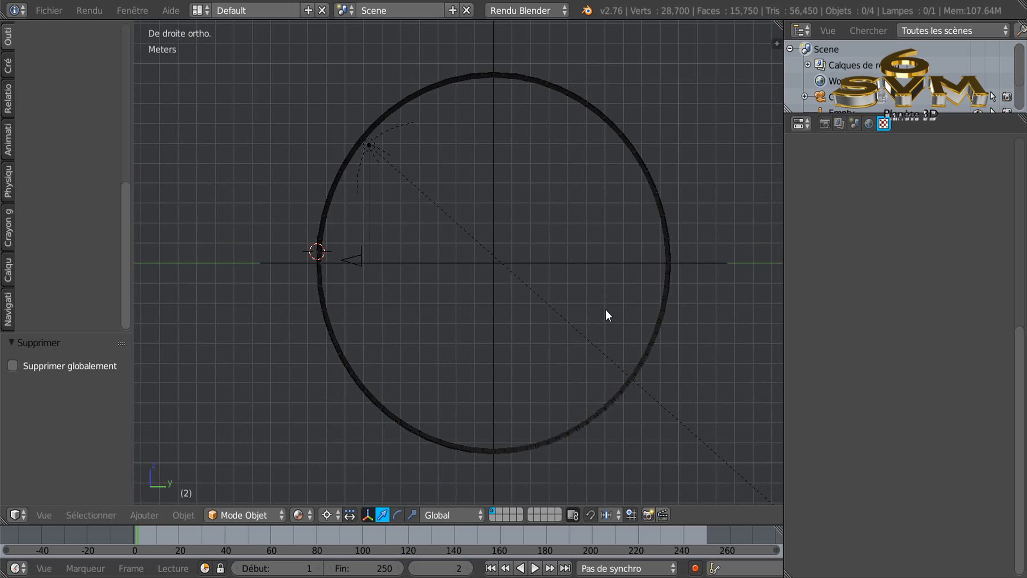
pyautogui.click(323, 514)
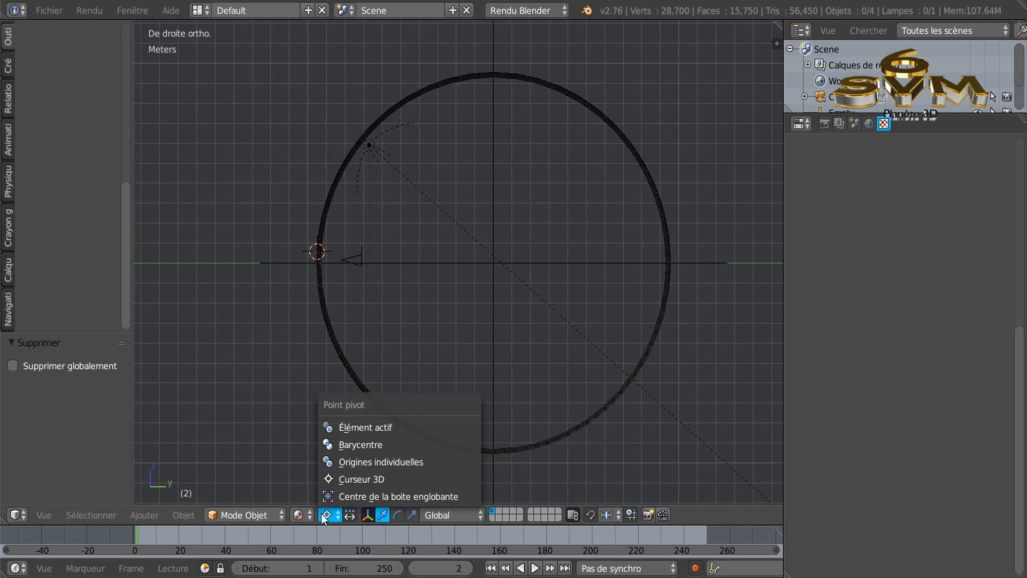
pyautogui.click(349, 460)
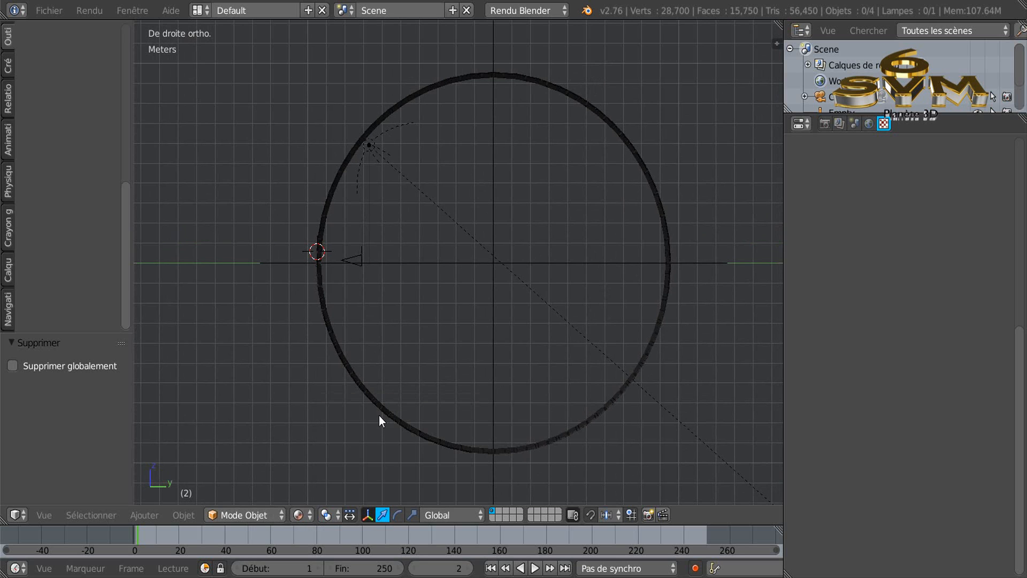
# - Select the tyre tread and rotate it freely about its centre in the side view by about 1522°
pyautogui.rightClick(669, 220)
pyautogui.click(397, 514)
pyautogui.moveTo(550, 275); pyautogui.dragTo(444, 286)
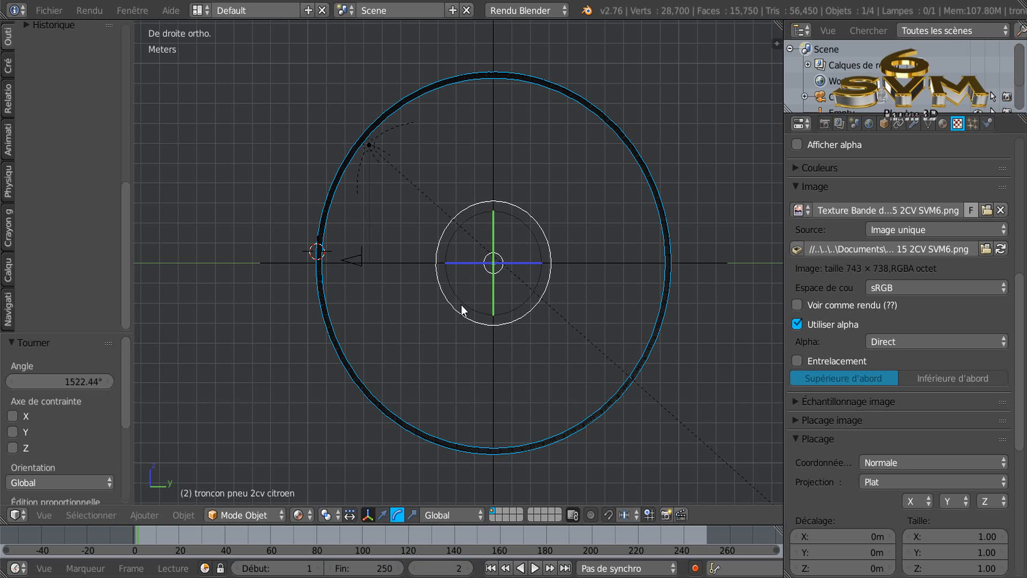
pyautogui.moveTo(413, 310); pyautogui.dragTo(511, 322, button='middle')
pyautogui.scroll(3, 511, 322)
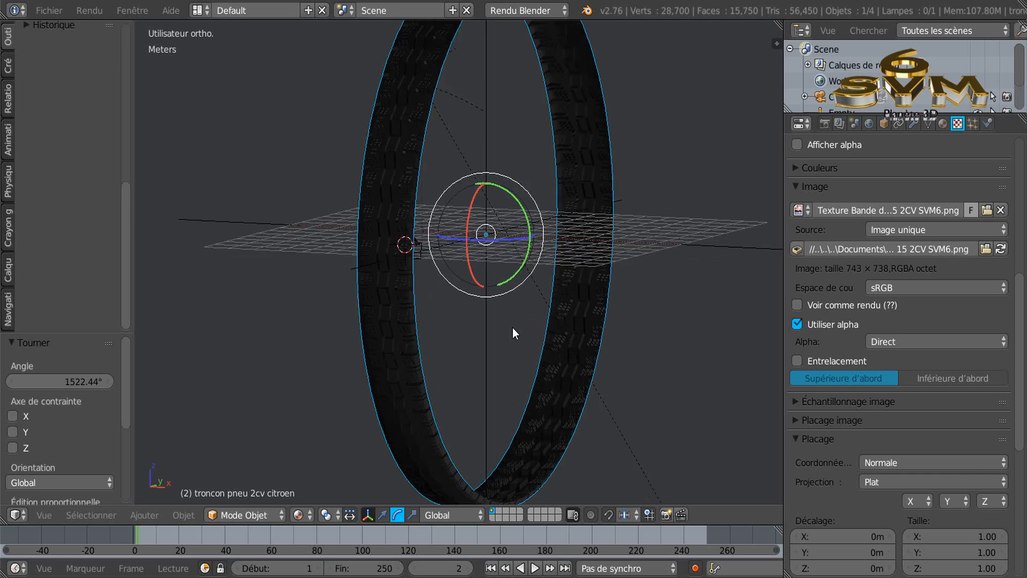
pyautogui.scroll(-3, 512, 327)
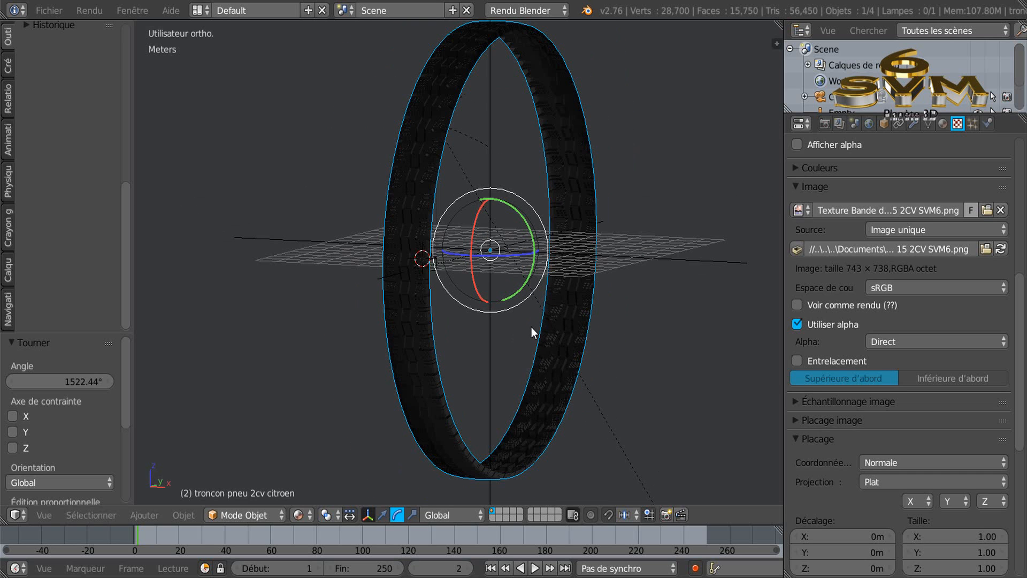
# - In the right orthographic view, enlarge the 3D viewport and reveal the background image settings in a widened properties sidebar
pyautogui.press('KP_3')
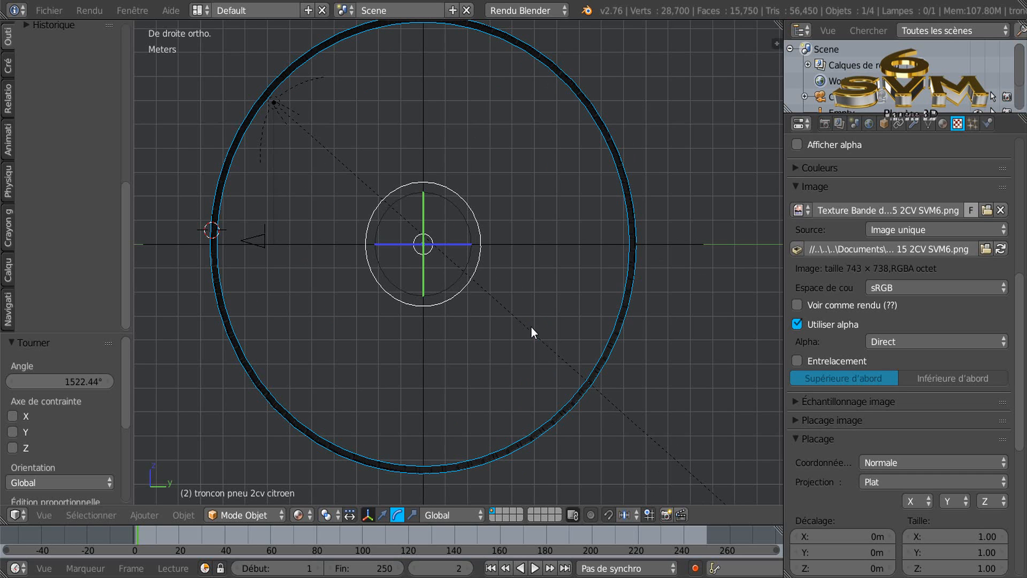
pyautogui.moveTo(783, 236); pyautogui.dragTo(928, 238)
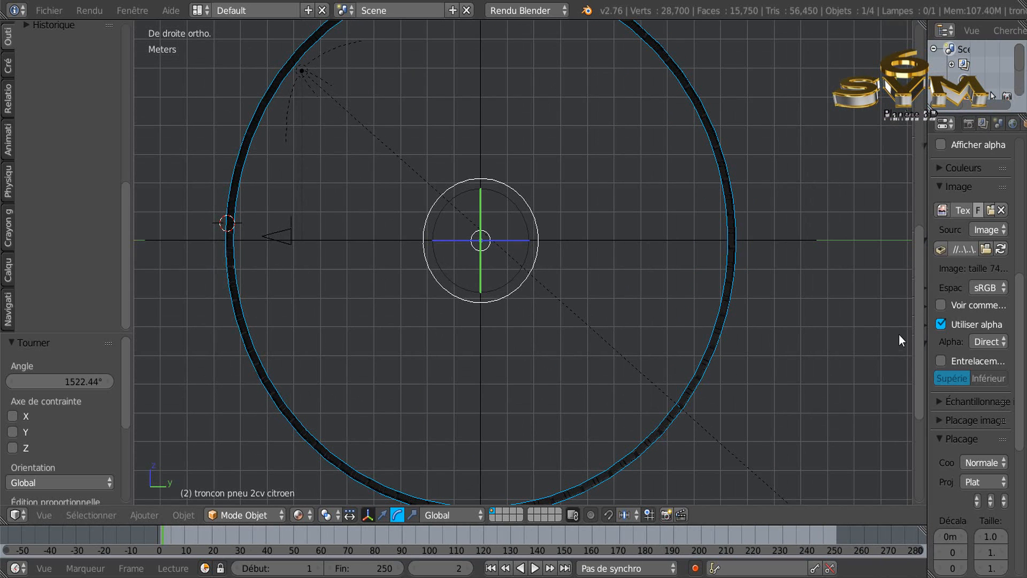
pyautogui.press('n')
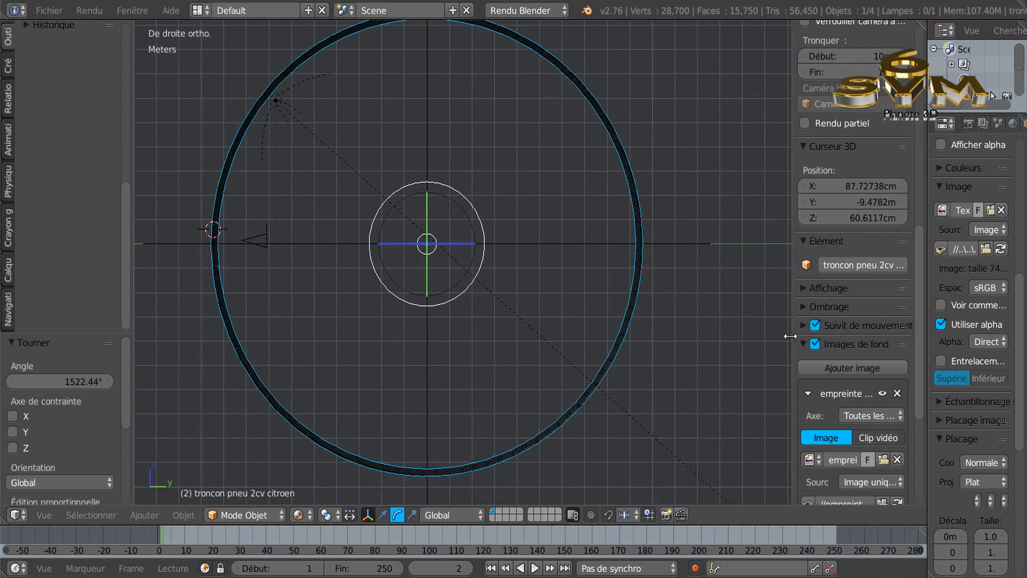
pyautogui.moveTo(916, 317); pyautogui.dragTo(916, 393)
pyautogui.moveTo(795, 359); pyautogui.dragTo(728, 352)
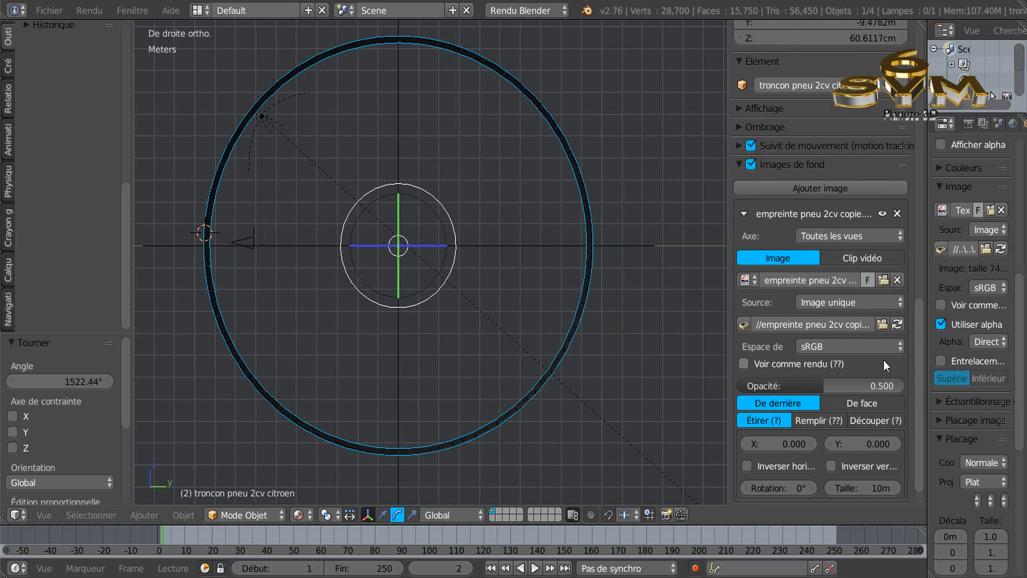
# - Replace the background image with the "Tronçon Pneu" picture ending in "400 69S.png" and raise its opacity to 0.989
pyautogui.click(883, 279)
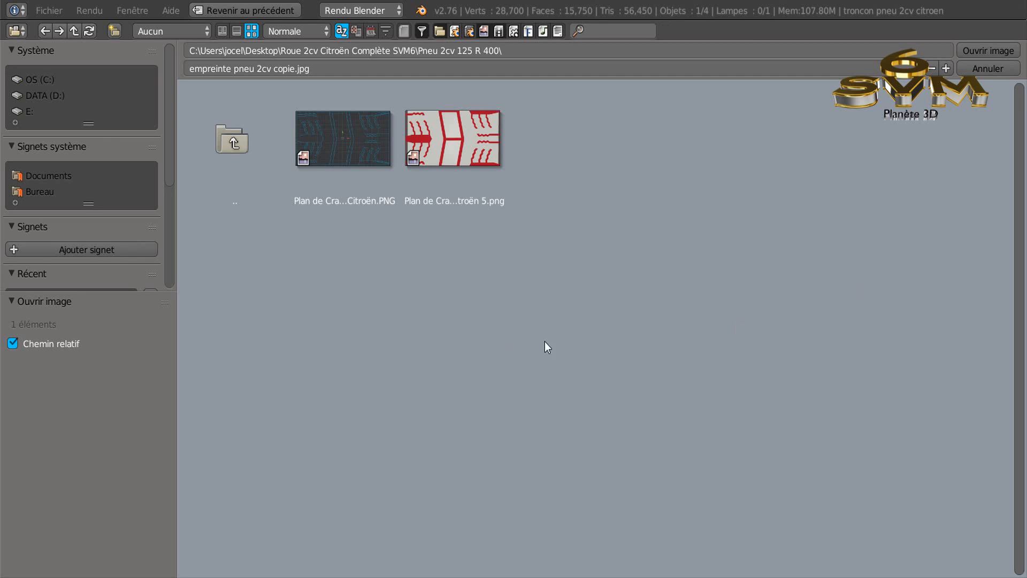
pyautogui.click(33, 197)
pyautogui.click(355, 261)
pyautogui.click(969, 52)
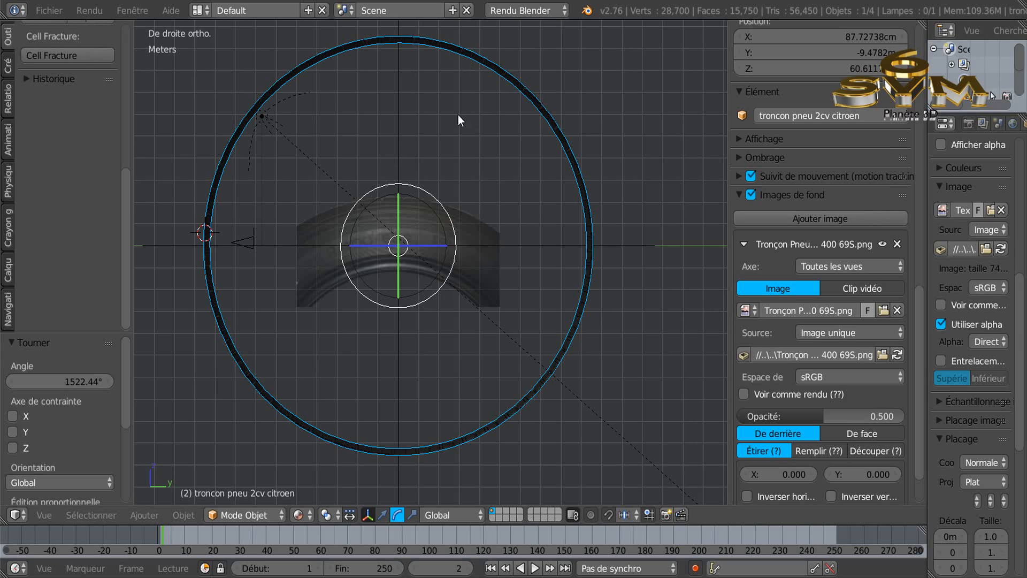
pyautogui.moveTo(823, 416); pyautogui.dragTo(903, 416)
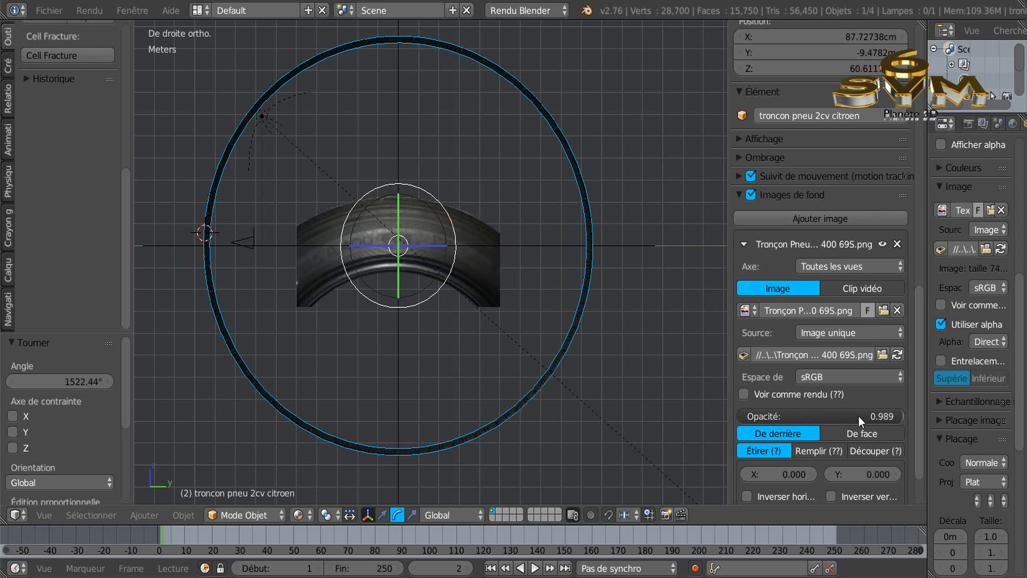
# - Raise the background image to a vertical offset of 13.000 to align the photographed tyre section with the top of the tread ring
pyautogui.scroll(-3, 921, 369)
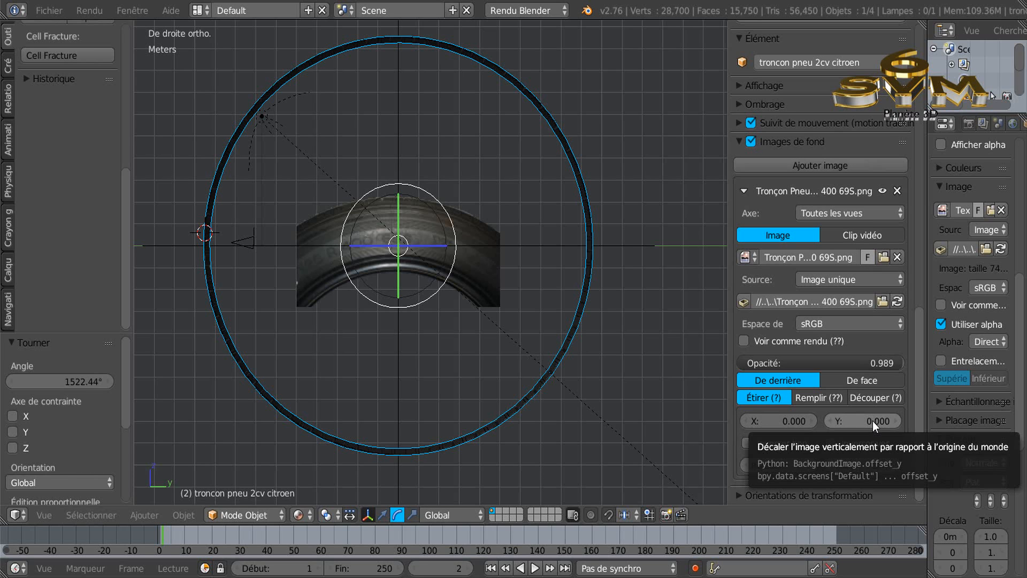
pyautogui.moveTo(872, 422); pyautogui.dragTo(918, 422)
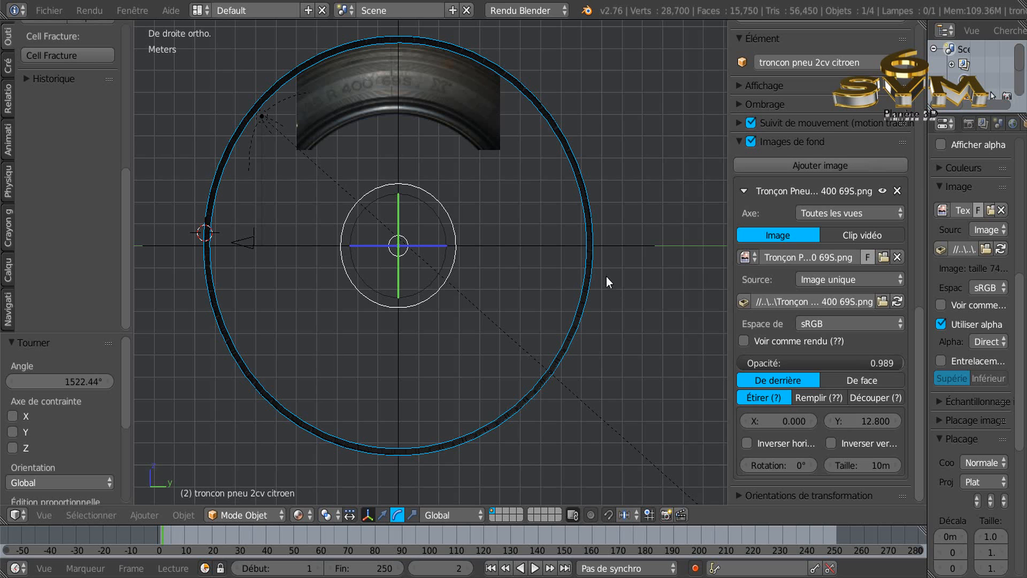
pyautogui.scroll(6, 492, 241)
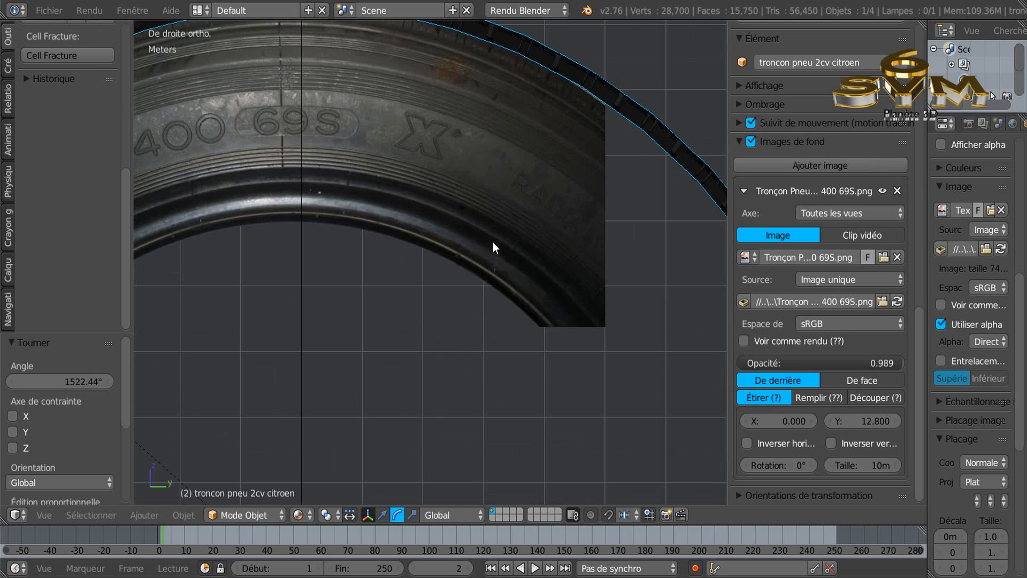
pyautogui.scroll(-1, 492, 242)
pyautogui.keyDown('shift'); pyautogui.moveTo(517, 274); pyautogui.dragTo(600, 373, button='middle'); pyautogui.keyUp('shift')
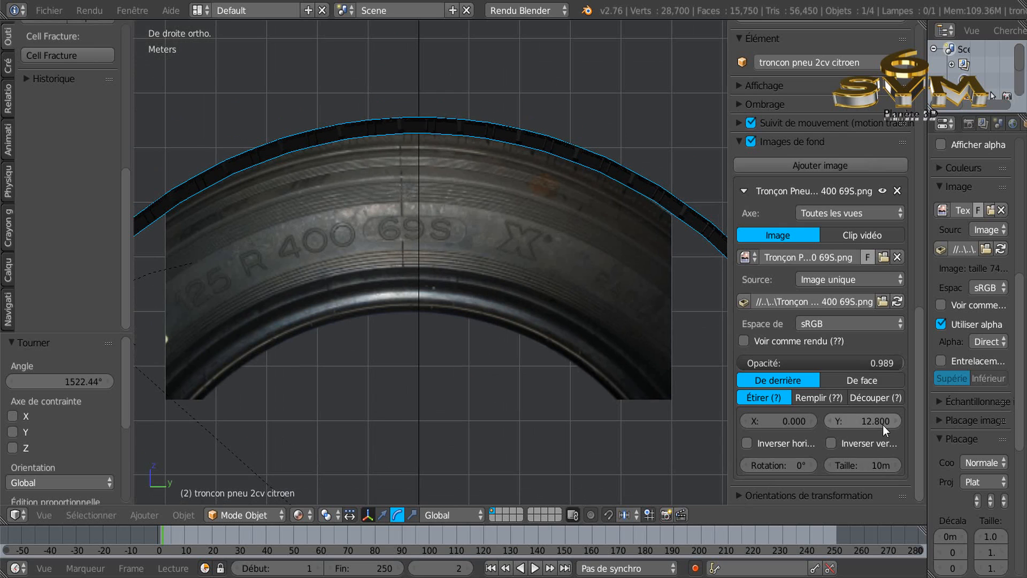
pyautogui.click(896, 419)
pyautogui.click(897, 419)
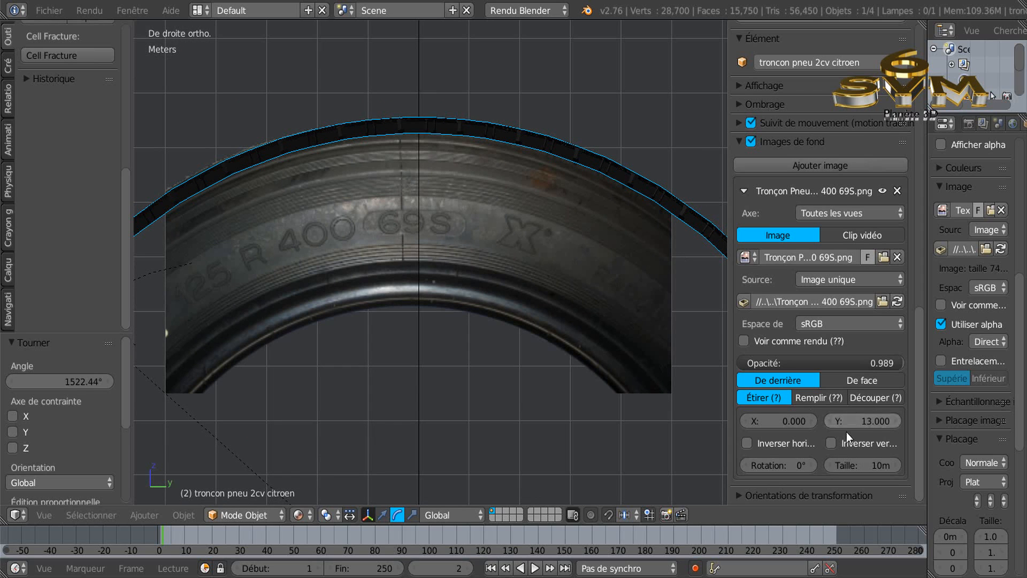
pyautogui.click(897, 421)
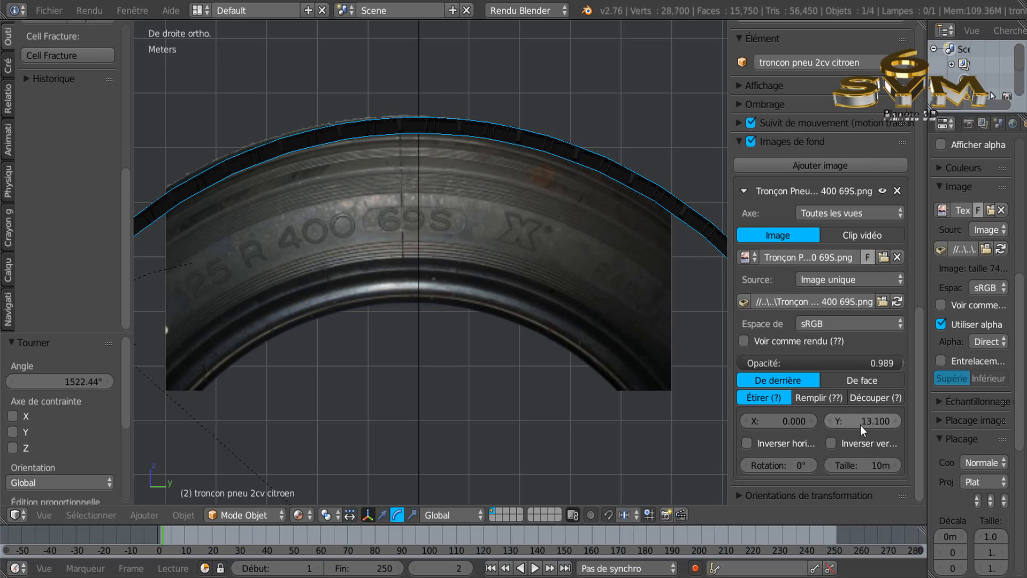
pyautogui.click(828, 421)
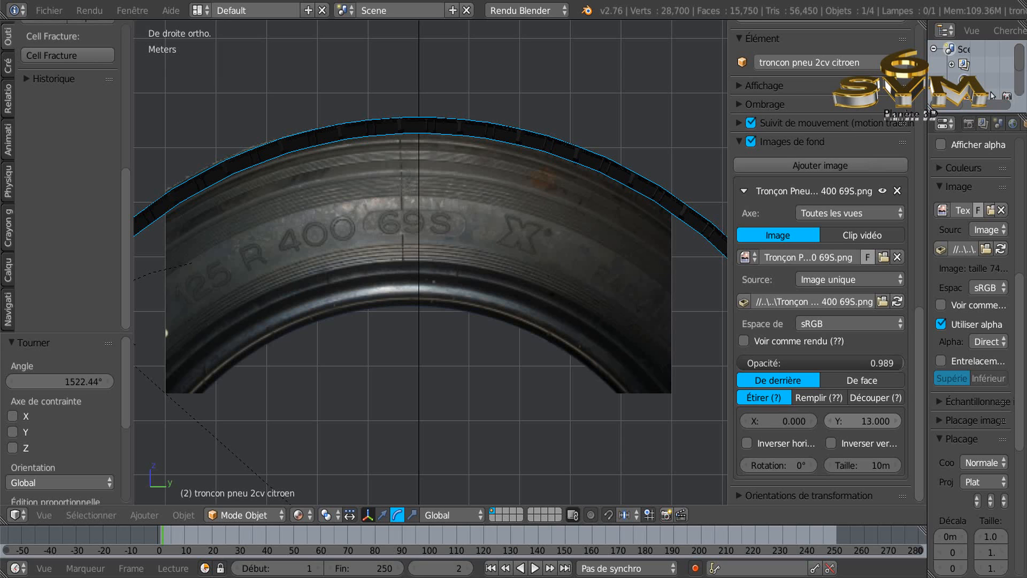
# - Fine-tune the background image offsets to X 0.200 and Y 13.100, and narrow the properties sidebar
pyautogui.click(811, 421)
pyautogui.click(811, 421)
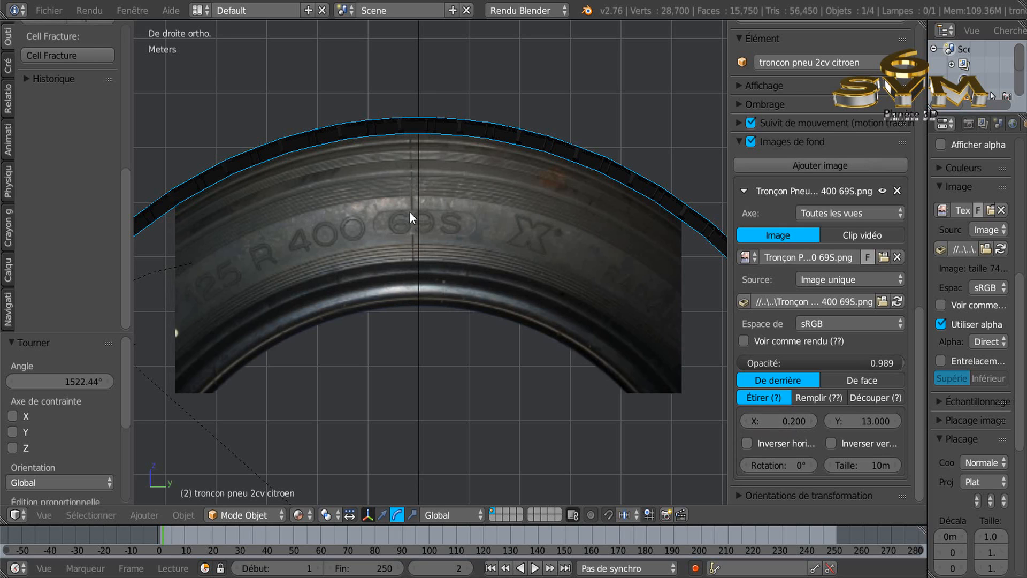
pyautogui.click(897, 419)
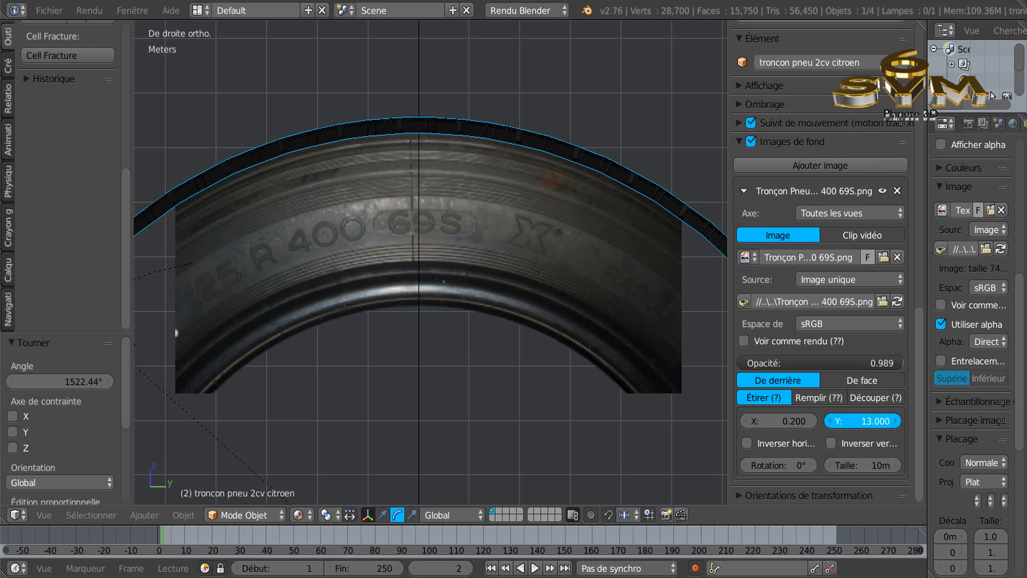
pyautogui.scroll(-3, 568, 319)
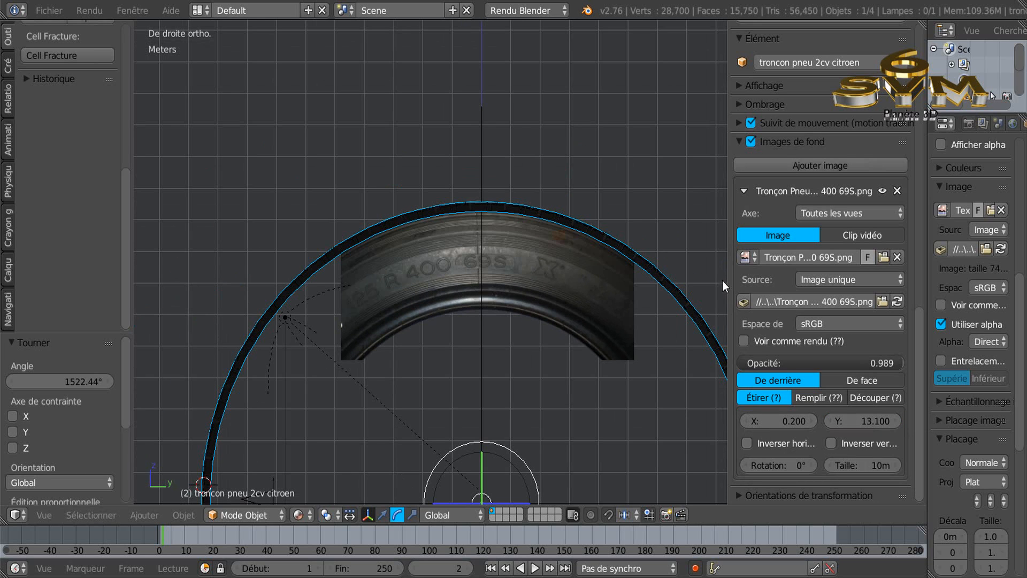
pyautogui.moveTo(728, 275); pyautogui.dragTo(776, 279)
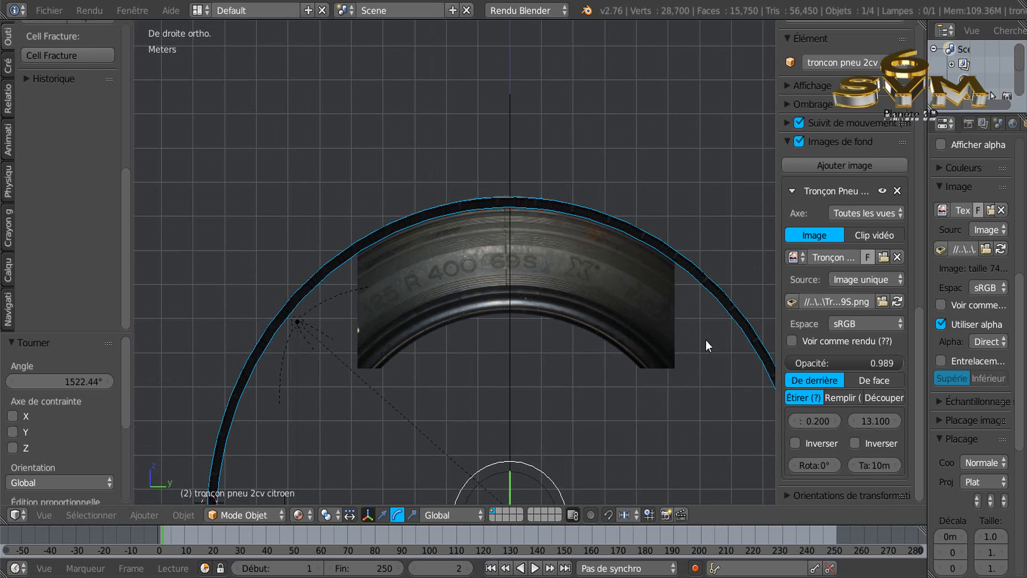
# - Examine how the background tyre photo lines up with the whole tread ring in the right orthographic view
pyautogui.scroll(-2, 670, 369)
pyautogui.keyDown('shift'); pyautogui.moveTo(595, 331); pyautogui.dragTo(555, 192, button='middle'); pyautogui.keyUp('shift')
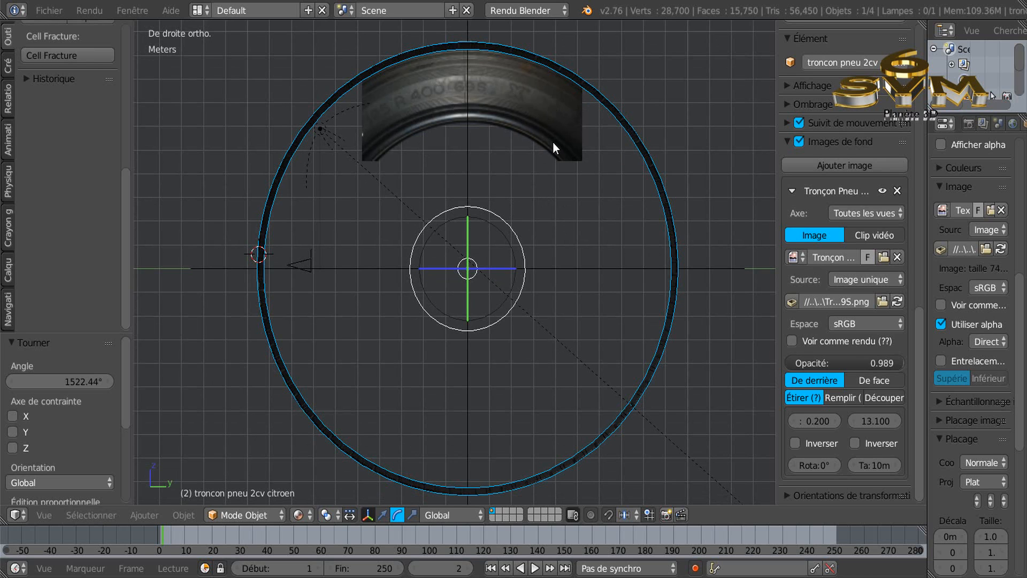
pyautogui.scroll(2, 406, 147)
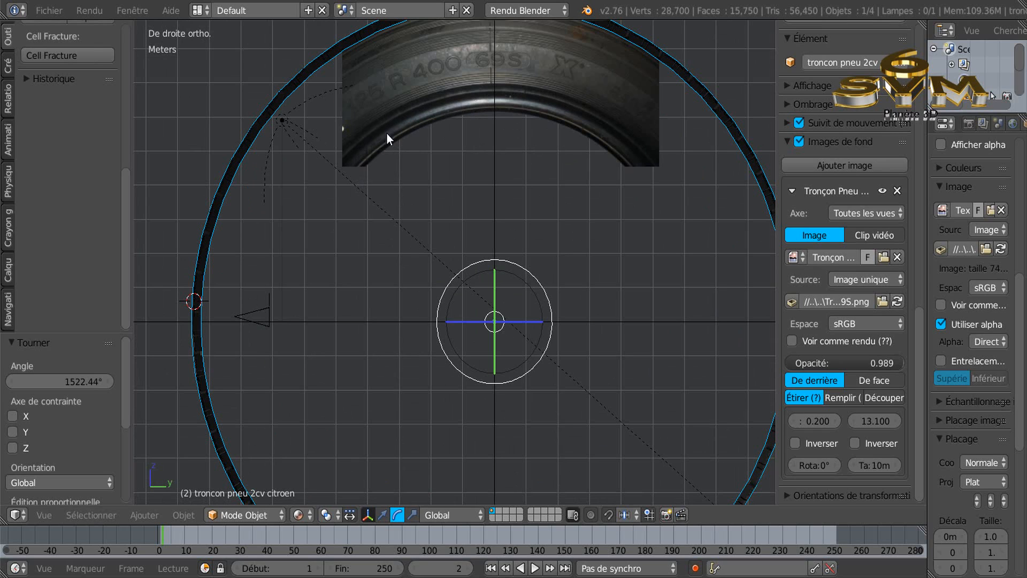
pyautogui.scroll(-1, 521, 100)
pyautogui.keyDown('shift'); pyautogui.moveTo(522, 108); pyautogui.dragTo(513, 160, button='middle'); pyautogui.keyUp('shift')
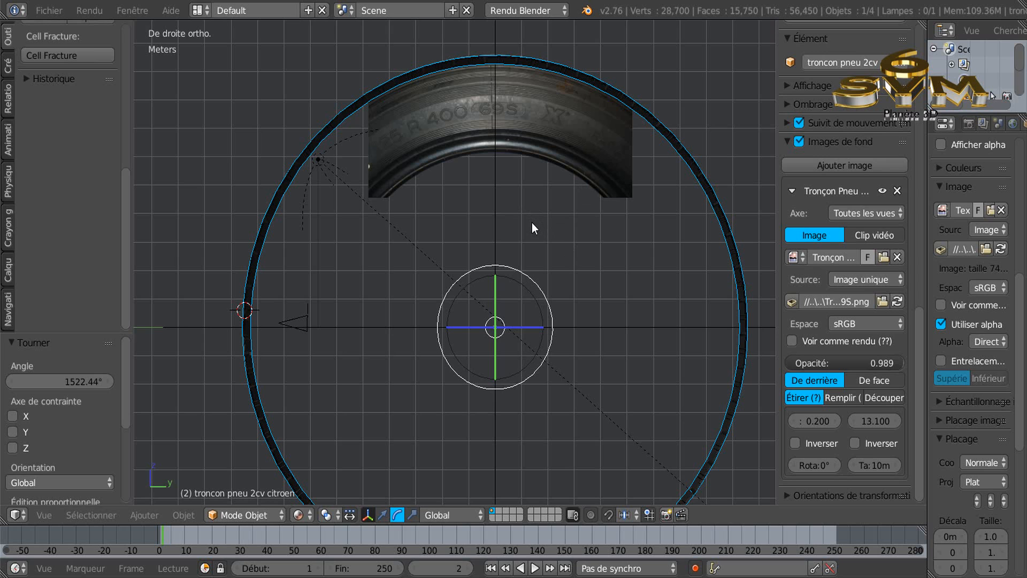
pyautogui.scroll(2, 560, 239)
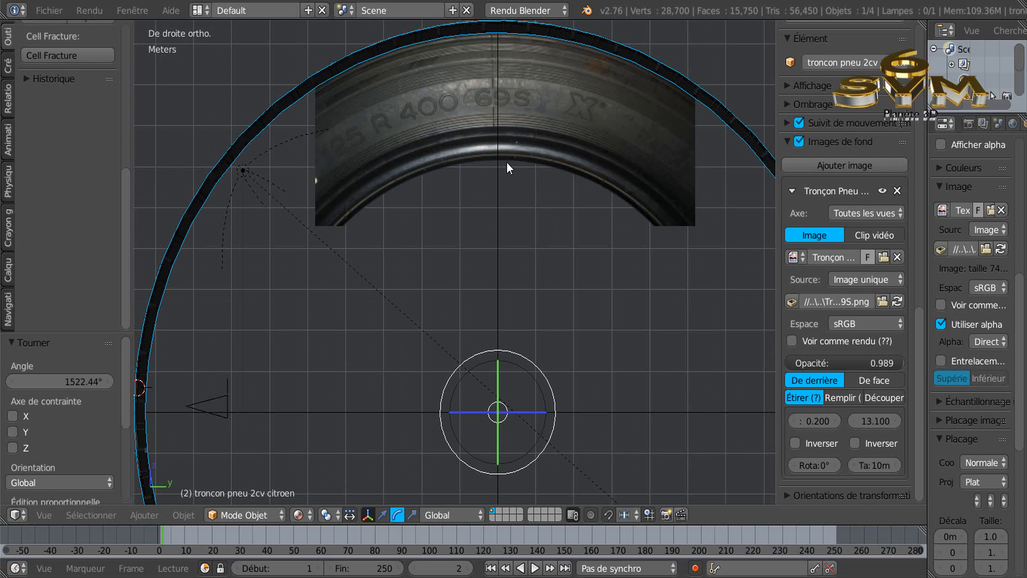
pyautogui.scroll(-2, 506, 162)
pyautogui.keyDown('shift'); pyautogui.moveTo(569, 269); pyautogui.dragTo(534, 221, button='middle'); pyautogui.keyUp('shift')
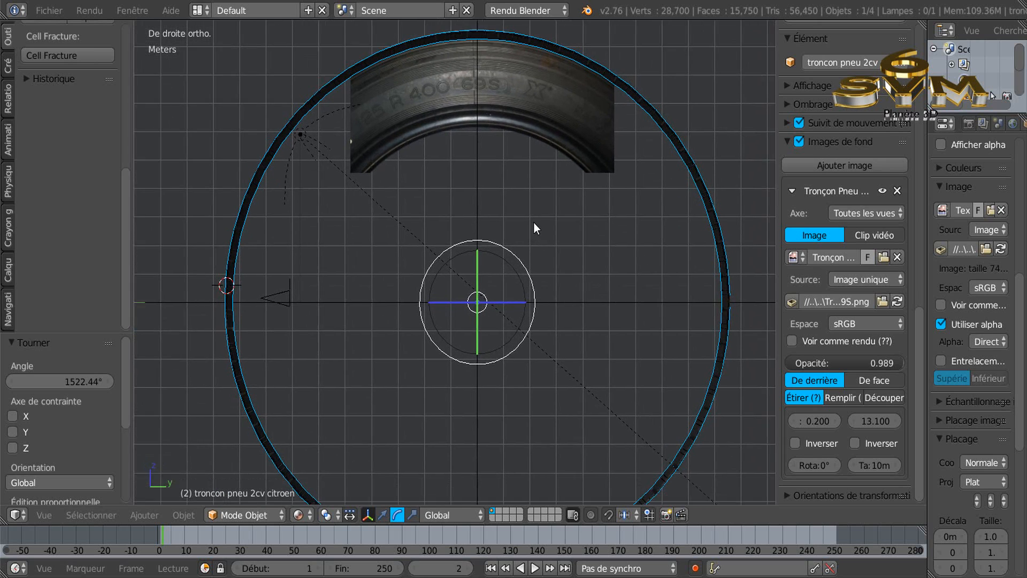
pyautogui.scroll(-1, 530, 219)
pyautogui.keyDown('shift'); pyautogui.moveTo(537, 273); pyautogui.dragTo(537, 249, button='middle'); pyautogui.keyUp('shift')
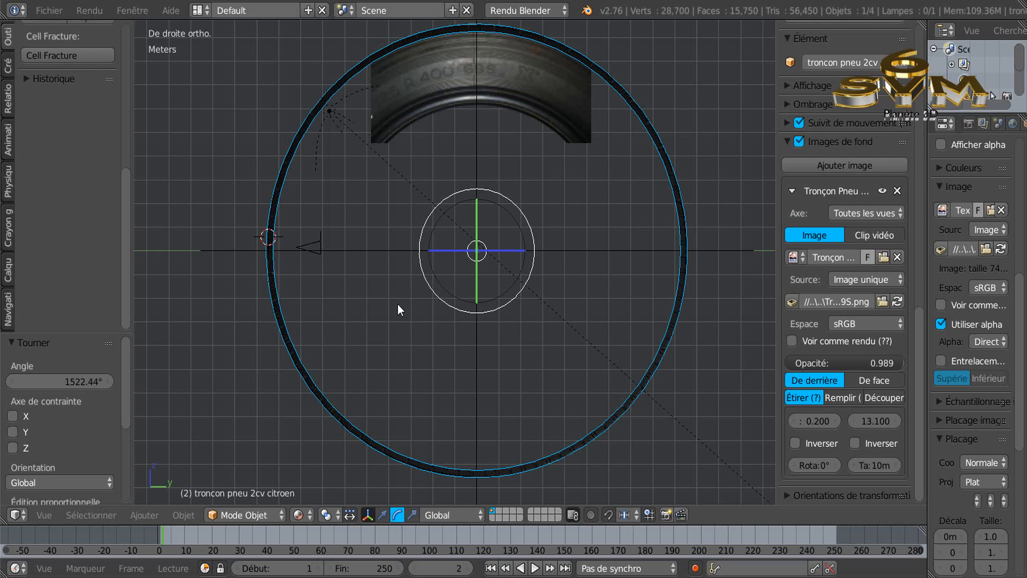
# - Select the existing empty at the centre of the tread ring and delete it in the right orthographic view
pyautogui.click(152, 514)
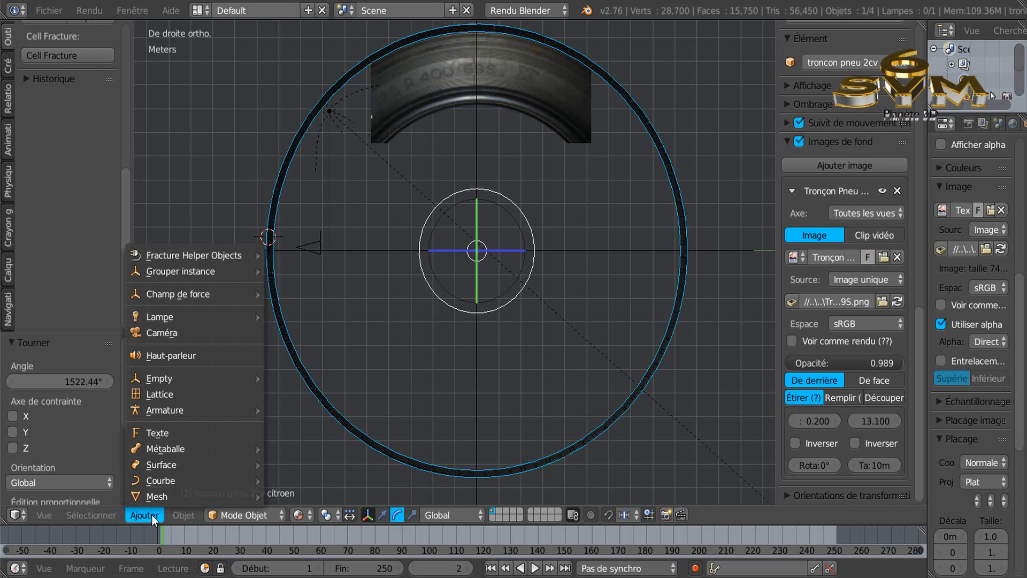
pyautogui.moveTo(433, 283); pyautogui.dragTo(494, 288, button='middle')
pyautogui.rightClick(467, 165)
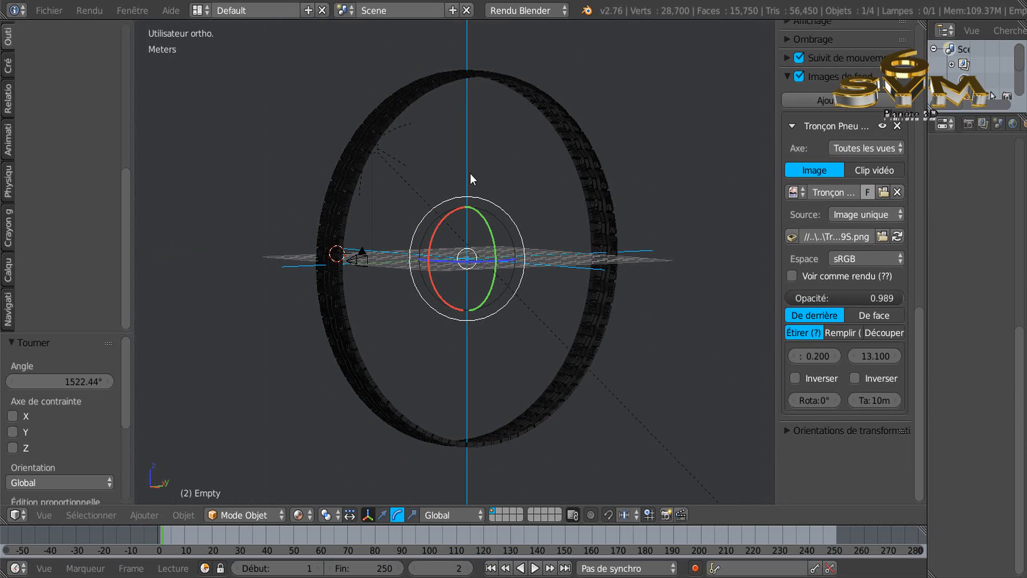
pyautogui.moveTo(429, 241); pyautogui.dragTo(428, 324, button='middle')
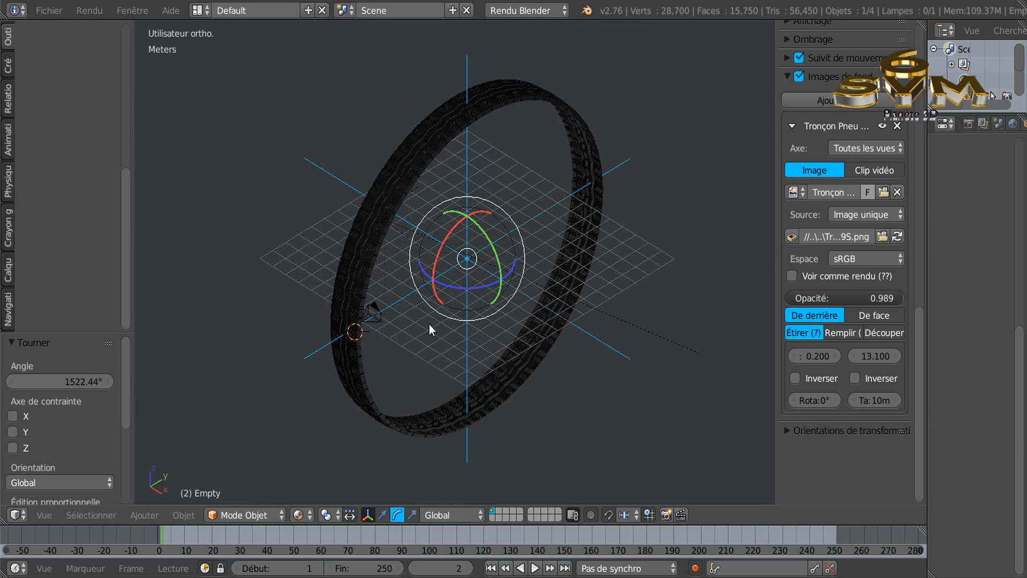
pyautogui.scroll(2, 444, 309)
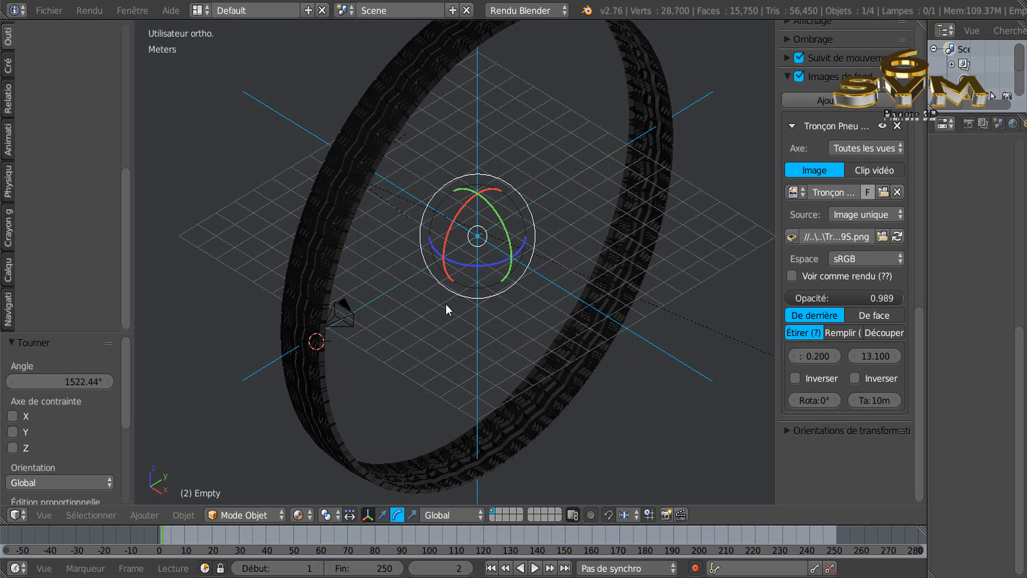
pyautogui.scroll(-1, 445, 304)
pyautogui.moveTo(444, 304); pyautogui.dragTo(453, 276, button='middle')
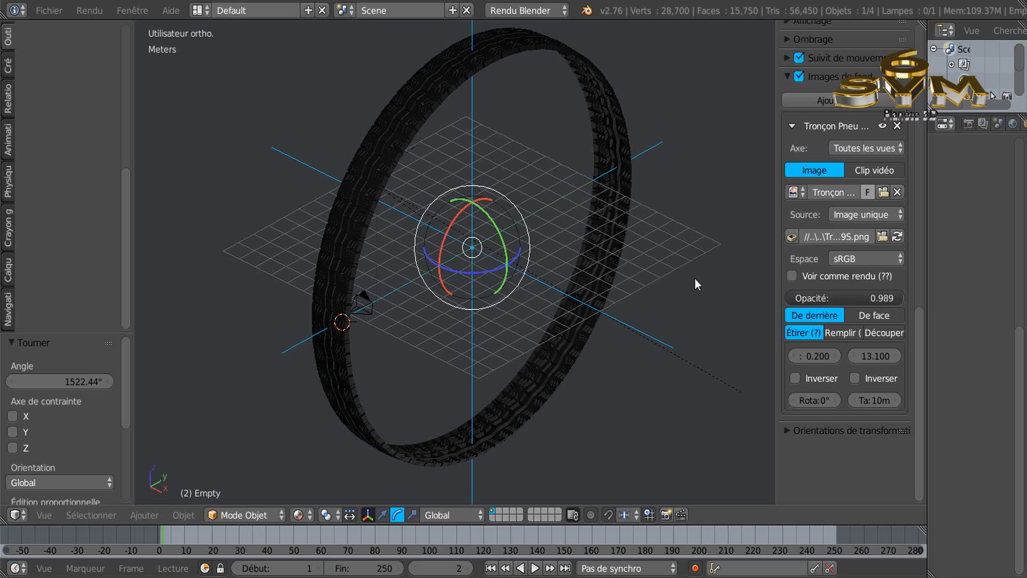
pyautogui.press('KP_1')
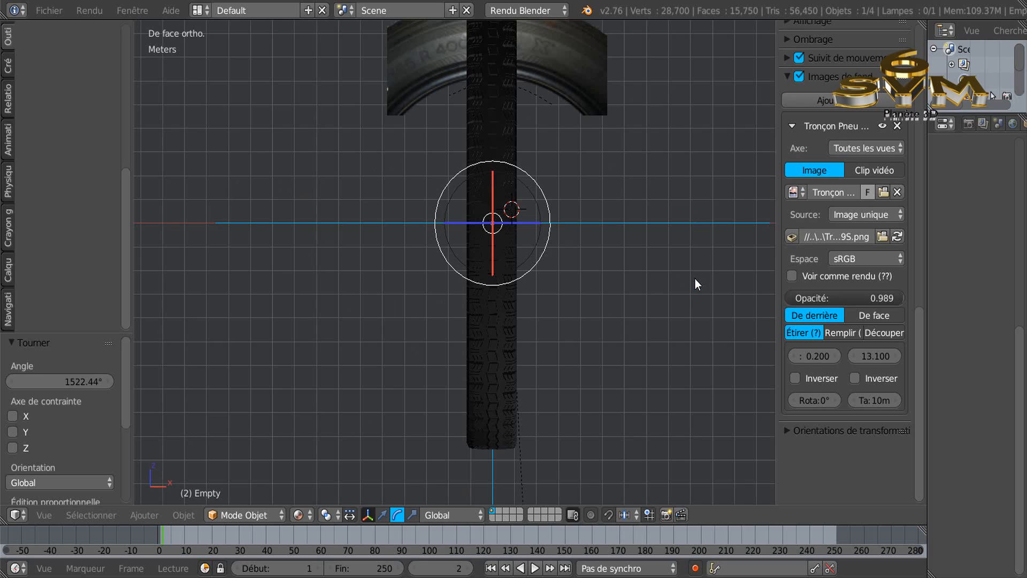
pyautogui.press('KP_3')
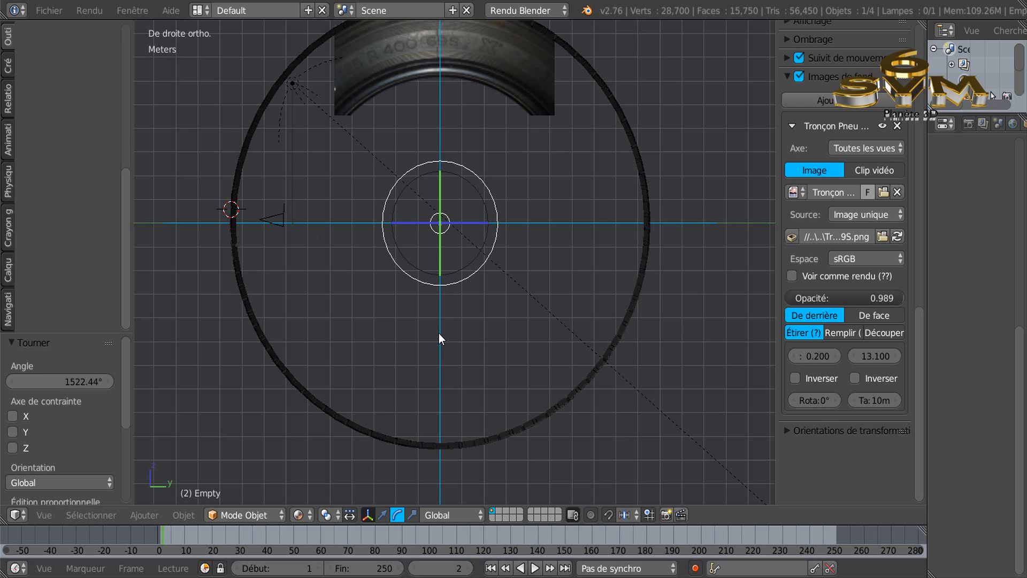
pyautogui.press('x')
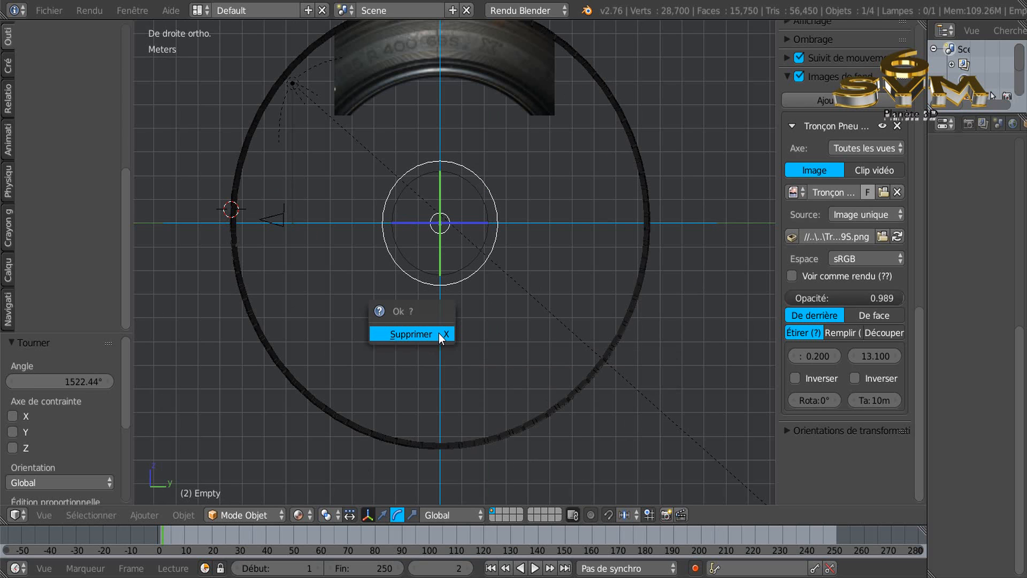
pyautogui.click(439, 334)
# - Snap the 3D cursor to the scene centre and deselect all objects
pyautogui.scroll(-3, 439, 332)
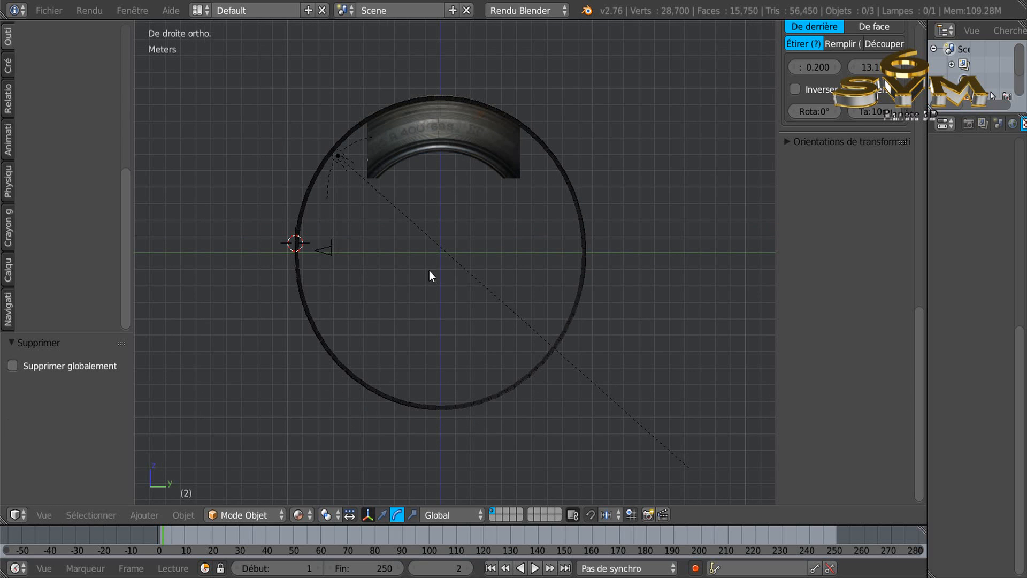
pyautogui.scroll(2, 429, 271)
pyautogui.rightClick(444, 244)
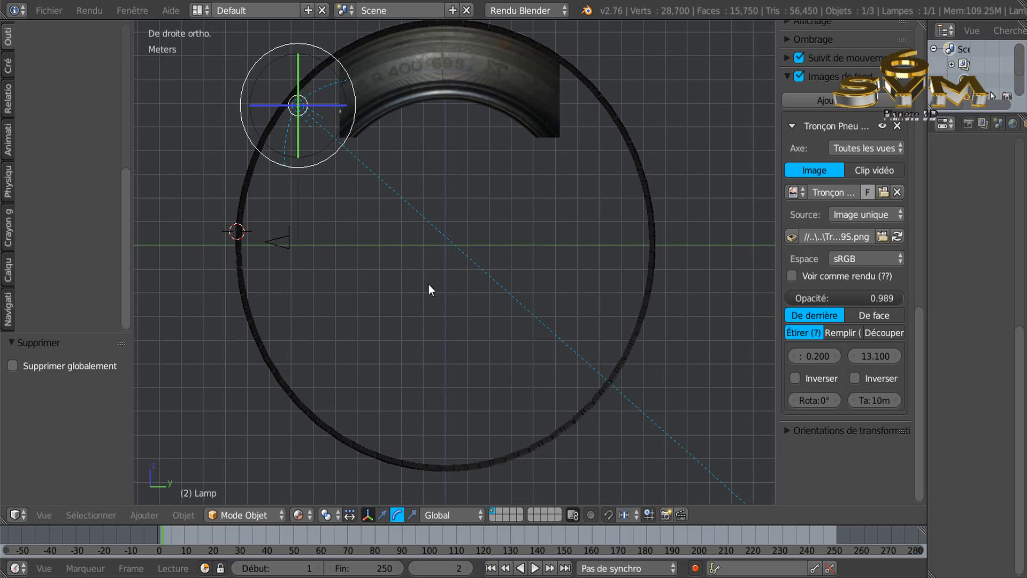
pyautogui.hotkey('shift', 's')
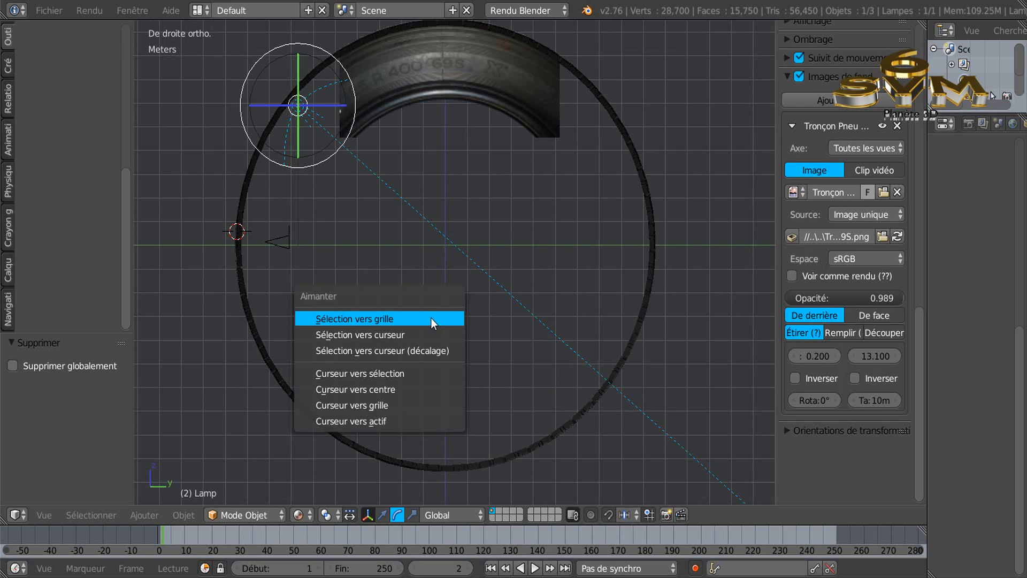
pyautogui.click(393, 389)
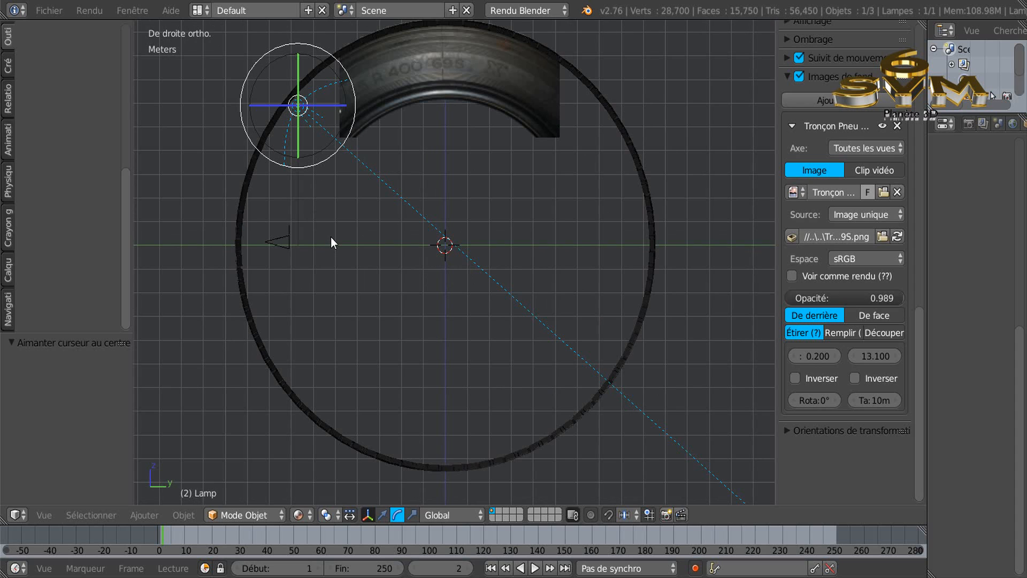
pyautogui.press('a')
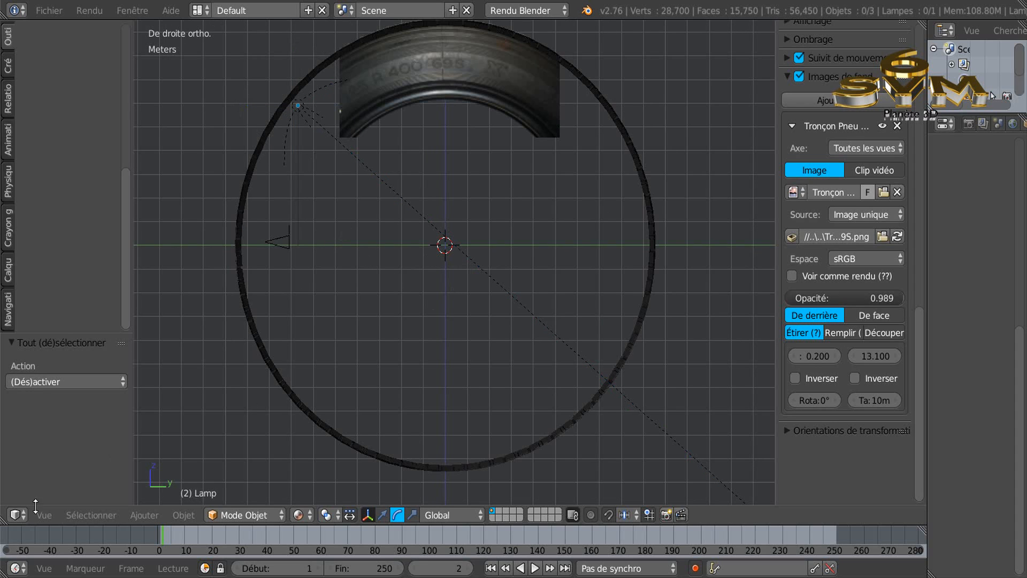
# - Add a plain axes empty at the centre and scale it by about 11.896 so its arms span past the tread ring
pyautogui.click(78, 516)
pyautogui.moveTo(137, 518)
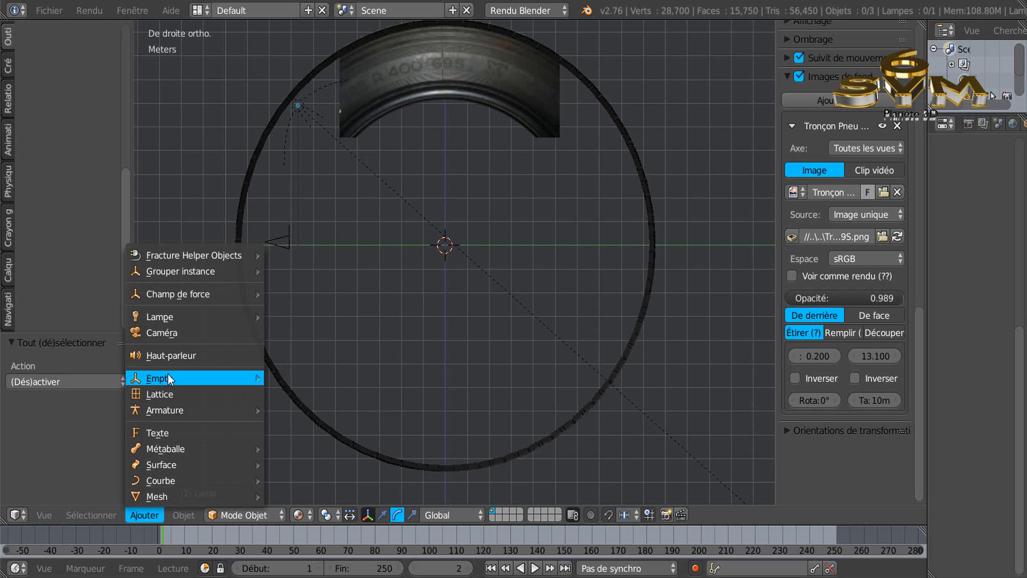
pyautogui.moveTo(169, 378)
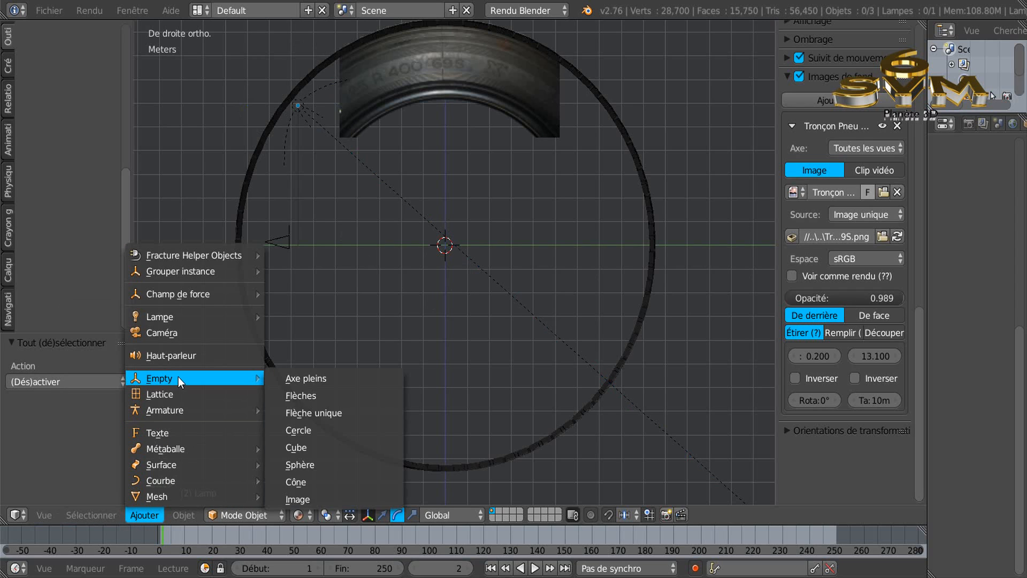
pyautogui.click(322, 378)
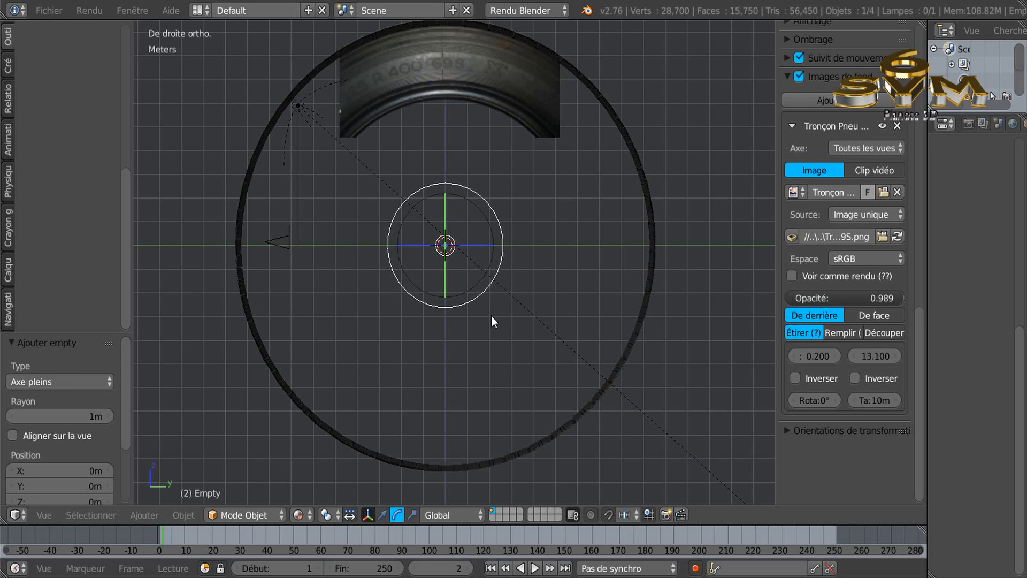
pyautogui.scroll(-2, 491, 316)
pyautogui.press('s')
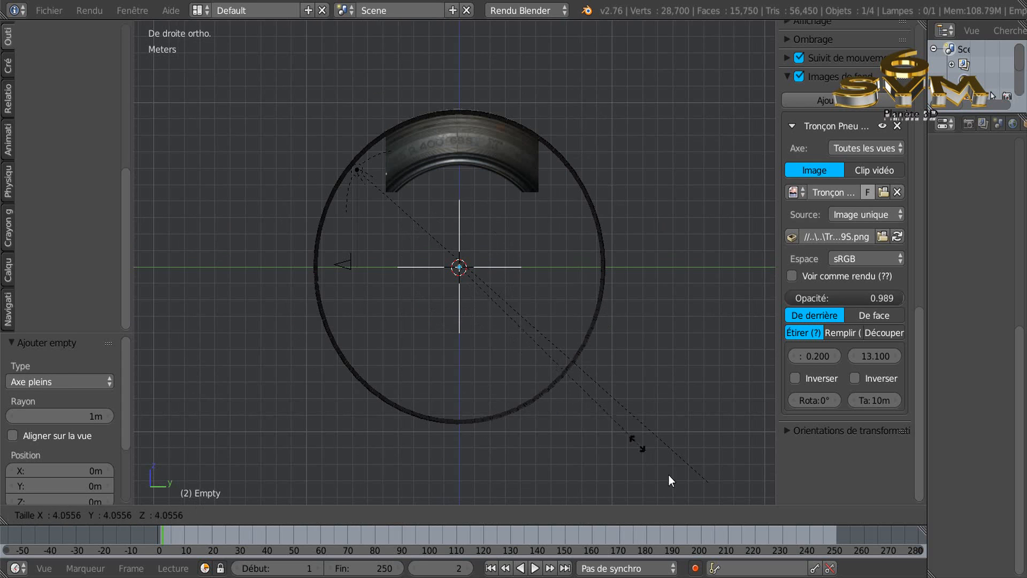
pyautogui.click(245, 355)
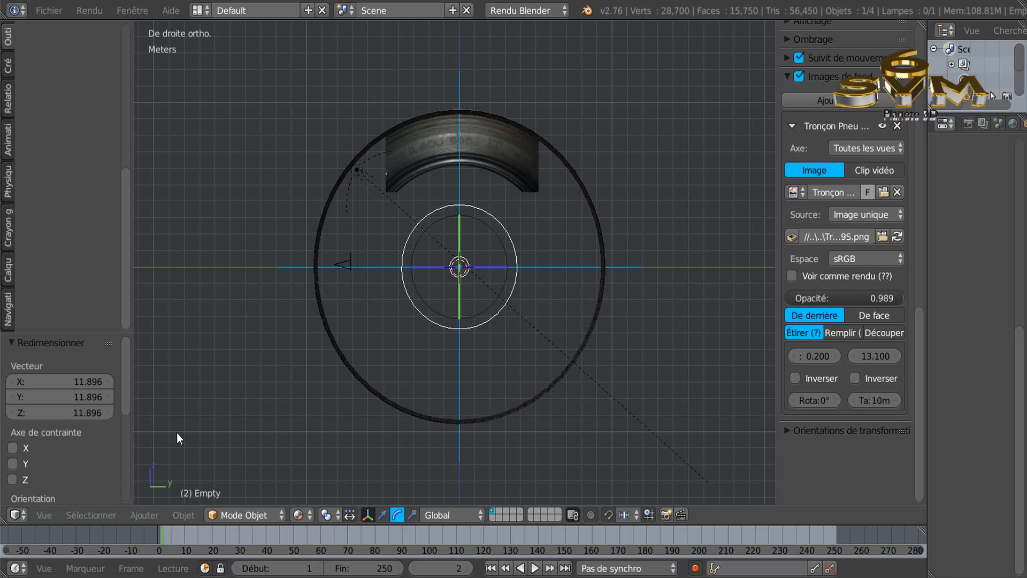
# - Add a mesh circle with 32 vertices at the centre of the tread ring
pyautogui.click(97, 515)
pyautogui.moveTo(145, 519)
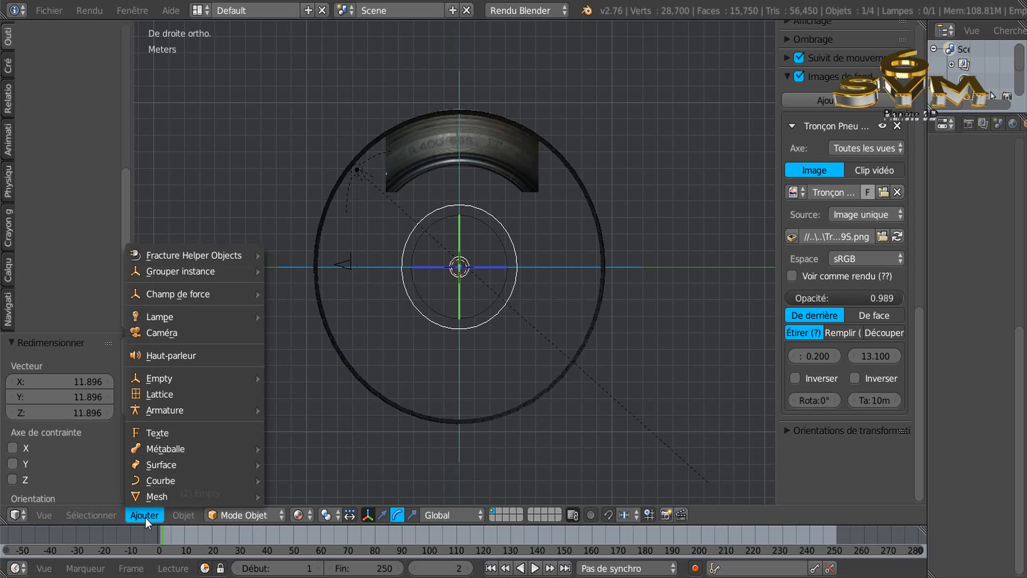
pyautogui.click(9, 66)
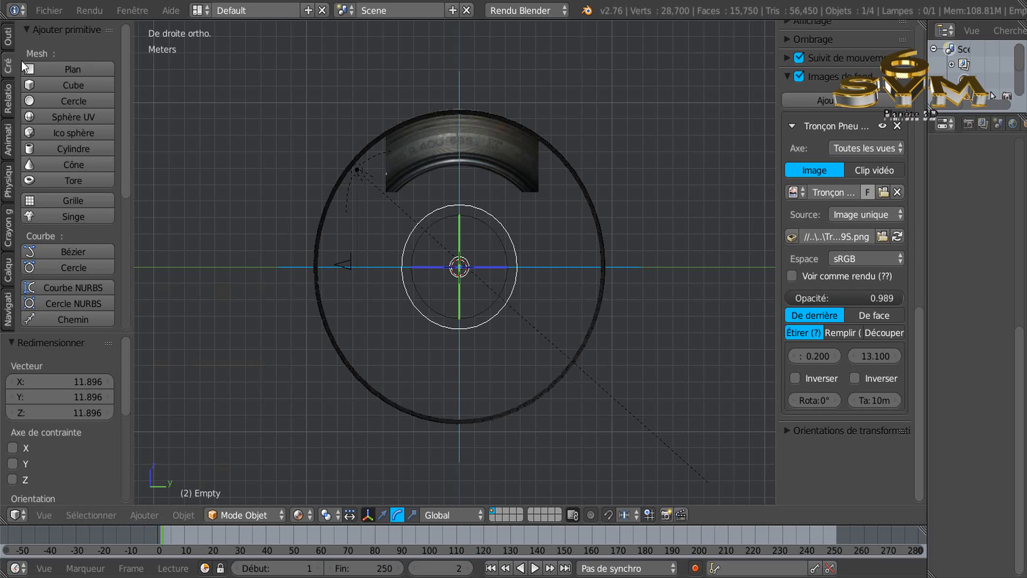
pyautogui.click(65, 101)
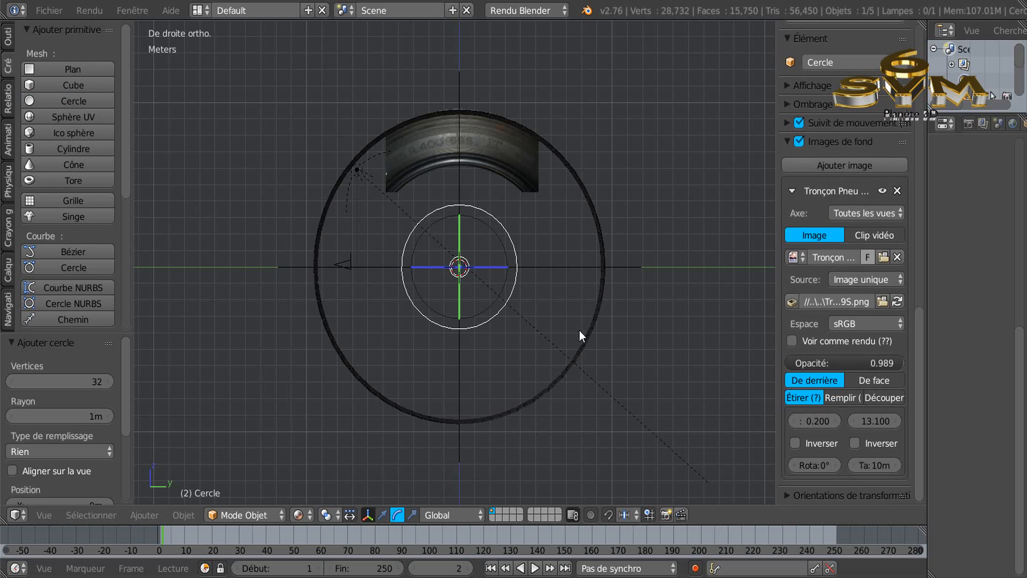
# - Rotate the circle 90° about the Y axis so it faces the right view
pyautogui.press('r')
pyautogui.click(545, 348)
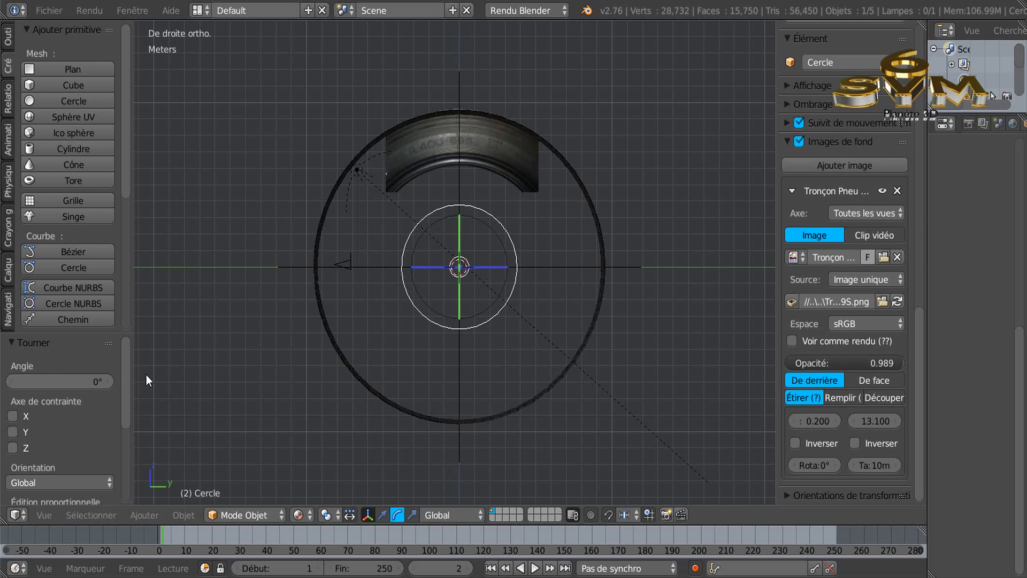
pyautogui.click(92, 383)
pyautogui.write('90')
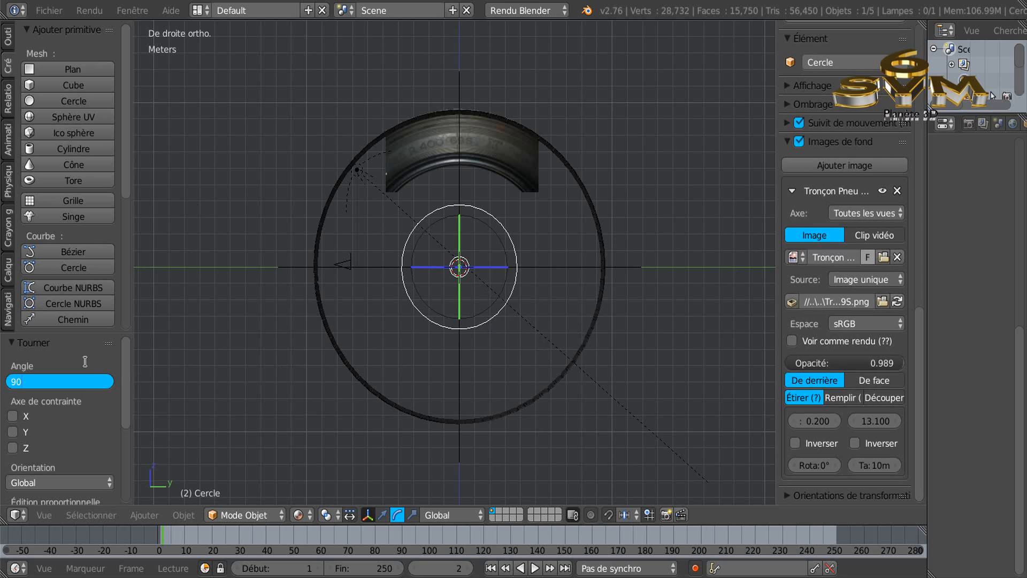
pyautogui.press('Return')
pyautogui.click(13, 431)
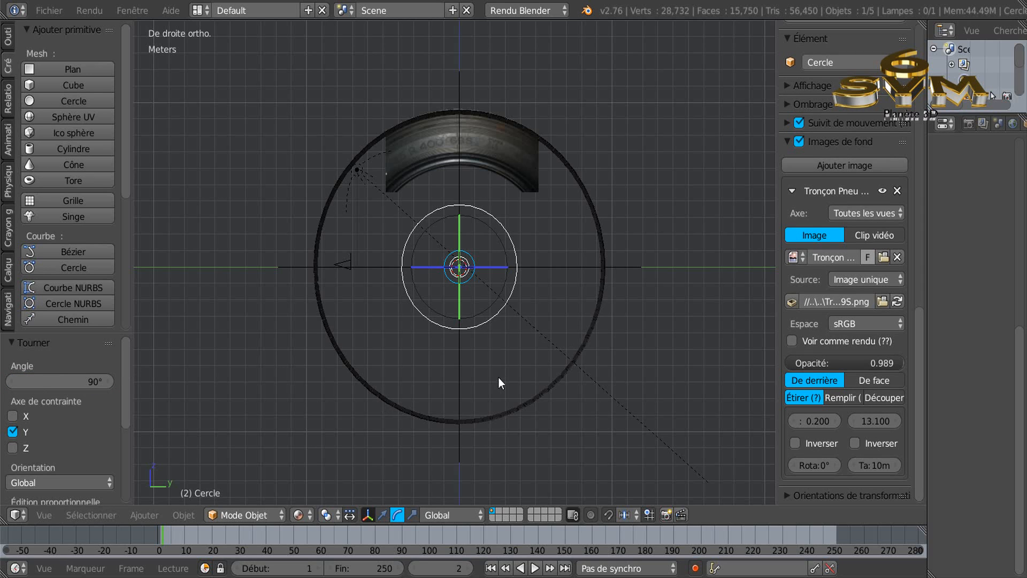
# - Scale the circle by about 9.148 and again by 1.014 to fit the tread ring's inner edge, and display the scene in wireframe
pyautogui.press('s')
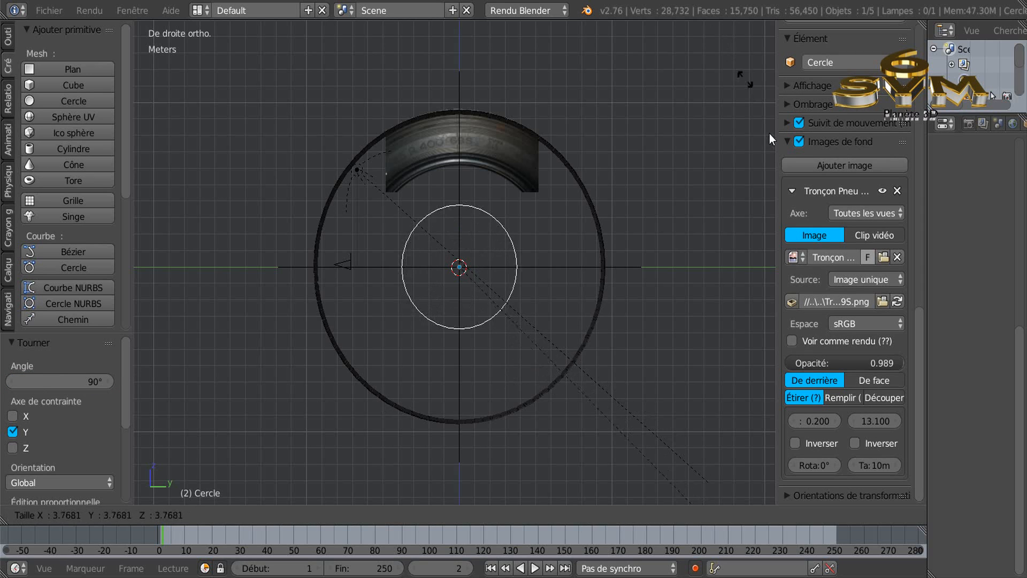
pyautogui.click(557, 432)
pyautogui.scroll(3, 498, 140)
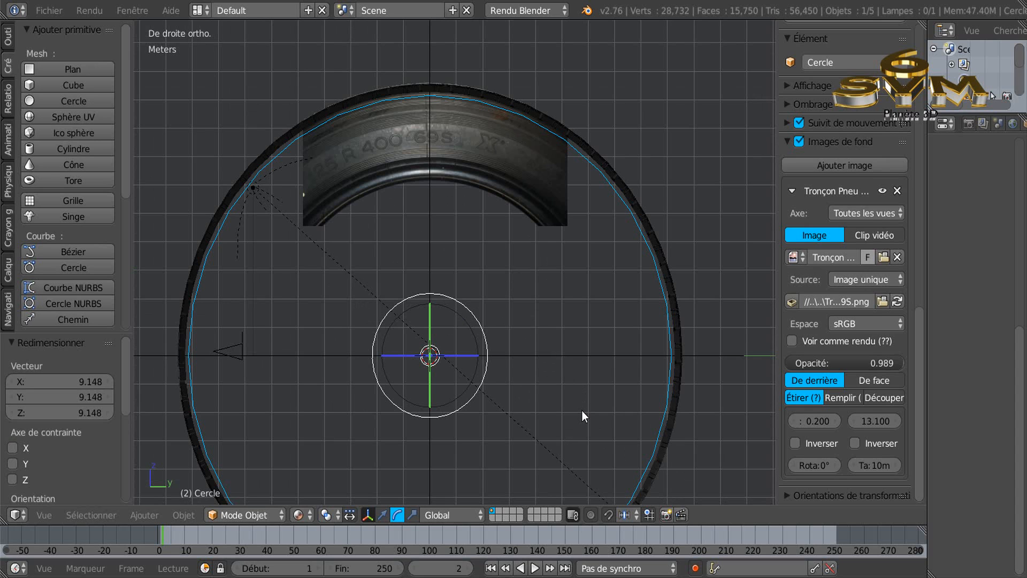
pyautogui.press('s')
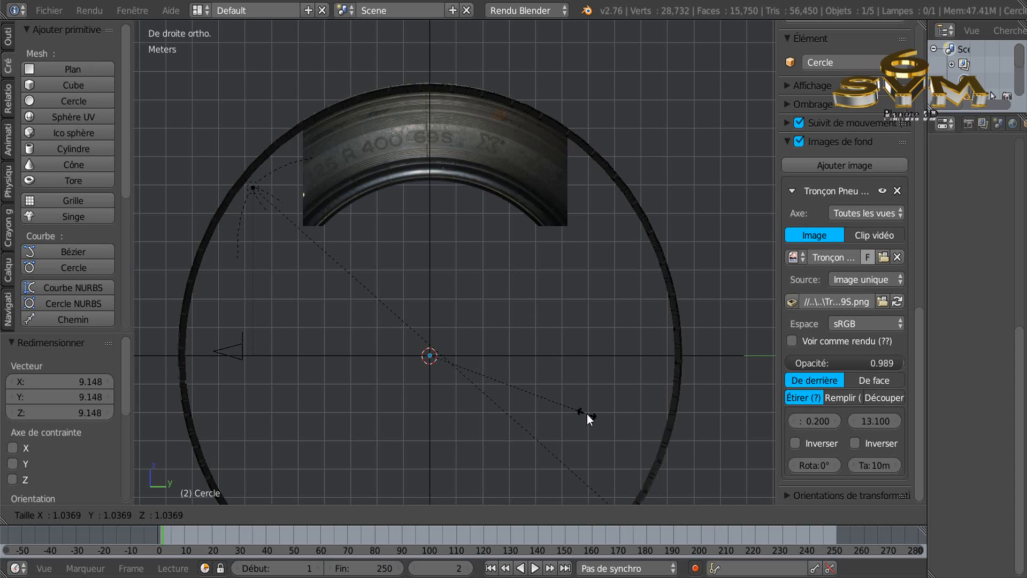
pyautogui.click(584, 410)
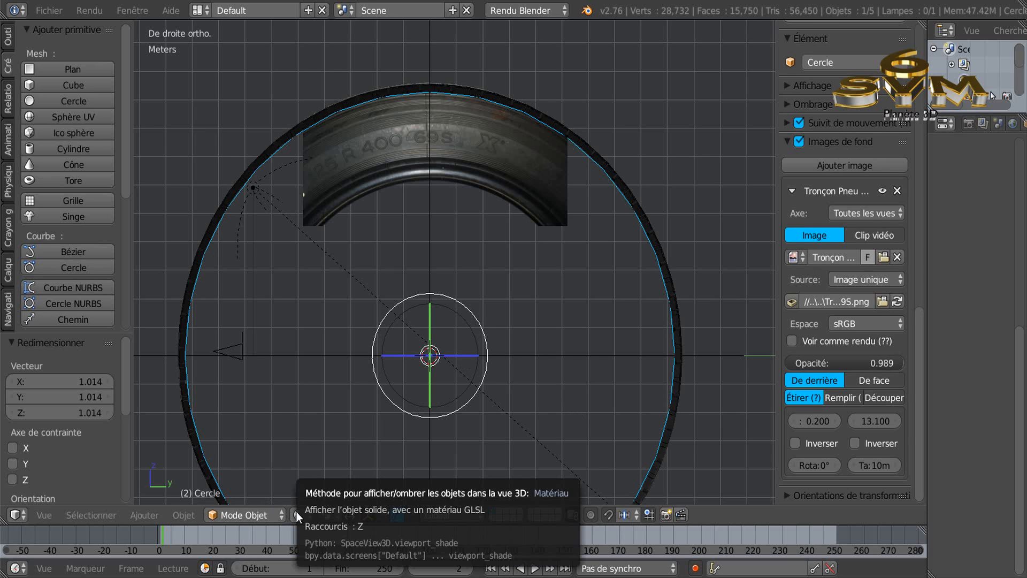
pyautogui.press('z')
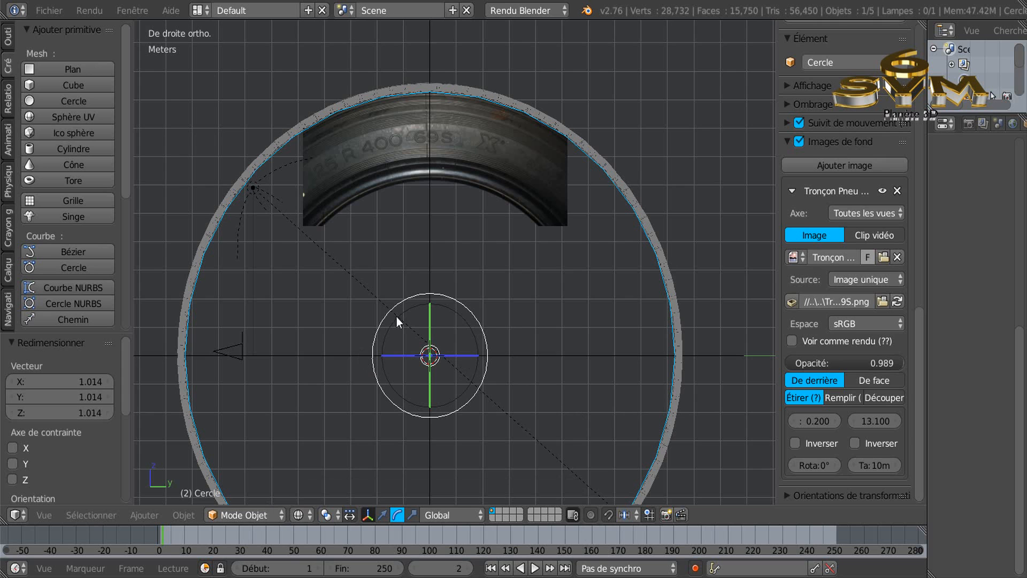
# - Scale the circle by about 1.017 so it runs through the middle of the tread ring's thickness
pyautogui.scroll(3, 506, 159)
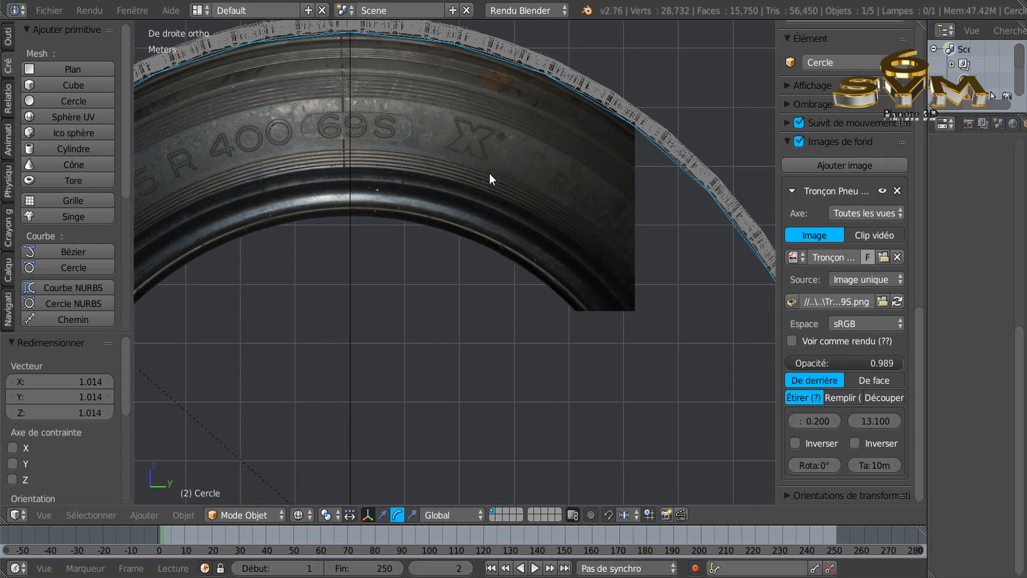
pyautogui.keyDown('shift'); pyautogui.scroll(2, 489, 173); pyautogui.keyUp('shift')
pyautogui.keyDown('shift'); pyautogui.scroll(2, 476, 321); pyautogui.keyUp('shift')
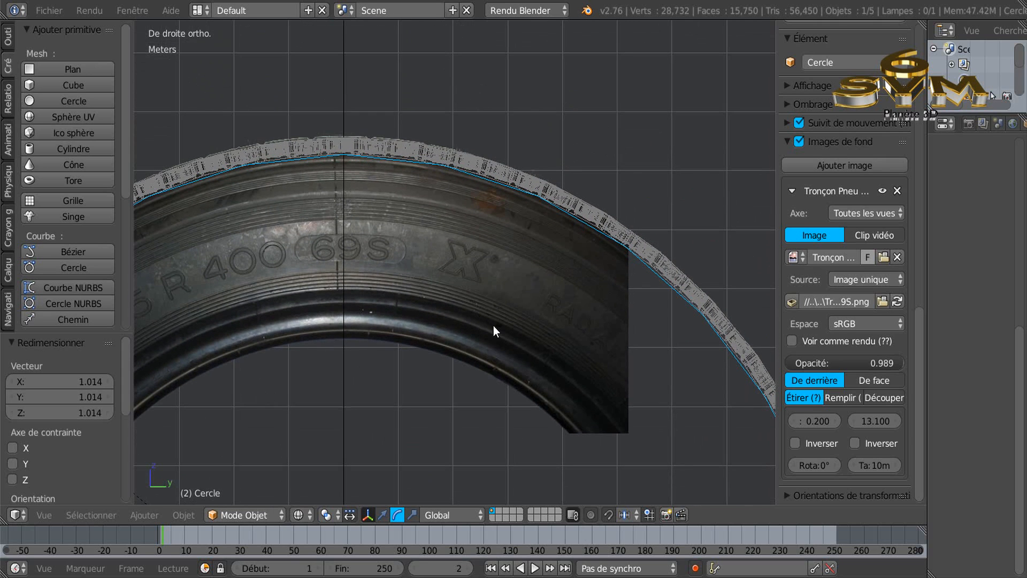
pyautogui.press('s')
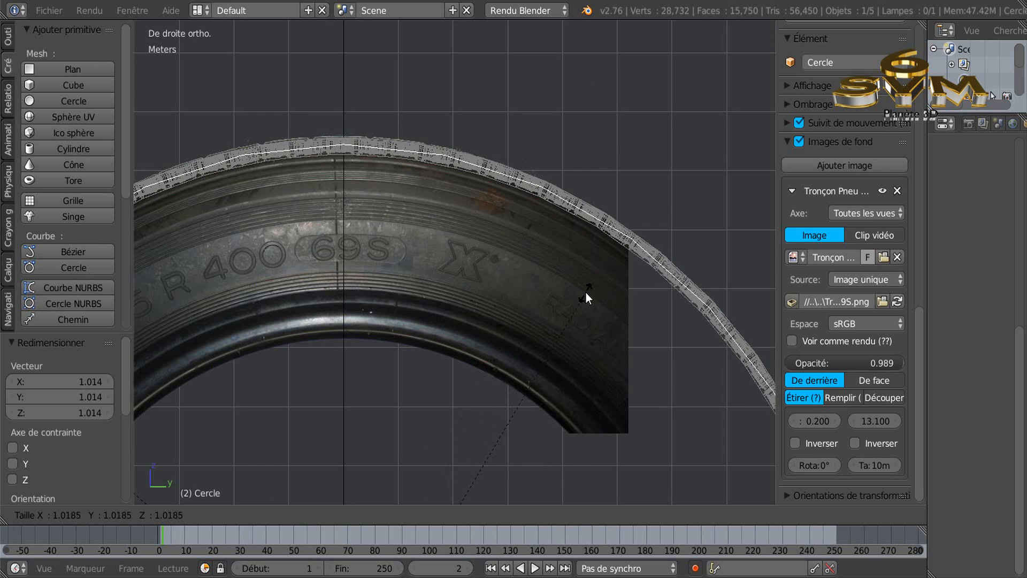
pyautogui.click(579, 298)
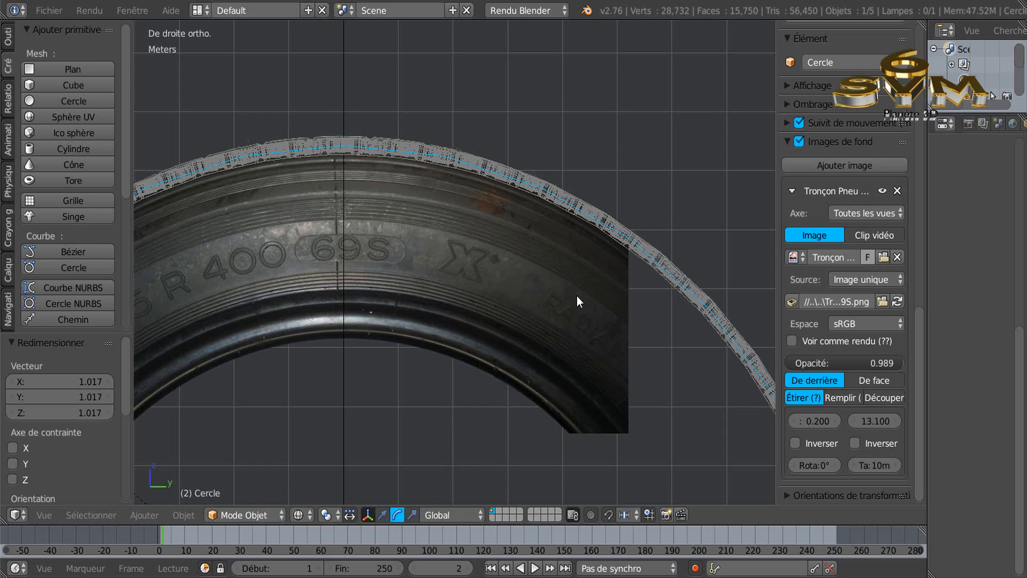
# - In front view, move the circle about 1.138 m along X to the outer side edge of the tread
pyautogui.scroll(-4, 495, 236)
pyautogui.scroll(-4, 469, 258)
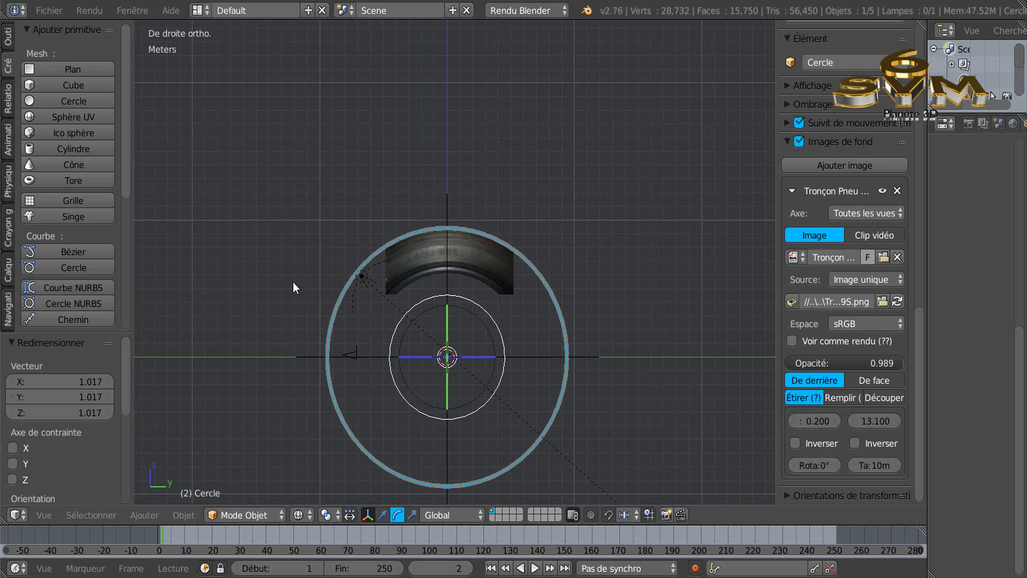
pyautogui.press('KP_1')
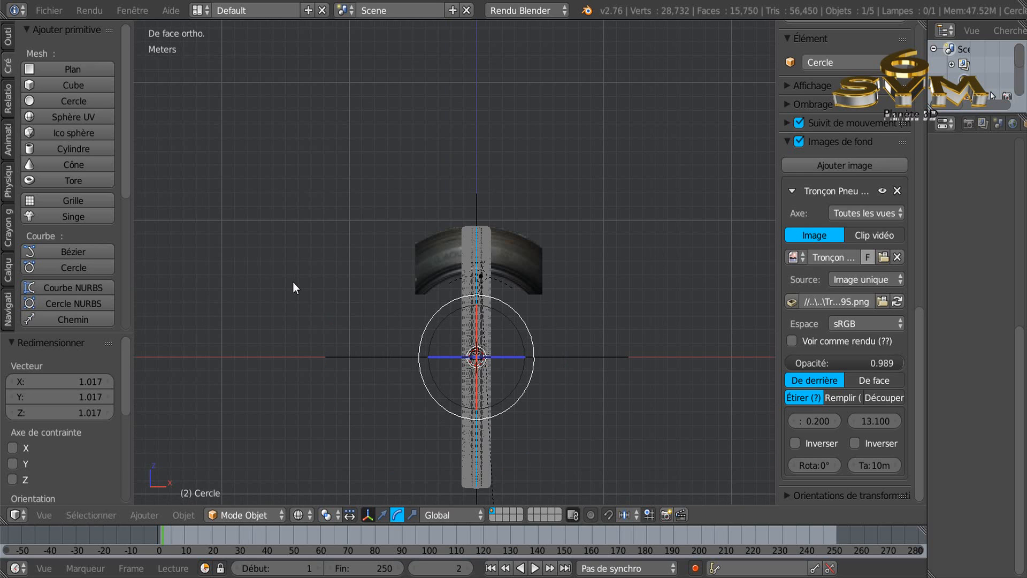
pyautogui.click(381, 514)
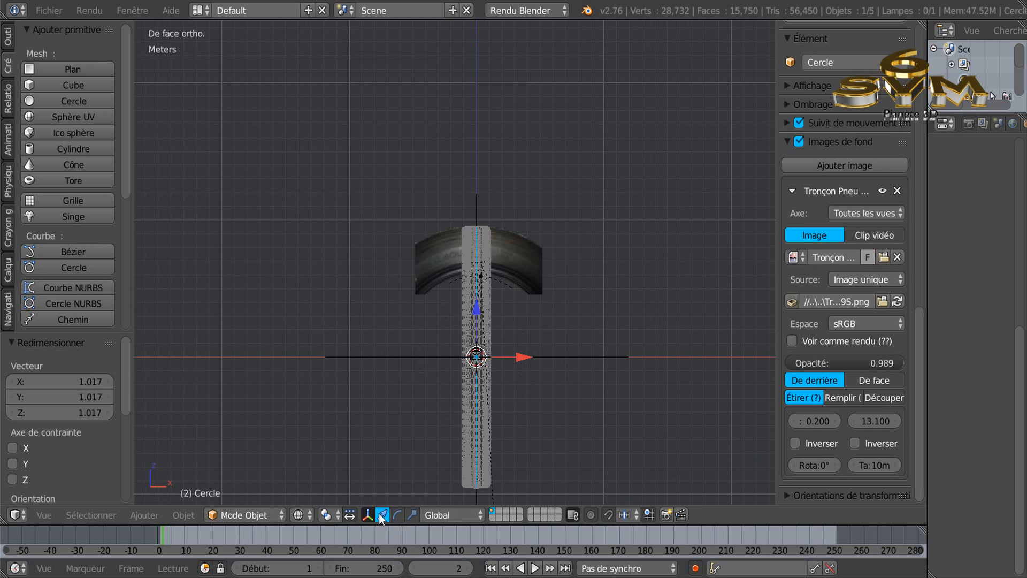
pyautogui.scroll(3, 489, 357)
pyautogui.moveTo(513, 354); pyautogui.dragTo(538, 353)
pyautogui.scroll(5, 492, 161)
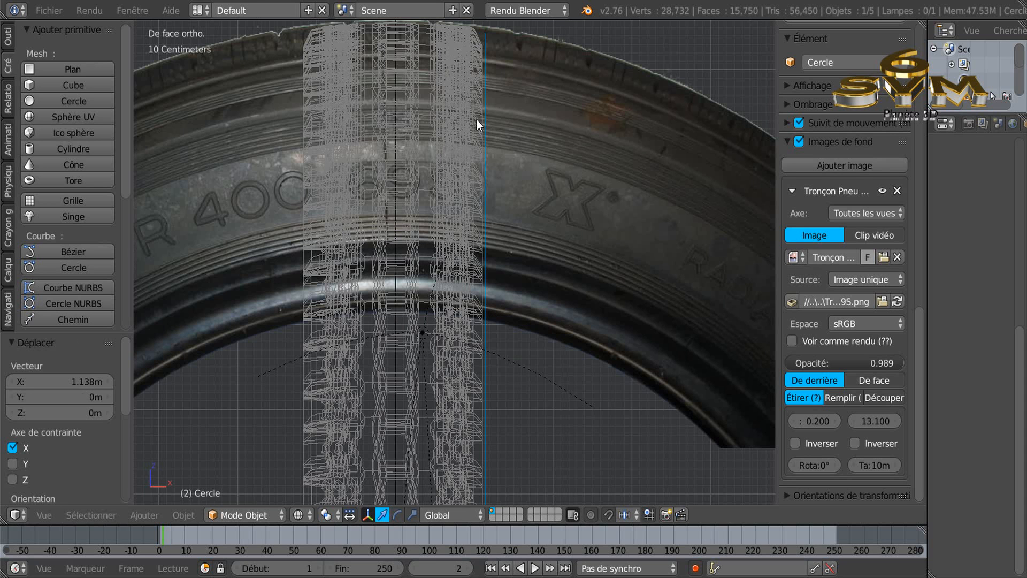
pyautogui.scroll(3, 478, 91)
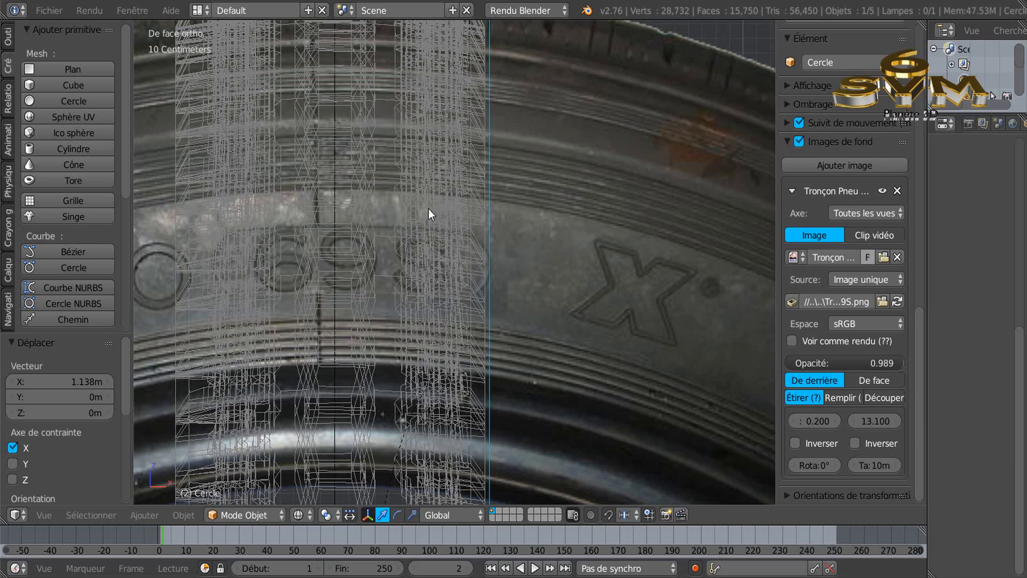
pyautogui.scroll(-1, 476, 269)
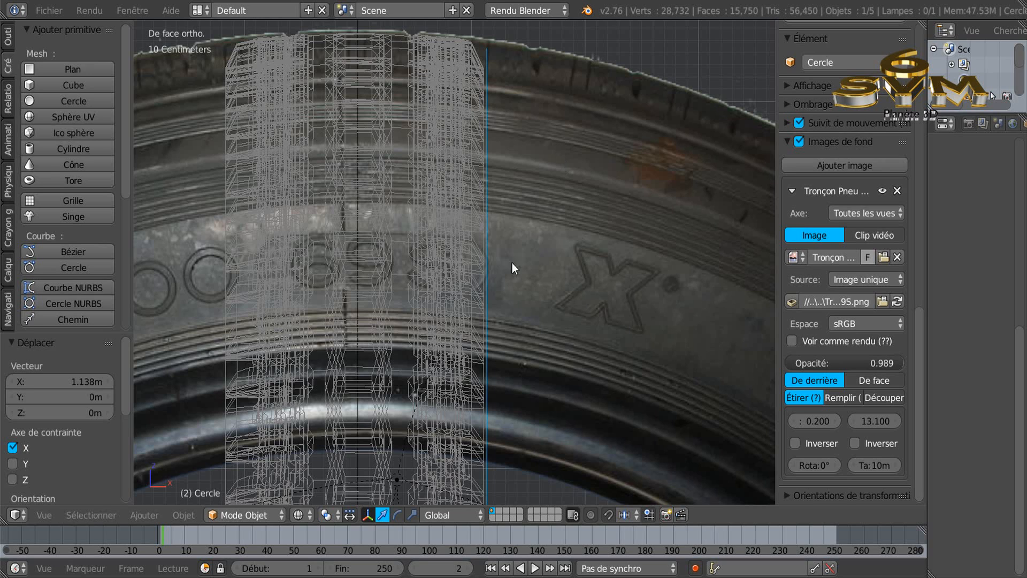
# - Set the pivot point to the 3D cursor and move the circle about -2.828 cm along X against the tread's side edge
pyautogui.click(325, 516)
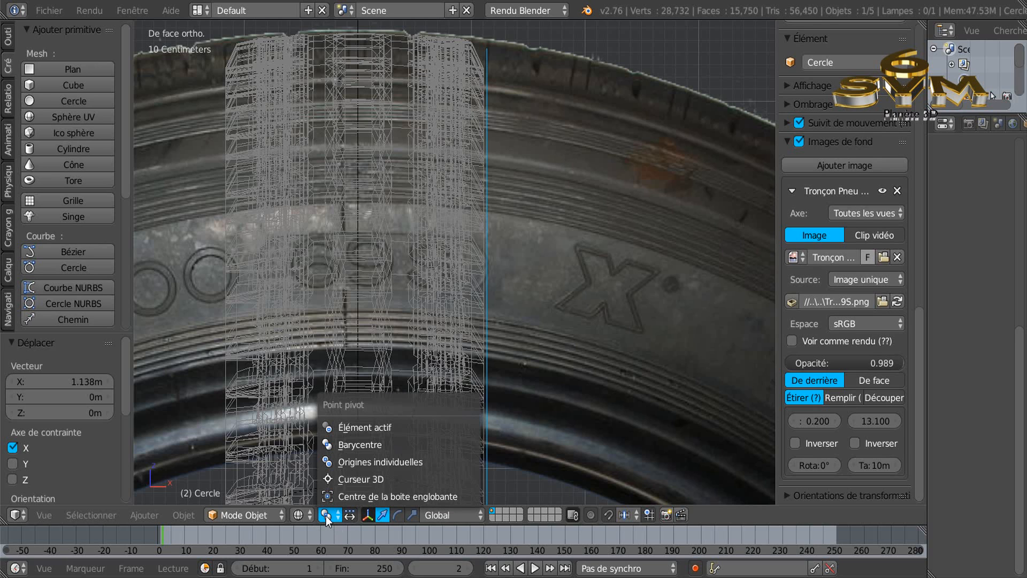
pyautogui.click(329, 478)
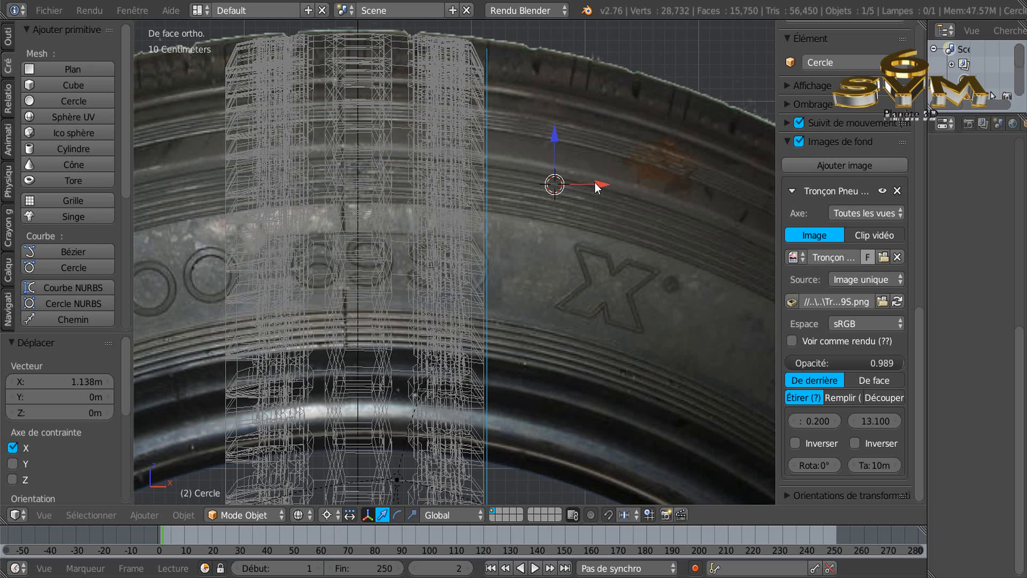
pyautogui.moveTo(599, 184); pyautogui.dragTo(595, 186)
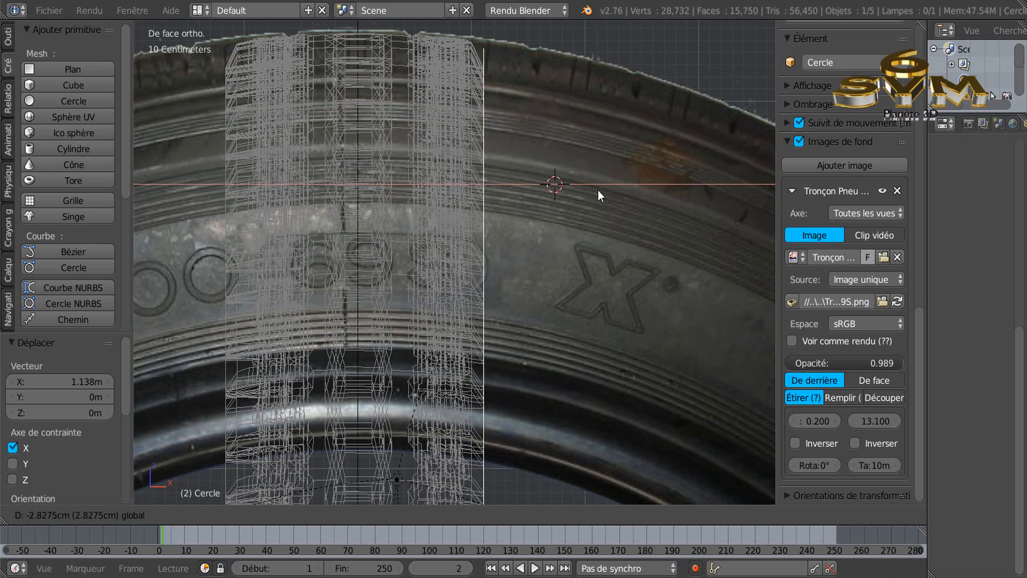
pyautogui.click(598, 190)
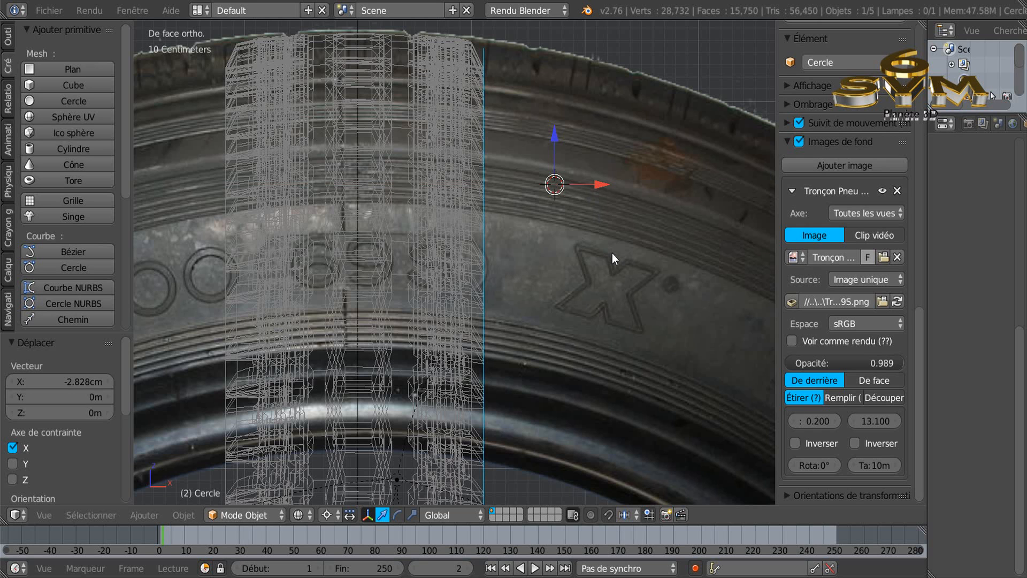
# - Return the pivot point to Barycentre and, in right view, scale the circle by about 0.986 to the tread's inner edge
pyautogui.press('KP_3')
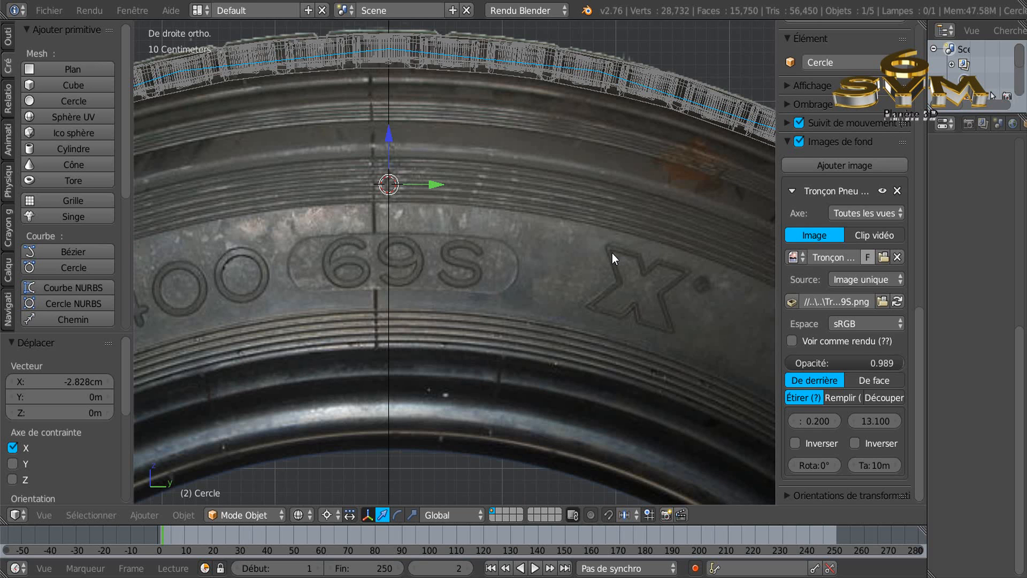
pyautogui.scroll(-1, 612, 253)
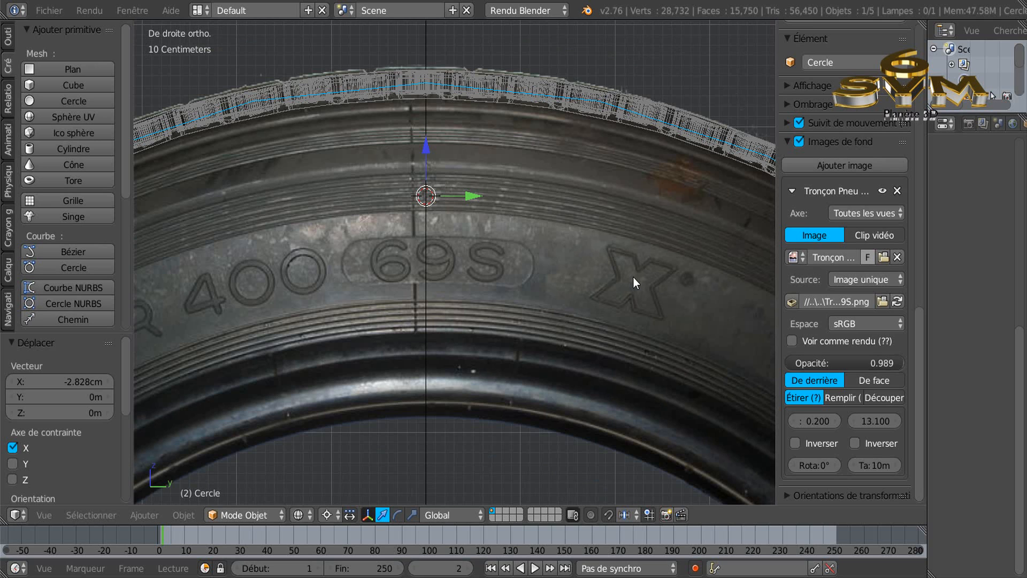
pyautogui.click(328, 515)
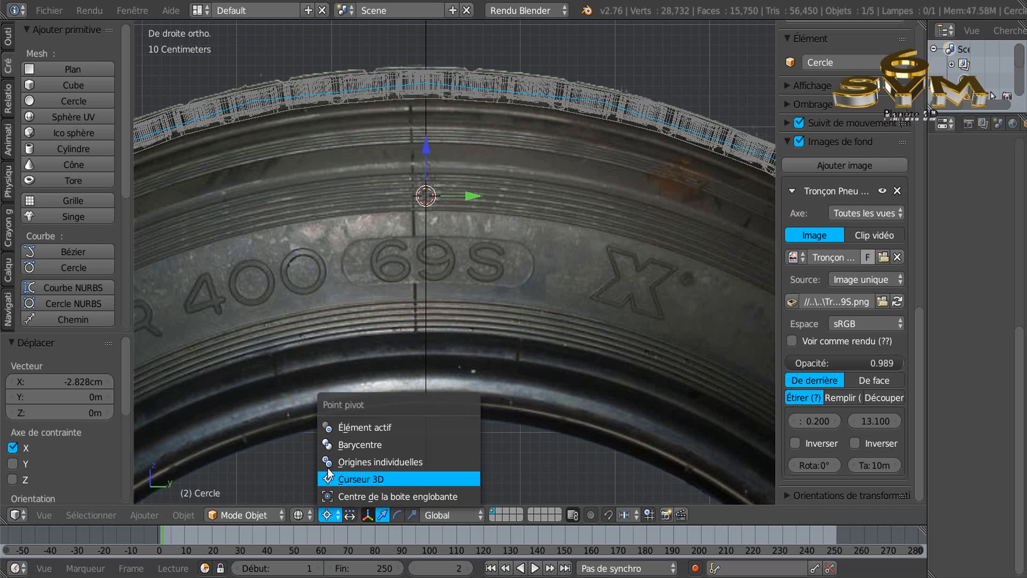
pyautogui.click(332, 445)
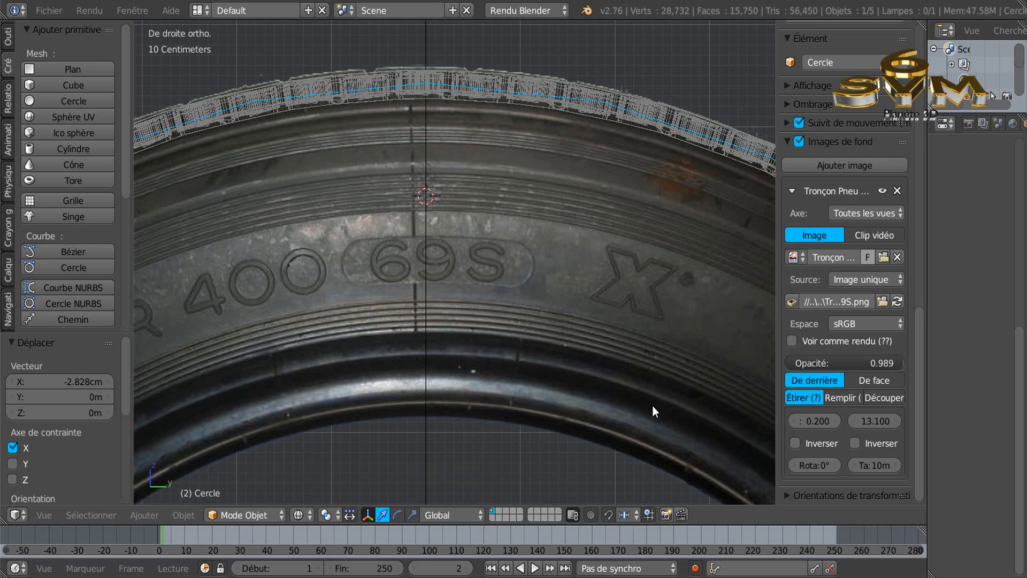
pyautogui.press('s')
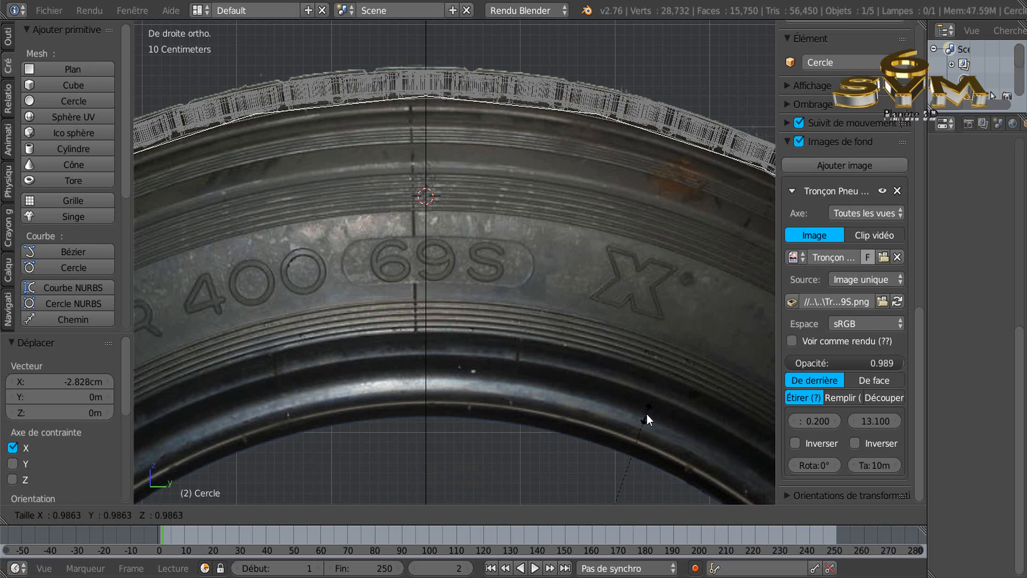
pyautogui.click(646, 414)
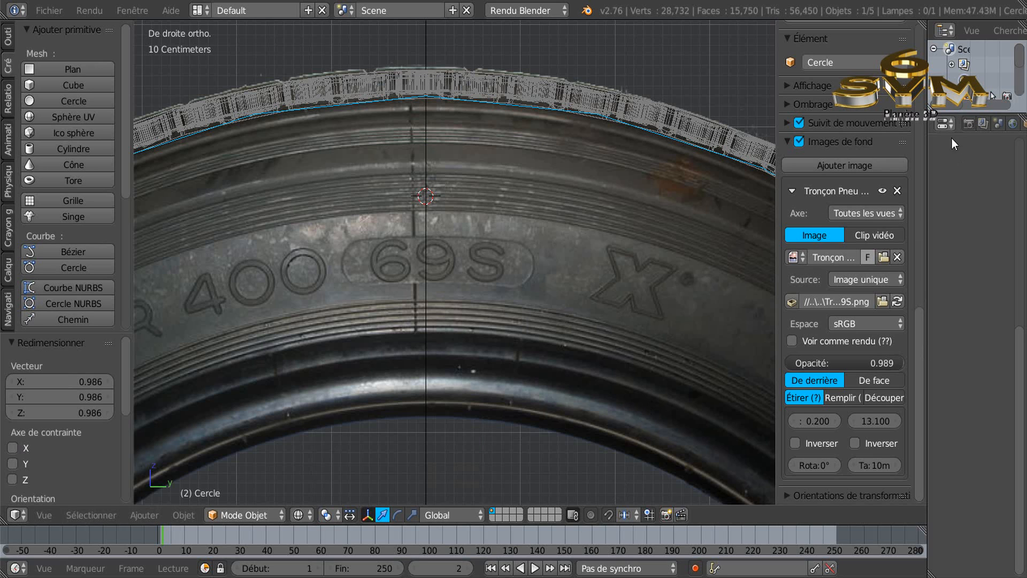
# - Add a Subdivision Surface modifier to the circle with 2 view subdivisions
pyautogui.moveTo(776, 197); pyautogui.dragTo(819, 193)
pyautogui.click(949, 124)
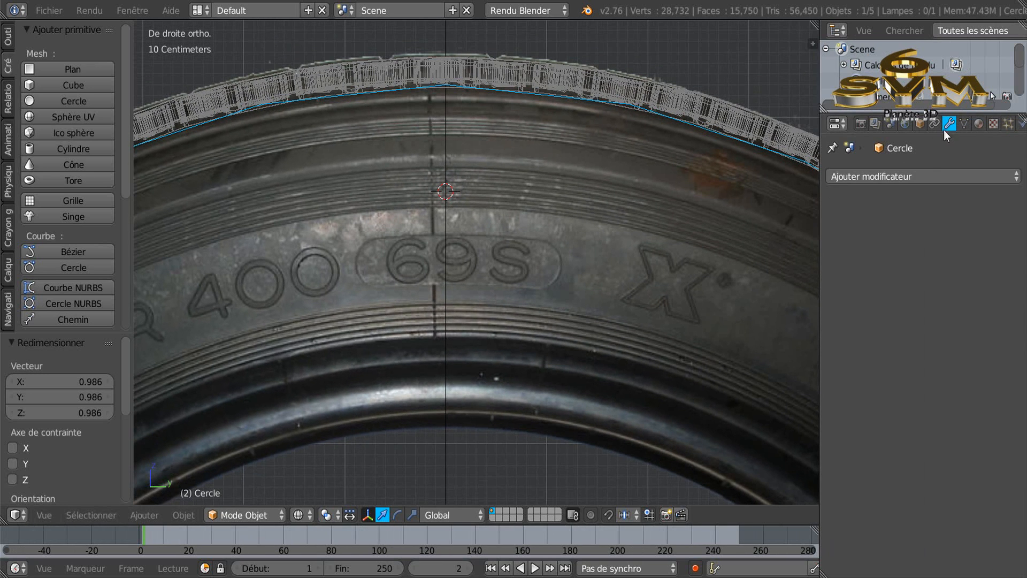
pyautogui.click(919, 178)
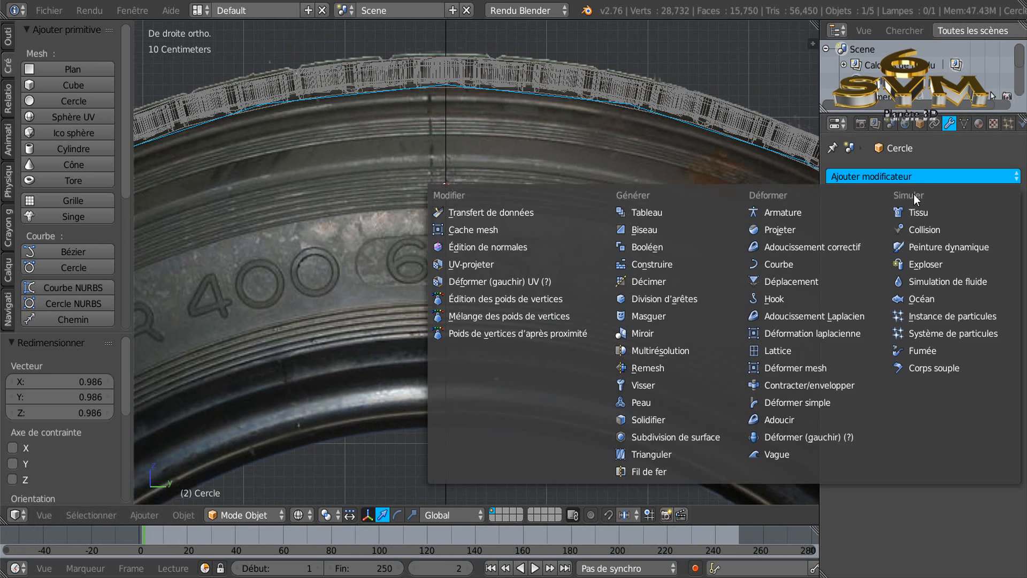
pyautogui.click(671, 437)
pyautogui.click(913, 284)
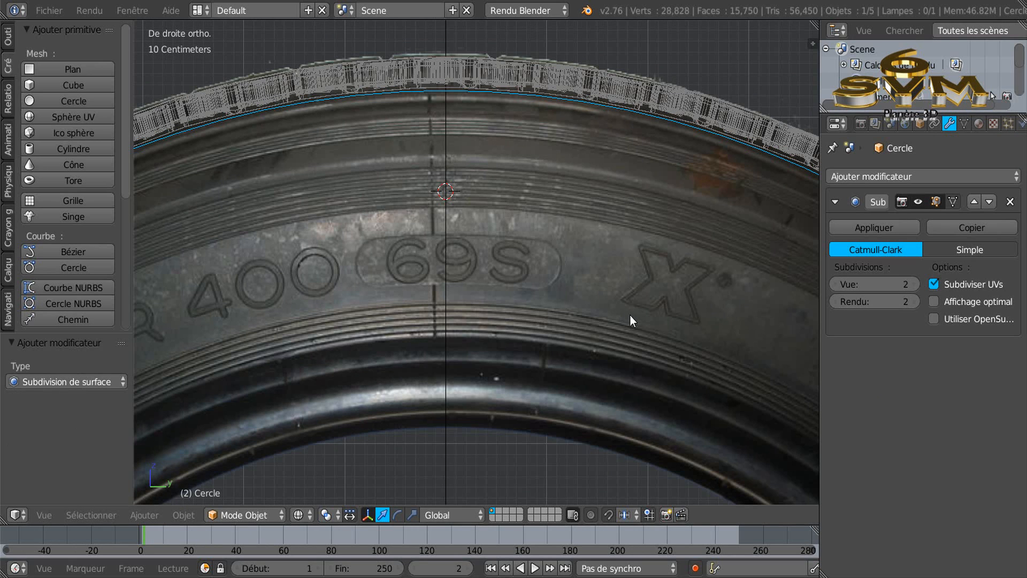
# - Scale the smoothed circle by about 1.007 so it meets the tread ring's inner edge
pyautogui.press('s')
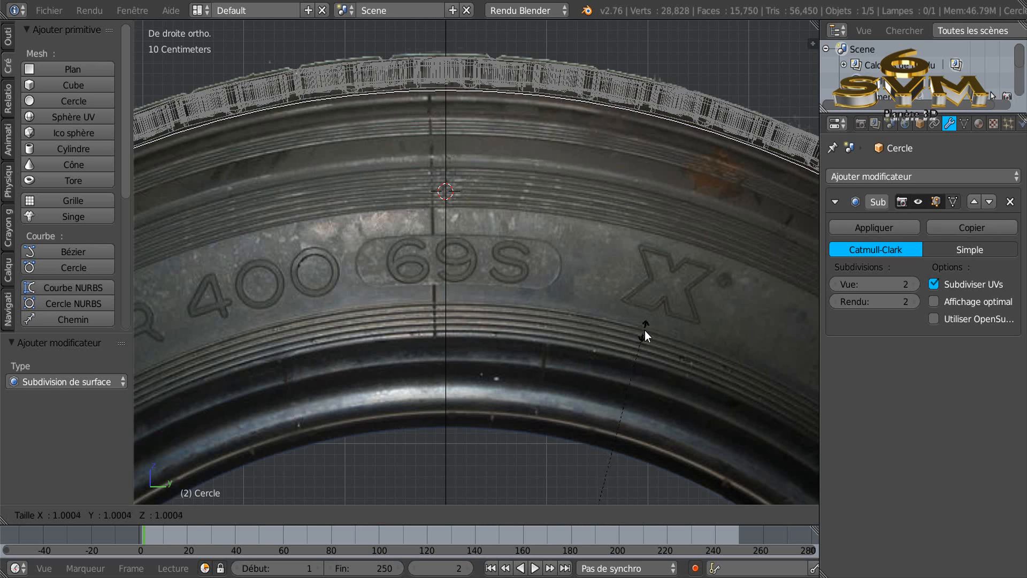
pyautogui.click(682, 290)
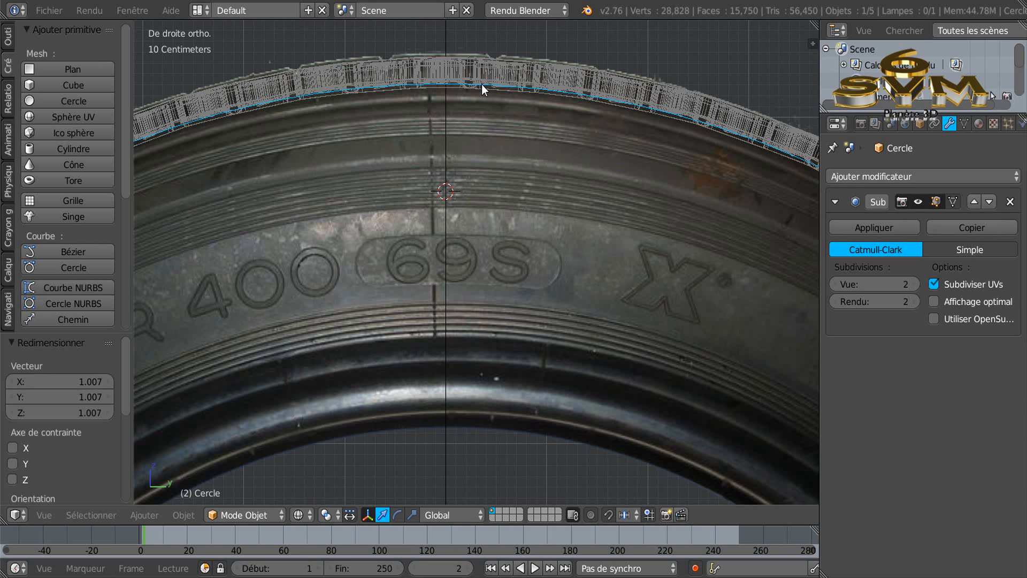
pyautogui.scroll(-8, 479, 177)
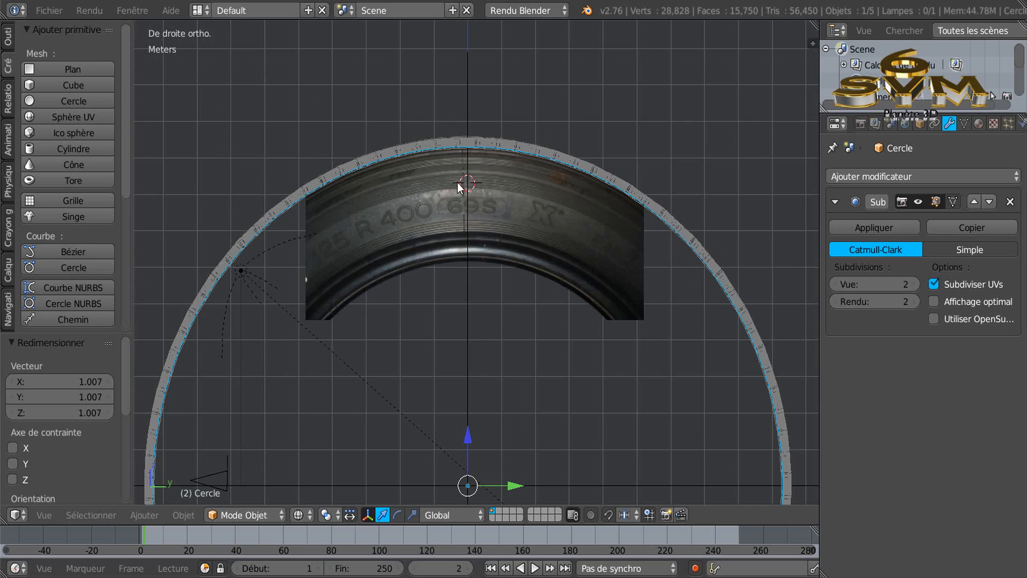
pyautogui.scroll(5, 419, 172)
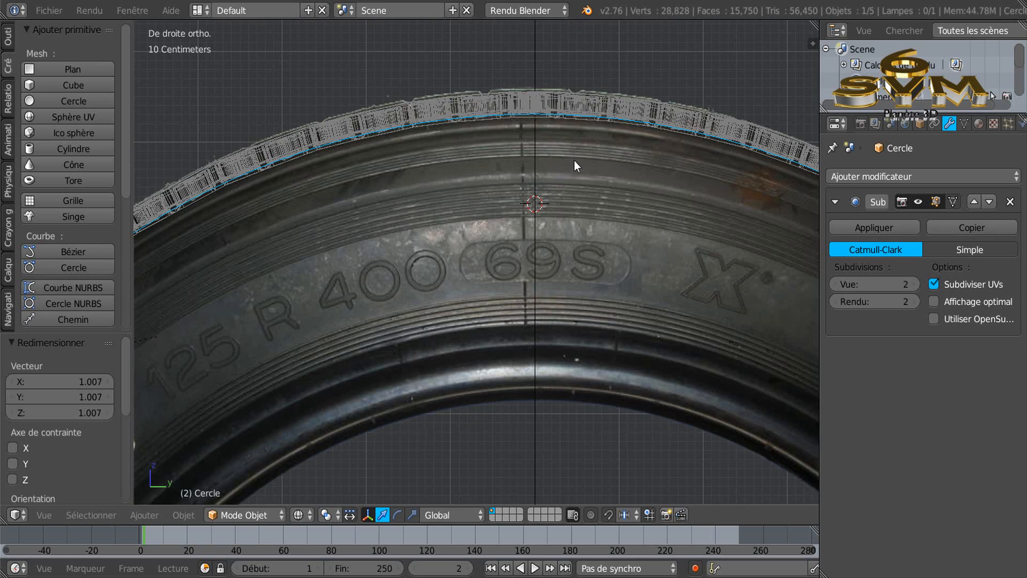
# - Add a Mirror modifier to the circle on the X axis, with Empty as mirror object and clipping (Troncature) enabled
pyautogui.scroll(-3, 497, 206)
pyautogui.moveTo(447, 245); pyautogui.dragTo(596, 262, button='middle')
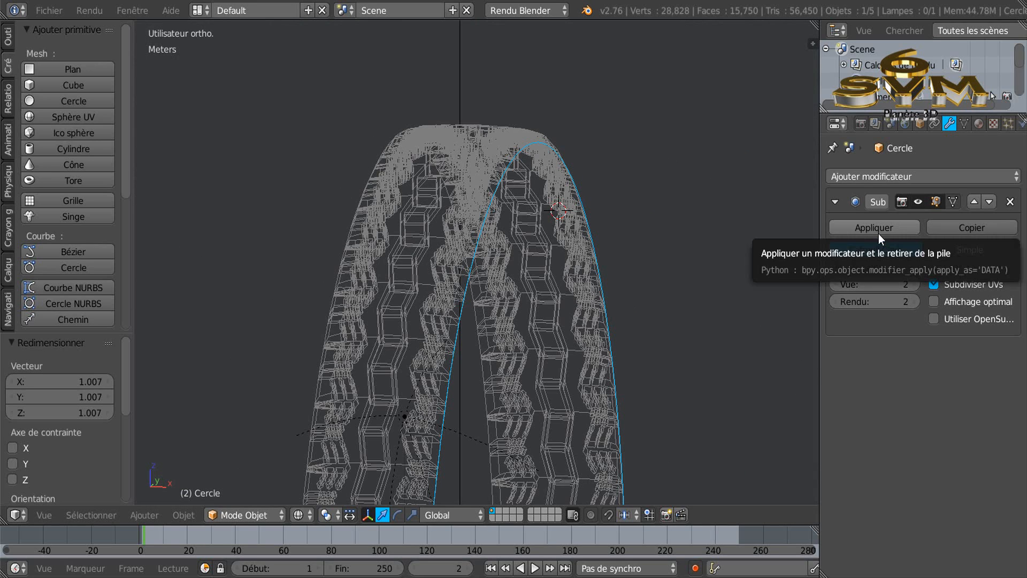
pyautogui.click(909, 176)
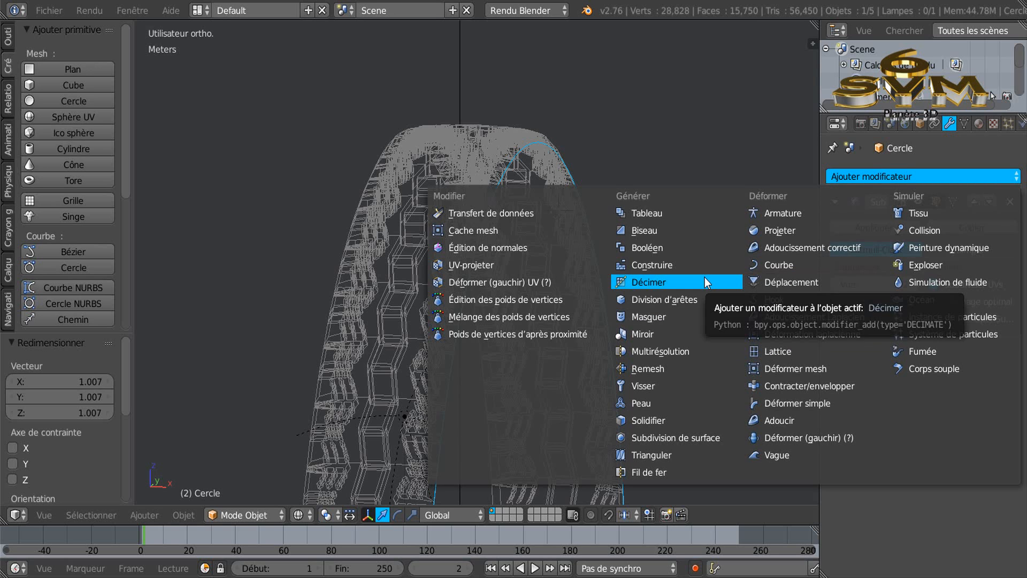
pyautogui.click(653, 333)
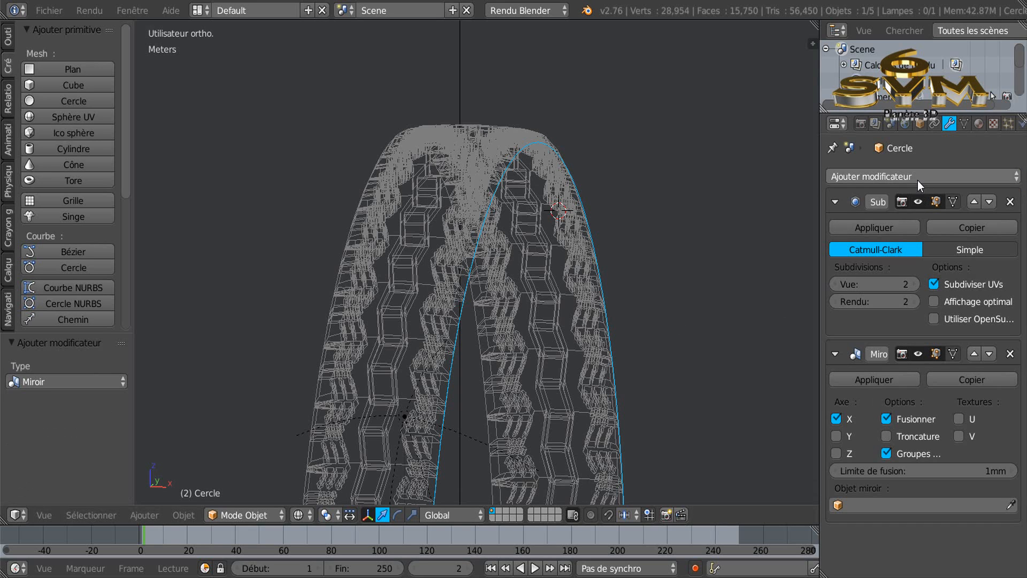
pyautogui.click(903, 513)
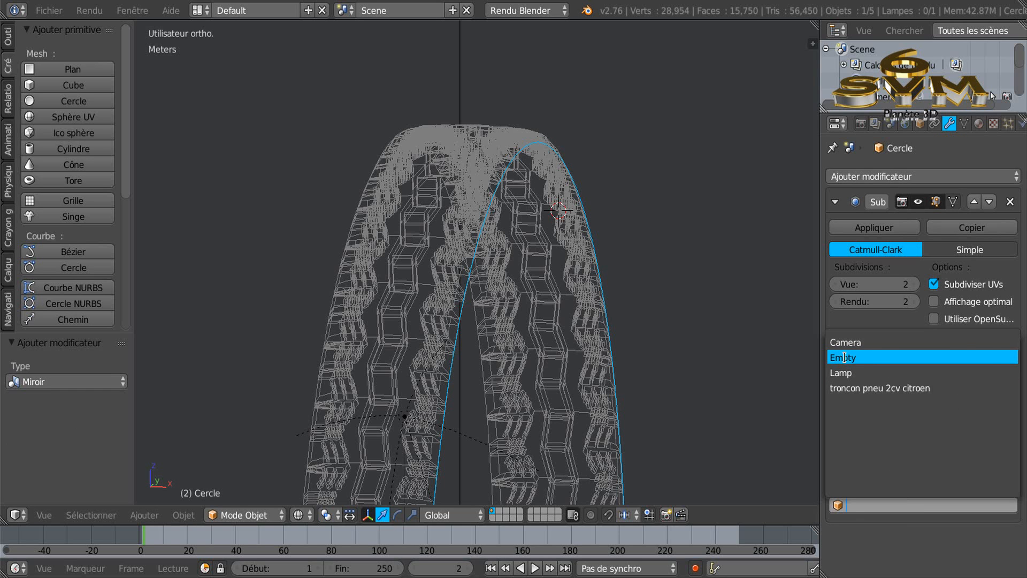
pyautogui.click(844, 358)
pyautogui.moveTo(364, 334); pyautogui.dragTo(400, 342, button='middle')
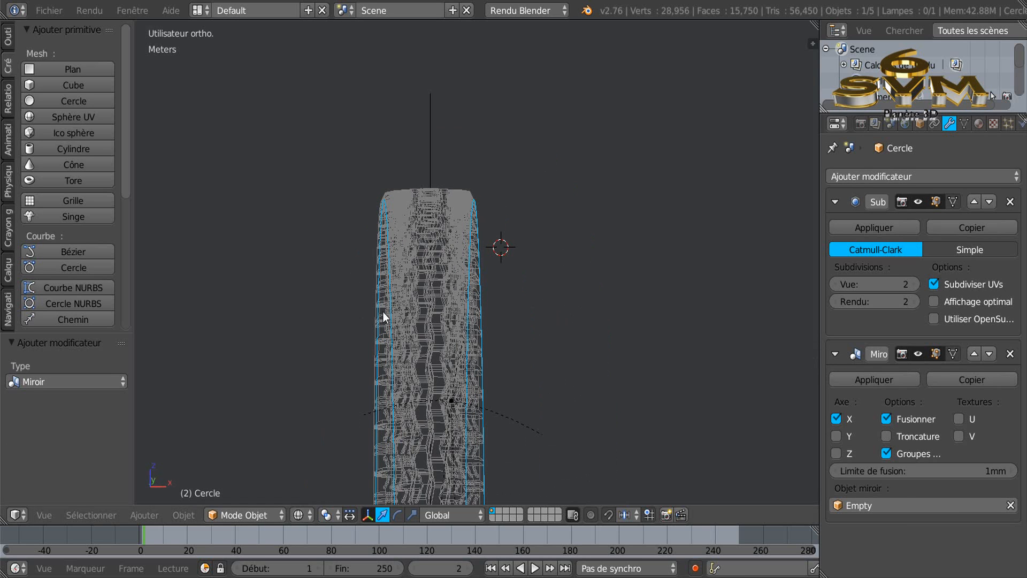
pyautogui.moveTo(409, 275); pyautogui.dragTo(444, 349, button='middle')
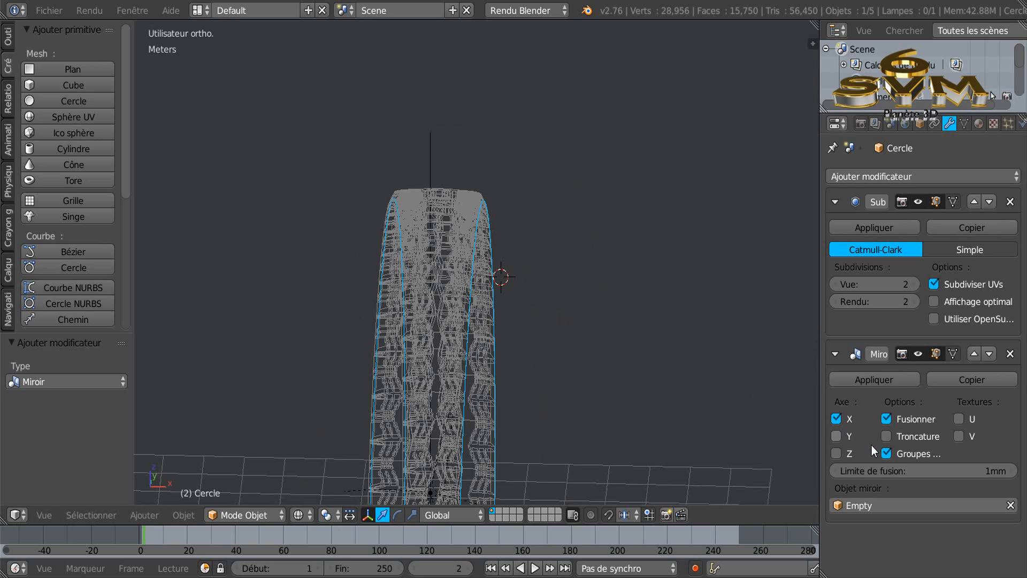
pyautogui.click(886, 436)
# - Enter Edit Mode on the circle and display the scene in solid shading with the tread's side edge in view
pyautogui.moveTo(820, 342); pyautogui.dragTo(843, 342)
pyautogui.moveTo(698, 378); pyautogui.dragTo(618, 349, button='middle')
pyautogui.press('Tab')
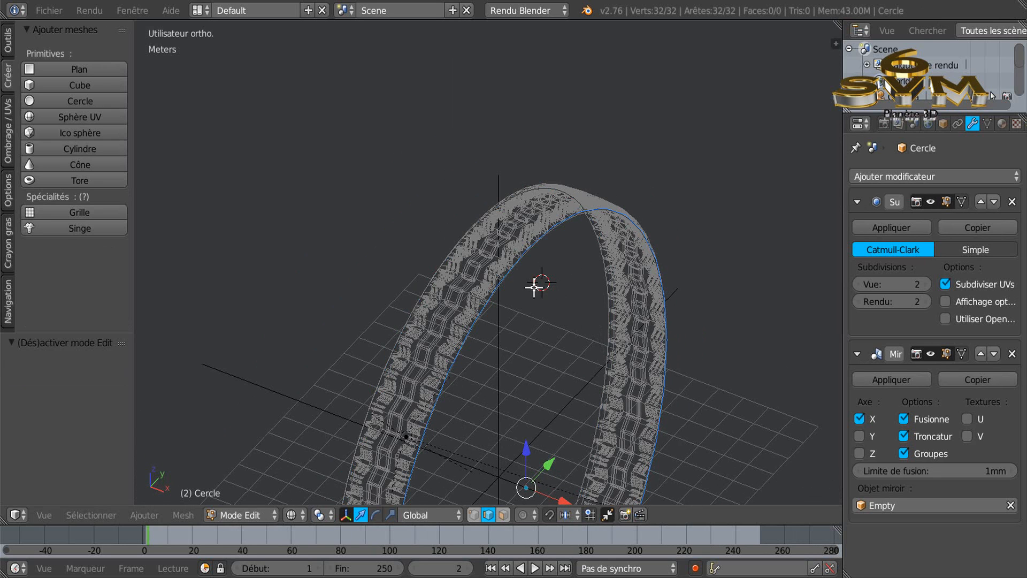
pyautogui.scroll(2, 530, 286)
pyautogui.press('z')
pyautogui.scroll(3, 528, 285)
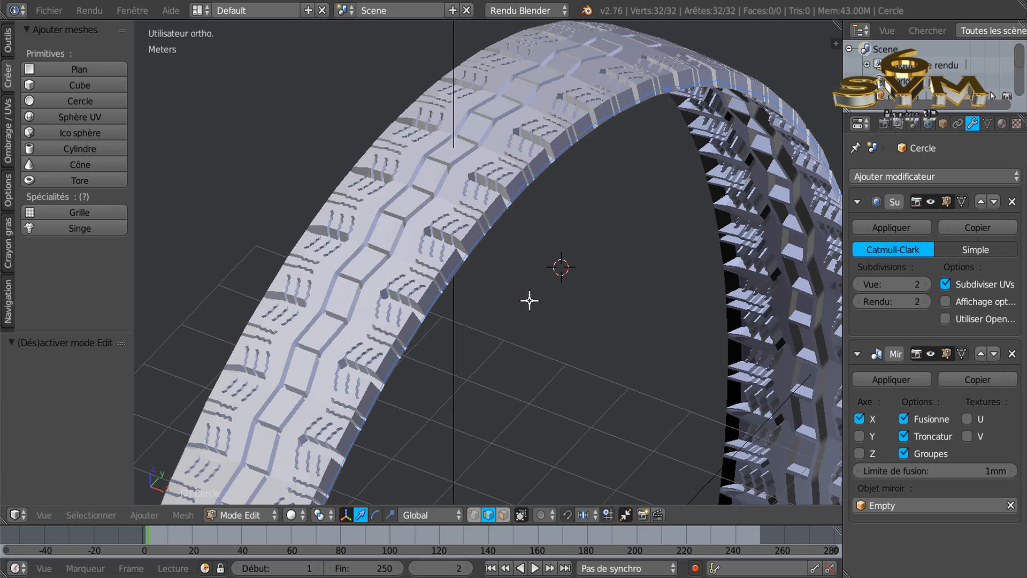
pyautogui.scroll(1, 534, 291)
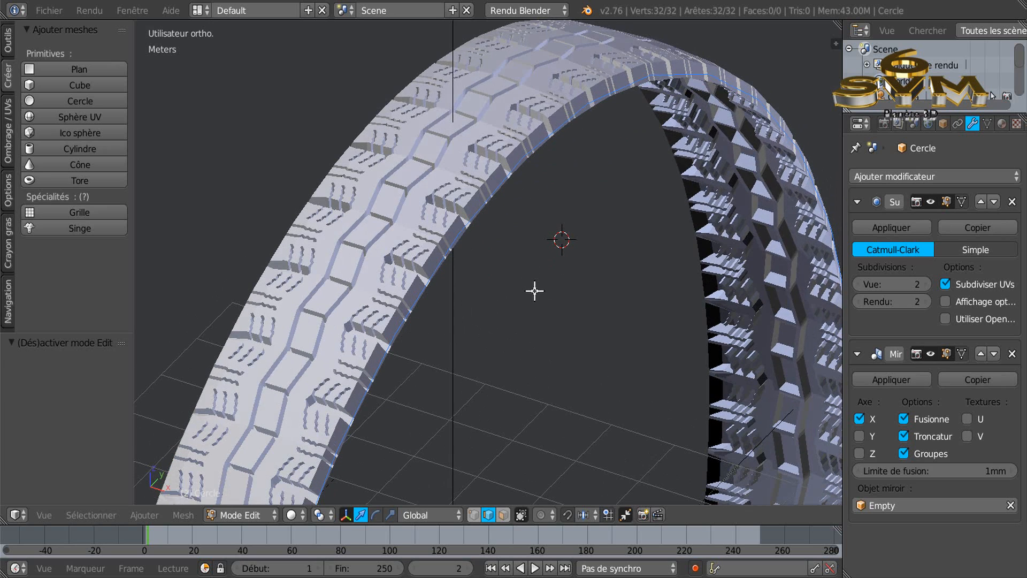
pyautogui.press('Tab')
pyautogui.rightClick(500, 191)
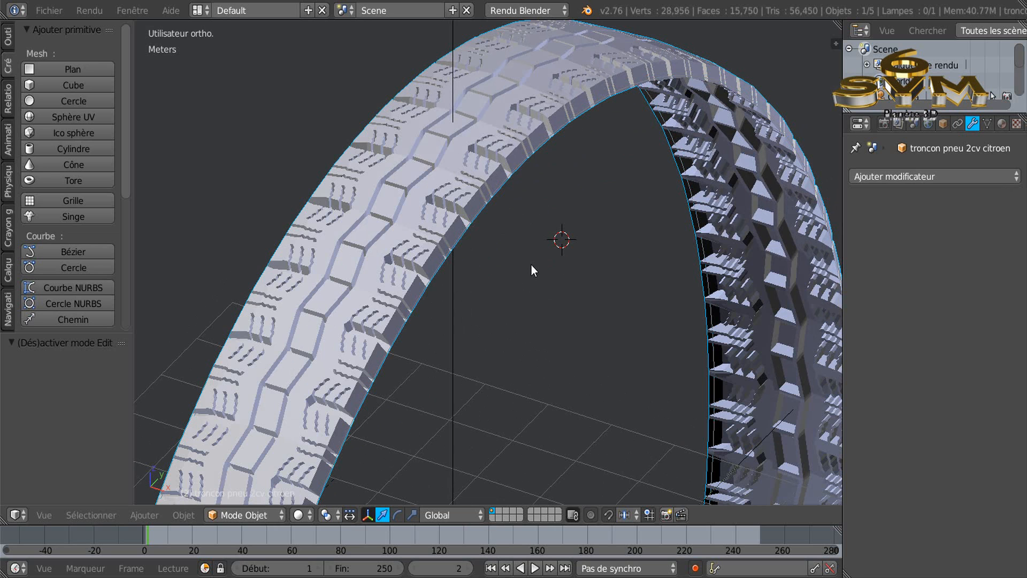
pyautogui.press('Tab')
pyautogui.press('Tab')
pyautogui.rightClick(522, 164)
pyautogui.press('Tab')
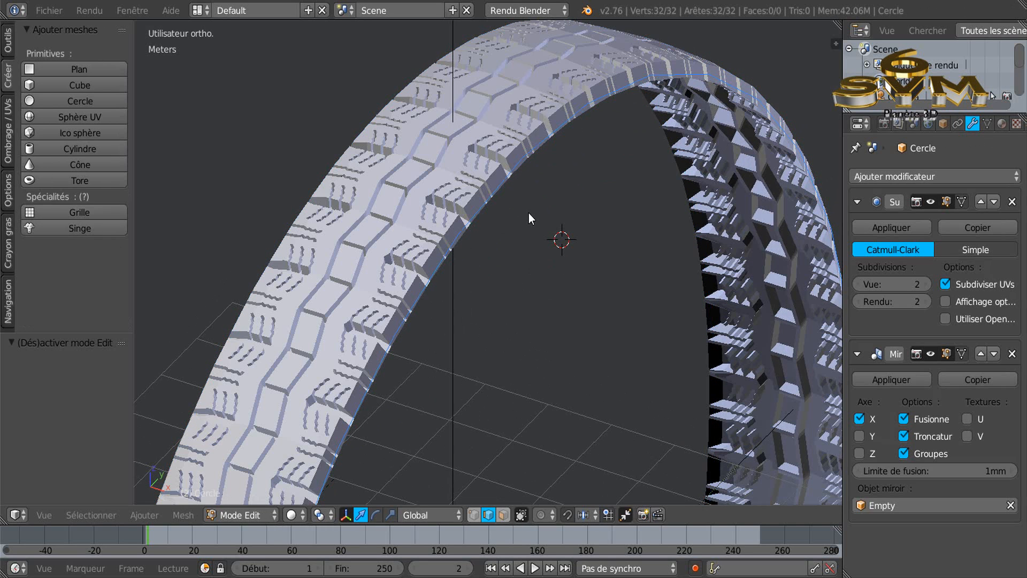
# - Leave Edit Mode, select the bent tread ring and hide it so only the mirrored circles remain in view
pyautogui.scroll(-1, 528, 213)
pyautogui.moveTo(564, 278); pyautogui.dragTo(586, 288, button='middle')
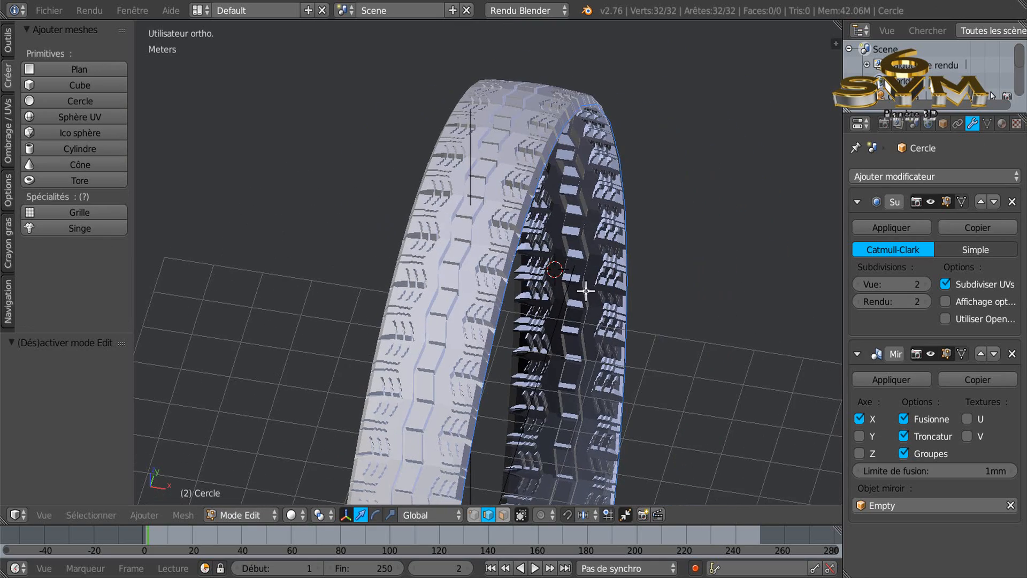
pyautogui.press('Tab')
pyautogui.rightClick(496, 217)
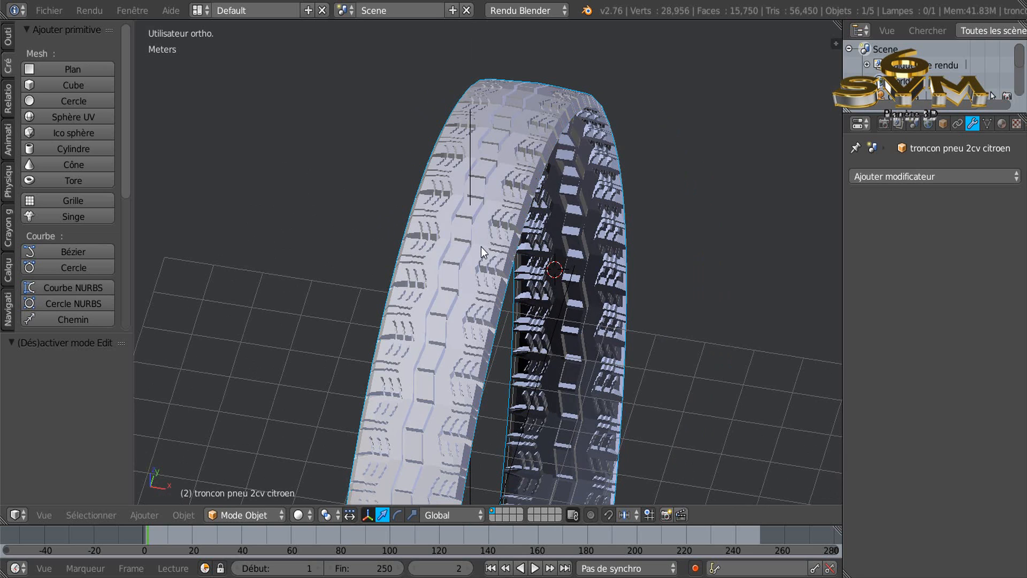
pyautogui.press('h')
pyautogui.click(481, 247)
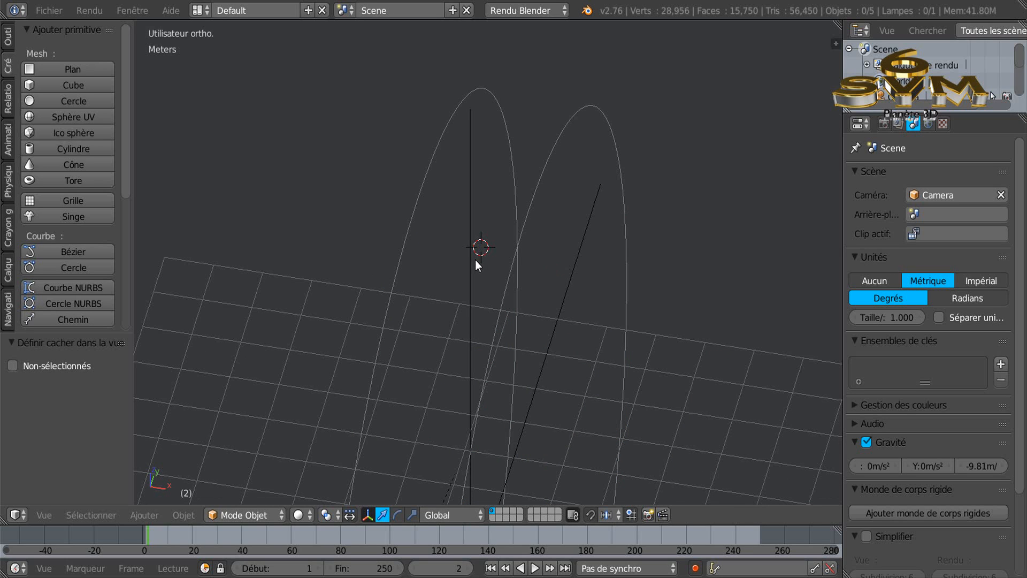
# - Enter Edit Mode on the mirrored circle in vertex selection mode and show it from the front view
pyautogui.rightClick(532, 235)
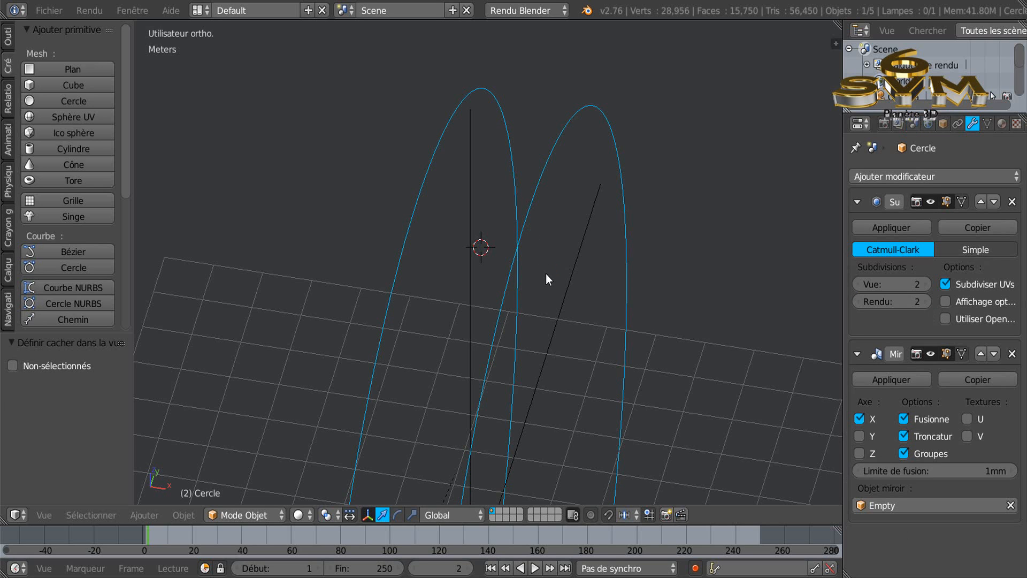
pyautogui.press('Tab')
pyautogui.press('Tab')
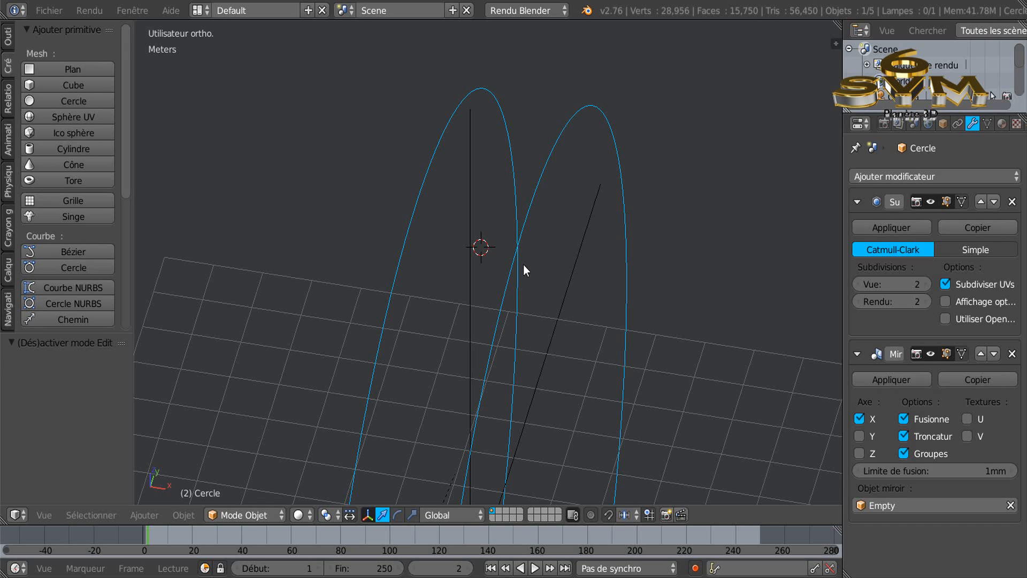
pyautogui.press('Tab')
pyautogui.scroll(-3, 538, 252)
pyautogui.press('Tab')
pyautogui.moveTo(538, 270); pyautogui.dragTo(571, 268, button='middle')
pyautogui.press('Tab')
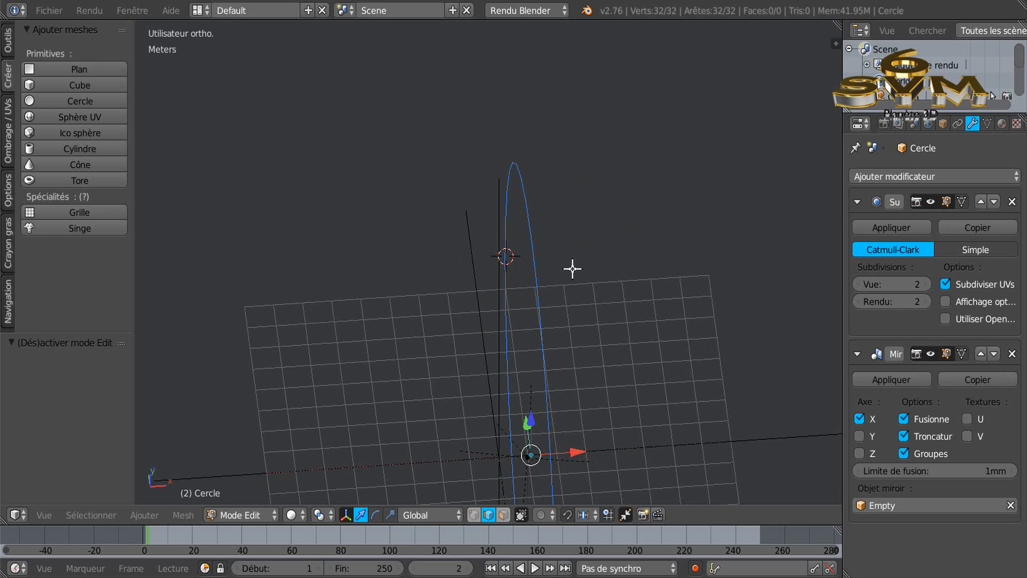
pyautogui.click(476, 516)
pyautogui.moveTo(577, 380); pyautogui.dragTo(572, 356, button='middle')
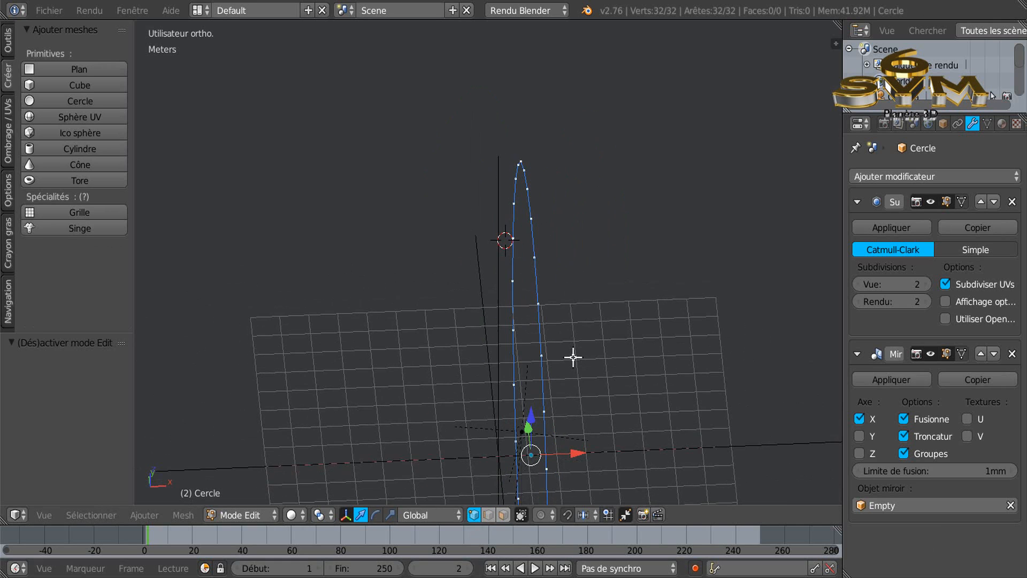
pyautogui.press('KP_1')
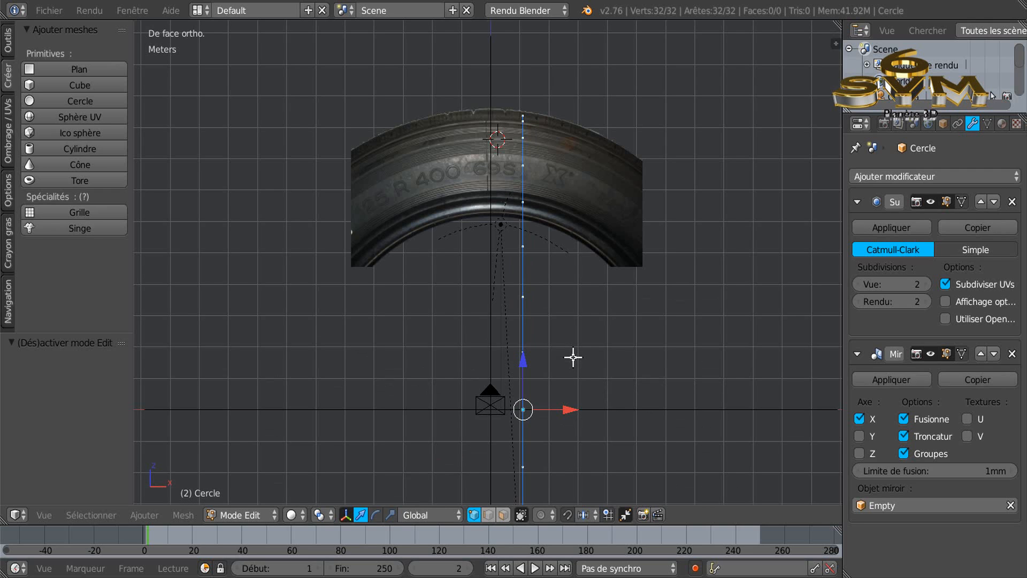
# - Try to extrude the circle's vertices in place and move them about 6.6 cm along X
pyautogui.press('e')
pyautogui.rightClick(641, 276)
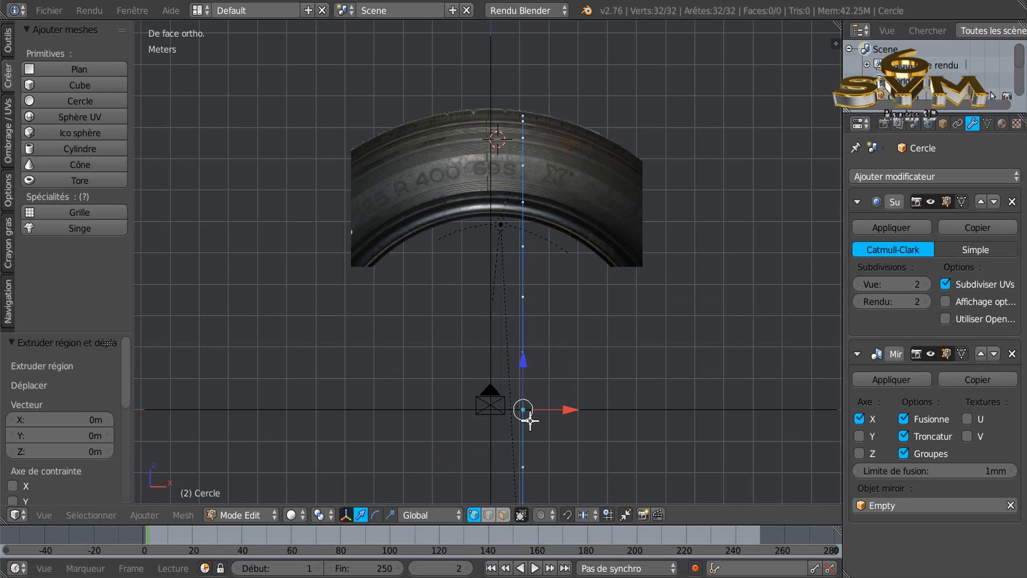
pyautogui.moveTo(566, 411)
pyautogui.mouseDown()
pyautogui.moveTo(621, 412)
pyautogui.moveTo(551, 412)
pyautogui.moveTo(559, 410)
pyautogui.mouseUp()
pyautogui.rightClick(559, 410)
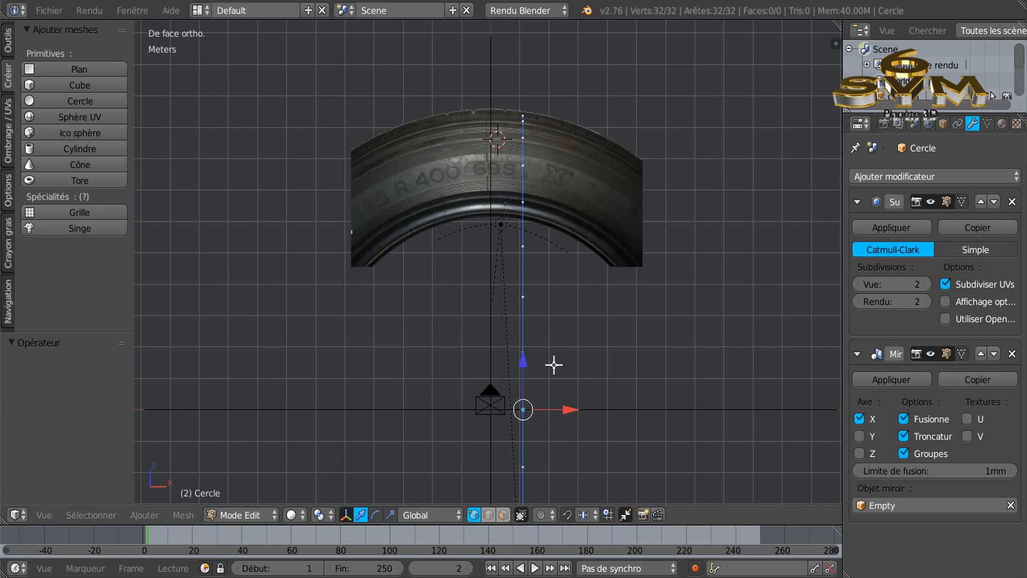
pyautogui.moveTo(568, 410); pyautogui.dragTo(568, 410)
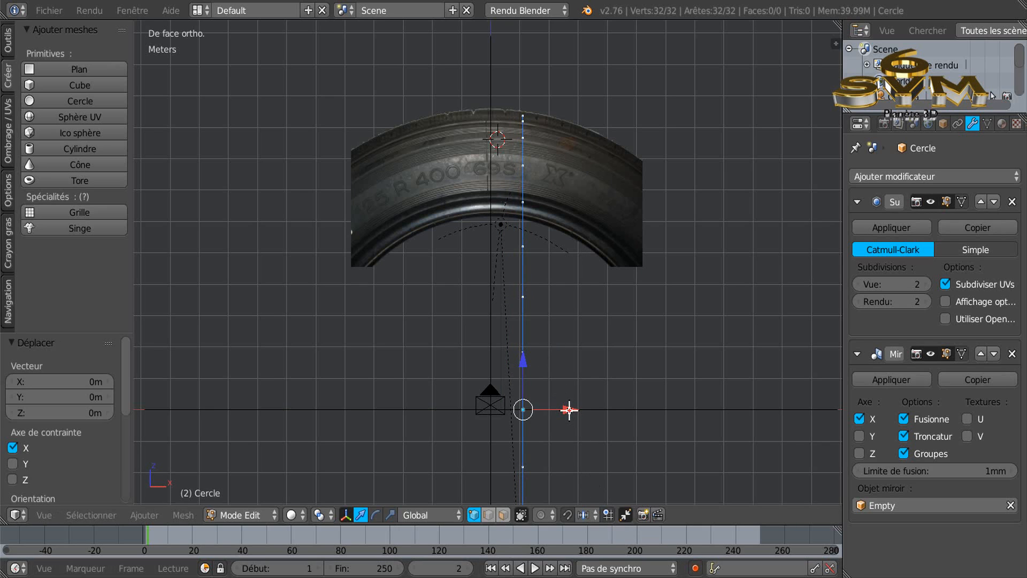
pyautogui.press('e')
pyautogui.rightClick(569, 410)
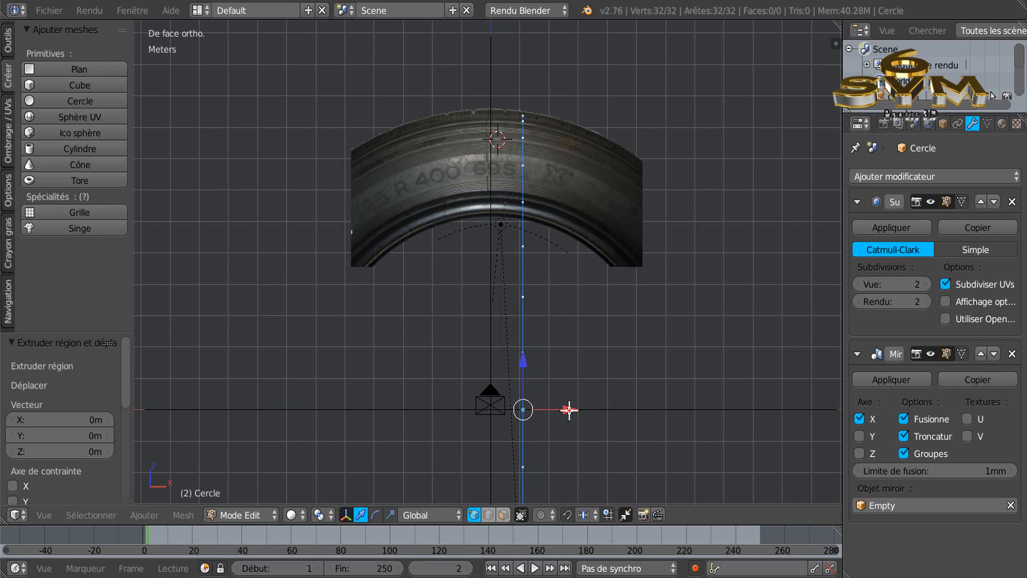
pyautogui.moveTo(568, 411); pyautogui.dragTo(572, 411)
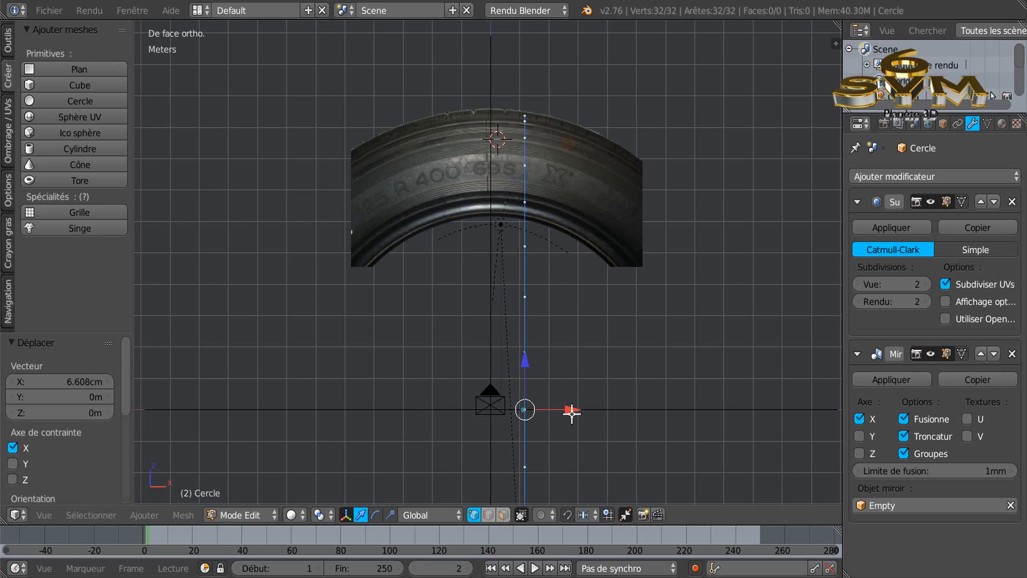
pyautogui.hotkey('ctrl', 'z')
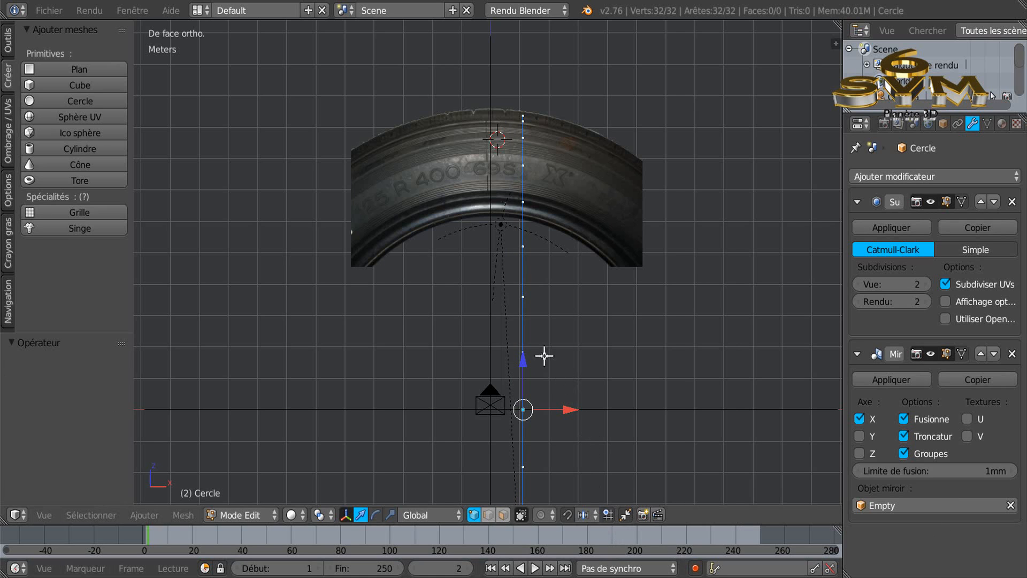
# - Extrude all of the circle's vertices and move them about -1.608 m along X to the mirror plane, forming a closed band
pyautogui.press('a')
pyautogui.press('a')
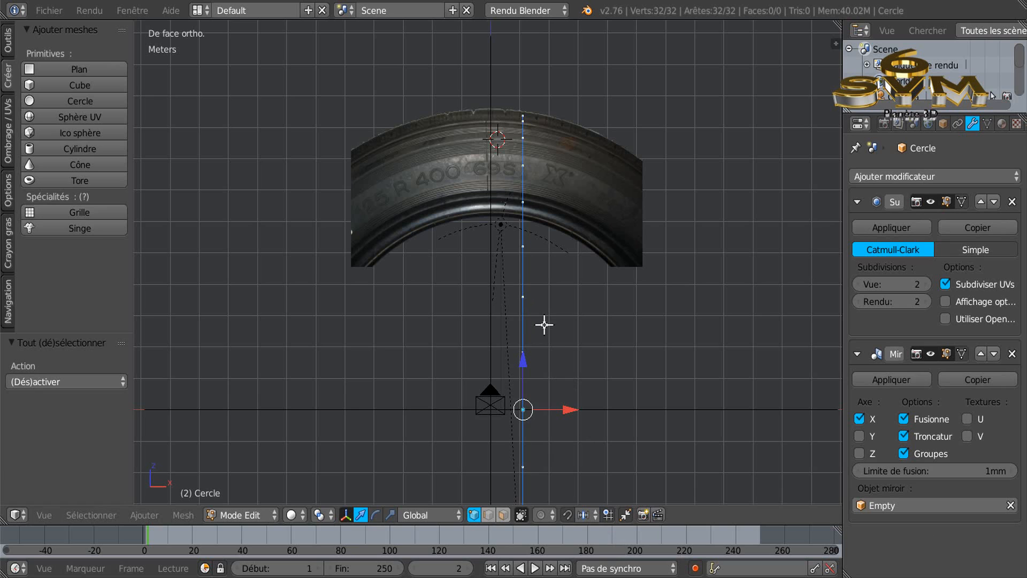
pyautogui.press('e')
pyautogui.rightClick(566, 342)
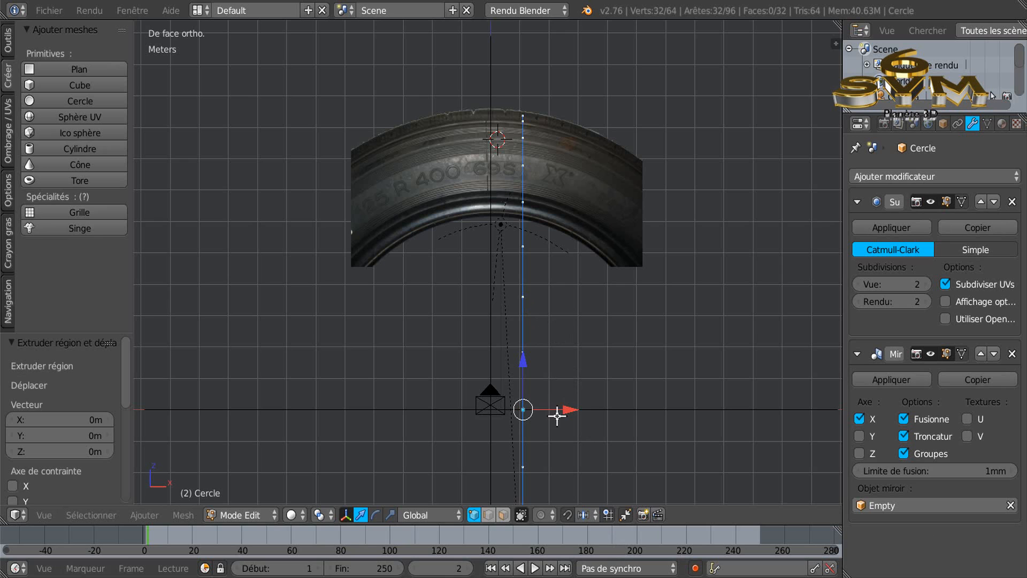
pyautogui.press('g')
pyautogui.press('x')
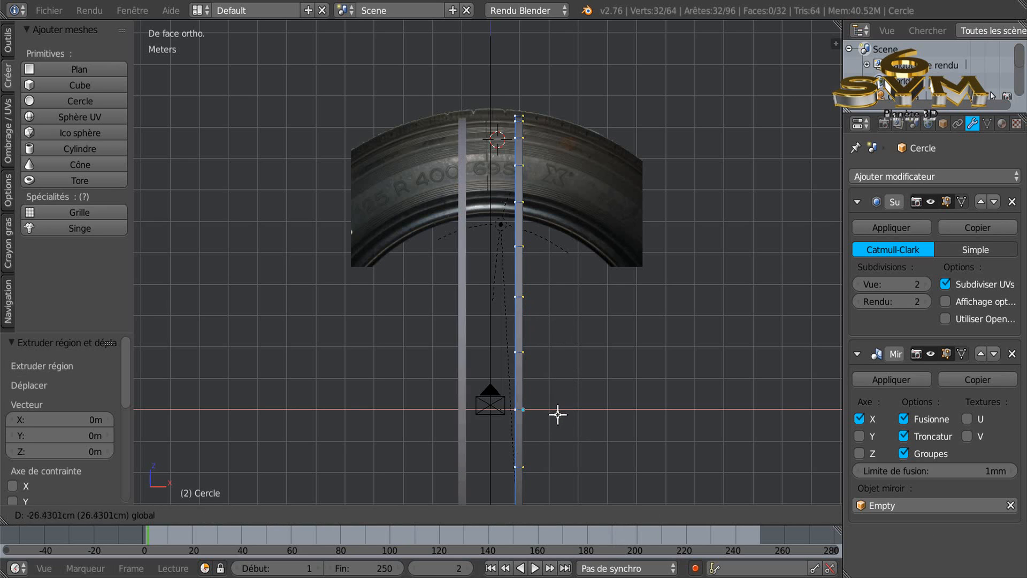
pyautogui.click(518, 413)
pyautogui.scroll(3, 478, 127)
pyautogui.scroll(-4, 484, 139)
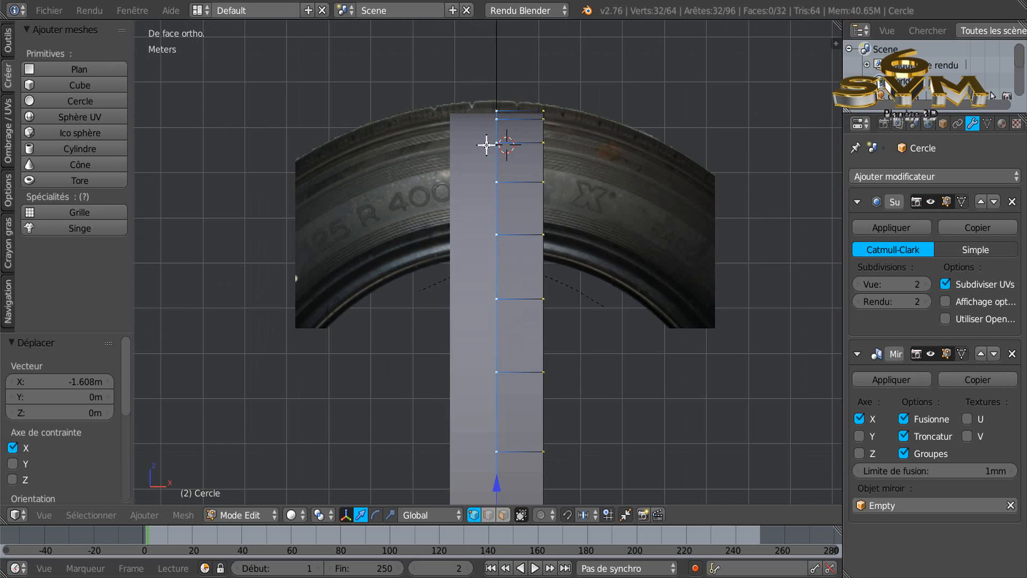
pyautogui.scroll(-2, 503, 284)
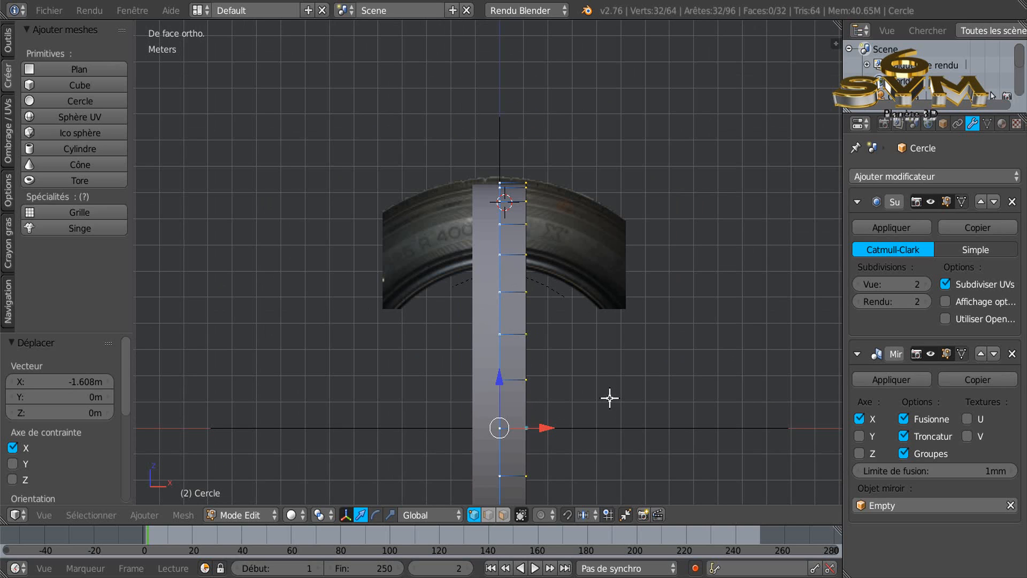
# - Return to Object Mode and unhide the tread ring around the extruded band
pyautogui.press('Tab')
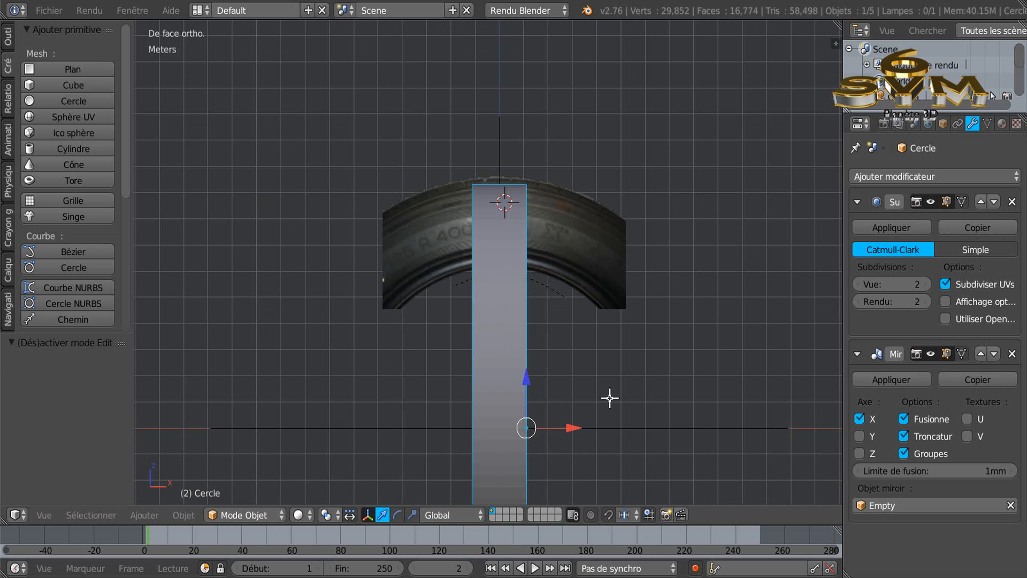
pyautogui.hotkey('alt', 'h')
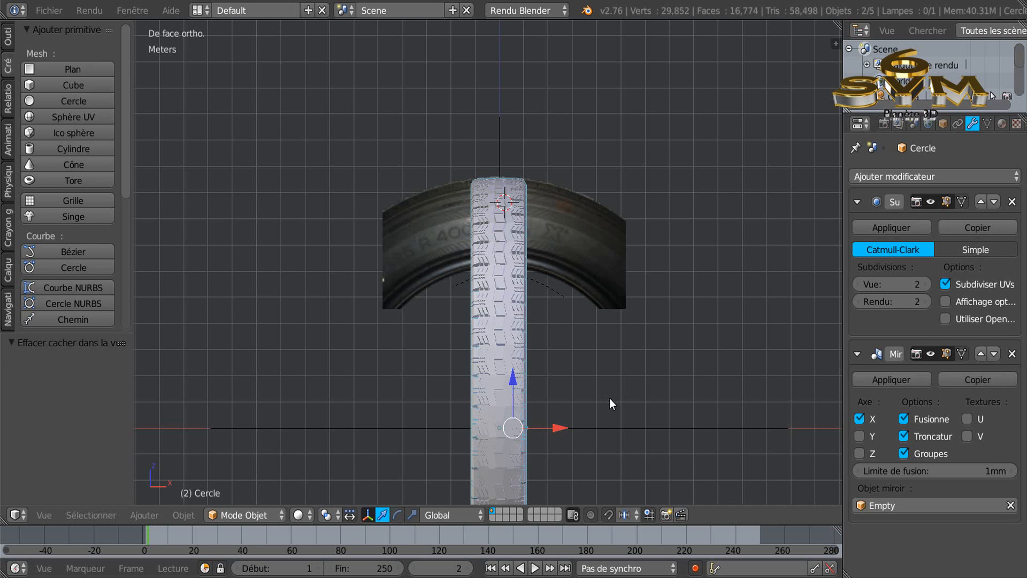
pyautogui.moveTo(599, 381); pyautogui.dragTo(557, 370, button='middle')
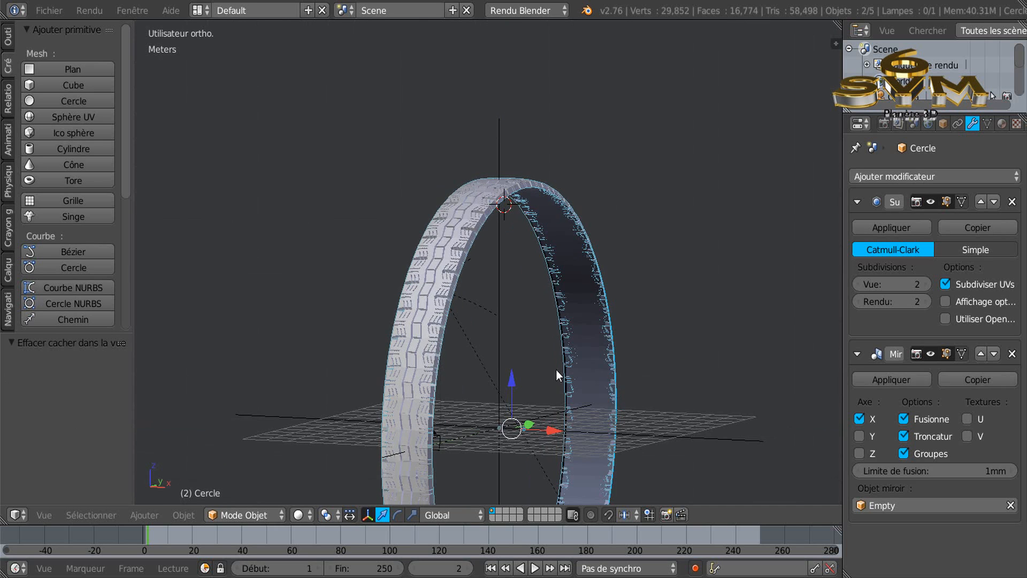
# - Select the Cercle object inside the tyre tread and enter Edit Mode on it
pyautogui.rightClick(573, 287)
pyautogui.rightClick(573, 320)
pyautogui.press('Tab')
pyautogui.press('Tab')
pyautogui.press('Tab')
pyautogui.scroll(-2, 579, 314)
pyautogui.moveTo(588, 348); pyautogui.dragTo(589, 364, button='middle')
pyautogui.scroll(4, 589, 364)
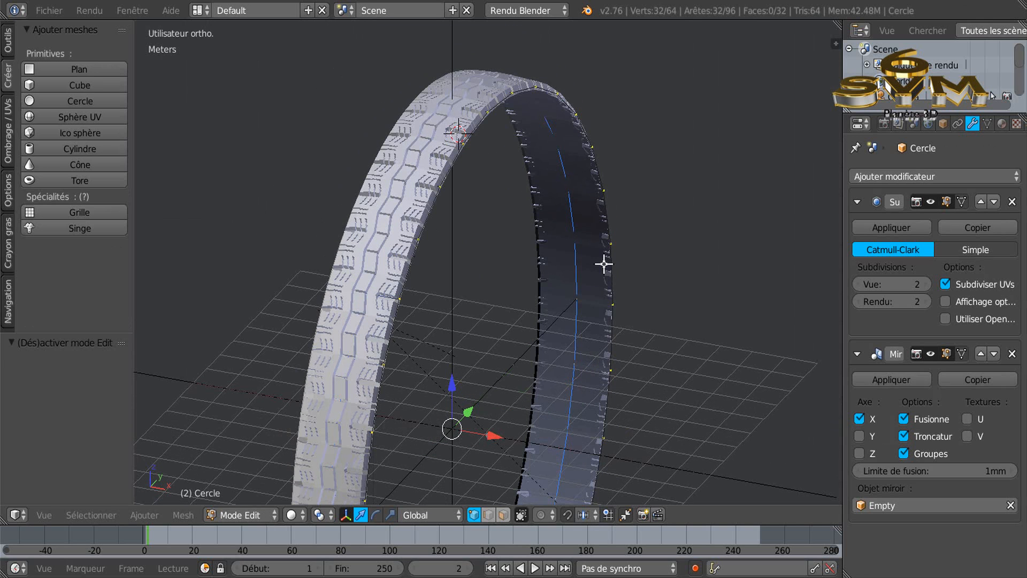
pyautogui.scroll(4, 604, 264)
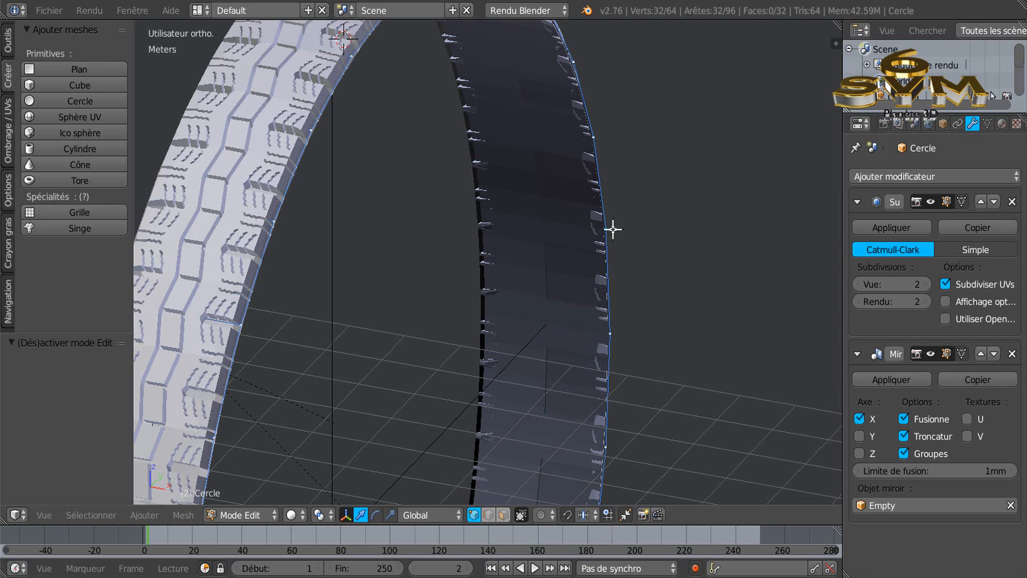
# - Extrude the circle's edge loop inward against the side reference photo, scaled to 0.989, and fine-tune it with a 1.001 scale
pyautogui.scroll(-5, 613, 229)
pyautogui.moveTo(618, 294); pyautogui.dragTo(585, 342, button='middle')
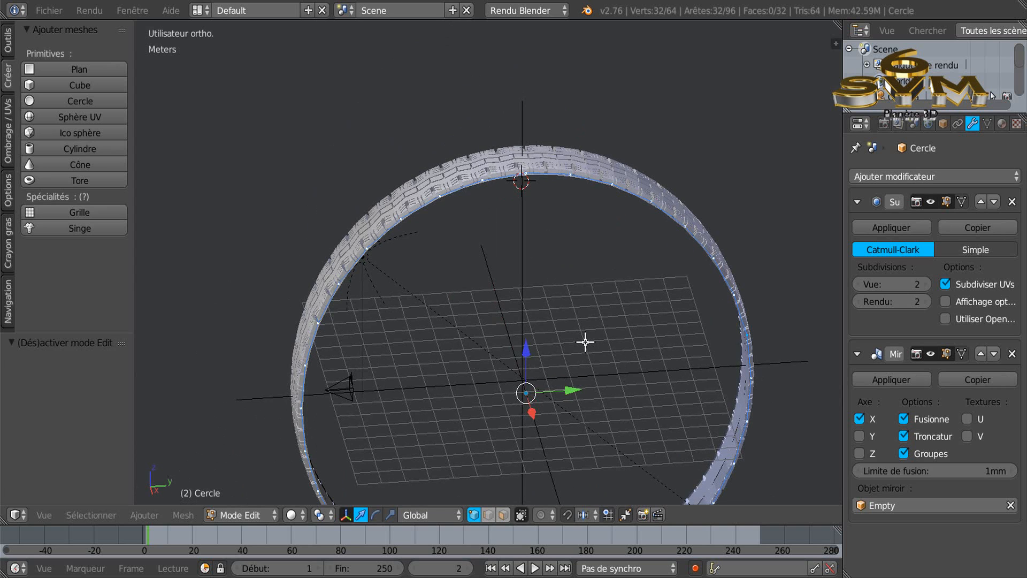
pyautogui.press('KP_1')
pyautogui.press('KP_3')
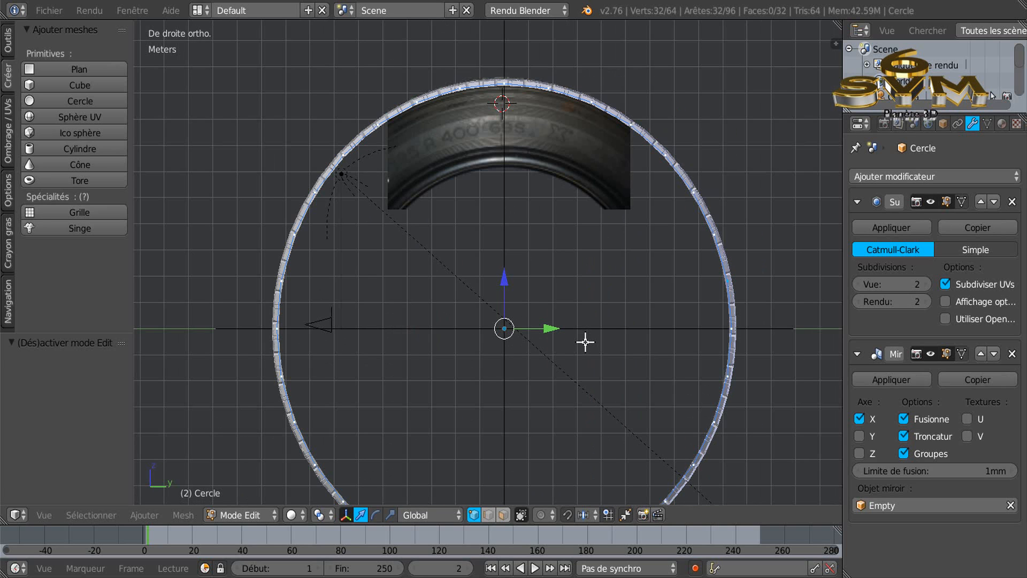
pyautogui.scroll(5, 507, 106)
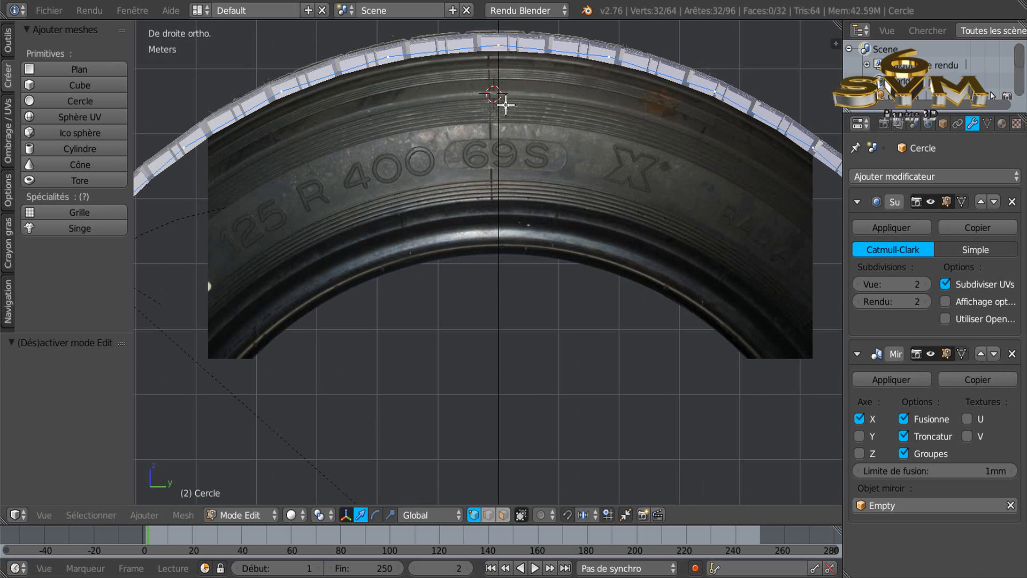
pyautogui.scroll(2, 506, 104)
pyautogui.keyDown('shift'); pyautogui.moveTo(512, 118); pyautogui.dragTo(541, 225, button='middle'); pyautogui.keyUp('shift')
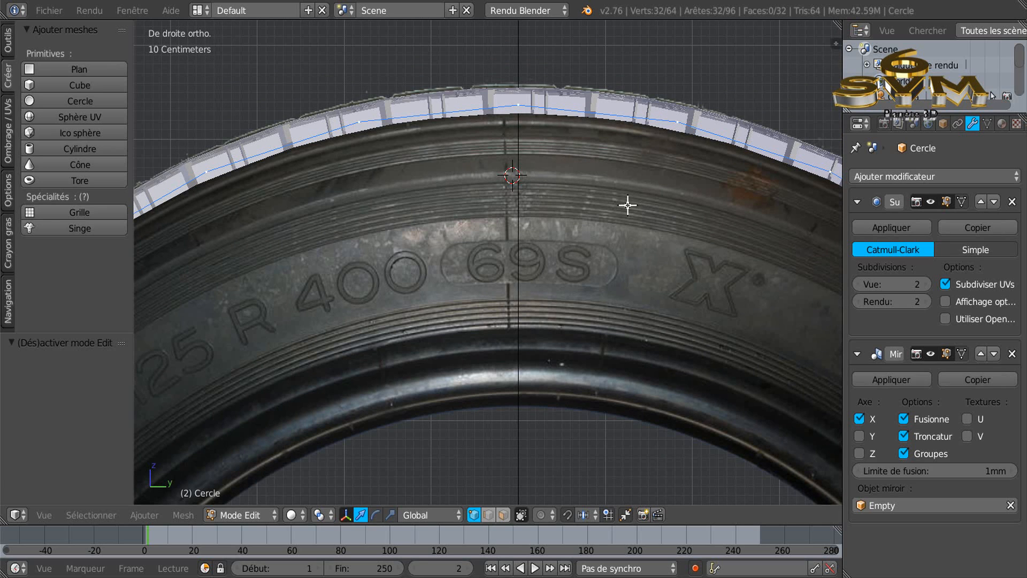
pyautogui.press('e')
pyautogui.press('s')
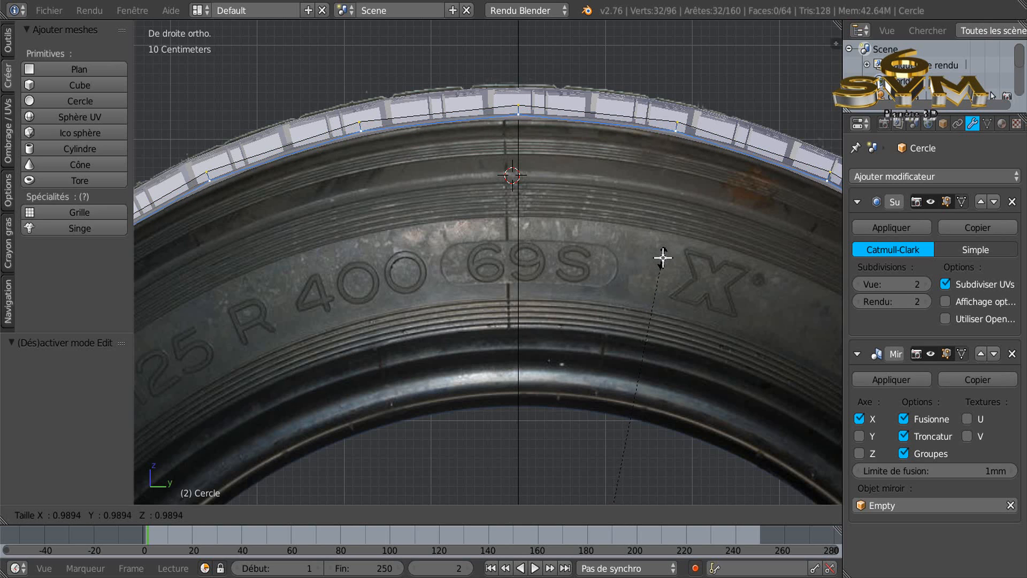
pyautogui.click(663, 258)
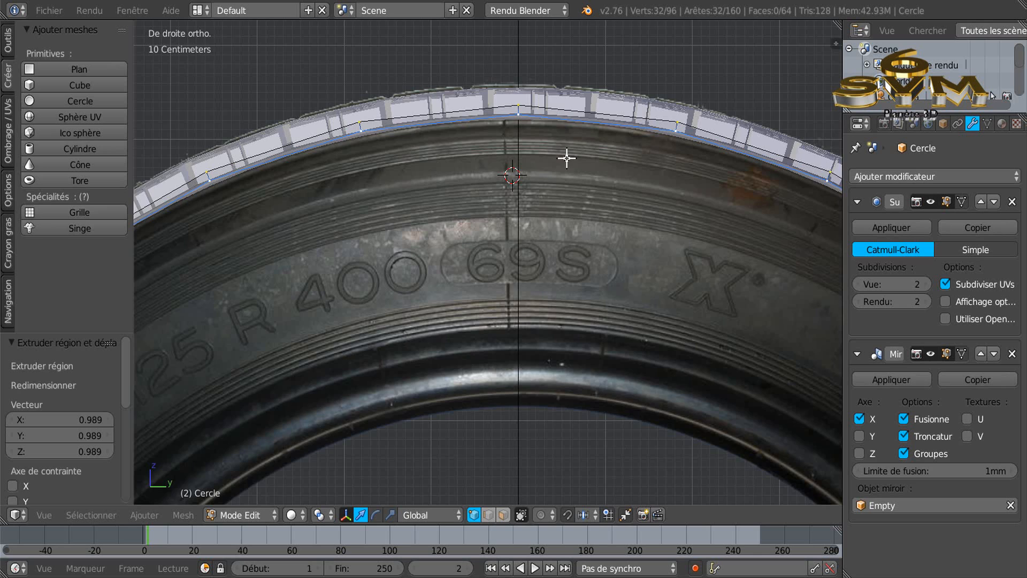
pyautogui.scroll(2, 550, 136)
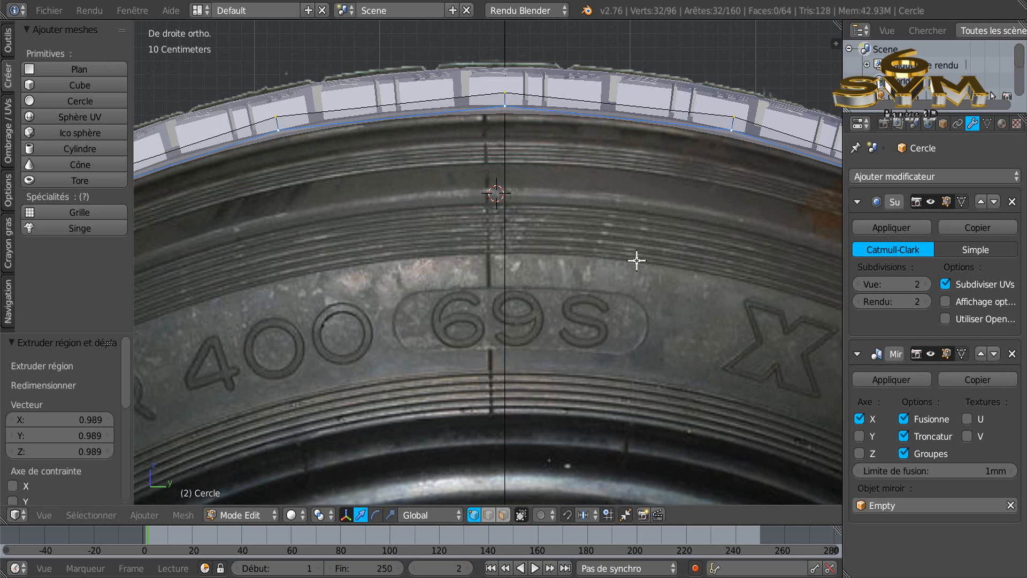
pyautogui.press('s')
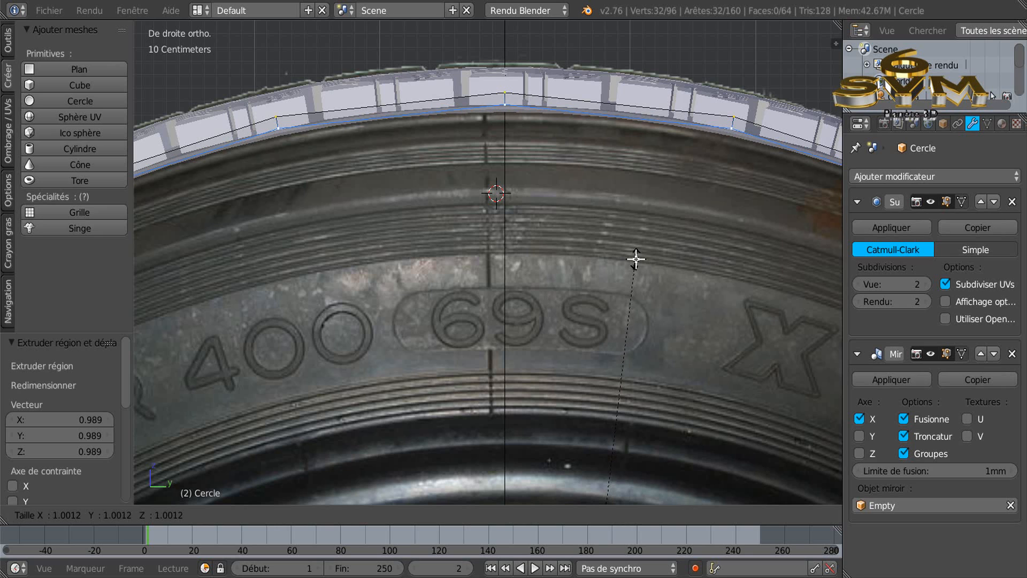
pyautogui.click(635, 260)
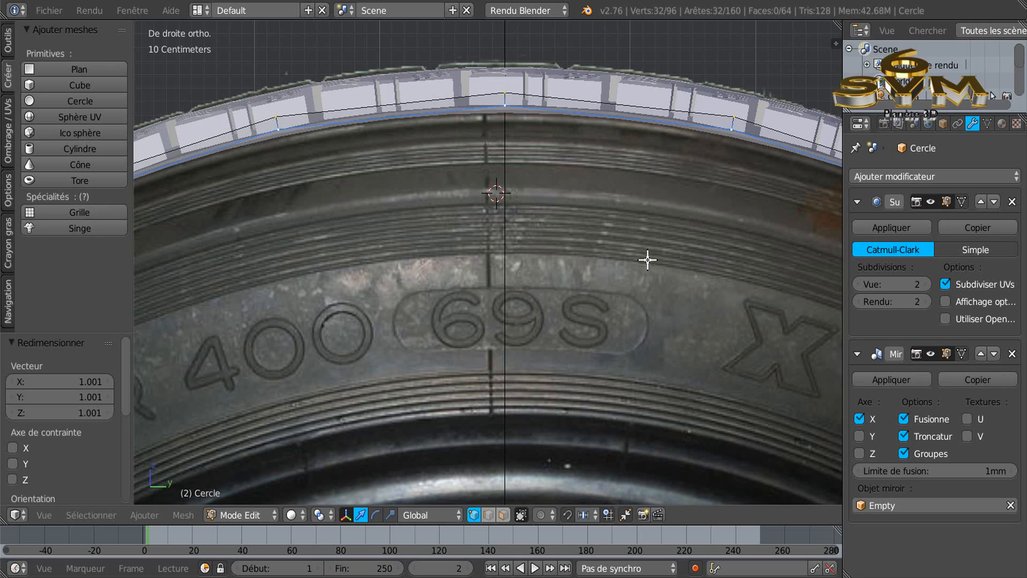
# - Extrude two more closely spaced loops inward just below the tread, scaled to 0.997 and 0.996
pyautogui.press('e')
pyautogui.press('s')
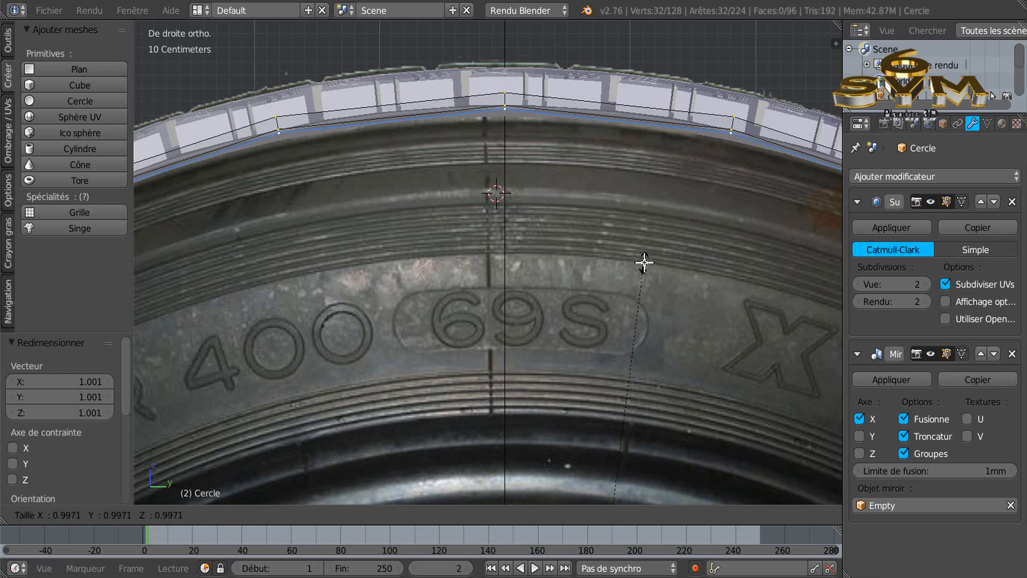
pyautogui.click(644, 262)
pyautogui.press('e')
pyautogui.press('s')
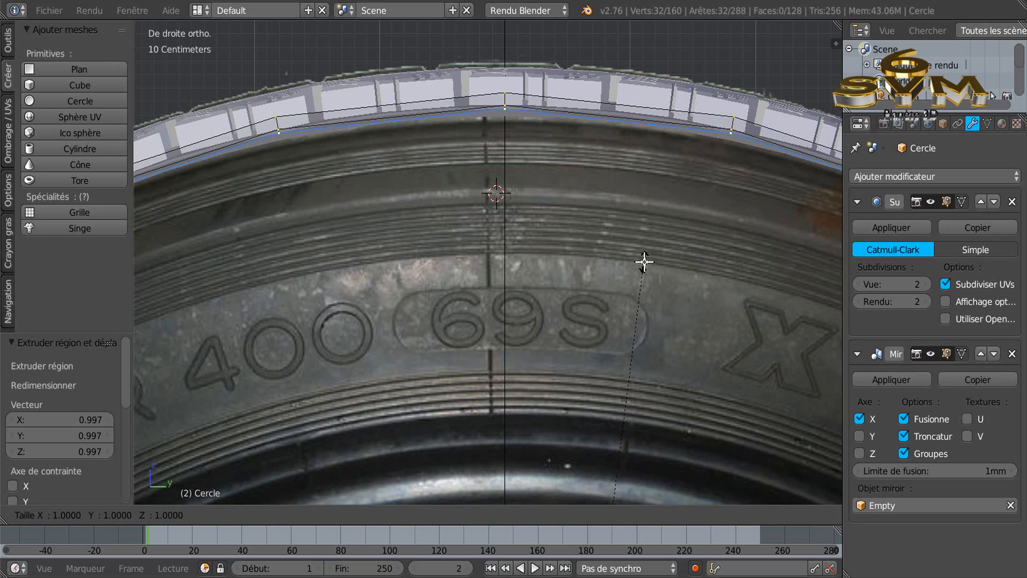
pyautogui.click(643, 266)
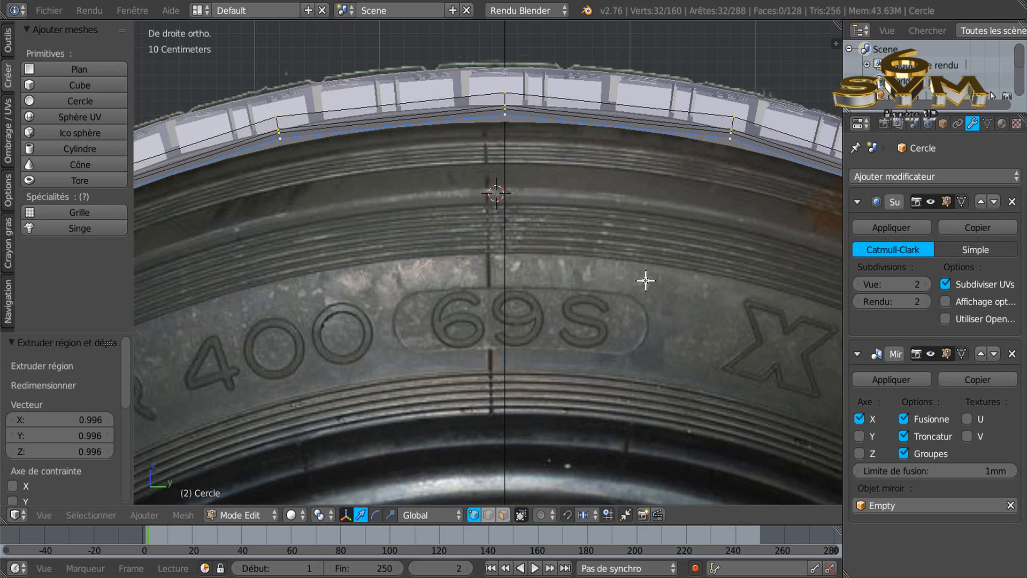
# - Display the model as wireframe and extrude the loop inward to the first thin grooves of the sidewall, scaled to 0.984
pyautogui.click(290, 515)
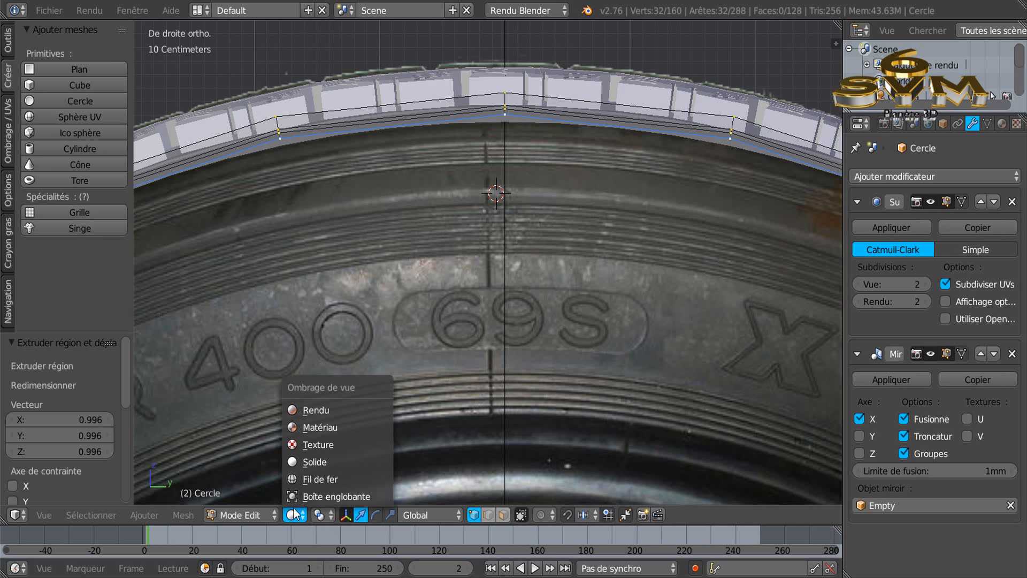
pyautogui.click(299, 478)
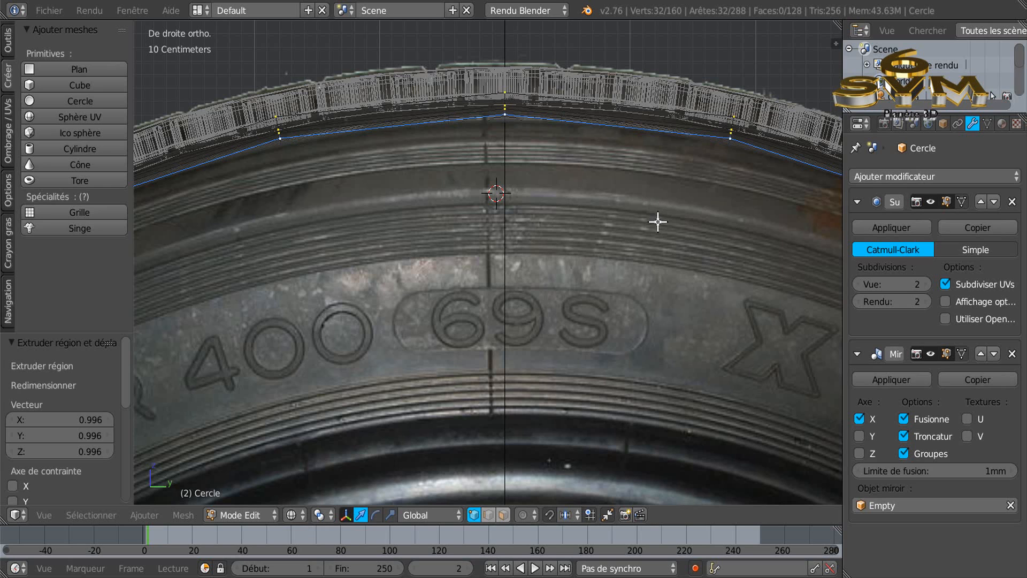
pyautogui.press('e')
pyautogui.press('s')
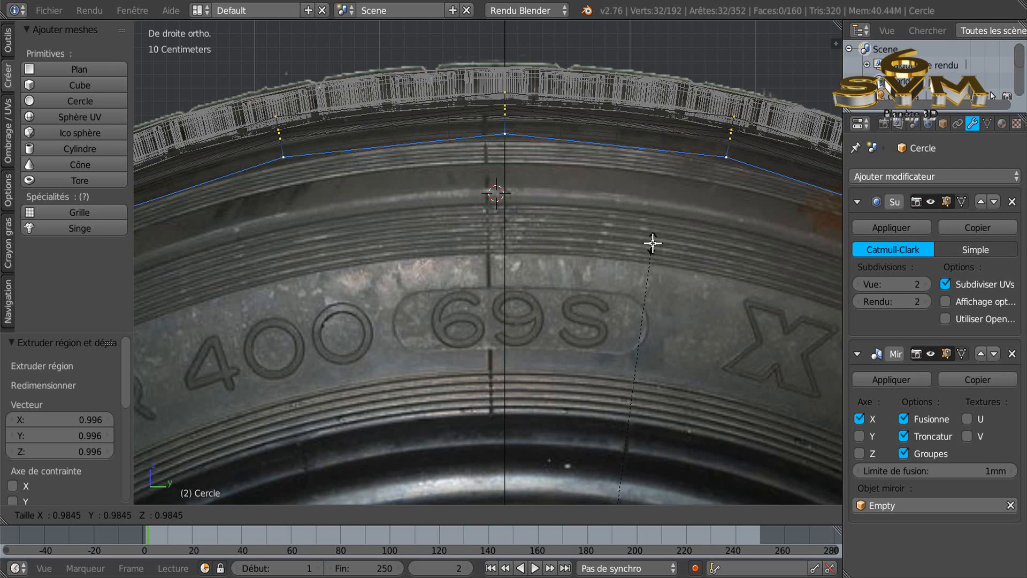
pyautogui.click(652, 244)
# - Extrude two loops inward, scaled to 0.982 at the end of the first grooves and 0.978 across the smooth band
pyautogui.scroll(2, 478, 153)
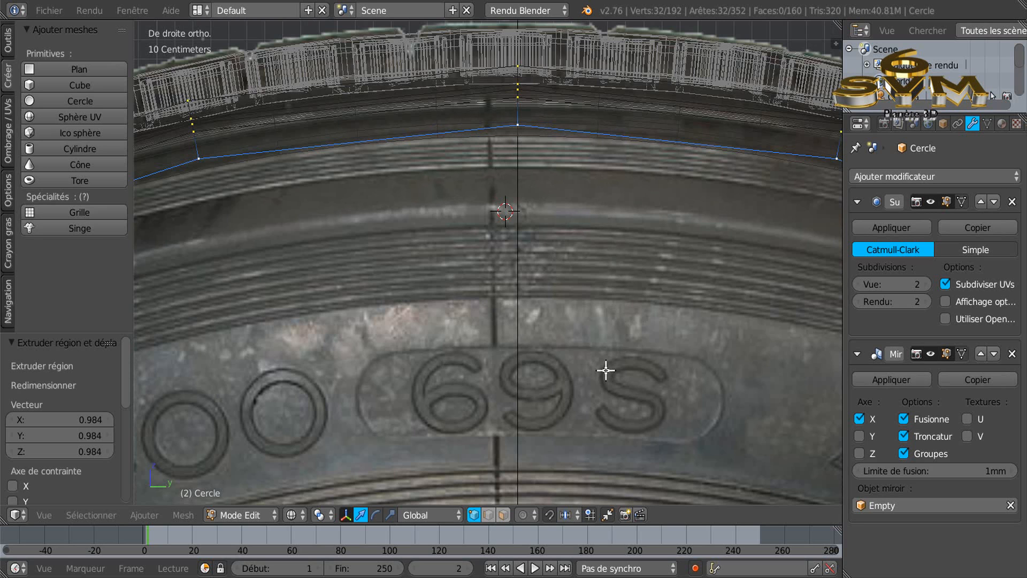
pyautogui.press('e')
pyautogui.press('s')
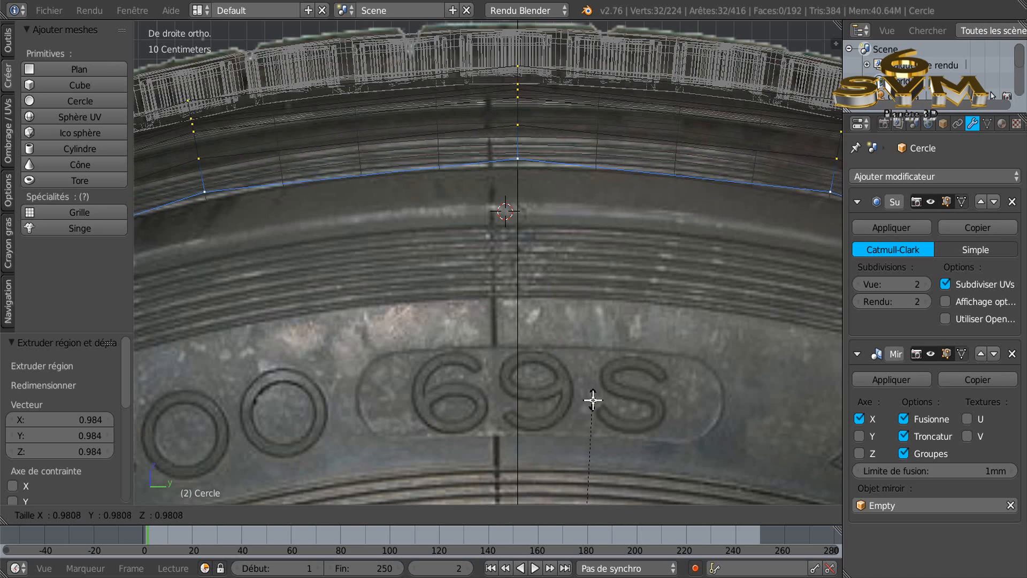
pyautogui.click(592, 397)
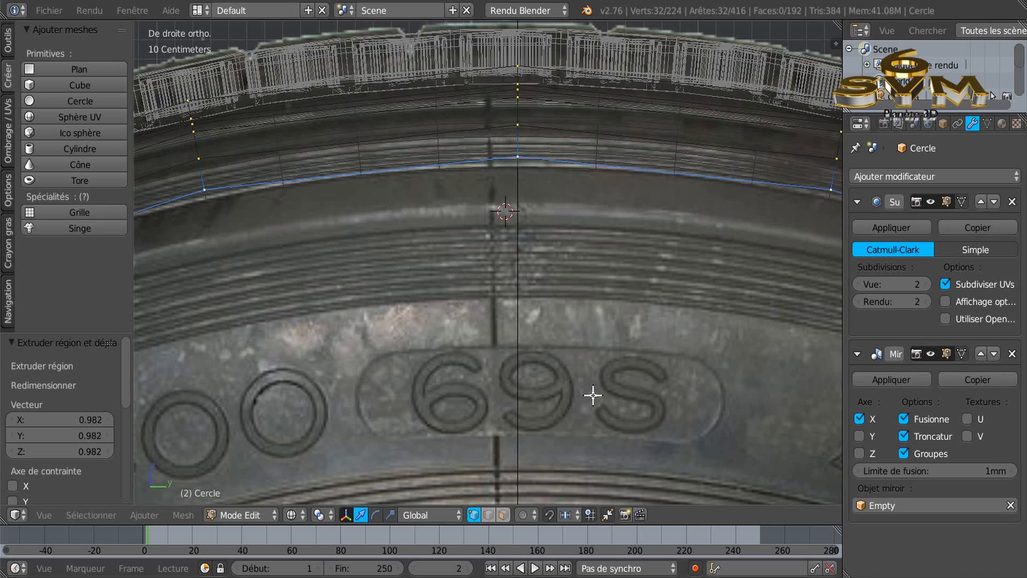
pyautogui.press('e')
pyautogui.press('s')
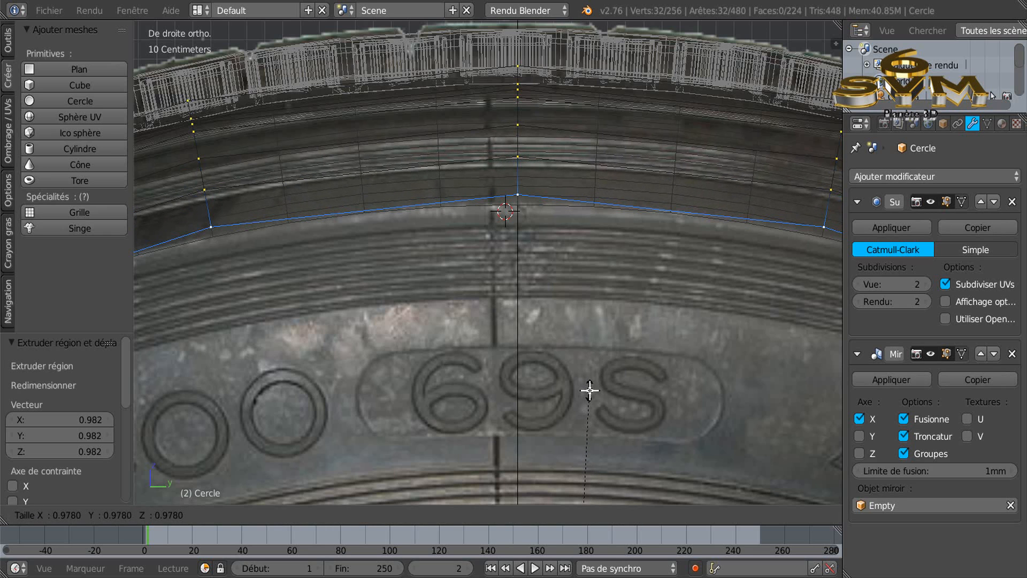
pyautogui.click(590, 390)
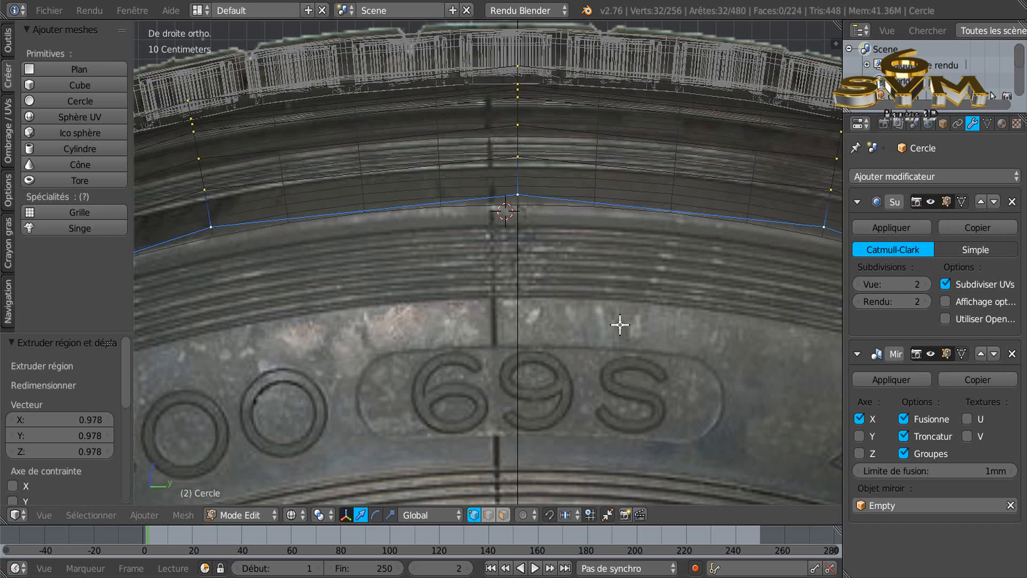
# - Extrude two loops inward, scaled to 0.986 past the raised ridge and 0.958 across the second set of grooves
pyautogui.press('e')
pyautogui.press('s')
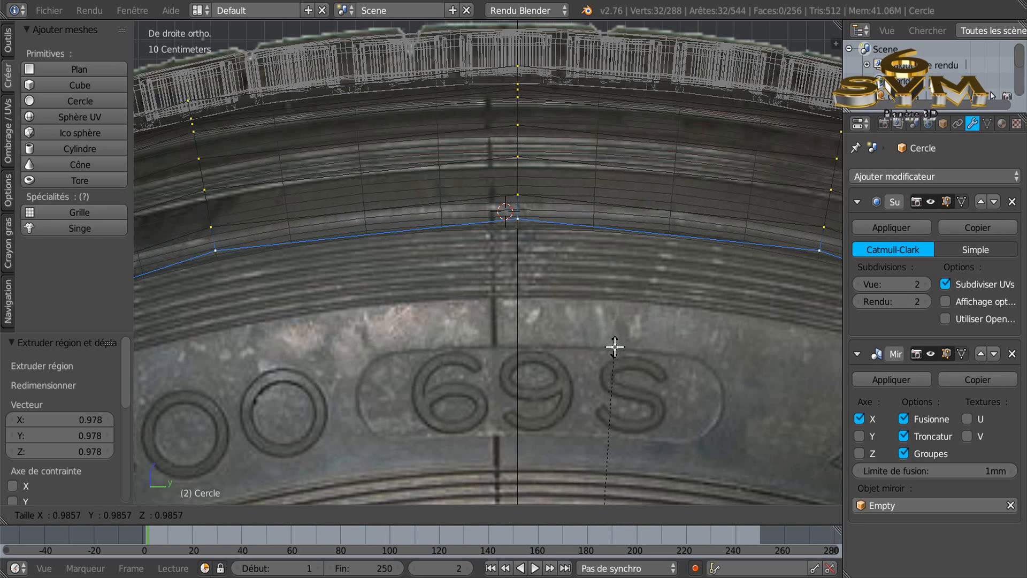
pyautogui.click(616, 347)
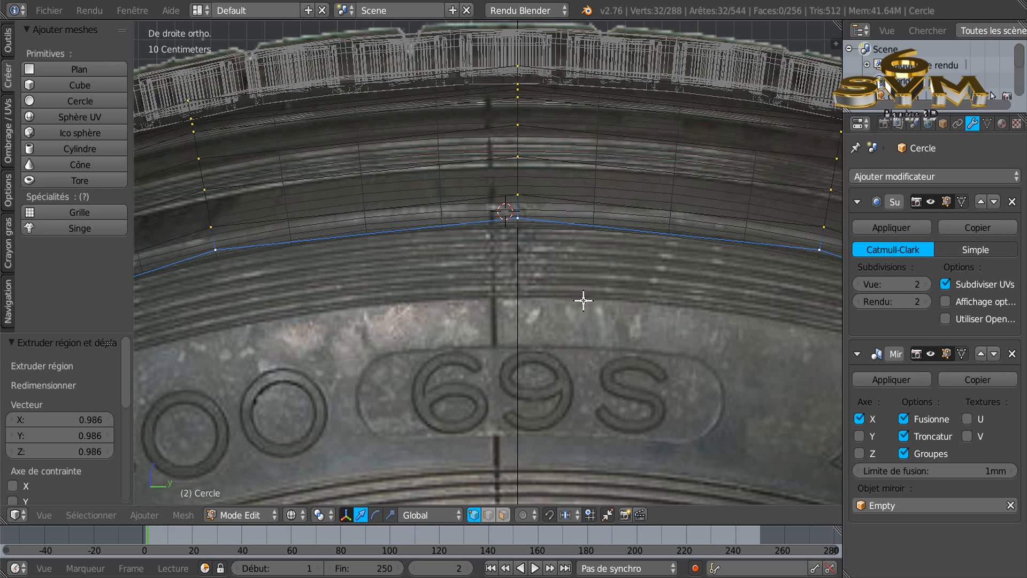
pyautogui.press('e')
pyautogui.press('s')
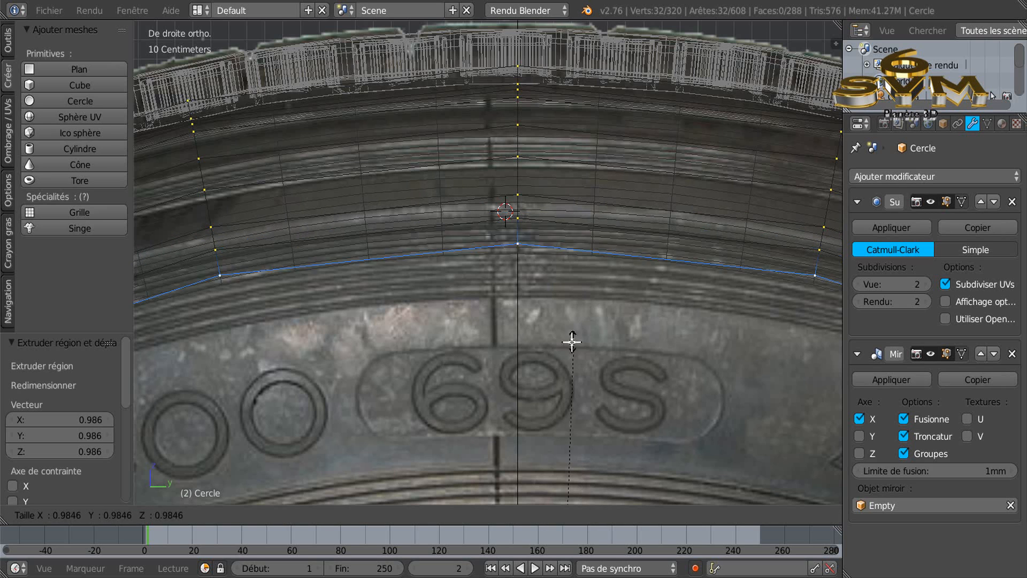
pyautogui.click(514, 381)
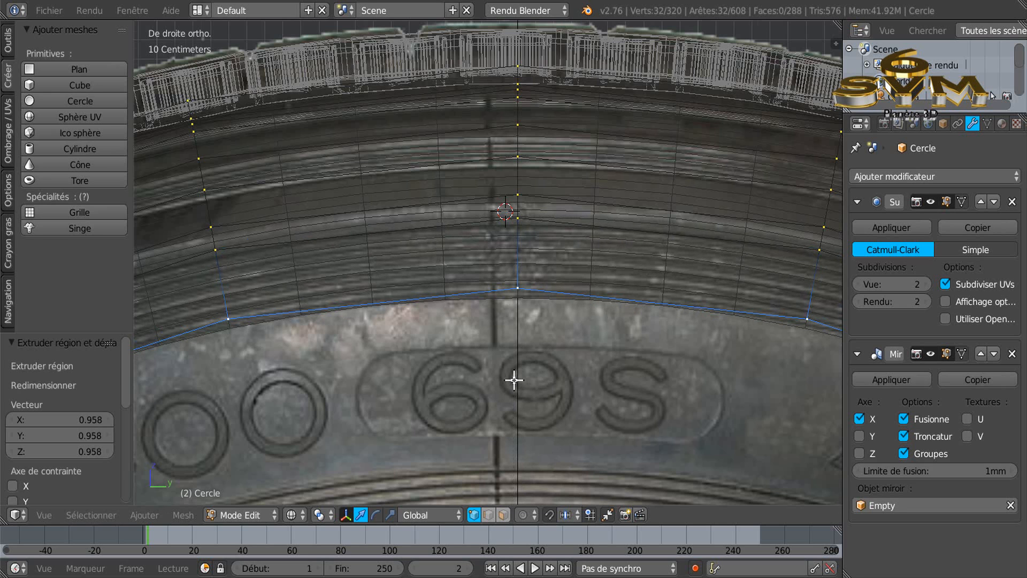
# - Extrude the loop inward across the sidewall's lettering band down to the lower grooves, scaled to 0.891
pyautogui.scroll(-3, 521, 373)
pyautogui.scroll(8, 509, 327)
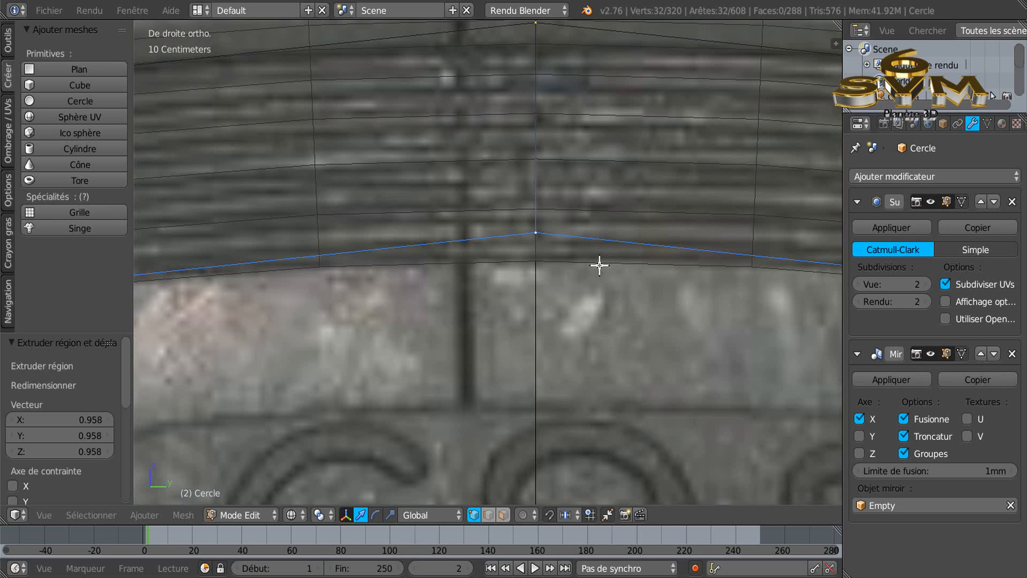
pyautogui.scroll(-3, 371, 323)
pyautogui.keyDown('shift'); pyautogui.moveTo(482, 389); pyautogui.dragTo(495, 294, button='middle'); pyautogui.keyUp('shift')
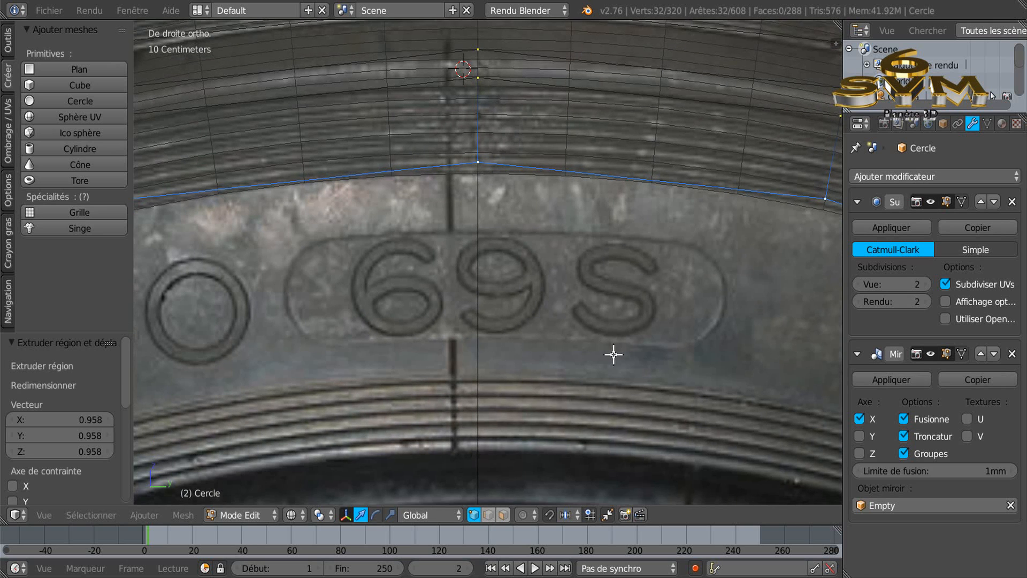
pyautogui.press('e')
pyautogui.press('s')
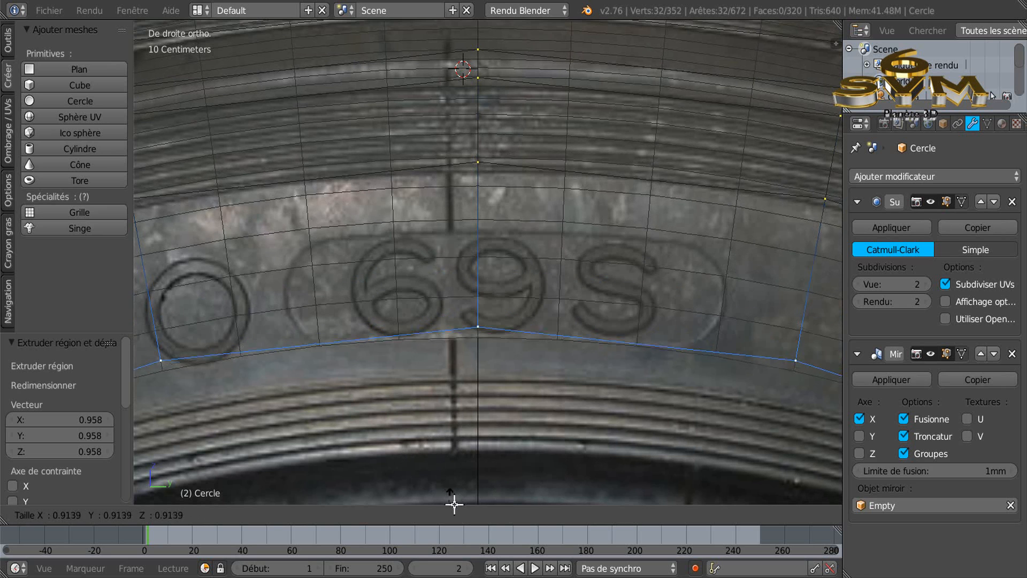
pyautogui.click(460, 55)
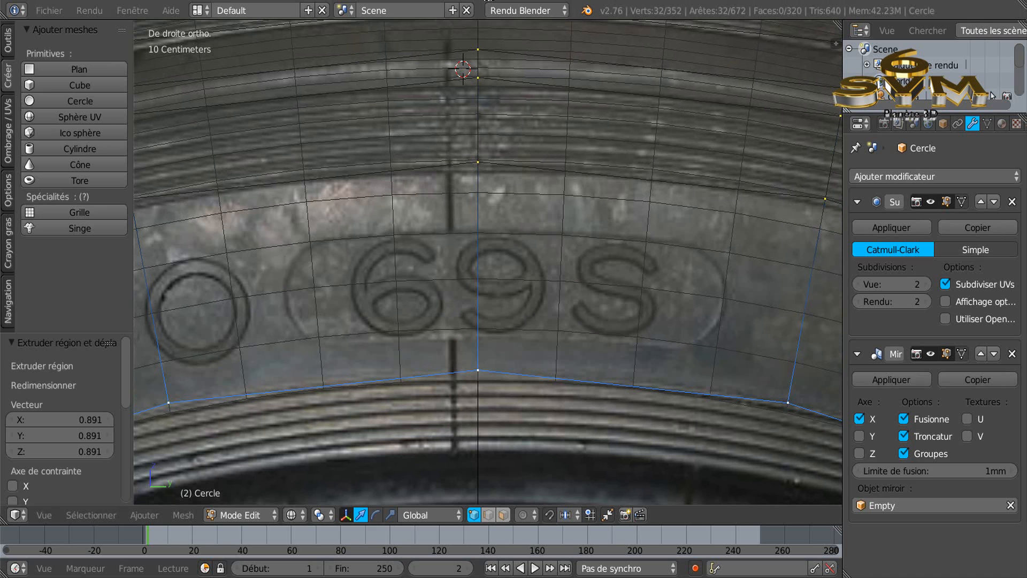
# - Extrude the loop inward across the lower grooves to the edge of the dark bead area, scaled to 0.960
pyautogui.keyDown('shift'); pyautogui.moveTo(518, 289); pyautogui.dragTo(541, 53, button='middle'); pyautogui.keyUp('shift')
pyautogui.scroll(4, 527, 155)
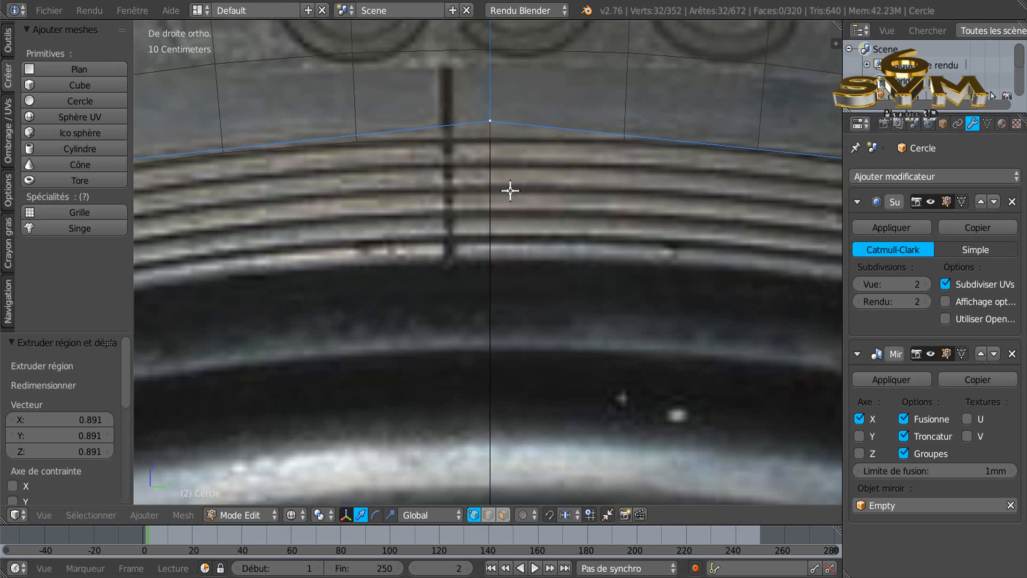
pyautogui.press('e')
pyautogui.press('s')
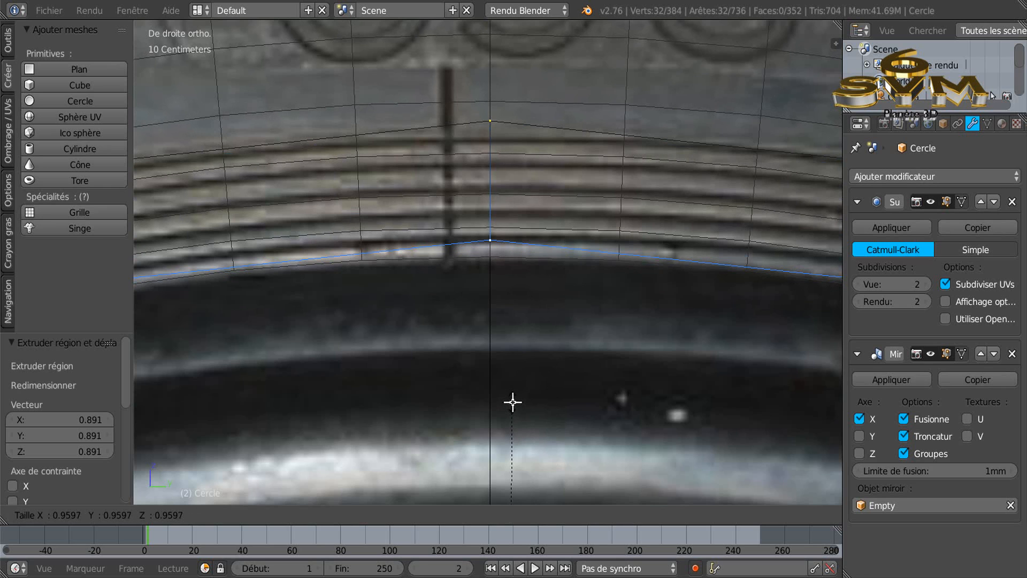
pyautogui.click(513, 403)
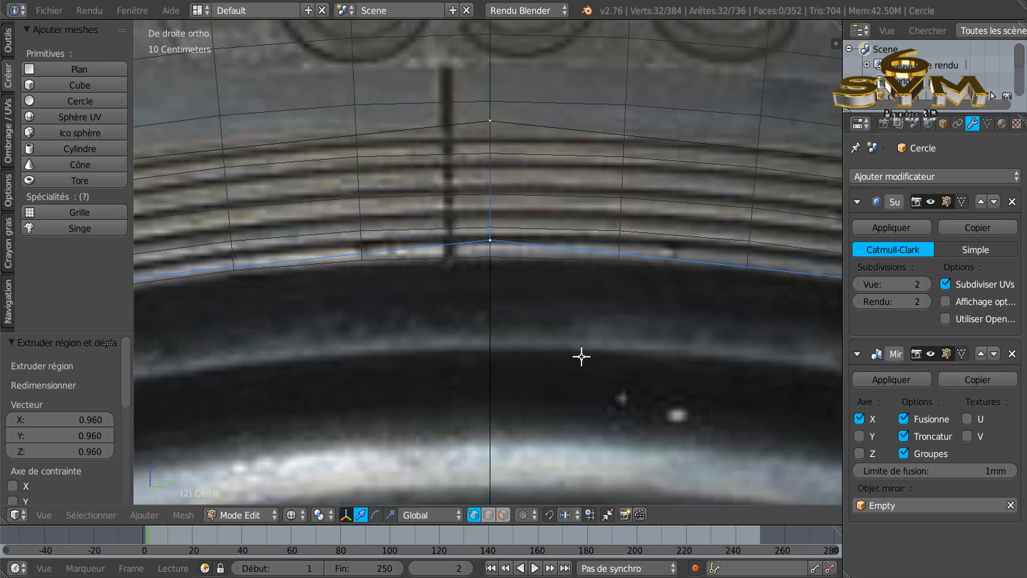
# - Extrude two loops inward, scaled to 0.967 across the first dark bead band and 0.950 down to the bright highlight
pyautogui.press('e')
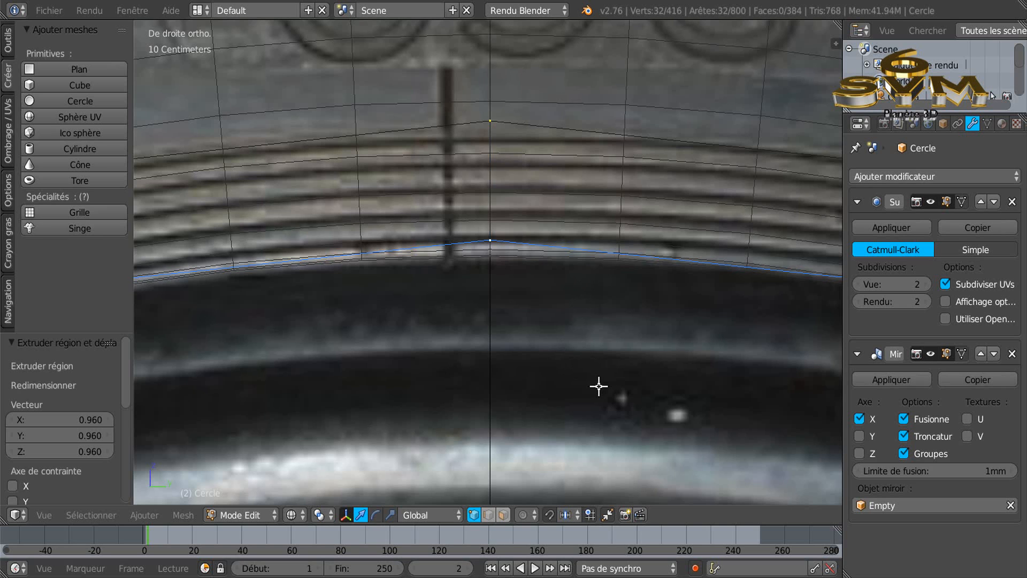
pyautogui.press('s')
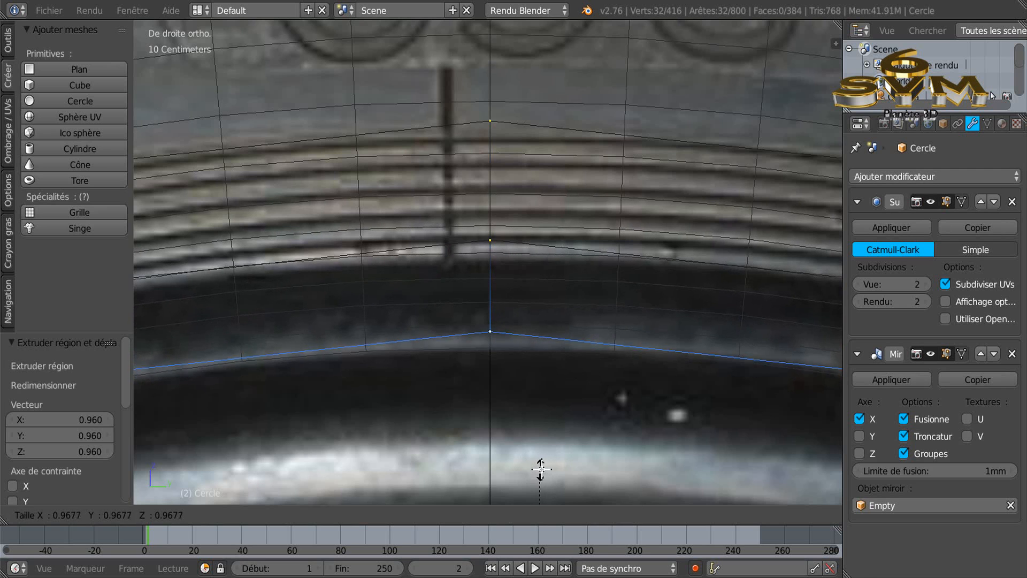
pyautogui.click(540, 473)
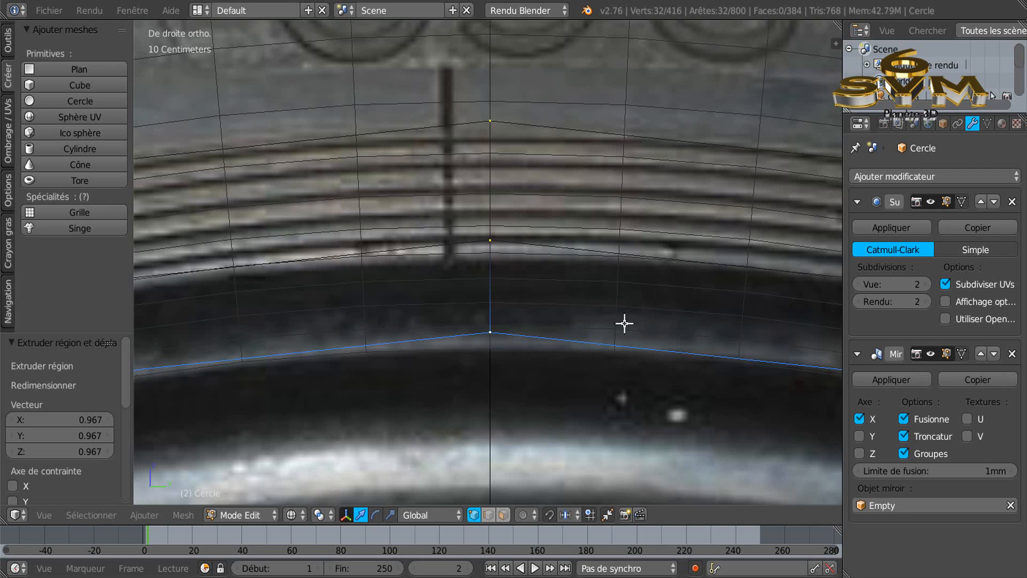
pyautogui.scroll(-1, 578, 422)
pyautogui.keyDown('shift'); pyautogui.moveTo(576, 415); pyautogui.dragTo(562, 271, button='middle'); pyautogui.keyUp('shift')
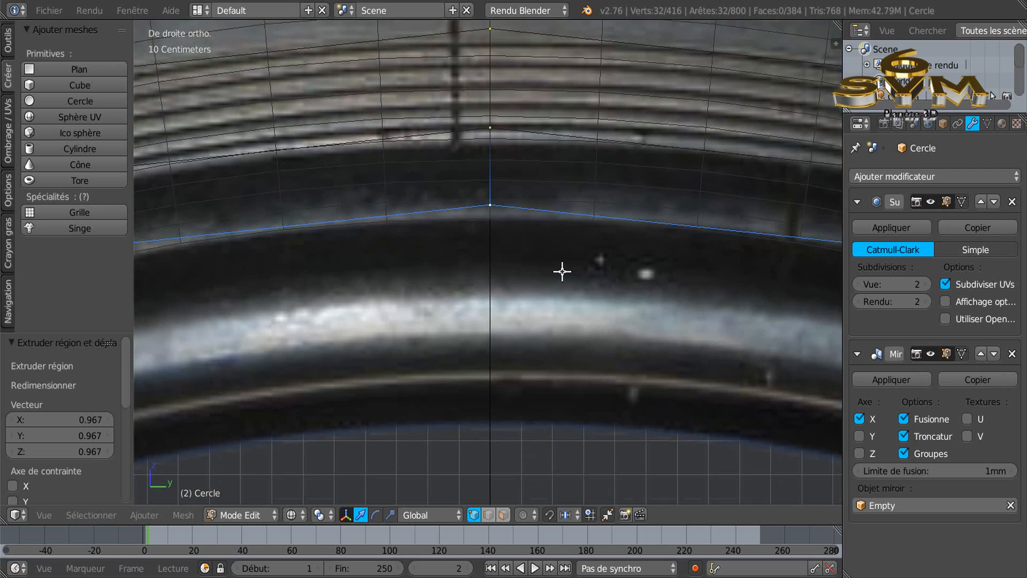
pyautogui.press('e')
pyautogui.press('s')
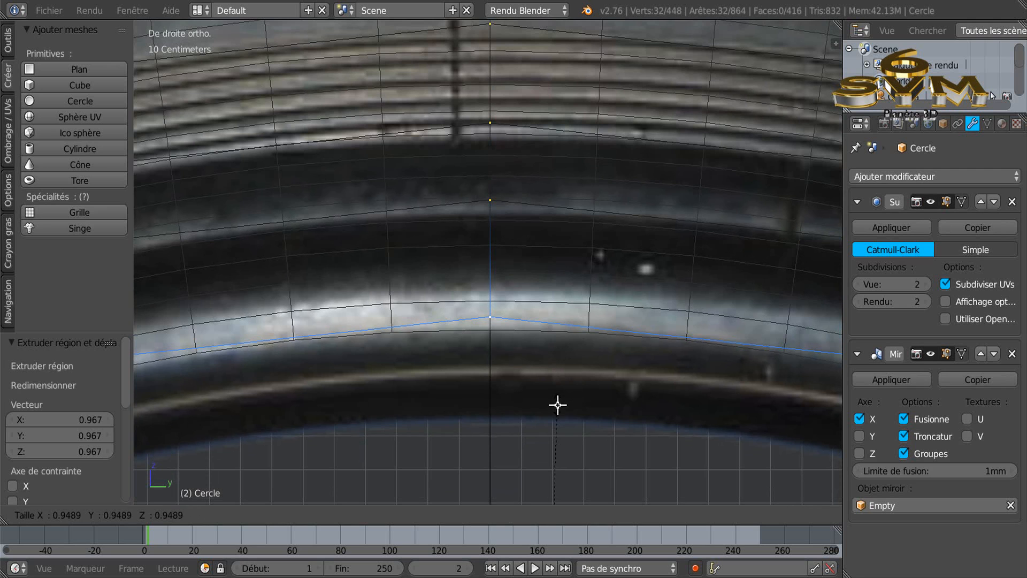
pyautogui.click(557, 403)
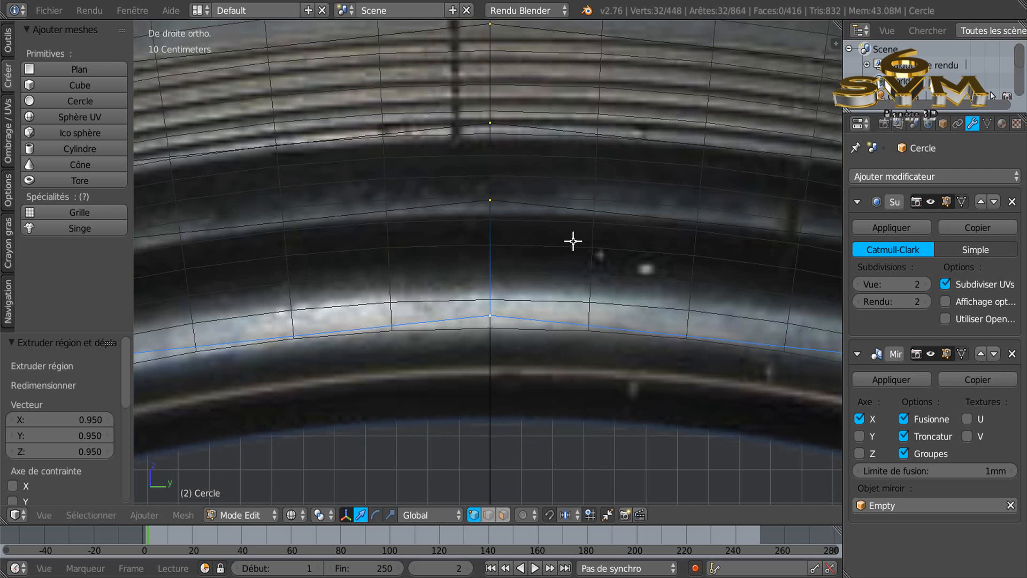
# - Extrude the loop inward below the bright highlight, scaled to 0.983, and readjust it with a scale of 1.001
pyautogui.scroll(-2, 563, 365)
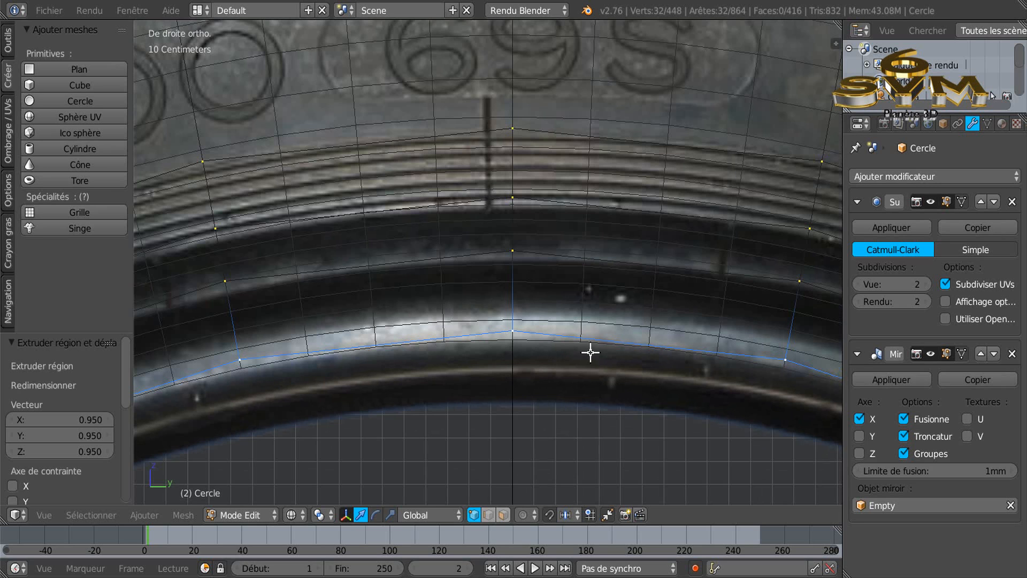
pyautogui.press('e')
pyautogui.press('s')
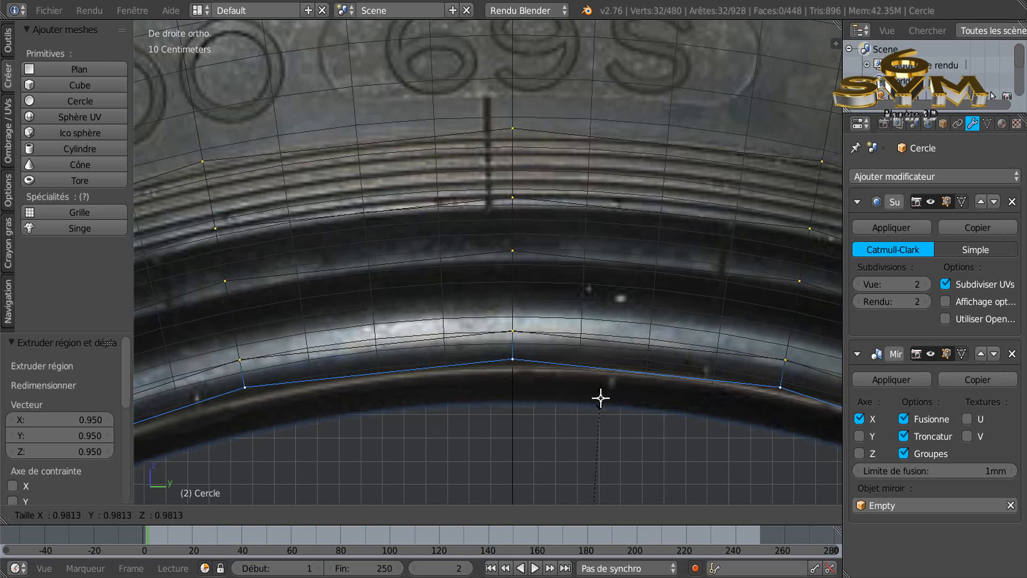
pyautogui.click(601, 396)
pyautogui.scroll(-4, 545, 399)
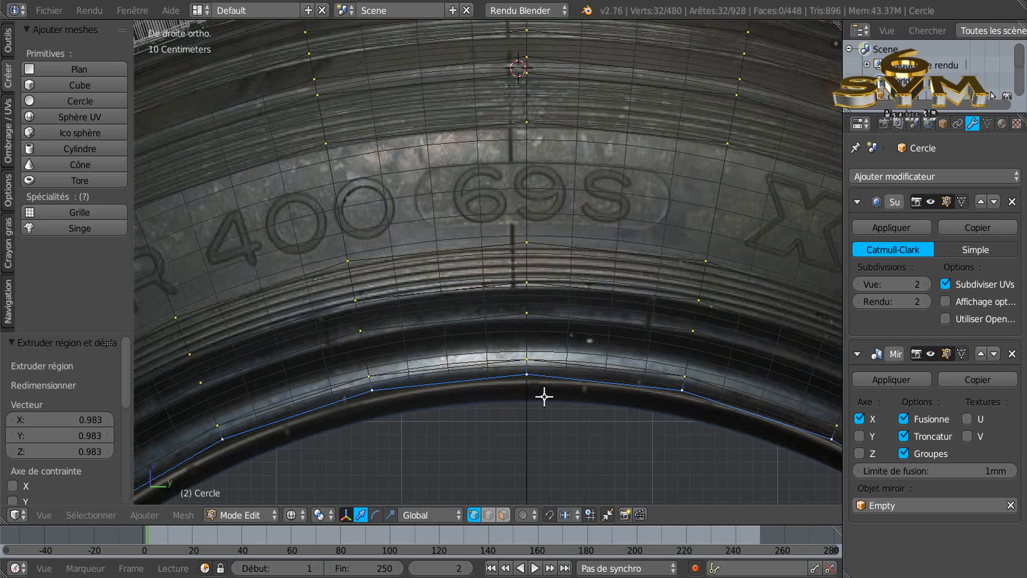
pyautogui.scroll(5, 544, 396)
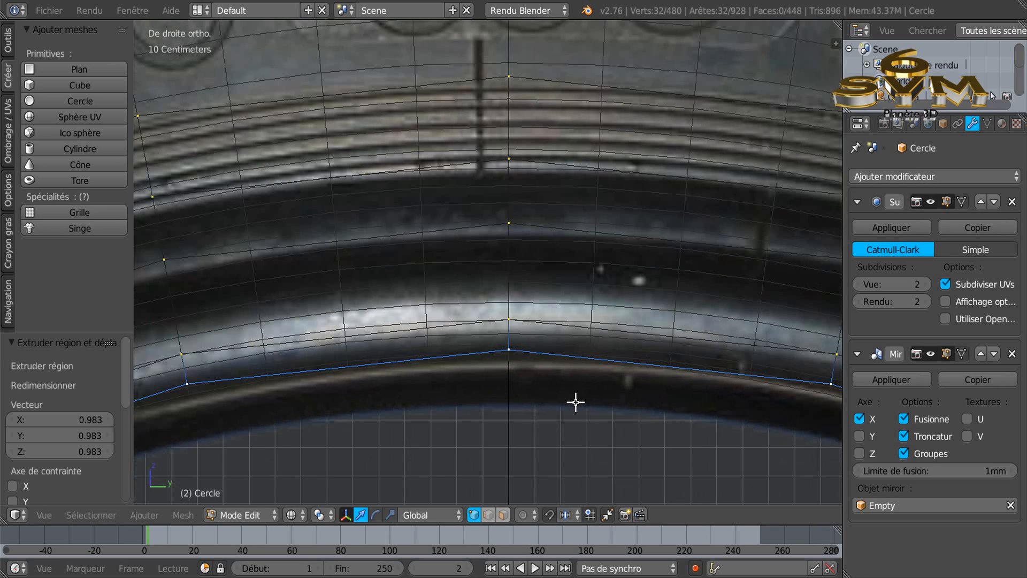
pyautogui.hotkey('shift', 'e')
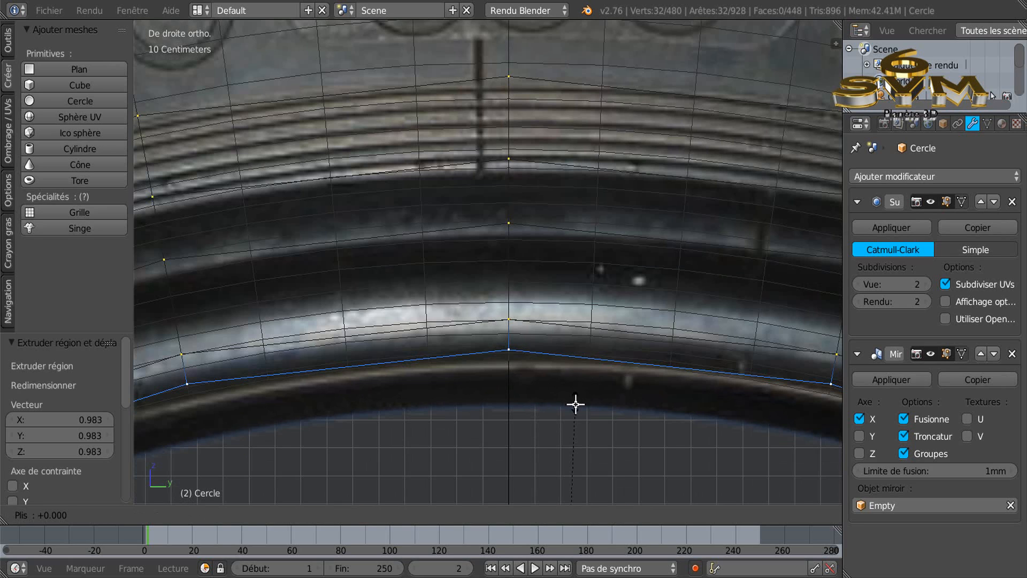
pyautogui.rightClick(573, 408)
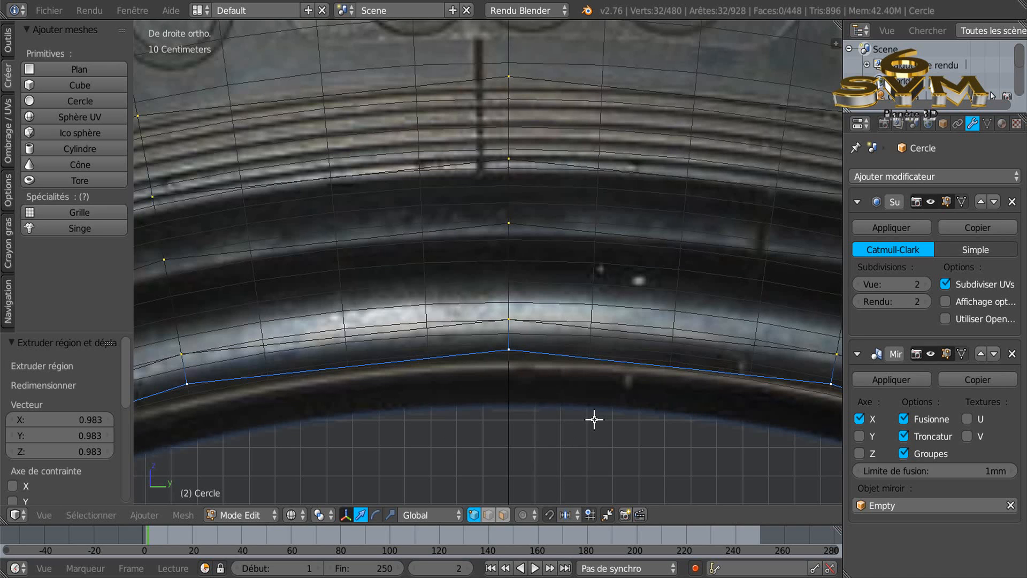
pyautogui.press('s')
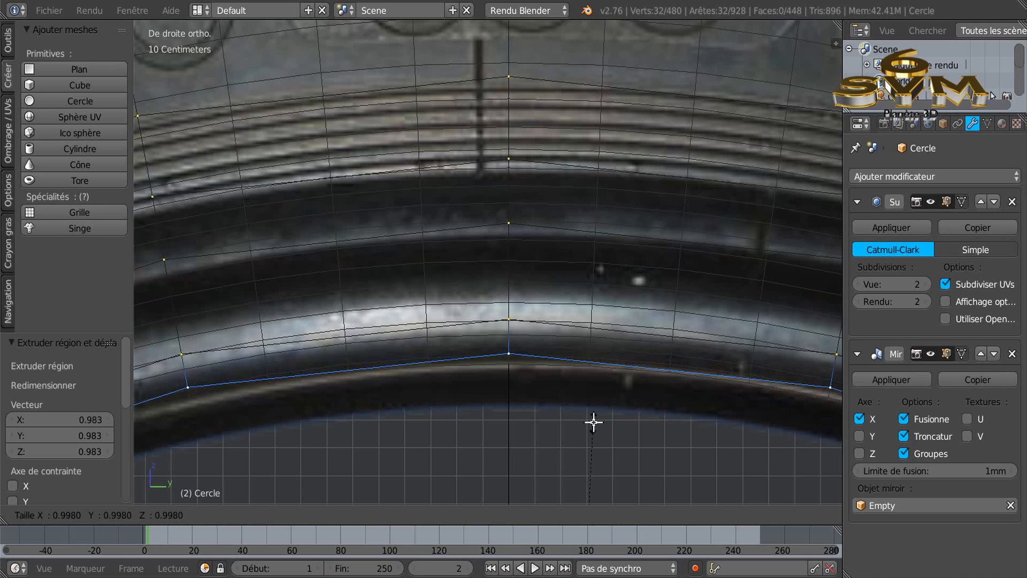
pyautogui.click(596, 417)
# - Extrude two loops inward, scaled to 0.994 at the thin ridge line and 0.980 down to the tyre's inner edge
pyautogui.press('e')
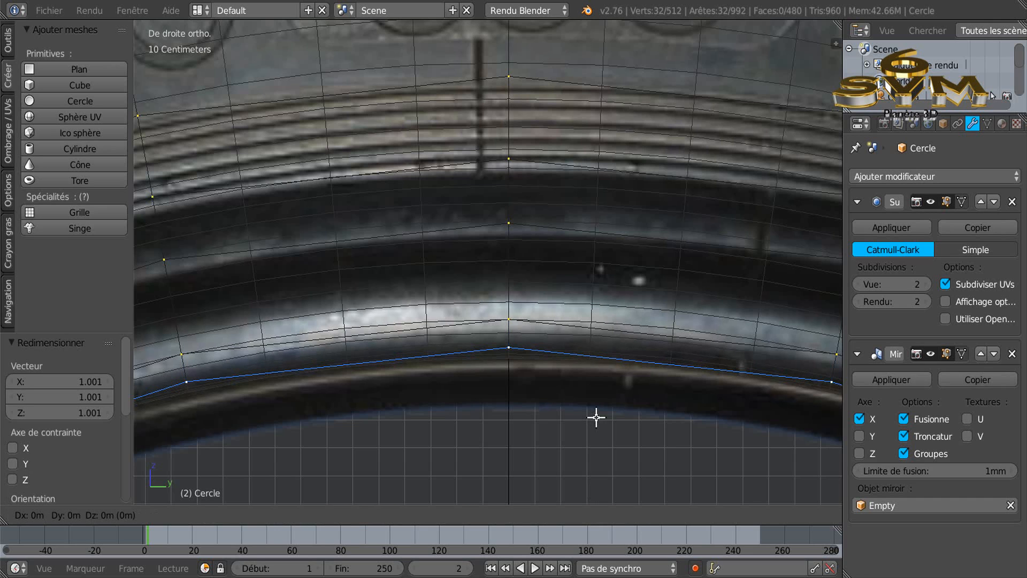
pyautogui.press('s')
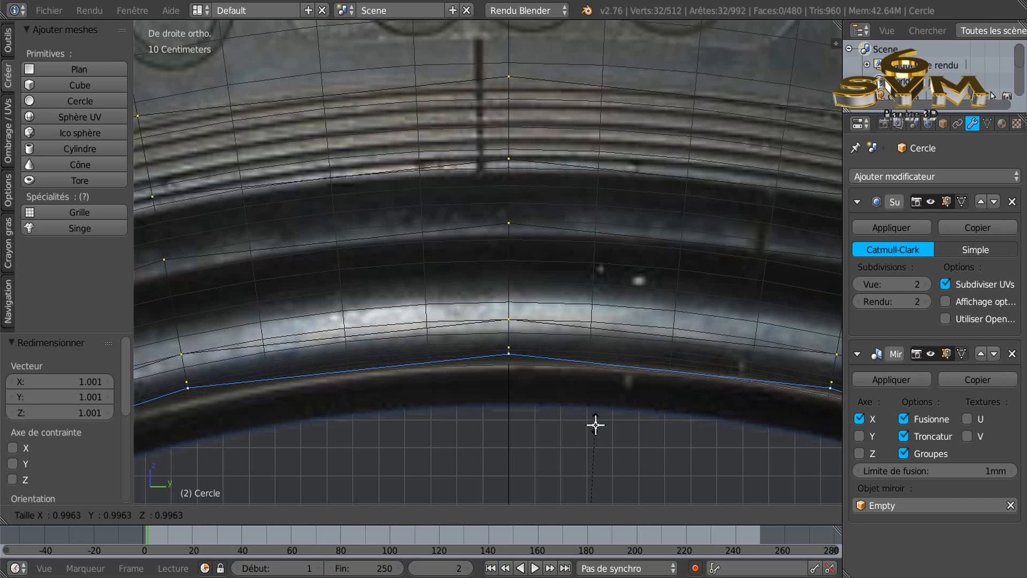
pyautogui.click(595, 426)
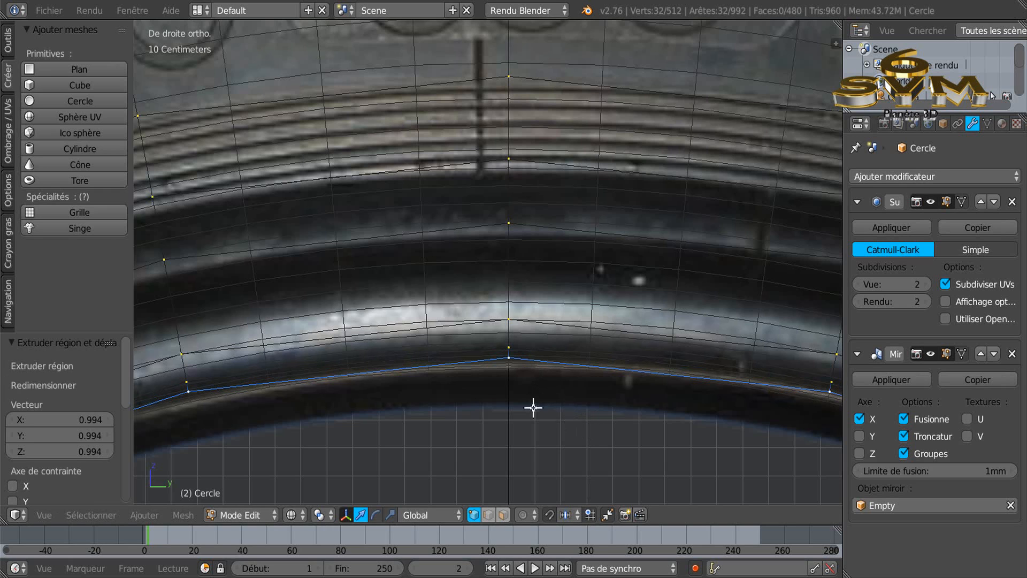
pyautogui.press('e')
pyautogui.press('s')
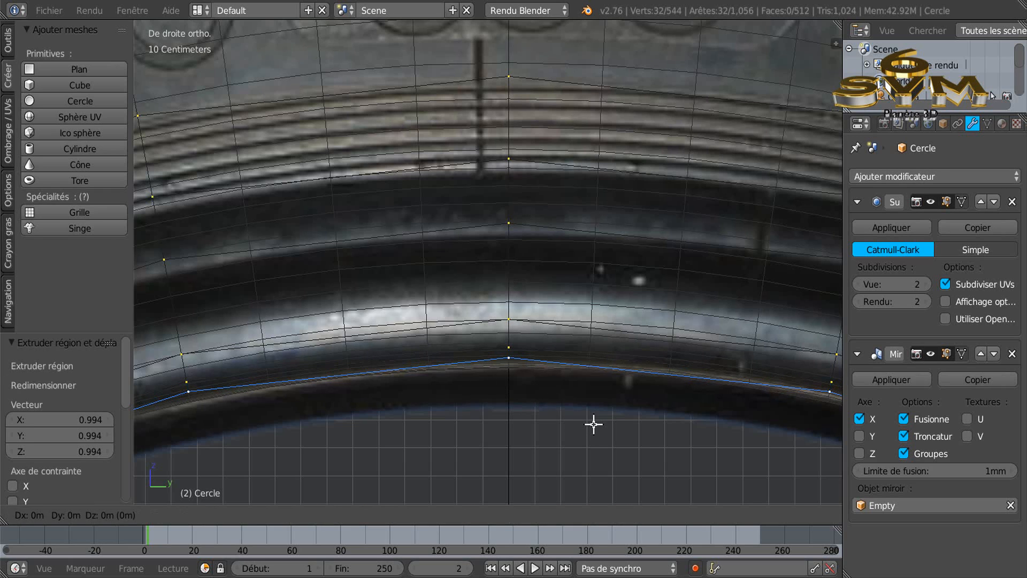
pyautogui.click(595, 457)
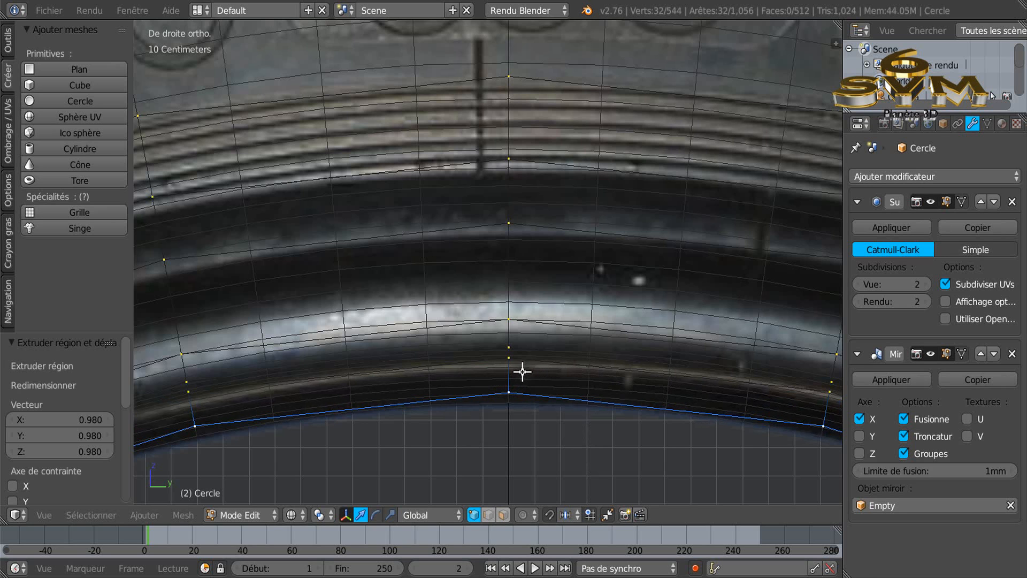
# - Inspect the whole extruded sidewall and its inner edge in solid shading
pyautogui.scroll(-1, 523, 374)
pyautogui.scroll(-3, 524, 373)
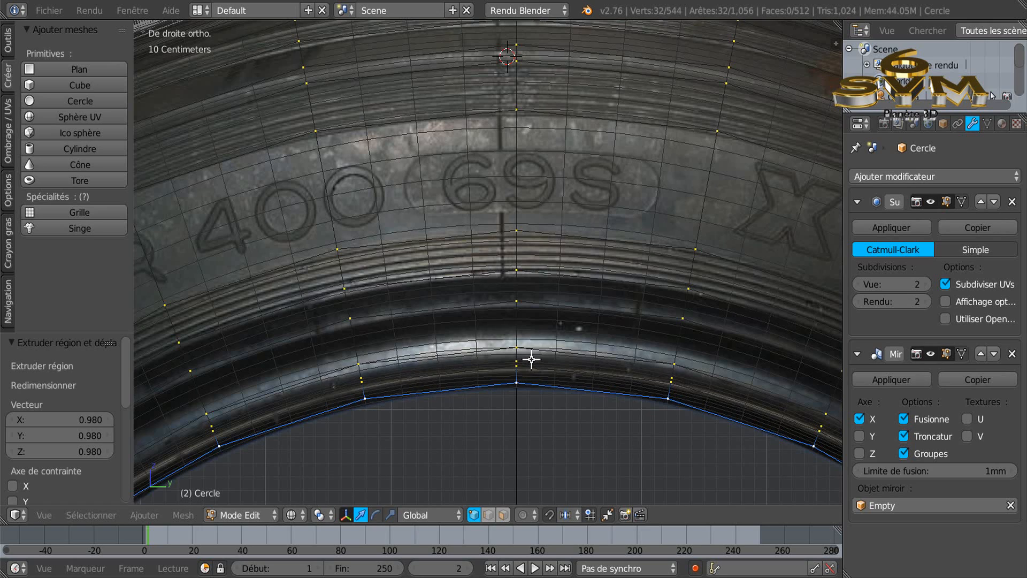
pyautogui.press('z')
pyautogui.scroll(-3, 532, 359)
pyautogui.scroll(3, 531, 359)
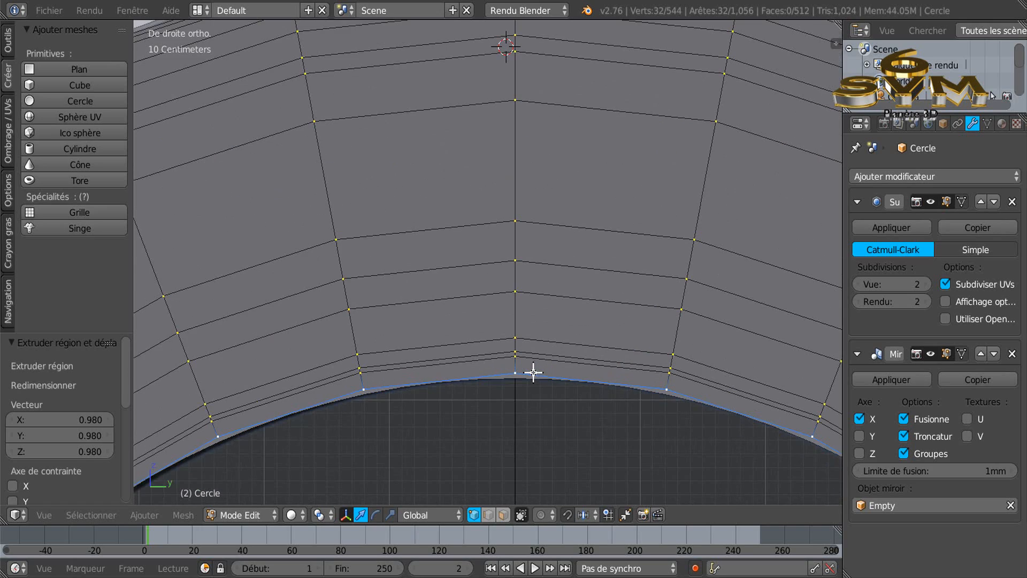
pyautogui.scroll(-3, 531, 363)
pyautogui.scroll(2, 496, 247)
pyautogui.scroll(-2, 497, 245)
pyautogui.scroll(1, 509, 221)
pyautogui.scroll(1, 509, 221)
pyautogui.scroll(-1, 509, 220)
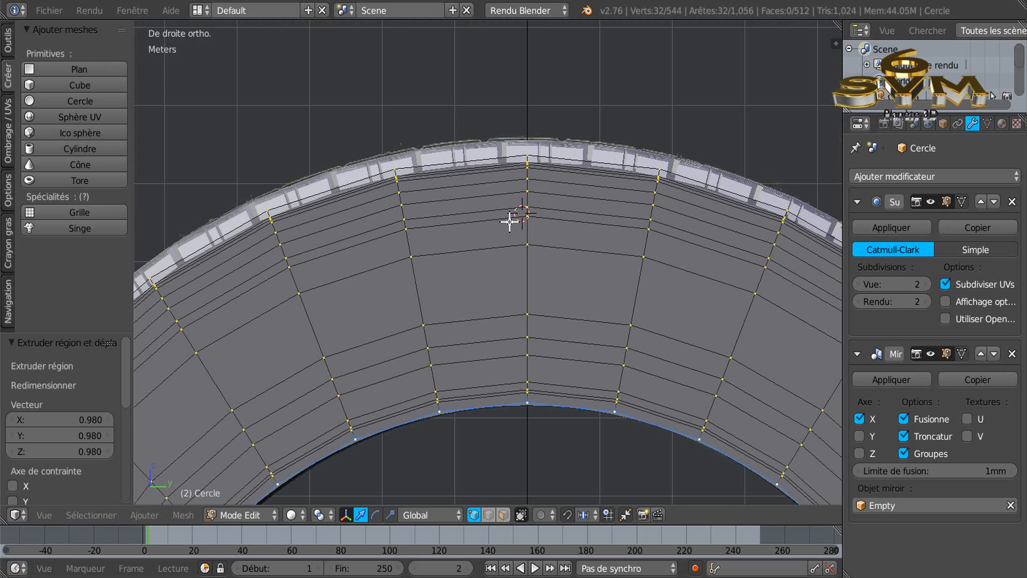
pyautogui.scroll(2, 559, 420)
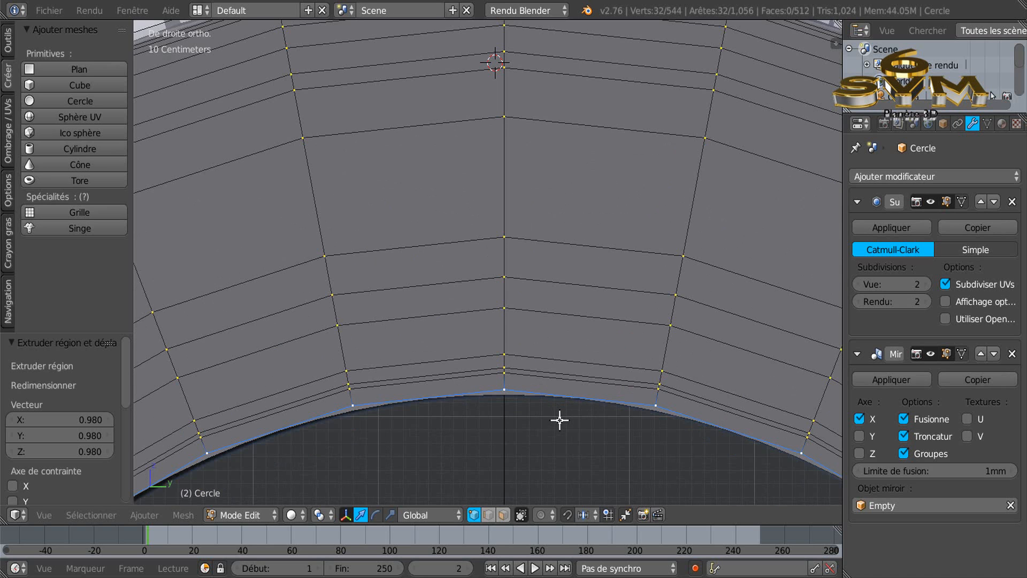
pyautogui.press('Tab')
pyautogui.press('Tab')
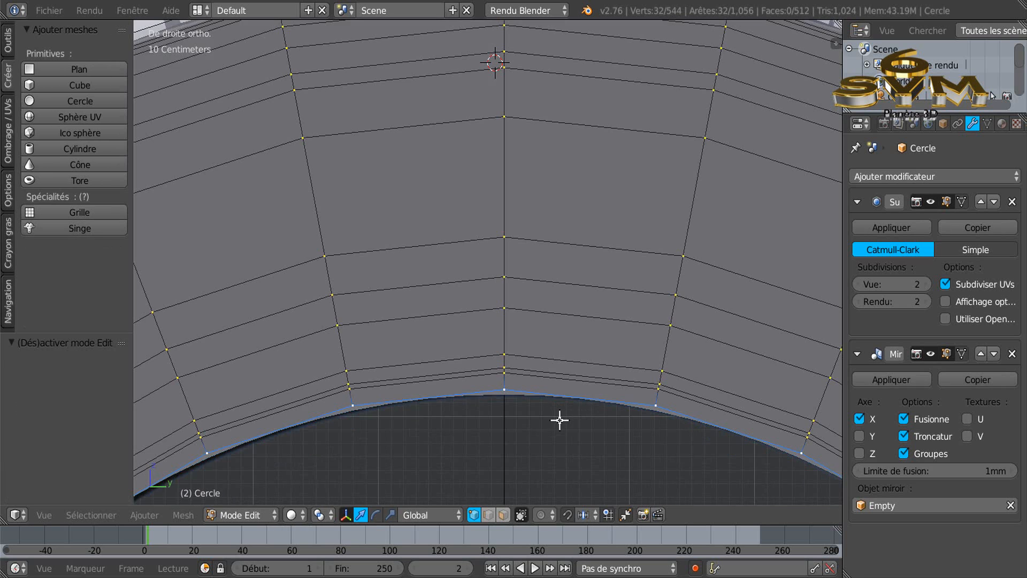
pyautogui.scroll(1, 529, 424)
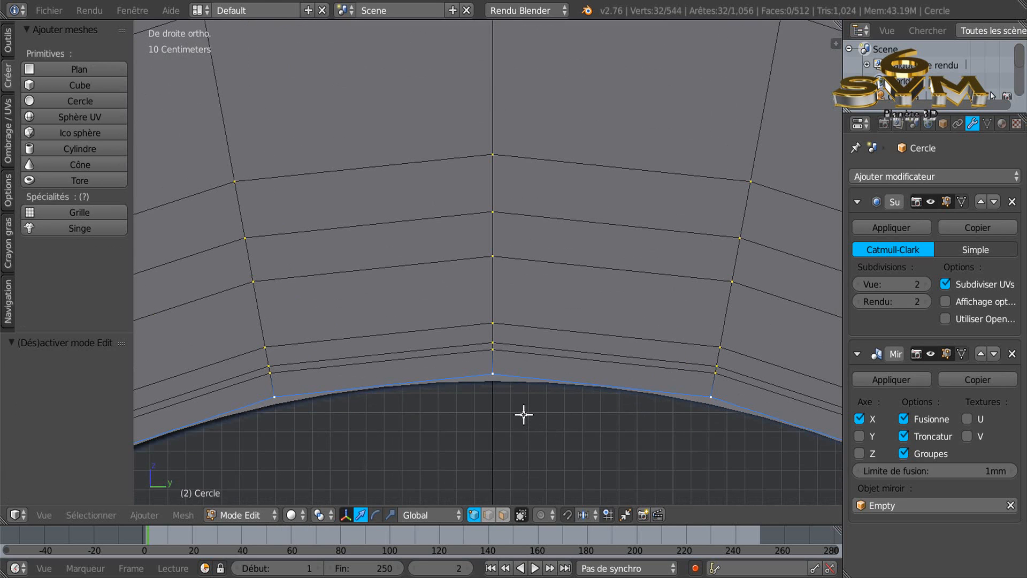
# - Compare the innermost edge loops with the reference photo by alternating between wireframe and solid shading
pyautogui.press('z')
pyautogui.scroll(1, 522, 410)
pyautogui.scroll(1, 522, 410)
pyautogui.scroll(1, 504, 397)
pyautogui.scroll(1, 504, 396)
pyautogui.scroll(1, 487, 383)
pyautogui.scroll(1, 475, 371)
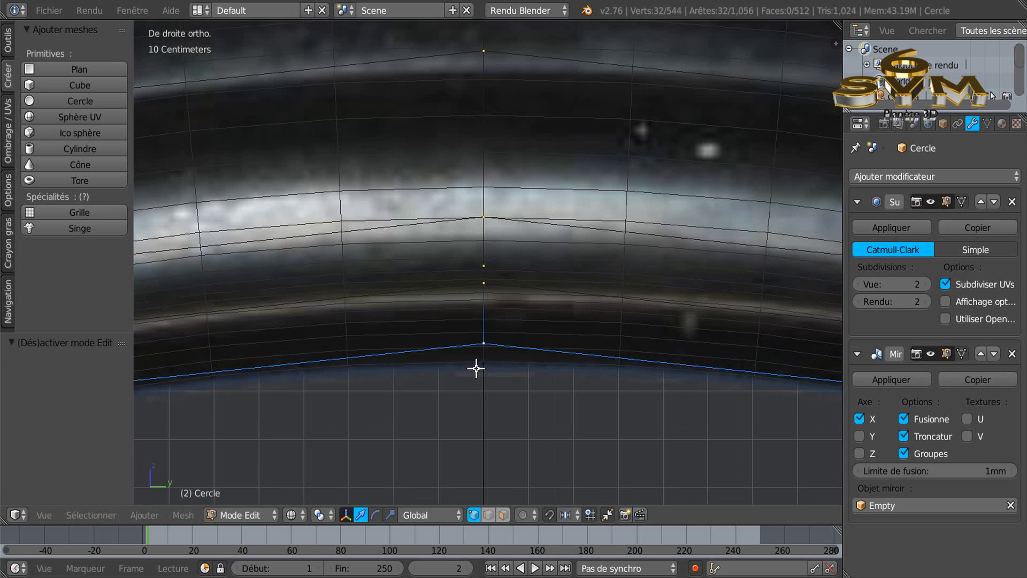
pyautogui.press('z')
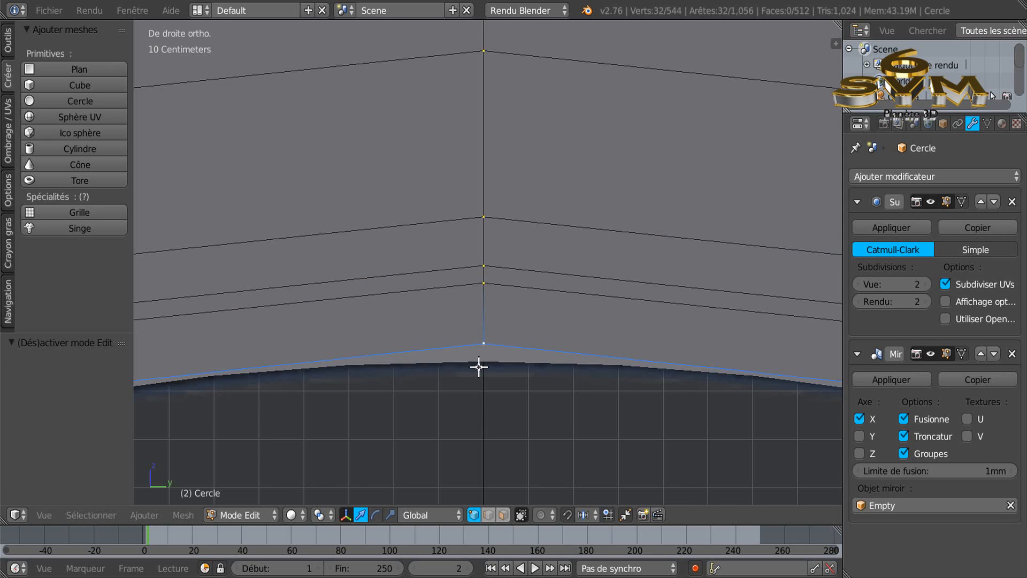
pyautogui.press('z')
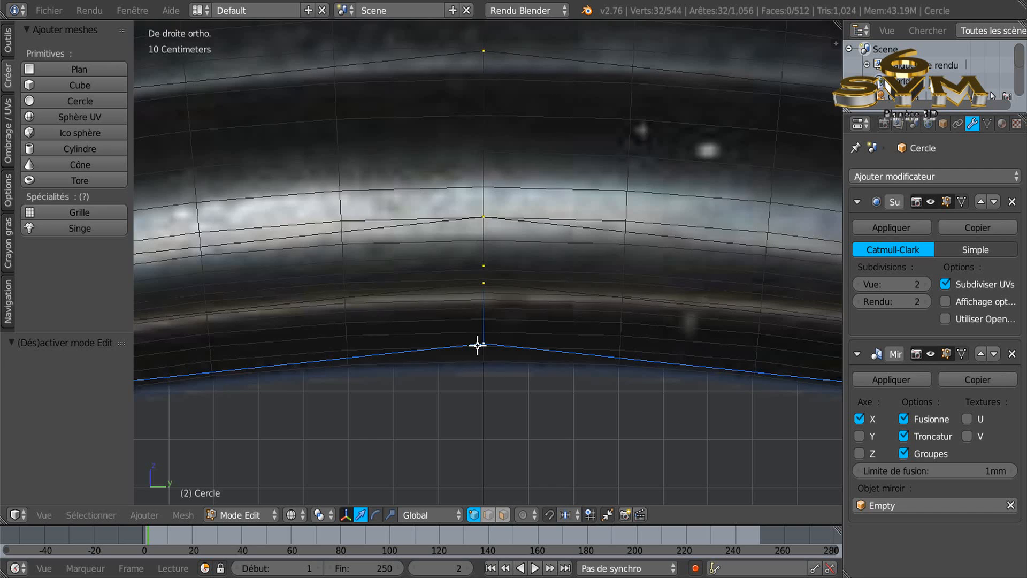
pyautogui.scroll(2, 478, 351)
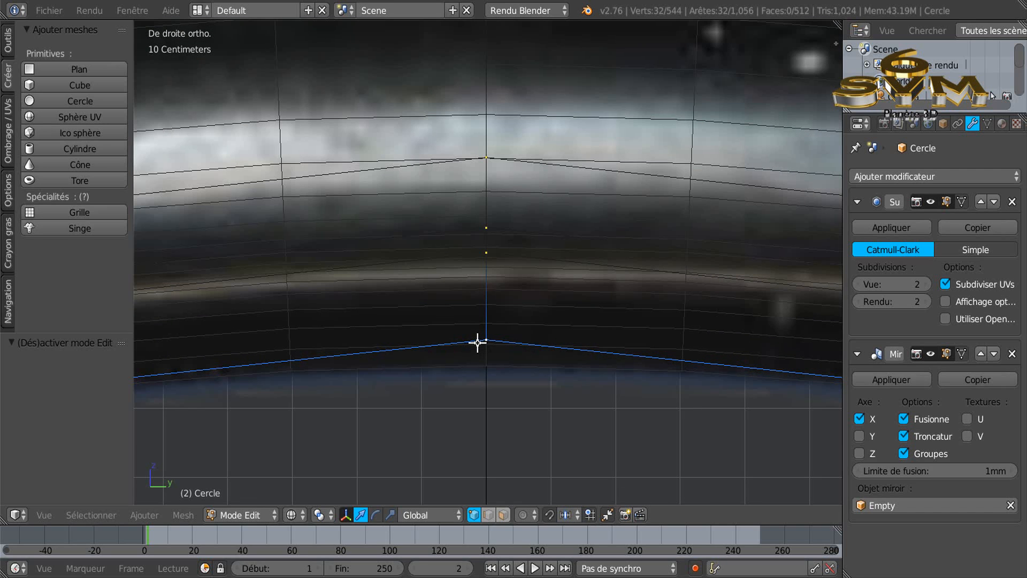
pyautogui.press('z')
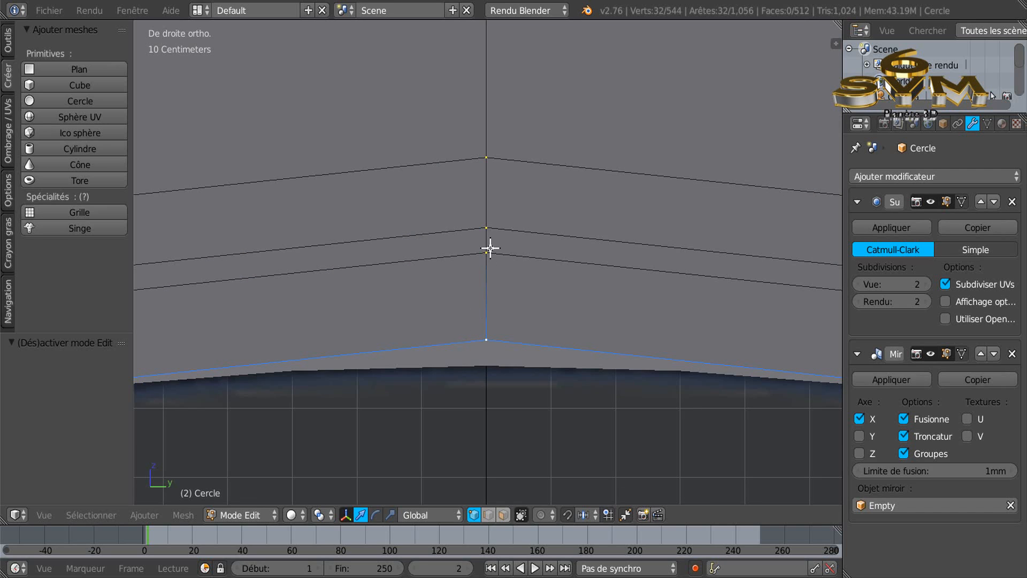
pyautogui.press('z')
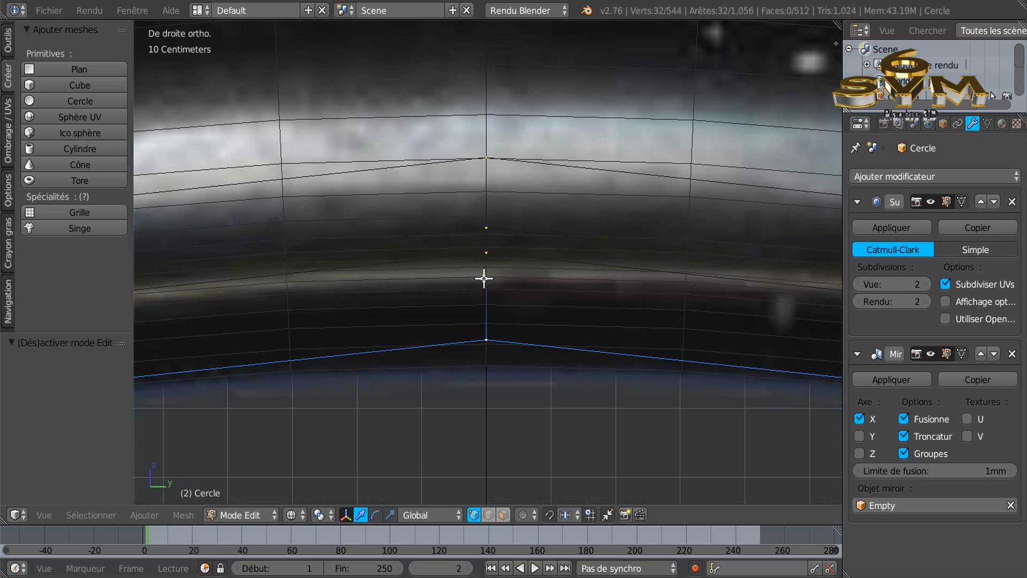
pyautogui.press('z')
pyautogui.press('z')
# - Select the edge loop at the thin ridge line, set the pivot to the 3D cursor and move the loop 2.318 cm along X
pyautogui.keyDown('ctrl'); pyautogui.click(485, 253); pyautogui.keyUp('ctrl')
pyautogui.scroll(-2, 481, 282)
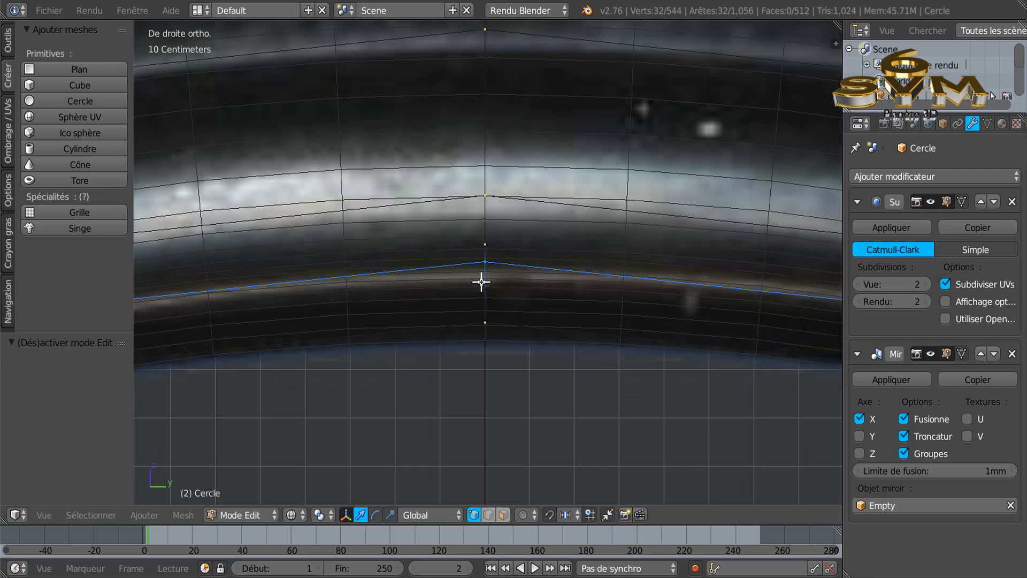
pyautogui.scroll(-2, 481, 284)
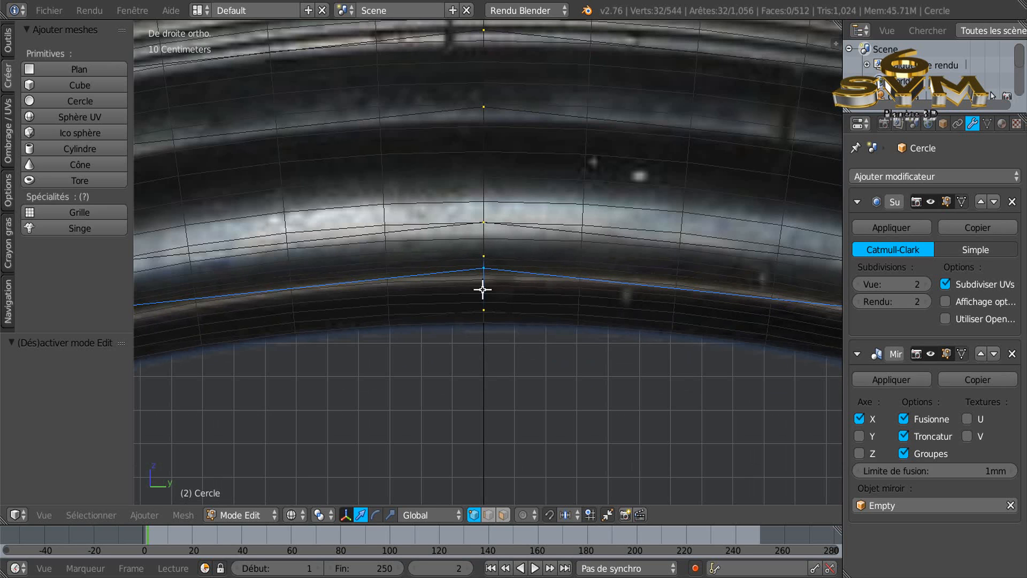
pyautogui.moveTo(482, 289); pyautogui.dragTo(614, 316, button='middle')
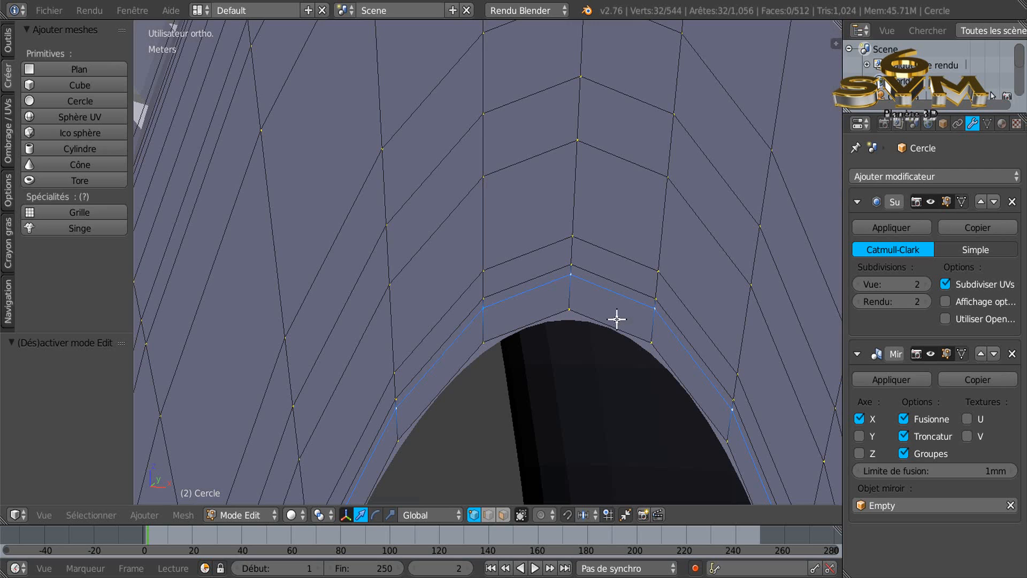
pyautogui.click(318, 515)
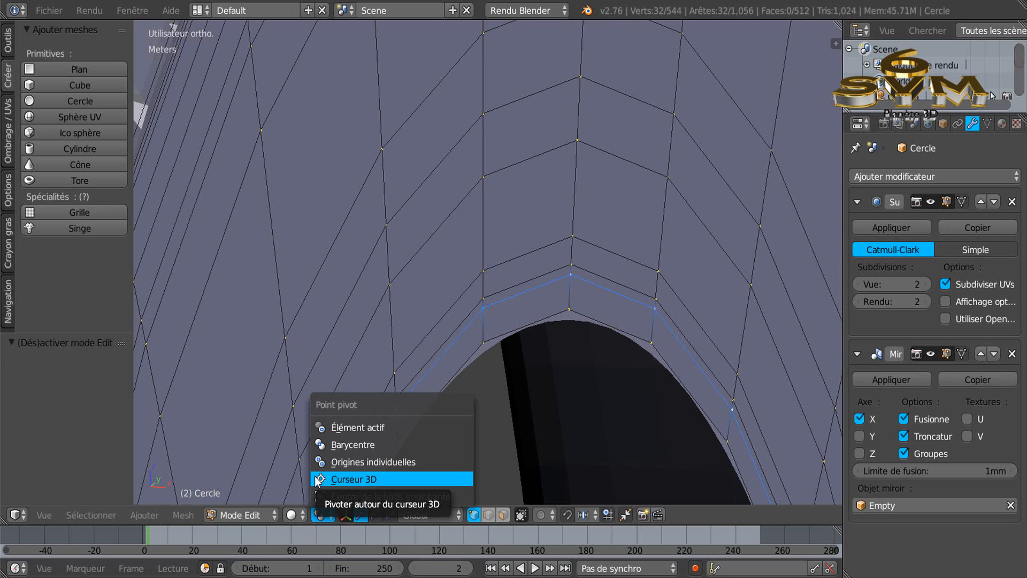
pyautogui.click(328, 482)
pyautogui.click(577, 333)
pyautogui.moveTo(621, 337); pyautogui.dragTo(627, 338)
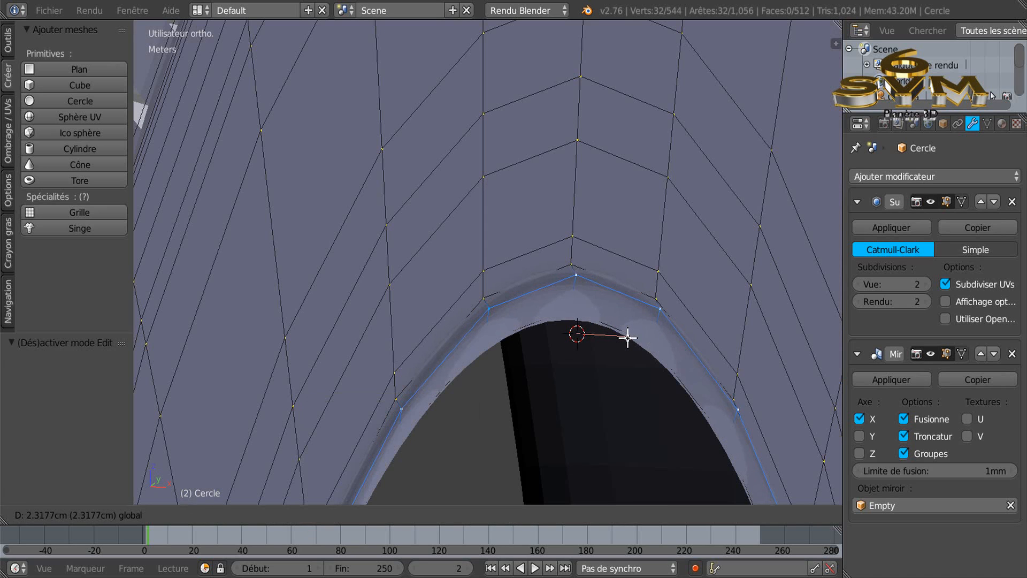
pyautogui.moveTo(627, 338); pyautogui.dragTo(627, 337)
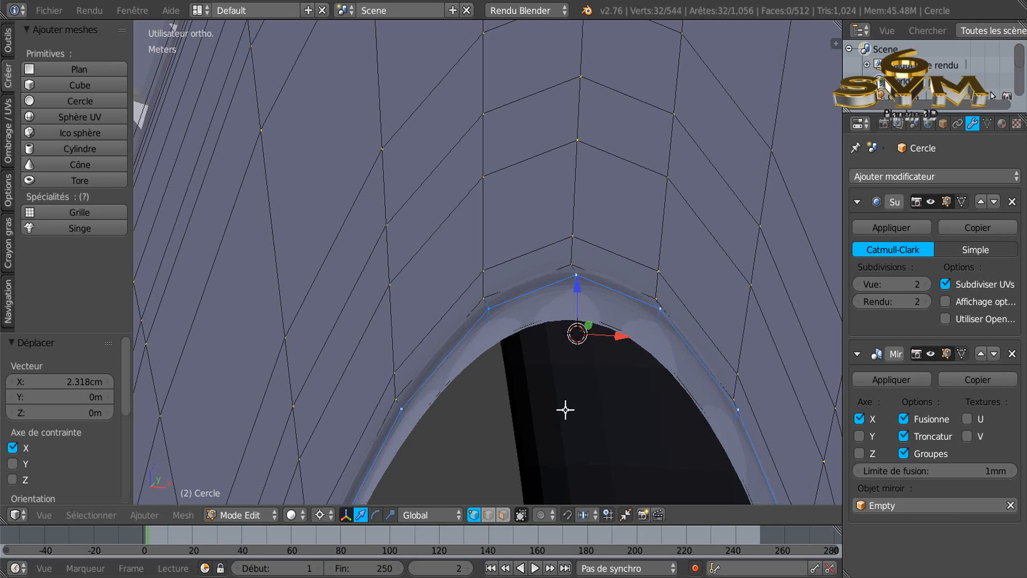
# - Compare the inner sidewall loops with the reference photo in the right side view, alternating wireframe and solid shading
pyautogui.press('KP_3')
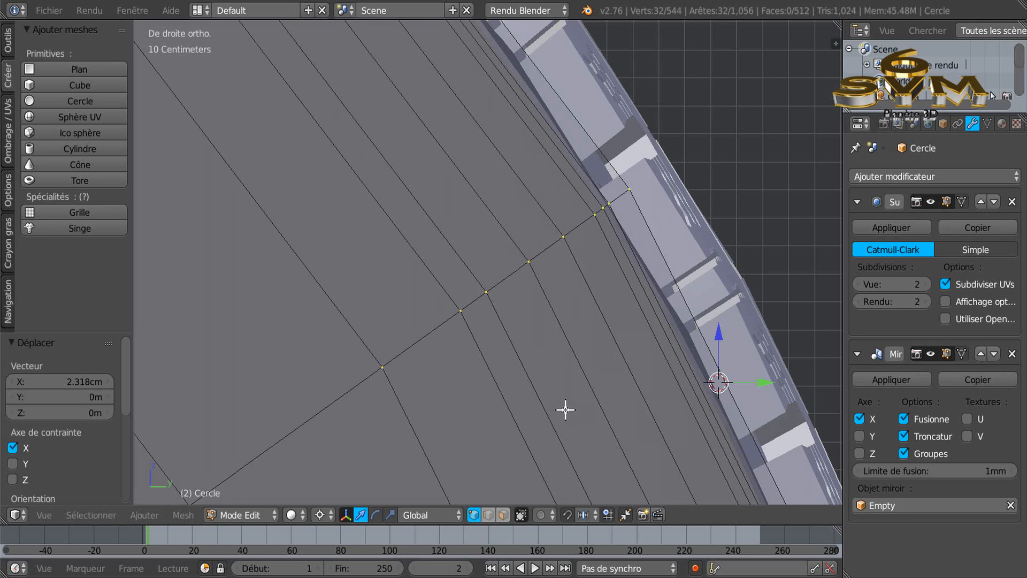
pyautogui.press('z')
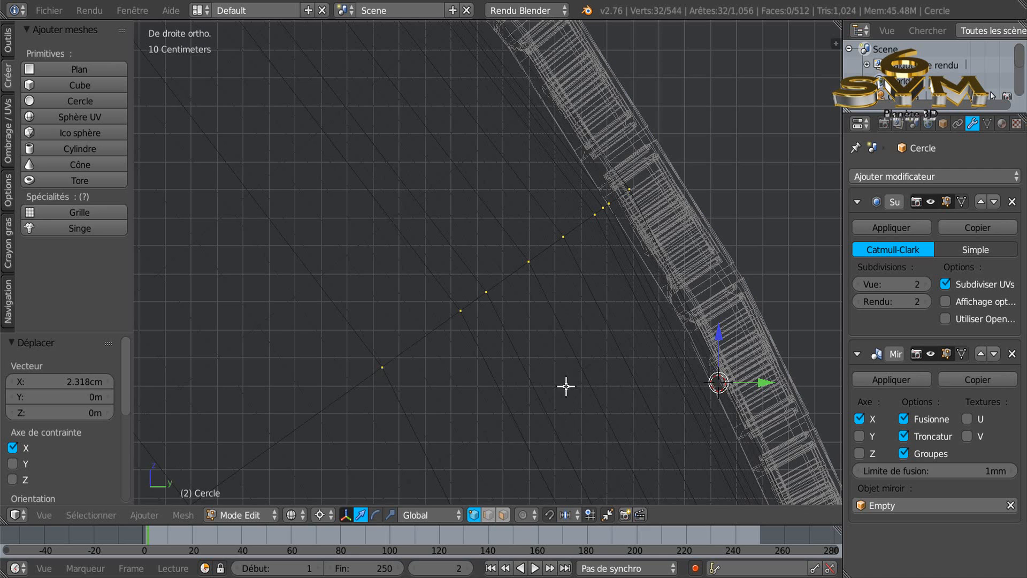
pyautogui.keyDown('shift'); pyautogui.moveTo(514, 374); pyautogui.dragTo(669, 183, button='middle'); pyautogui.keyUp('shift')
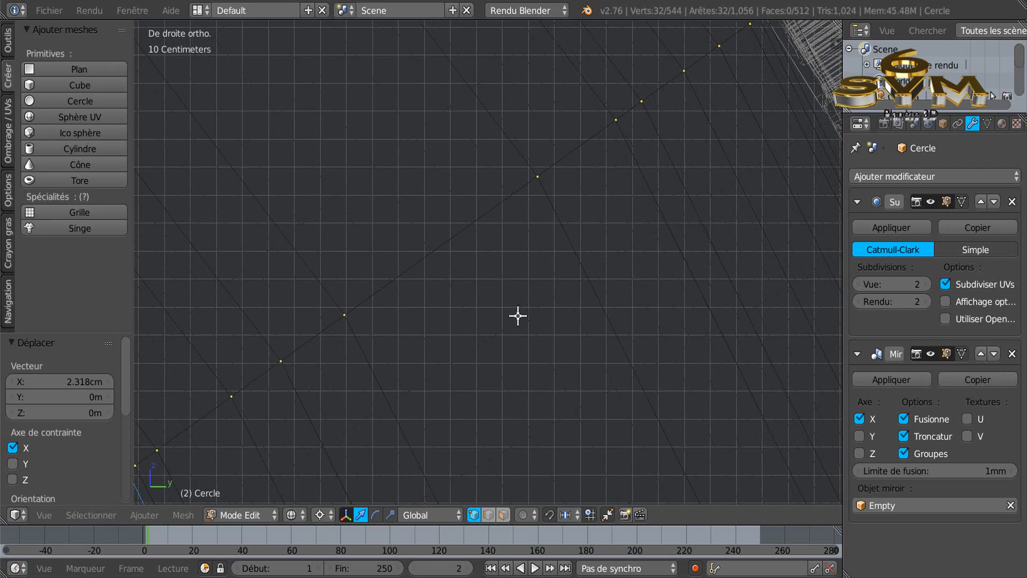
pyautogui.keyDown('shift'); pyautogui.moveTo(370, 382); pyautogui.dragTo(630, 206, button='middle'); pyautogui.keyUp('shift')
pyautogui.scroll(2, 463, 298)
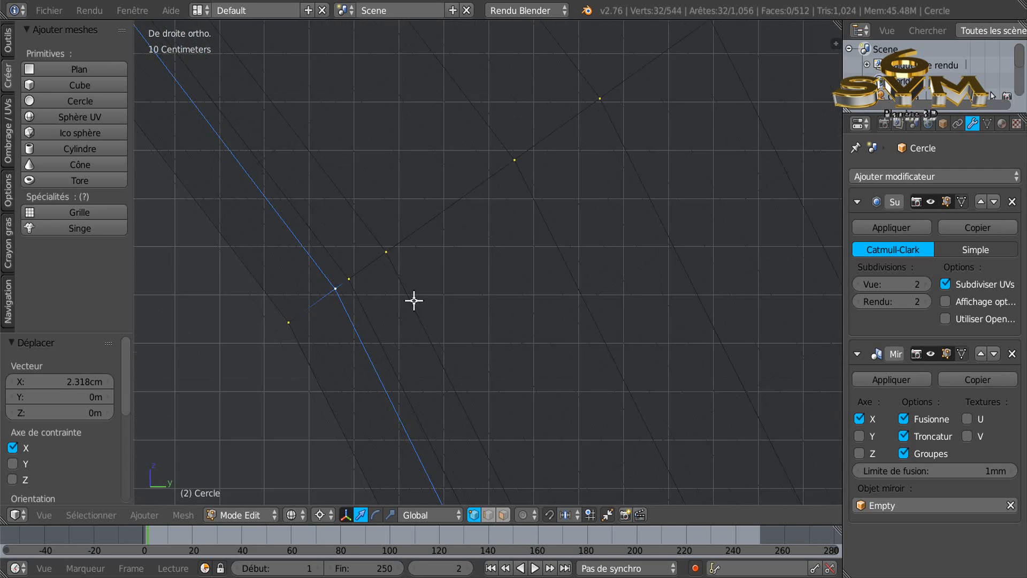
pyautogui.scroll(-5, 545, 287)
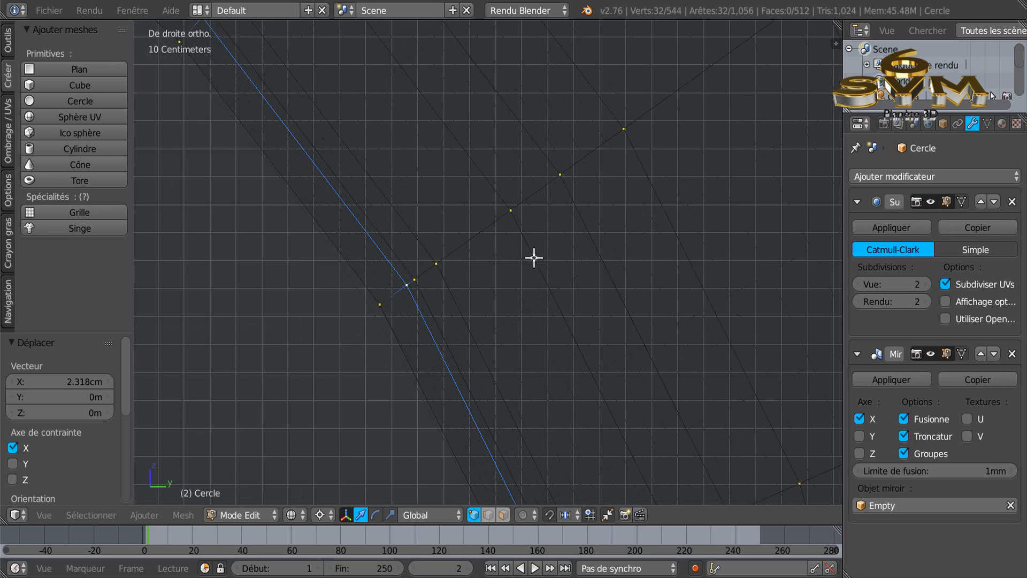
pyautogui.keyDown('shift'); pyautogui.moveTo(417, 152); pyautogui.dragTo(615, 288, button='middle'); pyautogui.keyUp('shift')
pyautogui.keyDown('shift'); pyautogui.moveTo(566, 213); pyautogui.dragTo(690, 355, button='middle'); pyautogui.keyUp('shift')
pyautogui.keyDown('shift'); pyautogui.moveTo(311, 193); pyautogui.dragTo(520, 276, button='middle'); pyautogui.keyUp('shift')
pyautogui.keyDown('shift'); pyautogui.moveTo(432, 261); pyautogui.dragTo(729, 300, button='middle'); pyautogui.keyUp('shift')
pyautogui.keyDown('shift'); pyautogui.moveTo(569, 248); pyautogui.dragTo(610, 266, button='middle'); pyautogui.keyUp('shift')
pyautogui.scroll(4, 541, 243)
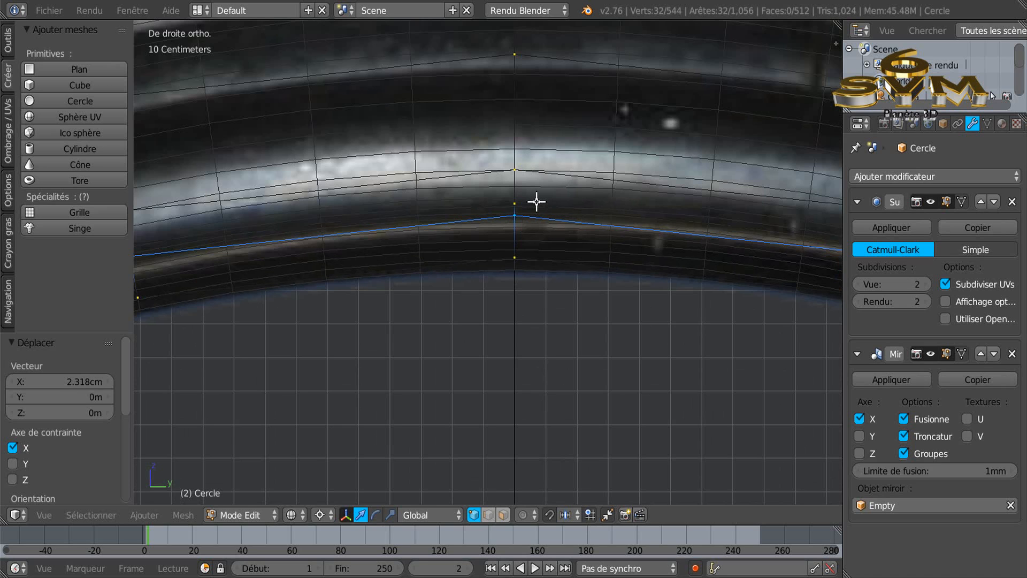
pyautogui.press('z')
pyautogui.press('z')
pyautogui.press('z')
pyautogui.press('z')
# - Add two evenly spaced loop cuts across the dark band just outside the bright highlight
pyautogui.hotkey('ctrl', 'r')
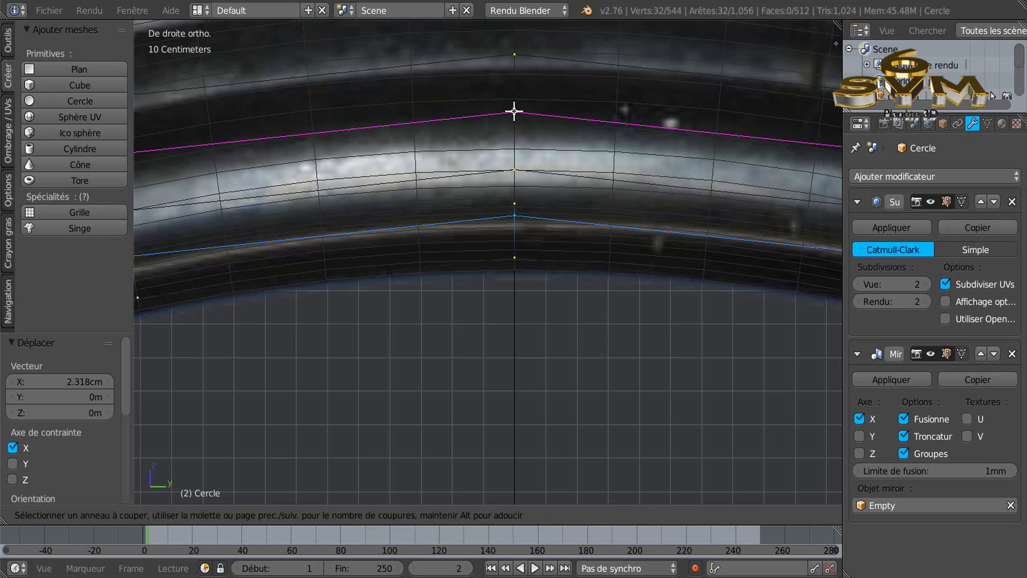
pyautogui.scroll(1, 514, 111)
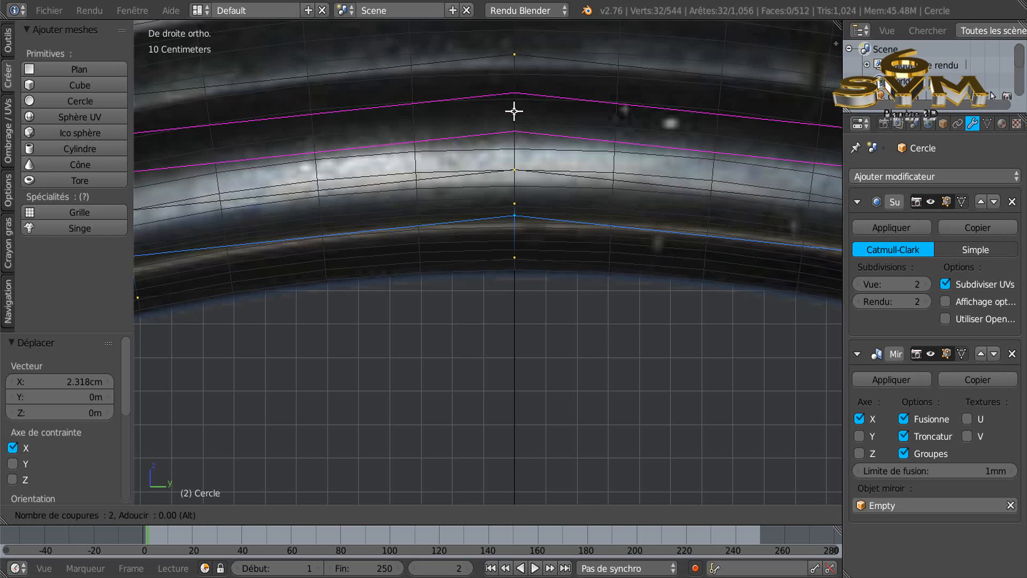
pyautogui.click(514, 111)
pyautogui.rightClick(514, 111)
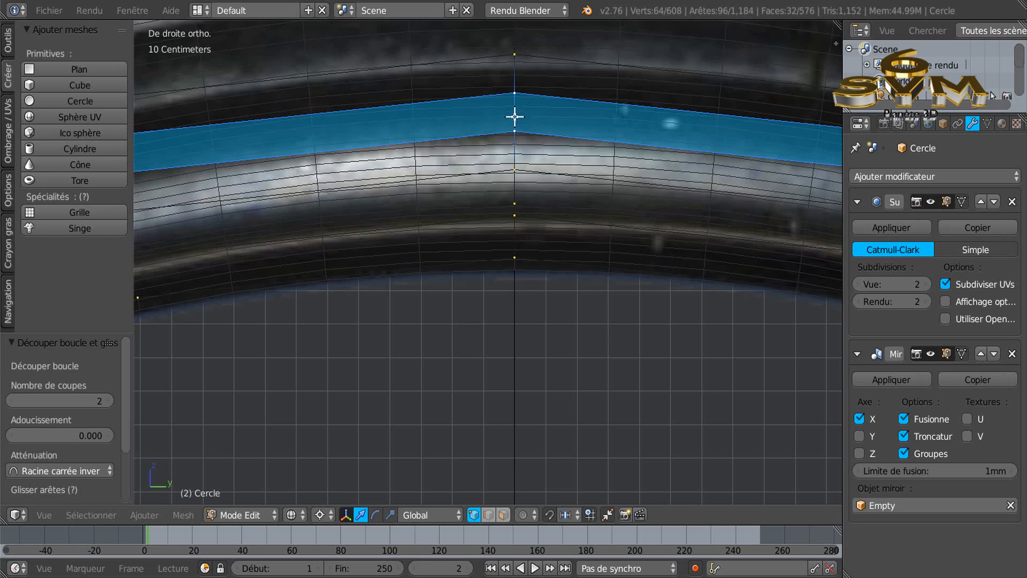
# - Select the outer of the two new loops and move it -2.94 cm along X to sink a groove
pyautogui.scroll(-2, 520, 179)
pyautogui.moveTo(526, 188); pyautogui.dragTo(619, 204, button='middle')
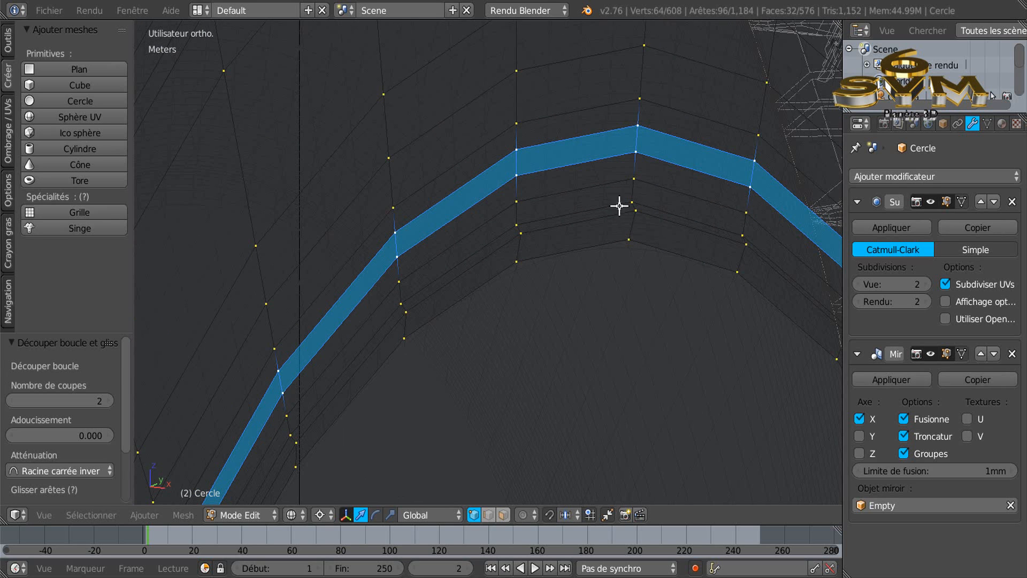
pyautogui.rightClick(517, 174)
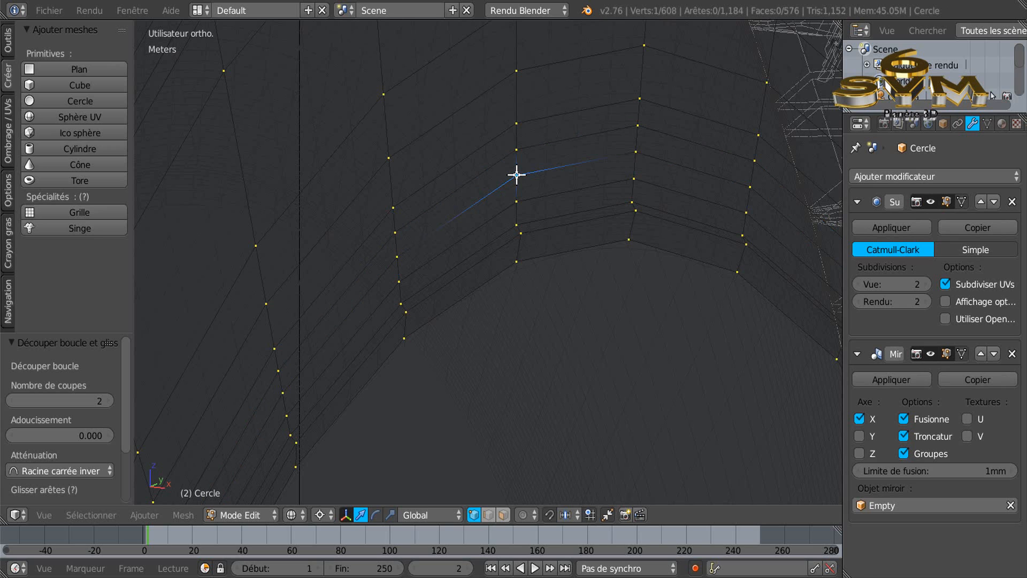
pyautogui.keyDown('alt'); pyautogui.rightClick(517, 171); pyautogui.keyUp('alt')
pyautogui.keyDown('alt'); pyautogui.rightClick(504, 185); pyautogui.keyUp('alt')
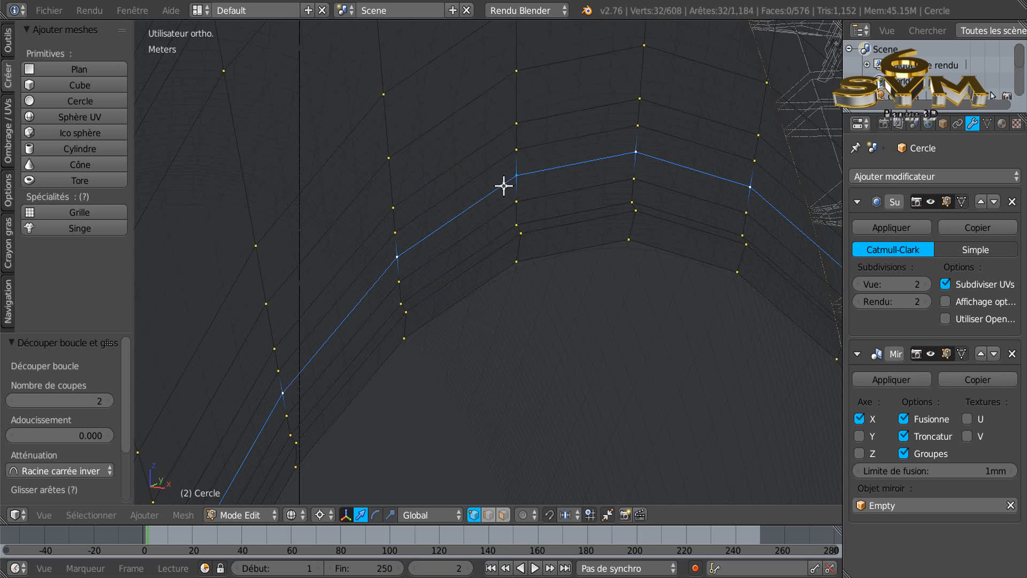
pyautogui.press('z')
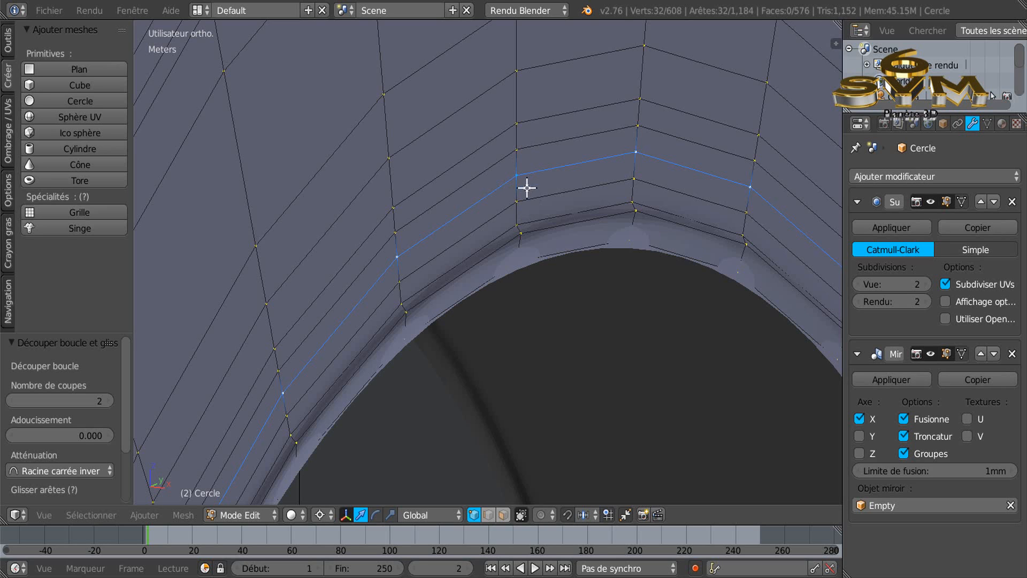
pyautogui.scroll(-1, 545, 271)
pyautogui.moveTo(546, 271); pyautogui.dragTo(583, 269, button='middle')
pyautogui.moveTo(658, 252)
pyautogui.mouseDown()
pyautogui.moveTo(642, 243)
pyautogui.moveTo(653, 249)
pyautogui.mouseUp()
pyautogui.keyDown('alt'); pyautogui.click(546, 159); pyautogui.keyUp('alt')
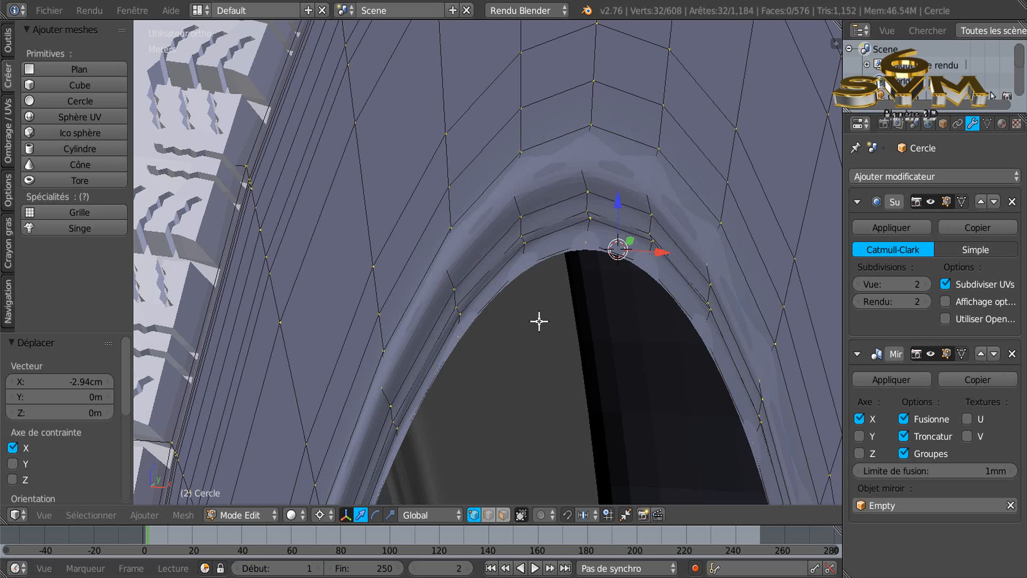
# - Add one loop cut in the next dark band outward, just inside the fine ribbed lines of the reference photo
pyautogui.press('KP_3')
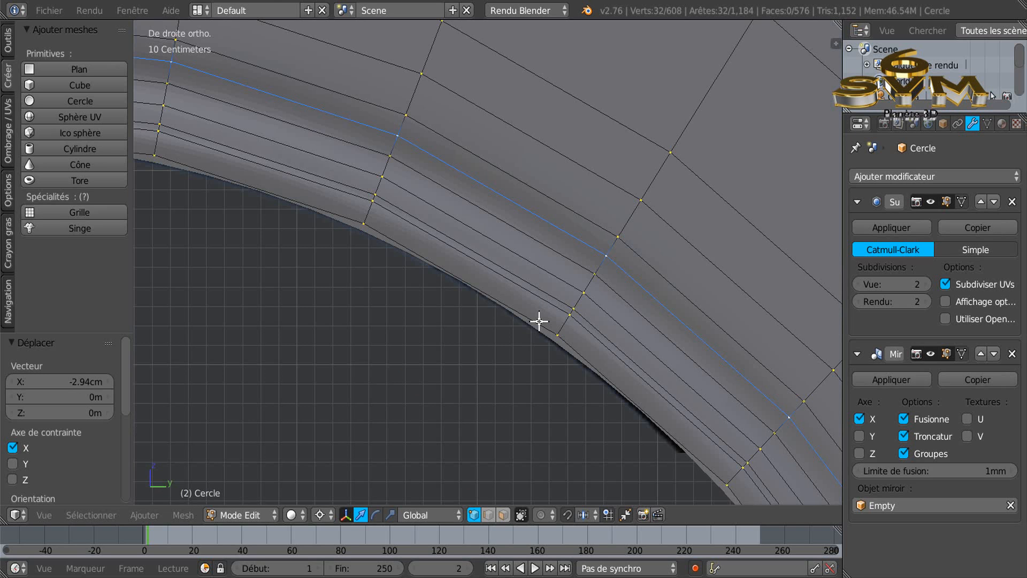
pyautogui.scroll(-4, 539, 321)
pyautogui.scroll(3, 488, 339)
pyautogui.scroll(-2, 649, 368)
pyautogui.press('z')
pyautogui.scroll(6, 429, 229)
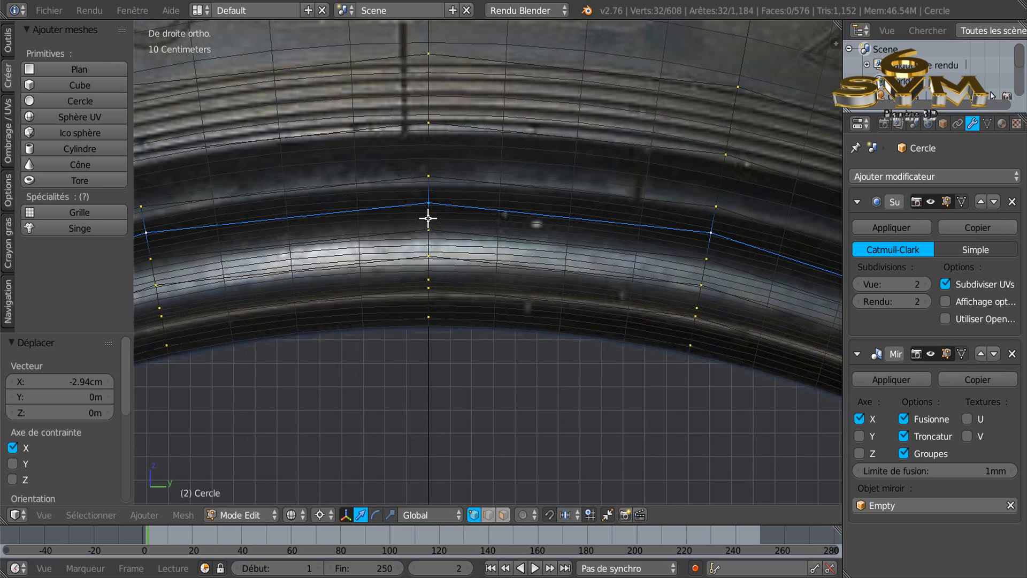
pyautogui.scroll(1, 430, 157)
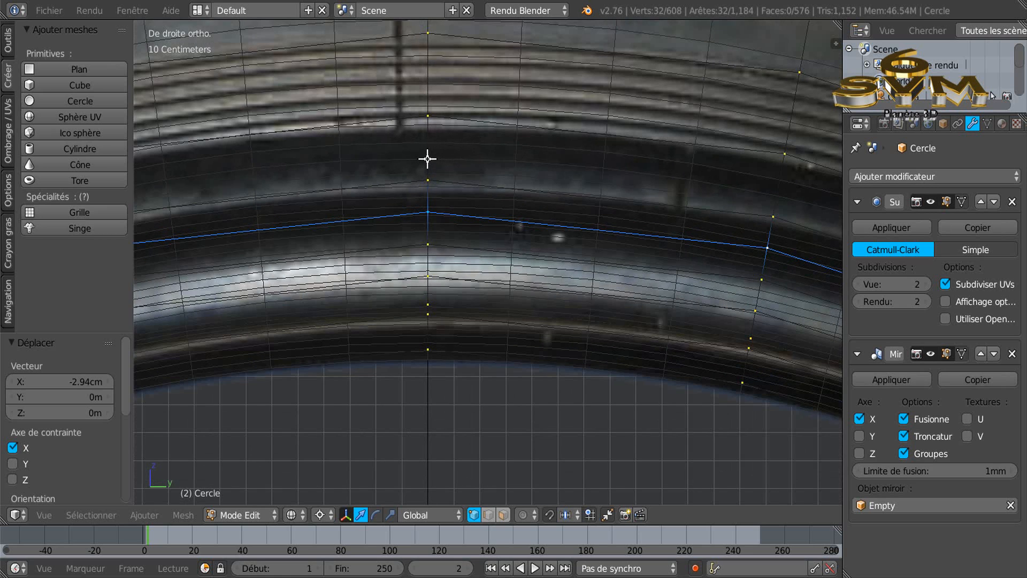
pyautogui.press('a')
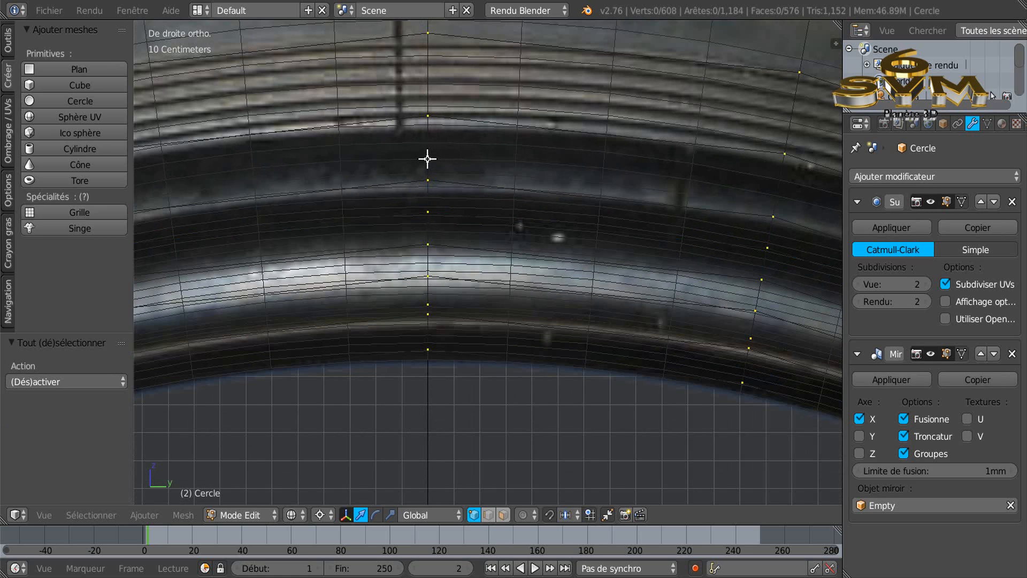
pyautogui.hotkey('ctrl', 'r')
pyautogui.click(427, 159)
pyautogui.click(436, 169)
# - Move the new loop -3.653 cm along X to sink a second groove in the sidewall
pyautogui.moveTo(436, 170); pyautogui.dragTo(594, 232, button='middle')
pyautogui.moveTo(496, 206); pyautogui.dragTo(521, 210, button='middle')
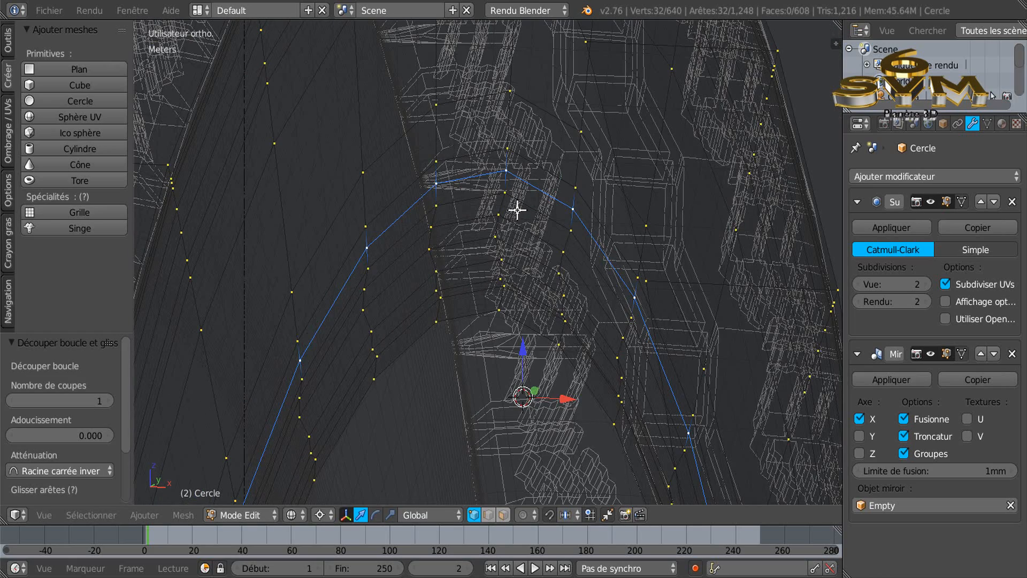
pyautogui.press('z')
pyautogui.click(527, 210)
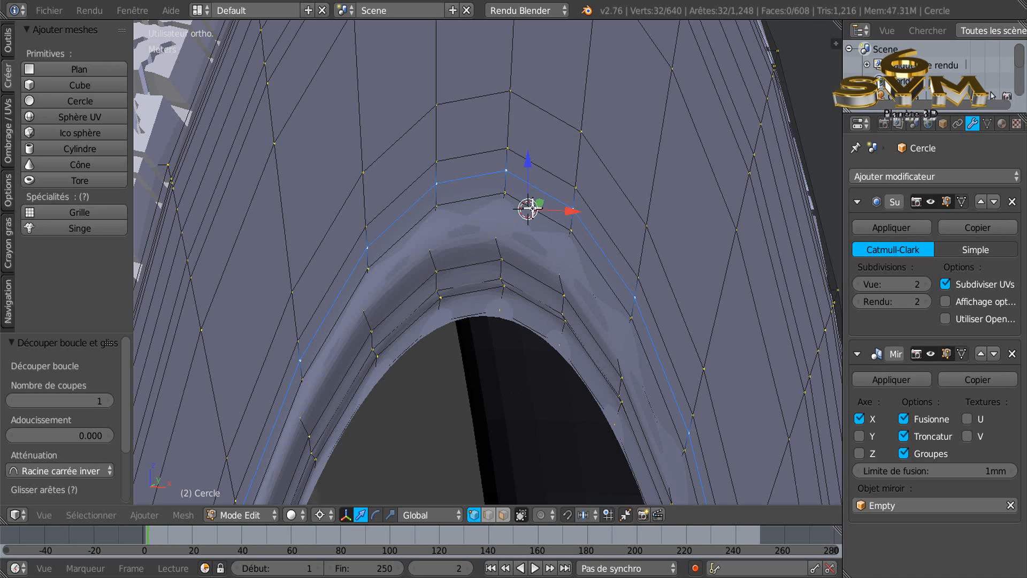
pyautogui.press('g')
pyautogui.press('x')
pyautogui.click(560, 210)
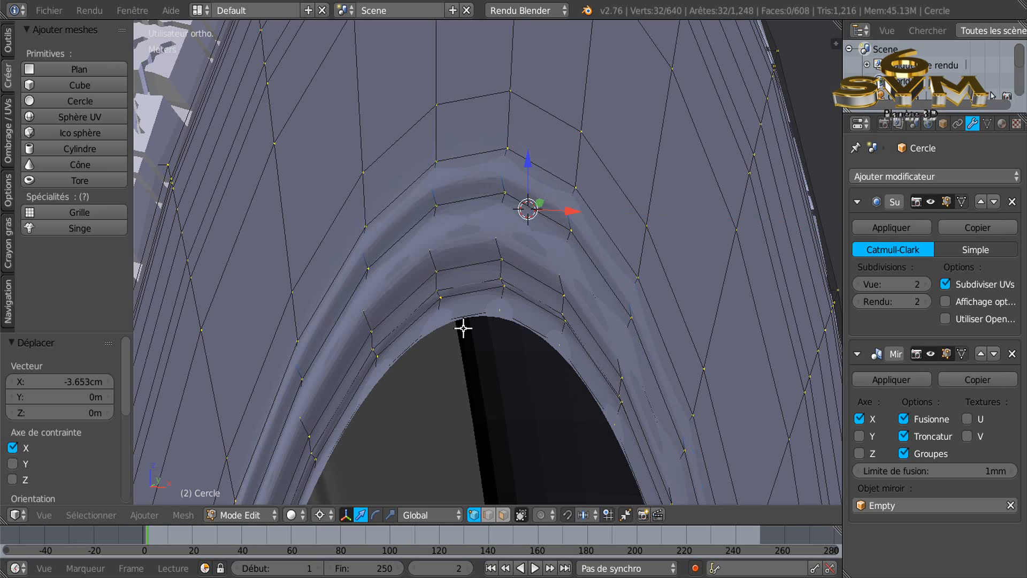
# - Inspect the sidewall relief and its outer loops from perspective, side and front angles in solid shading
pyautogui.scroll(-5, 461, 327)
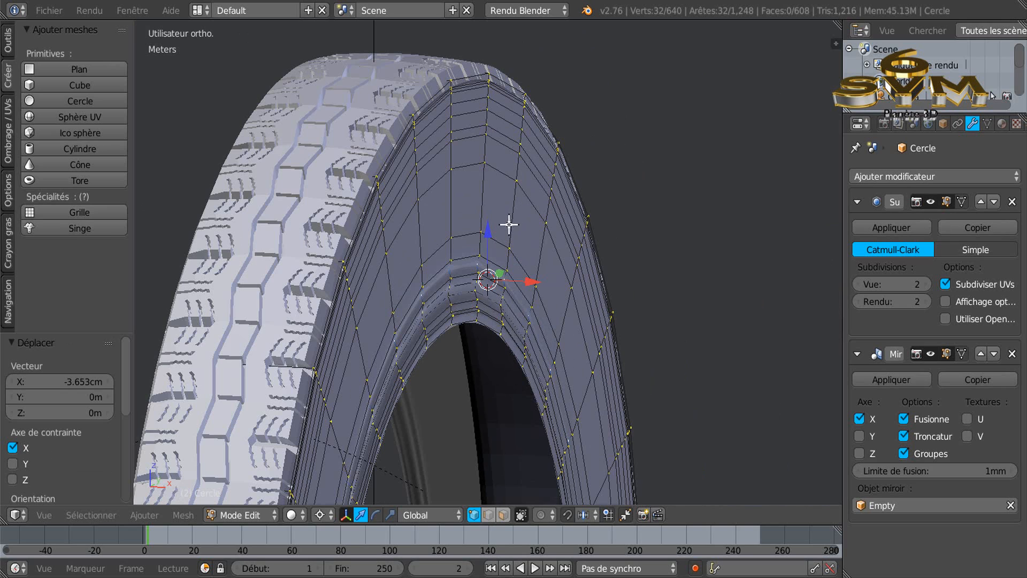
pyautogui.scroll(3, 509, 220)
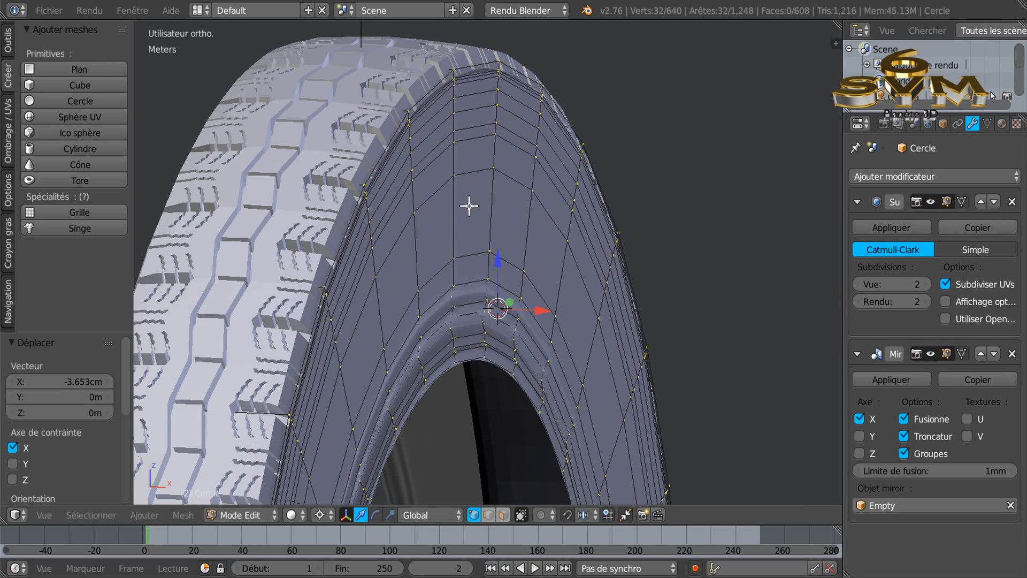
pyautogui.moveTo(468, 206); pyautogui.dragTo(457, 217, button='middle')
pyautogui.moveTo(481, 107); pyautogui.dragTo(544, 152, button='middle')
pyautogui.scroll(2, 509, 110)
pyautogui.scroll(-2, 543, 152)
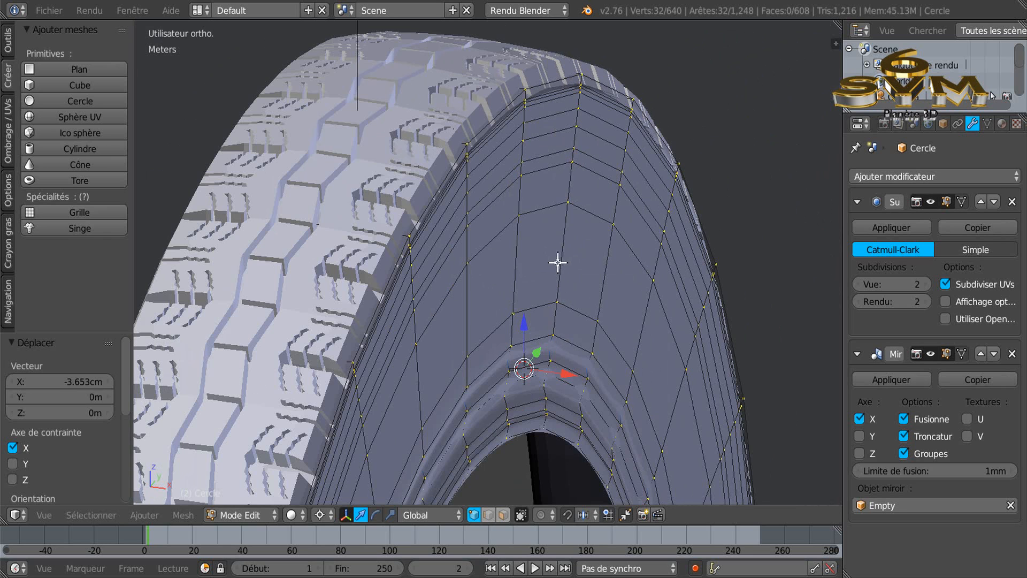
pyautogui.moveTo(557, 263); pyautogui.dragTo(558, 263, button='middle')
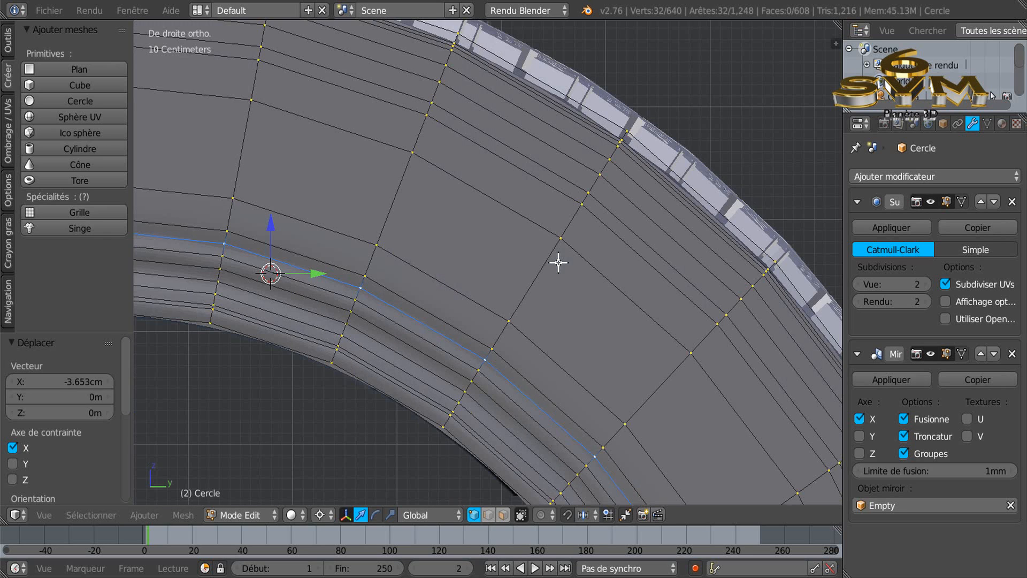
pyautogui.press('KP_1')
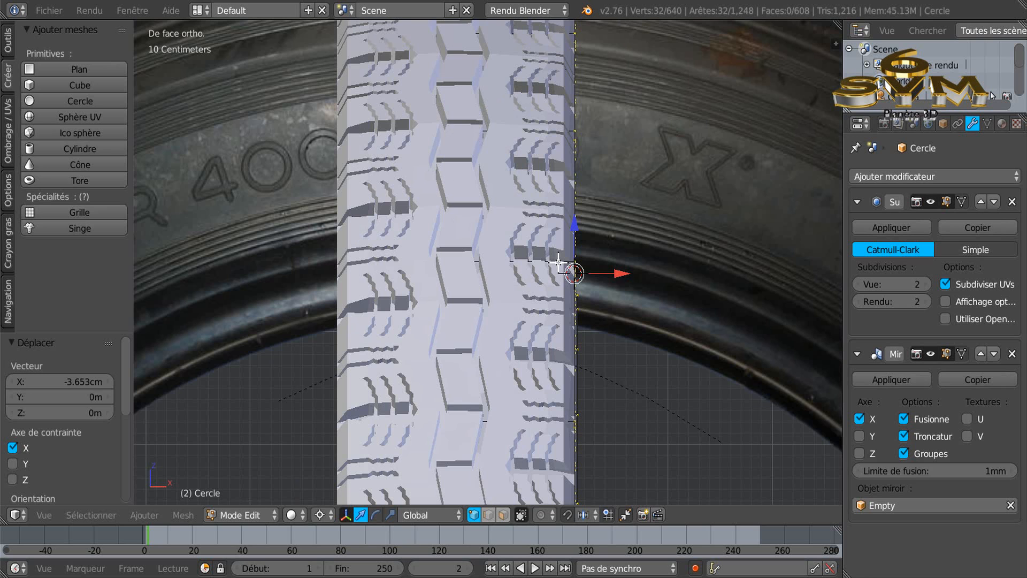
pyautogui.keyDown('shift'); pyautogui.moveTo(673, 181); pyautogui.dragTo(569, 261, button='middle'); pyautogui.keyUp('shift')
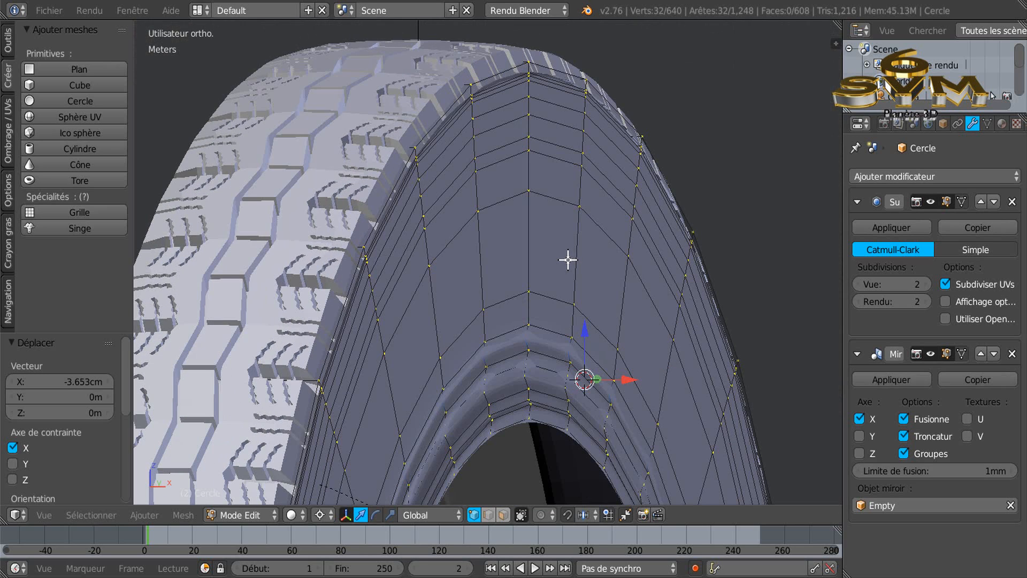
pyautogui.scroll(2, 567, 207)
pyautogui.scroll(-2, 567, 196)
pyautogui.moveTo(568, 195); pyautogui.dragTo(575, 197, button='middle')
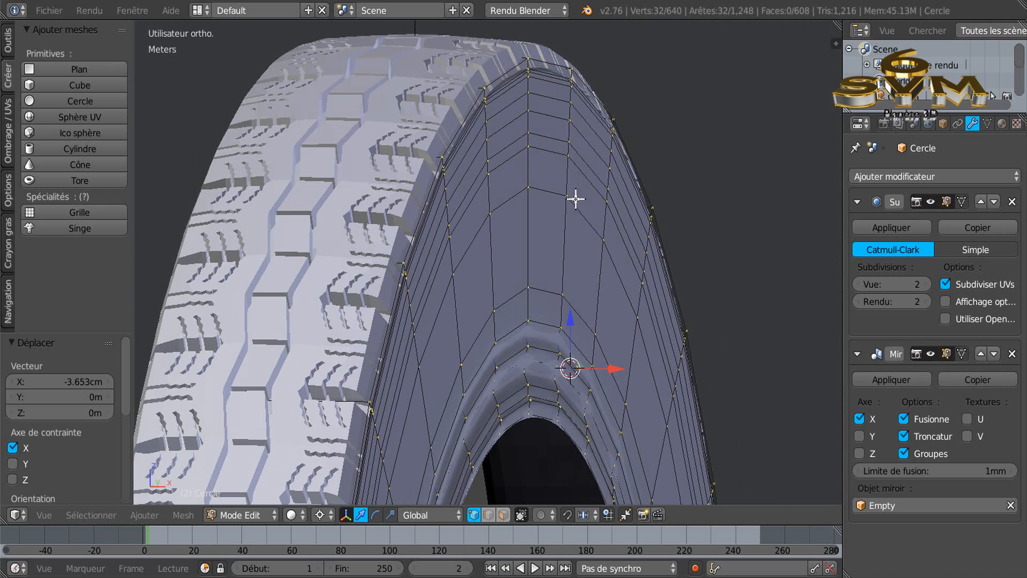
pyautogui.scroll(2, 556, 146)
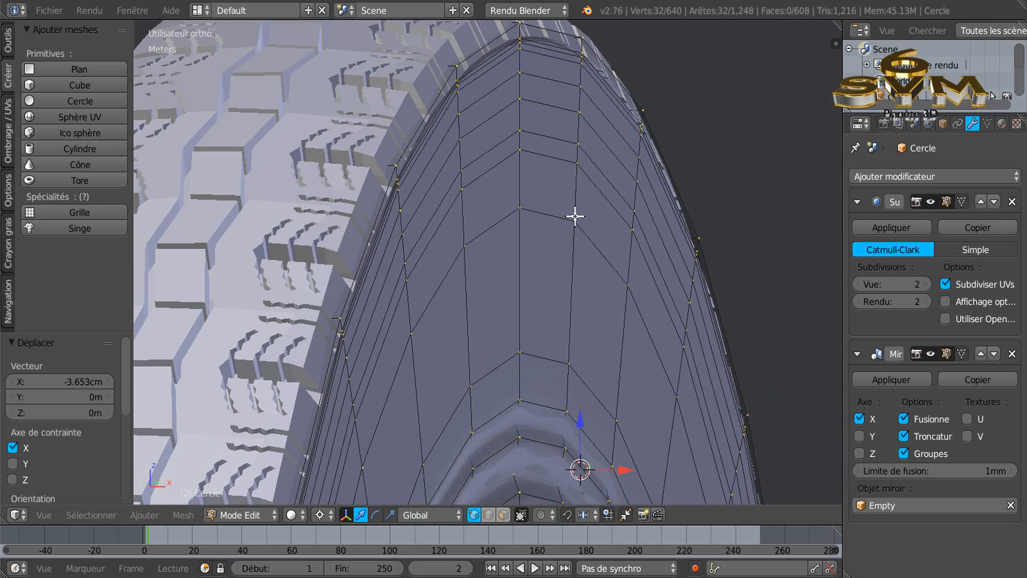
# - Select the three closely spaced vertices of the sidewall's outermost loops at the tyre's top centre, checking them against the side reference photo
pyautogui.press('KP_3')
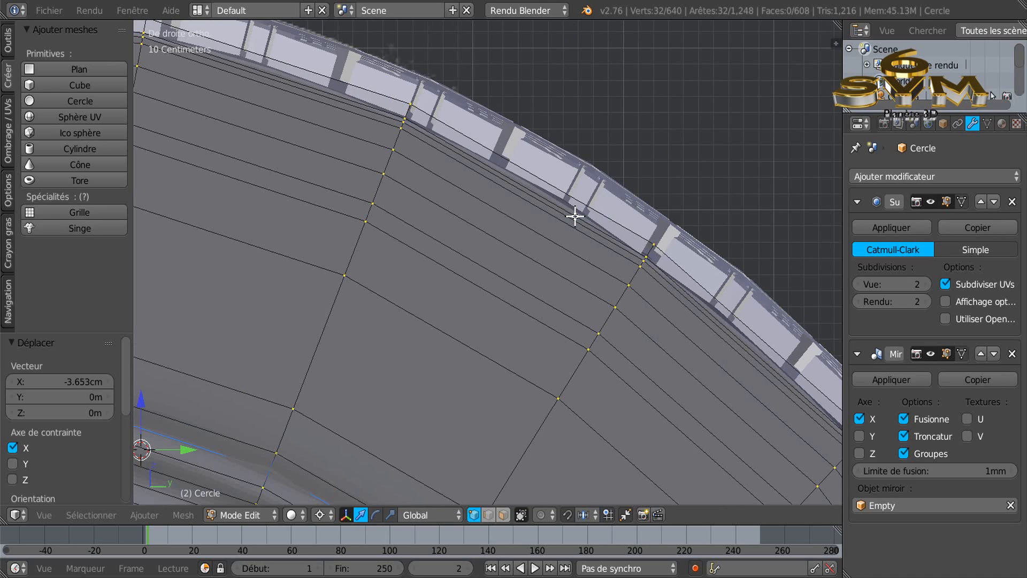
pyautogui.scroll(-2, 536, 210)
pyautogui.keyDown('shift'); pyautogui.moveTo(419, 254); pyautogui.dragTo(740, 303, button='middle'); pyautogui.keyUp('shift')
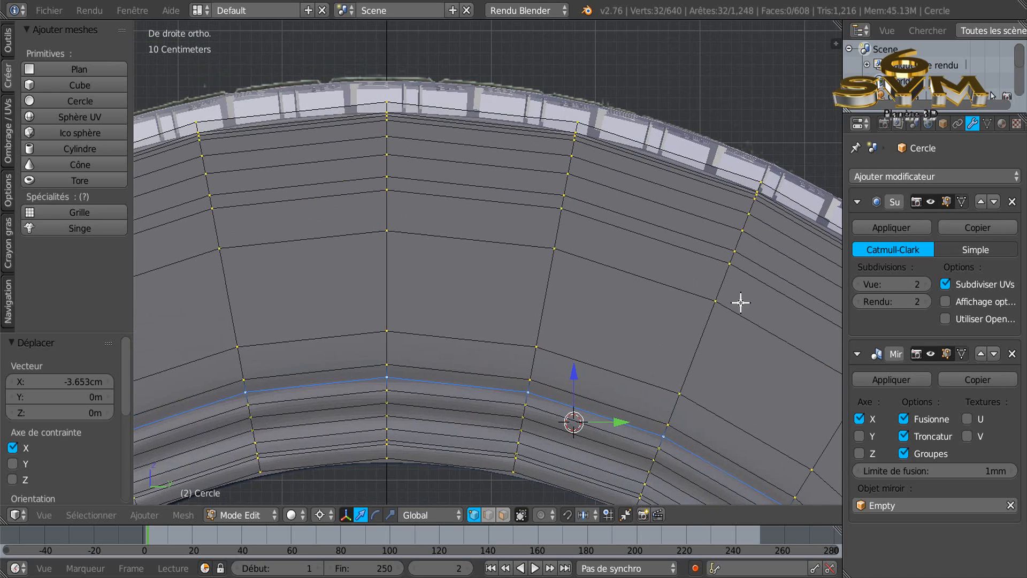
pyautogui.hotkey('alt', 'z')
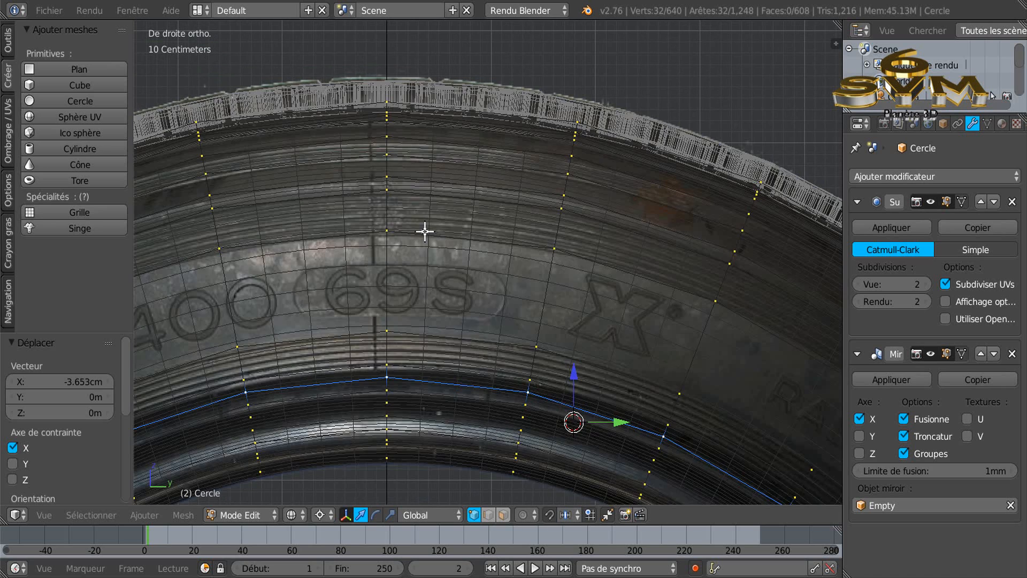
pyautogui.scroll(4, 390, 153)
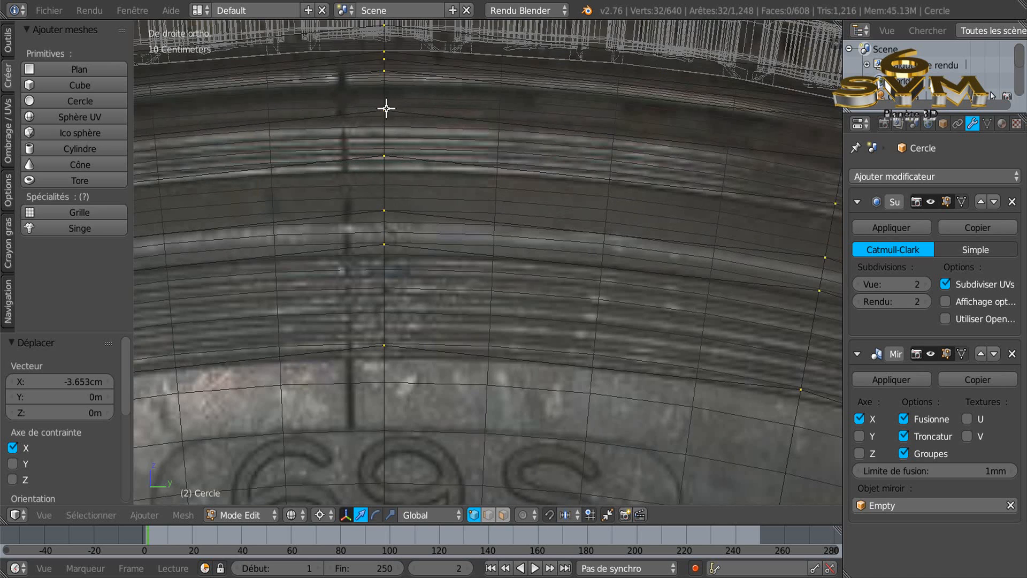
pyautogui.scroll(2, 386, 109)
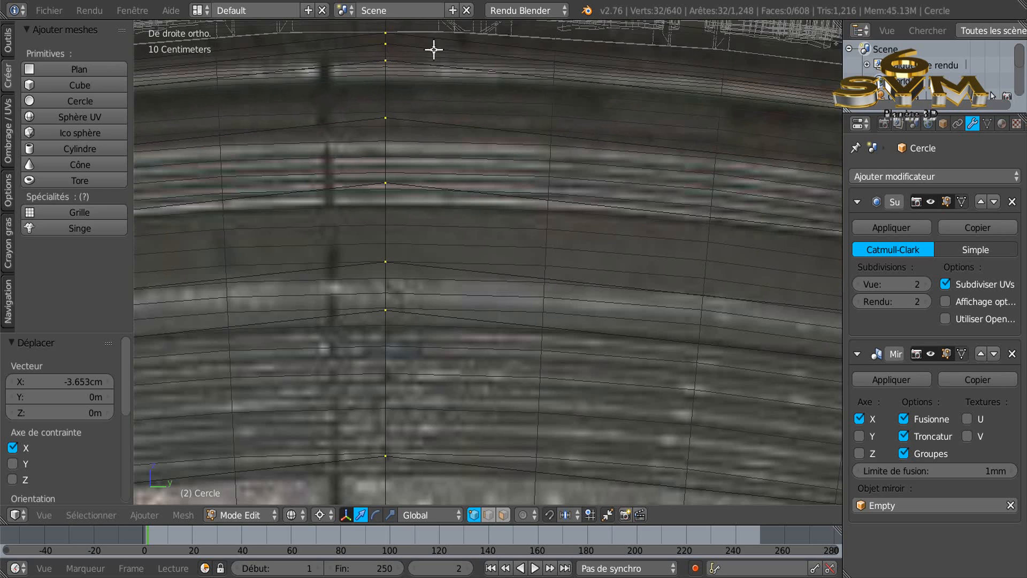
pyautogui.rightClick(386, 60)
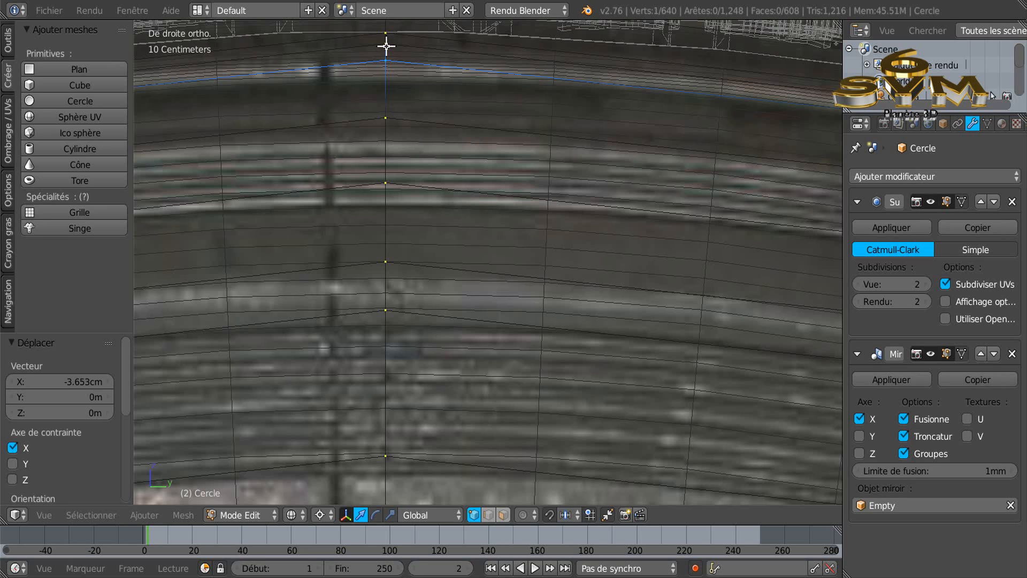
pyautogui.keyDown('shift'); pyautogui.rightClick(386, 44); pyautogui.keyUp('shift')
pyautogui.keyDown('shift'); pyautogui.rightClick(385, 34); pyautogui.keyUp('shift')
pyautogui.scroll(-3, 382, 91)
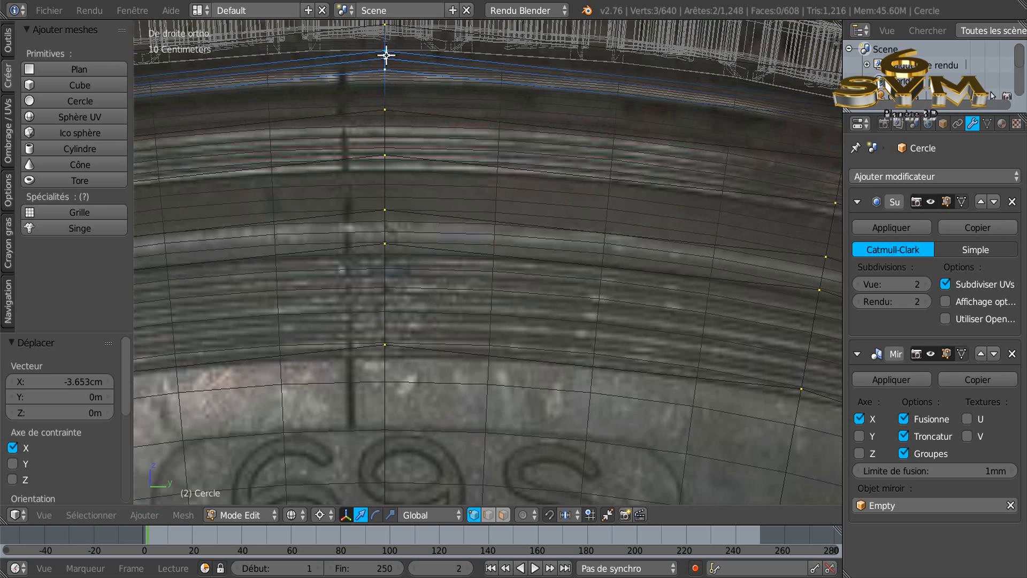
pyautogui.scroll(-1, 379, 98)
pyautogui.scroll(-2, 379, 98)
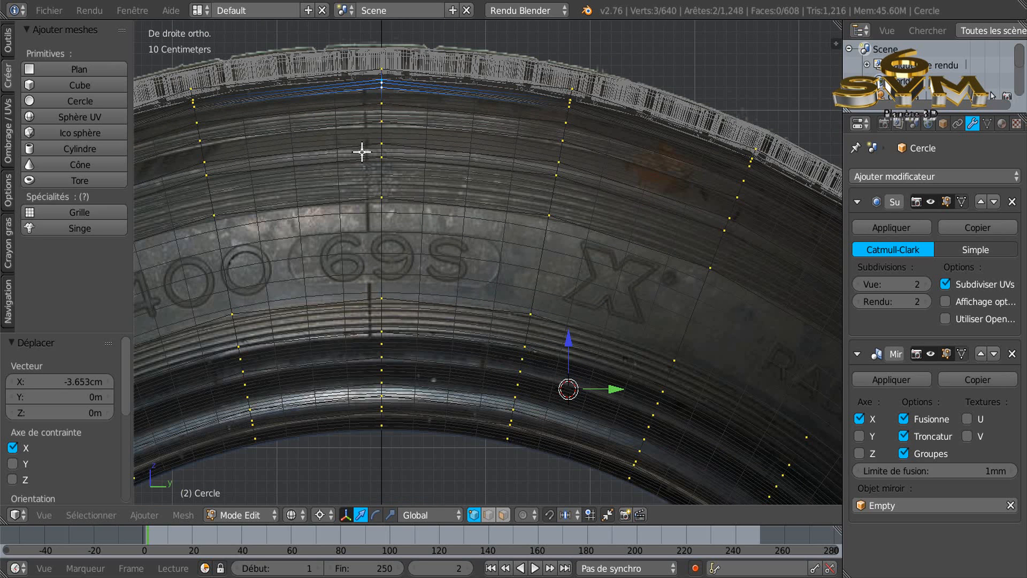
pyautogui.scroll(4, 383, 92)
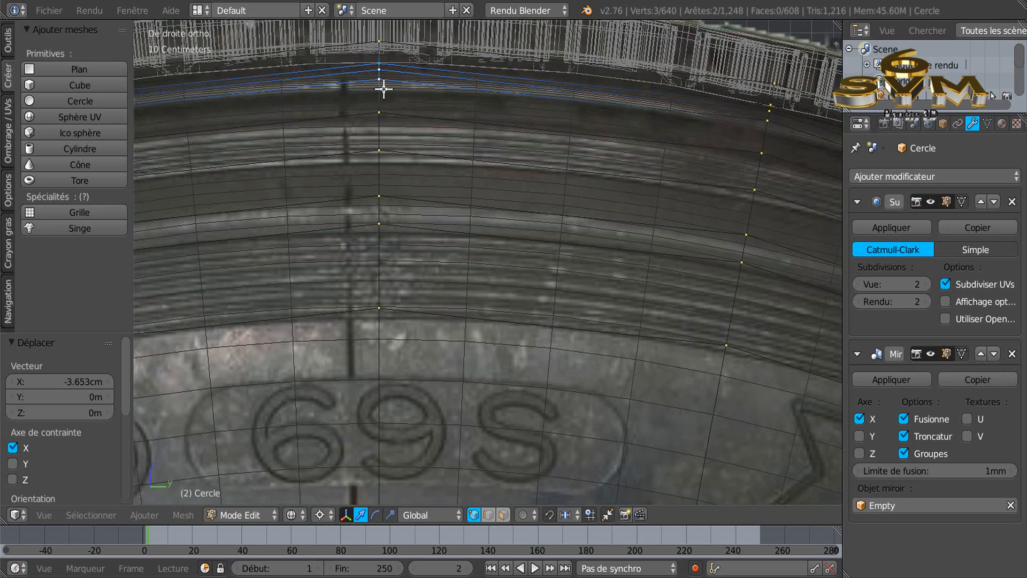
# - Select the narrow ring of faces just inside the tread edge and move it 5.129 cm along X, checking the shape in object mode
pyautogui.rightClick(379, 63)
pyautogui.keyDown('shift'); pyautogui.rightClick(379, 73); pyautogui.keyUp('shift')
pyautogui.scroll(-1, 373, 108)
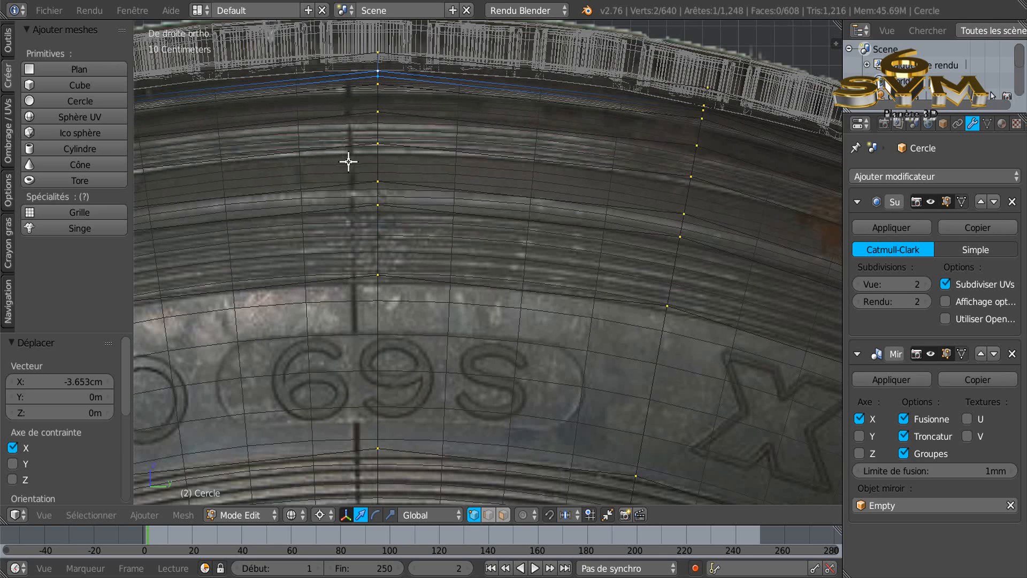
pyautogui.scroll(1, 387, 75)
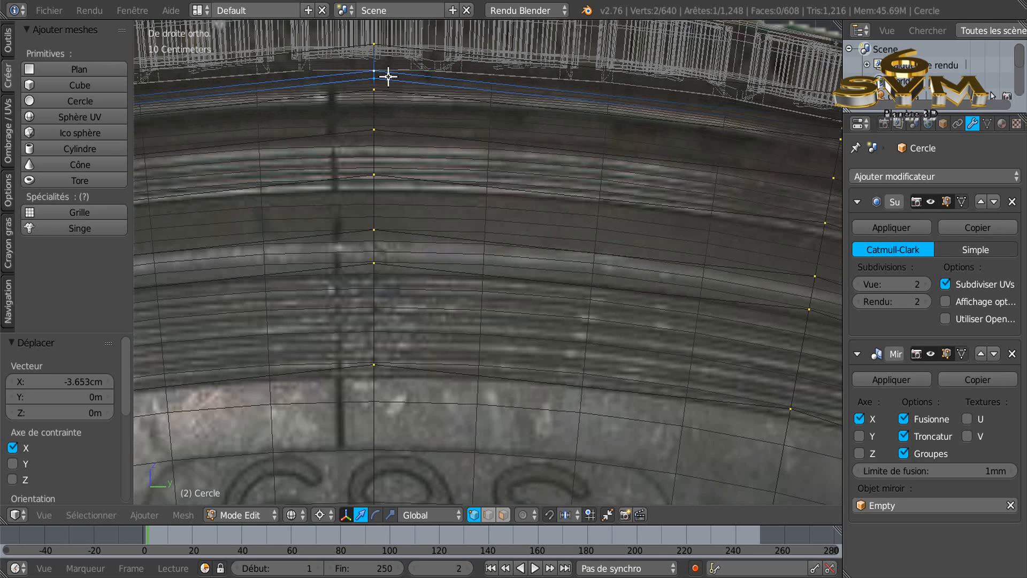
pyautogui.keyDown('ctrl'); pyautogui.keyDown('alt'); pyautogui.rightClick(389, 83); pyautogui.keyUp('alt'); pyautogui.keyUp('ctrl')
pyautogui.scroll(-4, 388, 89)
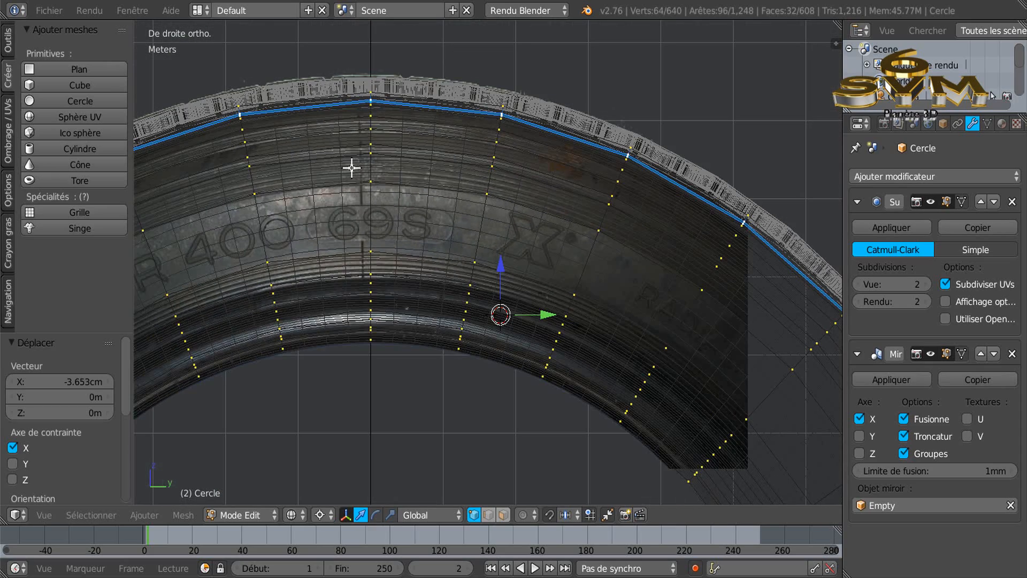
pyautogui.hotkey('alt', 'z')
pyautogui.moveTo(351, 168)
pyautogui.mouseDown(button='middle')
pyautogui.moveTo(474, 183)
pyautogui.moveTo(401, 174)
pyautogui.mouseUp(button='middle')
pyautogui.scroll(2, 379, 173)
pyautogui.moveTo(453, 221); pyautogui.dragTo(456, 221, button='middle')
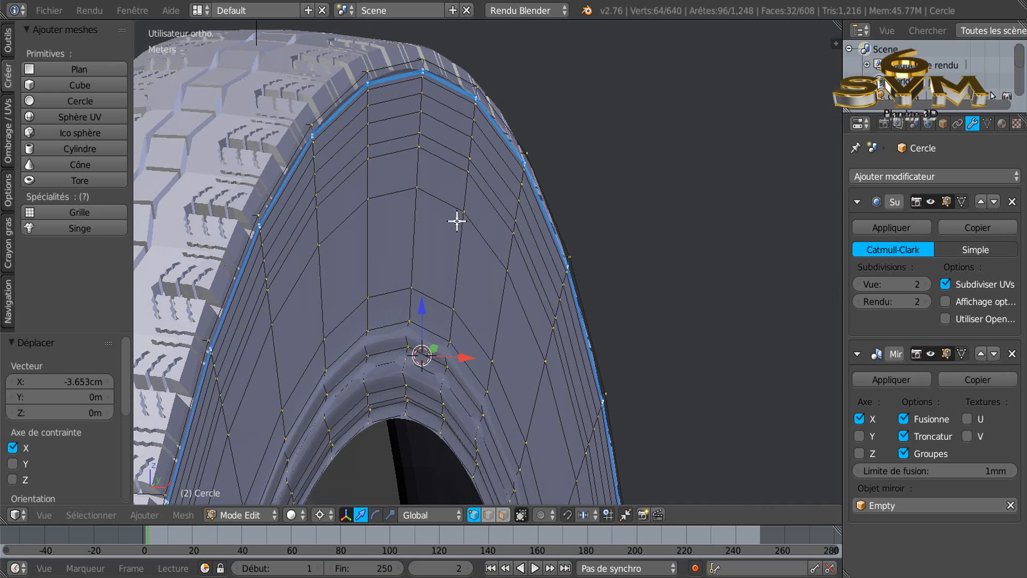
pyautogui.click(412, 162)
pyautogui.press('g')
pyautogui.press('x')
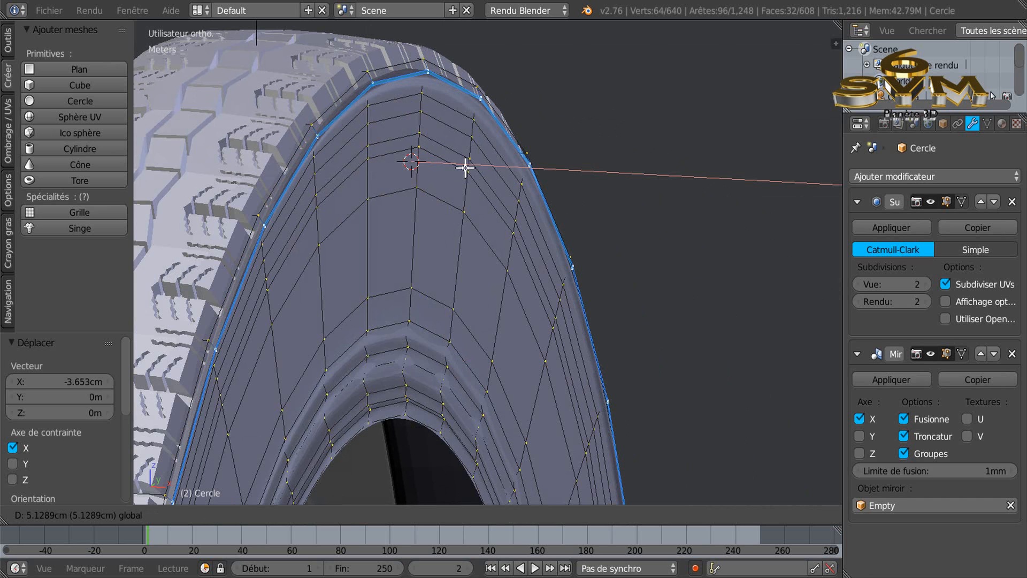
pyautogui.click(465, 167)
pyautogui.moveTo(414, 179); pyautogui.dragTo(378, 168, button='middle')
pyautogui.press('Tab')
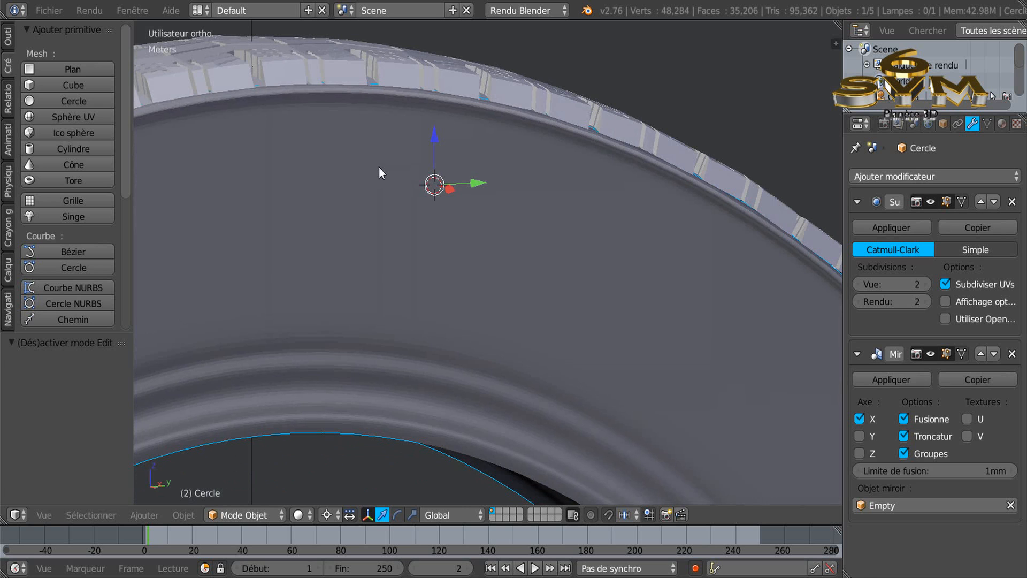
# - Select the edge loop on the inner side of the raised ring and move it 8.597 cm along X
pyautogui.press('KP_3')
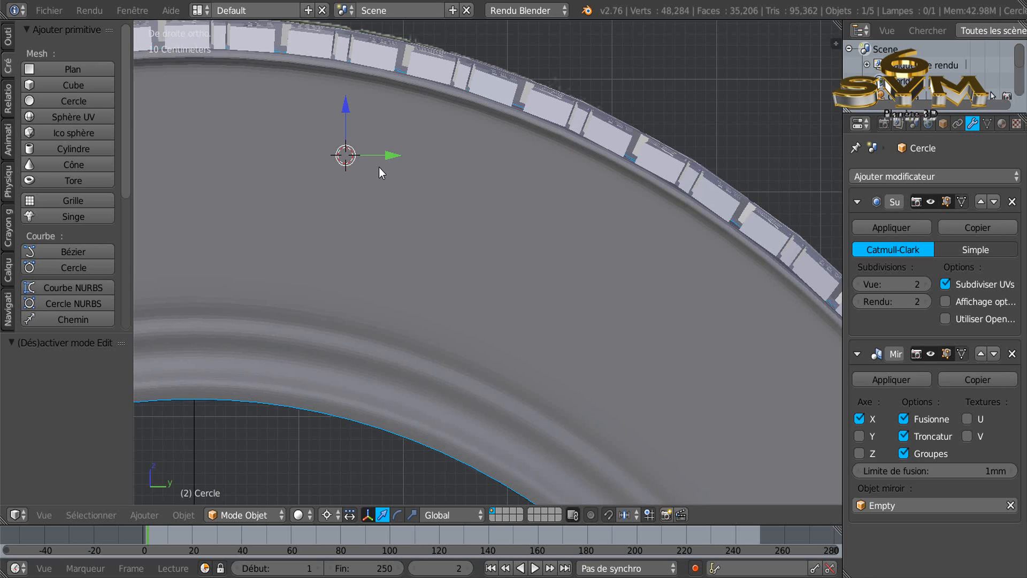
pyautogui.press('z')
pyautogui.press('Tab')
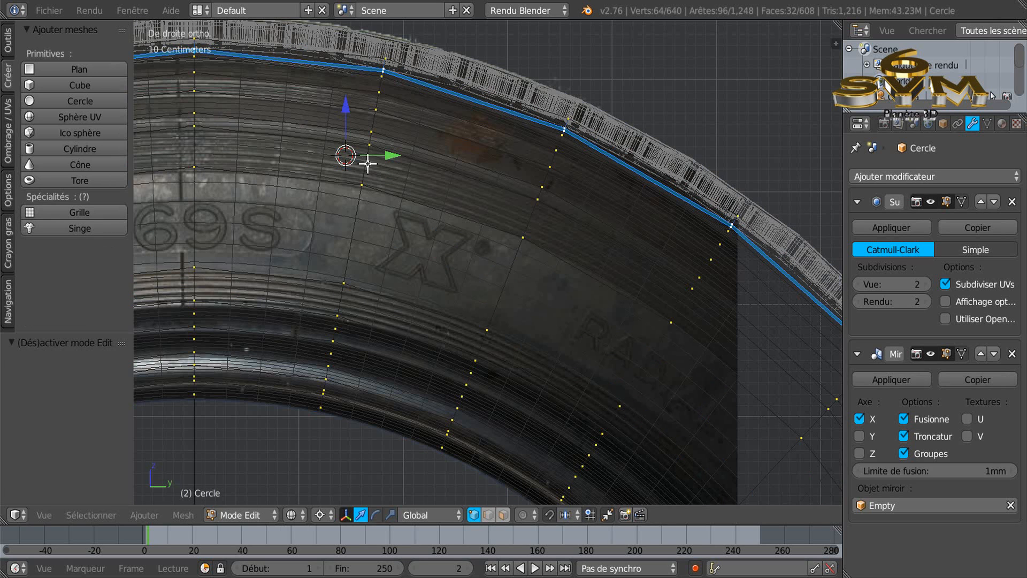
pyautogui.moveTo(359, 161); pyautogui.dragTo(839, 381, button='middle')
pyautogui.press('KP_3')
pyautogui.keyDown('shift'); pyautogui.moveTo(451, 223); pyautogui.dragTo(675, 259, button='middle'); pyautogui.keyUp('shift')
pyautogui.scroll(4, 483, 170)
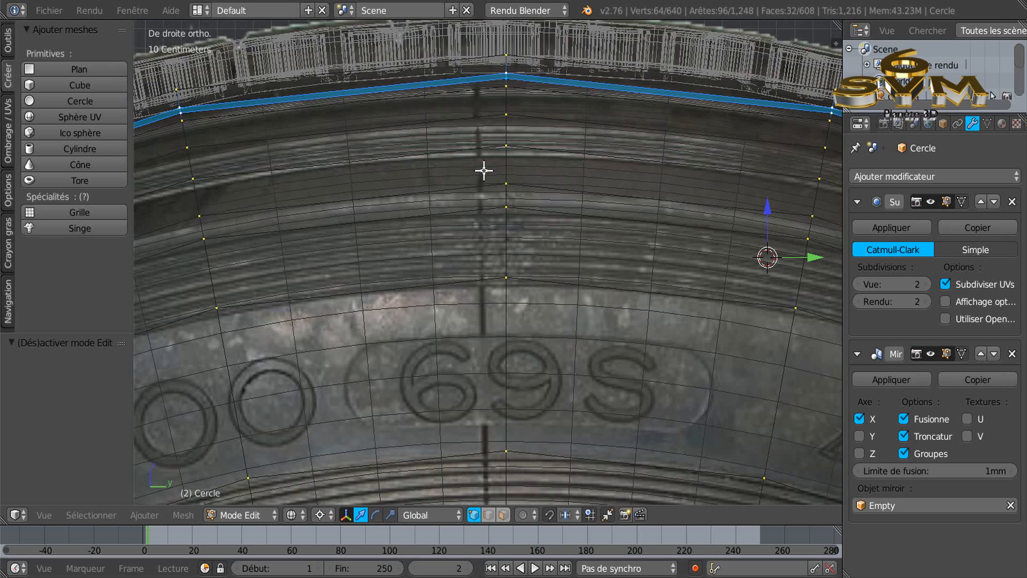
pyautogui.scroll(1, 499, 106)
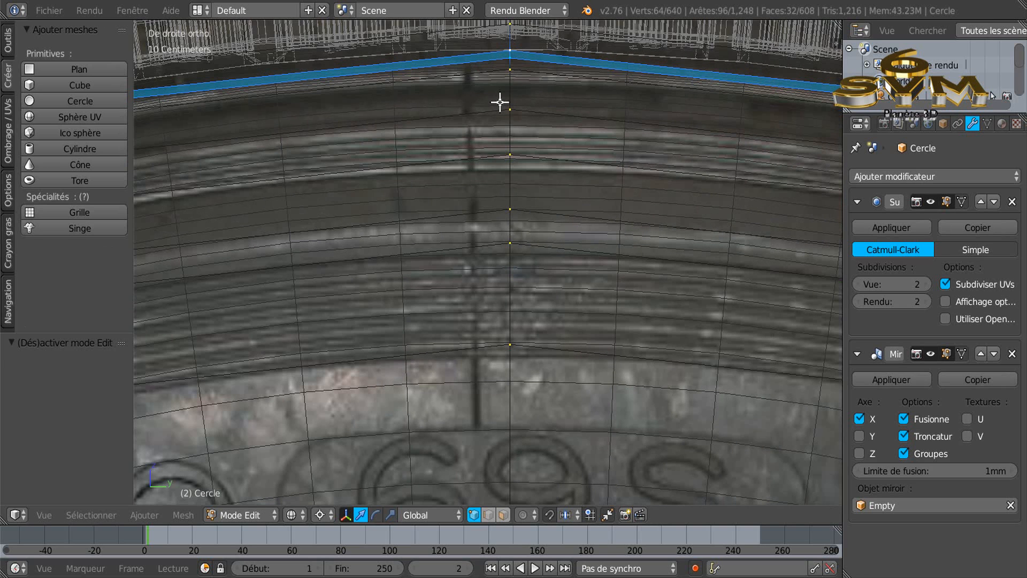
pyautogui.keyDown('alt'); pyautogui.rightClick(533, 71); pyautogui.keyUp('alt')
pyautogui.scroll(-3, 524, 107)
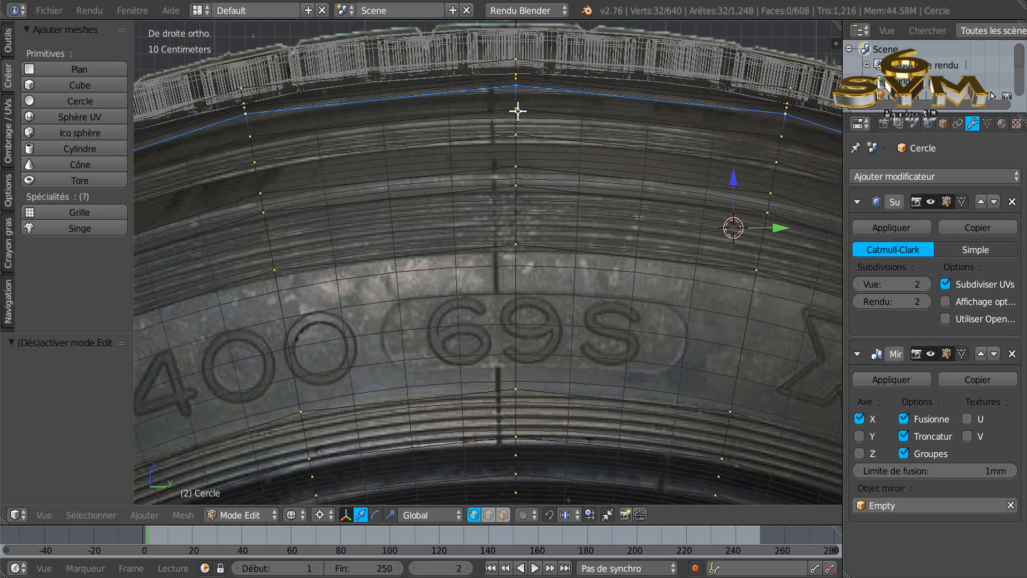
pyautogui.scroll(-1, 511, 123)
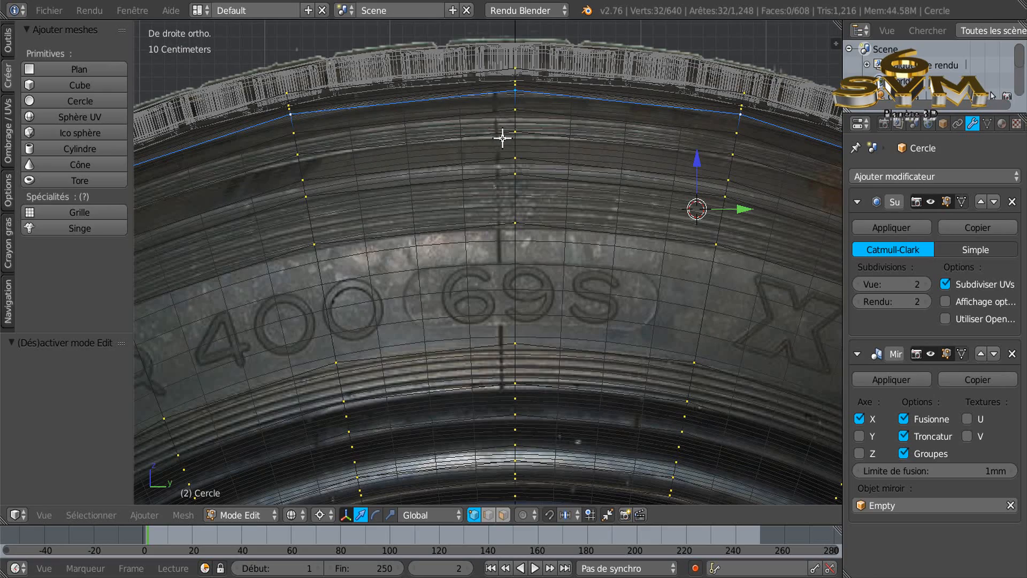
pyautogui.moveTo(503, 138); pyautogui.dragTo(560, 164, button='middle')
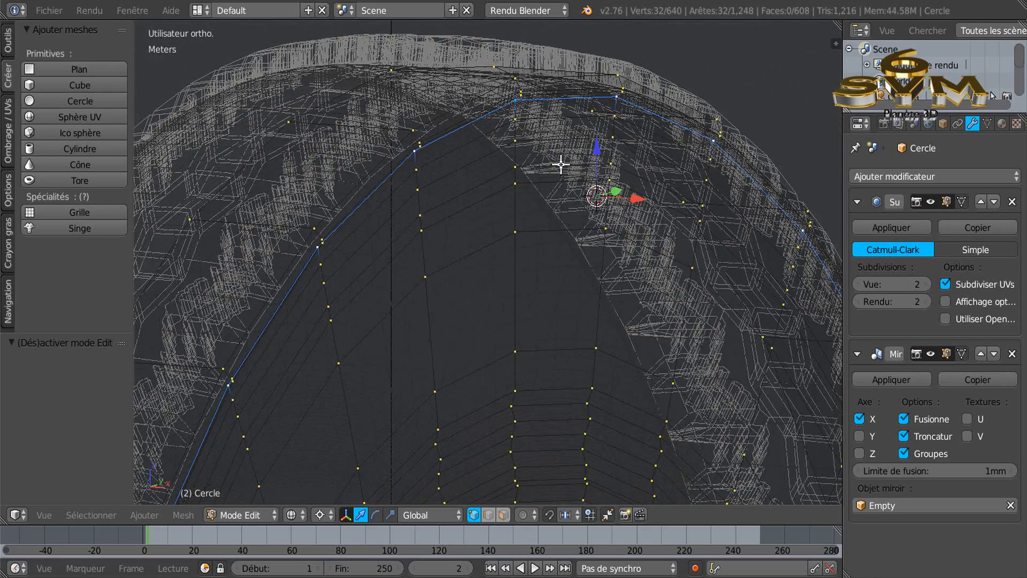
pyautogui.press('z')
pyautogui.moveTo(637, 199); pyautogui.dragTo(646, 202)
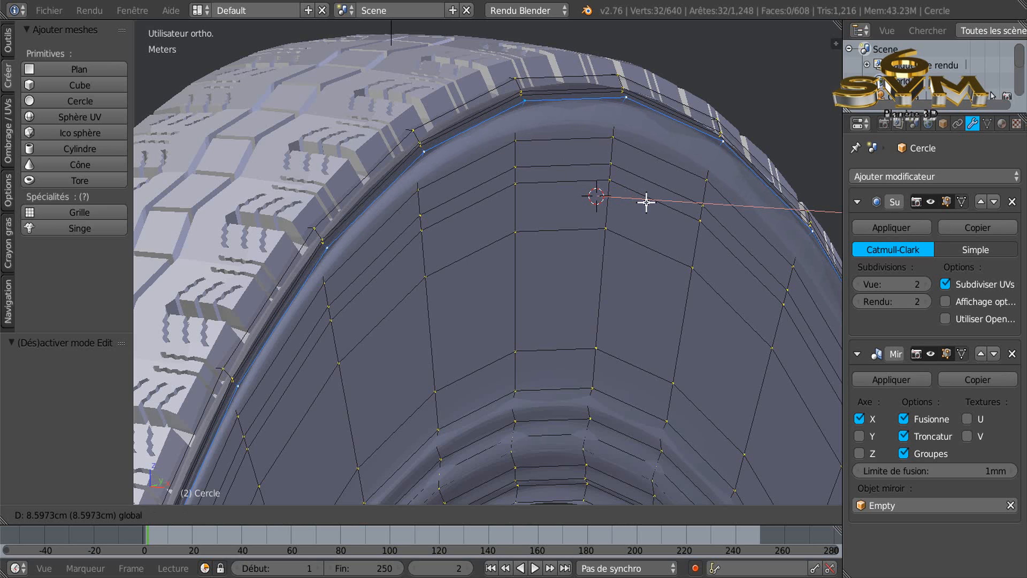
pyautogui.moveTo(646, 202); pyautogui.dragTo(646, 202)
# - Select the neighbouring edge loop outward of the moved one, scale it to 0.99 and check the rim in object mode
pyautogui.scroll(3, 546, 103)
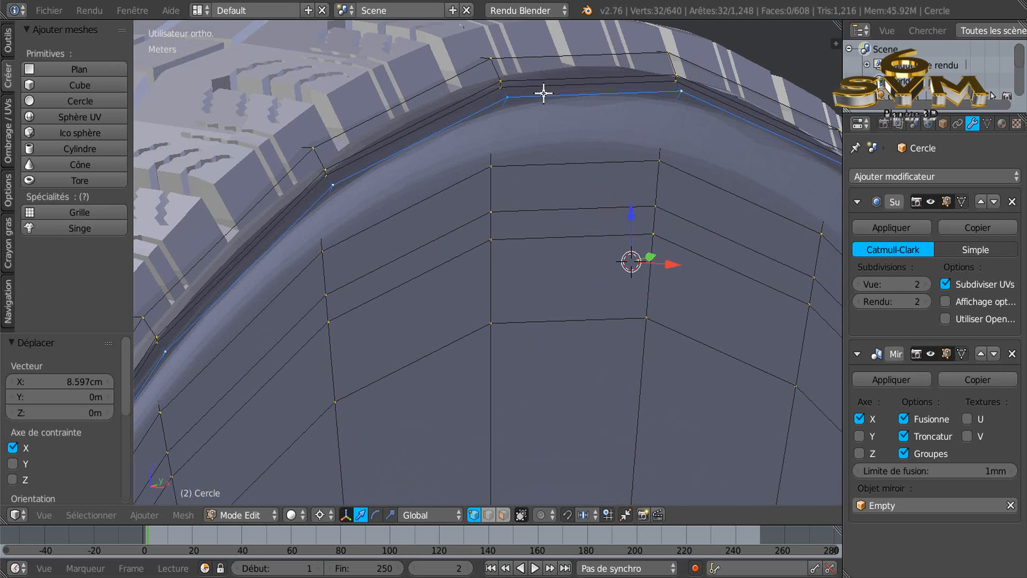
pyautogui.keyDown('alt'); pyautogui.rightClick(541, 84); pyautogui.keyUp('alt')
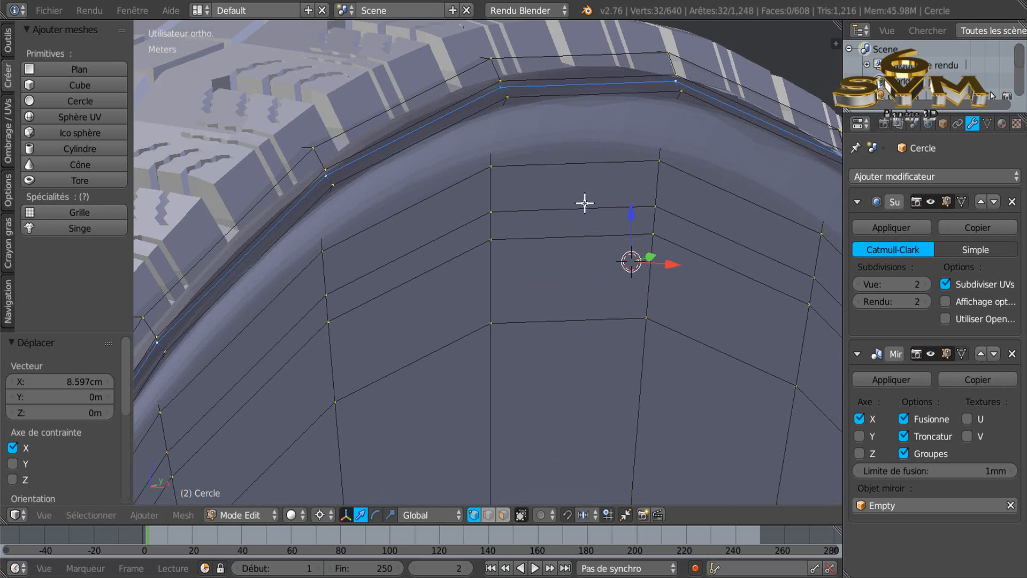
pyautogui.press('s')
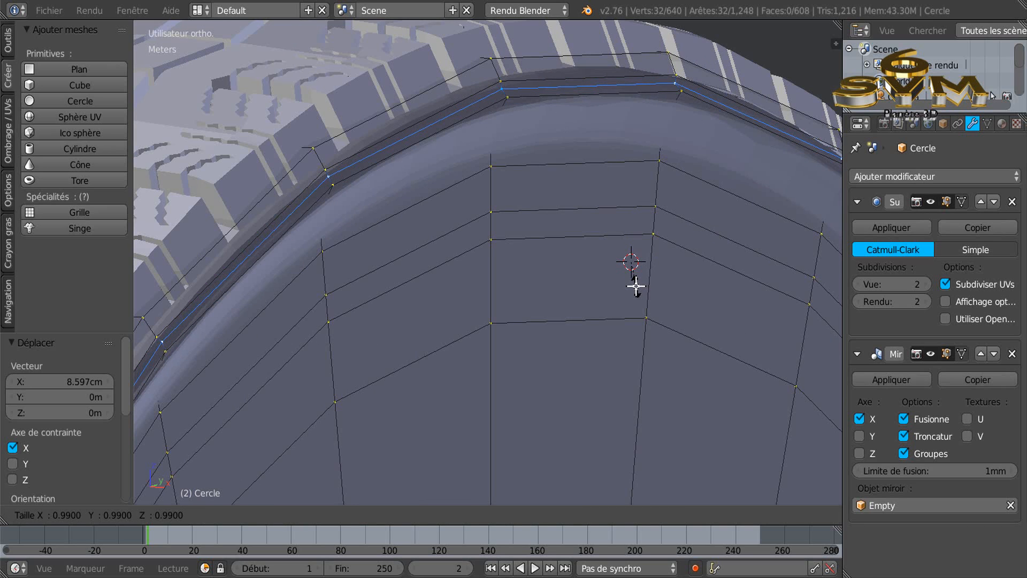
pyautogui.click(634, 286)
pyautogui.press('Tab')
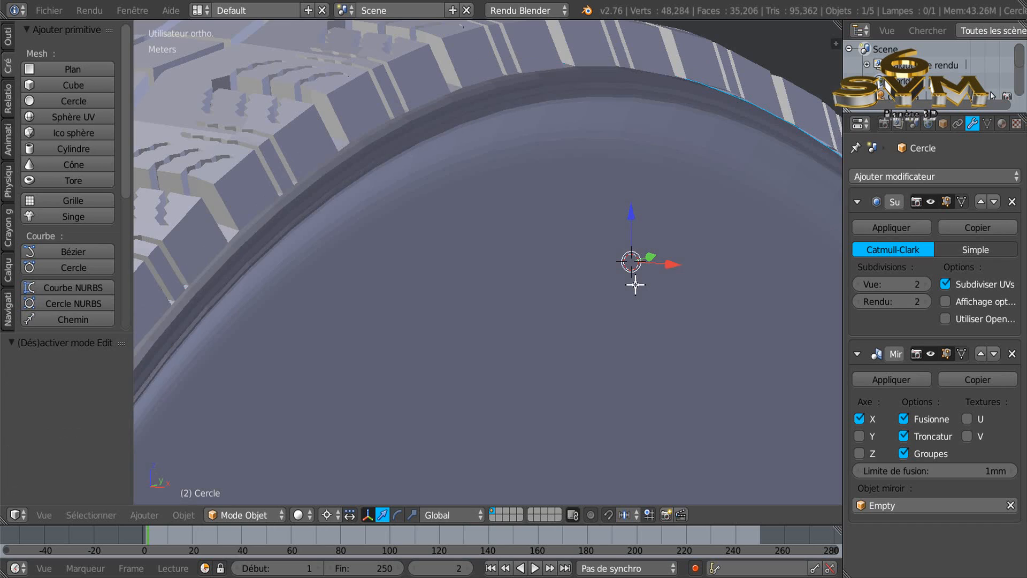
# - Undo the recent sidewall edits back to before the added loops, and resume mesh editing in the wireframe side view
pyautogui.hotkey('ctrl', 'z')
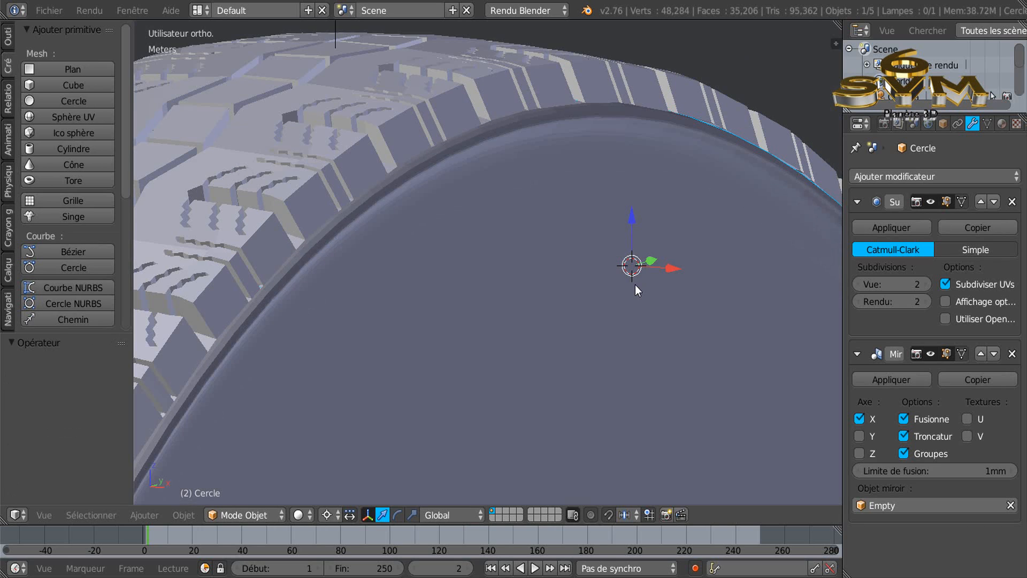
pyautogui.hotkey('ctrl', 'z')
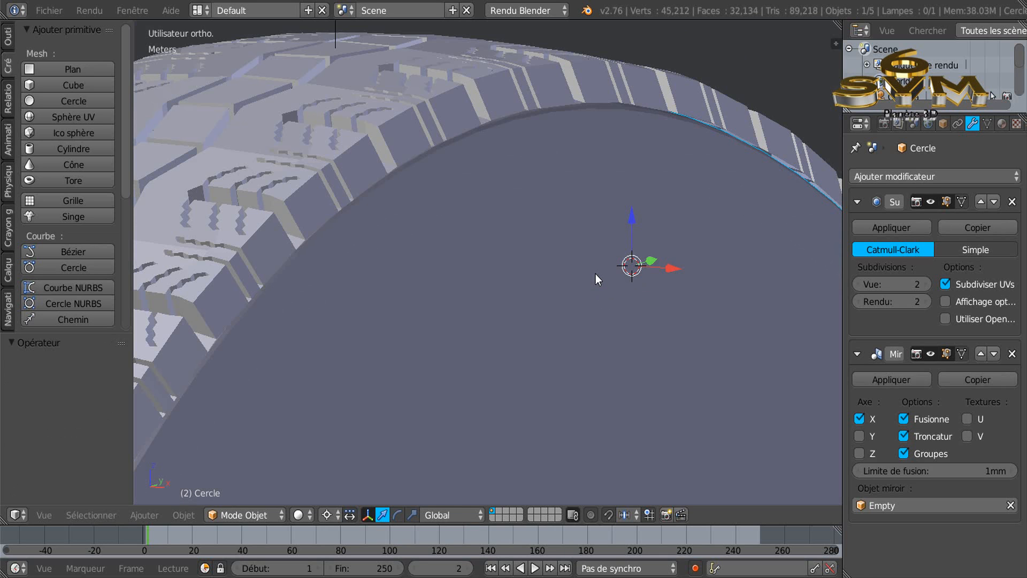
pyautogui.press('KP_3')
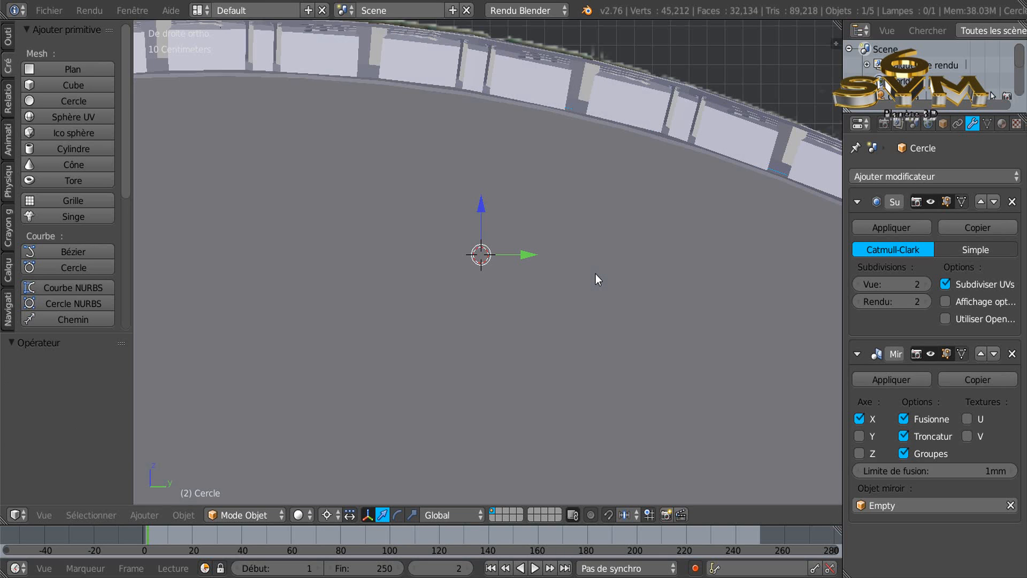
pyautogui.press('z')
pyautogui.press('Tab')
# - Compare the sidewall's outer edge loops with the side reference photo, alternating between wireframe and solid display
pyautogui.keyDown('shift'); pyautogui.moveTo(593, 273); pyautogui.dragTo(730, 342, button='middle'); pyautogui.keyUp('shift')
pyautogui.scroll(-1, 465, 247)
pyautogui.keyDown('shift'); pyautogui.moveTo(448, 249); pyautogui.dragTo(552, 239, button='middle'); pyautogui.keyUp('shift')
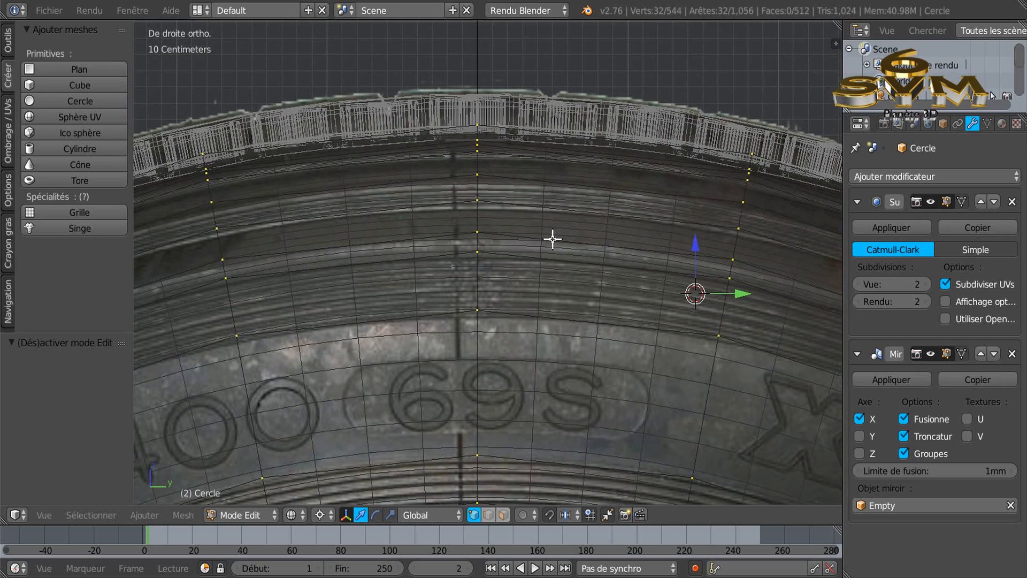
pyautogui.scroll(-5, 509, 234)
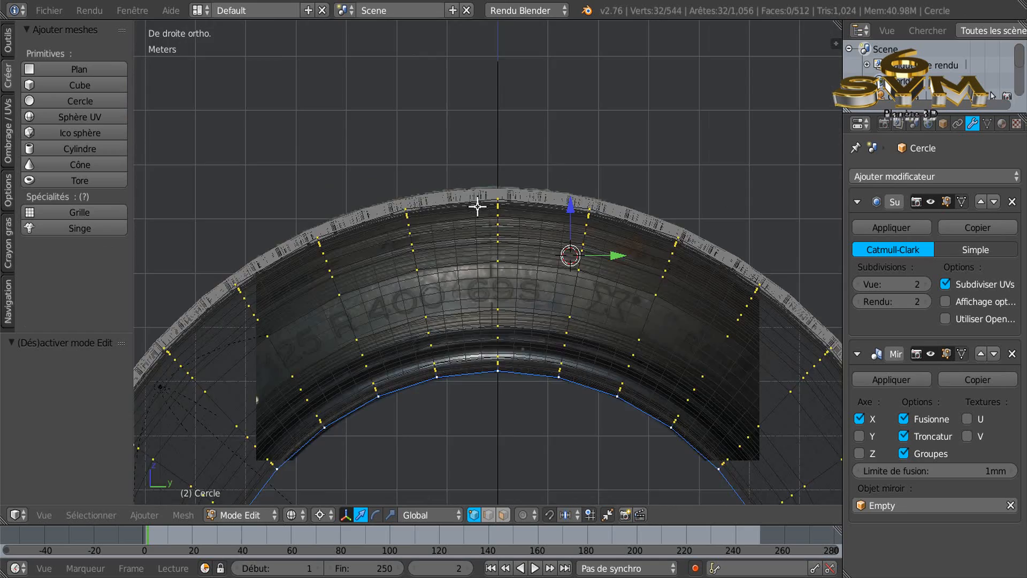
pyautogui.scroll(5, 507, 204)
pyautogui.press('z')
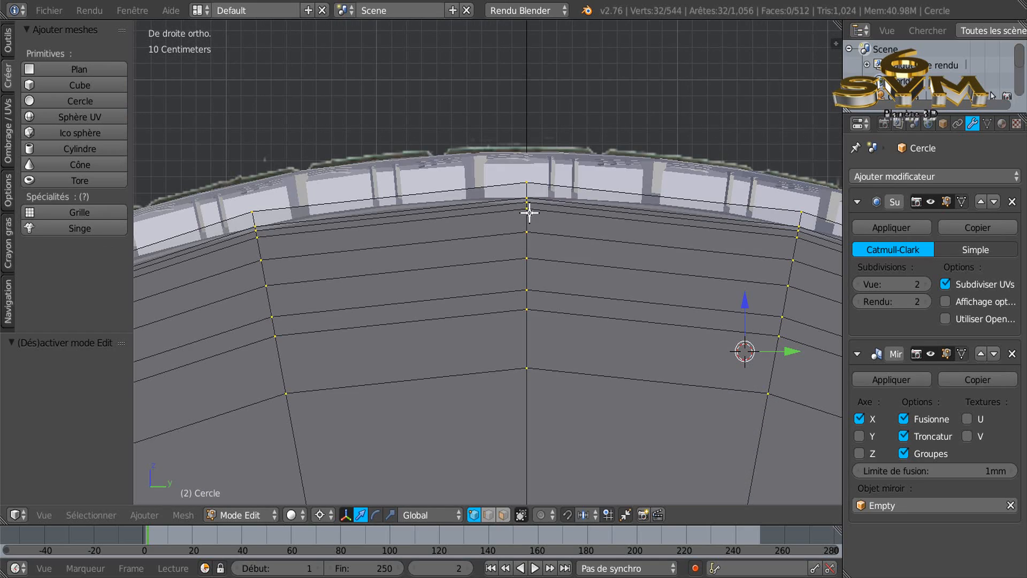
pyautogui.press('z')
pyautogui.scroll(4, 529, 211)
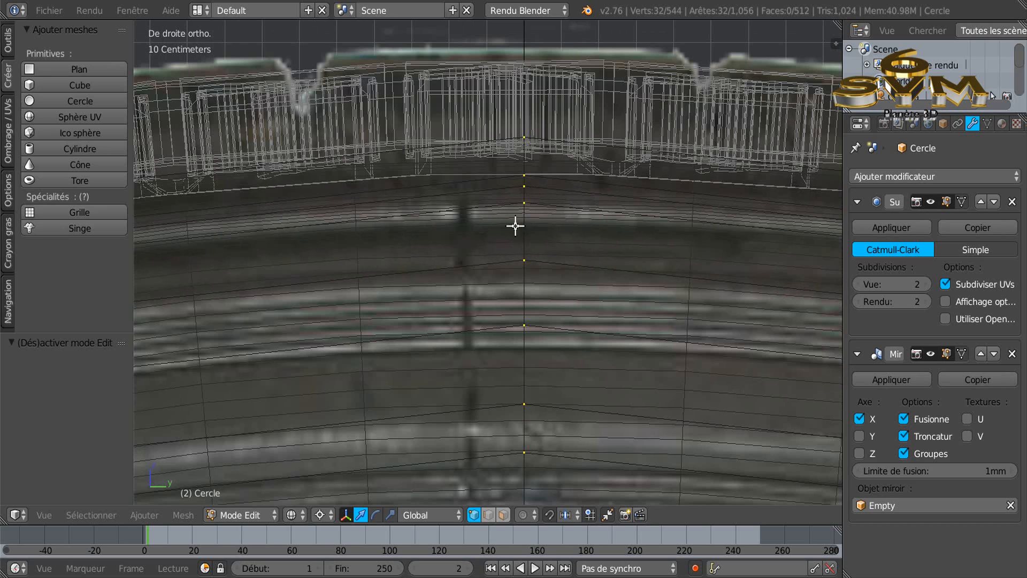
# - Select the edge loop along the photo's light line just inside the tread and move it 10.881 cm along X
pyautogui.keyDown('alt'); pyautogui.rightClick(490, 205); pyautogui.keyUp('alt')
pyautogui.scroll(-5, 489, 207)
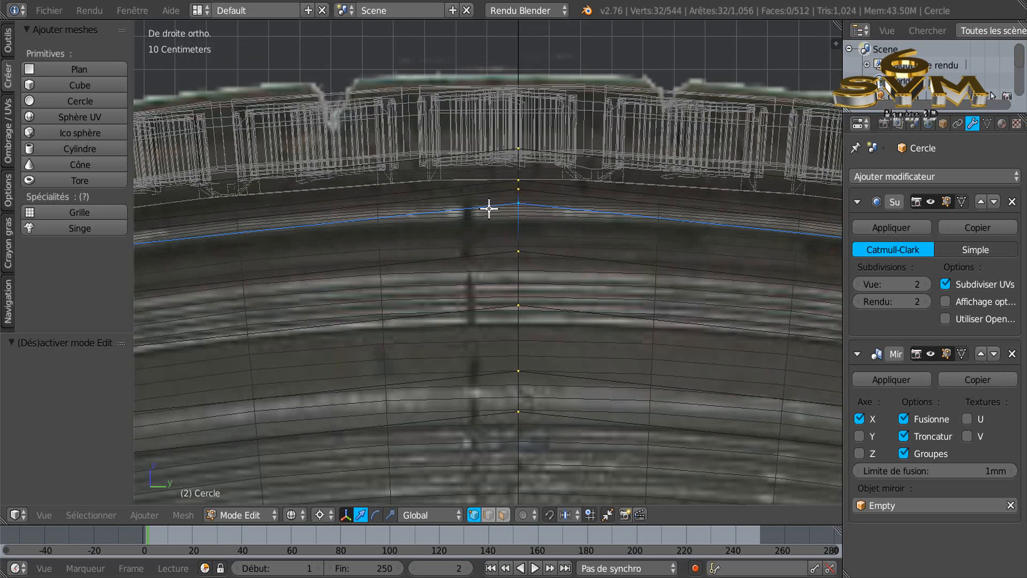
pyautogui.scroll(-4, 488, 209)
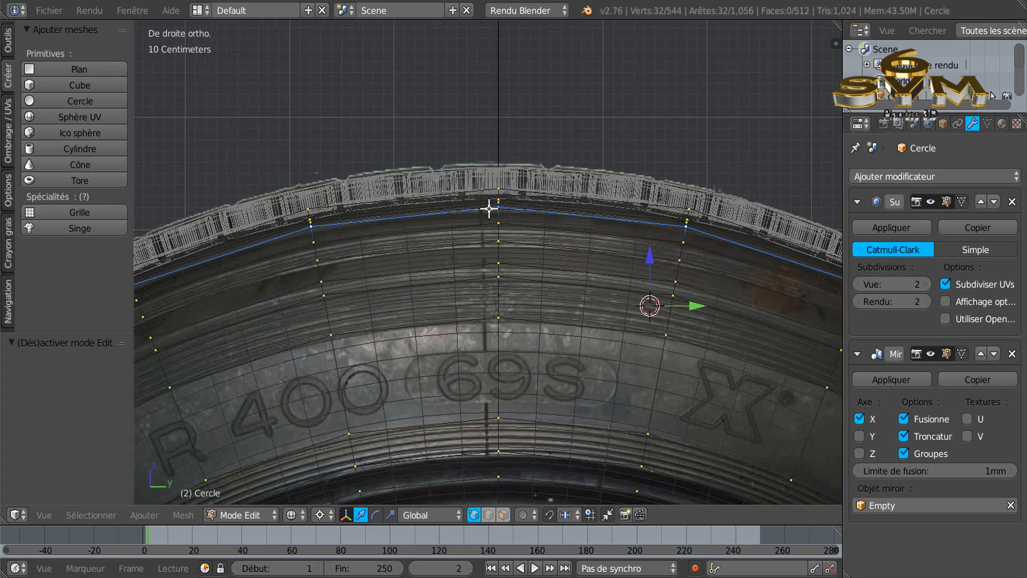
pyautogui.hotkey('alt', 'z')
pyautogui.moveTo(509, 245); pyautogui.dragTo(640, 270, button='middle')
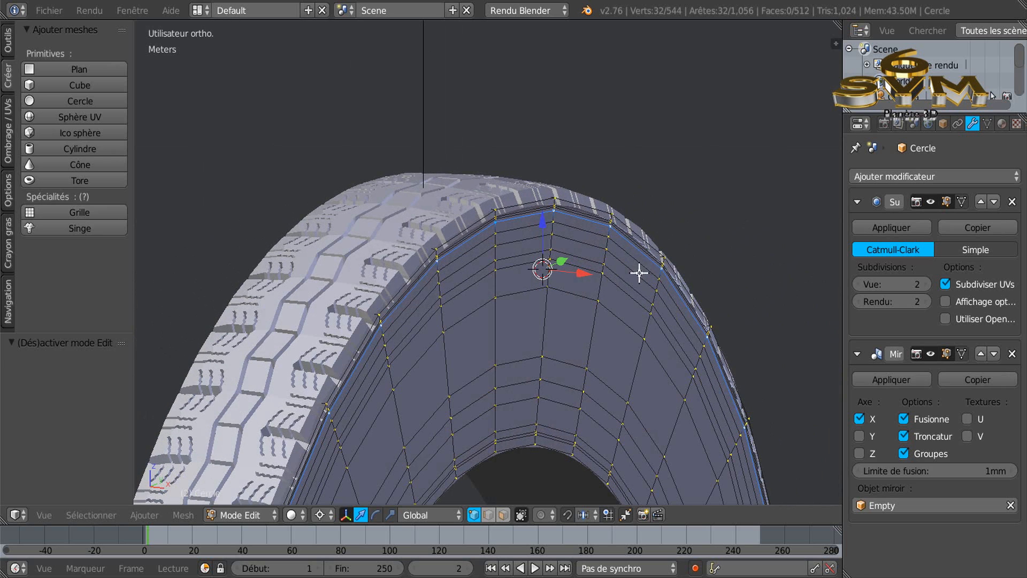
pyautogui.moveTo(592, 274); pyautogui.dragTo(598, 275)
pyautogui.scroll(2, 524, 221)
pyautogui.scroll(2, 525, 221)
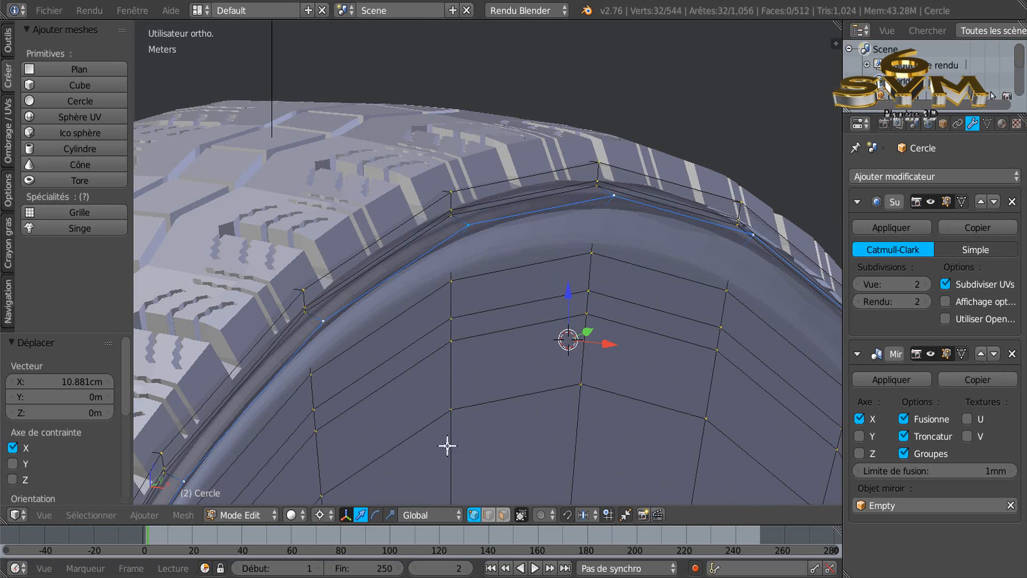
# - Set the pivot point to Barycentre and scale the edge loop just outward of the moved one to 0.999
pyautogui.click(323, 515)
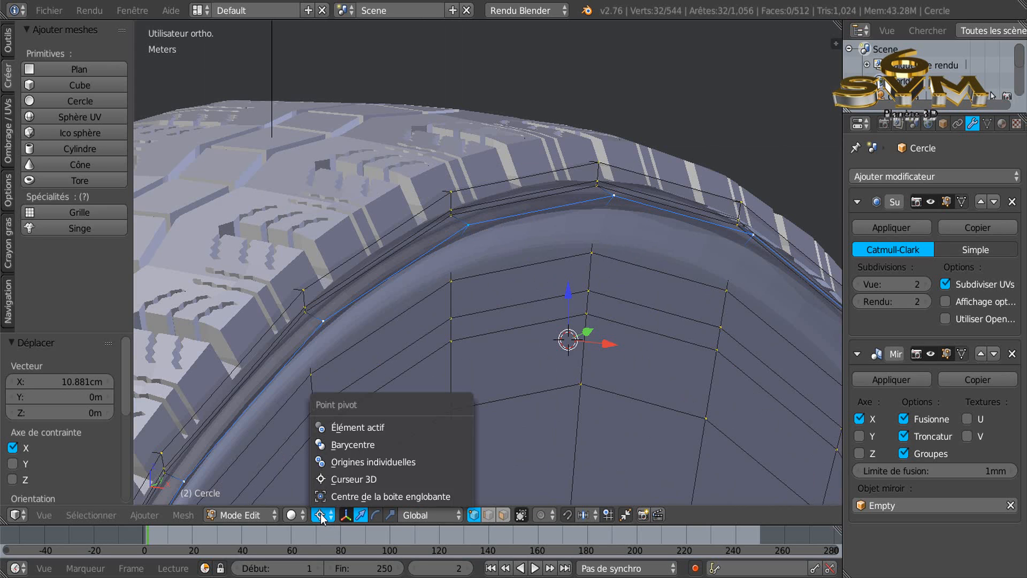
pyautogui.click(324, 446)
pyautogui.scroll(2, 473, 241)
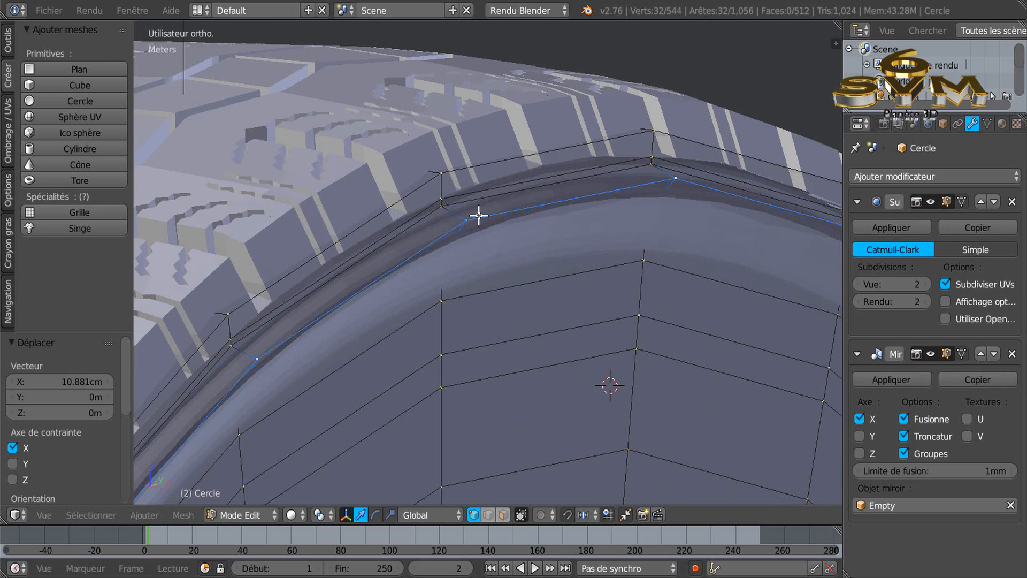
pyautogui.keyDown('alt'); pyautogui.rightClick(490, 197); pyautogui.keyUp('alt')
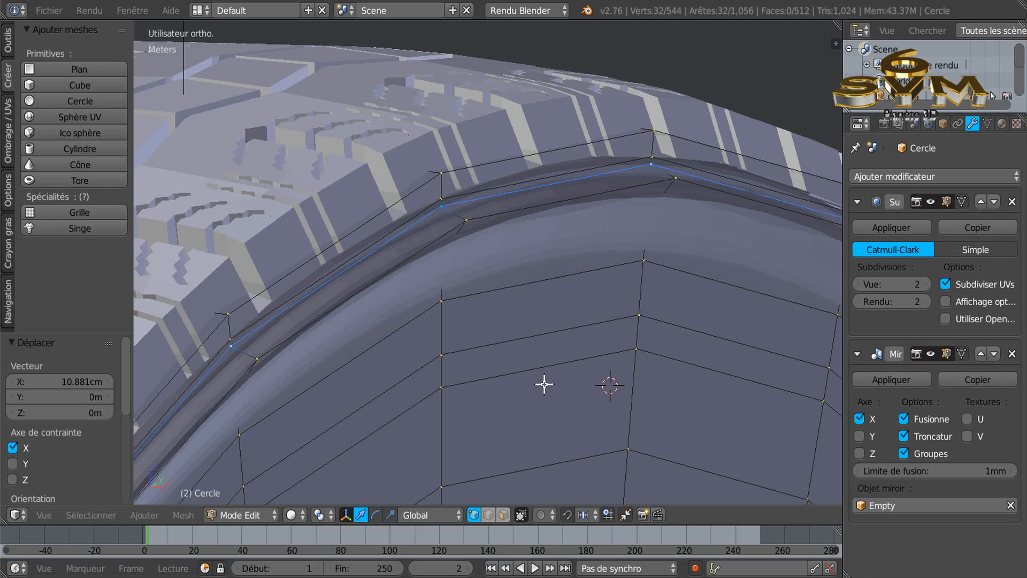
pyautogui.press('s')
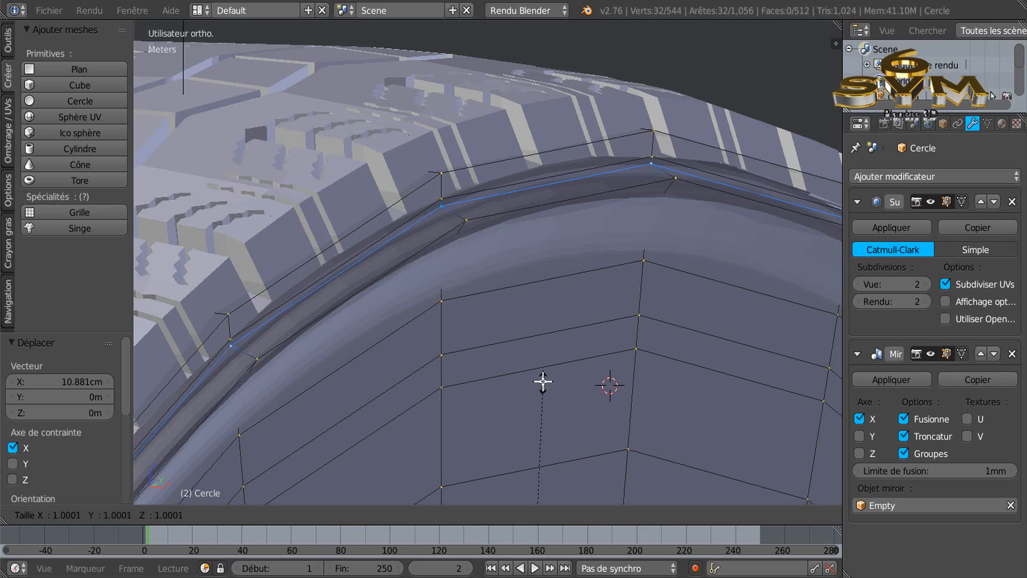
pyautogui.click(500, 415)
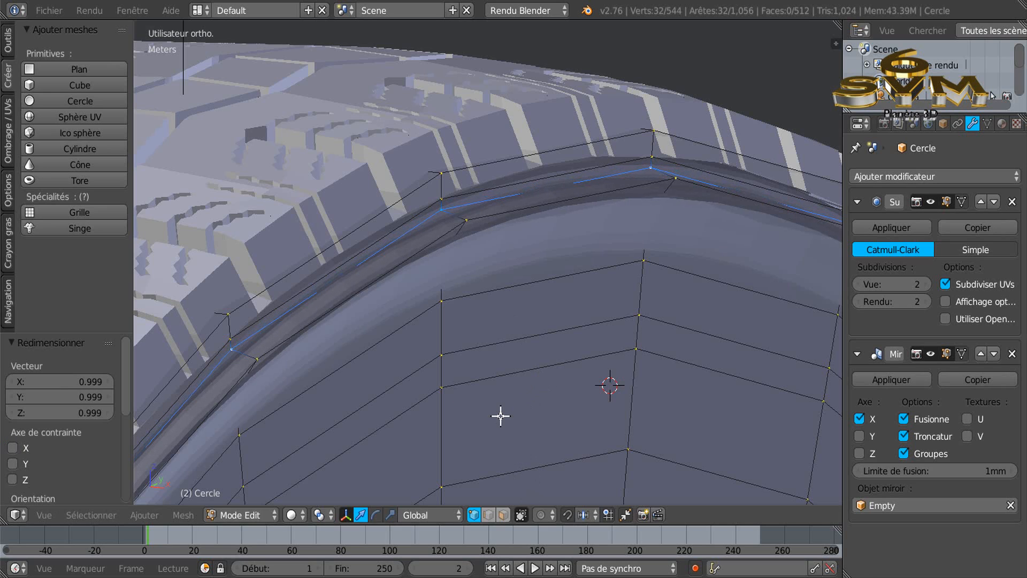
# - Check the rim in object mode and set the subdivision modifier's viewport level to 0 for mesh editing
pyautogui.scroll(-2, 511, 330)
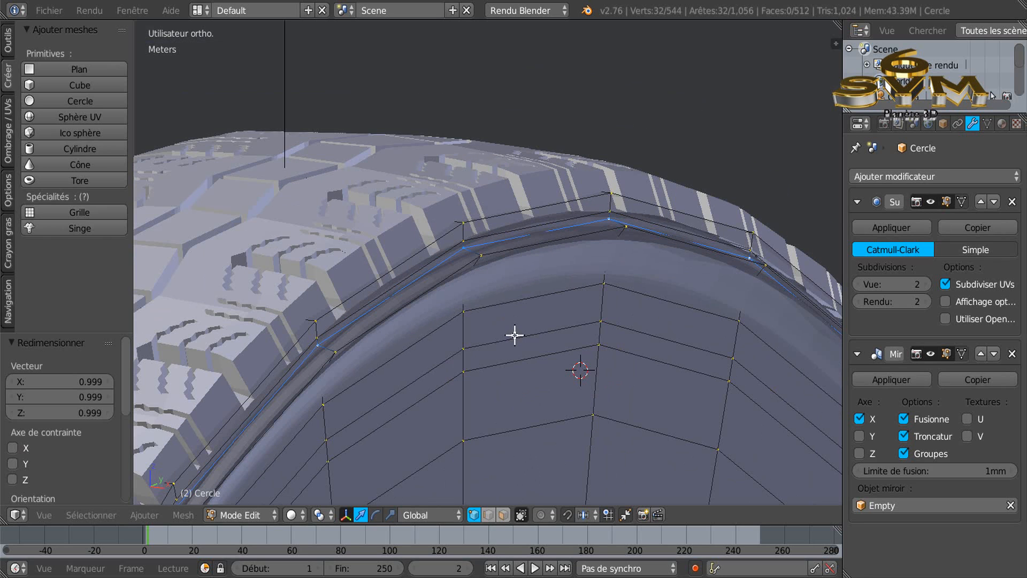
pyautogui.moveTo(546, 341); pyautogui.dragTo(569, 346, button='middle')
pyautogui.press('Tab')
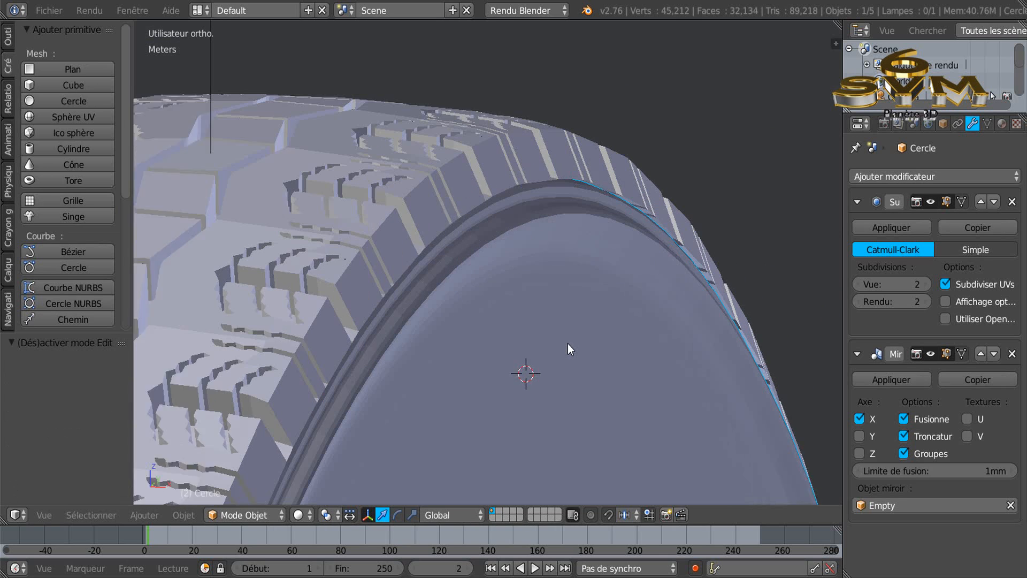
pyautogui.press('Tab')
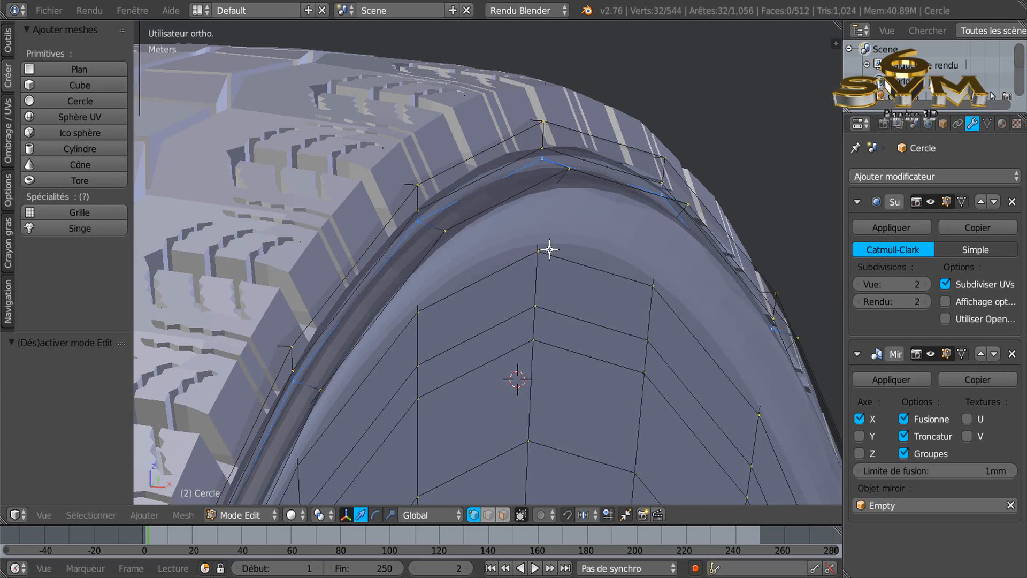
pyautogui.doubleClick(857, 283)
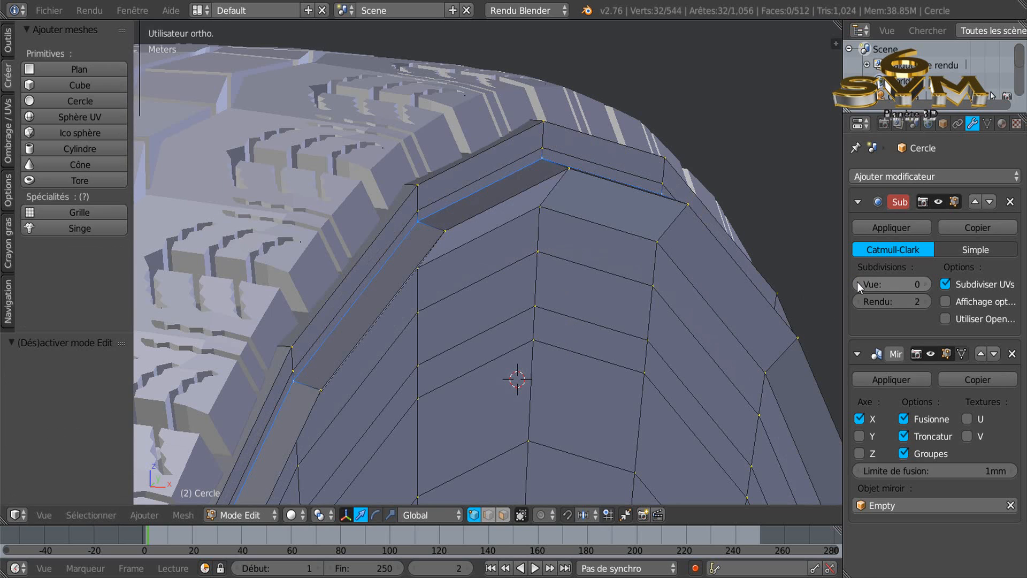
# - Place the 3D cursor beside the sidewall as pivot point and move the next edge loop inward 15.356 cm along X
pyautogui.moveTo(592, 225); pyautogui.dragTo(594, 299, button='middle')
pyautogui.keyDown('shift'); pyautogui.moveTo(575, 336); pyautogui.dragTo(573, 279, button='middle'); pyautogui.keyUp('shift')
pyautogui.click(570, 291)
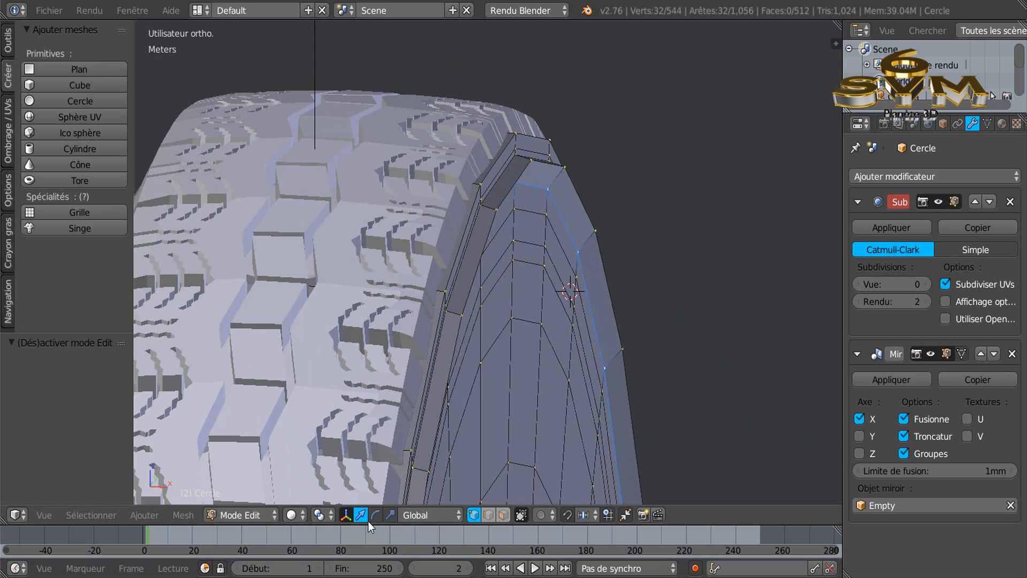
pyautogui.click(321, 517)
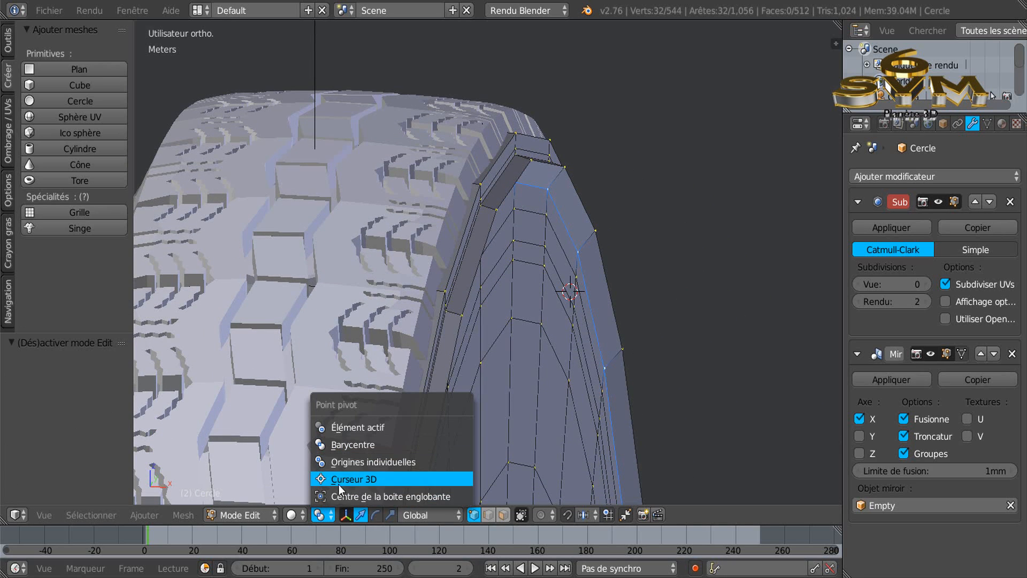
pyautogui.click(338, 479)
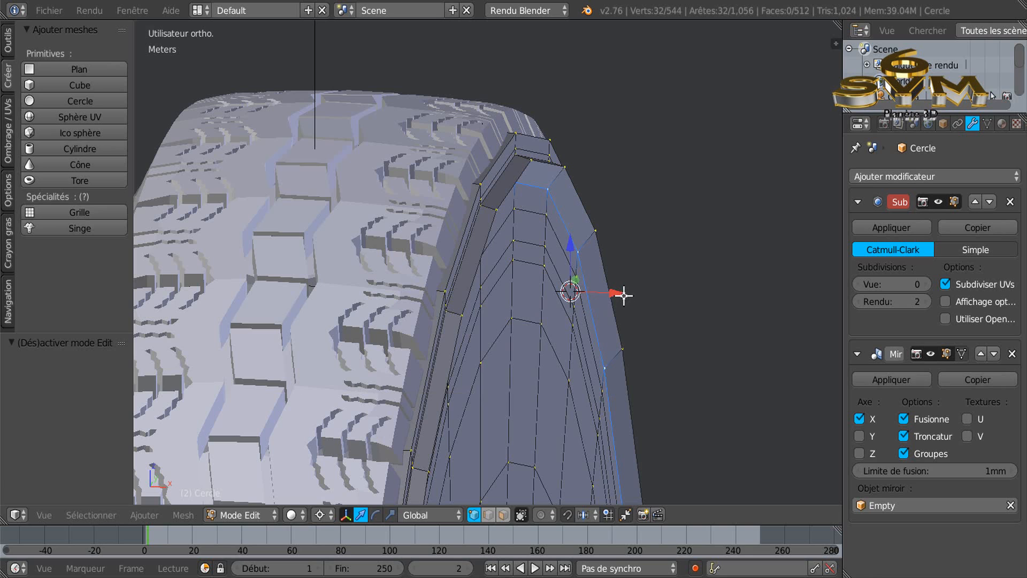
pyautogui.press('g')
pyautogui.press('x')
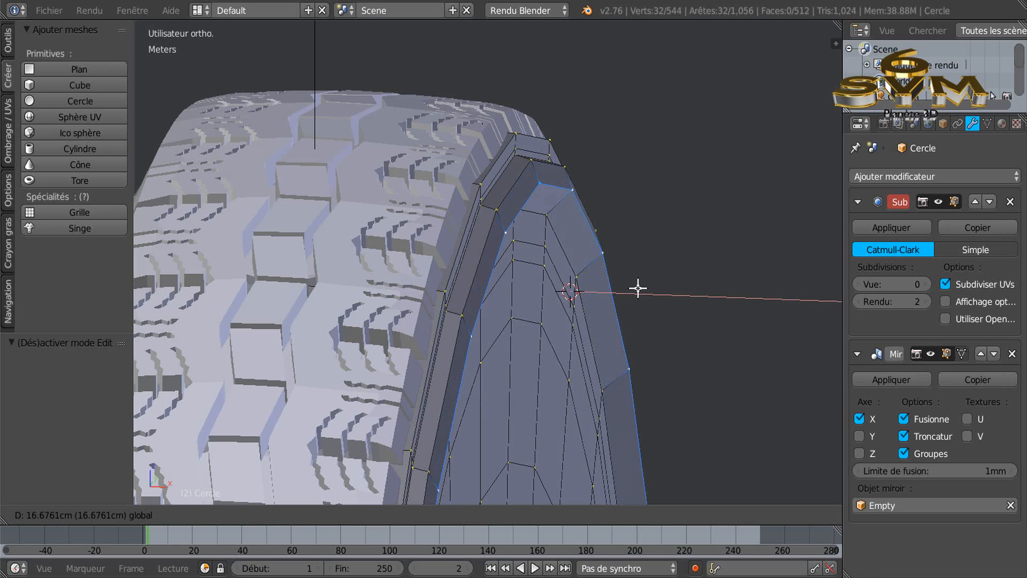
pyautogui.click(637, 287)
# - Select the following edge loop toward the hub and move it 18.916 cm along X
pyautogui.keyDown('alt'); pyautogui.rightClick(557, 240); pyautogui.keyUp('alt')
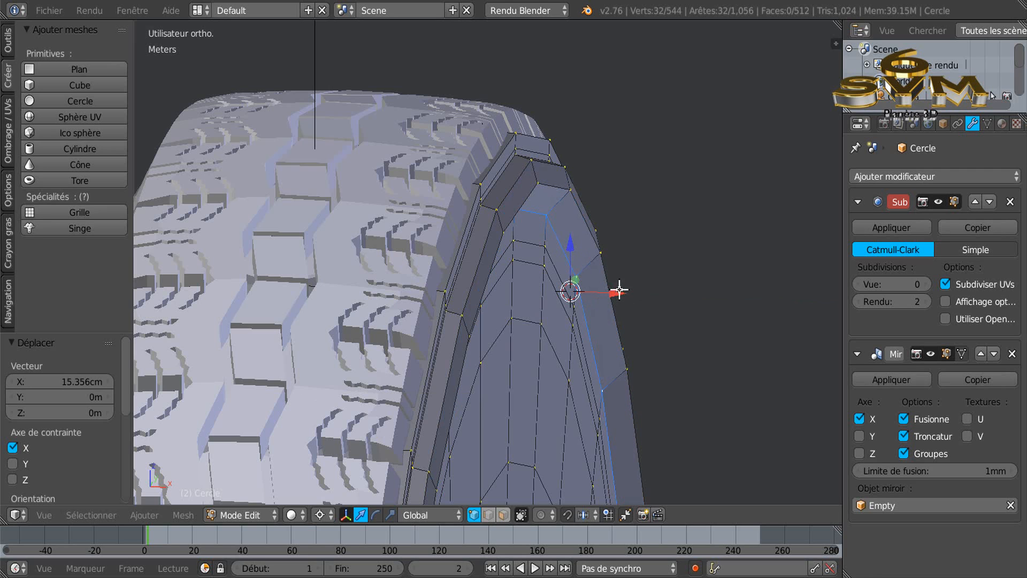
pyautogui.press('g')
pyautogui.press('x')
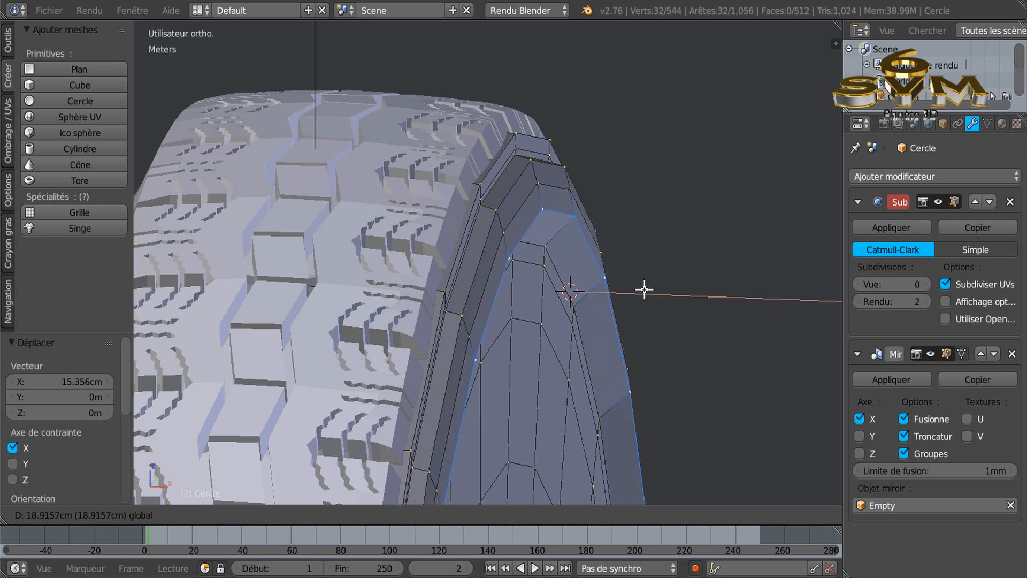
pyautogui.click(645, 289)
# - Move the next edge loop toward the hub outward along X and shift its outer neighbour another 8.448 mm along X
pyautogui.keyDown('alt'); pyautogui.rightClick(568, 275); pyautogui.keyUp('alt')
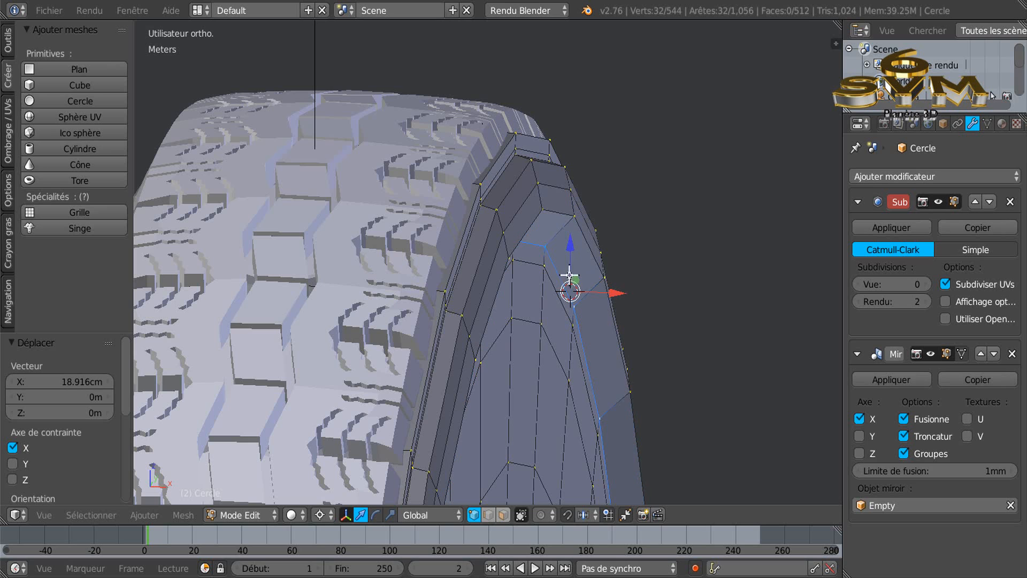
pyautogui.moveTo(620, 293)
pyautogui.mouseDown()
pyautogui.moveTo(657, 288)
pyautogui.moveTo(621, 292)
pyautogui.mouseUp()
pyautogui.keyDown('alt'); pyautogui.rightClick(563, 214); pyautogui.keyUp('alt')
pyautogui.moveTo(621, 292); pyautogui.dragTo(600, 248, button='middle')
pyautogui.scroll(2, 599, 250)
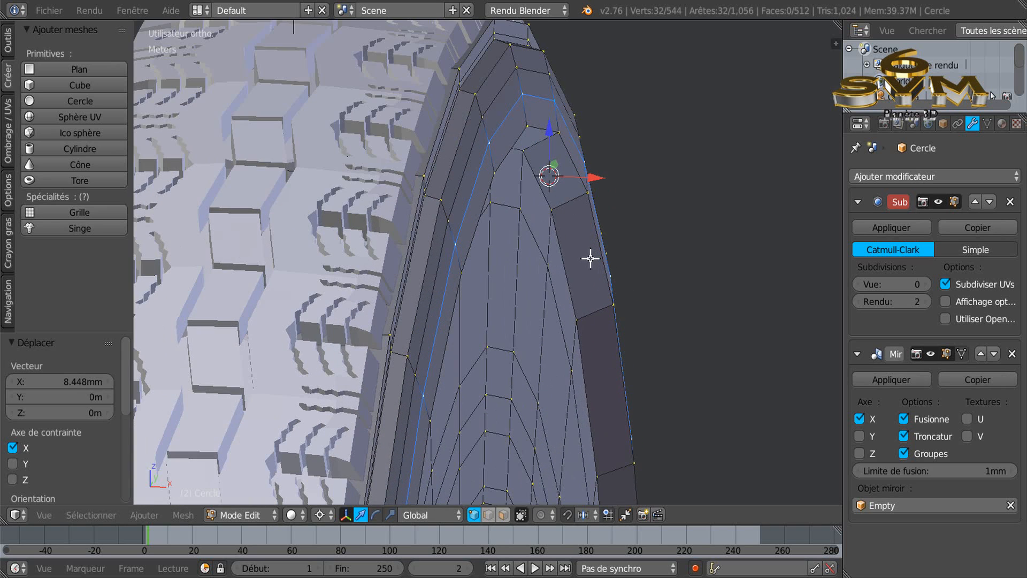
# - Move the next two edge loops toward the hub along X, the first by 24.09 cm and the second by 25.289 cm
pyautogui.keyDown('alt'); pyautogui.rightClick(596, 179); pyautogui.keyUp('alt')
pyautogui.moveTo(601, 181); pyautogui.dragTo(636, 182)
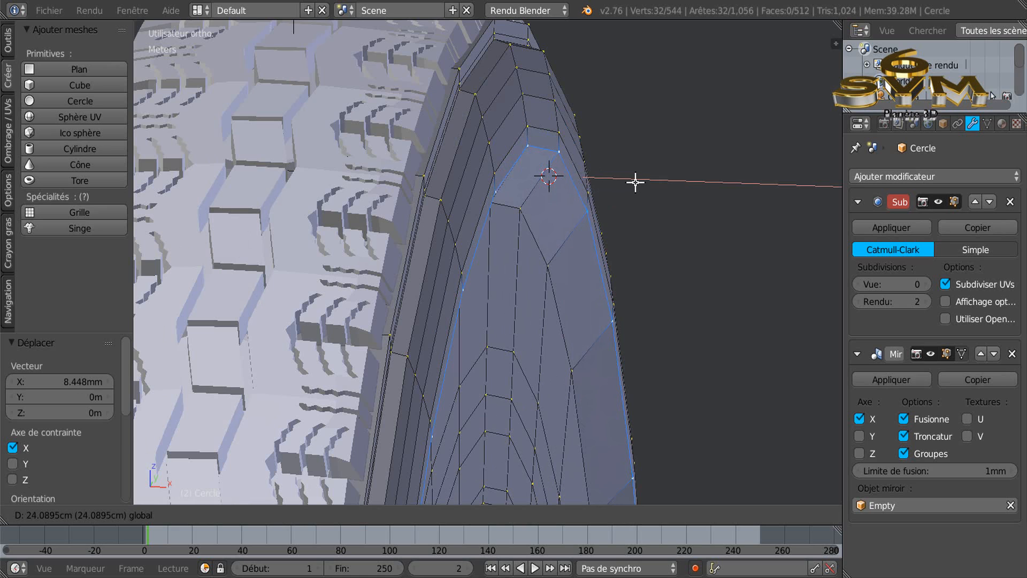
pyautogui.moveTo(635, 182); pyautogui.dragTo(634, 183)
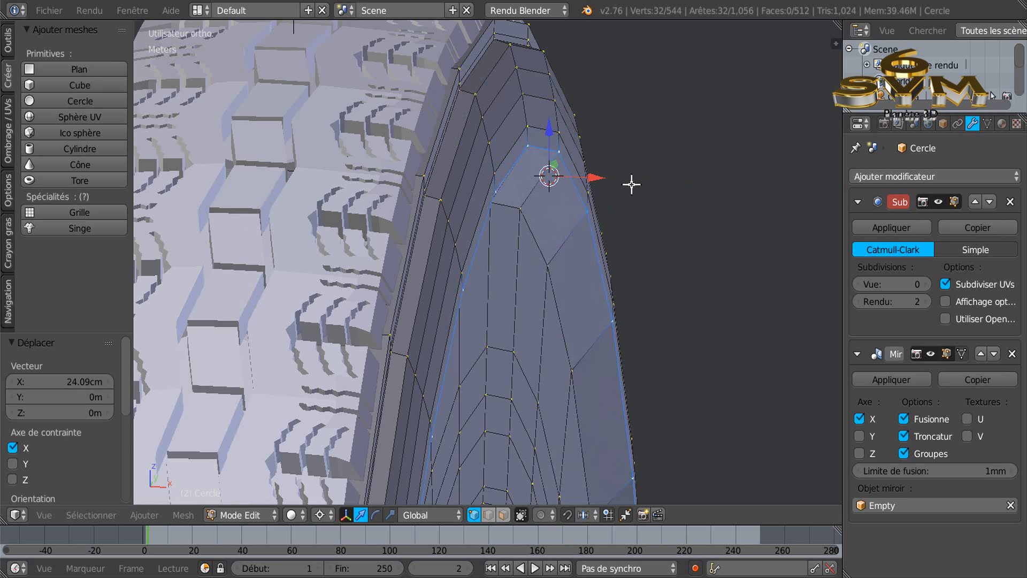
pyautogui.keyDown('alt'); pyautogui.rightClick(534, 242); pyautogui.keyUp('alt')
pyautogui.click(583, 297)
pyautogui.moveTo(629, 300); pyautogui.dragTo(669, 300)
pyautogui.moveTo(669, 300)
pyautogui.mouseDown(button='middle')
pyautogui.moveTo(673, 282)
pyautogui.moveTo(679, 320)
pyautogui.moveTo(667, 305)
pyautogui.mouseUp(button='middle')
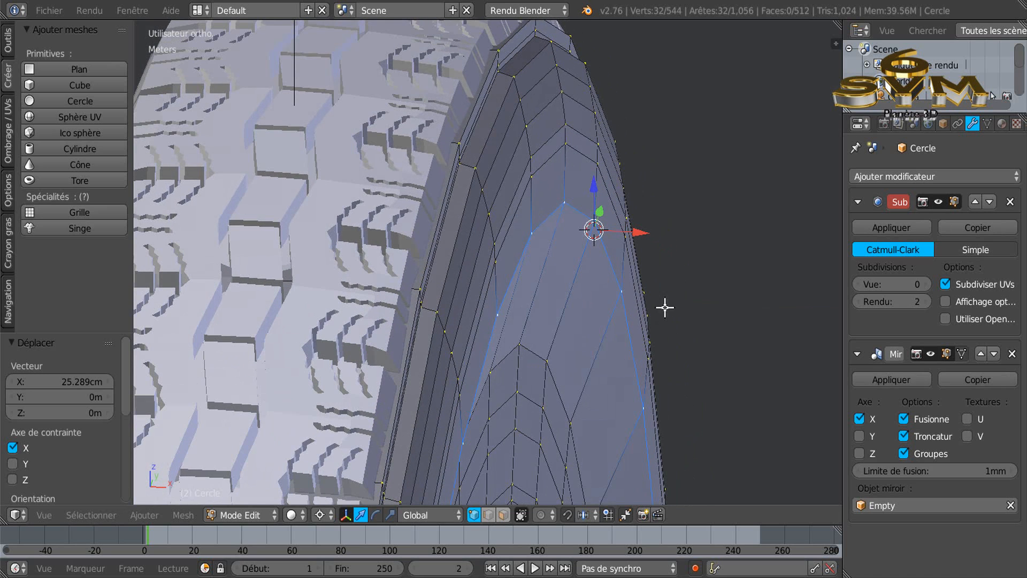
# - Pull the first raised edge loop near the tread back -2.174 cm along X and its inner neighbour back -5.612 mm
pyautogui.keyDown('alt'); pyautogui.rightClick(493, 124); pyautogui.keyUp('alt')
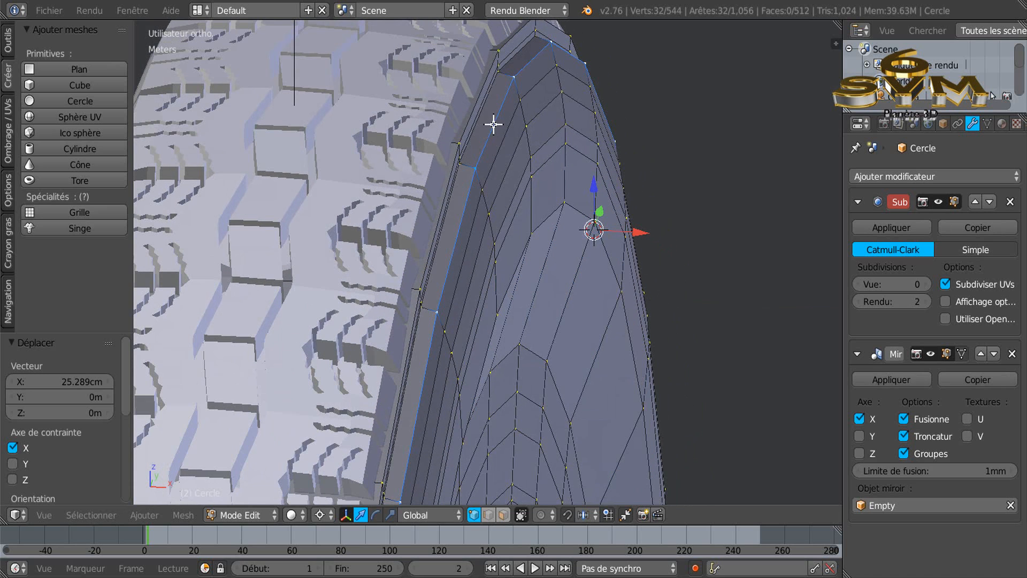
pyautogui.moveTo(636, 230); pyautogui.dragTo(634, 229)
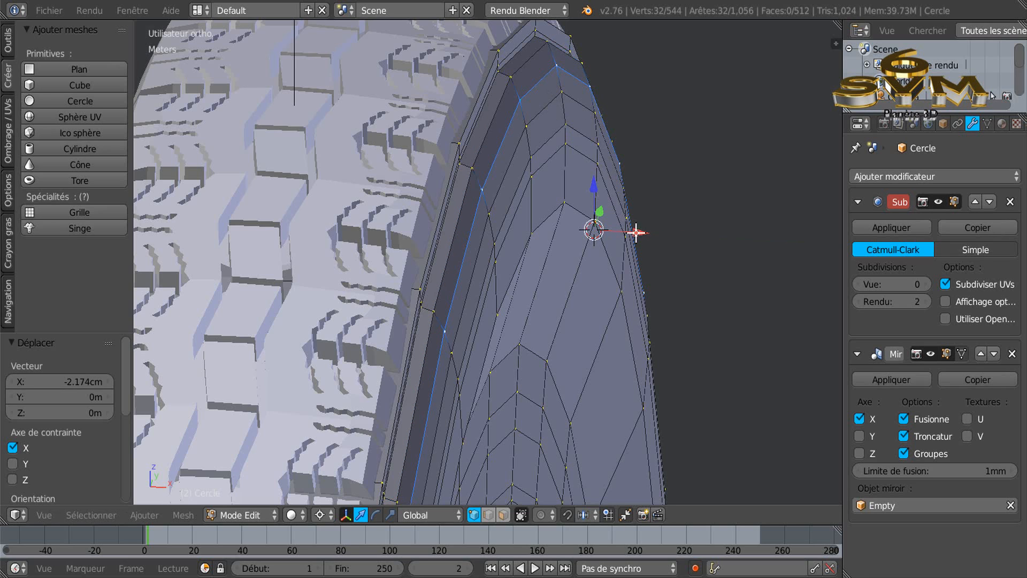
pyautogui.moveTo(637, 230); pyautogui.dragTo(626, 235)
pyautogui.scroll(-3, 626, 267)
pyautogui.scroll(3, 621, 284)
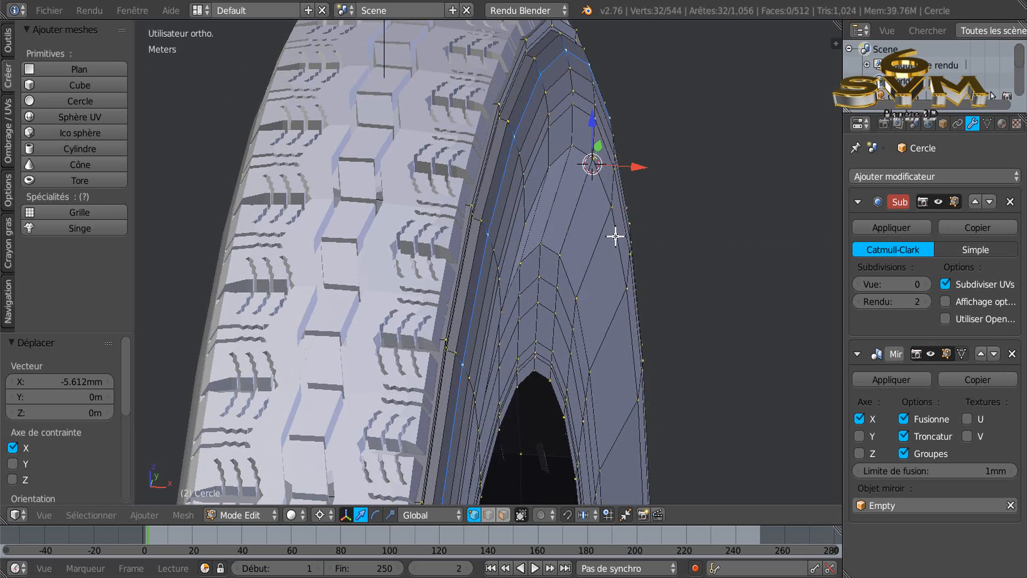
# - Select the edge loop at the inner border of the wide sidewall band and move it 28.189 cm plus another 5.351 cm along X
pyautogui.keyDown('alt'); pyautogui.rightClick(556, 270); pyautogui.keyUp('alt')
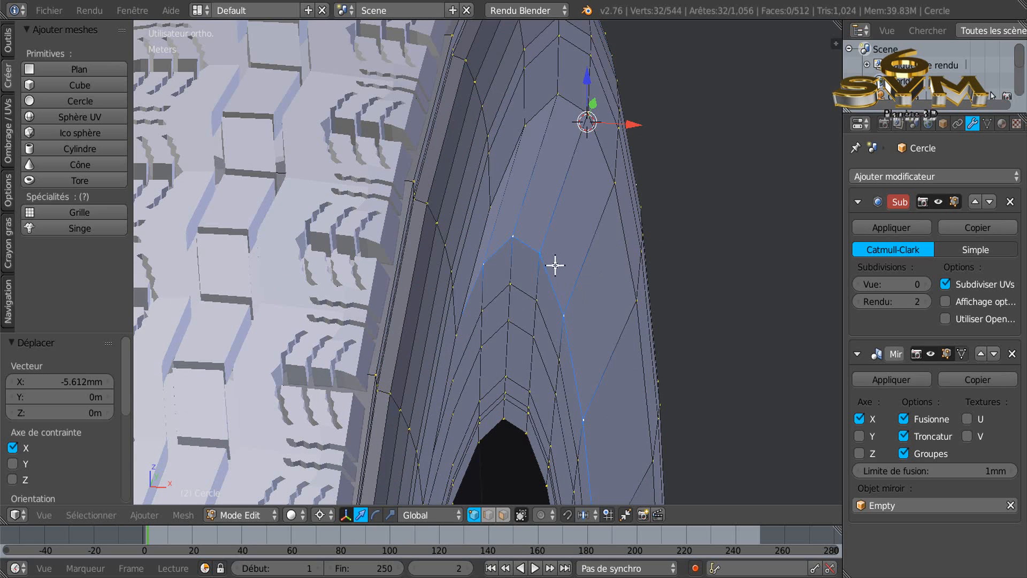
pyautogui.moveTo(628, 282); pyautogui.dragTo(670, 279)
pyautogui.scroll(-5, 653, 289)
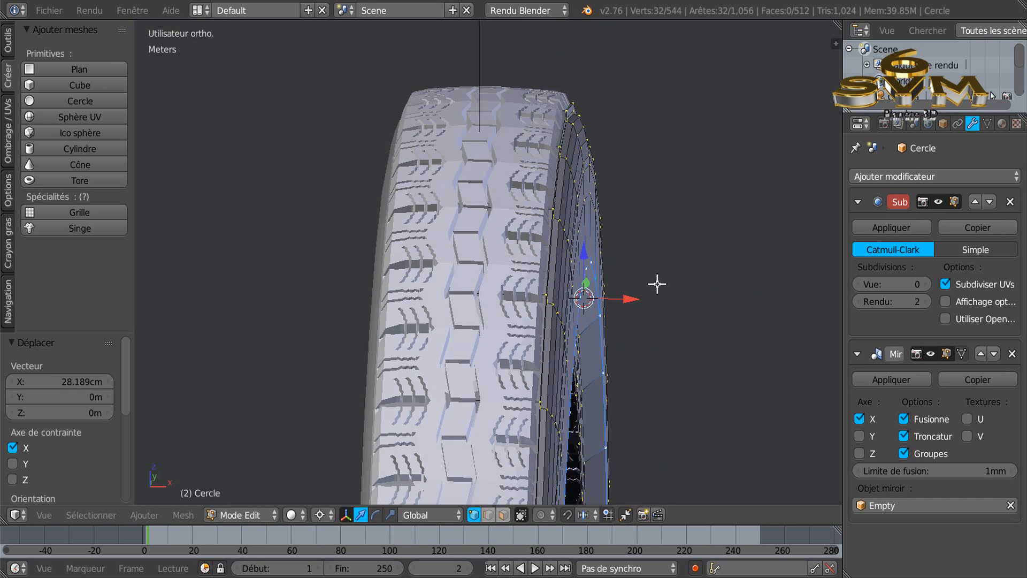
pyautogui.moveTo(657, 283); pyautogui.dragTo(646, 291, button='middle')
pyautogui.moveTo(660, 292); pyautogui.dragTo(664, 292)
# - Adjust the wide band's outer edge loop slightly along X, and move the first loop inside its inner border 25.314 cm along X
pyautogui.keyDown('alt'); pyautogui.rightClick(605, 192); pyautogui.keyUp('alt')
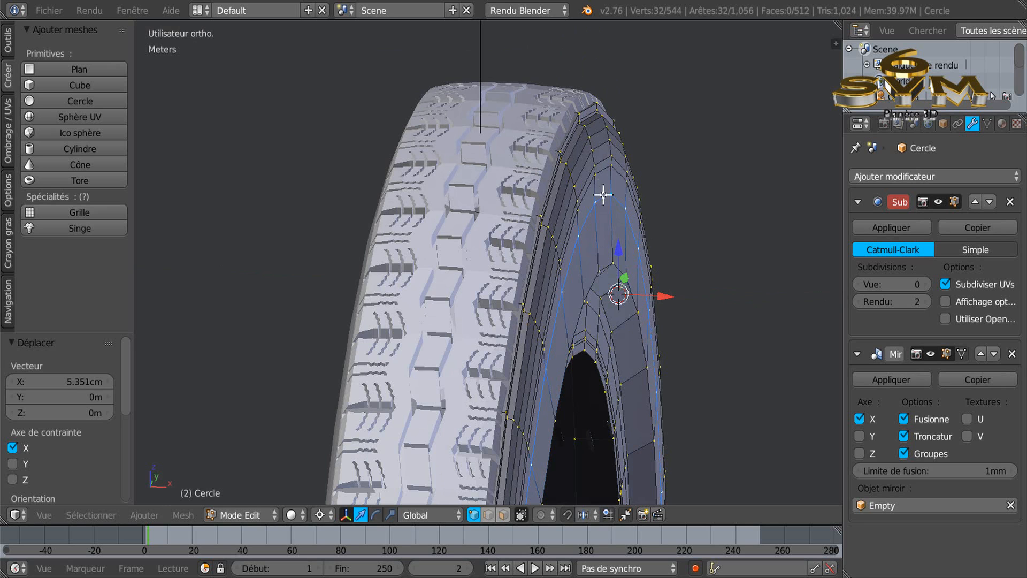
pyautogui.moveTo(660, 290); pyautogui.dragTo(659, 294)
pyautogui.moveTo(618, 251); pyautogui.dragTo(620, 206, button='middle')
pyautogui.keyDown('alt'); pyautogui.rightClick(594, 317); pyautogui.keyUp('alt')
pyautogui.moveTo(688, 410); pyautogui.dragTo(706, 408)
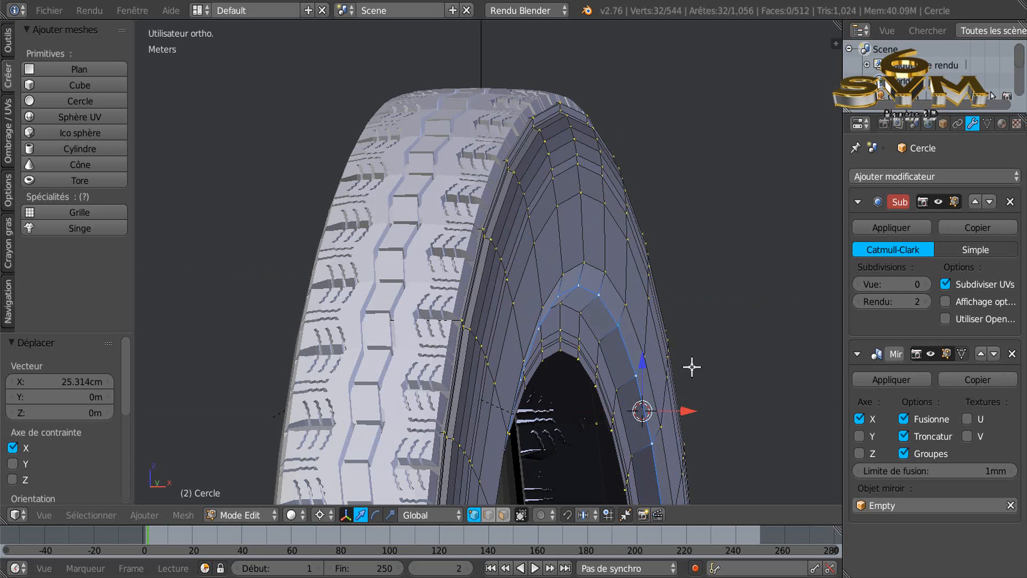
# - Select the next edge loop inward from the previously moved one and move it 18.857 cm along X
pyautogui.moveTo(690, 362); pyautogui.dragTo(703, 367, button='middle')
pyautogui.scroll(3, 585, 383)
pyautogui.moveTo(617, 370); pyautogui.dragTo(665, 355, button='middle')
pyautogui.scroll(-3, 535, 374)
pyautogui.scroll(2, 589, 363)
pyautogui.scroll(-2, 587, 360)
pyautogui.moveTo(587, 360); pyautogui.dragTo(550, 372, button='middle')
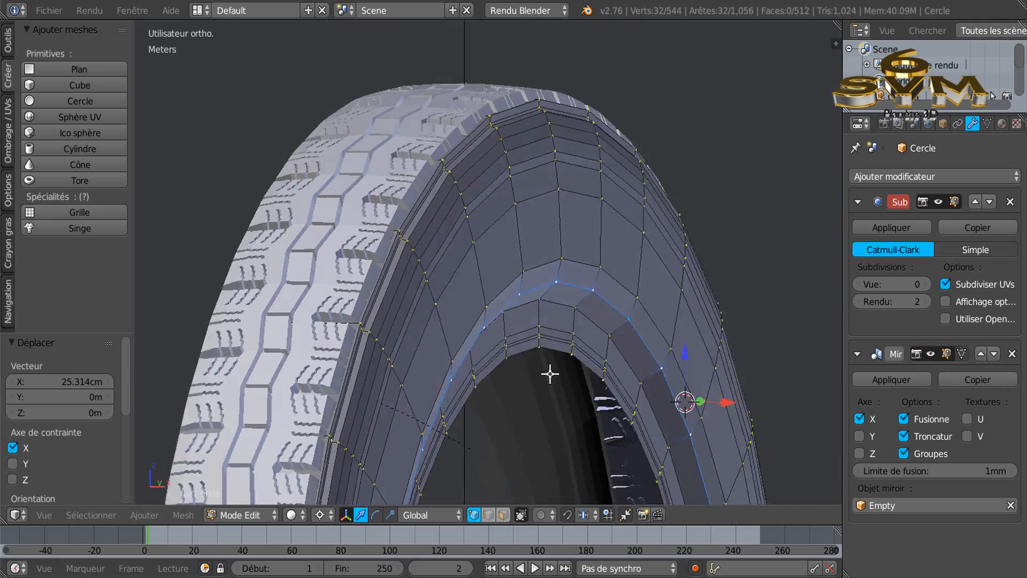
pyautogui.scroll(3, 508, 372)
pyautogui.moveTo(522, 333); pyautogui.dragTo(509, 385, button='middle')
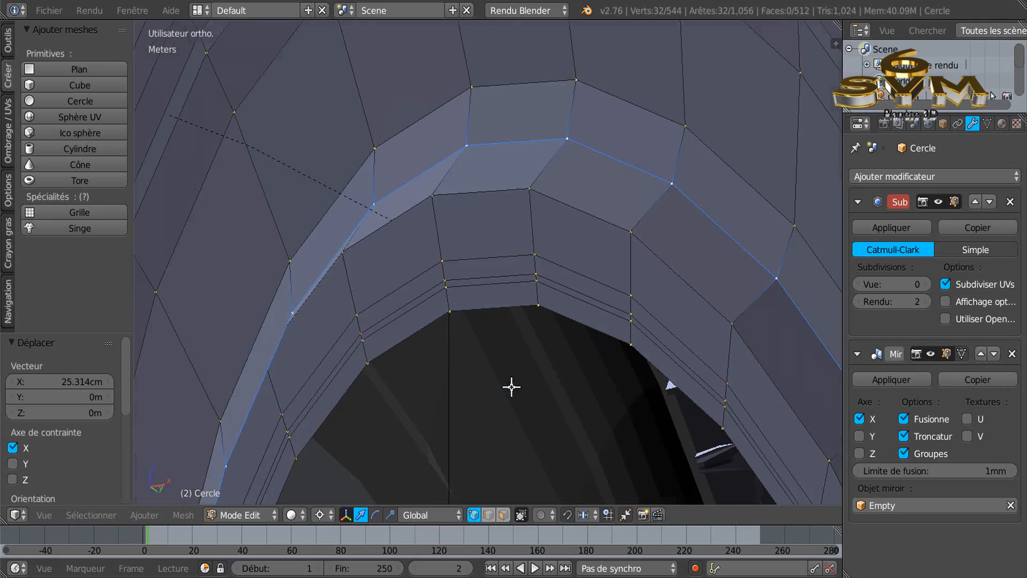
pyautogui.scroll(2, 513, 385)
pyautogui.scroll(-3, 545, 295)
pyautogui.moveTo(535, 309); pyautogui.dragTo(579, 291, button='middle')
pyautogui.keyDown('alt'); pyautogui.rightClick(595, 261); pyautogui.keyUp('alt')
pyautogui.moveTo(749, 385); pyautogui.dragTo(717, 383, button='middle')
pyautogui.moveTo(717, 383); pyautogui.dragTo(729, 382)
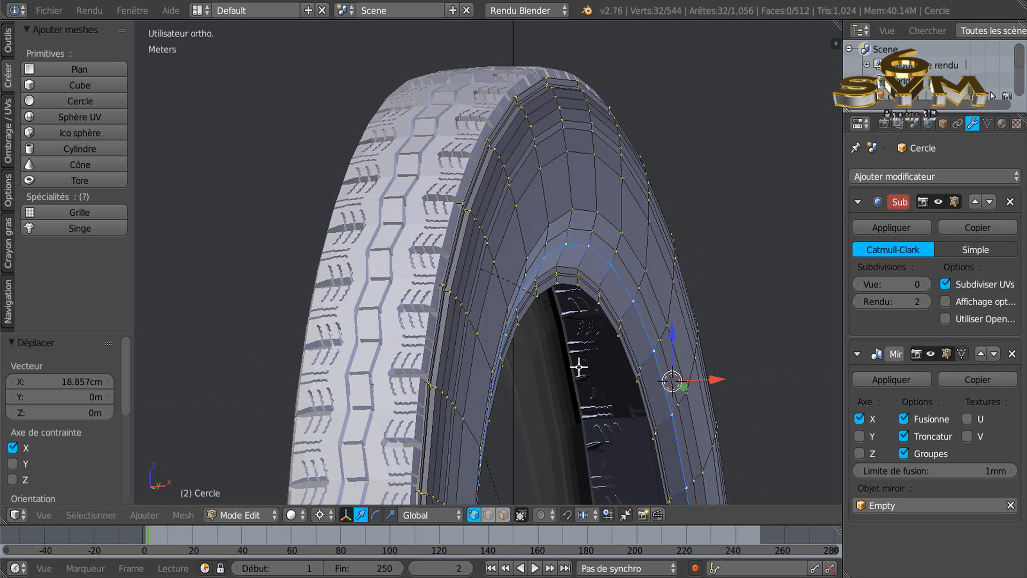
# - Compare the edge loops around the tyre's inner rim with the side reference photo, then examine them from an angle
pyautogui.scroll(5, 580, 281)
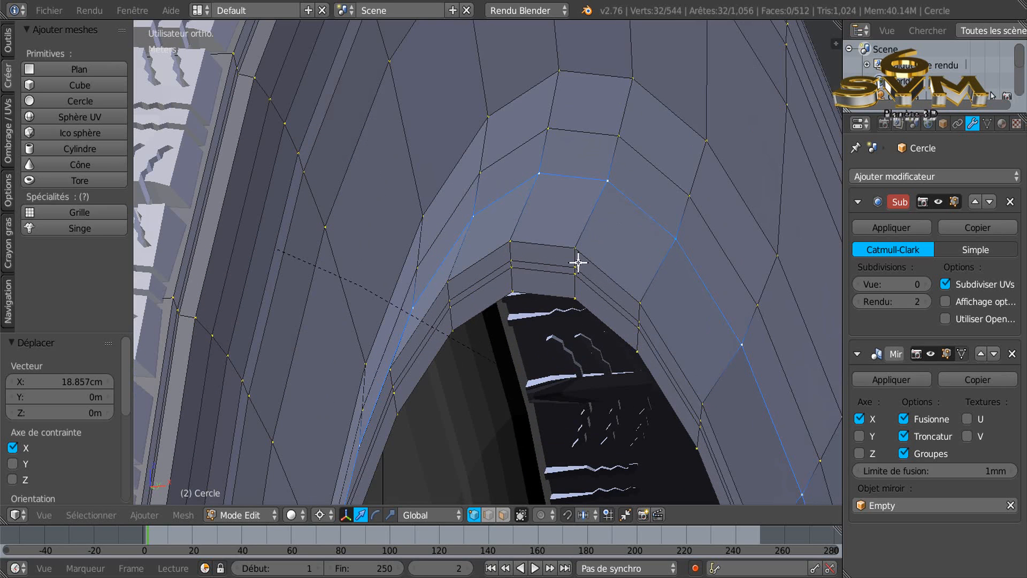
pyautogui.scroll(-5, 550, 314)
pyautogui.moveTo(541, 336); pyautogui.dragTo(515, 334, button='middle')
pyautogui.scroll(-2, 515, 334)
pyautogui.scroll(4, 523, 346)
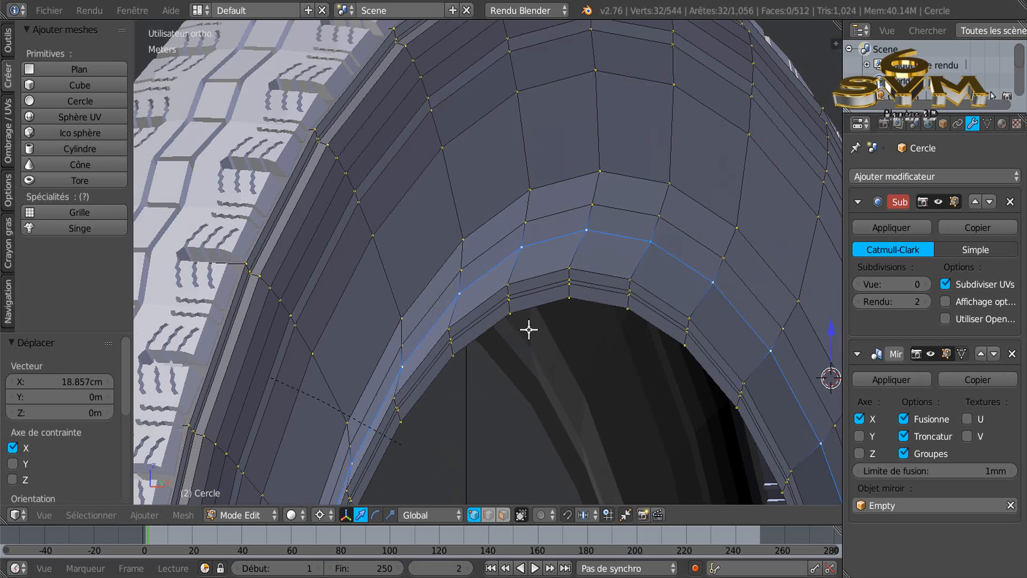
pyautogui.press('KP_3')
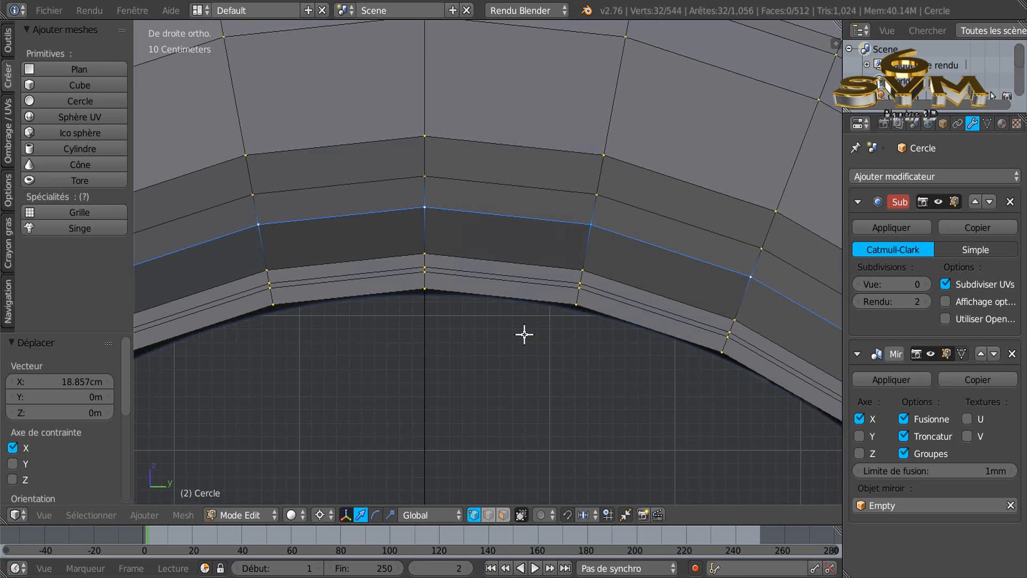
pyautogui.hotkey('alt', 'z')
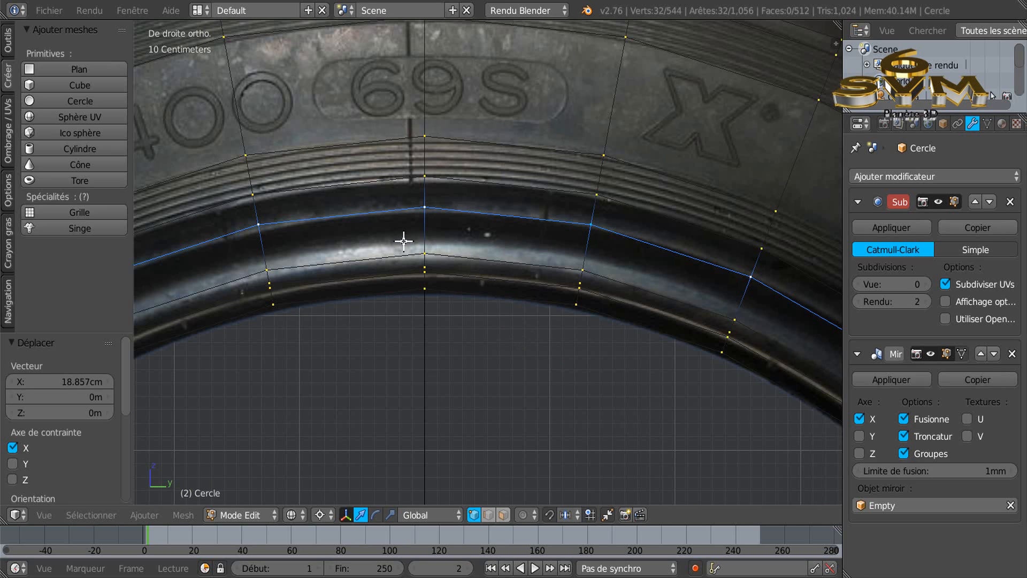
pyautogui.scroll(-1, 405, 237)
pyautogui.scroll(4, 450, 238)
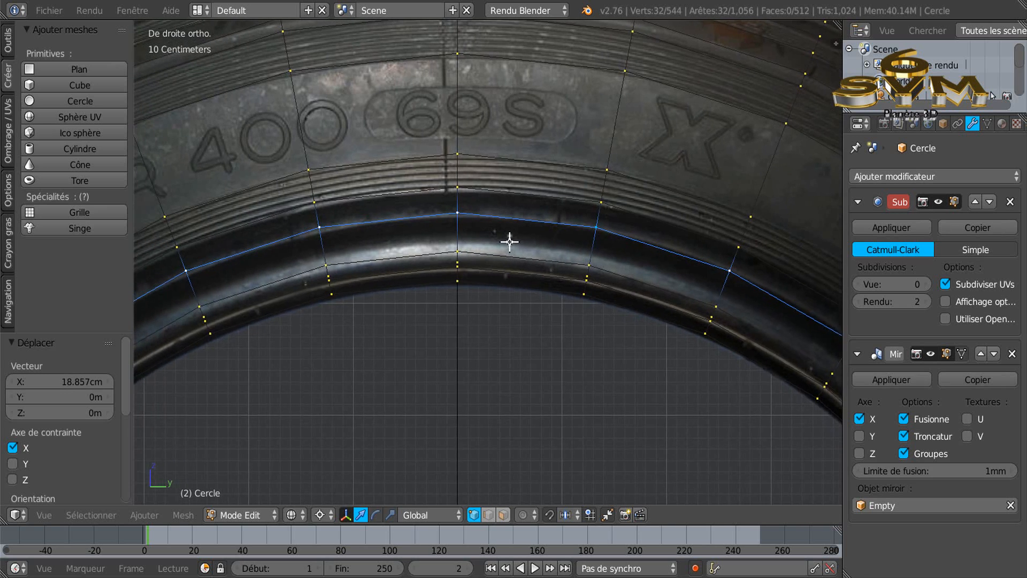
pyautogui.scroll(2, 458, 262)
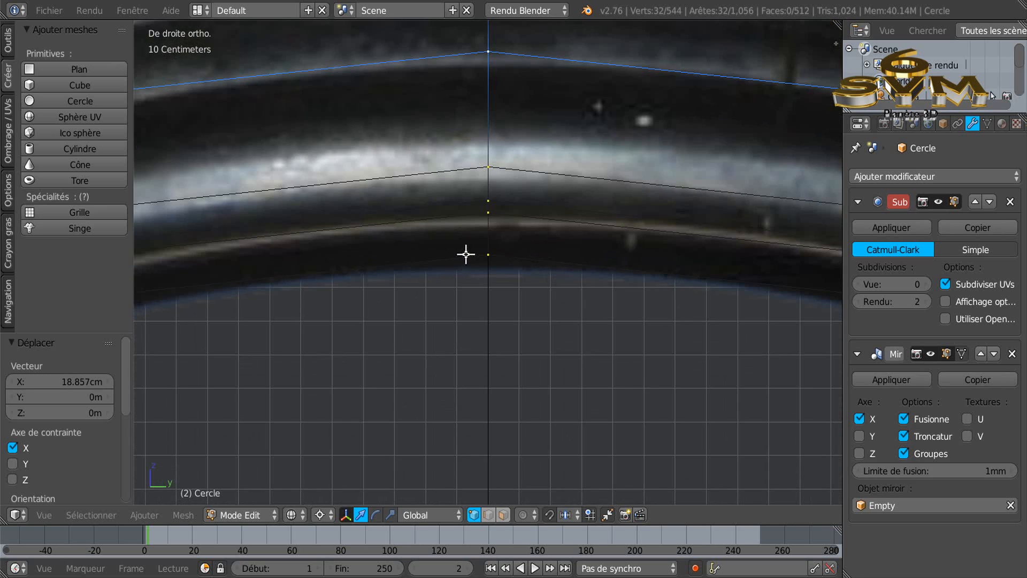
pyautogui.scroll(-5, 466, 254)
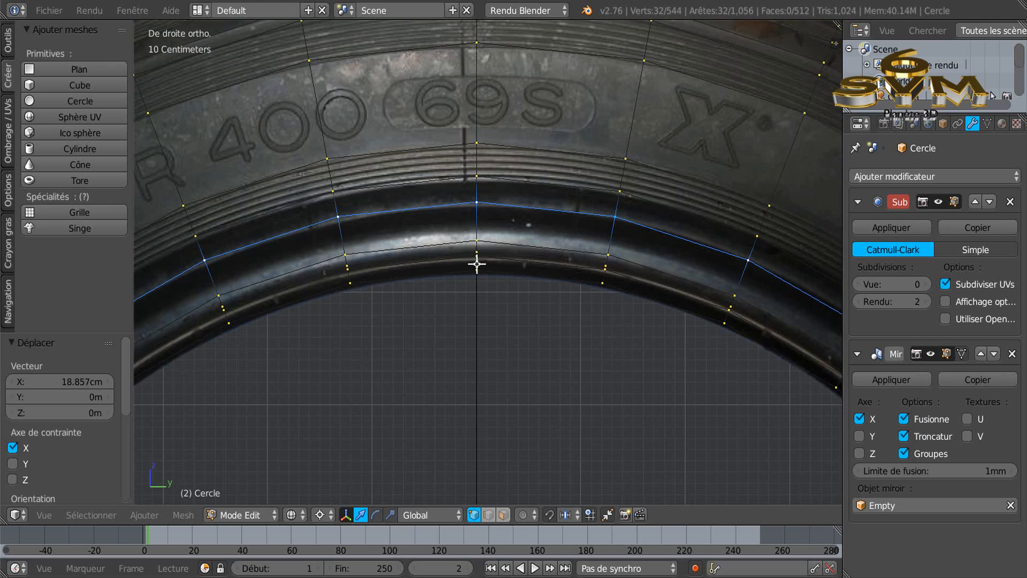
pyautogui.scroll(-2, 476, 264)
pyautogui.scroll(4, 479, 278)
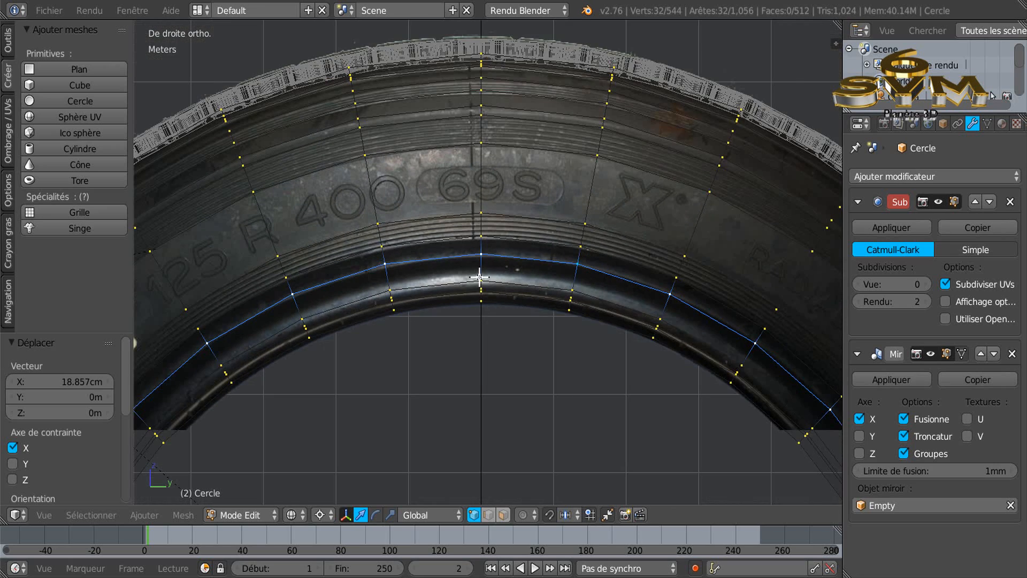
pyautogui.scroll(2, 479, 275)
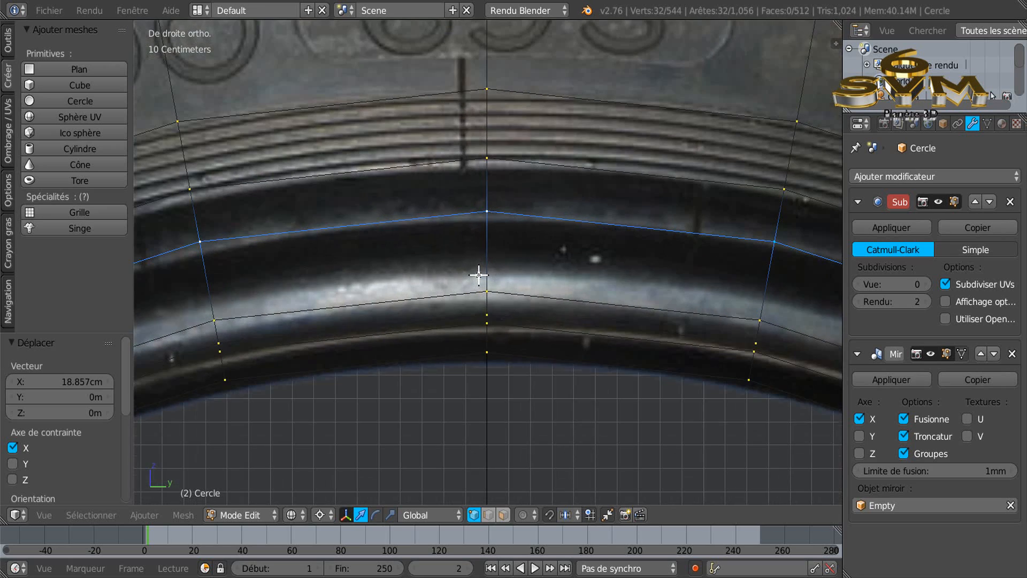
pyautogui.scroll(-2, 488, 167)
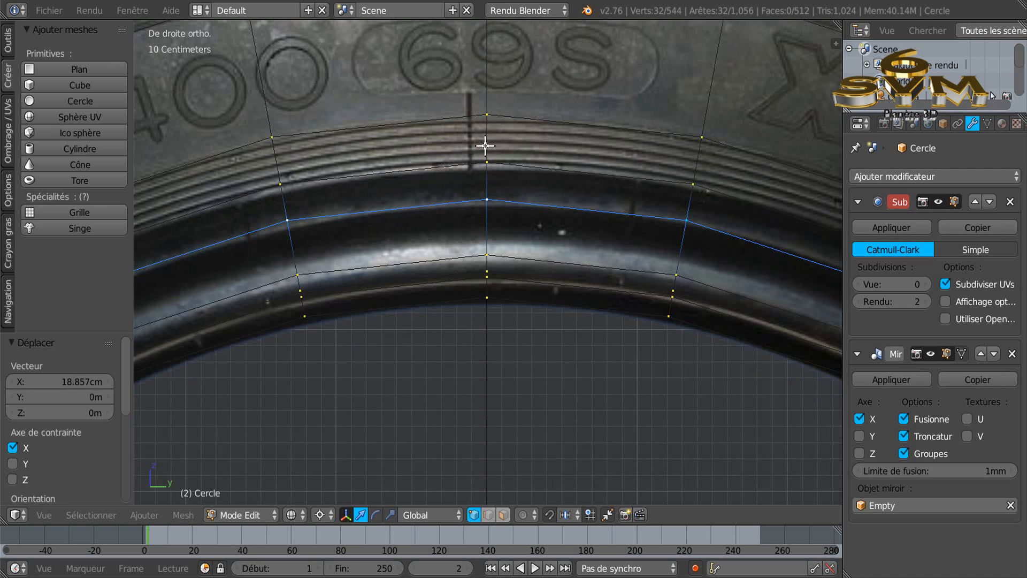
pyautogui.scroll(-2, 485, 140)
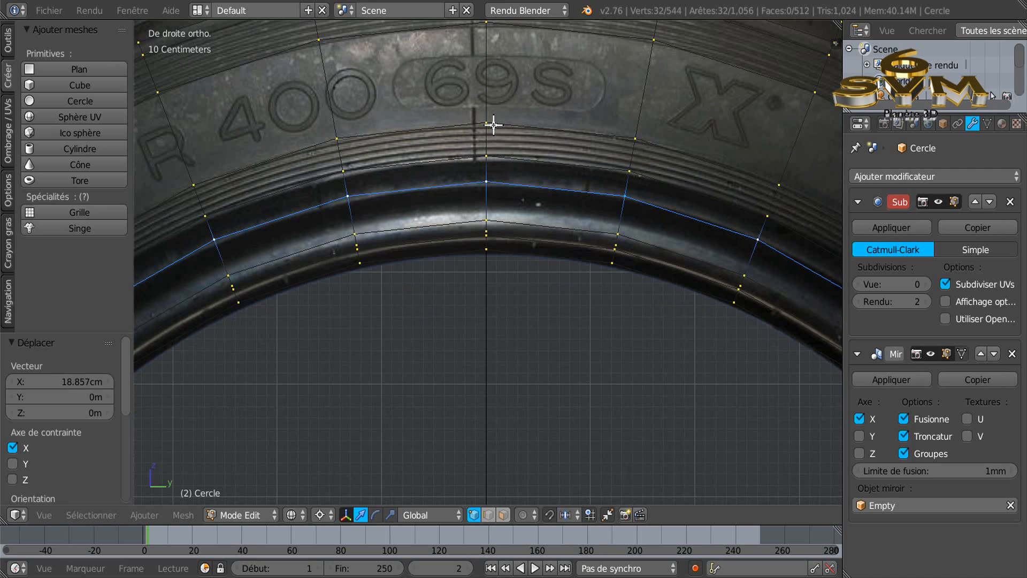
pyautogui.scroll(1, 494, 201)
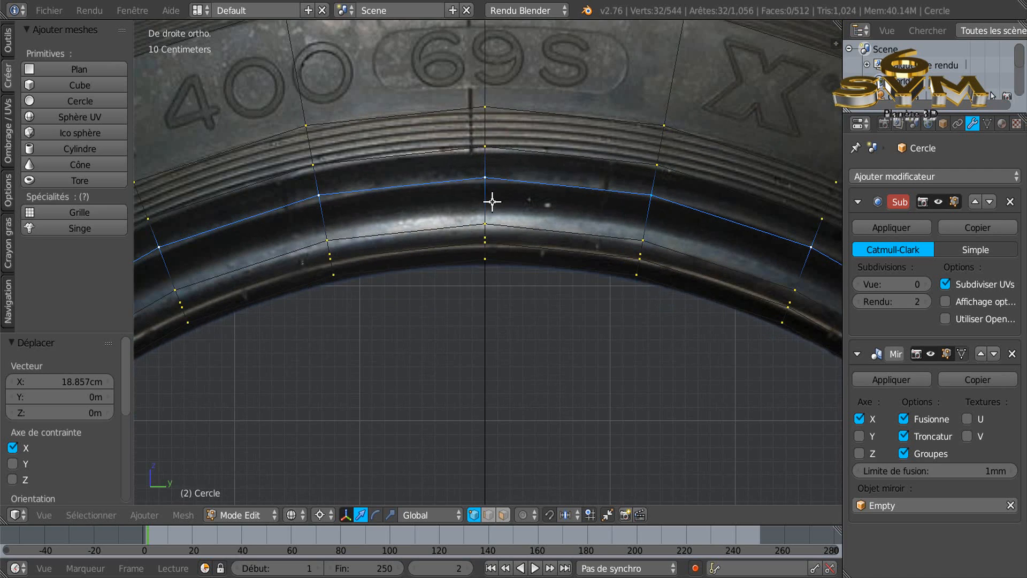
pyautogui.scroll(-2, 493, 202)
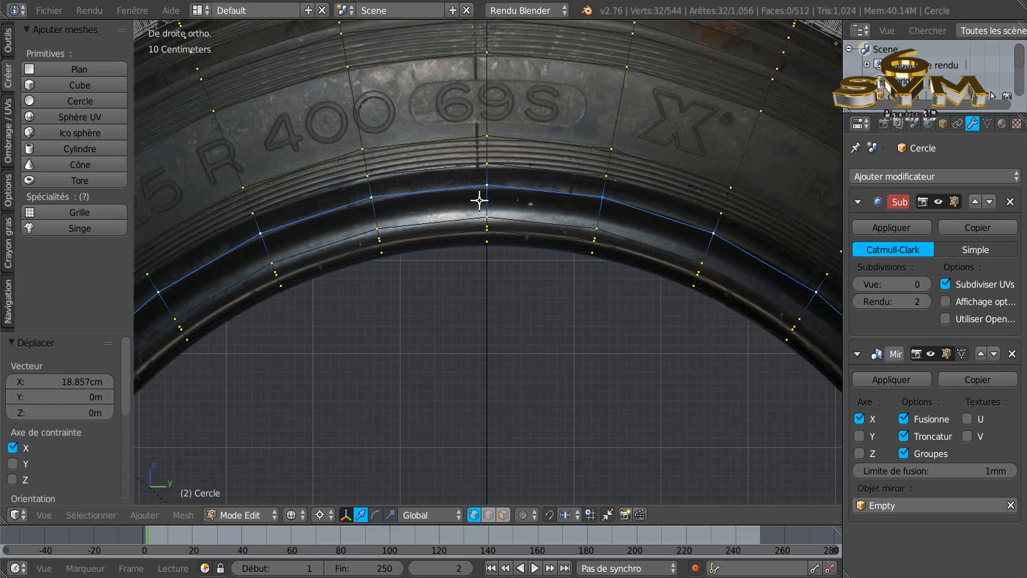
pyautogui.scroll(-2, 485, 227)
pyautogui.moveTo(463, 275); pyautogui.dragTo(570, 281, button='middle')
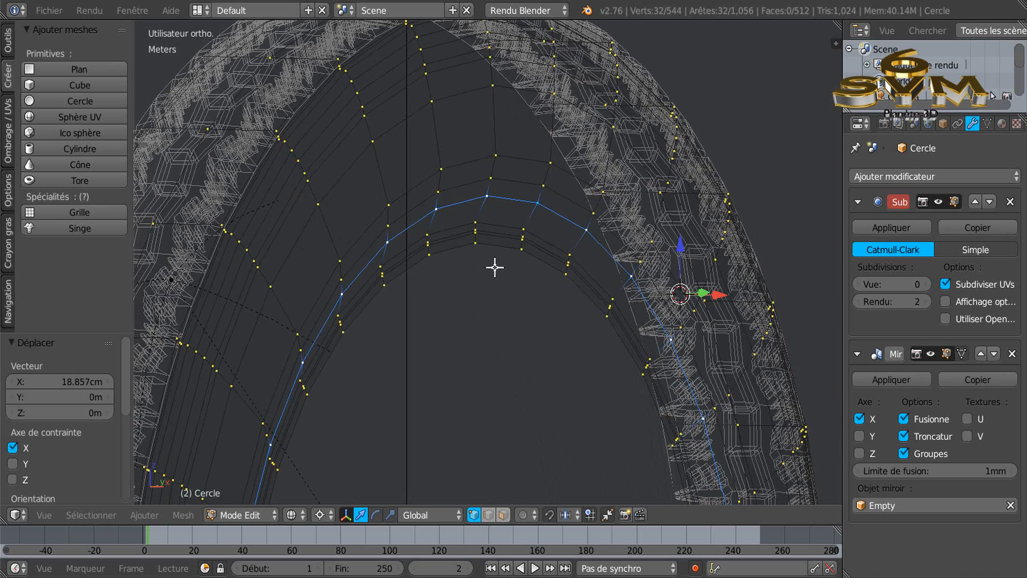
pyautogui.scroll(3, 495, 268)
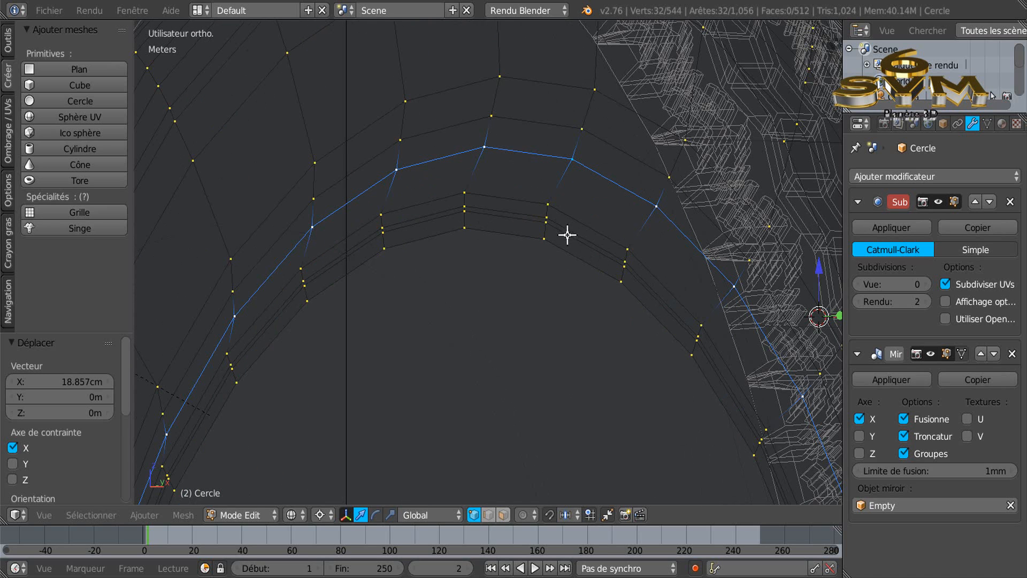
# - Insert an edge loop midway between the selected loop and its outer neighbour, and move it -5.378 cm along X in solid display
pyautogui.press('KP_3')
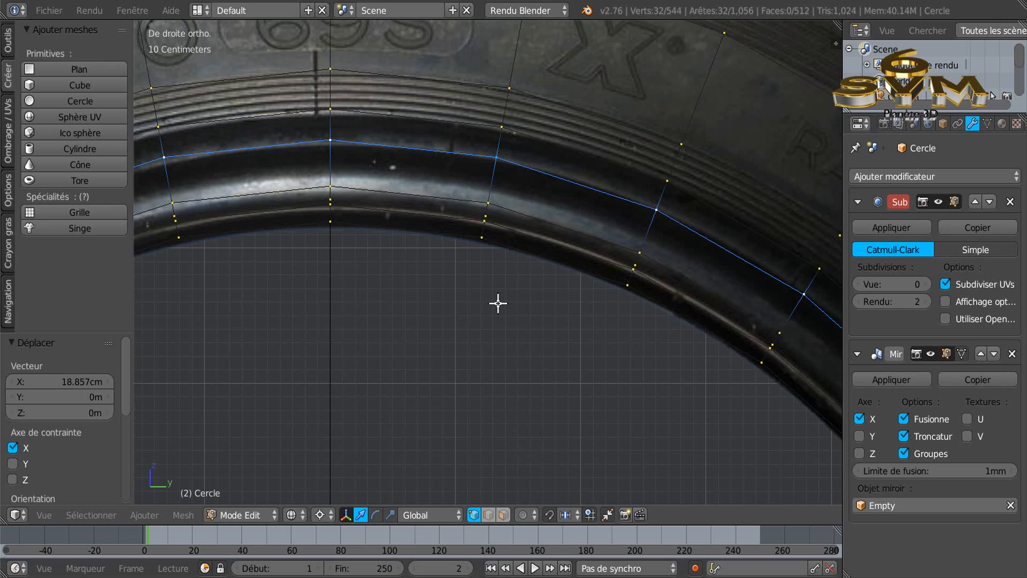
pyautogui.hotkey('ctrl', 'r')
pyautogui.click(500, 148)
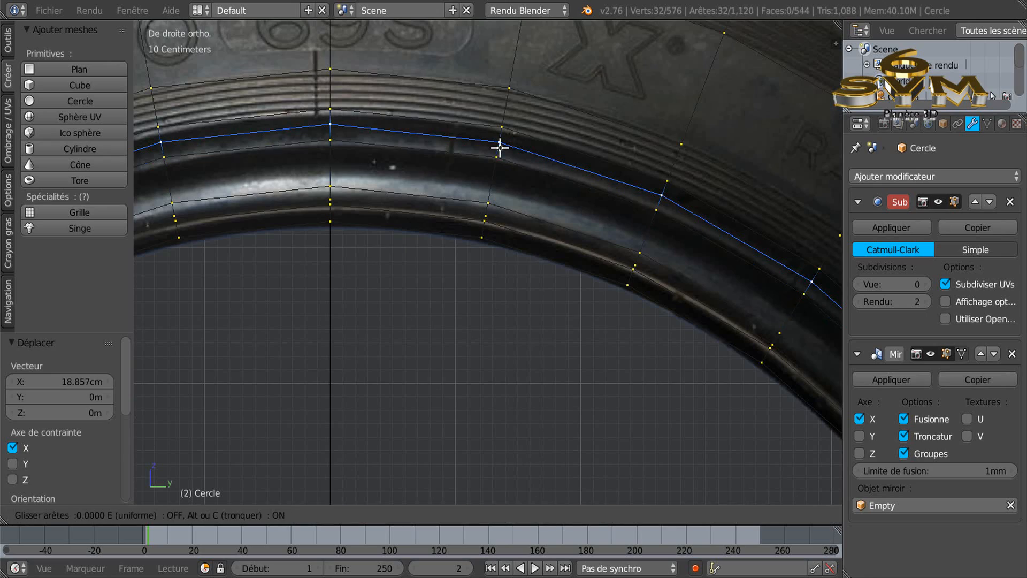
pyautogui.rightClick(500, 148)
pyautogui.scroll(-1, 447, 304)
pyautogui.moveTo(448, 305); pyautogui.dragTo(592, 310, button='middle')
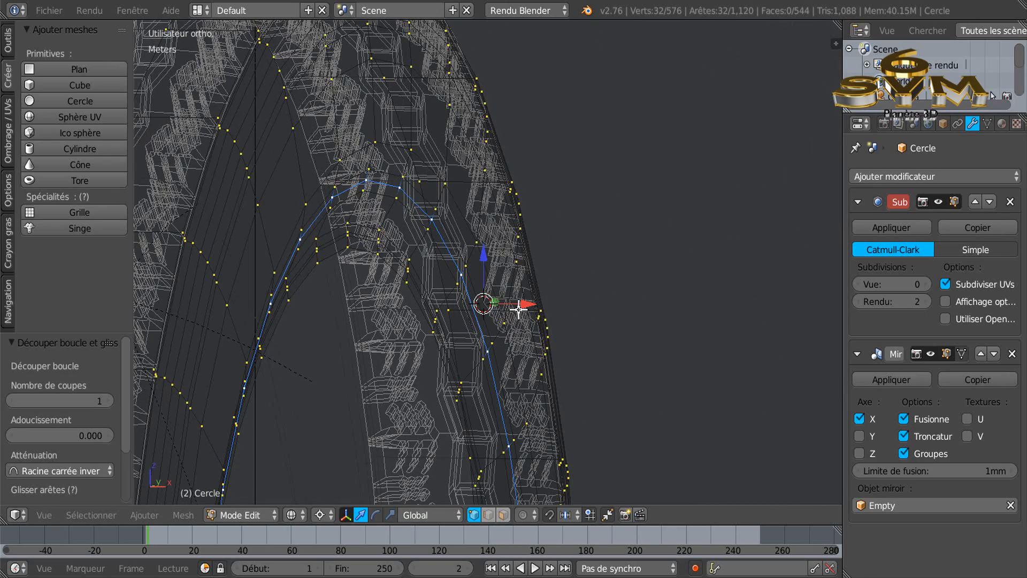
pyautogui.press('z')
pyautogui.moveTo(529, 304); pyautogui.dragTo(526, 303)
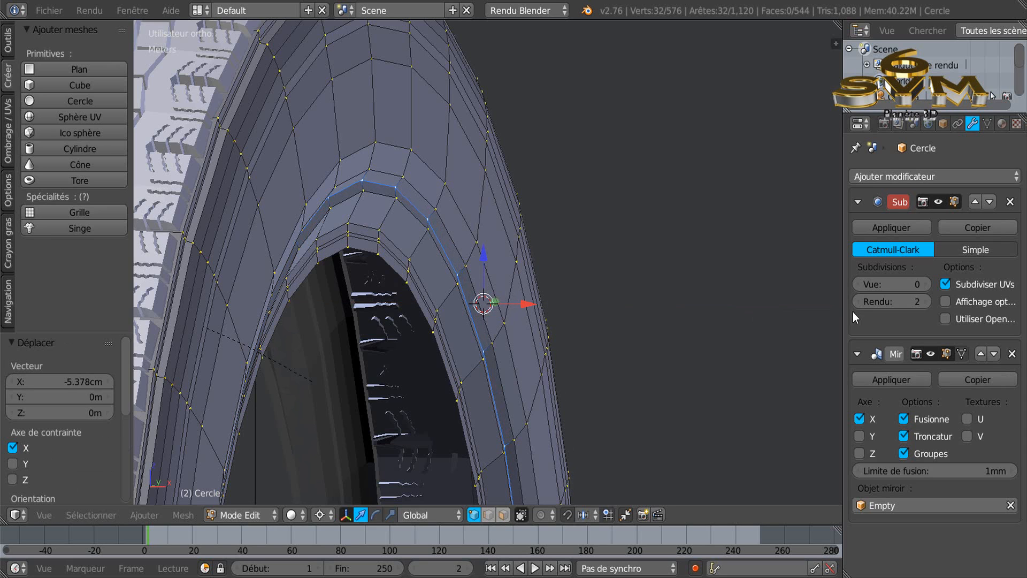
# - Set the Subdivision Surface view level to 2 and insert two evenly spaced edge loops in the band beside the inner rim
pyautogui.click(929, 284)
pyautogui.click(929, 284)
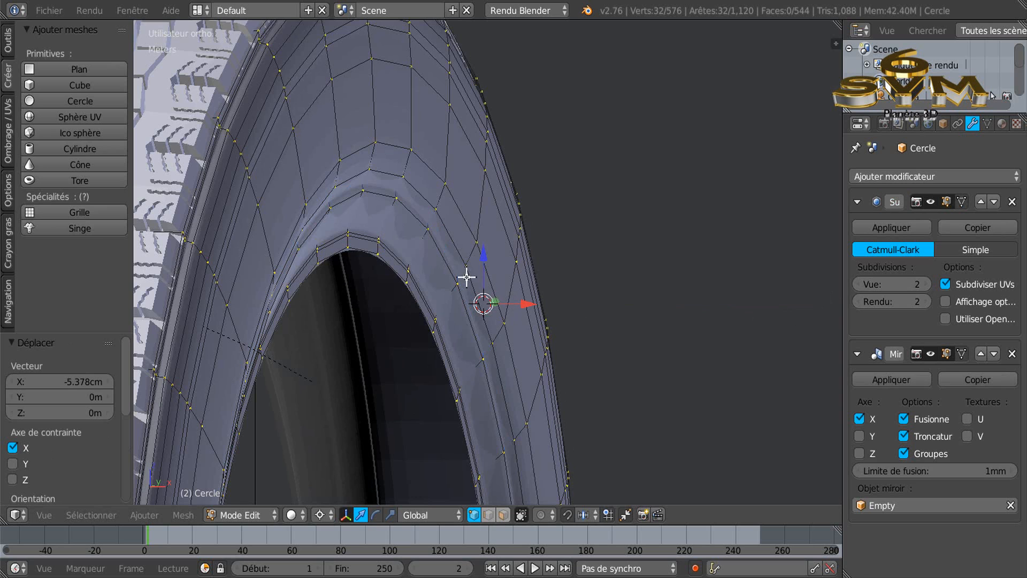
pyautogui.scroll(-1, 450, 282)
pyautogui.moveTo(406, 293); pyautogui.dragTo(375, 296, button='middle')
pyautogui.scroll(2, 446, 281)
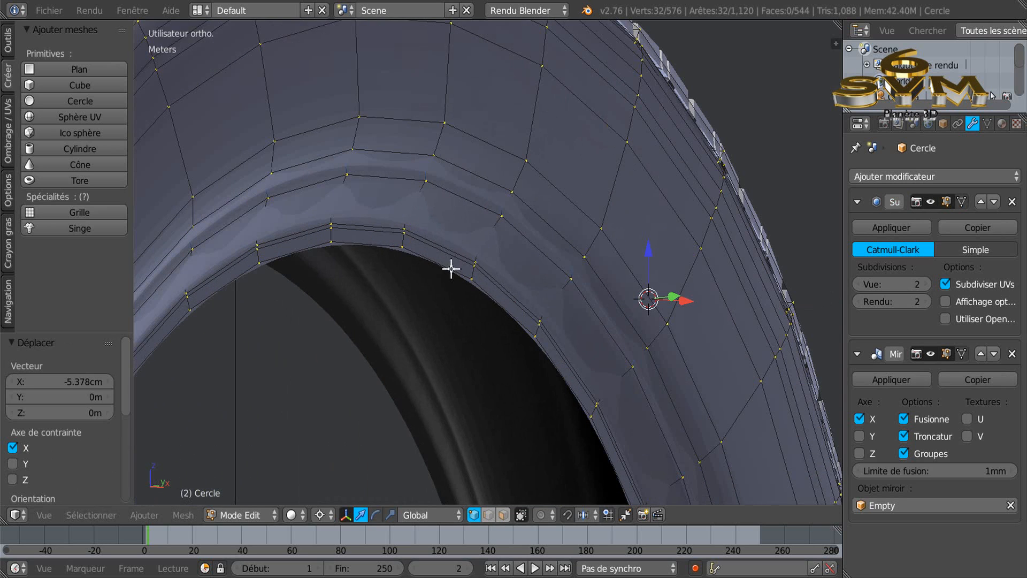
pyautogui.hotkey('ctrl', 'r')
pyautogui.scroll(1, 485, 242)
pyautogui.click(486, 242)
pyautogui.rightClick(486, 243)
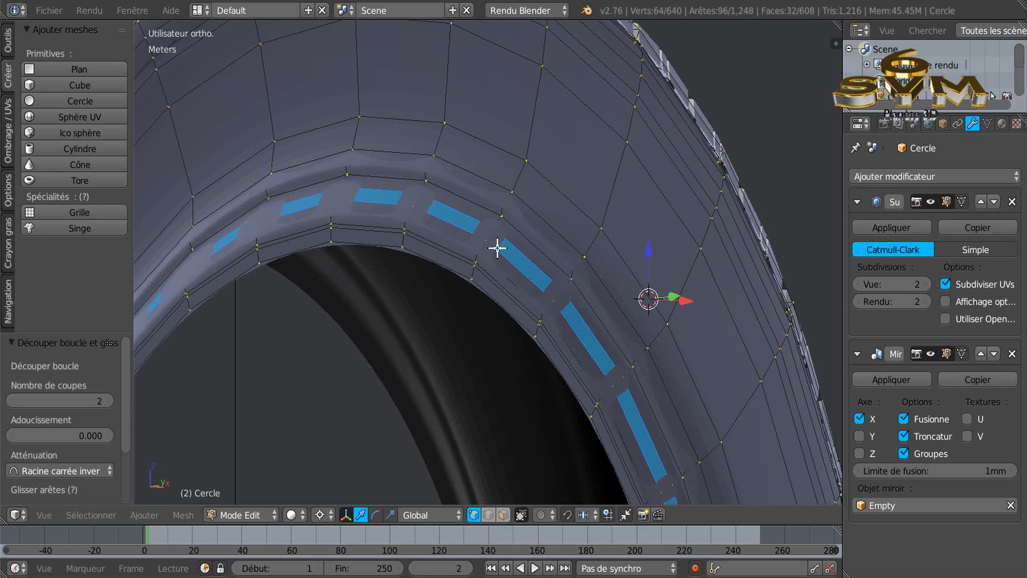
# - In edge select mode, move the outer of the two new loops -3.283 cm and the inner one -3.805 cm along X
pyautogui.moveTo(538, 269); pyautogui.dragTo(536, 449, button='middle')
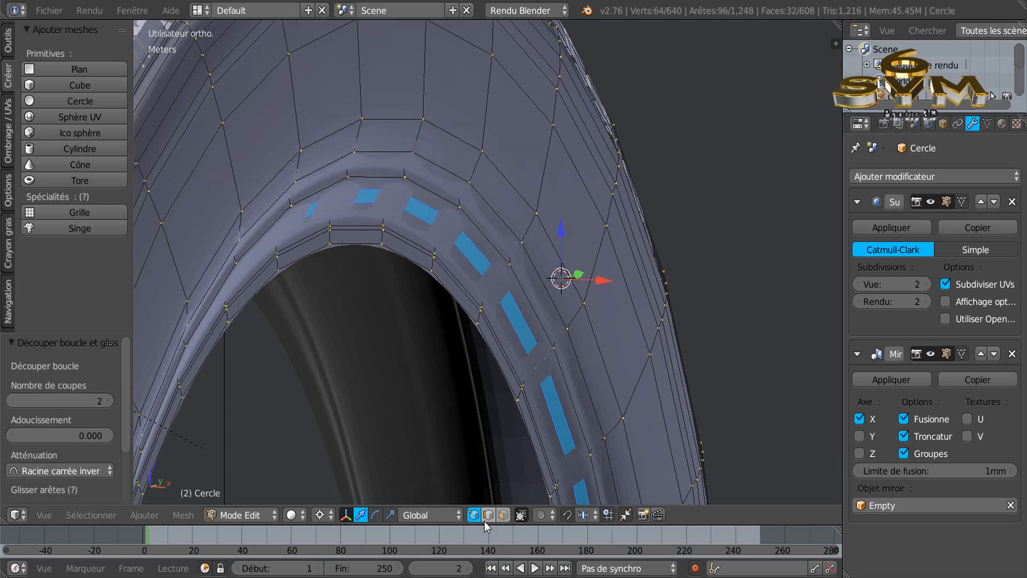
pyautogui.rightClick(477, 246)
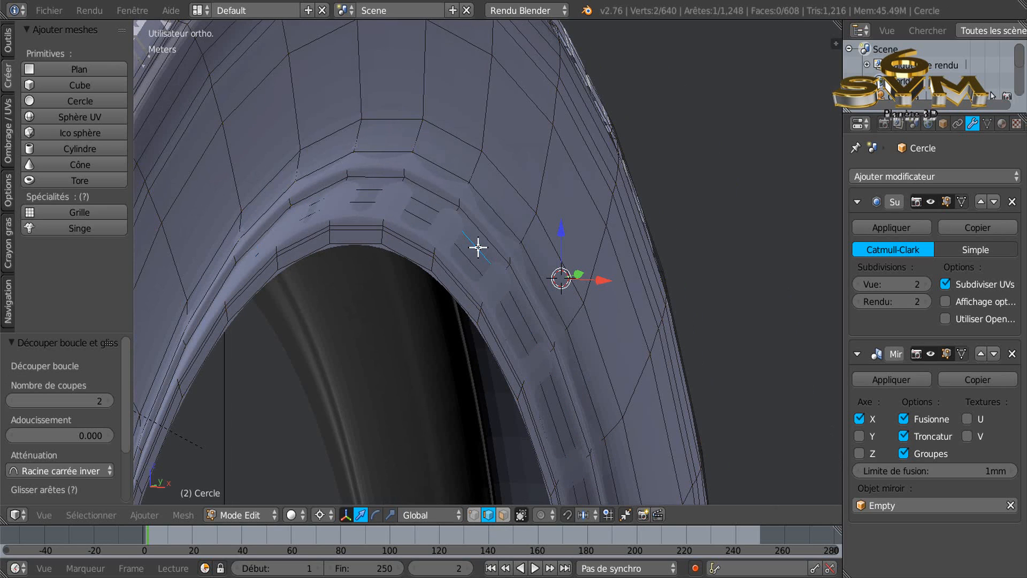
pyautogui.keyDown('alt'); pyautogui.rightClick(477, 247); pyautogui.keyUp('alt')
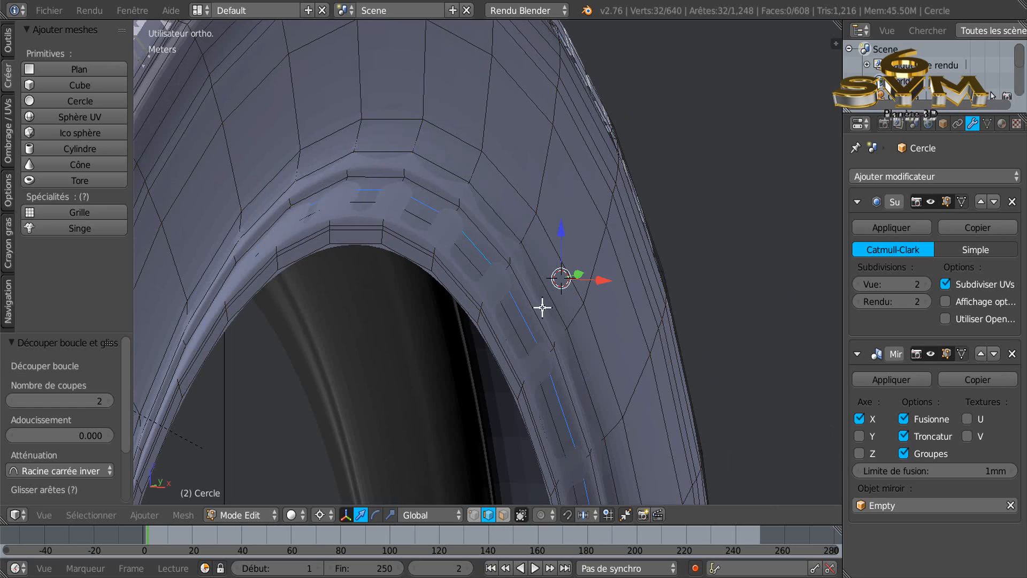
pyautogui.moveTo(543, 305); pyautogui.dragTo(550, 293, button='middle')
pyautogui.moveTo(562, 262); pyautogui.dragTo(557, 262)
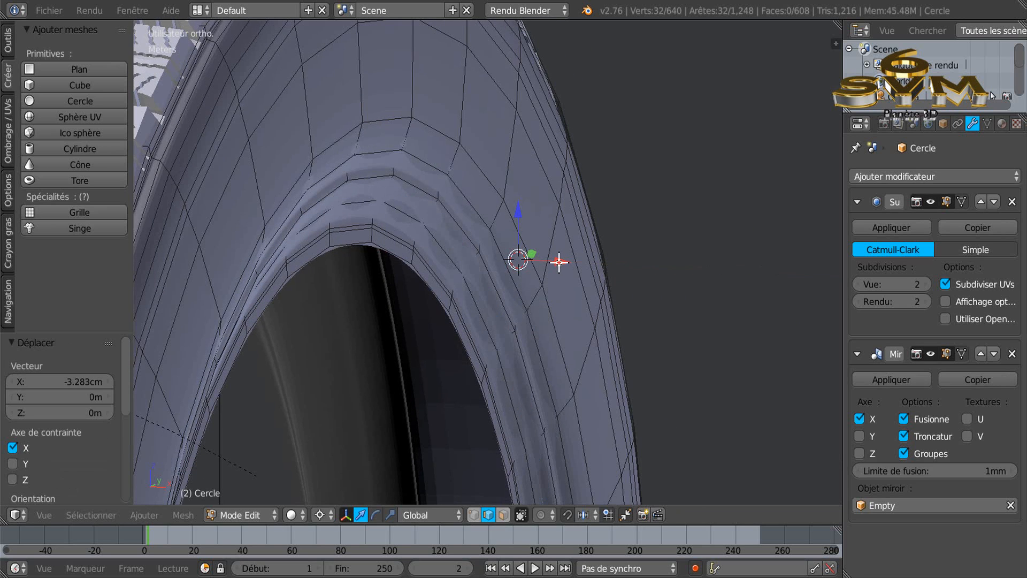
pyautogui.keyDown('alt'); pyautogui.rightClick(441, 253); pyautogui.keyUp('alt')
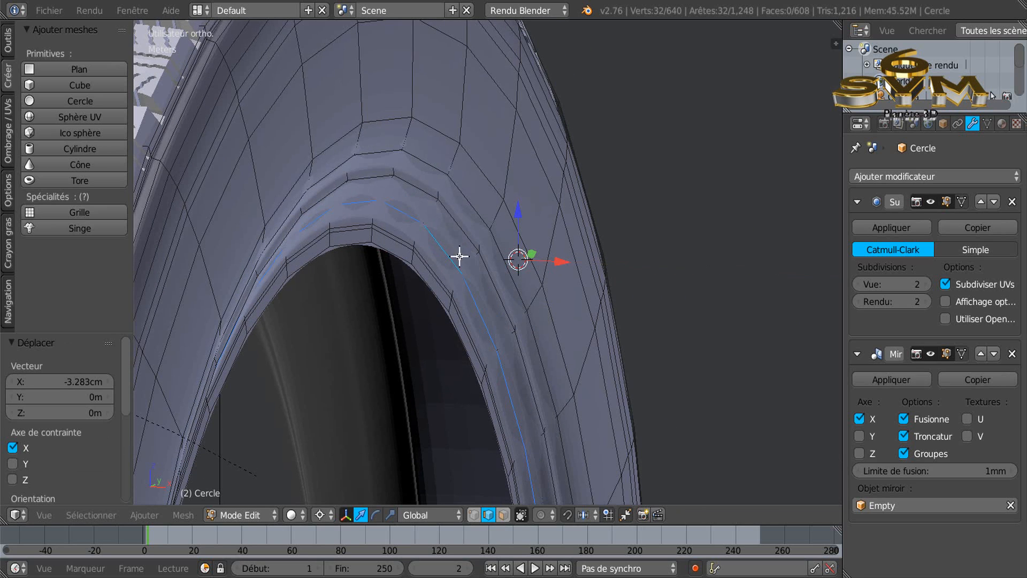
pyautogui.moveTo(557, 261); pyautogui.dragTo(539, 271)
pyautogui.scroll(2, 511, 289)
# - Set the Subdivision Surface view level to 0 and examine the unsmoothed edge loops around the inner rim
pyautogui.click(859, 284)
pyautogui.write('0')
pyautogui.press('Return')
pyautogui.moveTo(577, 289); pyautogui.dragTo(602, 302, button='middle')
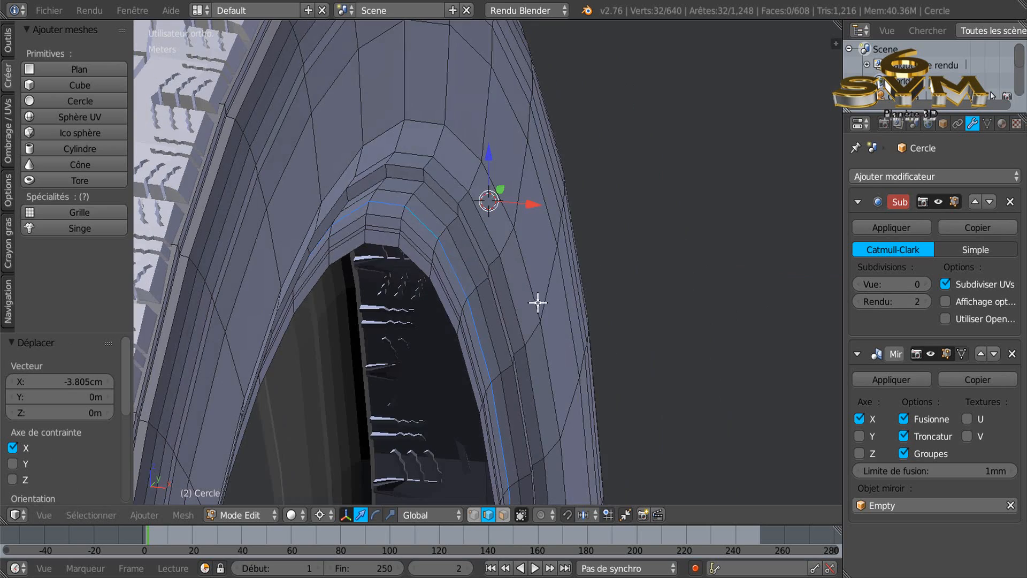
pyautogui.scroll(4, 508, 299)
pyautogui.moveTo(498, 300); pyautogui.dragTo(493, 306, button='middle')
pyautogui.scroll(2, 488, 265)
pyautogui.scroll(-2, 488, 264)
pyautogui.scroll(1, 486, 242)
pyautogui.scroll(-1, 486, 241)
pyautogui.scroll(-3, 486, 242)
pyautogui.moveTo(486, 238)
pyautogui.mouseDown(button='middle')
pyautogui.moveTo(488, 271)
pyautogui.moveTo(484, 242)
pyautogui.mouseUp(button='middle')
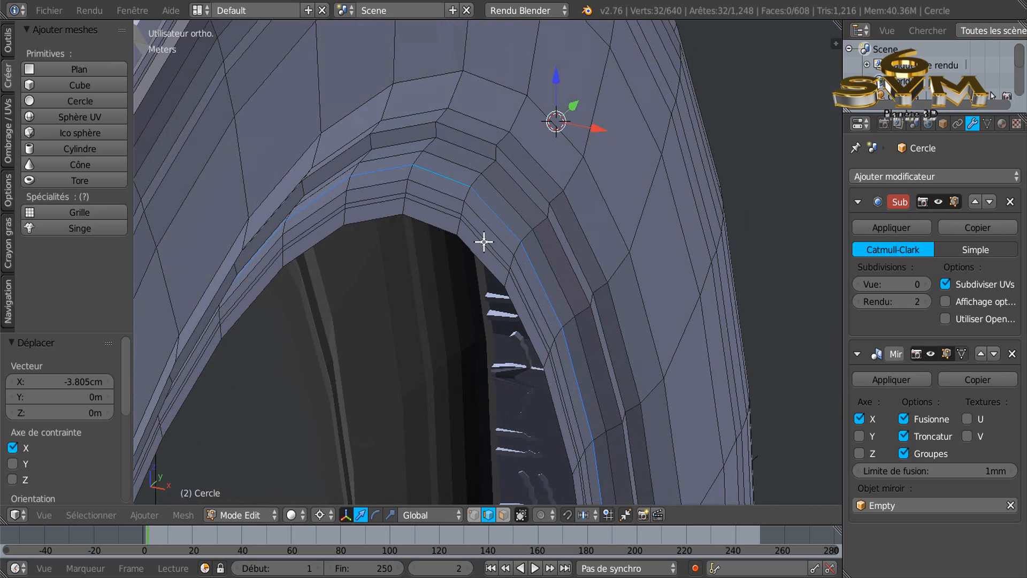
# - Select the outer of the two new edge loops near the inner rim and set the Subdivision Surface view level to 2
pyautogui.rightClick(487, 204)
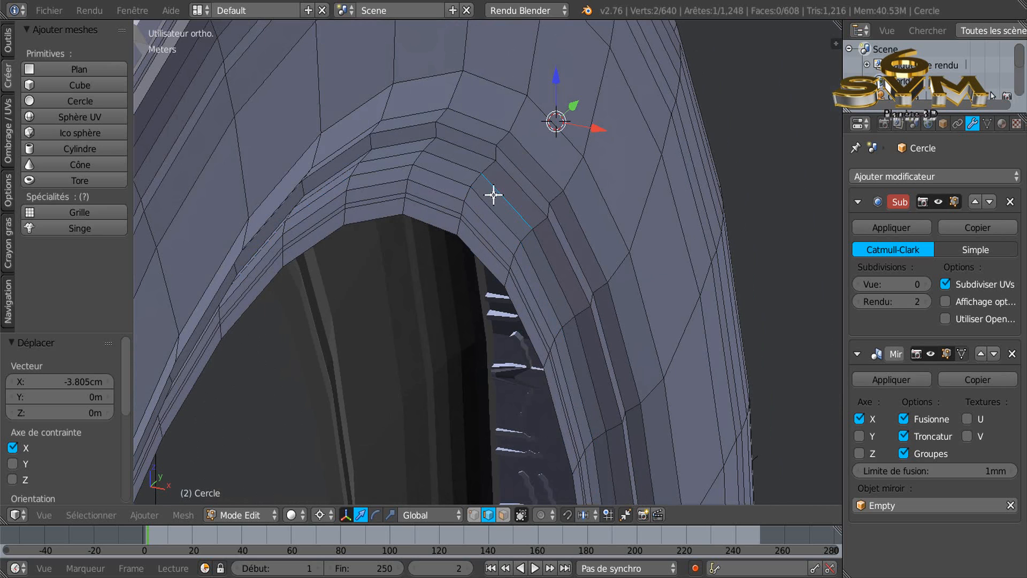
pyautogui.keyDown('alt'); pyautogui.rightClick(494, 189); pyautogui.keyUp('alt')
pyautogui.moveTo(488, 194); pyautogui.dragTo(482, 217, button='middle')
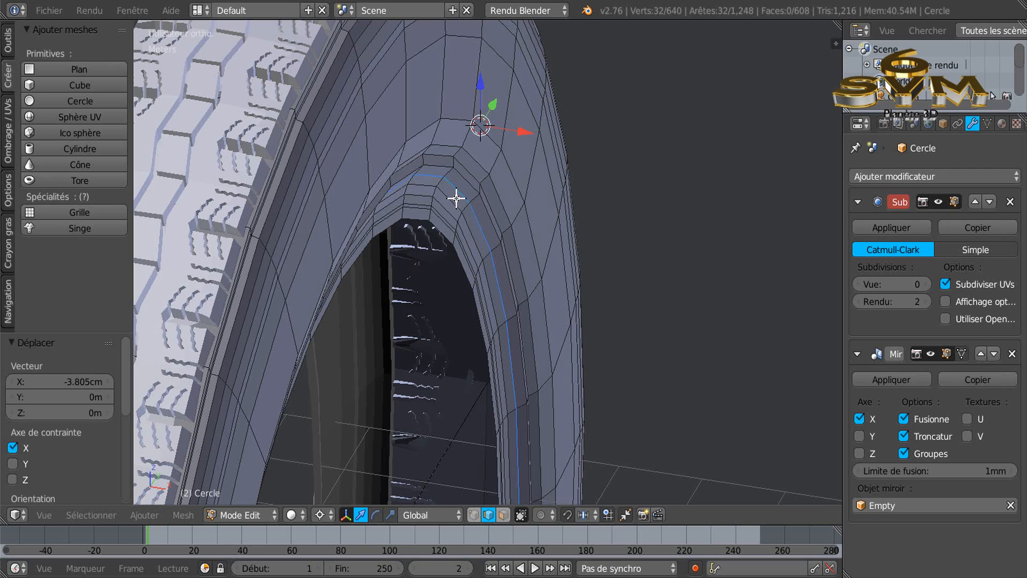
pyautogui.click(923, 283)
pyautogui.write('2')
pyautogui.press('Return')
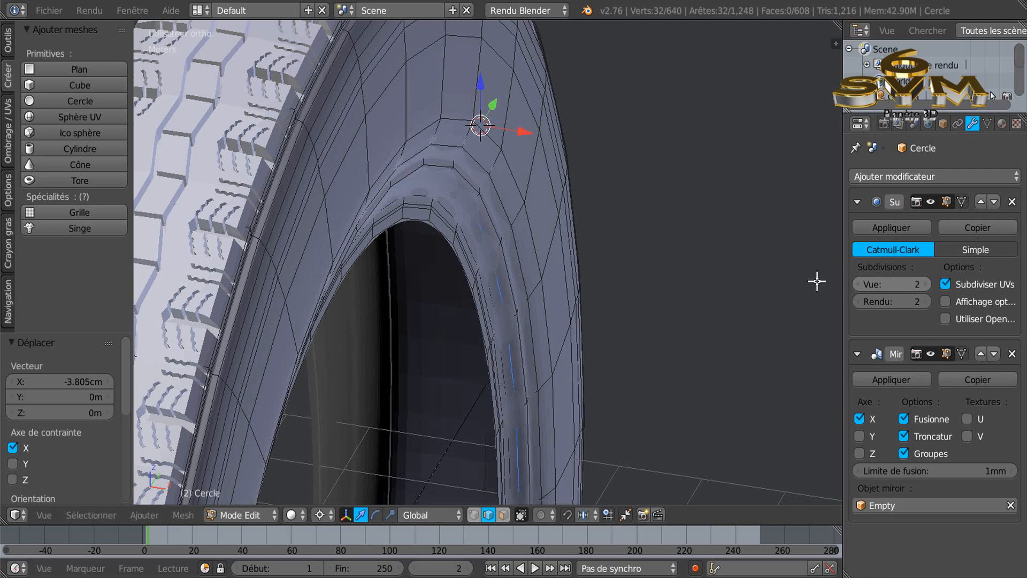
# - Set the Subdivision Surface view level to 0 and compare the edge loops around the inner rim with the side reference photo
pyautogui.click(865, 284)
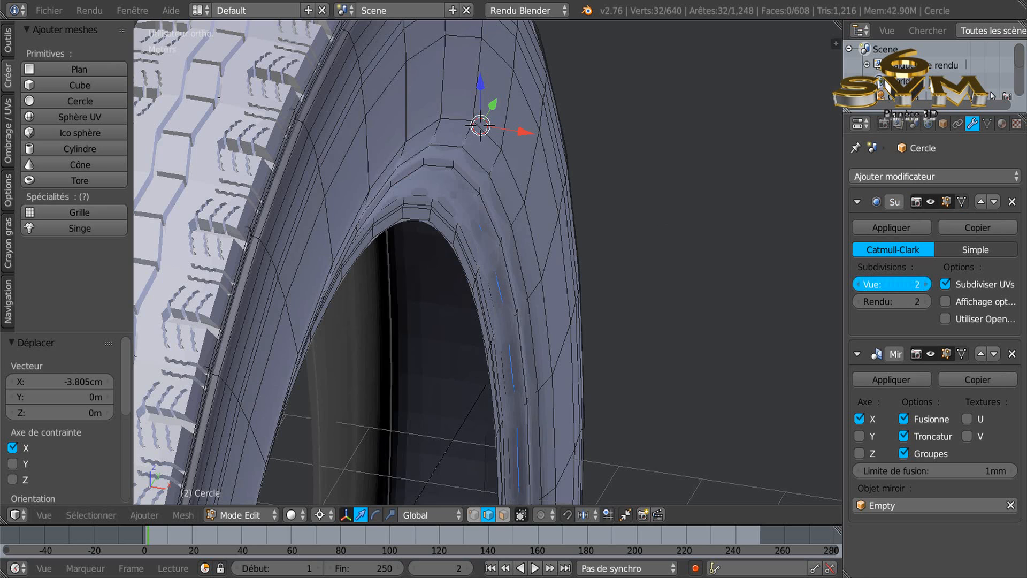
pyautogui.write('0')
pyautogui.press('Return')
pyautogui.press('KP_3')
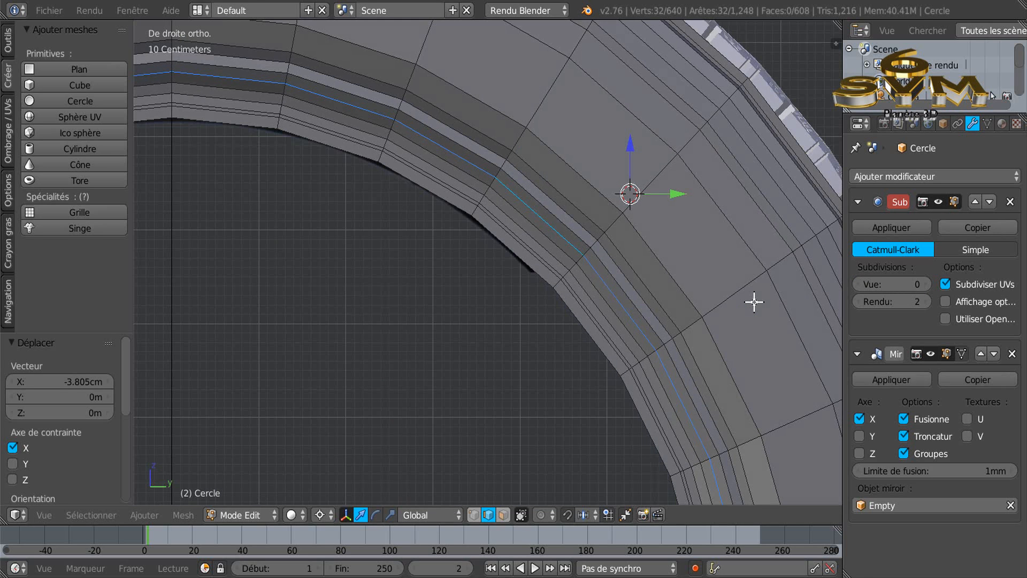
pyautogui.press('z')
pyautogui.keyDown('shift'); pyautogui.moveTo(704, 322); pyautogui.dragTo(783, 342, button='middle'); pyautogui.keyUp('shift')
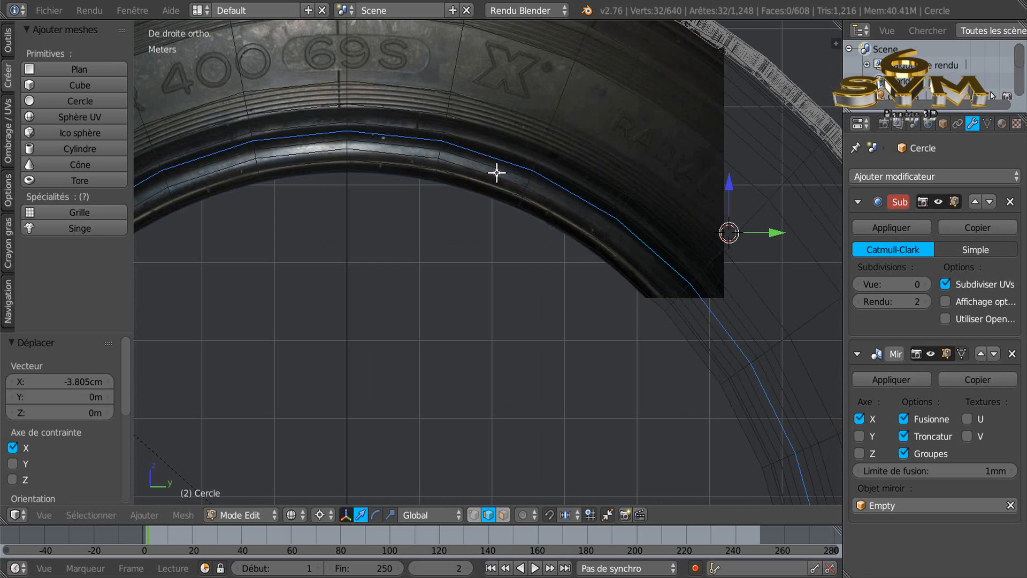
pyautogui.scroll(2, 463, 153)
pyautogui.scroll(-1, 463, 152)
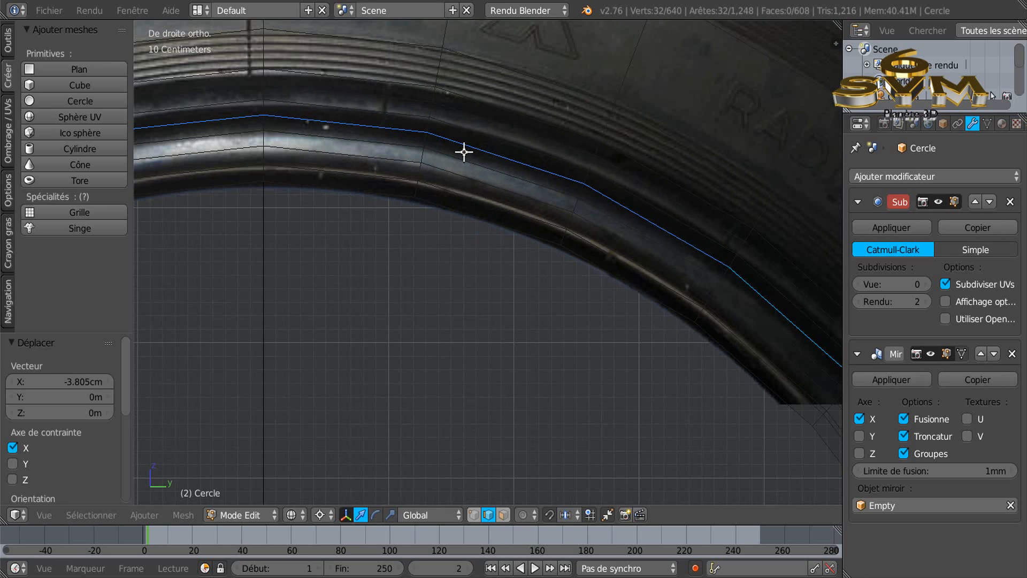
# - Select the edge loop next to the inner rim border and compare its position with the light line in the reference photo
pyautogui.keyDown('alt'); pyautogui.rightClick(489, 202); pyautogui.keyUp('alt')
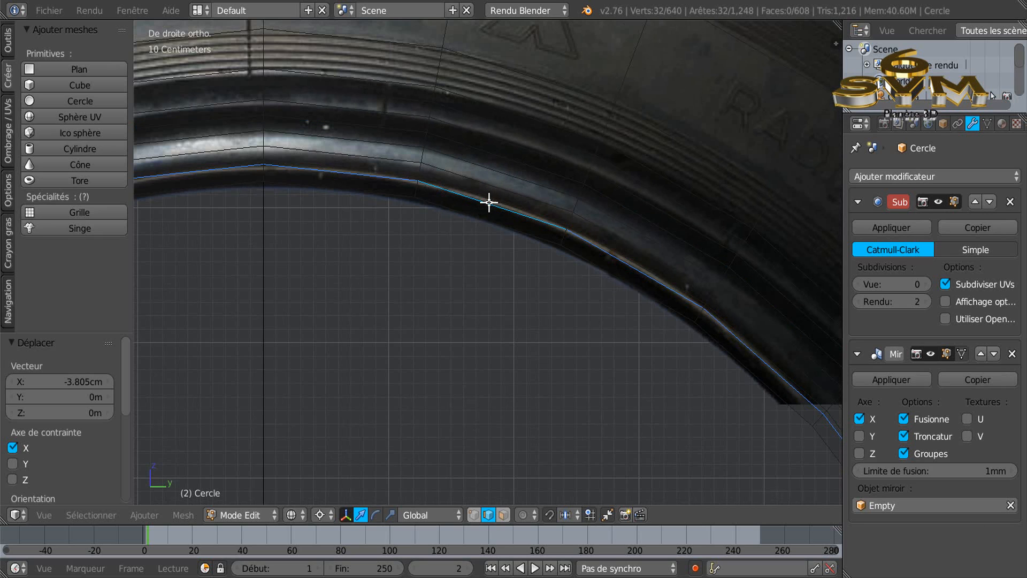
pyautogui.press('z')
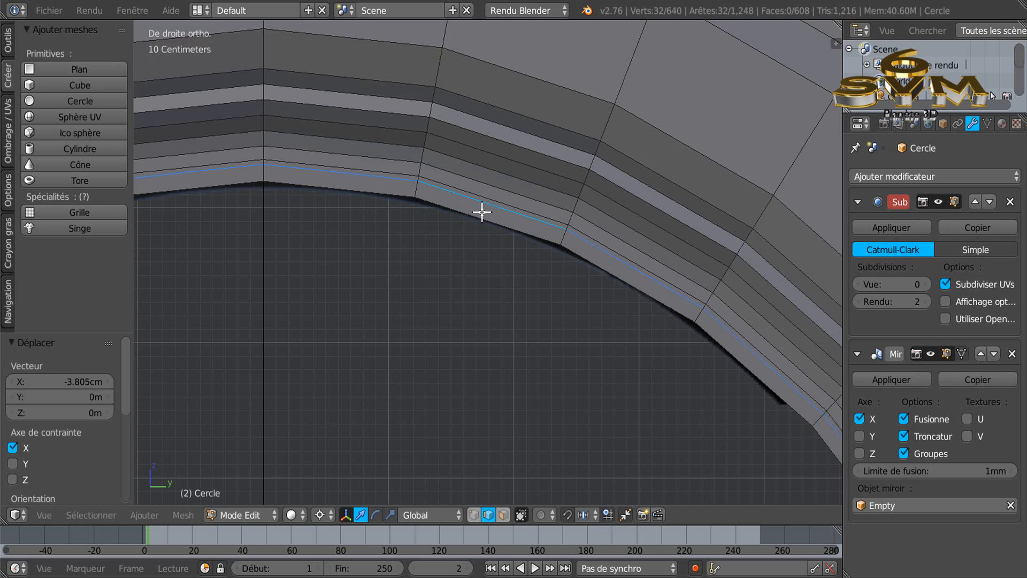
pyautogui.press('z')
pyautogui.scroll(3, 481, 210)
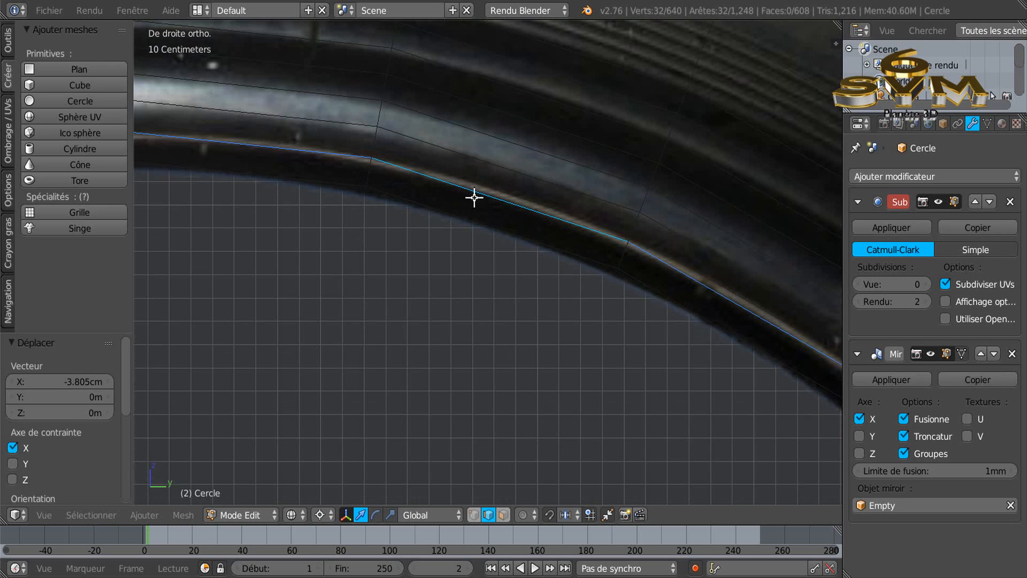
pyautogui.press('z')
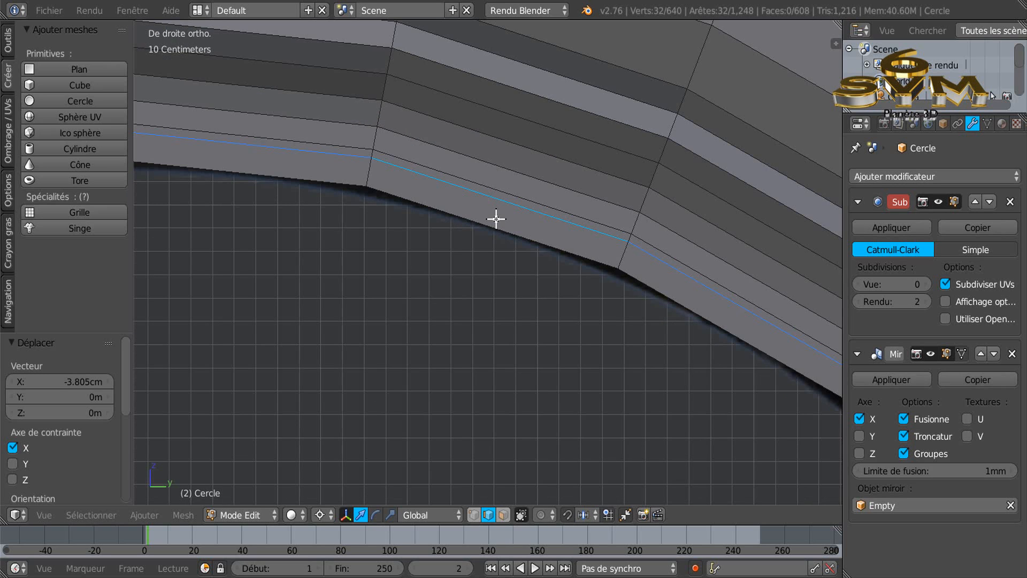
pyautogui.scroll(-1, 495, 219)
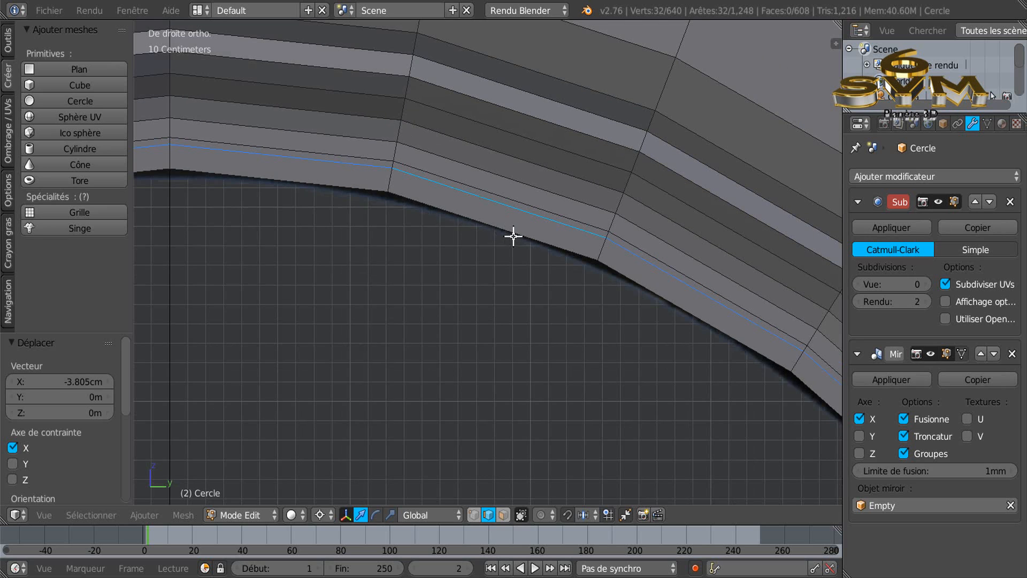
# - Insert one centred edge loop in the narrow band next to the inner rim border and move it 1.85 cm along X
pyautogui.moveTo(514, 233); pyautogui.dragTo(521, 239, button='middle')
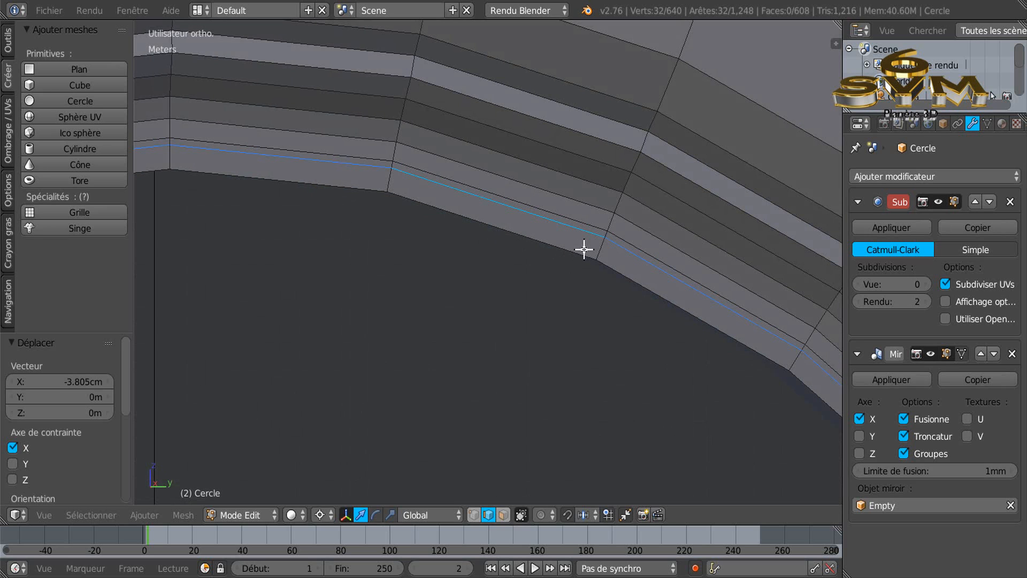
pyautogui.hotkey('ctrl', 'r')
pyautogui.click(606, 235)
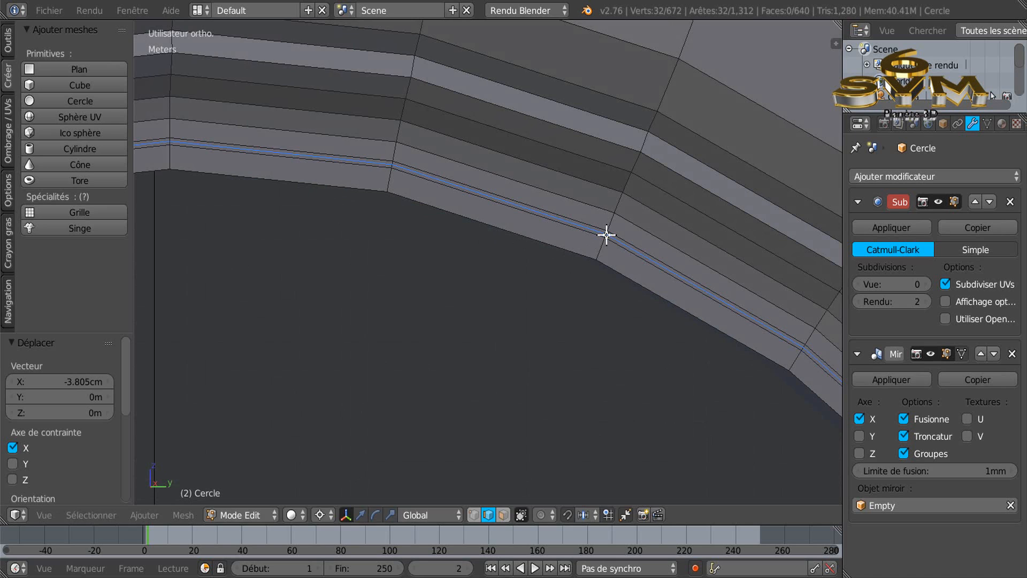
pyautogui.click(606, 234)
pyautogui.moveTo(515, 305); pyautogui.dragTo(619, 325, button='middle')
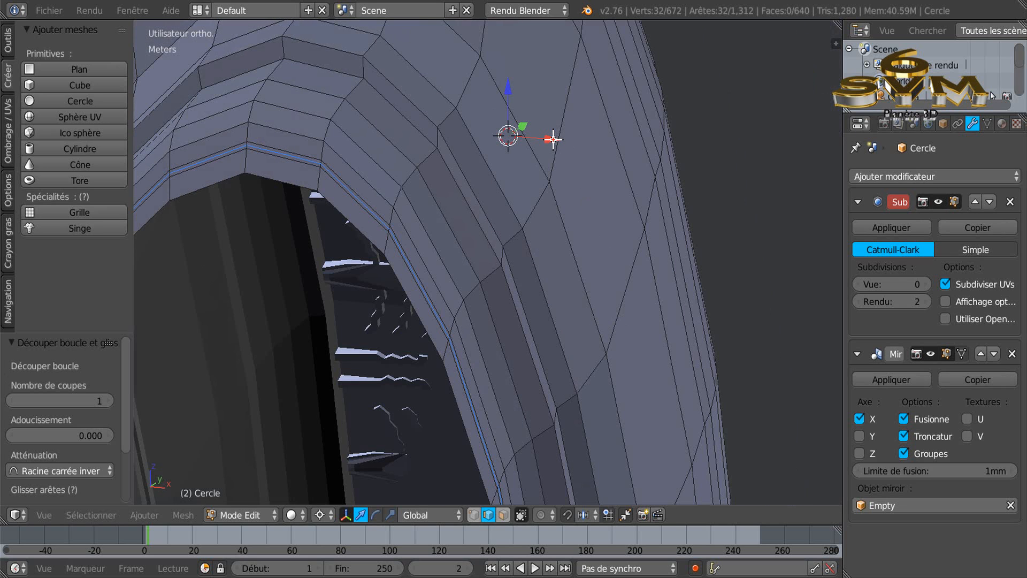
pyautogui.moveTo(553, 139); pyautogui.dragTo(556, 139)
# - Examine the new groove beside the inner rim at an angle and against the reference photo in the right side view
pyautogui.scroll(-1, 402, 257)
pyautogui.moveTo(389, 280)
pyautogui.mouseDown(button='middle')
pyautogui.moveTo(383, 287)
pyautogui.moveTo(386, 275)
pyautogui.mouseUp(button='middle')
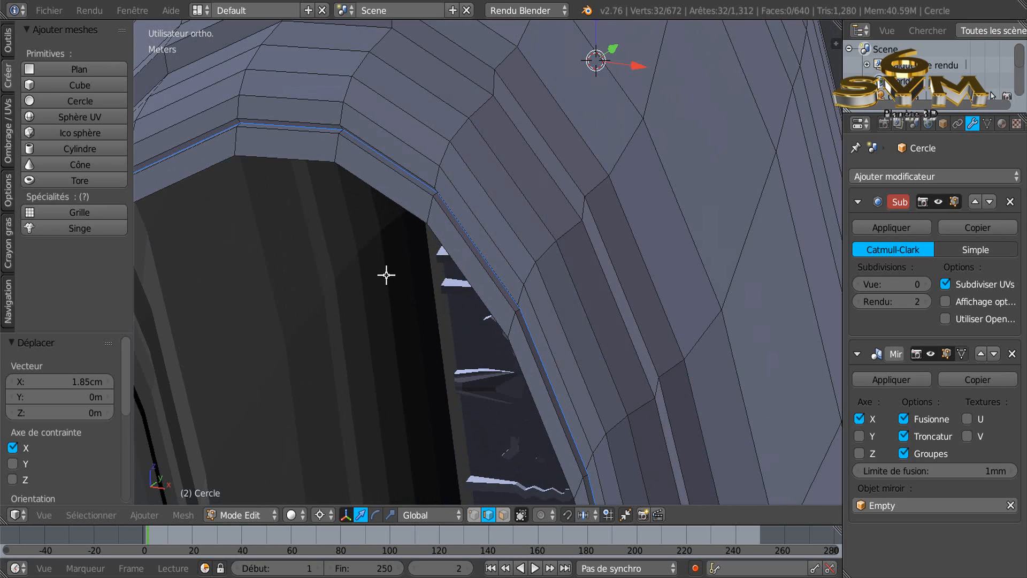
pyautogui.scroll(1, 390, 269)
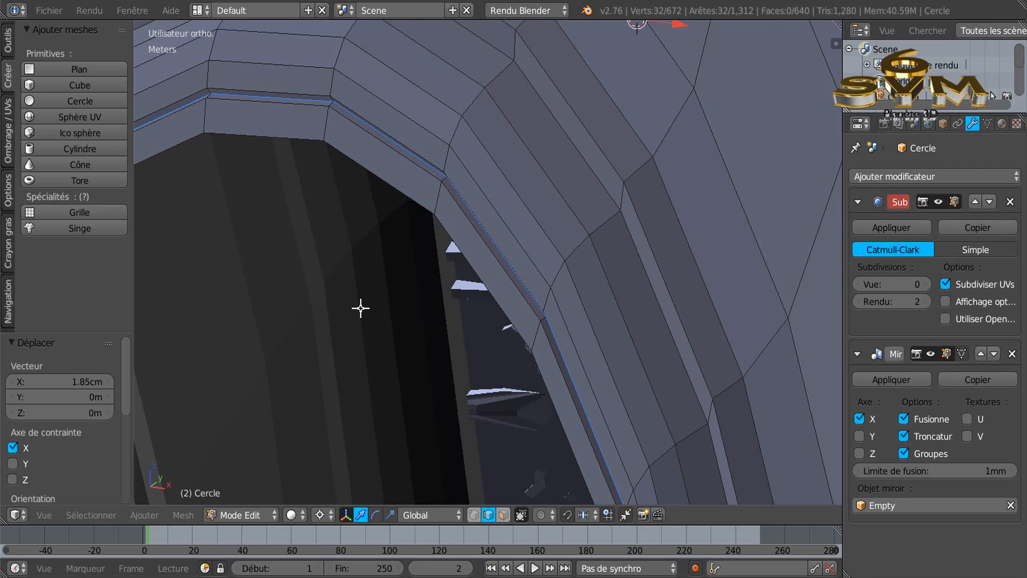
pyautogui.press('KP_3')
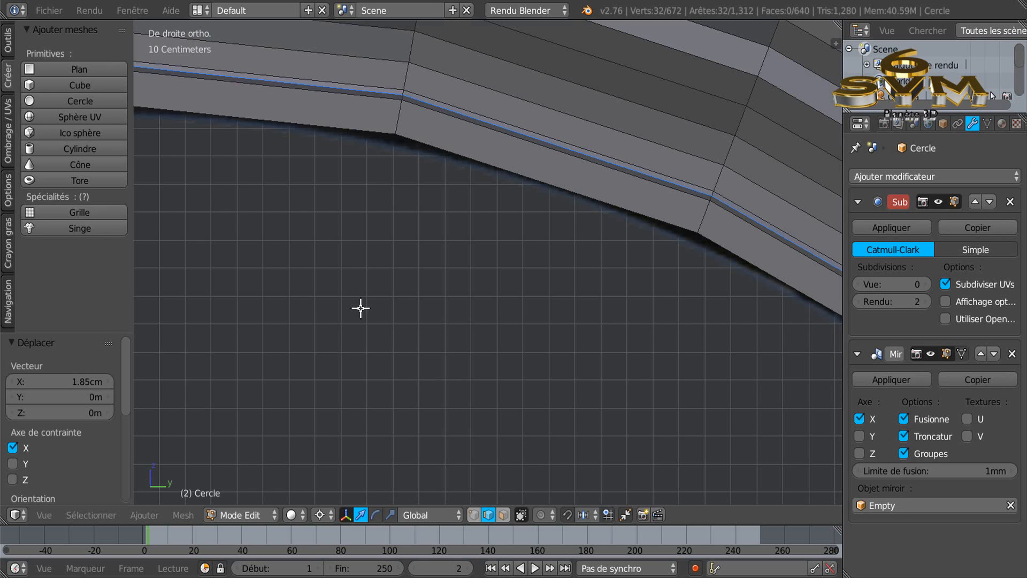
pyautogui.hotkey('alt', 'z')
pyautogui.hotkey('alt', 'z')
pyautogui.moveTo(385, 291); pyautogui.dragTo(488, 307, button='middle')
pyautogui.scroll(4, 479, 291)
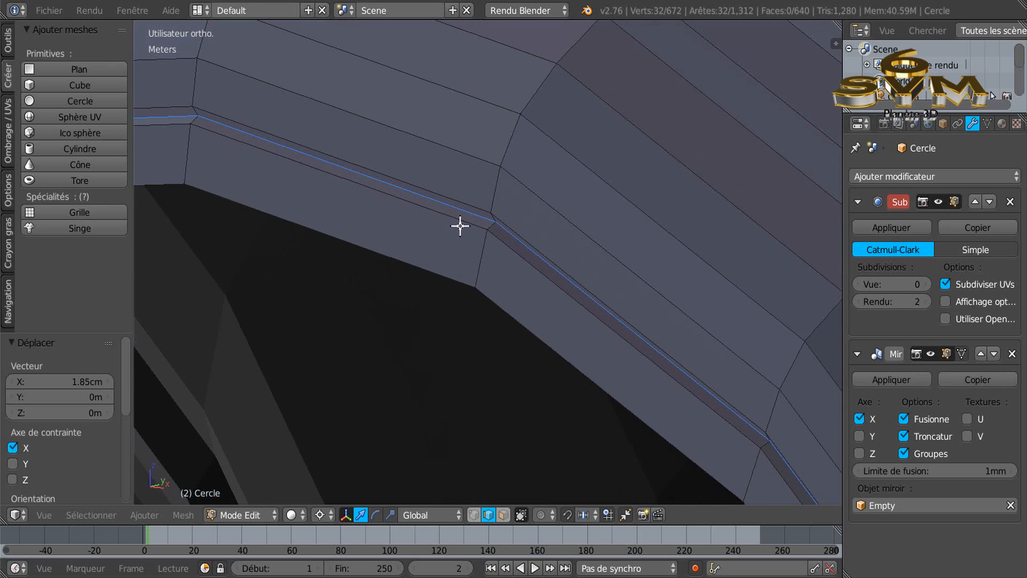
# - Select the groove's inner edge loop together with the inner rim border loop and move both 2 cm along X
pyautogui.keyDown('alt'); pyautogui.rightClick(460, 224); pyautogui.keyUp('alt')
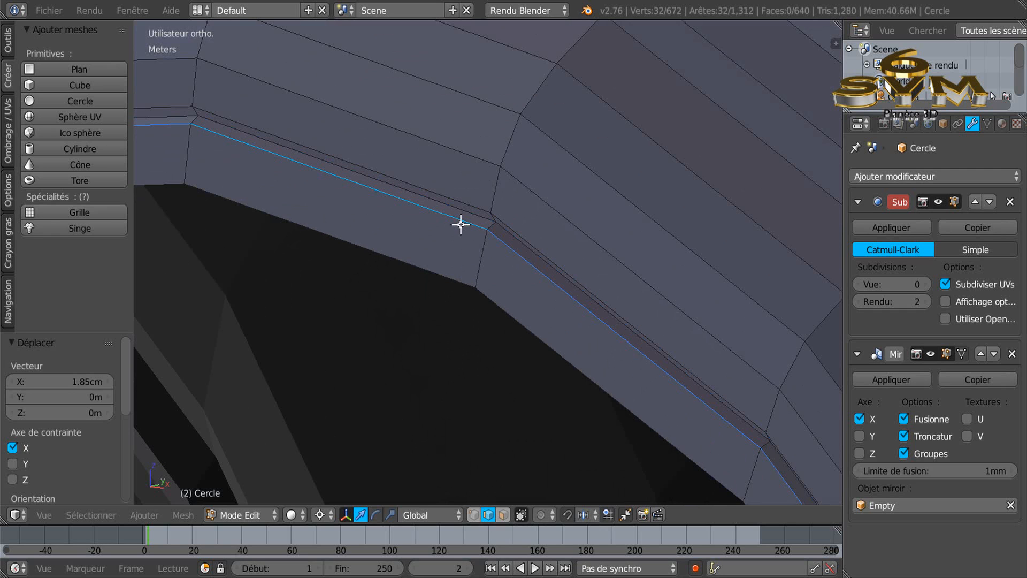
pyautogui.keyDown('alt'); pyautogui.keyDown('shift'); pyautogui.rightClick(449, 280); pyautogui.keyUp('shift'); pyautogui.keyUp('alt')
pyautogui.scroll(-3, 447, 283)
pyautogui.moveTo(482, 333); pyautogui.dragTo(494, 329, button='middle')
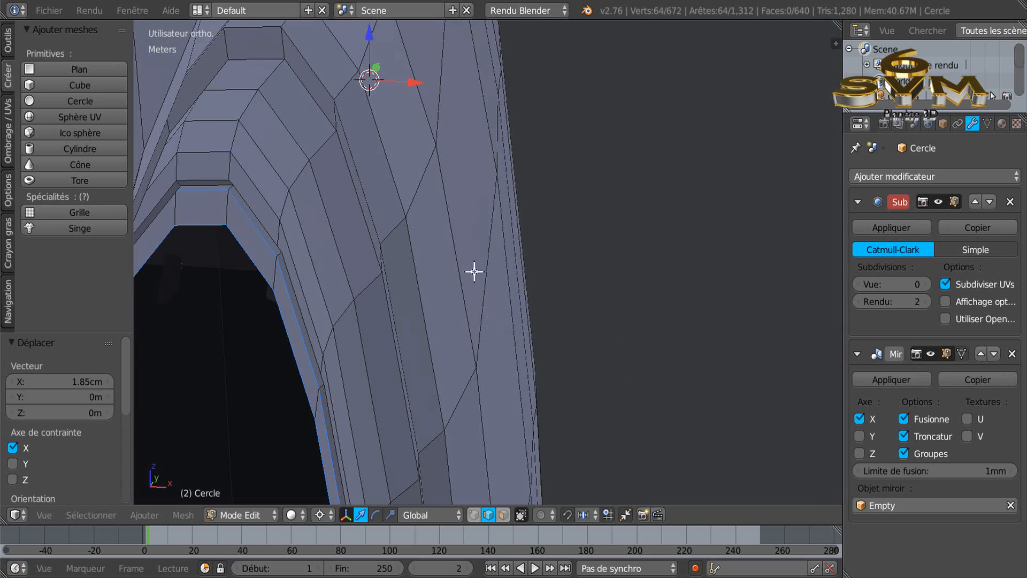
pyautogui.moveTo(416, 83); pyautogui.dragTo(419, 83)
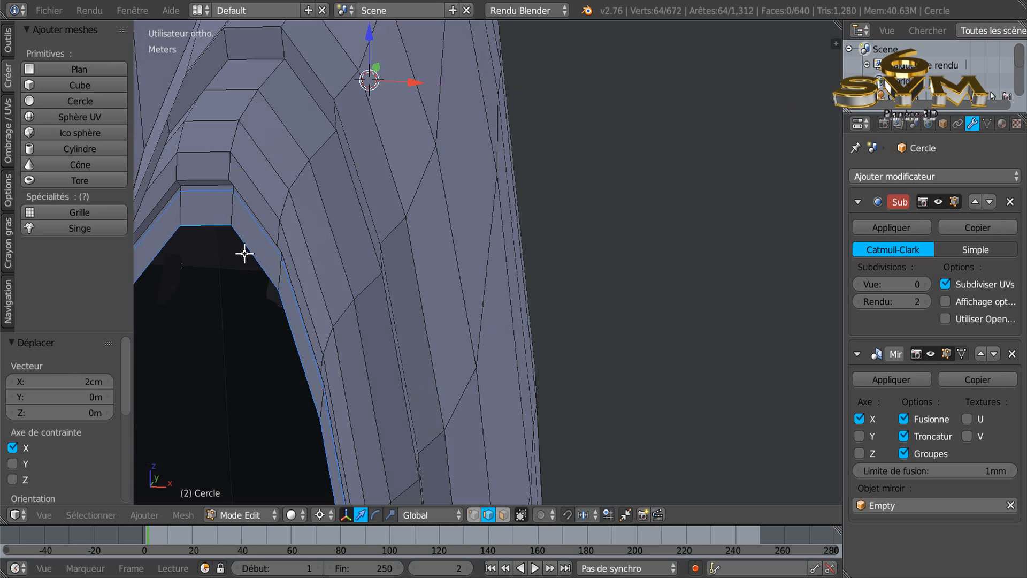
# - Extrude the inner rim border loop in place and move the new loop along X towards the tyre's interior
pyautogui.scroll(2, 291, 314)
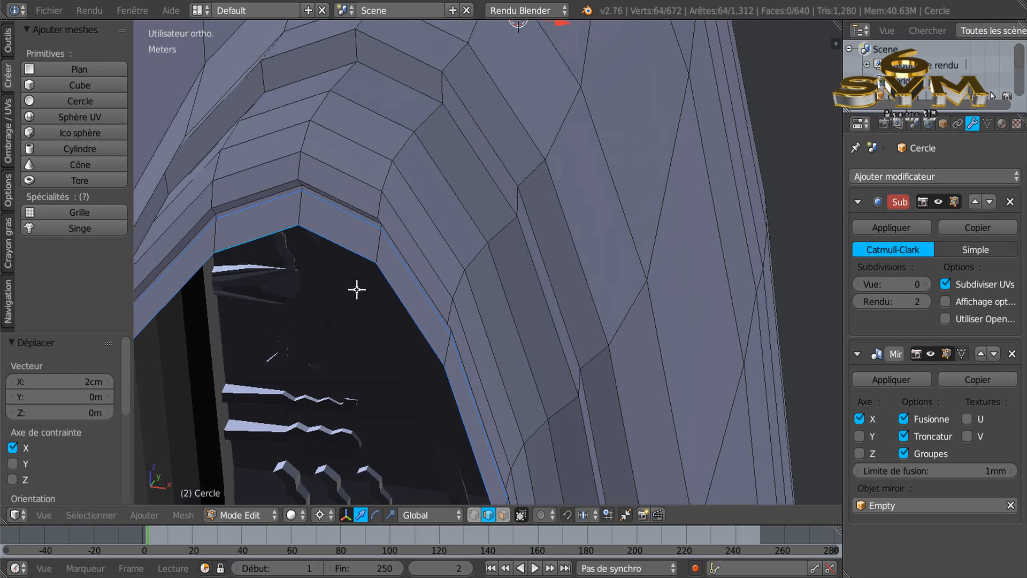
pyautogui.keyDown('alt'); pyautogui.rightClick(360, 261); pyautogui.keyUp('alt')
pyautogui.scroll(-6, 350, 307)
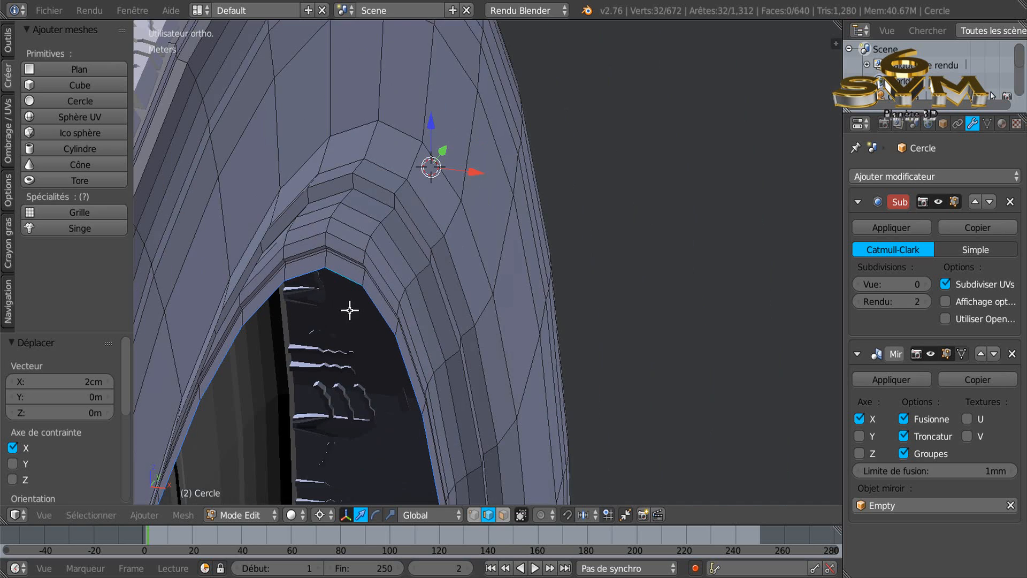
pyautogui.keyDown('shift'); pyautogui.moveTo(340, 359); pyautogui.dragTo(369, 268, button='middle'); pyautogui.keyUp('shift')
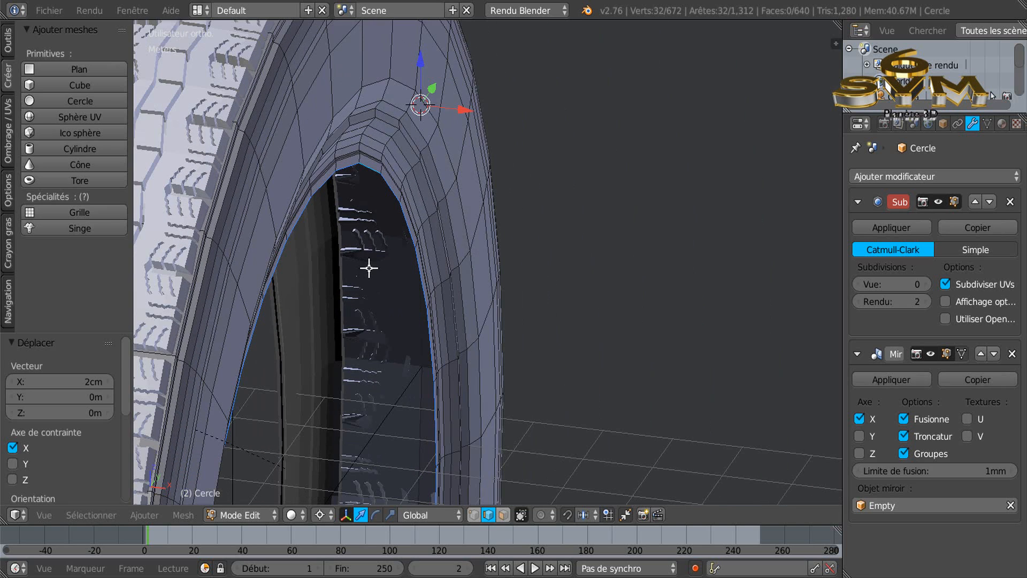
pyautogui.press('e')
pyautogui.rightClick(379, 318)
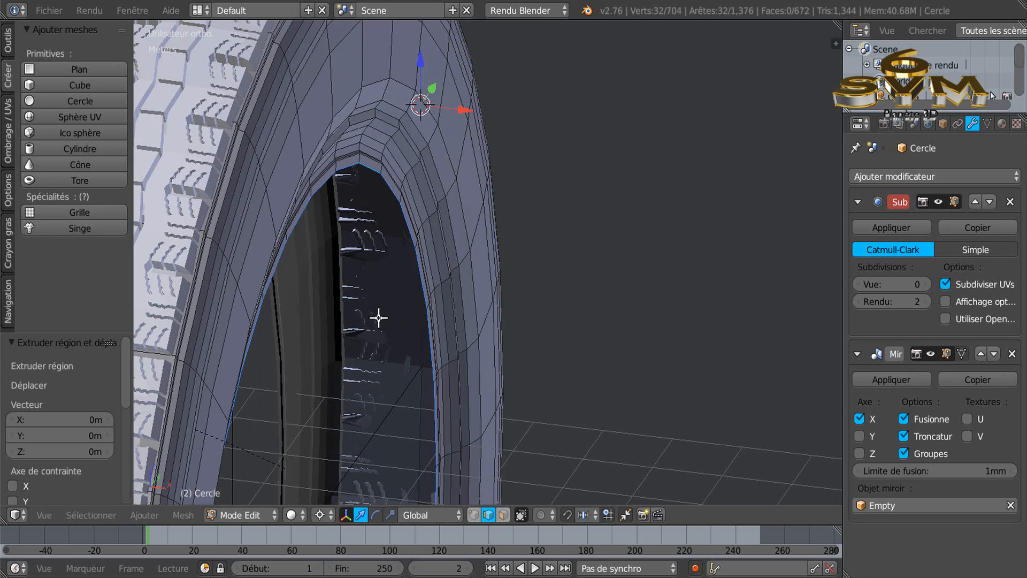
pyautogui.click(392, 307)
pyautogui.moveTo(440, 308)
pyautogui.mouseDown()
pyautogui.moveTo(424, 312)
pyautogui.moveTo(448, 316)
pyautogui.mouseUp()
# - Extrude the inner border loop again, set the pivot to Median Point, and scale the new loop by 1.099
pyautogui.scroll(-5, 427, 319)
pyautogui.scroll(2, 419, 305)
pyautogui.scroll(-2, 422, 298)
pyautogui.scroll(3, 432, 321)
pyautogui.press('e')
pyautogui.press('s')
pyautogui.press('Escape')
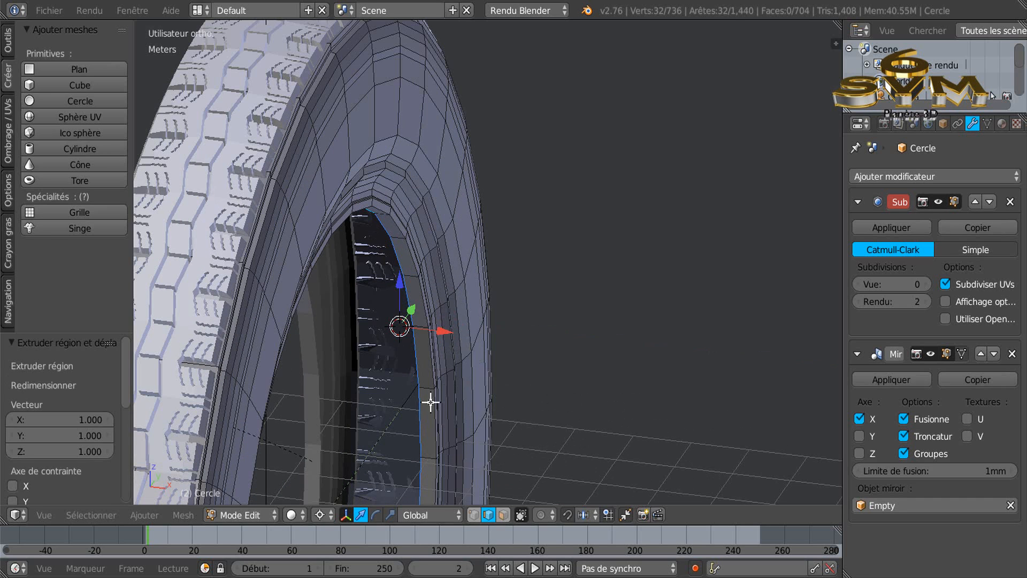
pyautogui.click(319, 515)
pyautogui.click(336, 443)
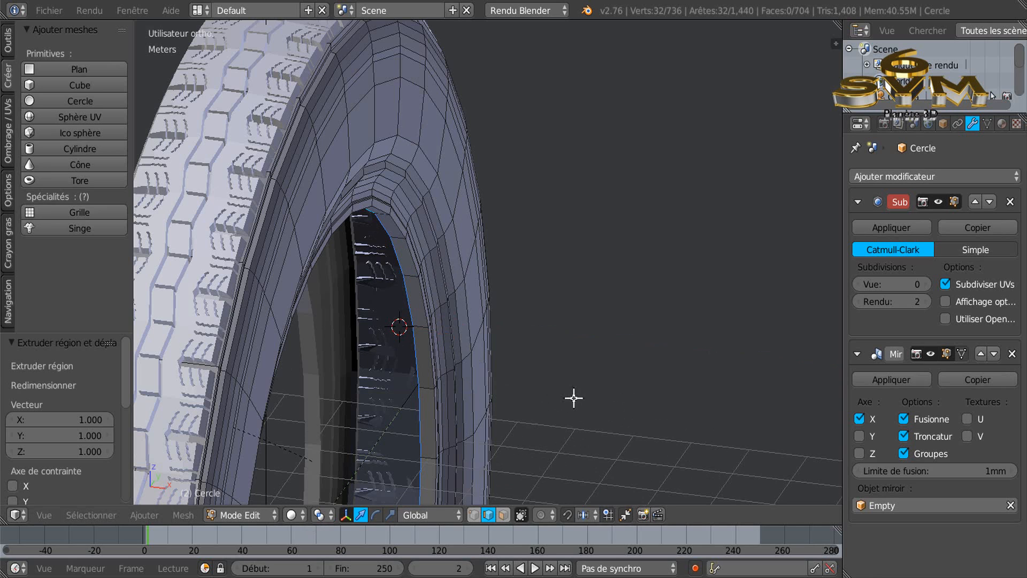
pyautogui.press('s')
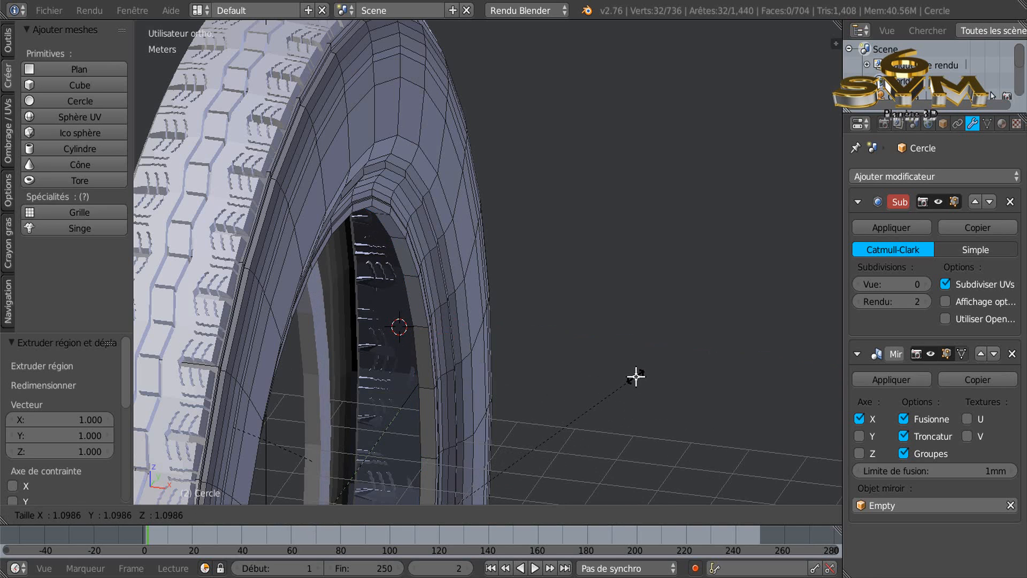
pyautogui.click(635, 373)
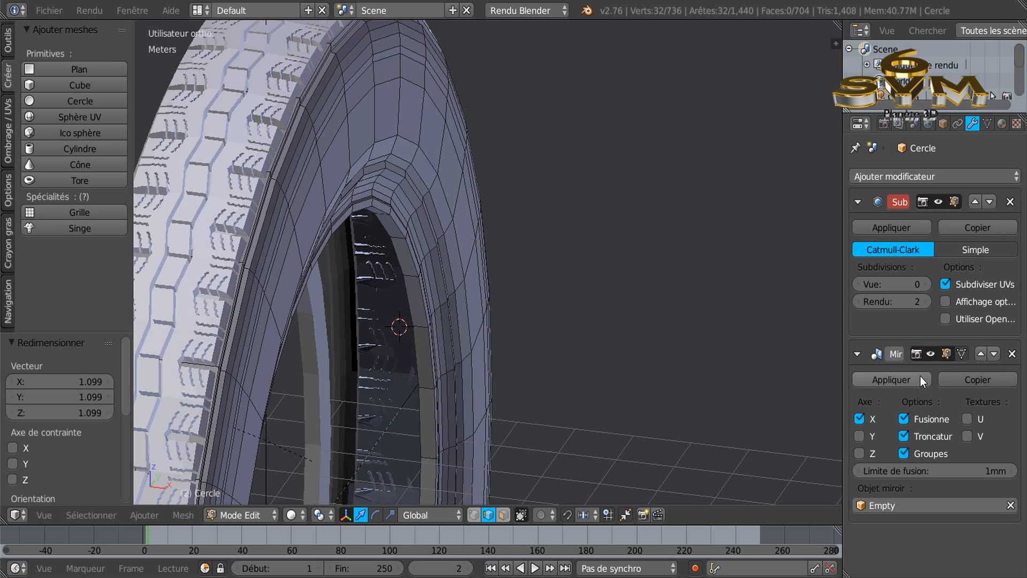
# - Set the Subdivision Surface view level to 2, examine the smoothed tyre in Object Mode, and return to Edit Mode
pyautogui.click(928, 282)
pyautogui.click(928, 281)
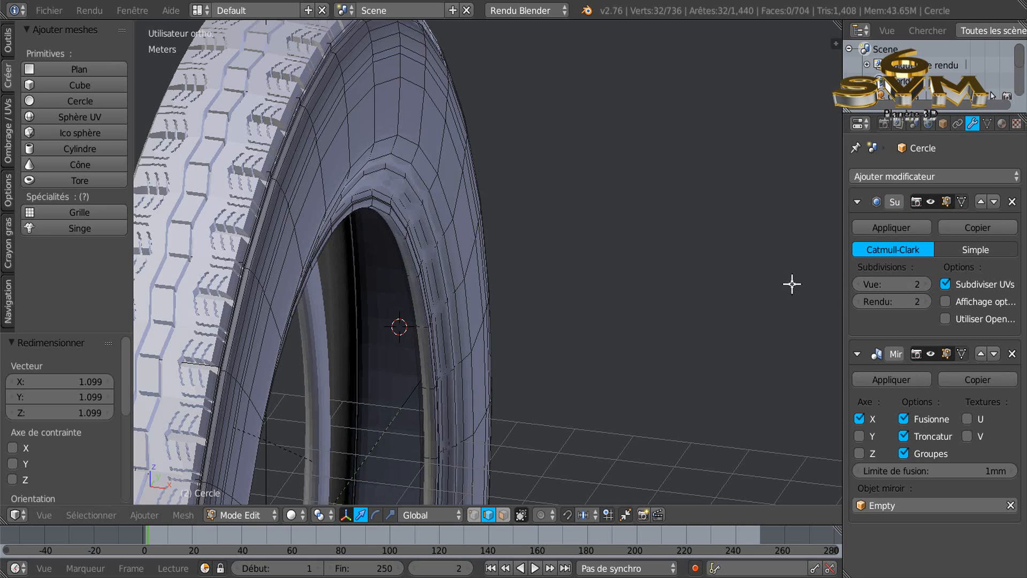
pyautogui.moveTo(800, 298); pyautogui.dragTo(741, 301, button='middle')
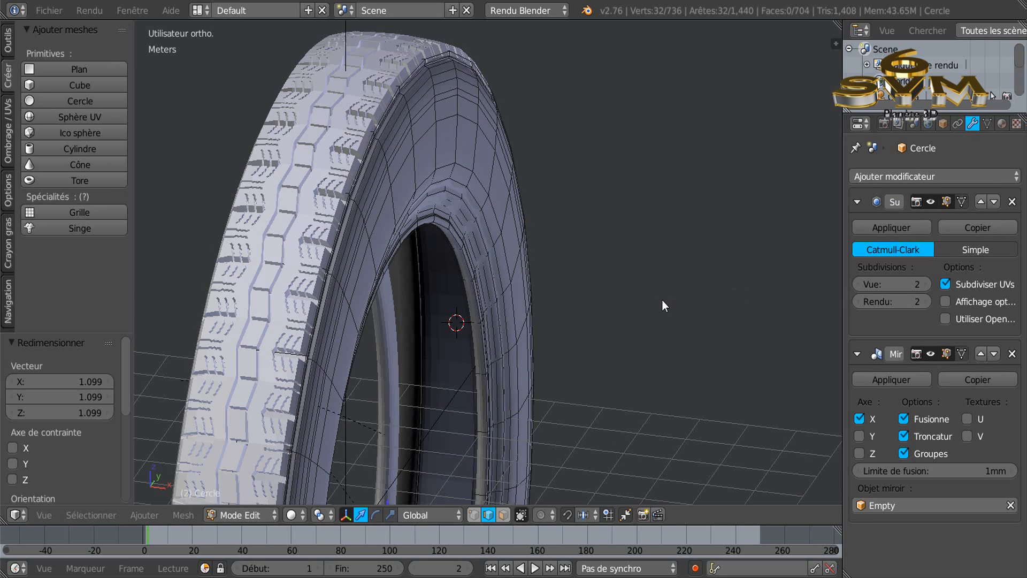
pyautogui.press('Tab')
pyautogui.moveTo(611, 316); pyautogui.dragTo(528, 299, button='middle')
pyautogui.press('Tab')
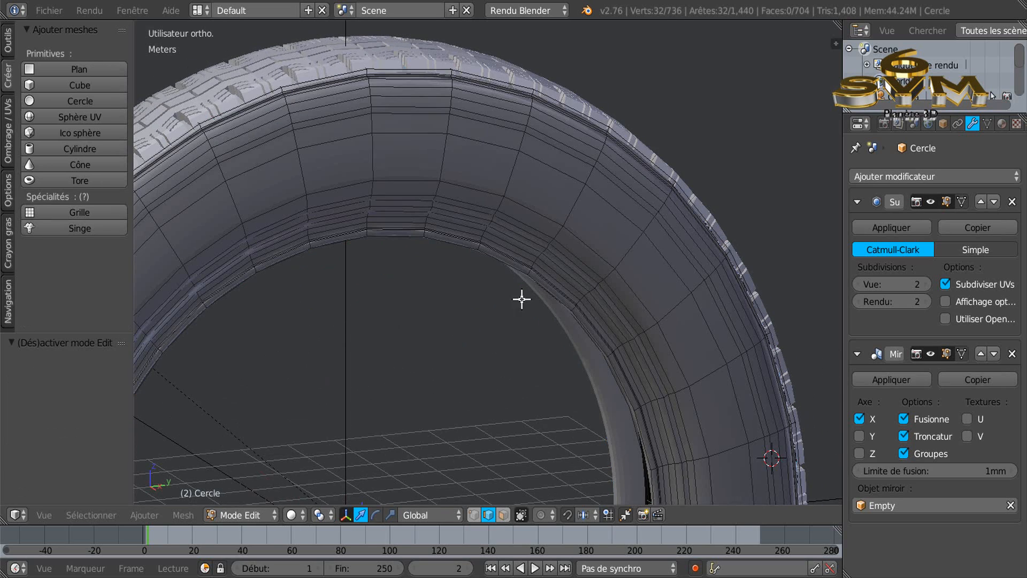
# - Compare the whole smoothed sidewall with the reference photo in the right side view using wireframe display
pyautogui.press('KP_7')
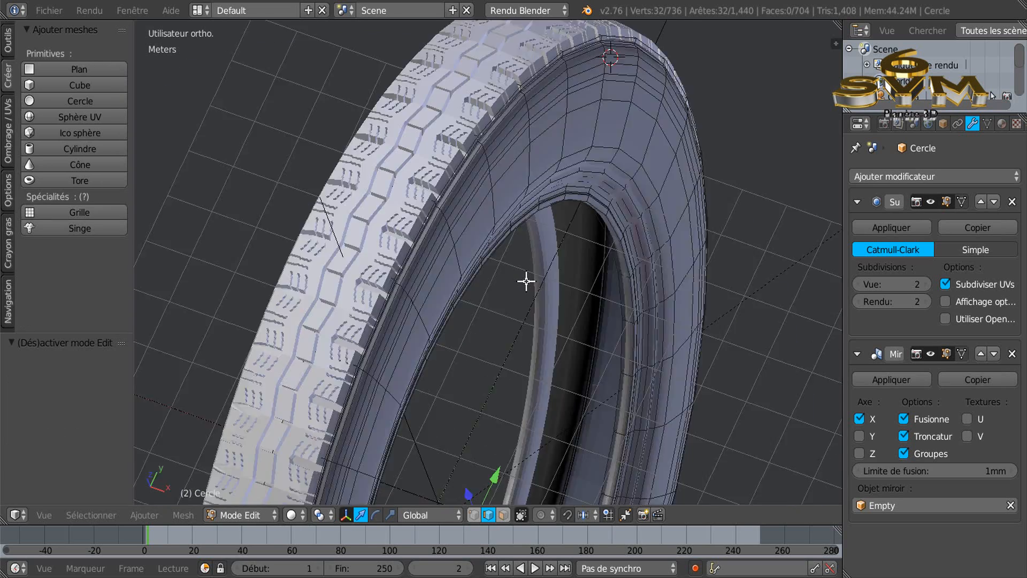
pyautogui.press('KP_6')
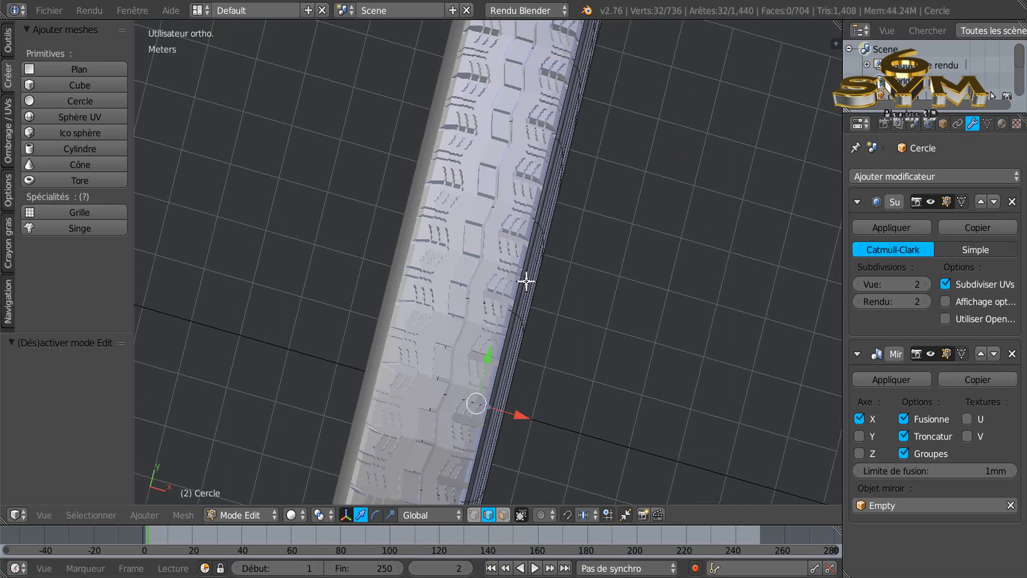
pyautogui.press('KP_3')
pyautogui.scroll(-2, 526, 281)
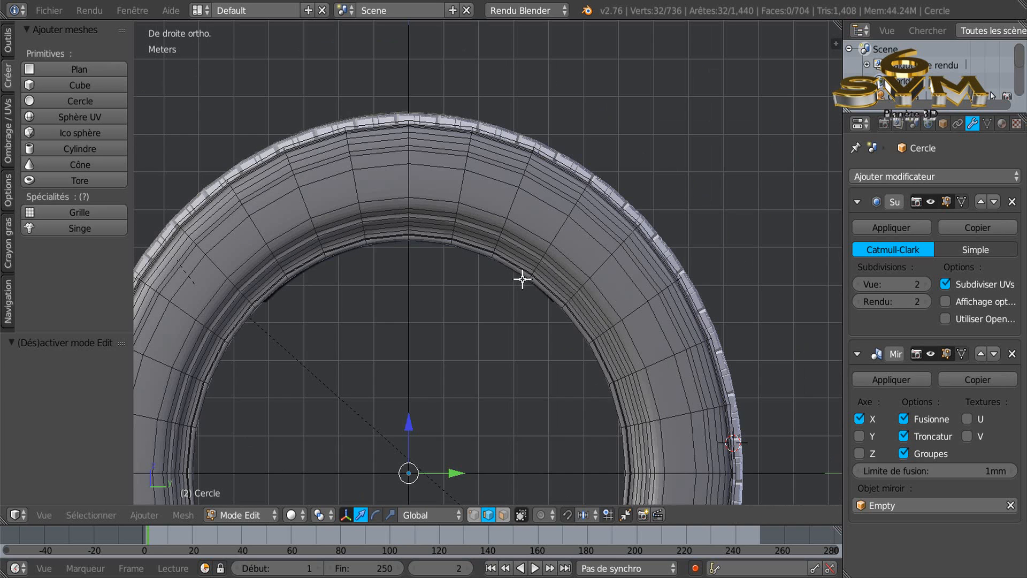
pyautogui.scroll(-2, 500, 284)
pyautogui.scroll(1, 552, 309)
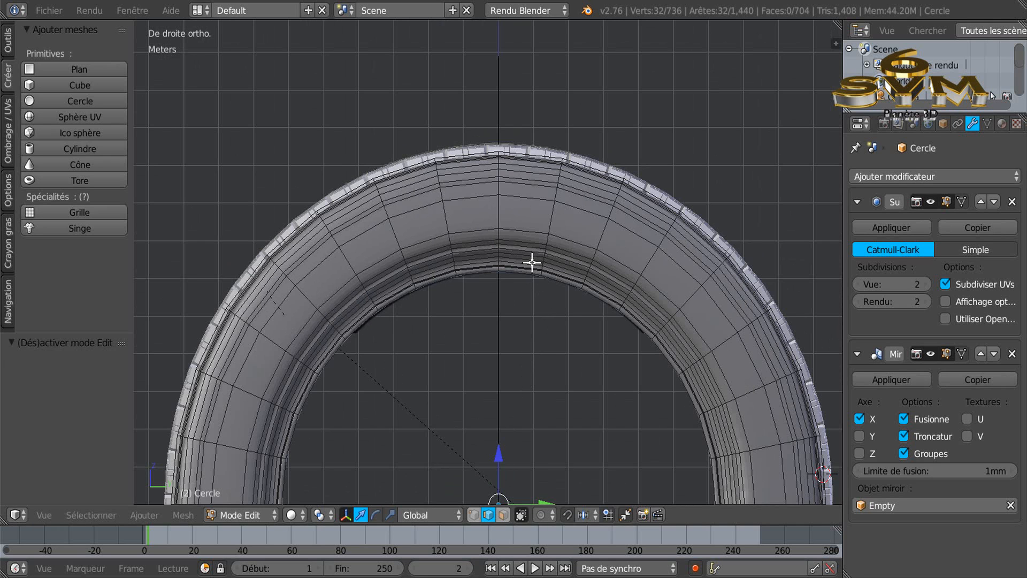
pyautogui.hotkey('alt', 'z')
pyautogui.scroll(2, 531, 262)
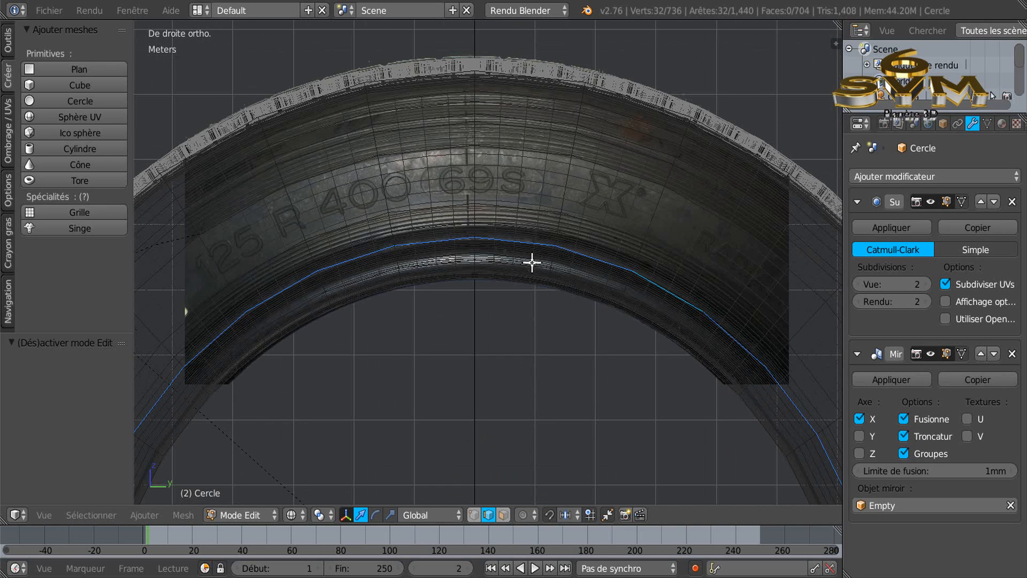
# - Cut nine evenly spaced edge loops into the sidewall band over the reference photo's upper ridges, just below the tread
pyautogui.scroll(2, 571, 355)
pyautogui.scroll(3, 499, 227)
pyautogui.scroll(3, 508, 218)
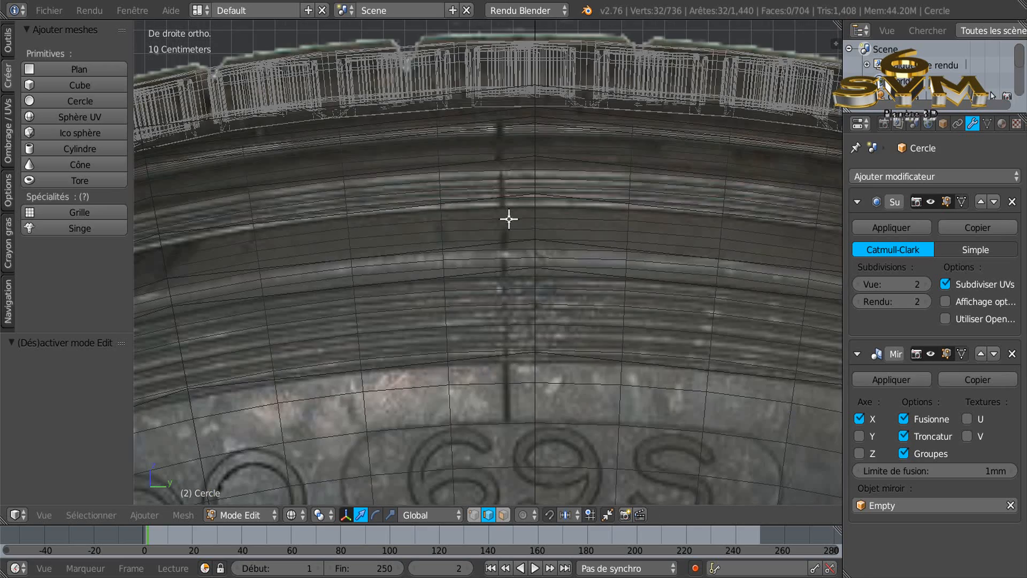
pyautogui.scroll(3, 522, 222)
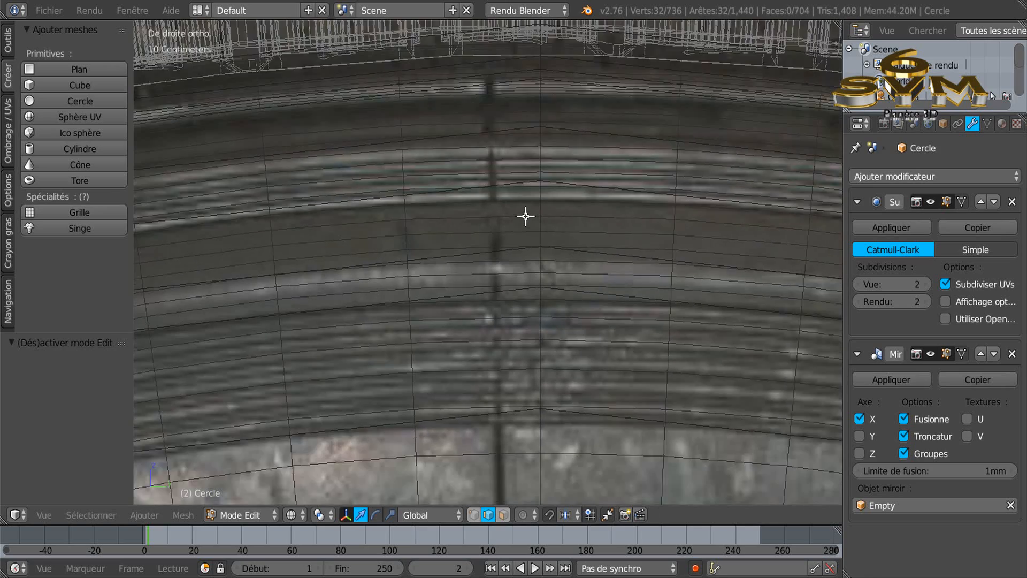
pyautogui.scroll(2, 498, 188)
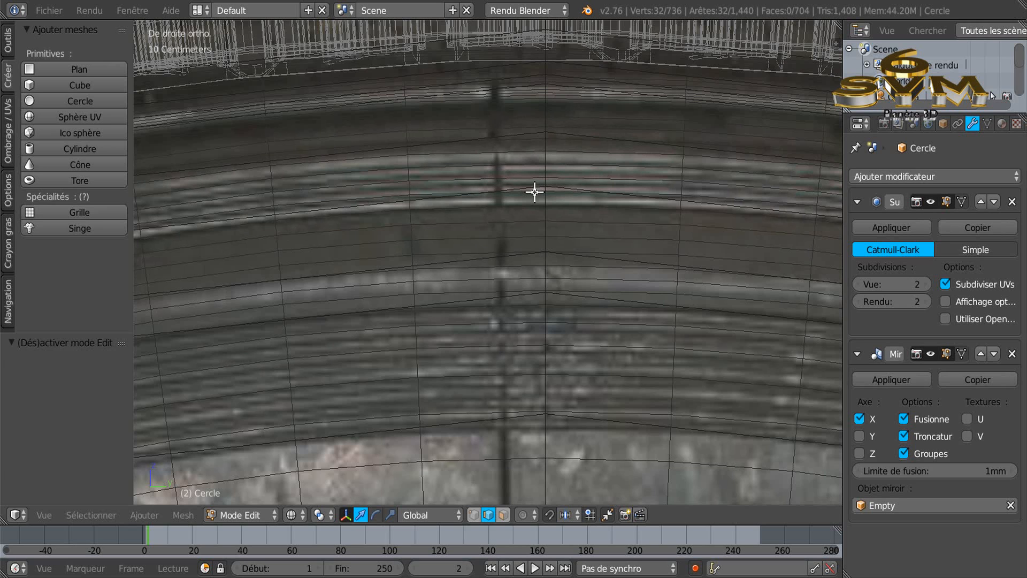
pyautogui.press('z')
pyautogui.scroll(2, 535, 171)
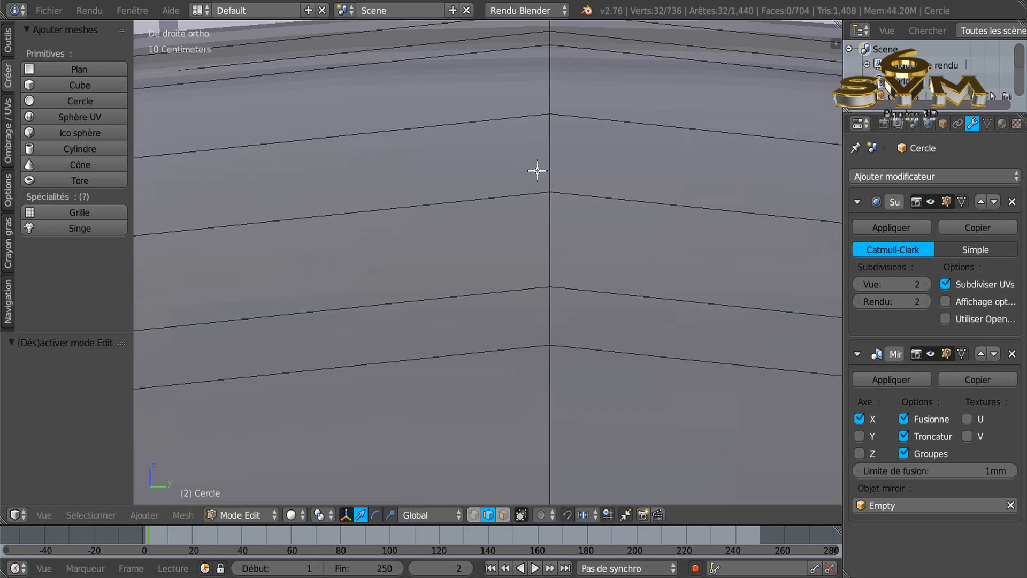
pyautogui.press('z')
pyautogui.press('z')
pyautogui.hotkey('ctrl', 'r')
pyautogui.scroll(1, 548, 162)
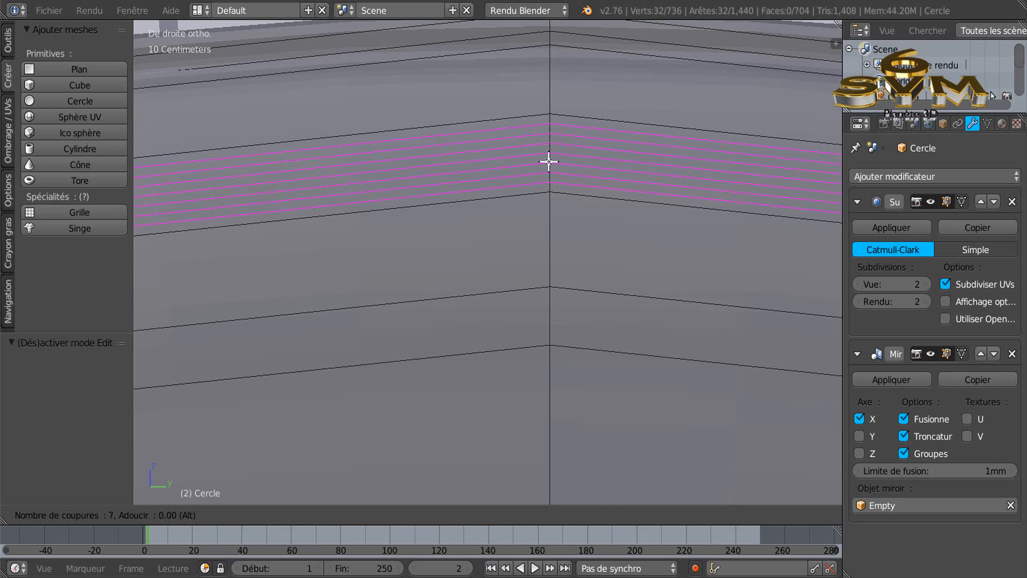
pyautogui.scroll(1, 548, 161)
pyautogui.click(548, 162)
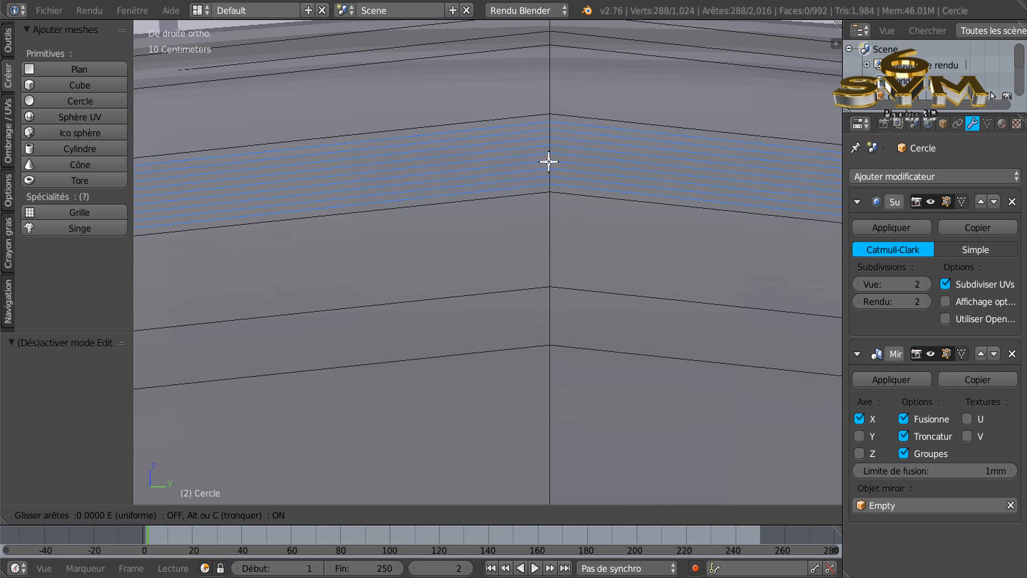
pyautogui.rightClick(548, 161)
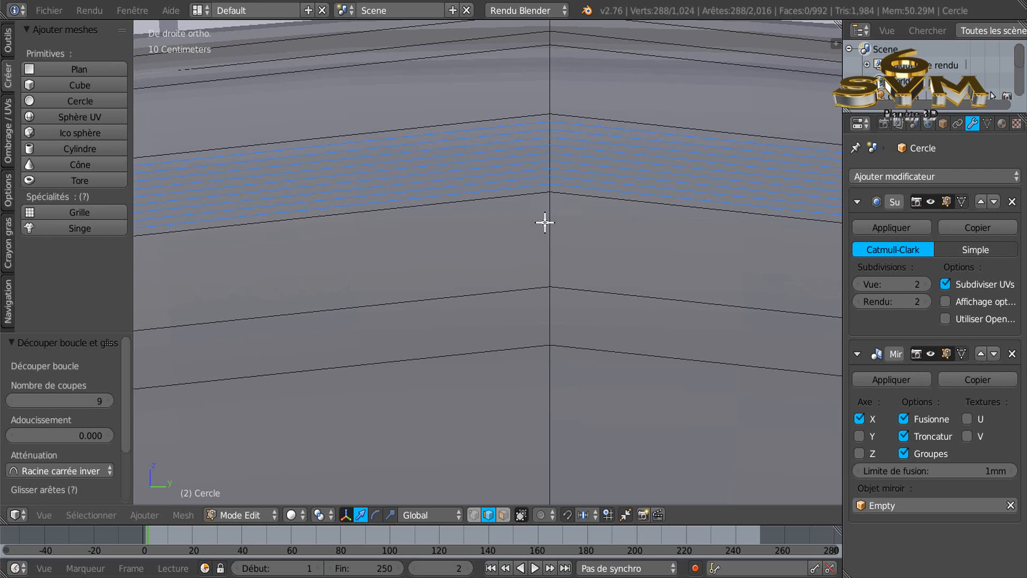
# - Clear the selection and select every other one of the nine new edge loops, five loops in total
pyautogui.press('a')
pyautogui.press('a')
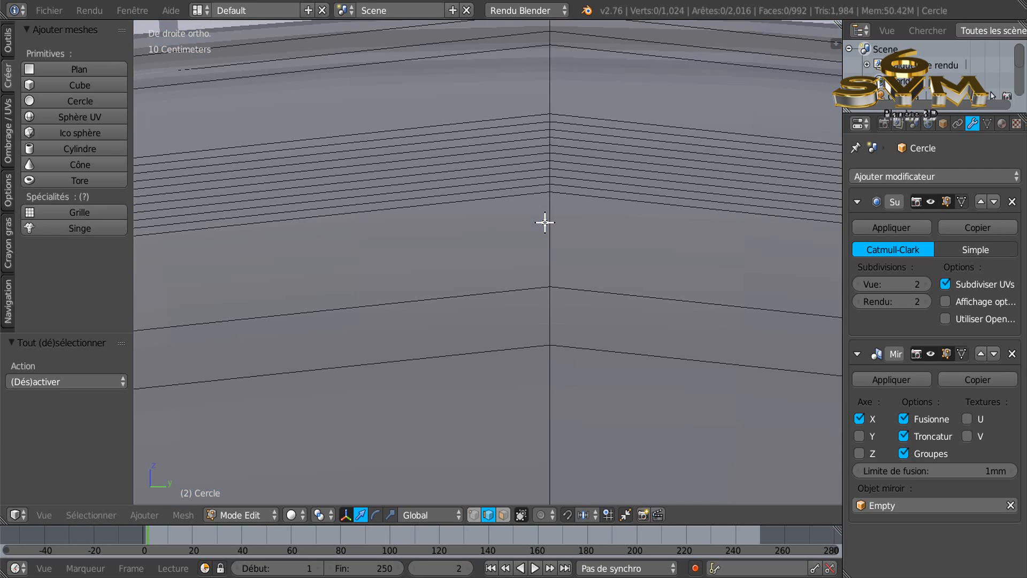
pyautogui.scroll(1, 544, 223)
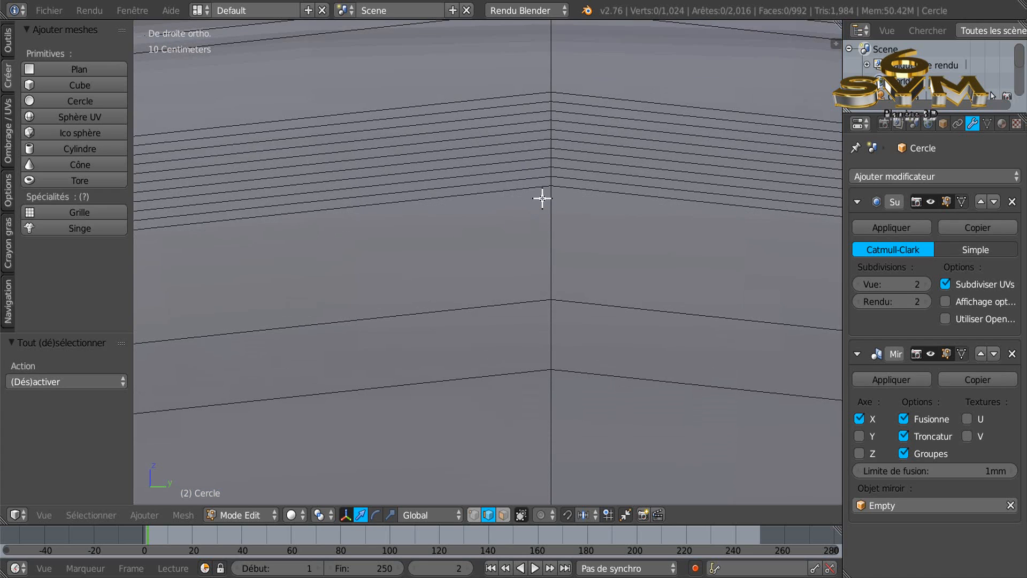
pyautogui.keyDown('alt'); pyautogui.rightClick(539, 177); pyautogui.keyUp('alt')
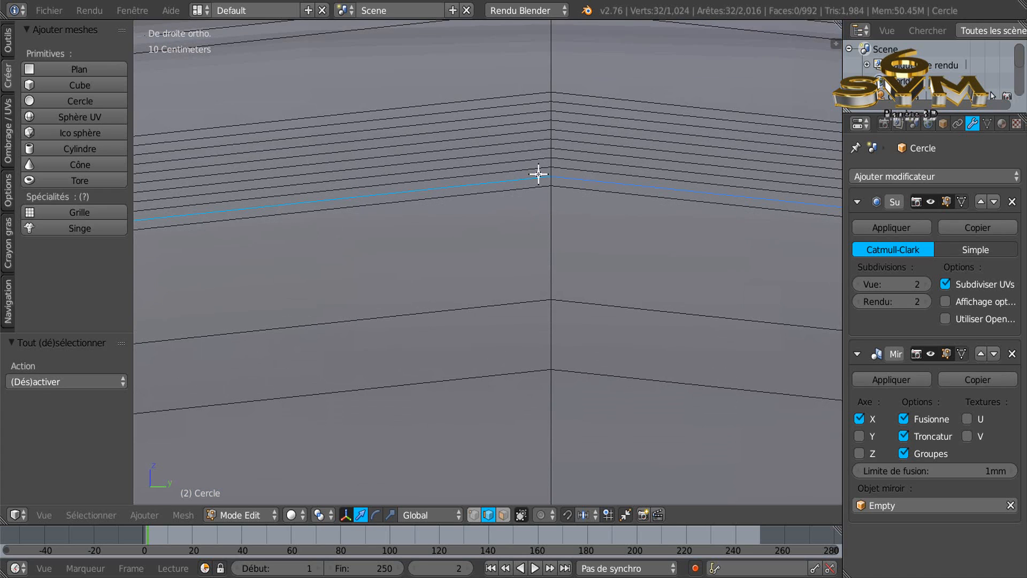
pyautogui.keyDown('alt'); pyautogui.keyDown('shift'); pyautogui.rightClick(538, 160); pyautogui.keyUp('shift'); pyautogui.keyUp('alt')
pyautogui.keyDown('alt'); pyautogui.keyDown('shift'); pyautogui.rightClick(538, 140); pyautogui.keyUp('shift'); pyautogui.keyUp('alt')
pyautogui.keyDown('alt'); pyautogui.keyDown('shift'); pyautogui.rightClick(539, 120); pyautogui.keyUp('shift'); pyautogui.keyUp('alt')
pyautogui.keyDown('alt'); pyautogui.keyDown('shift'); pyautogui.rightClick(539, 104); pyautogui.keyUp('shift'); pyautogui.keyUp('alt')
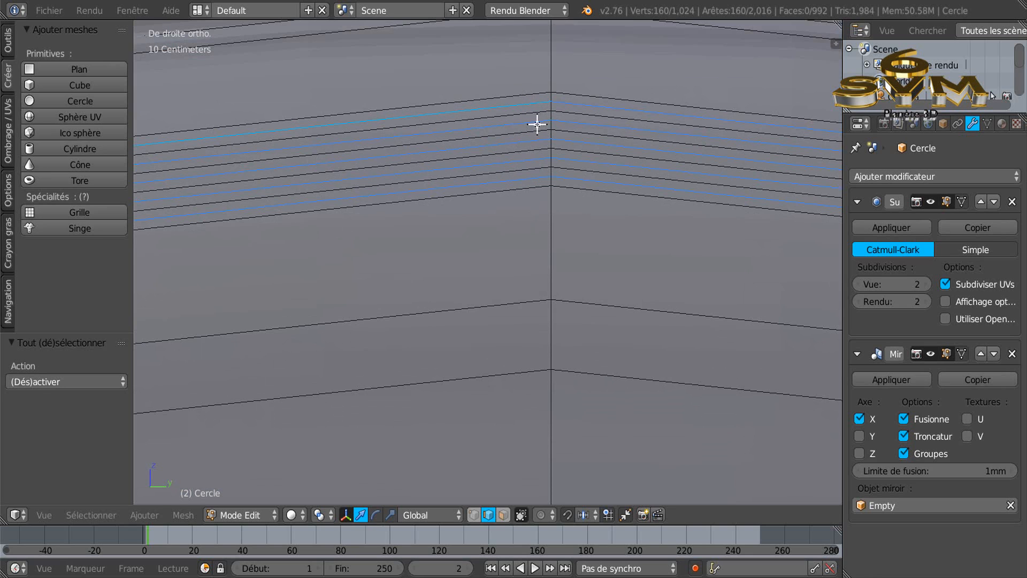
# - Set the pivot to 3D Cursor, move the five selected loops outward along X, and examine the smoothed ridges in Object Mode
pyautogui.scroll(-3, 505, 155)
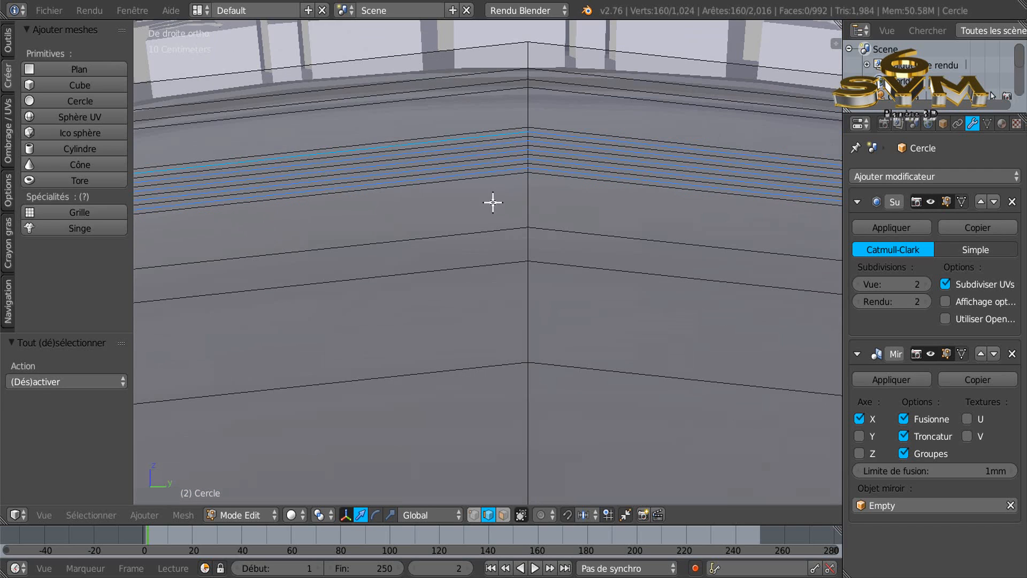
pyautogui.scroll(-2, 493, 196)
pyautogui.moveTo(456, 277); pyautogui.dragTo(568, 316, button='middle')
pyautogui.click(544, 306)
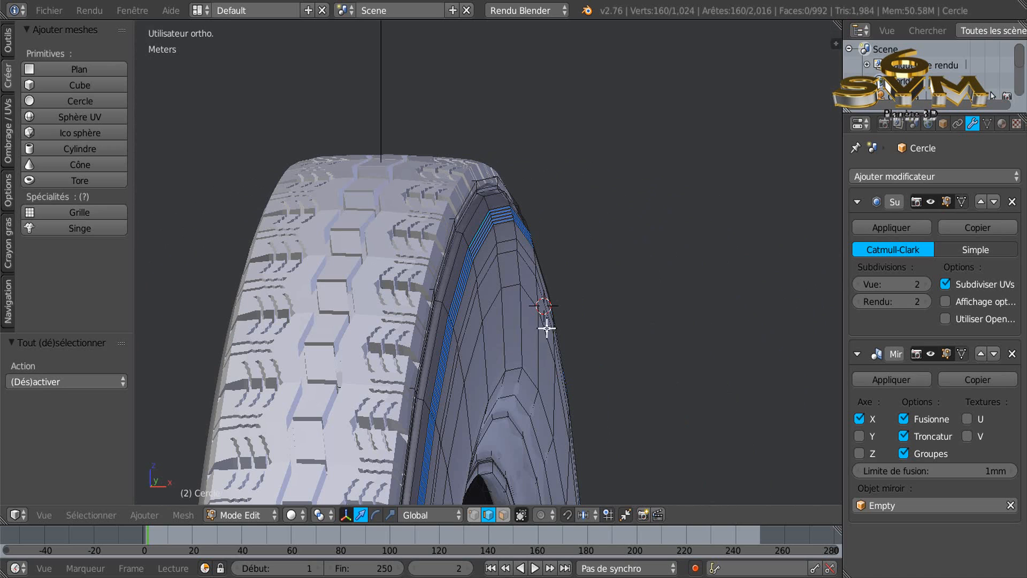
pyautogui.click(323, 514)
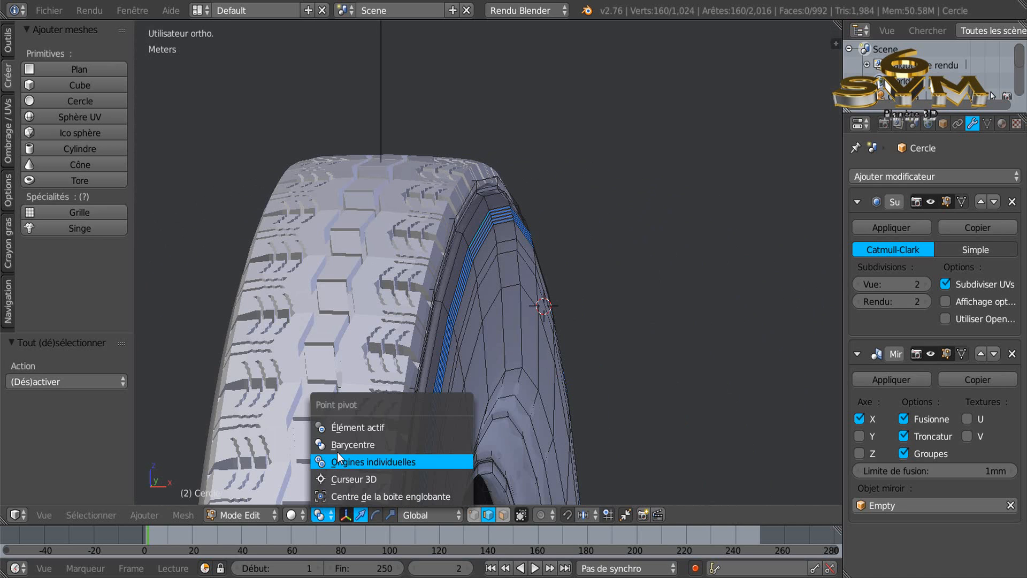
pyautogui.click(339, 479)
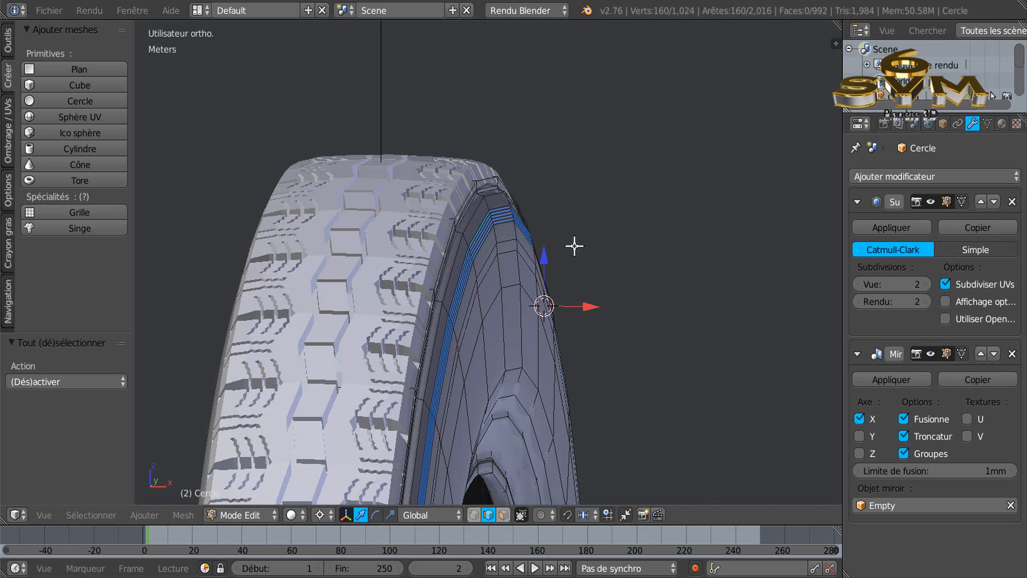
pyautogui.moveTo(590, 306); pyautogui.dragTo(605, 305)
pyautogui.press('Tab')
pyautogui.moveTo(607, 285); pyautogui.dragTo(536, 282, button='middle')
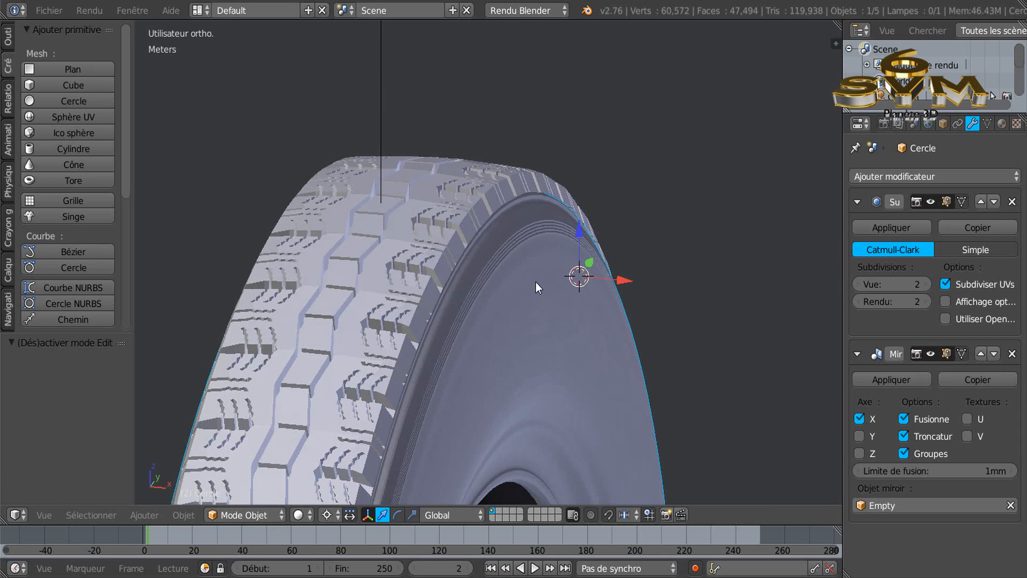
pyautogui.scroll(3, 535, 281)
pyautogui.scroll(-5, 673, 329)
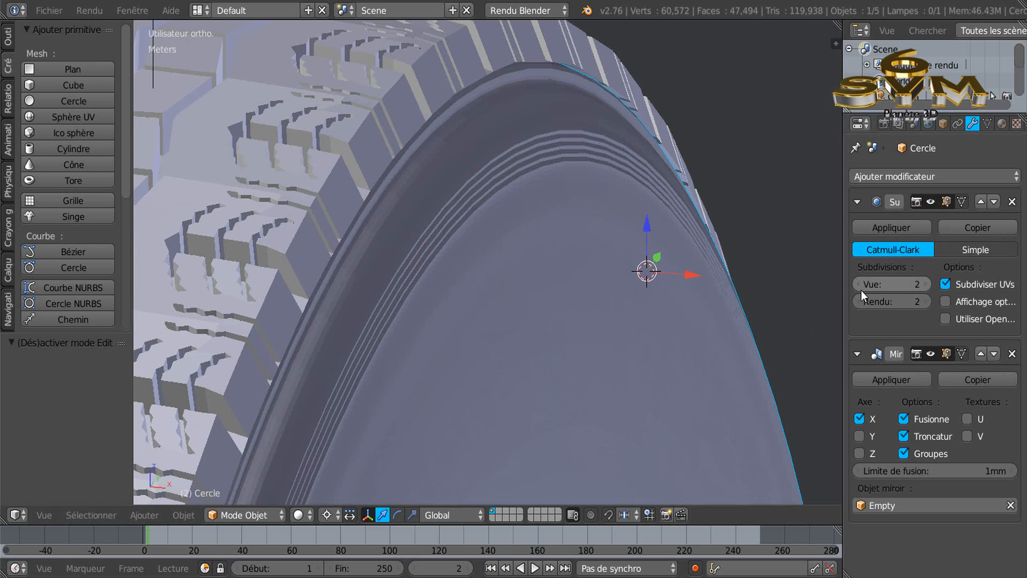
# - Compare the sidewall with the reference photo in the right side view and cut nine edge loops into the second ridged band
pyautogui.press('Tab')
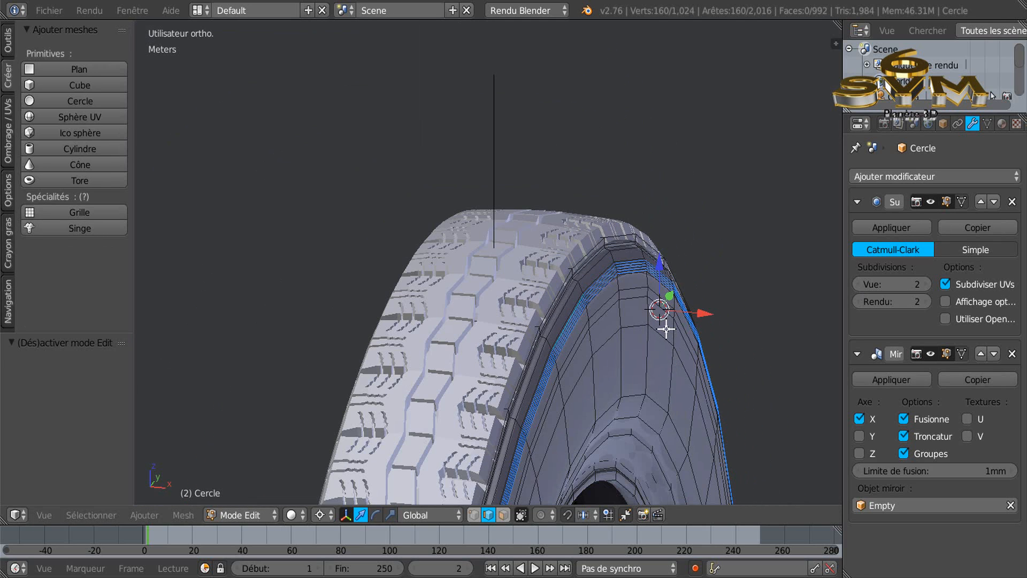
pyautogui.press('KP_3')
pyautogui.keyDown('shift'); pyautogui.moveTo(385, 327); pyautogui.dragTo(649, 322, button='middle'); pyautogui.keyUp('shift')
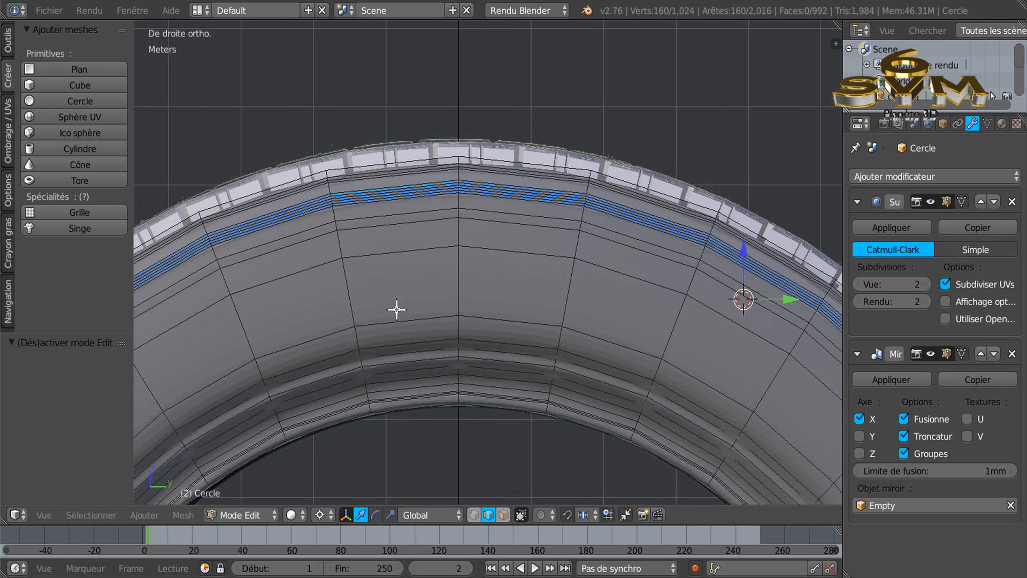
pyautogui.hotkey('alt', 'z')
pyautogui.scroll(3, 426, 319)
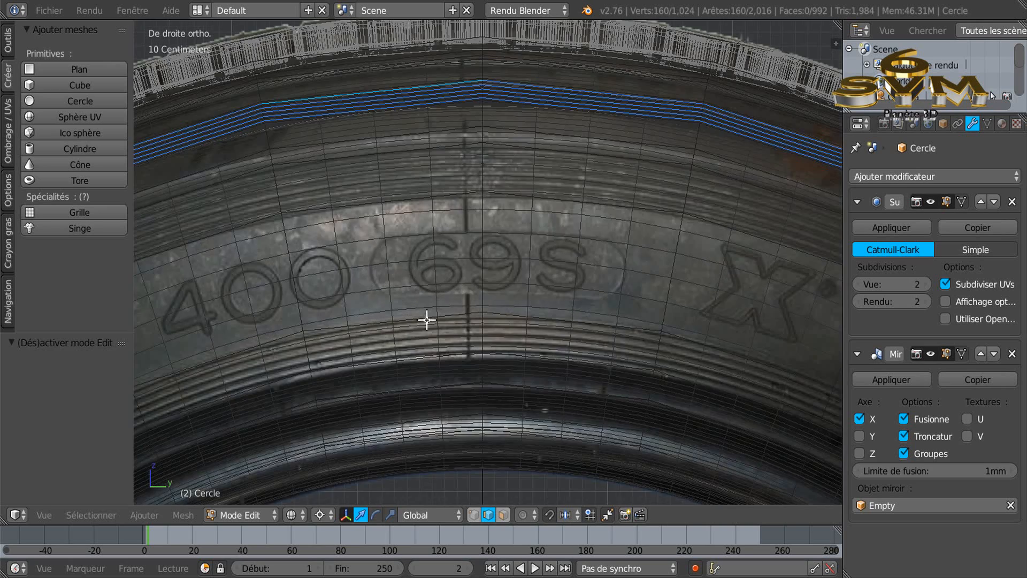
pyautogui.hotkey('alt', 'z')
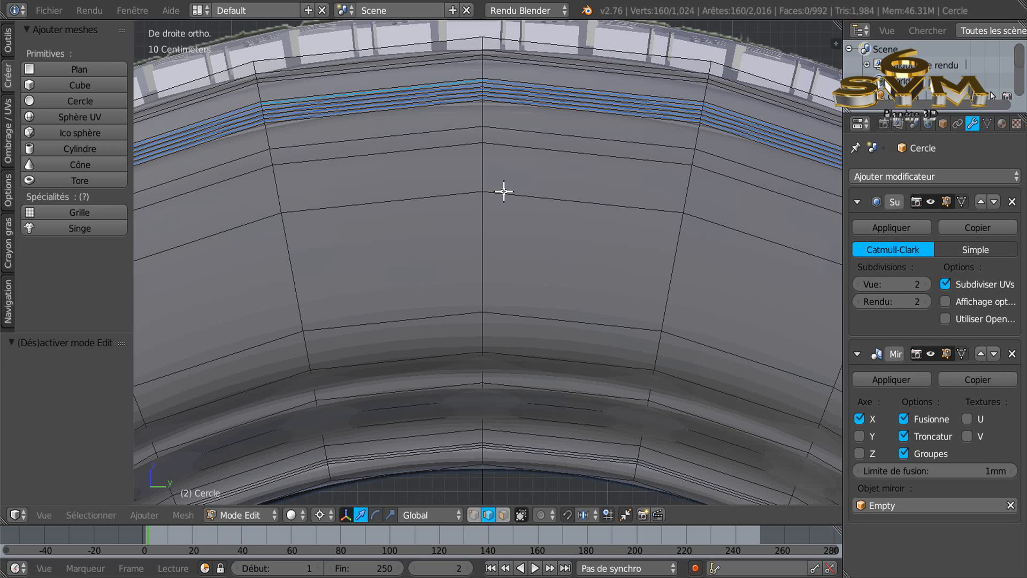
pyautogui.hotkey('alt', 'z')
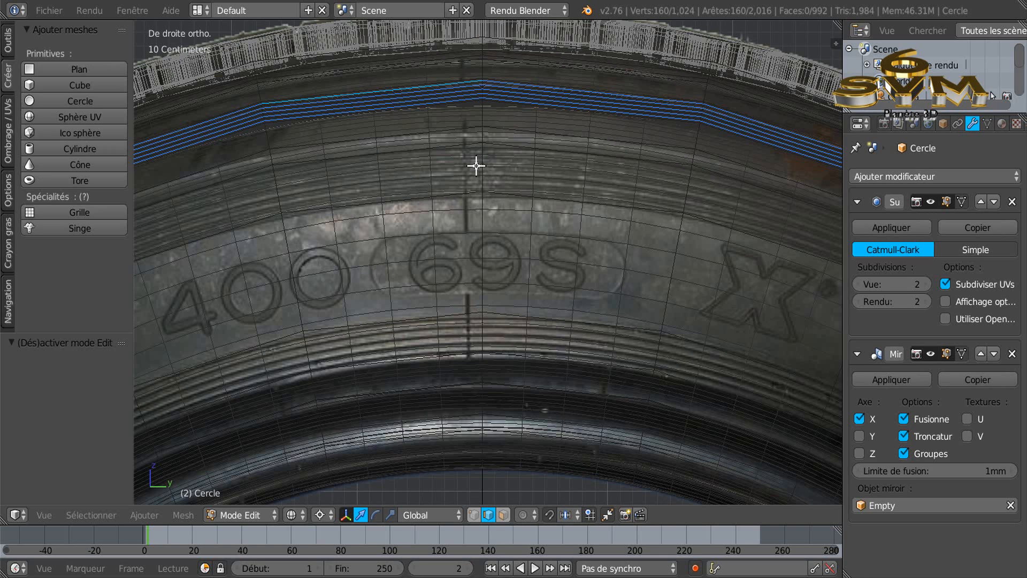
pyautogui.hotkey('alt', 'z')
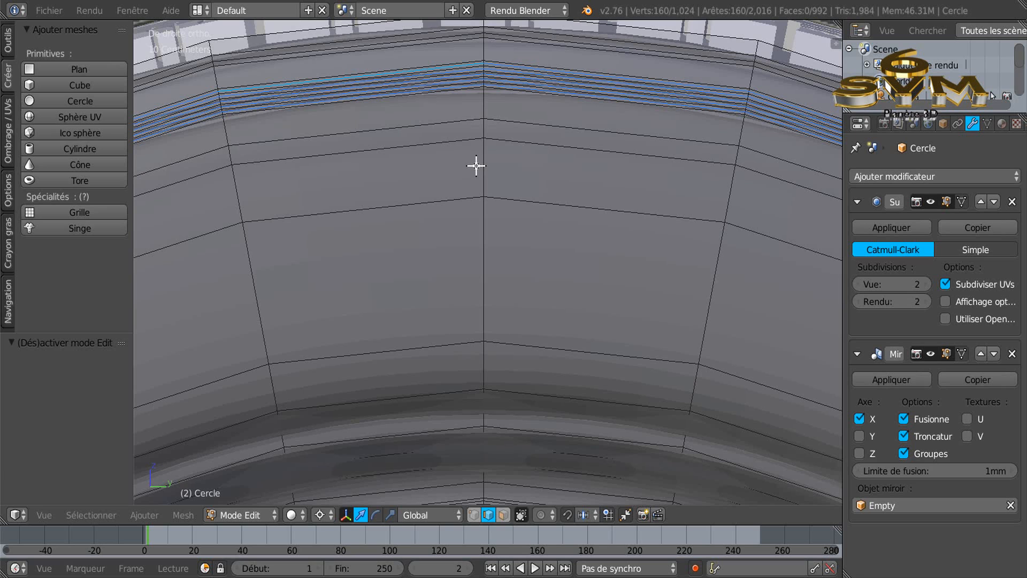
pyautogui.hotkey('ctrl', 'r')
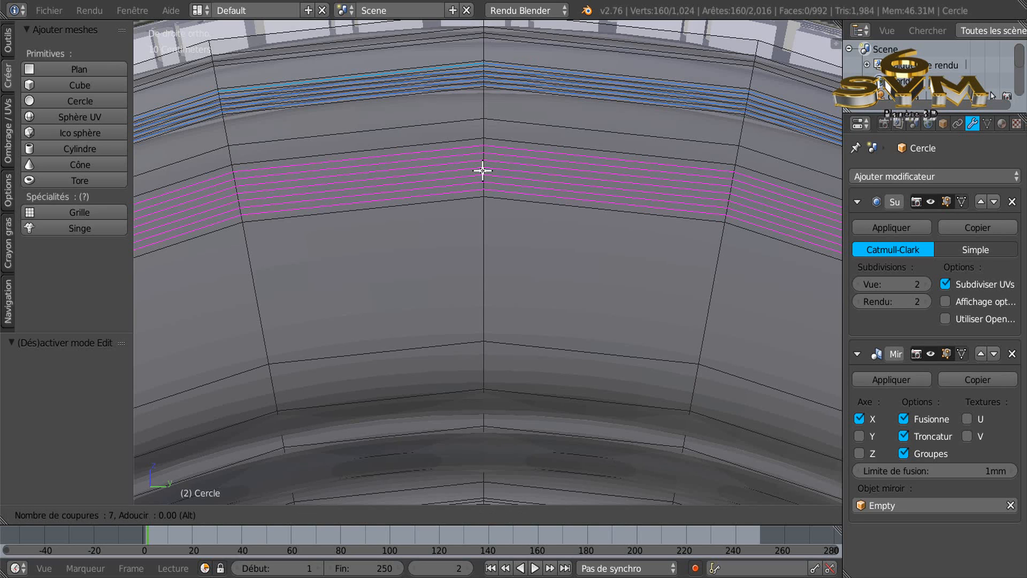
pyautogui.click(483, 171)
pyautogui.rightClick(483, 170)
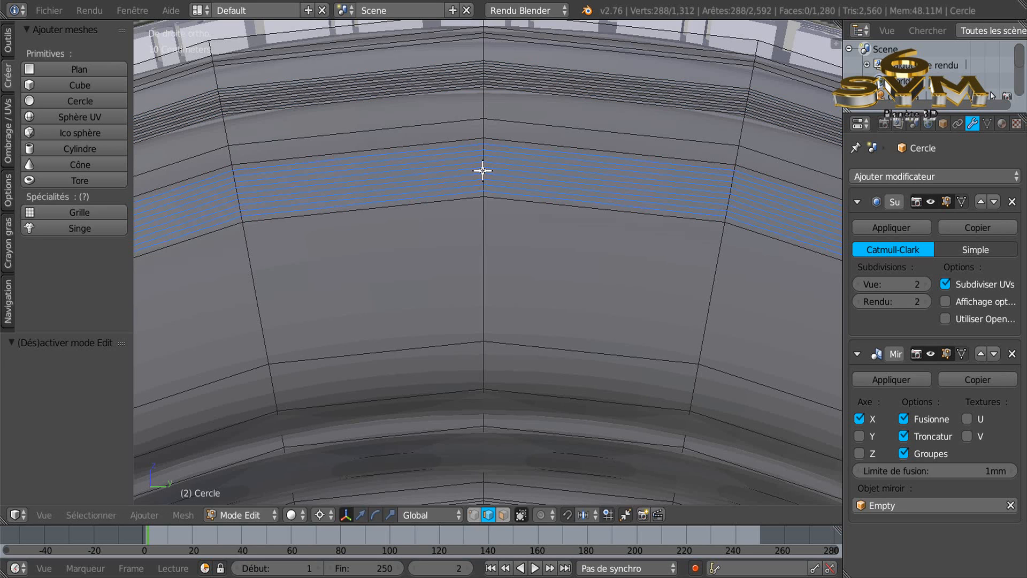
# - Select five alternating edge loops among the nine cut into the second ridged band, starting with its innermost new loop
pyautogui.scroll(3, 491, 227)
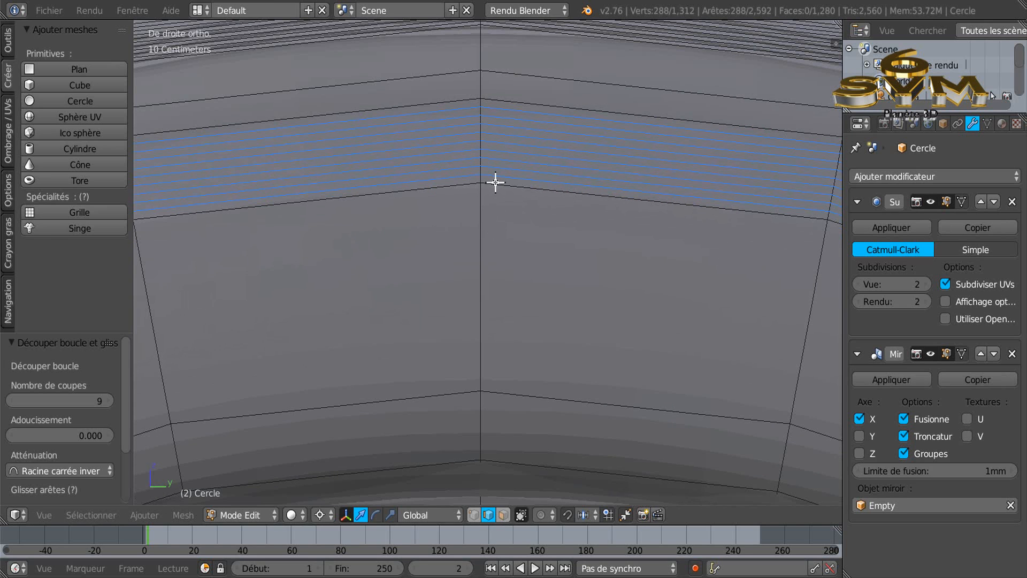
pyautogui.keyDown('alt'); pyautogui.rightClick(499, 173); pyautogui.keyUp('alt')
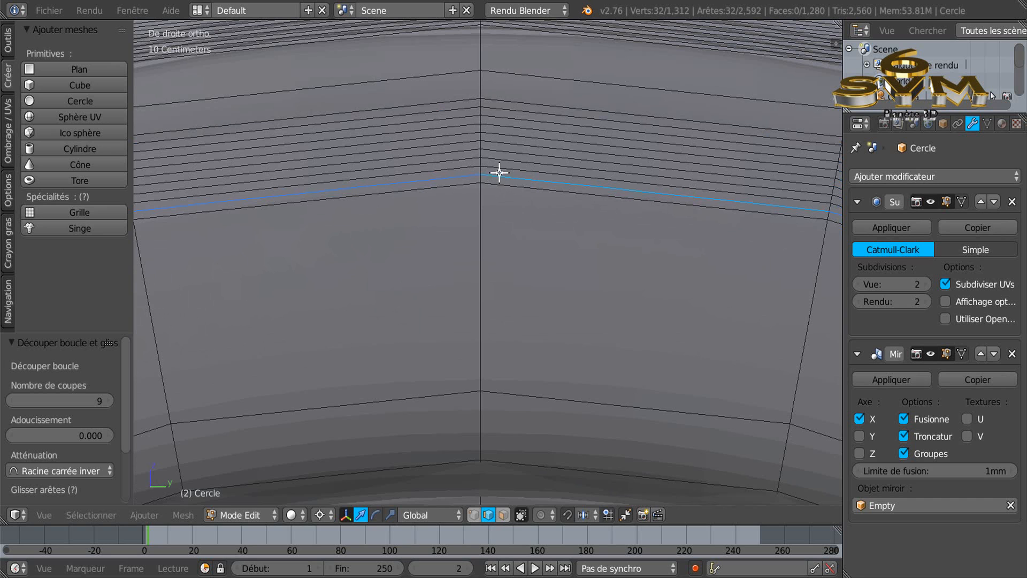
pyautogui.keyDown('alt'); pyautogui.keyDown('shift'); pyautogui.rightClick(500, 161); pyautogui.keyUp('shift'); pyautogui.keyUp('alt')
pyautogui.keyDown('alt'); pyautogui.keyDown('shift'); pyautogui.rightClick(505, 144); pyautogui.keyUp('shift'); pyautogui.keyUp('alt')
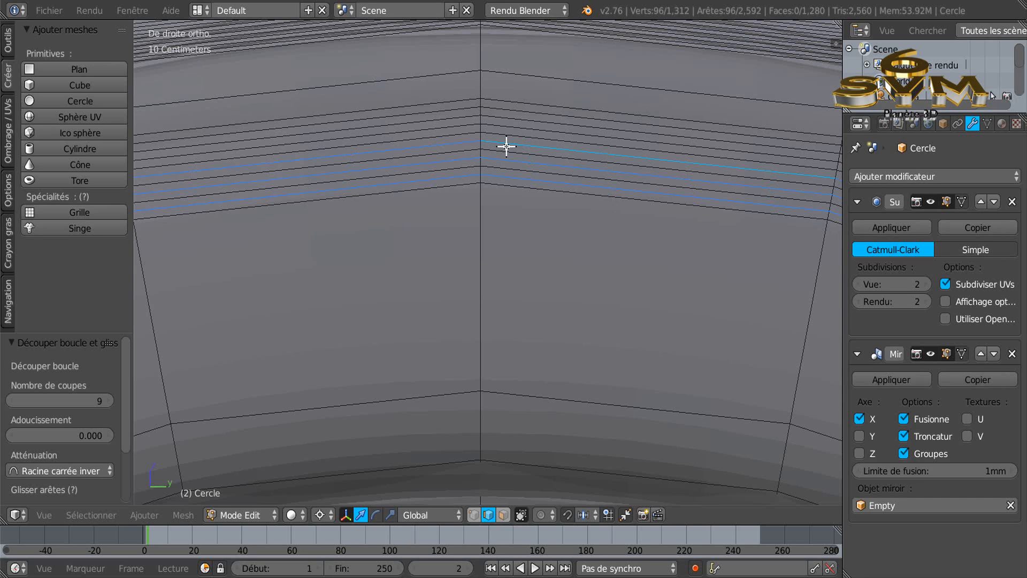
pyautogui.keyDown('alt'); pyautogui.keyDown('shift'); pyautogui.rightClick(512, 126); pyautogui.keyUp('shift'); pyautogui.keyUp('alt')
pyautogui.keyDown('alt'); pyautogui.keyDown('shift'); pyautogui.rightClick(512, 112); pyautogui.keyUp('shift'); pyautogui.keyUp('alt')
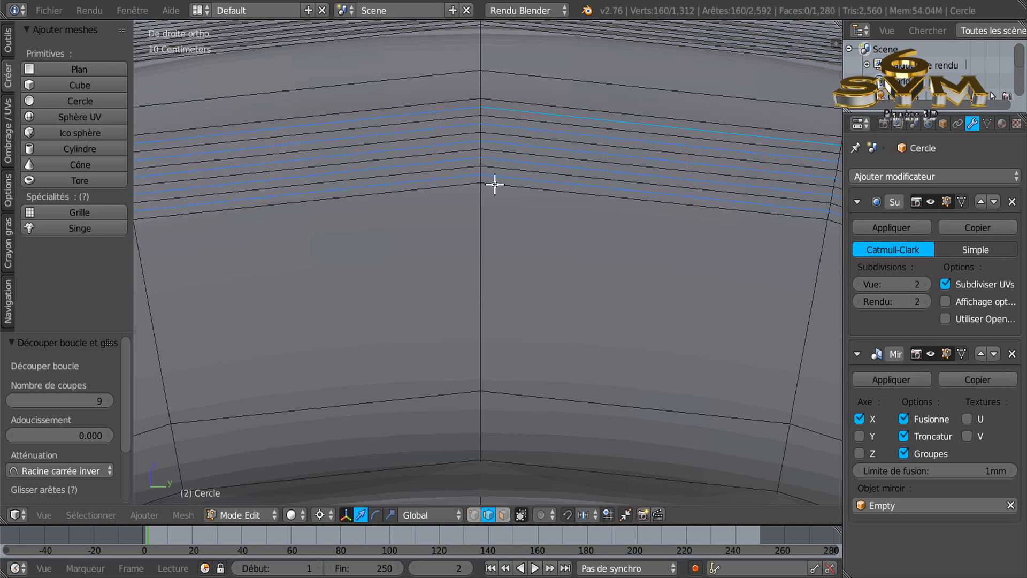
# - Move the second band's five selected loops outward about 2.2 cm along X and check the smoothed sidewall in the right side view
pyautogui.scroll(-6, 481, 204)
pyautogui.moveTo(438, 281); pyautogui.dragTo(575, 294, button='middle')
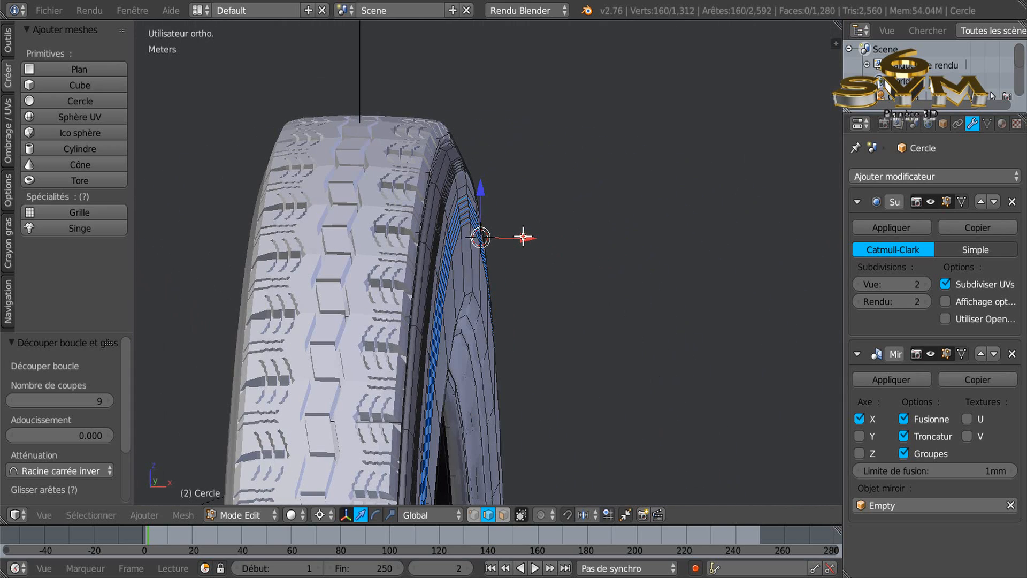
pyautogui.moveTo(523, 237); pyautogui.dragTo(539, 234)
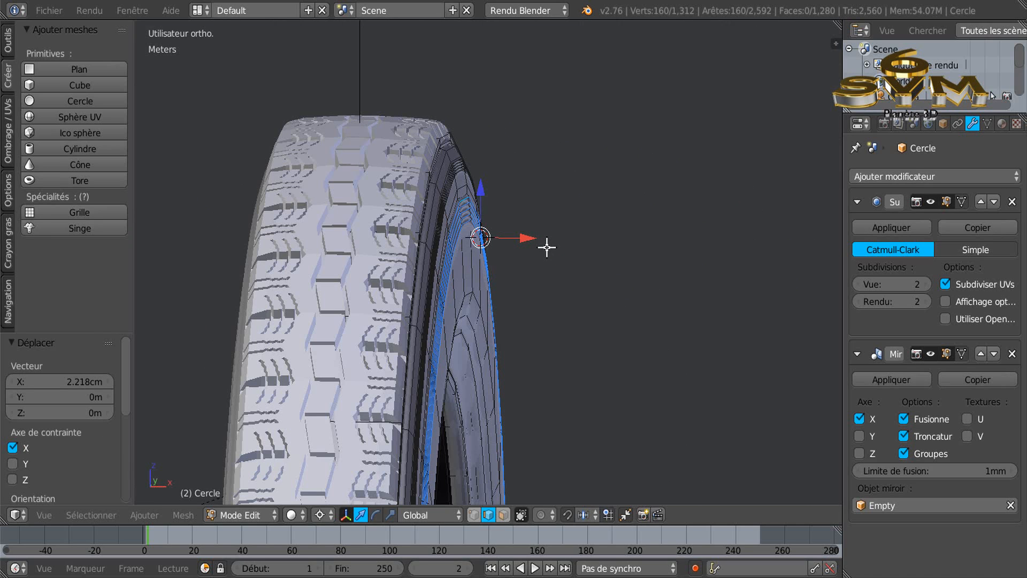
pyautogui.press('Tab')
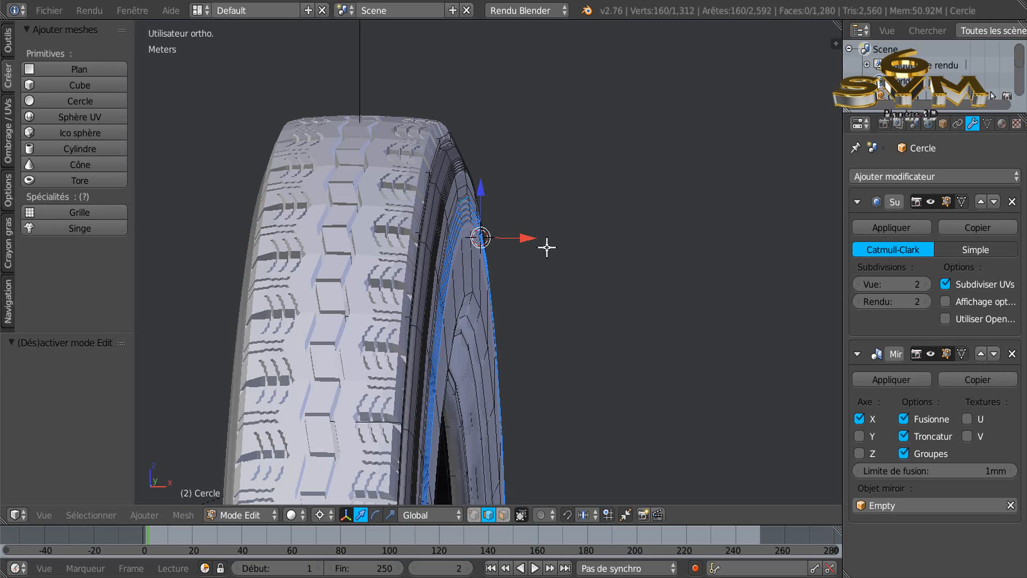
pyautogui.press('Tab')
pyautogui.press('KP_3')
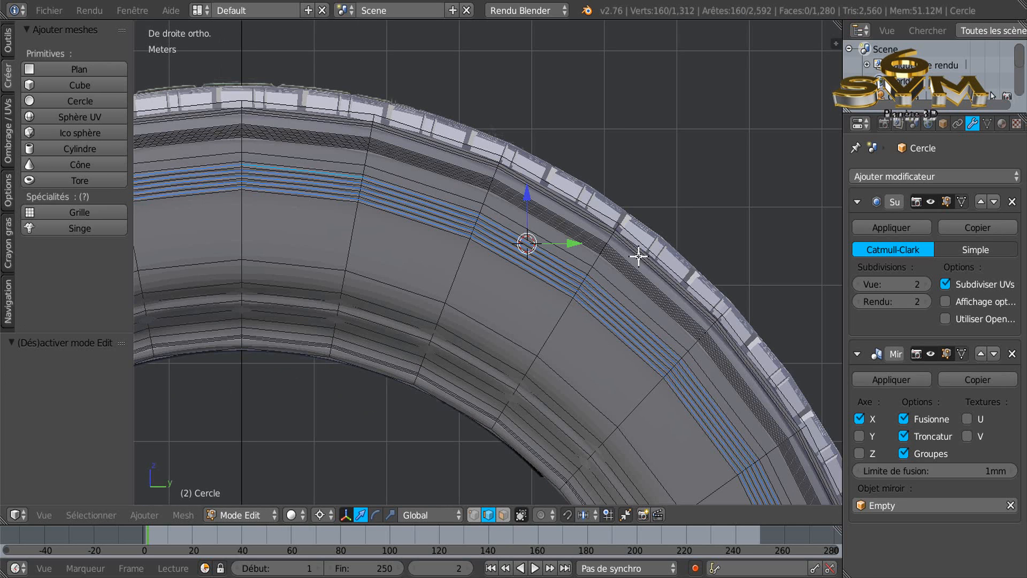
pyautogui.keyDown('shift'); pyautogui.moveTo(452, 288); pyautogui.dragTo(667, 259, button='middle'); pyautogui.keyUp('shift')
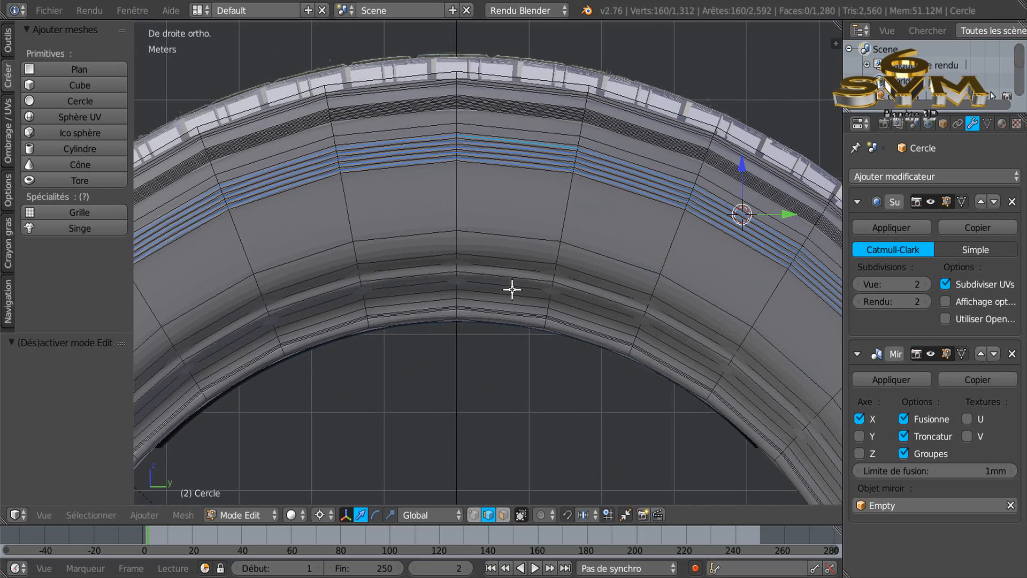
pyautogui.press('Tab')
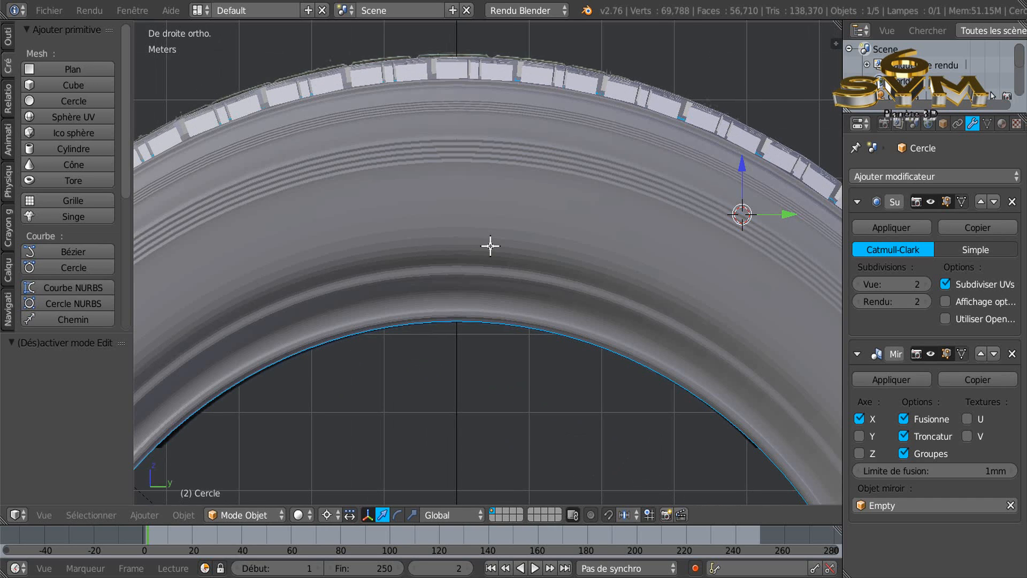
# - Compare the sidewall with the reference photo and cut nine edge loops into the third ridged band below the lettering
pyautogui.press('Tab')
pyautogui.hotkey('alt', 'z')
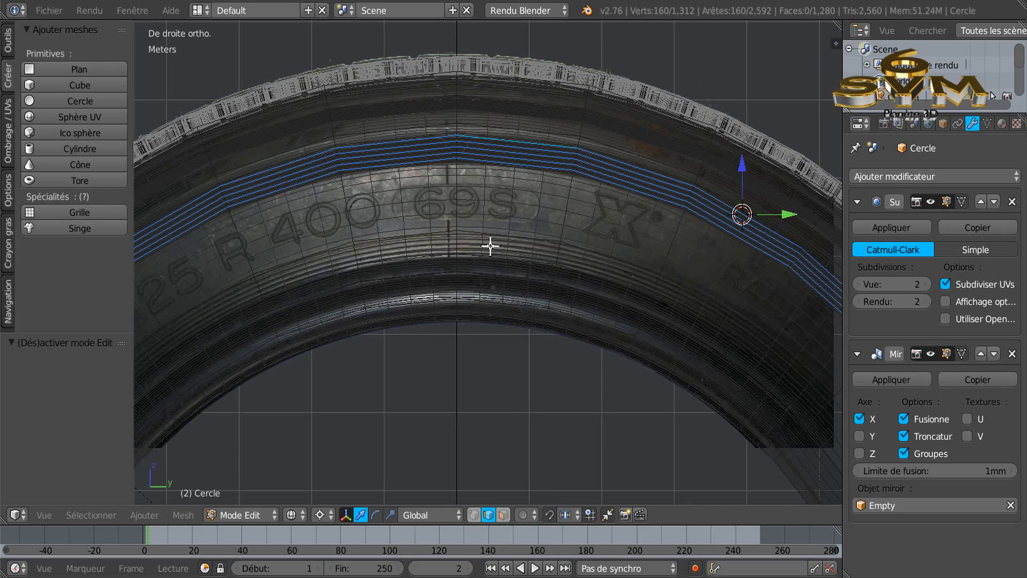
pyautogui.scroll(3, 468, 237)
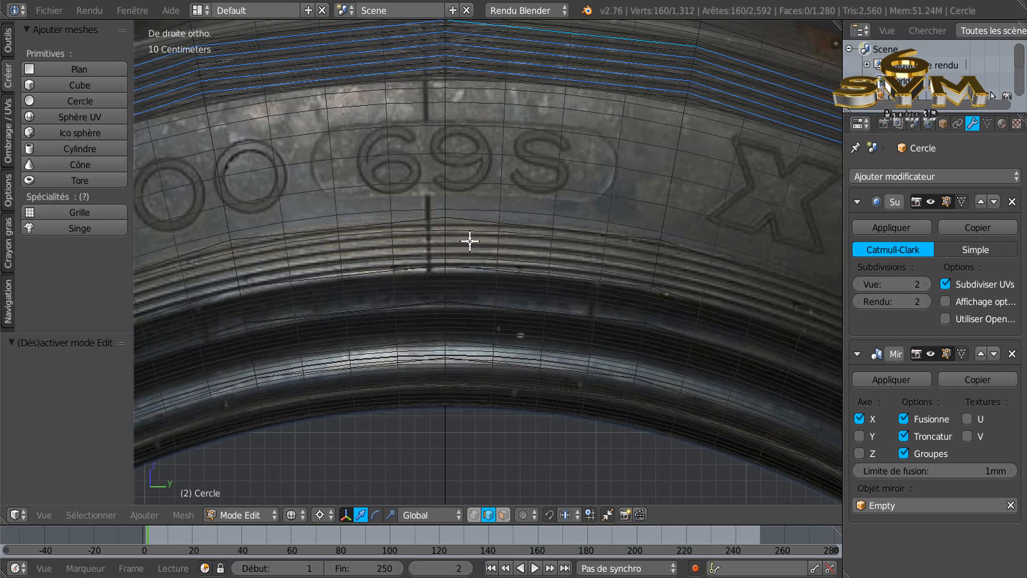
pyautogui.hotkey('alt', 'z')
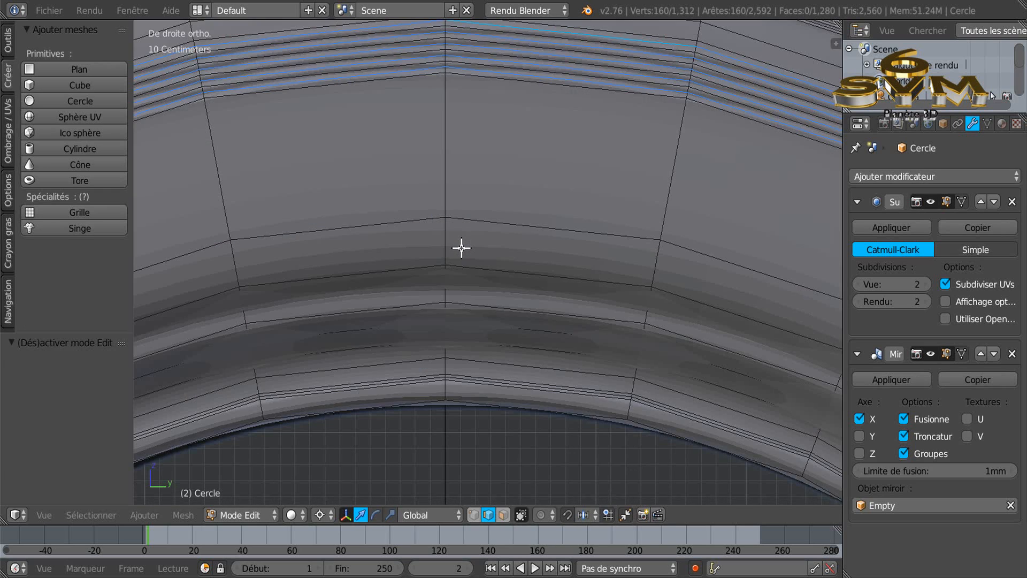
pyautogui.hotkey('ctrl', 'r')
pyautogui.scroll(5, 445, 247)
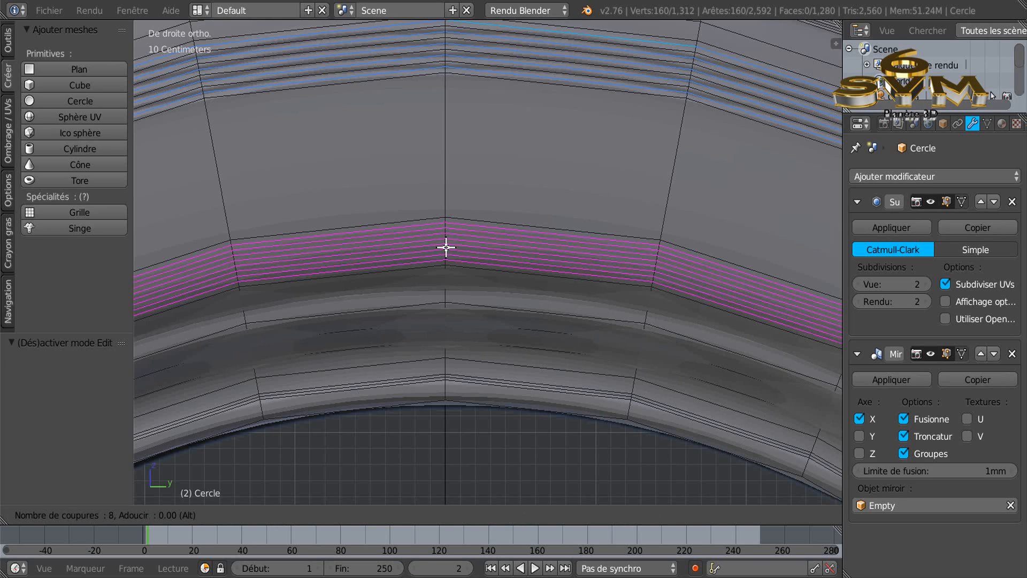
pyautogui.click(445, 247)
pyautogui.rightClick(446, 248)
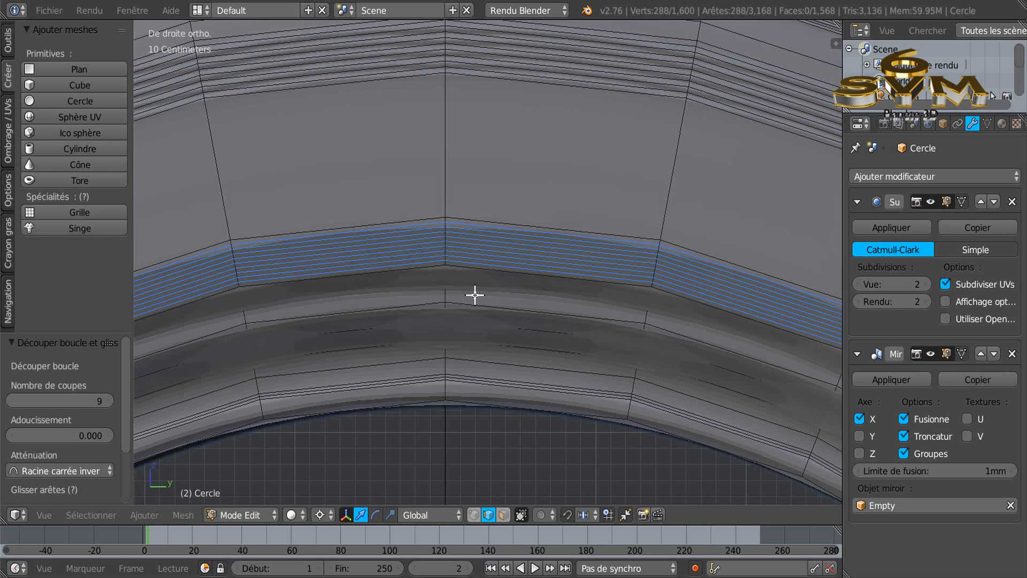
# - Set the Subdivision view level to 0 and select five alternating edge loops of the third ridged band, starting with its innermost new loop
pyautogui.scroll(2, 475, 294)
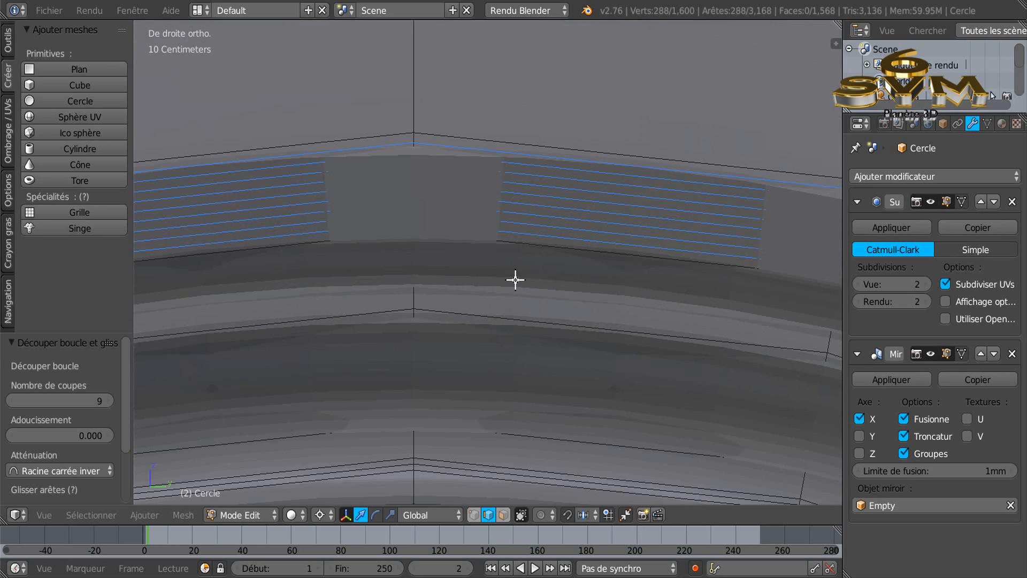
pyautogui.press('a')
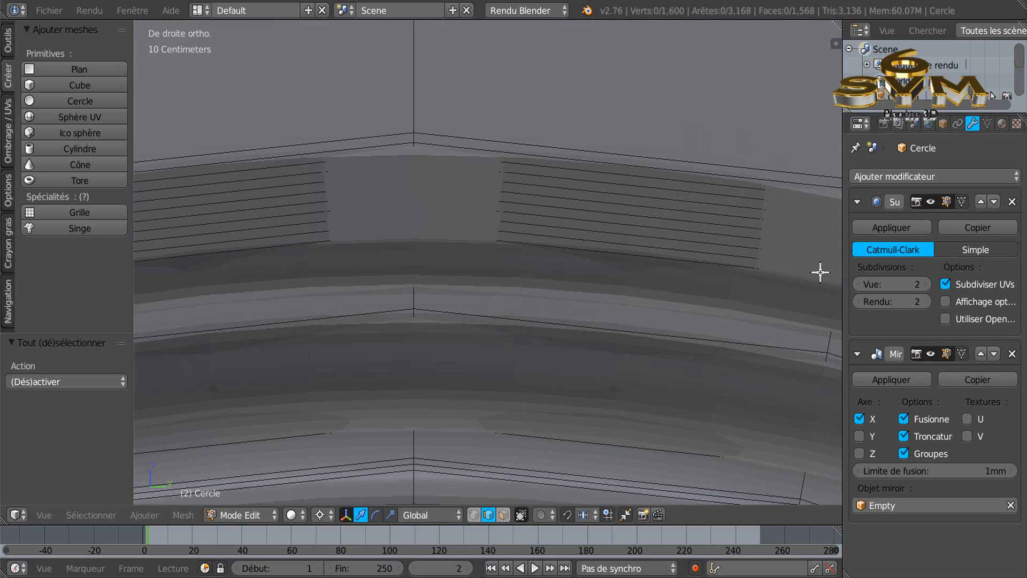
pyautogui.click(869, 285)
pyautogui.write('0')
pyautogui.press('Return')
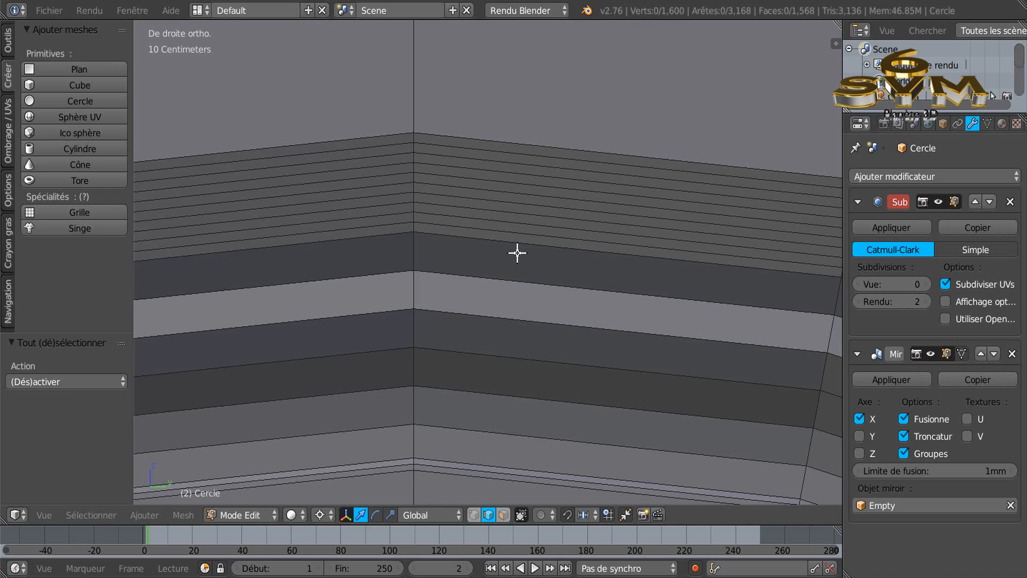
pyautogui.keyDown('alt'); pyautogui.rightClick(506, 231); pyautogui.keyUp('alt')
pyautogui.keyDown('alt'); pyautogui.keyDown('shift'); pyautogui.rightClick(507, 214); pyautogui.keyUp('shift'); pyautogui.keyUp('alt')
pyautogui.keyDown('alt'); pyautogui.keyDown('shift'); pyautogui.rightClick(509, 195); pyautogui.keyUp('shift'); pyautogui.keyUp('alt')
pyautogui.keyDown('alt'); pyautogui.keyDown('shift'); pyautogui.rightClick(510, 176); pyautogui.keyUp('shift'); pyautogui.keyUp('alt')
pyautogui.keyDown('alt'); pyautogui.keyDown('shift'); pyautogui.rightClick(509, 156); pyautogui.keyUp('shift'); pyautogui.keyUp('alt')
# - Move the third band's five selected loops outward about 1.8 cm along X and set the Subdivision view level to 2
pyautogui.scroll(-5, 491, 248)
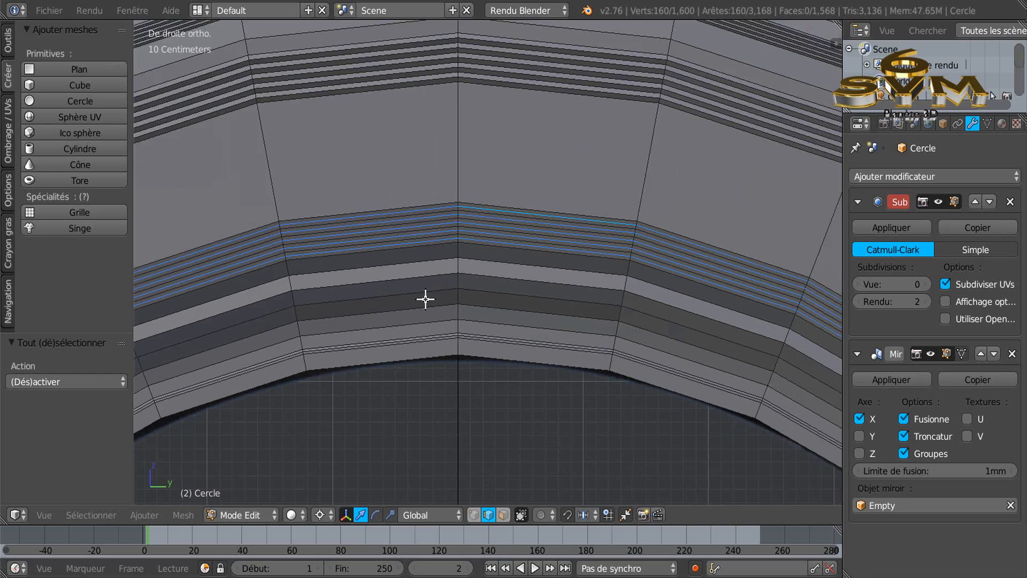
pyautogui.scroll(-2, 425, 299)
pyautogui.moveTo(473, 328); pyautogui.dragTo(579, 319, button='middle')
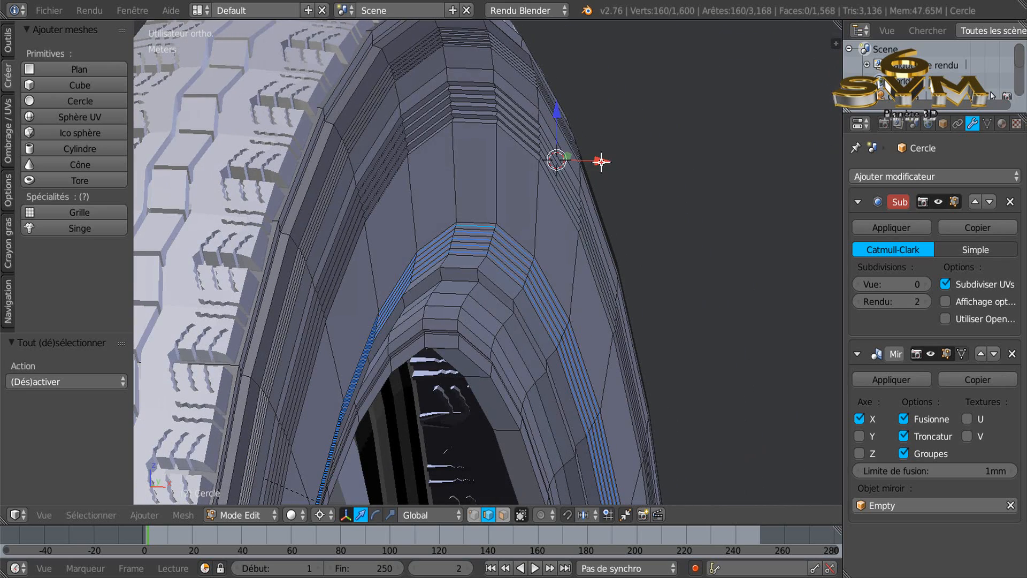
pyautogui.moveTo(600, 160); pyautogui.dragTo(618, 161)
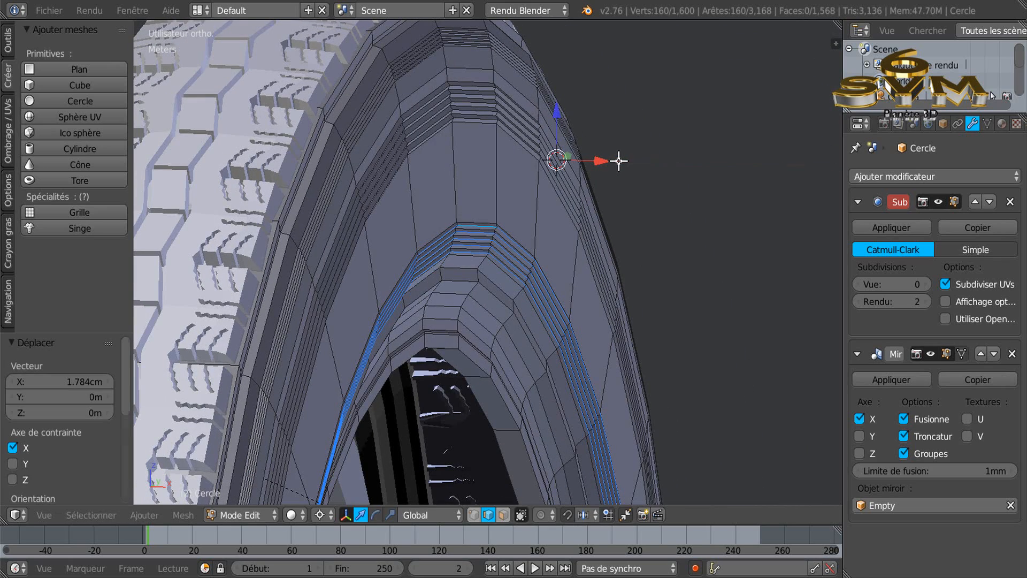
pyautogui.press('Tab')
pyautogui.moveTo(602, 206); pyautogui.dragTo(495, 282, button='middle')
pyautogui.click(925, 284)
pyautogui.click(926, 283)
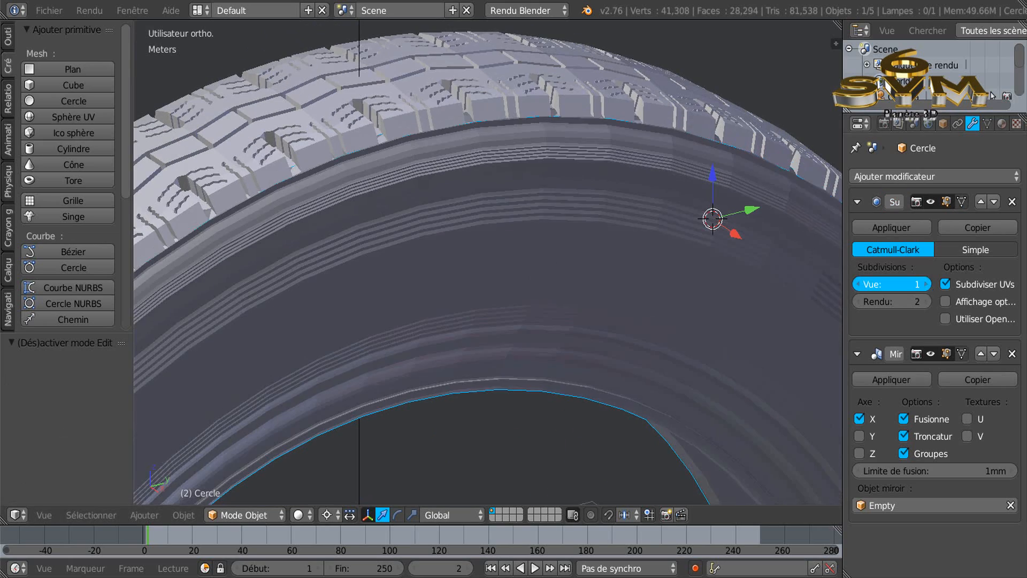
# - Compare the third ridged band with the reference photo in the right side view and examine the smoothed sidewall in Object Mode
pyautogui.moveTo(447, 354); pyautogui.dragTo(403, 317, button='middle')
pyautogui.press('Tab')
pyautogui.scroll(-2, 404, 316)
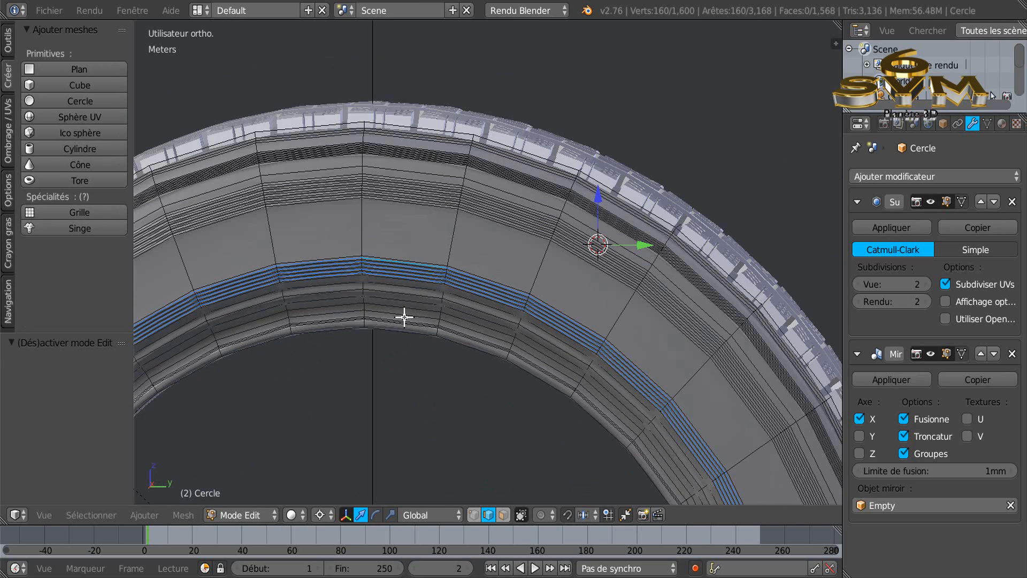
pyautogui.press('KP_3')
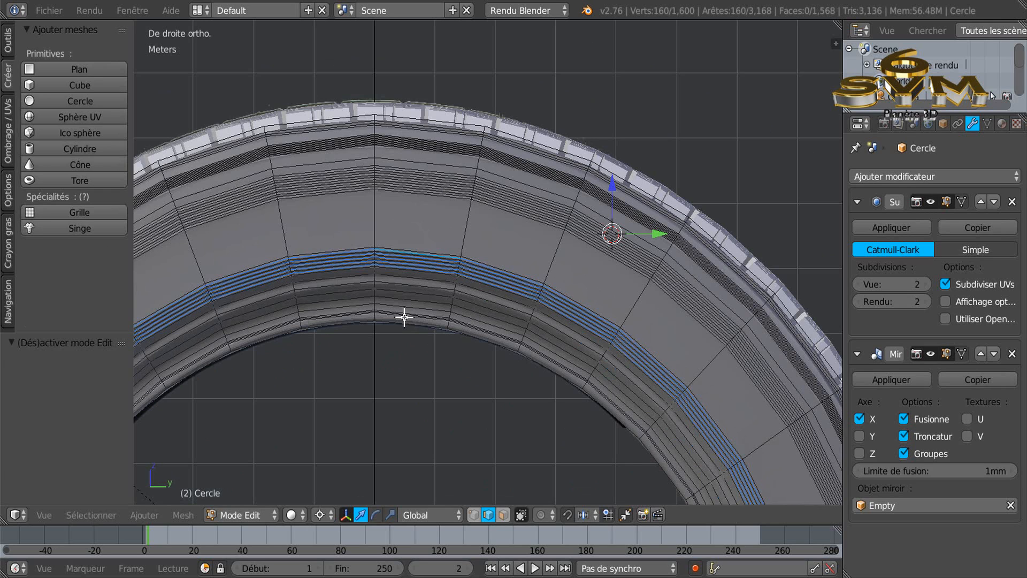
pyautogui.hotkey('alt', 'z')
pyautogui.scroll(2, 405, 317)
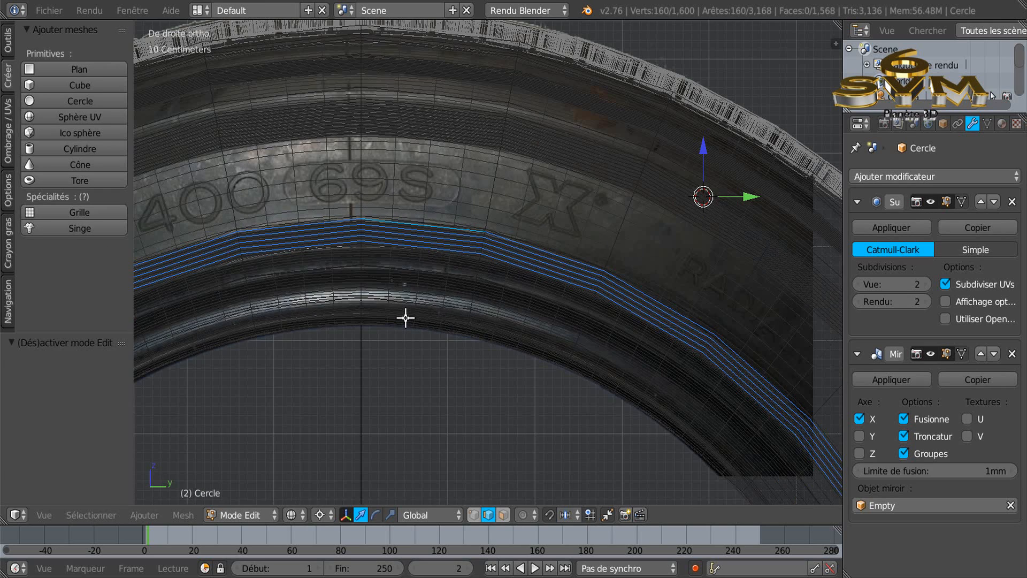
pyautogui.scroll(3, 405, 317)
pyautogui.scroll(-3, 405, 319)
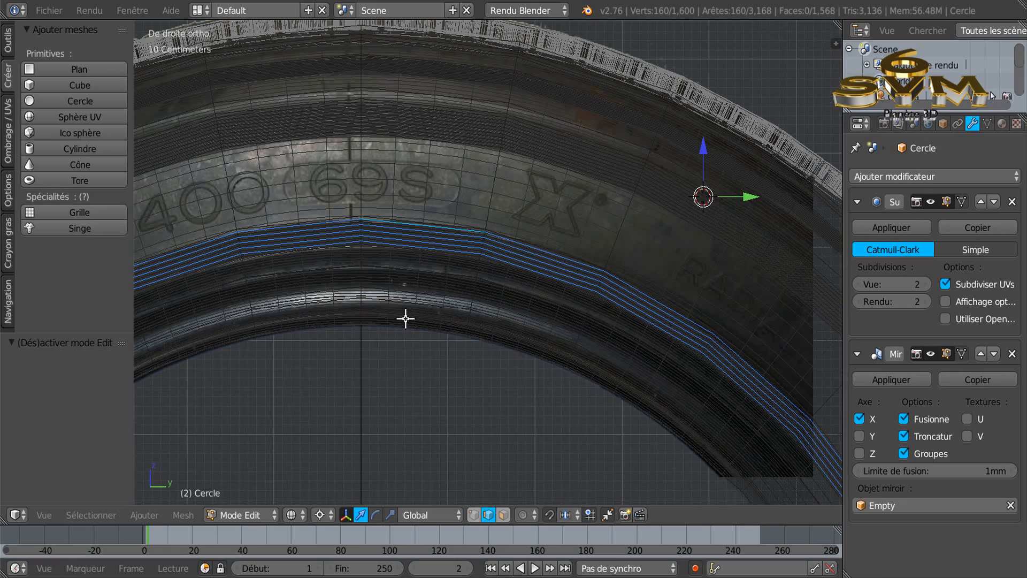
pyautogui.press('Tab')
pyautogui.scroll(2, 405, 319)
pyautogui.scroll(-4, 405, 319)
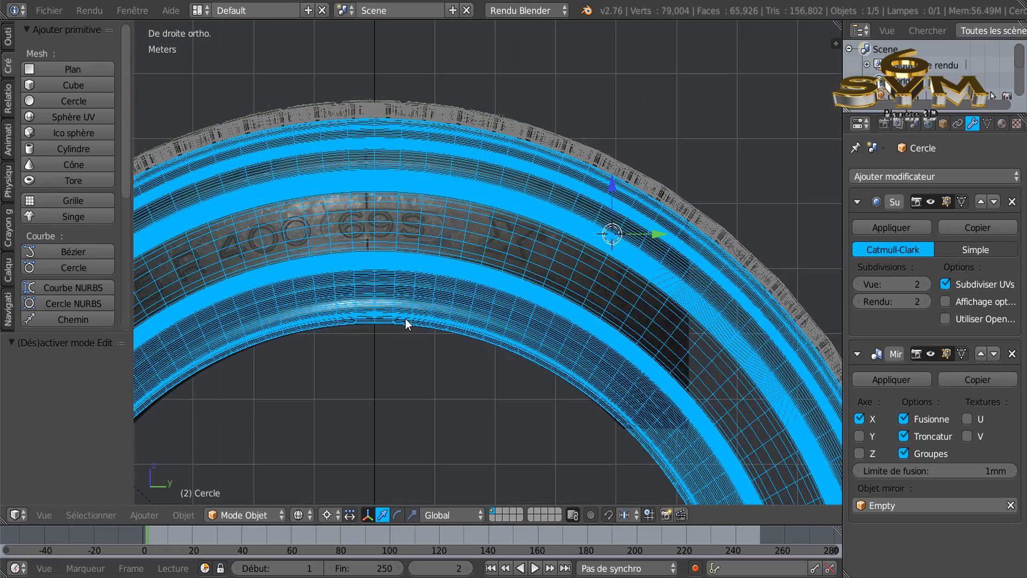
pyautogui.press('Tab')
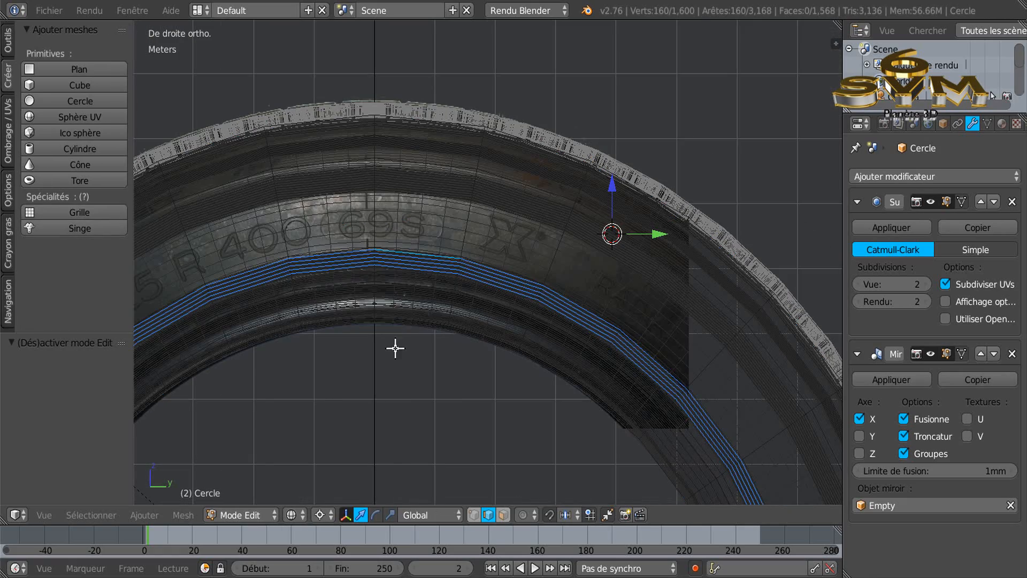
pyautogui.hotkey('alt', 'z')
pyautogui.moveTo(401, 356)
pyautogui.mouseDown(button='middle')
pyautogui.moveTo(483, 368)
pyautogui.moveTo(461, 342)
pyautogui.moveTo(446, 335)
pyautogui.moveTo(410, 365)
pyautogui.moveTo(426, 400)
pyautogui.moveTo(467, 411)
pyautogui.moveTo(519, 381)
pyautogui.moveTo(520, 369)
pyautogui.moveTo(464, 339)
pyautogui.moveTo(430, 342)
pyautogui.moveTo(442, 342)
pyautogui.moveTo(459, 280)
pyautogui.mouseUp(button='middle')
pyautogui.press('Tab')
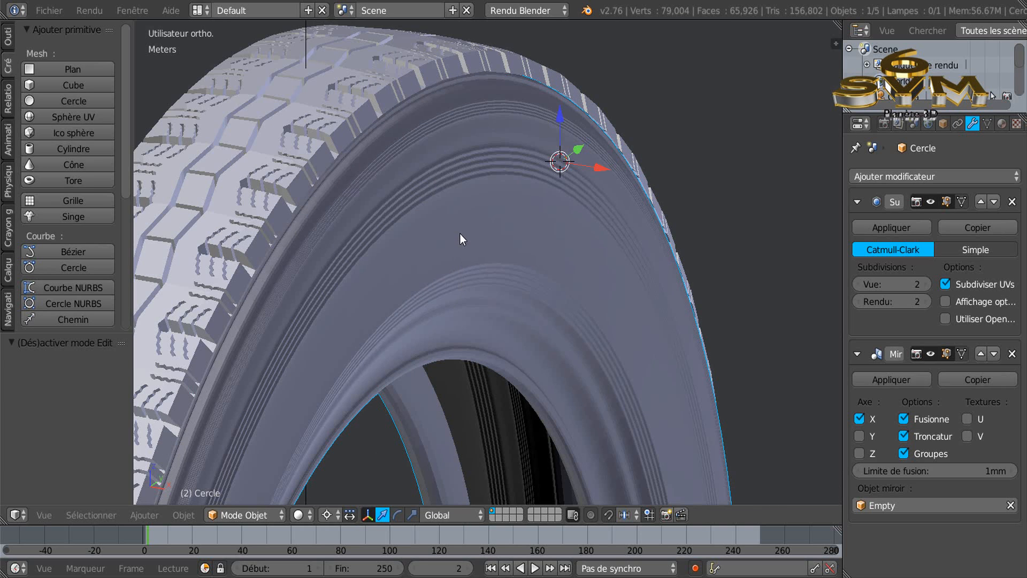
# - Cut two edge loops into the smooth lettering zone between the second and third ridged bands
pyautogui.press('Tab')
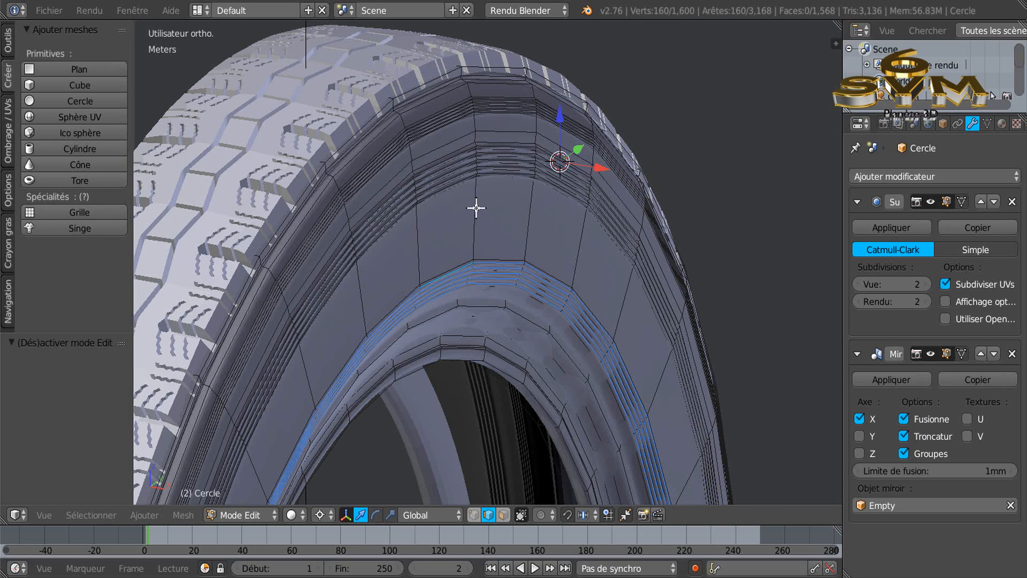
pyautogui.scroll(2, 492, 215)
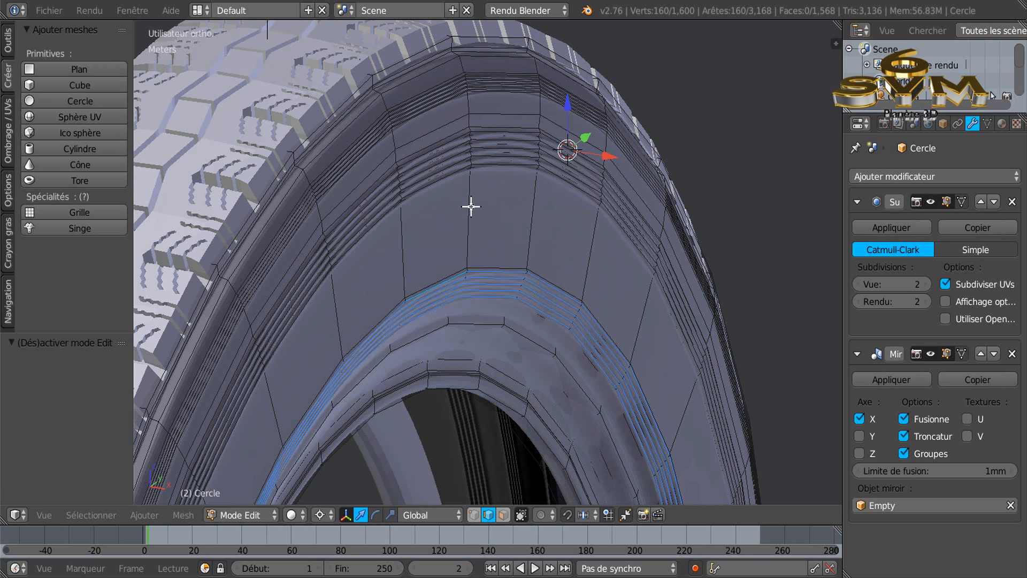
pyautogui.hotkey('ctrl', 'r')
pyautogui.scroll(1, 471, 206)
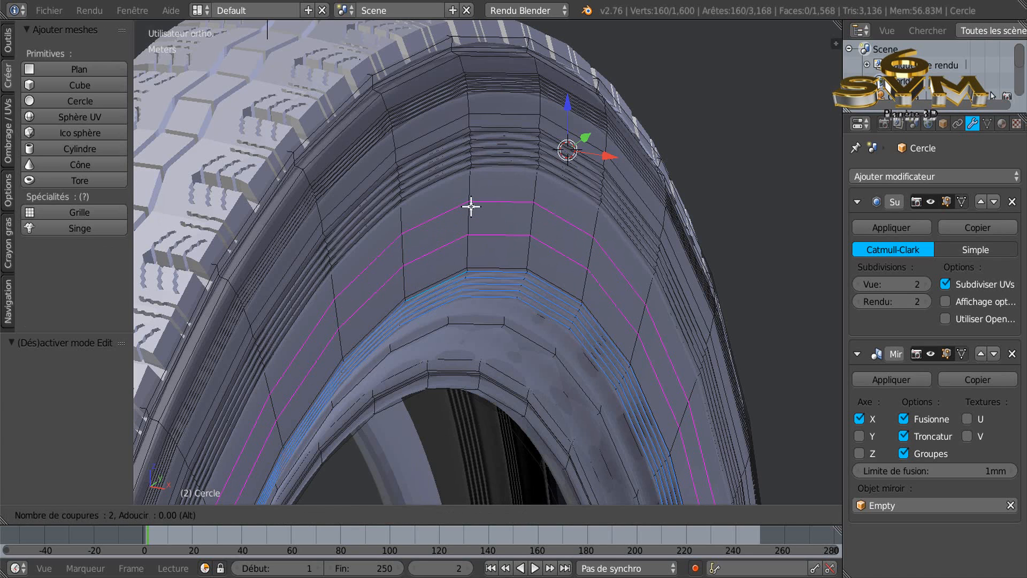
pyautogui.click(470, 206)
# - Move the outer and then the inner of the two new loops inward along X by about 9 mm and check the smoothed sidewall
pyautogui.keyDown('alt'); pyautogui.rightClick(499, 204); pyautogui.keyUp('alt')
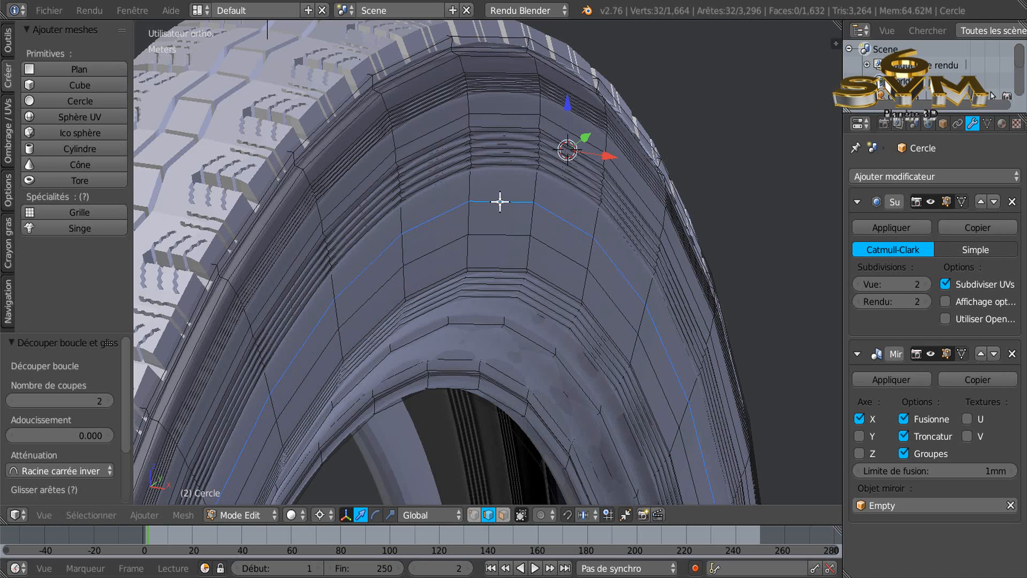
pyautogui.moveTo(556, 254); pyautogui.dragTo(534, 227, button='middle')
pyautogui.click(511, 234)
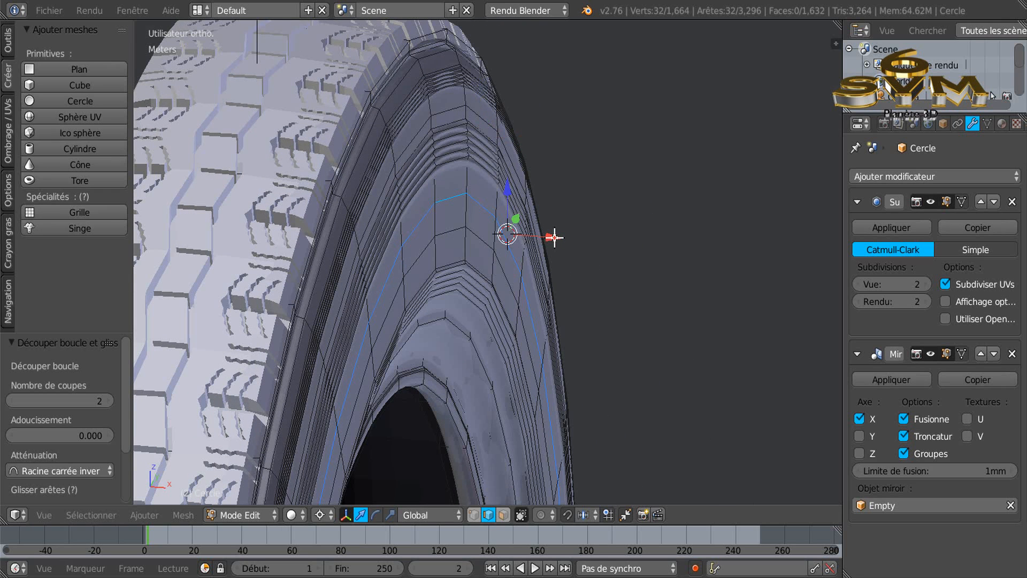
pyautogui.moveTo(554, 237)
pyautogui.mouseDown()
pyautogui.moveTo(570, 236)
pyautogui.moveTo(543, 236)
pyautogui.mouseUp()
pyautogui.keyDown('alt'); pyautogui.rightClick(479, 238); pyautogui.keyUp('alt')
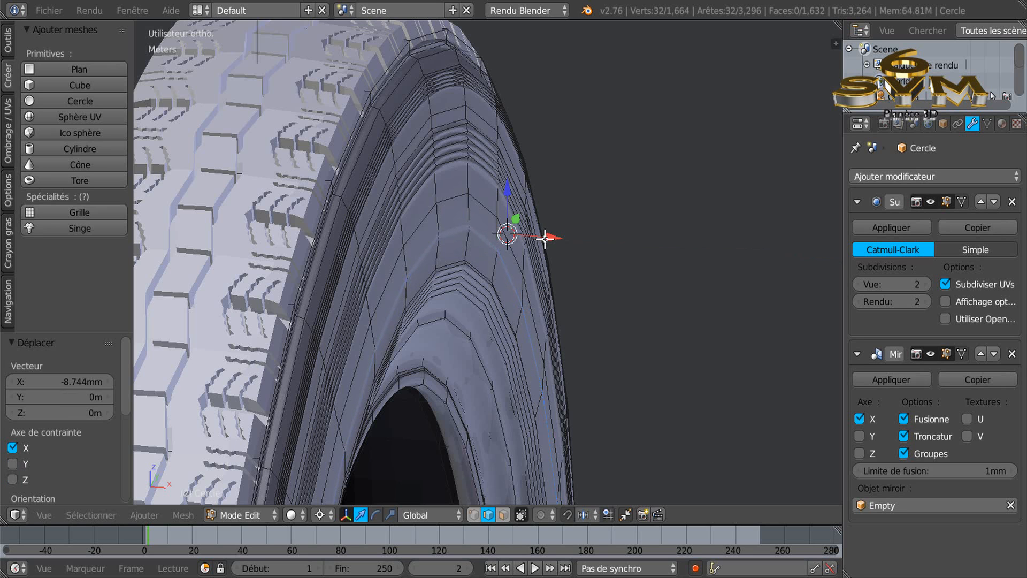
pyautogui.scroll(3, 490, 283)
pyautogui.scroll(-1, 490, 283)
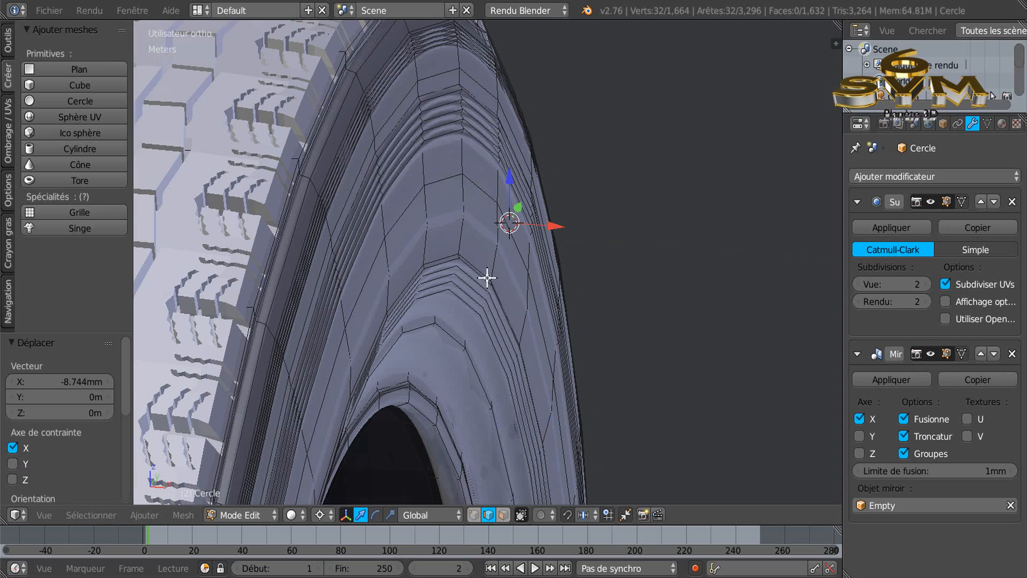
pyautogui.keyDown('shift'); pyautogui.moveTo(555, 226); pyautogui.dragTo(546, 236); pyautogui.keyUp('shift')
pyautogui.press('Tab')
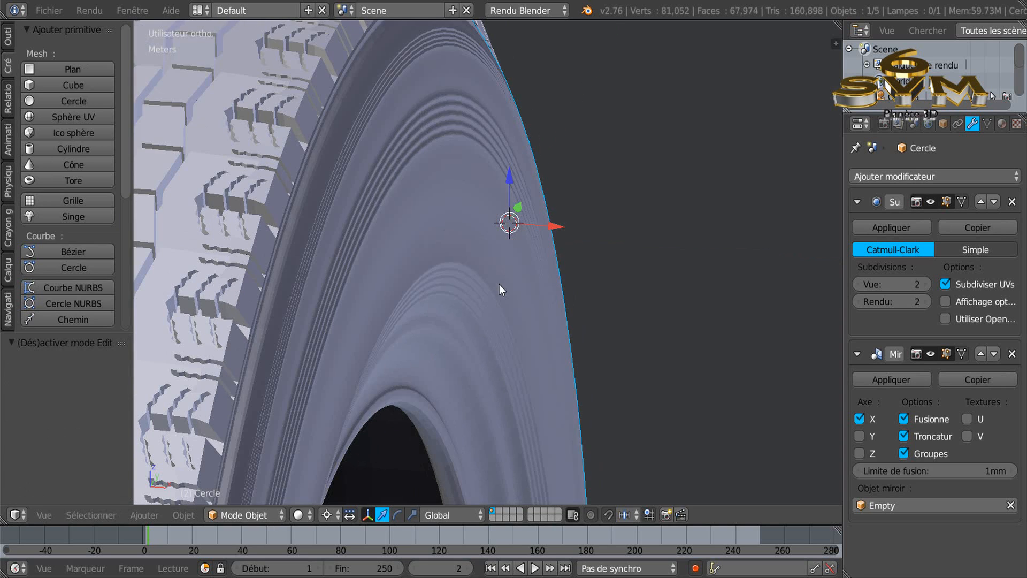
pyautogui.scroll(-2, 499, 286)
pyautogui.moveTo(499, 284); pyautogui.dragTo(487, 265, button='middle')
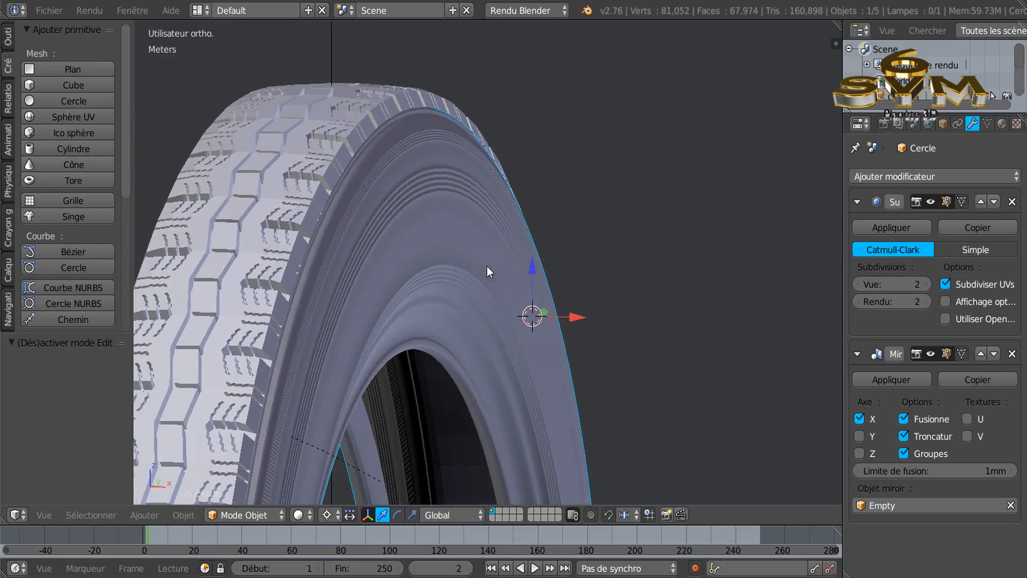
# - Try sliding the inner of the two new loops closer to the third ridged band, check the smoothed sidewall, and undo the slide
pyautogui.press('Tab')
pyautogui.scroll(2, 470, 277)
pyautogui.scroll(-1, 486, 280)
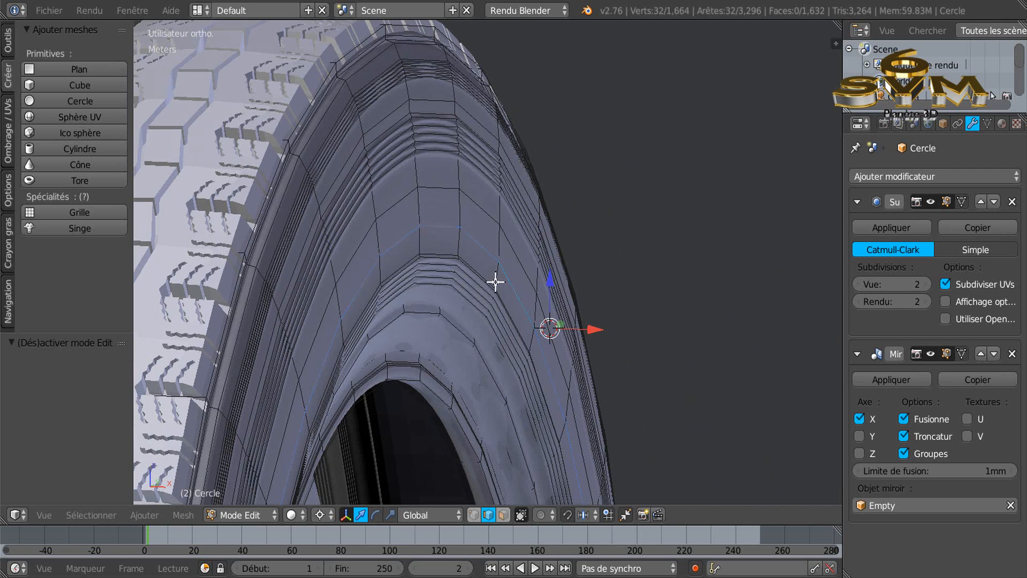
pyautogui.scroll(-1, 477, 259)
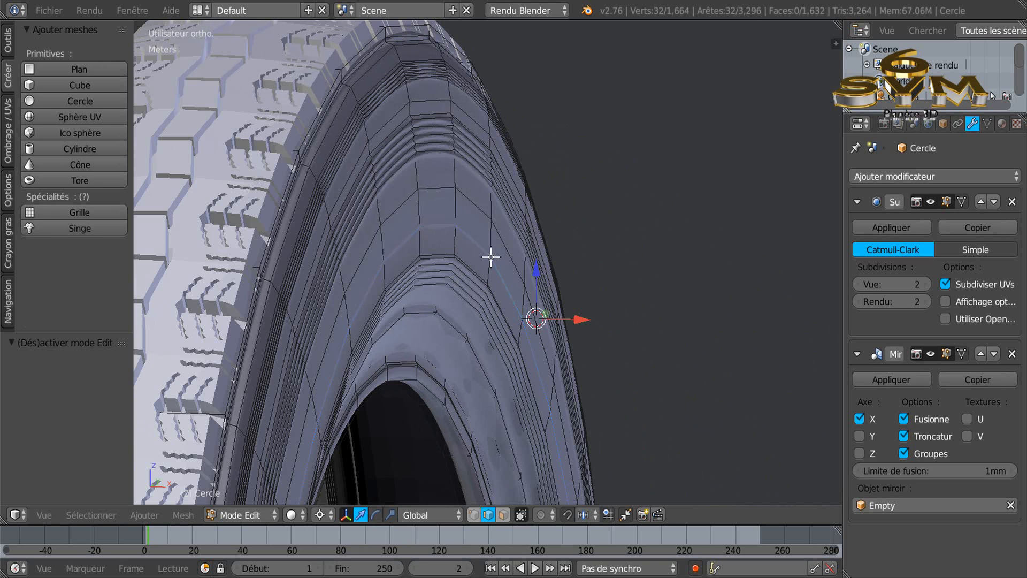
pyautogui.moveTo(496, 265); pyautogui.dragTo(473, 279, button='middle')
pyautogui.keyDown('alt'); pyautogui.rightClick(462, 247); pyautogui.keyUp('alt')
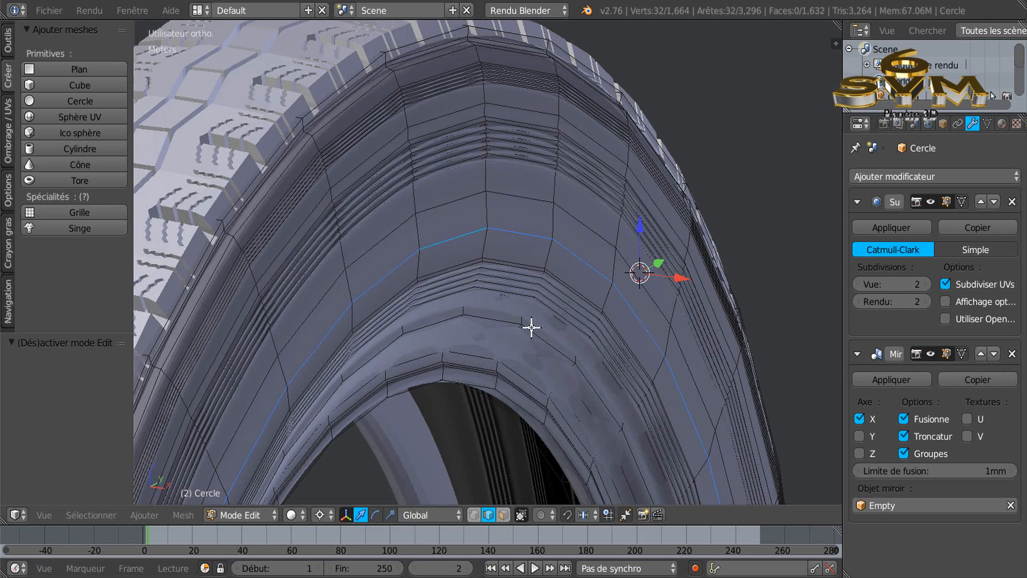
pyautogui.press('g')
pyautogui.press('g')
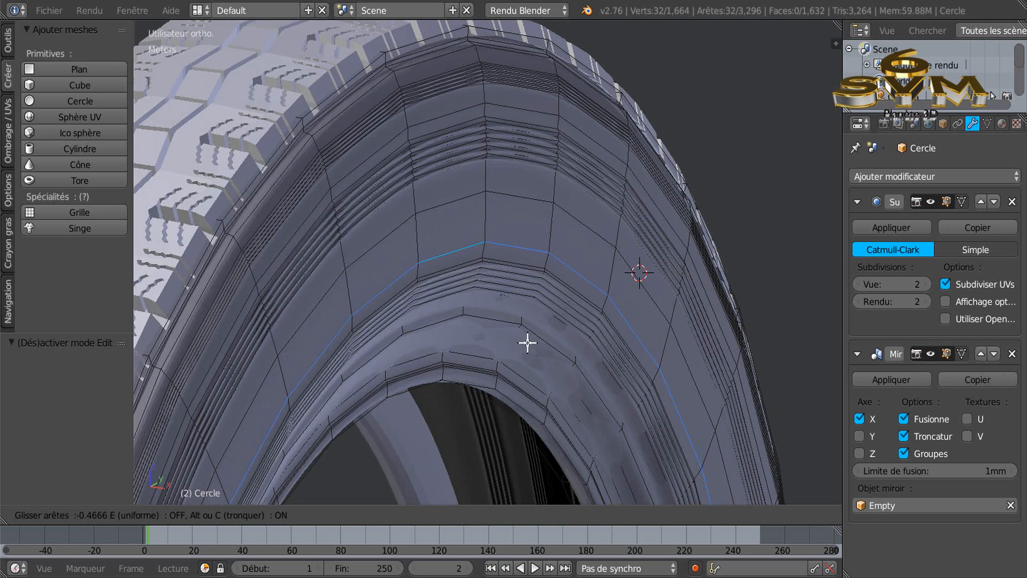
pyautogui.click(528, 343)
pyautogui.press('Tab')
pyautogui.moveTo(547, 342); pyautogui.dragTo(410, 314, button='middle')
pyautogui.press('Tab')
pyautogui.scroll(-4, 419, 315)
pyautogui.scroll(-2, 411, 314)
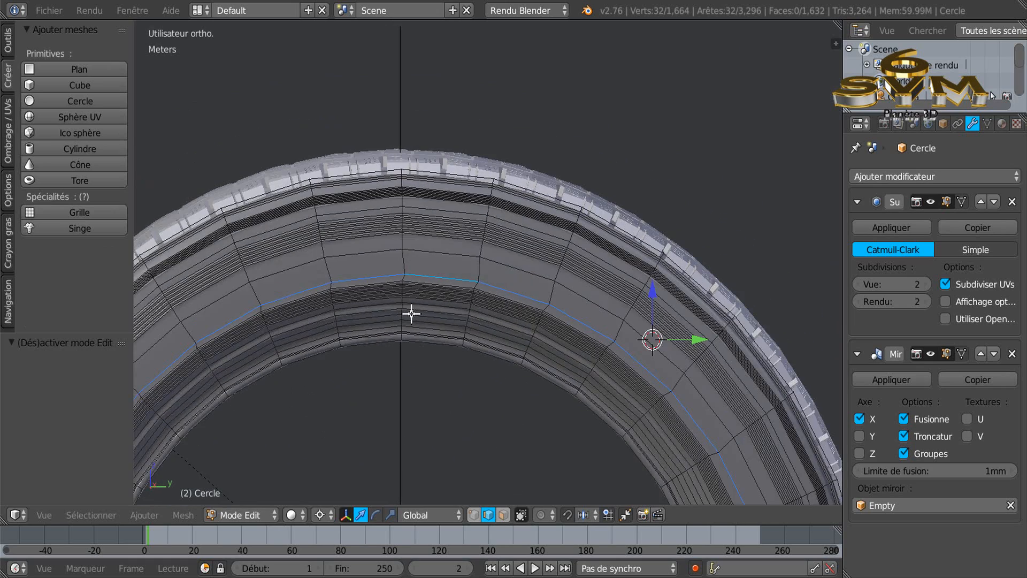
pyautogui.moveTo(501, 318); pyautogui.dragTo(495, 324, button='middle')
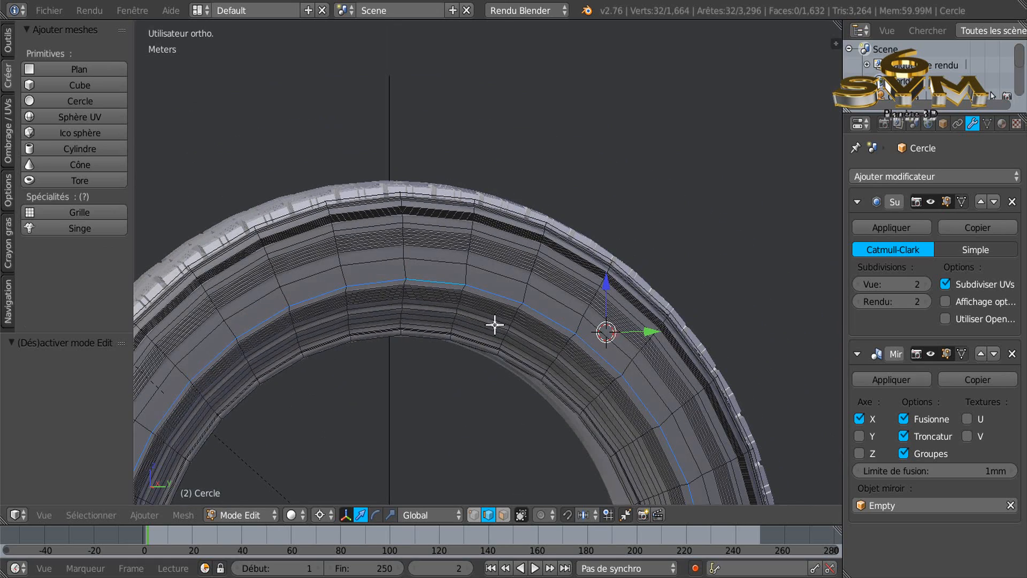
pyautogui.hotkey('ctrl', 'z')
pyautogui.hotkey('ctrl', 'z')
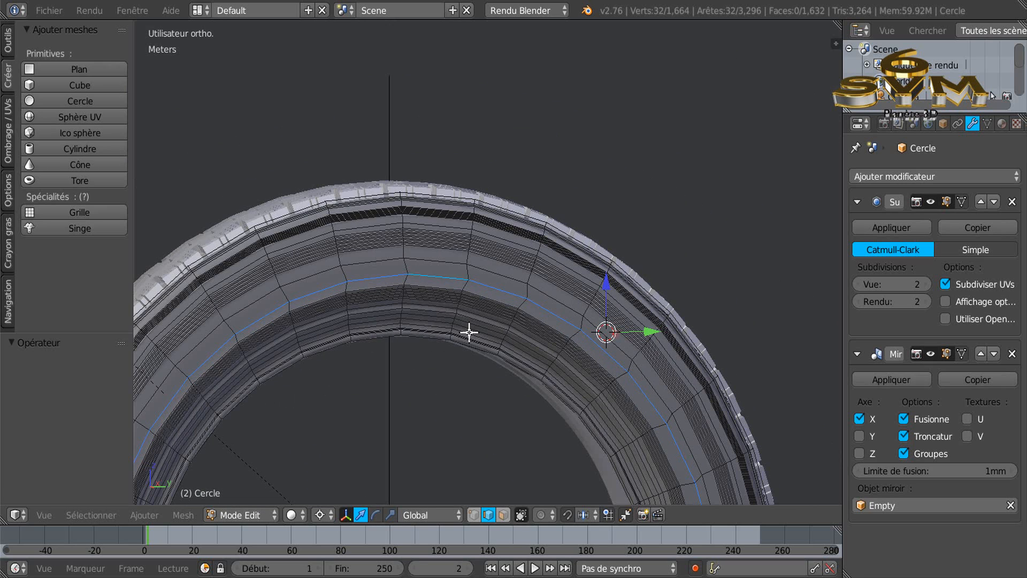
# - Undo the last two edits made to the inner of the two new loops in the lettering zone
pyautogui.hotkey('ctrl', 'z')
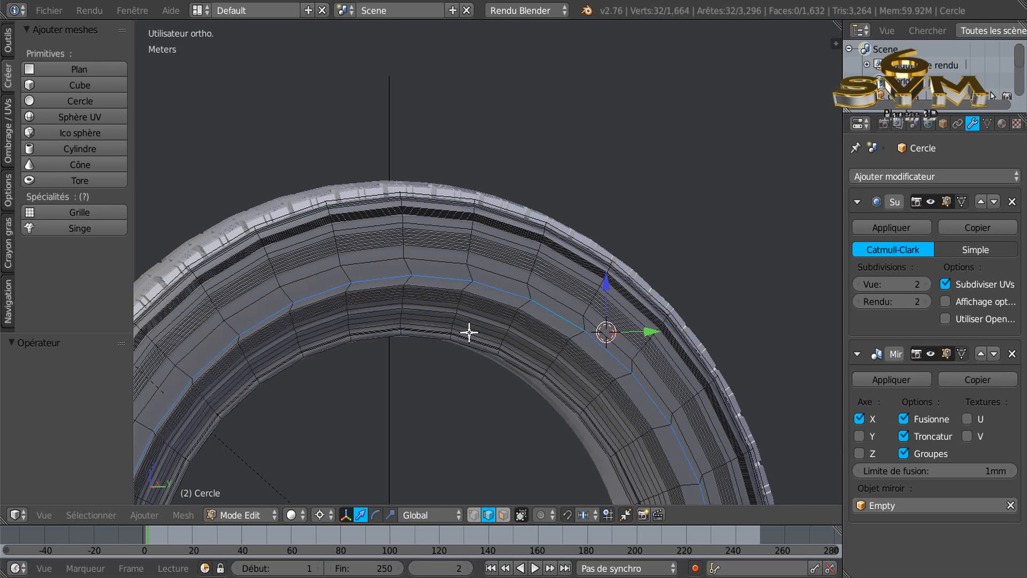
pyautogui.hotkey('ctrl', 'z')
pyautogui.moveTo(469, 332); pyautogui.dragTo(553, 348, button='middle')
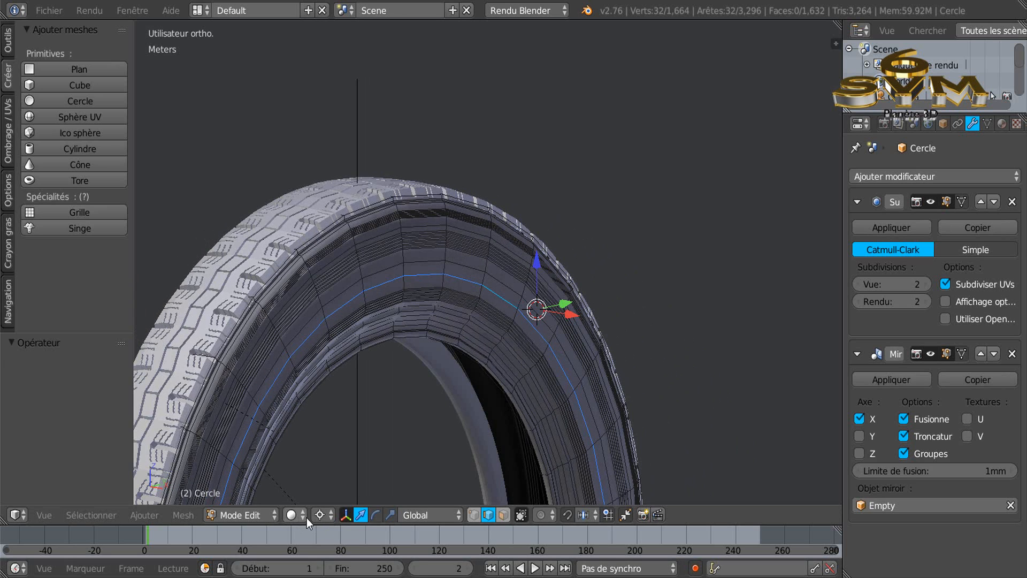
# - Try the Barycentre pivot point on the selected loop and switch the pivot back to Curseur 3D
pyautogui.click(321, 514)
pyautogui.click(336, 444)
pyautogui.scroll(2, 422, 367)
pyautogui.moveTo(469, 389); pyautogui.dragTo(566, 392, button='middle')
pyautogui.scroll(2, 432, 309)
pyautogui.scroll(-3, 434, 319)
pyautogui.keyDown('shift'); pyautogui.moveTo(452, 397); pyautogui.dragTo(523, 183, button='middle'); pyautogui.keyUp('shift')
pyautogui.keyDown('shift'); pyautogui.moveTo(507, 225); pyautogui.dragTo(470, 428, button='middle'); pyautogui.keyUp('shift')
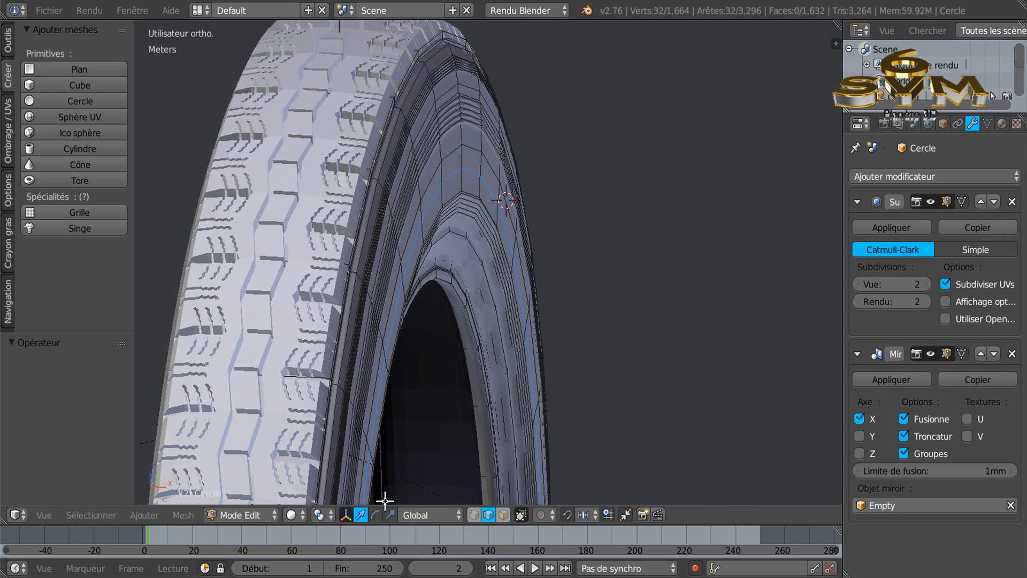
pyautogui.click(317, 515)
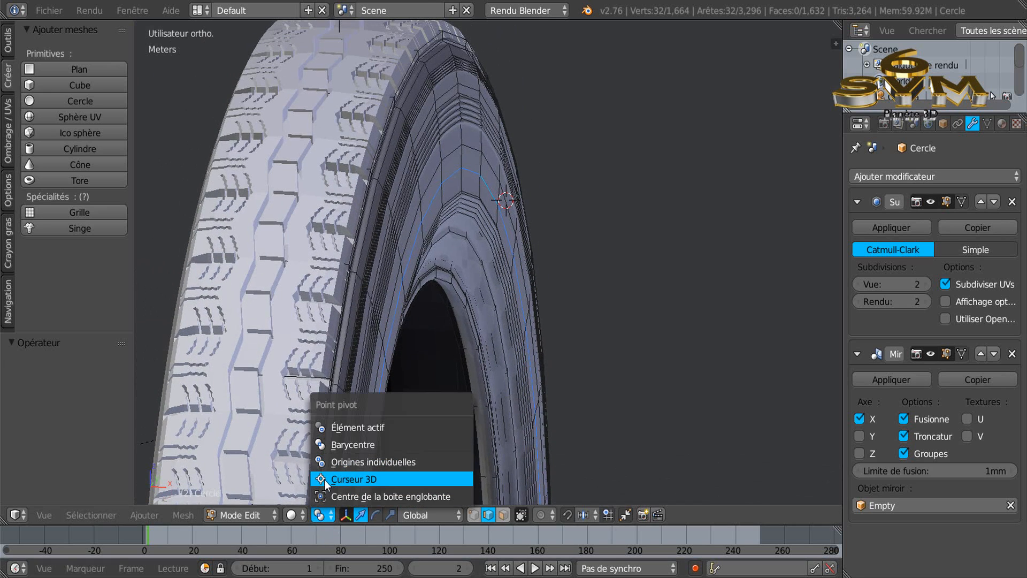
pyautogui.click(325, 478)
# - Move the selected lettering-zone loop outward along X by about 1.69 cm
pyautogui.scroll(4, 557, 327)
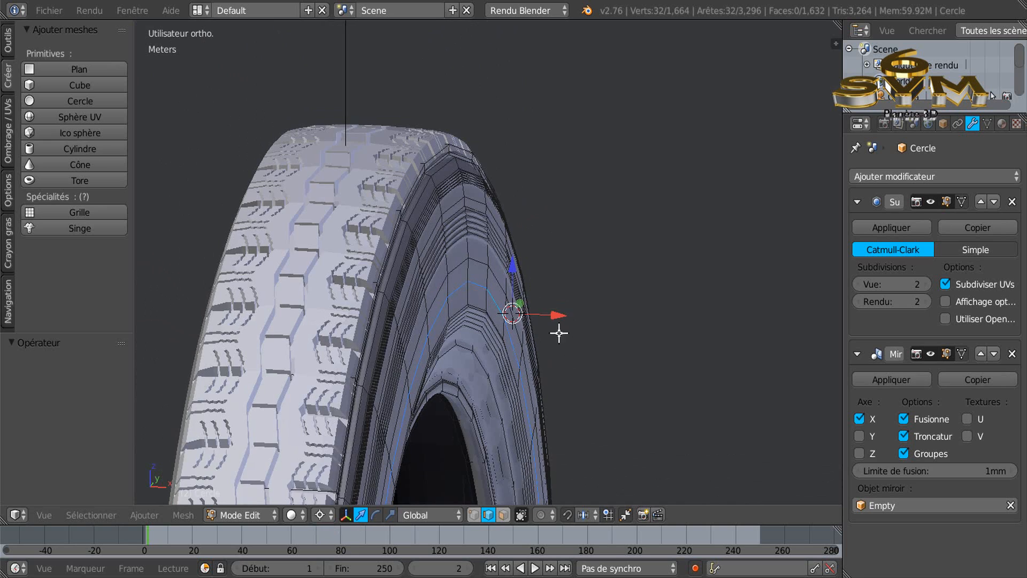
pyautogui.moveTo(543, 309); pyautogui.dragTo(562, 309)
pyautogui.scroll(-2, 529, 348)
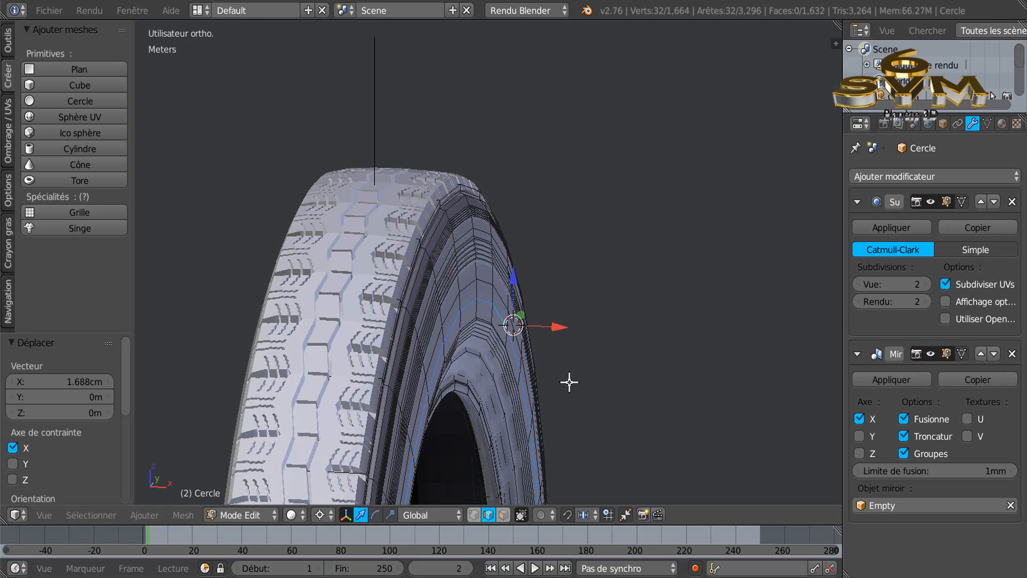
# - Set the pivot point to Origines individuelles and check the smoothed sidewall in Object Mode
pyautogui.click(291, 516)
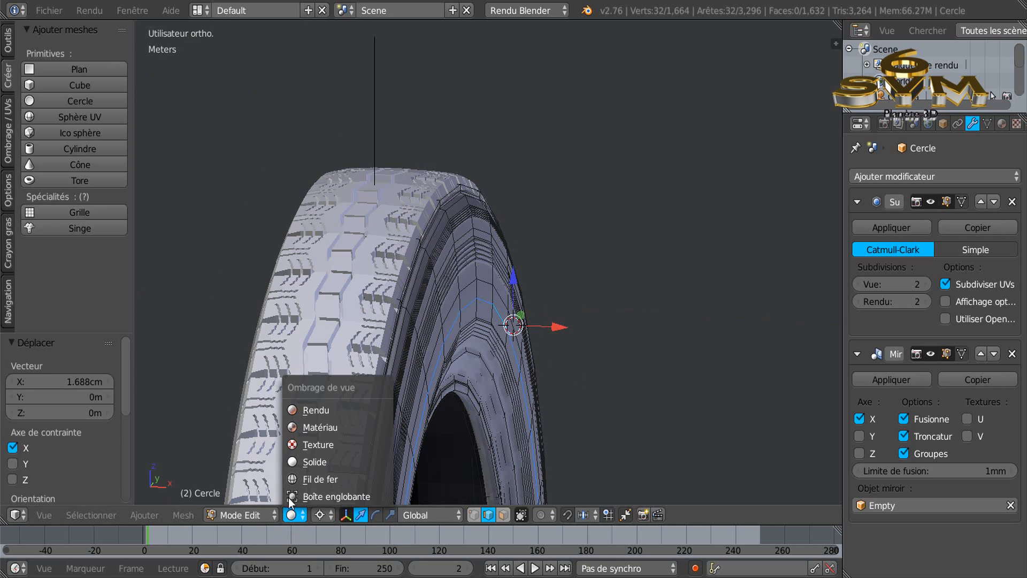
pyautogui.click(319, 515)
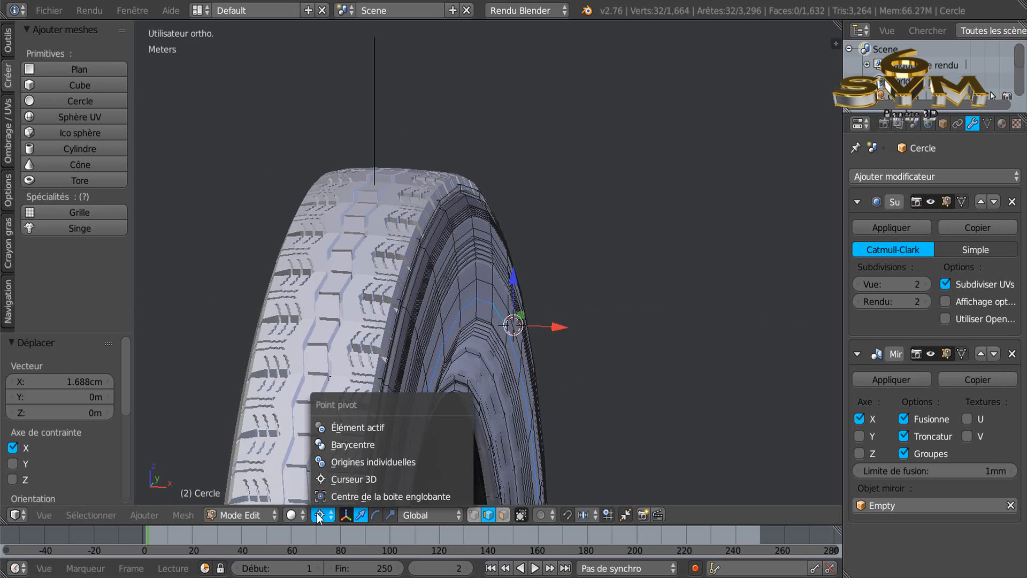
pyautogui.click(374, 458)
pyautogui.scroll(-2, 521, 399)
pyautogui.moveTo(522, 399); pyautogui.dragTo(445, 376, button='middle')
pyautogui.moveTo(524, 437); pyautogui.dragTo(556, 419, button='middle')
pyautogui.keyDown('shift'); pyautogui.moveTo(530, 371); pyautogui.dragTo(460, 203, button='middle'); pyautogui.keyUp('shift')
pyautogui.moveTo(454, 275); pyautogui.dragTo(508, 296, button='middle')
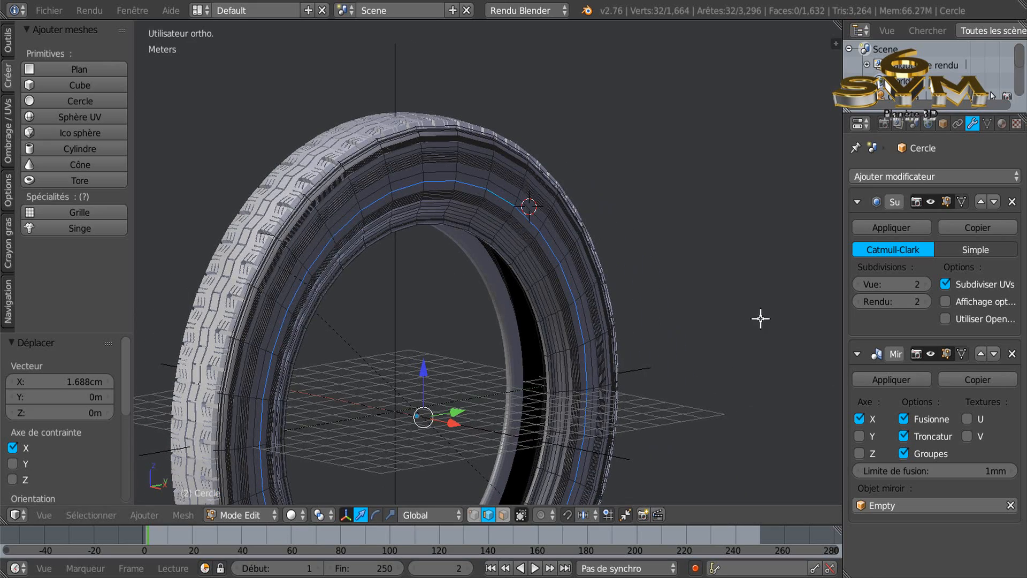
pyautogui.press('Tab')
pyautogui.moveTo(529, 321); pyautogui.dragTo(497, 329, button='middle')
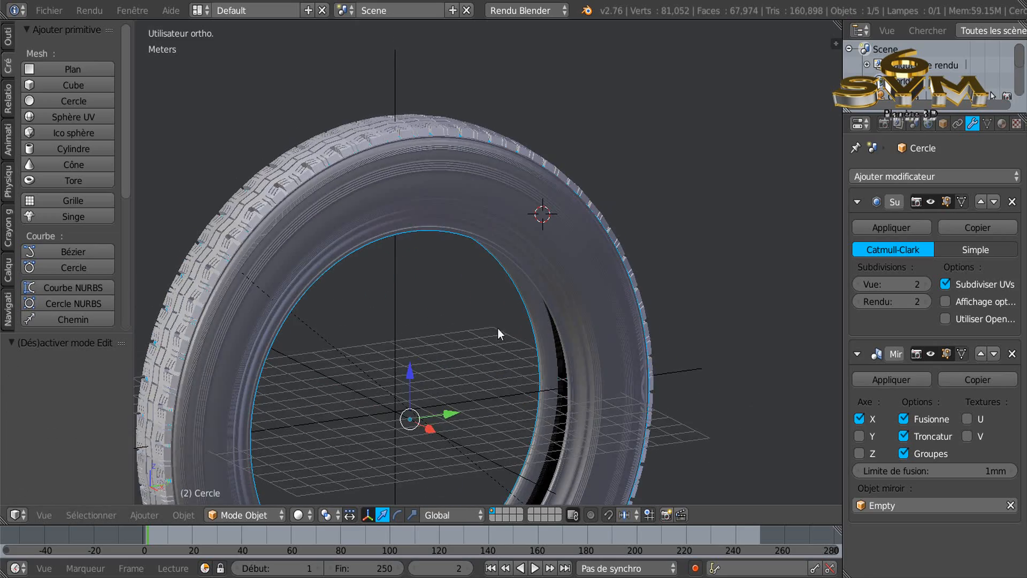
# - Display the viewport in Matériau shading and inspect the sidewall against the black tread
pyautogui.click(297, 514)
pyautogui.click(304, 426)
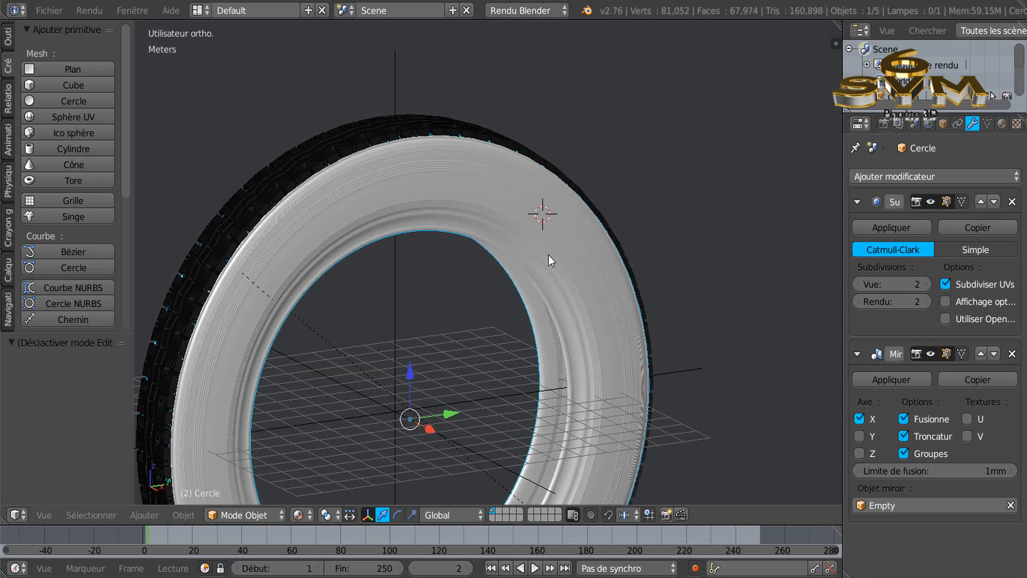
pyautogui.moveTo(484, 319); pyautogui.dragTo(524, 341, button='middle')
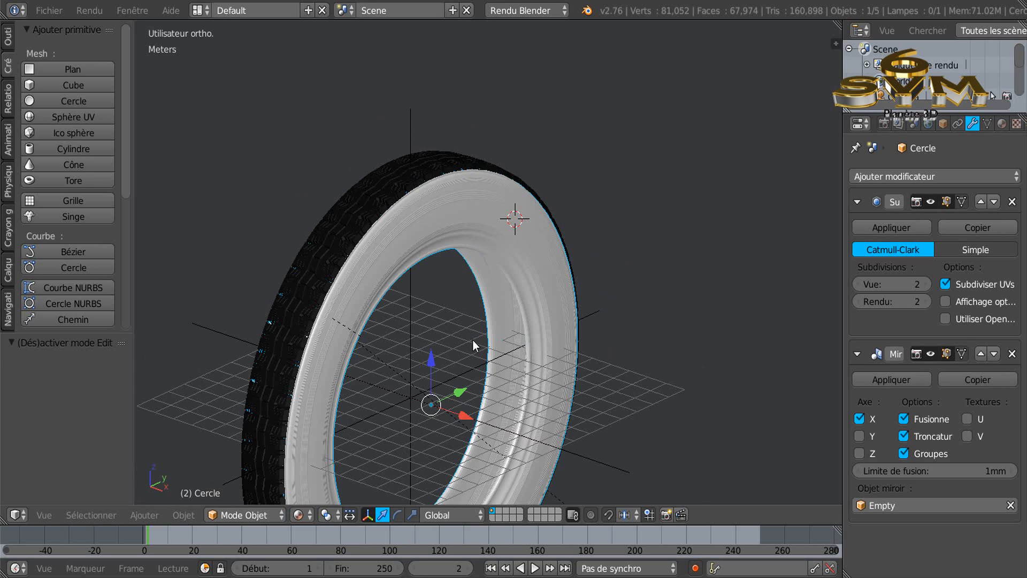
pyautogui.scroll(3, 513, 321)
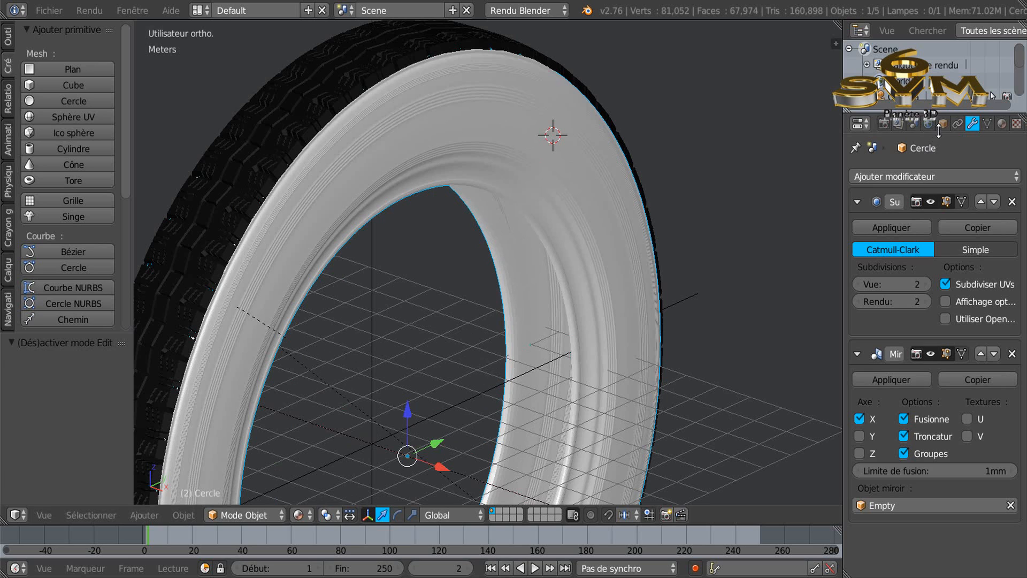
# - Assign the existing black material Matériau to the sidewall object
pyautogui.click(1001, 124)
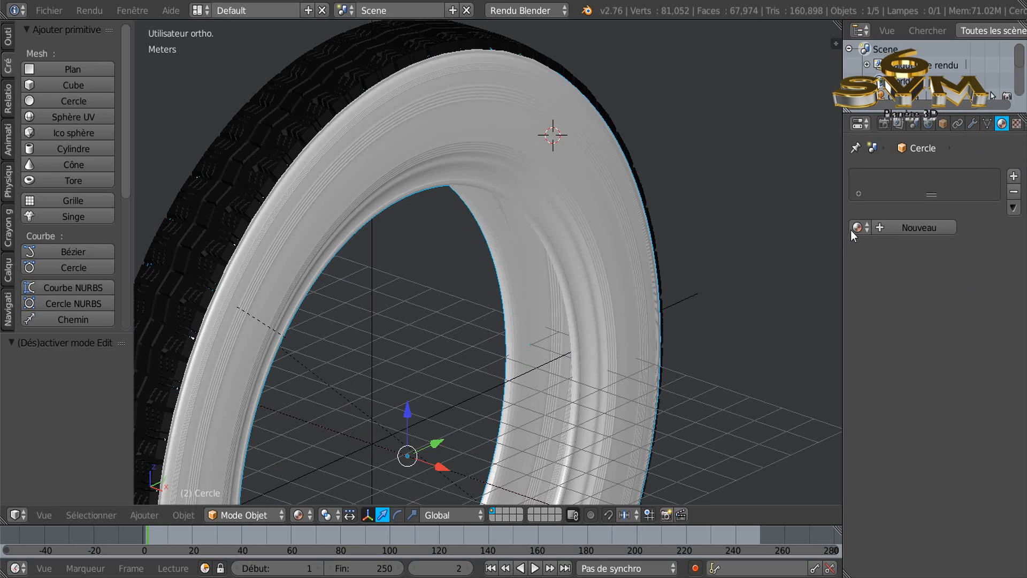
pyautogui.click(854, 227)
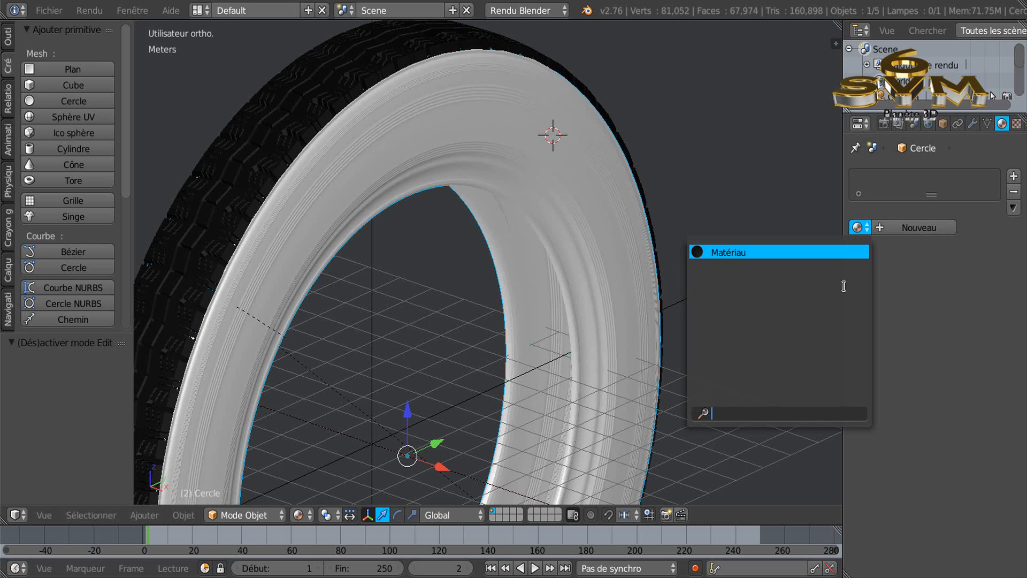
pyautogui.click(796, 255)
# - Deselect everything and examine the tread and sidewall of the black tyre from several angles
pyautogui.scroll(-3, 653, 331)
pyautogui.moveTo(635, 337); pyautogui.dragTo(655, 314, button='middle')
pyautogui.scroll(5, 499, 288)
pyautogui.moveTo(499, 288); pyautogui.dragTo(426, 265, button='middle')
pyautogui.scroll(-5, 474, 292)
pyautogui.press('a')
pyautogui.scroll(2, 426, 262)
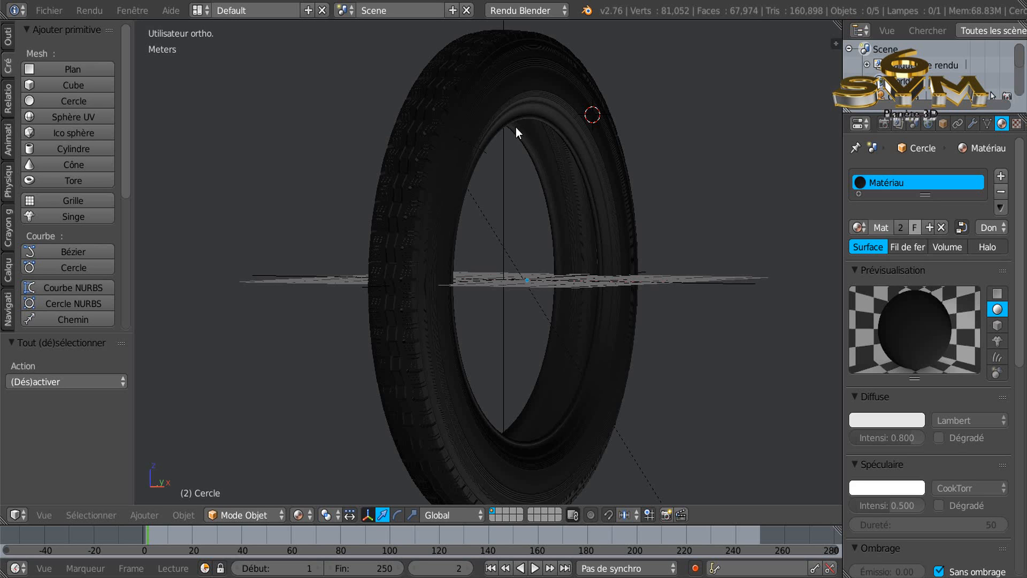
pyautogui.moveTo(540, 176); pyautogui.dragTo(530, 206, button='middle')
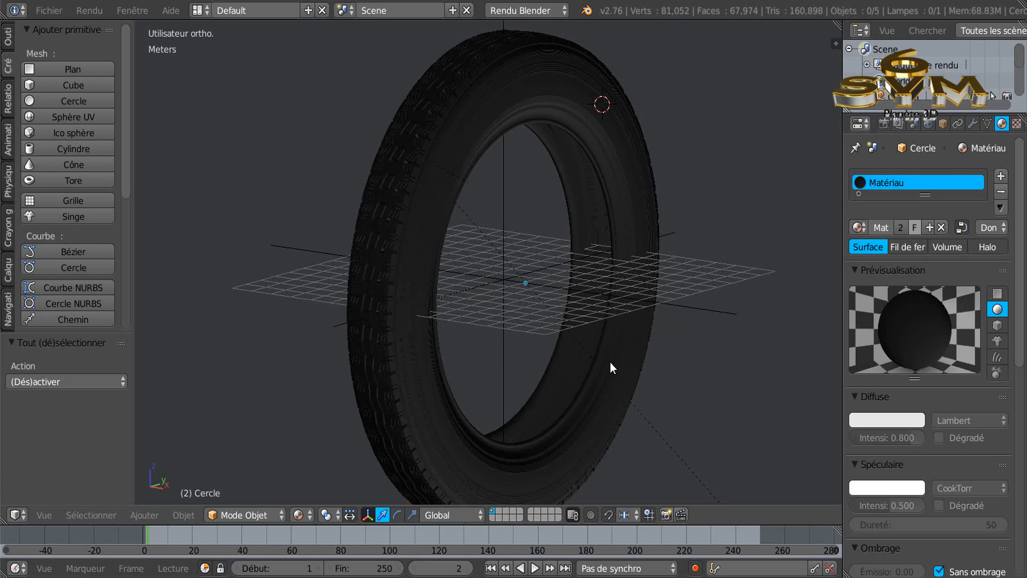
# - Switch to Inkscape to view its blank document and return to Blender
pyautogui.moveTo(613, 577)
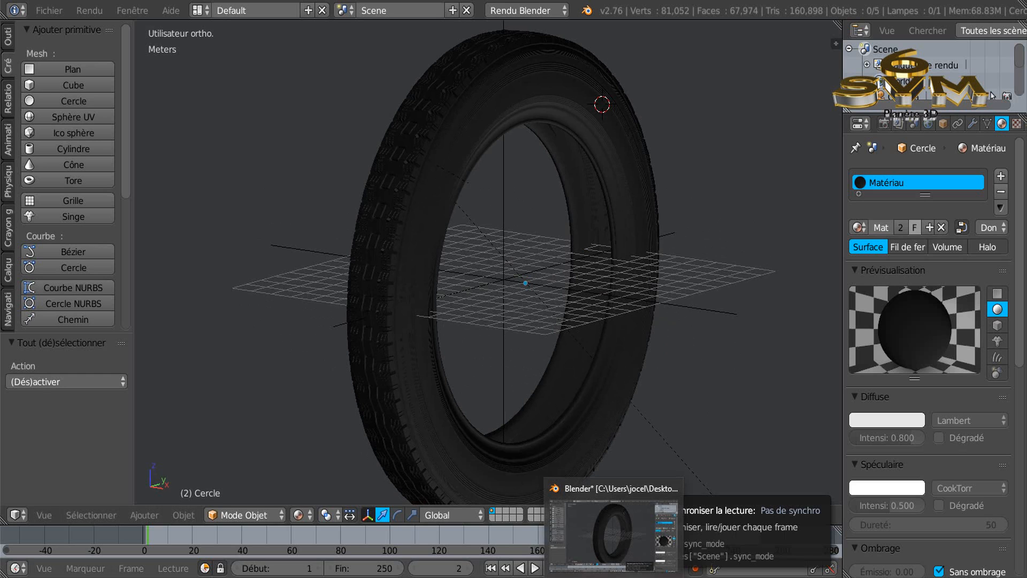
pyautogui.moveTo(645, 577)
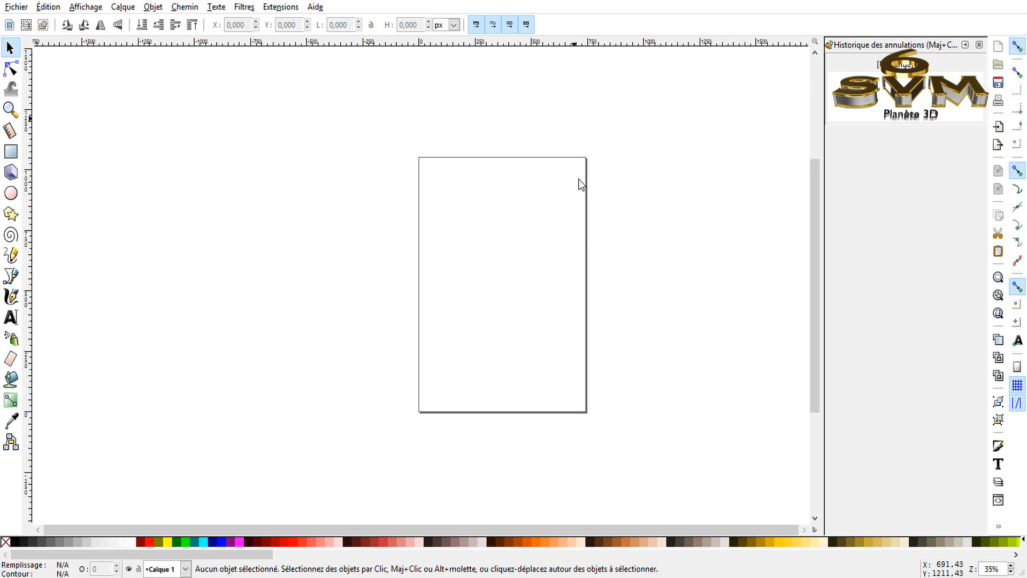
pyautogui.moveTo(614, 575)
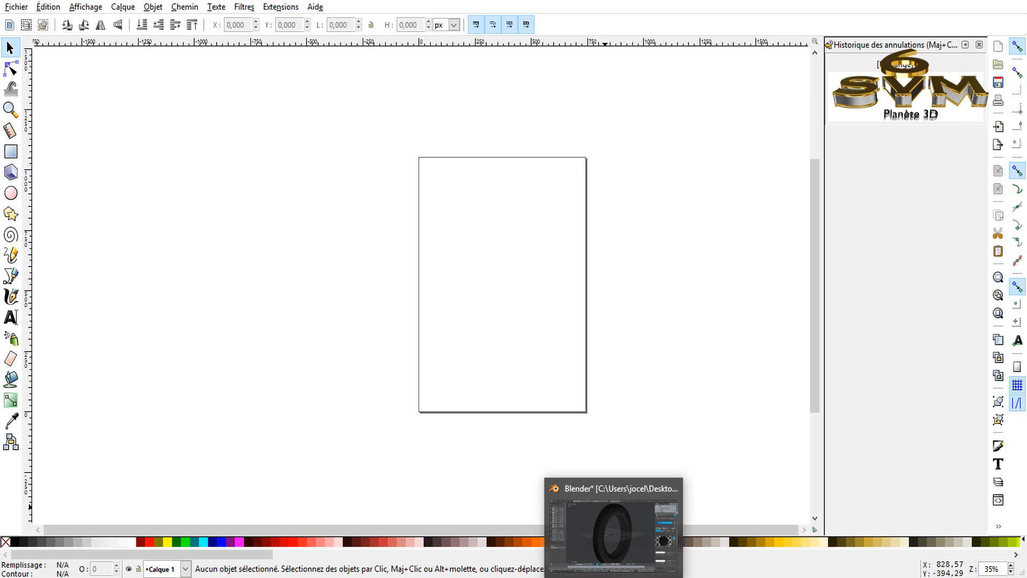
pyautogui.click(619, 530)
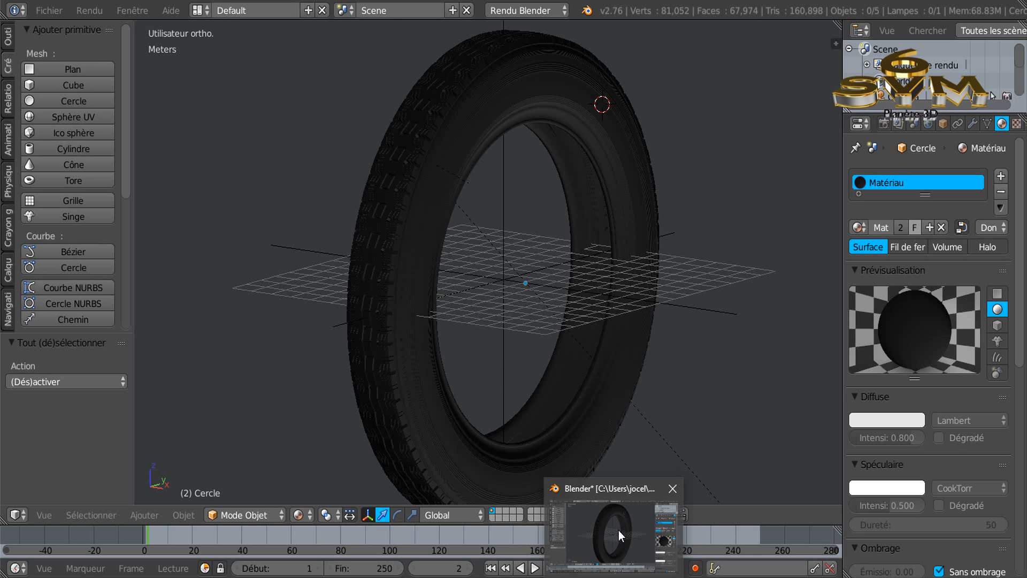
pyautogui.click(618, 531)
# - Examine the ridged bands and the smooth lettering zone of the tyre up close and as a whole
pyautogui.scroll(-1, 262, 306)
pyautogui.moveTo(267, 305); pyautogui.dragTo(396, 294, button='middle')
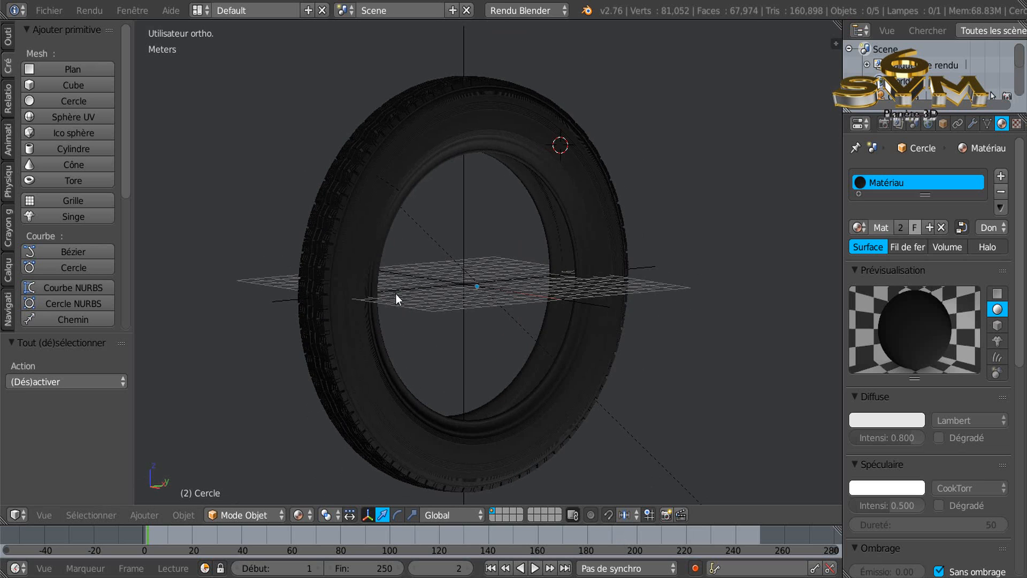
pyautogui.scroll(1, 398, 296)
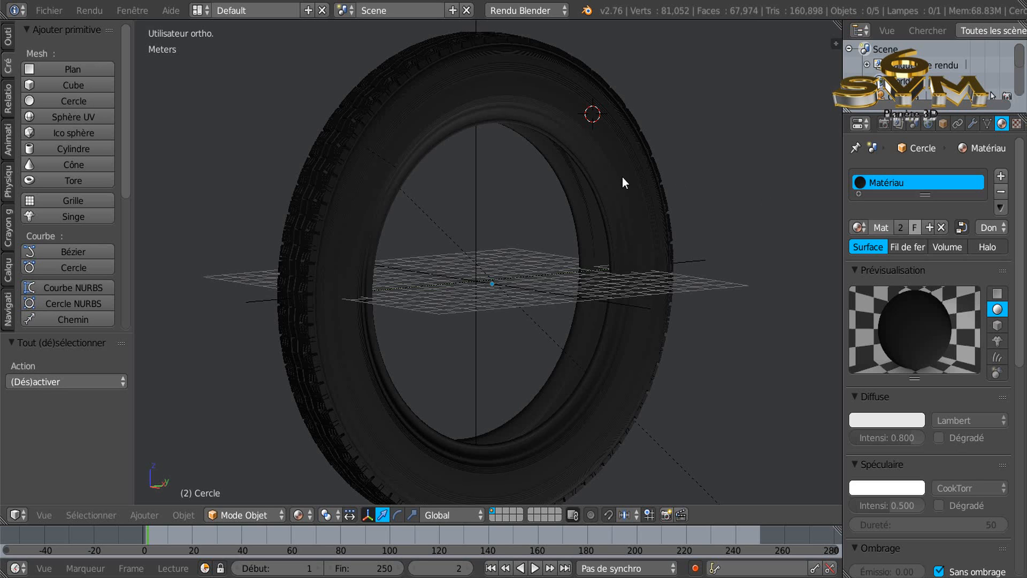
pyautogui.moveTo(576, 207); pyautogui.dragTo(593, 204, button='middle')
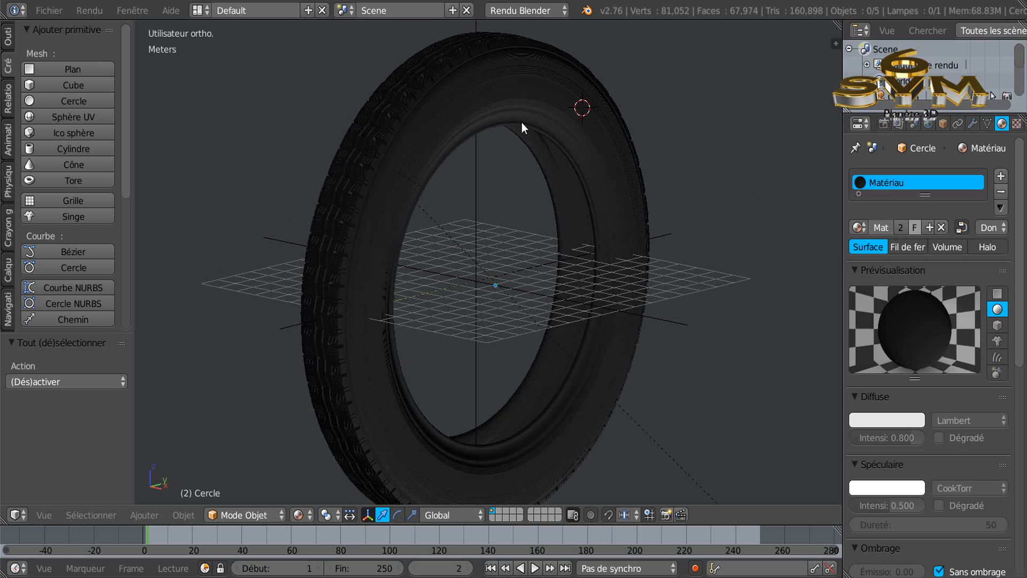
pyautogui.scroll(4, 519, 96)
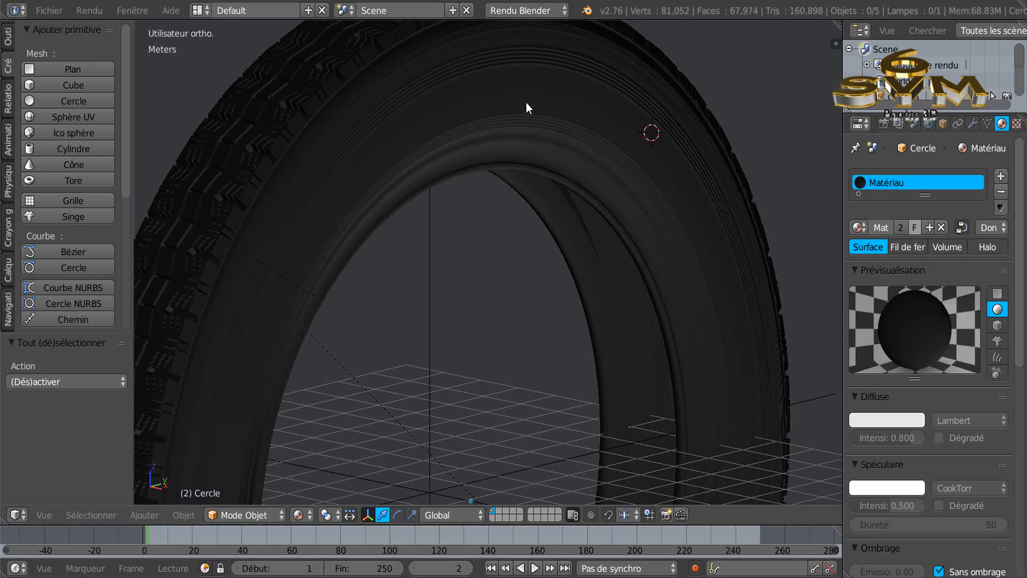
pyautogui.scroll(-4, 529, 165)
pyautogui.moveTo(528, 165); pyautogui.dragTo(600, 206, button='middle')
pyautogui.scroll(-3, 509, 174)
pyautogui.scroll(4, 513, 159)
pyautogui.scroll(-3, 513, 160)
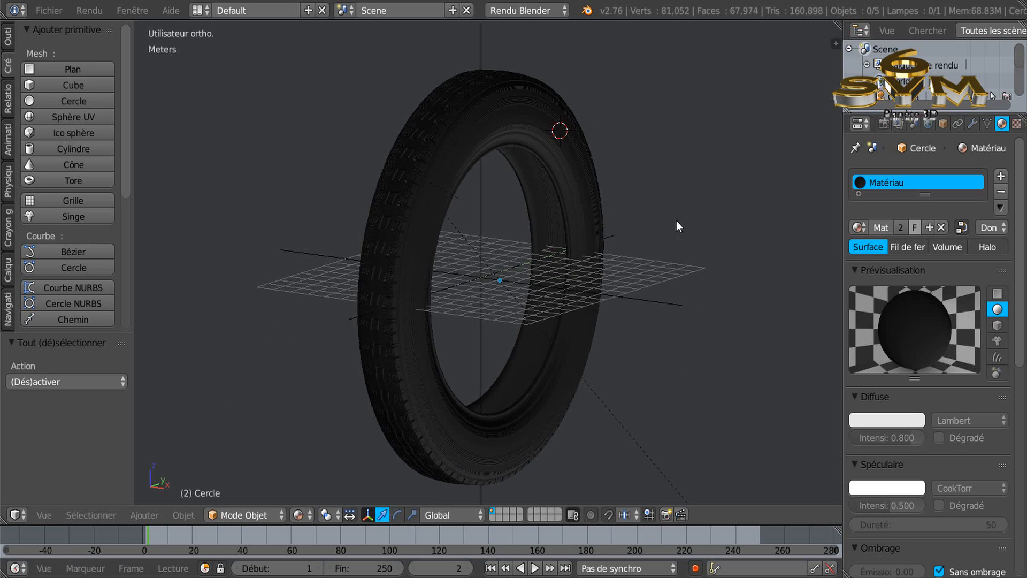